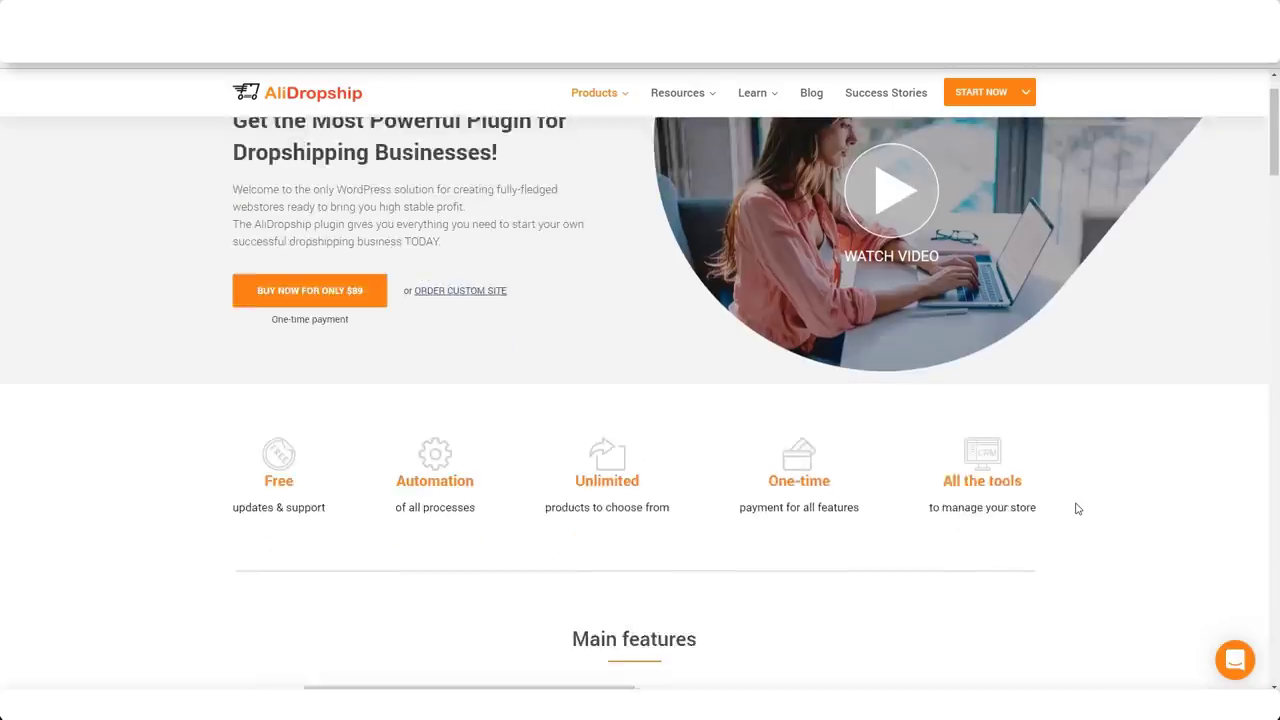
Step: Scroll through the Brewed Treats home page and open the Travel Mugs category
scroll(1077, 509, "down", 3)
scroll(1077, 509, "down", 3)
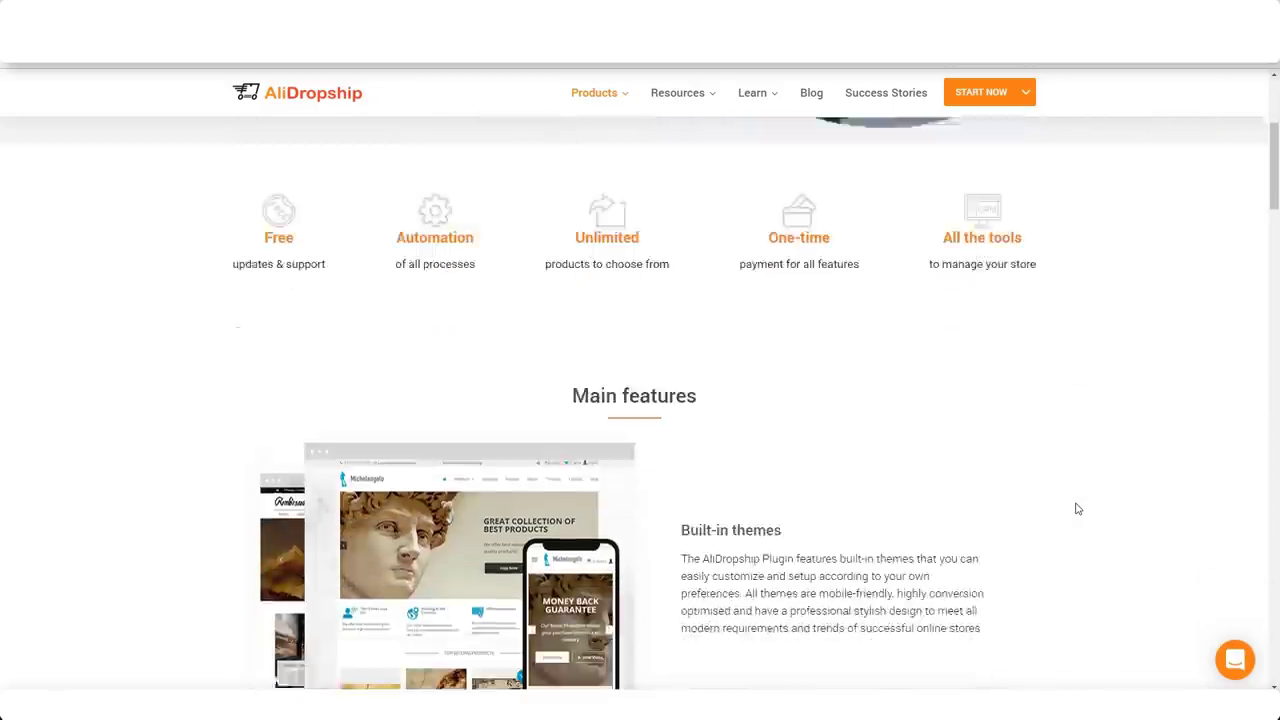
scroll(1077, 509, "down", 3)
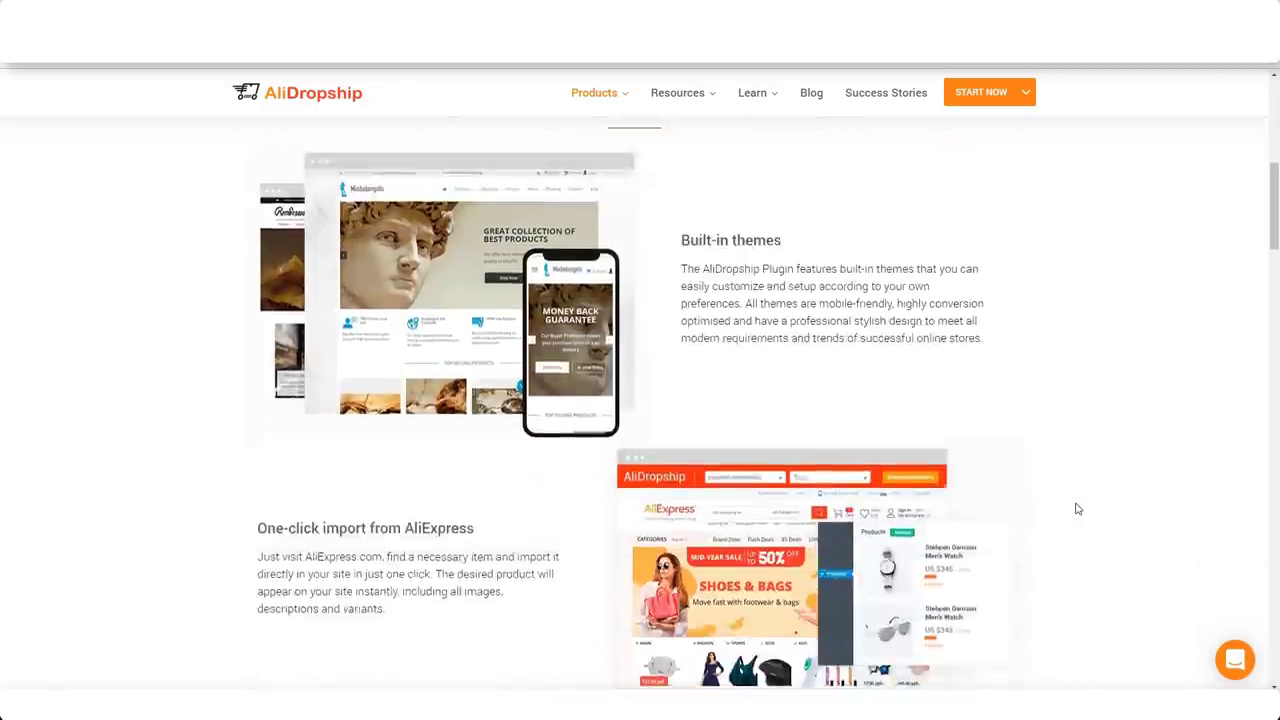
scroll(1077, 509, "down", 2)
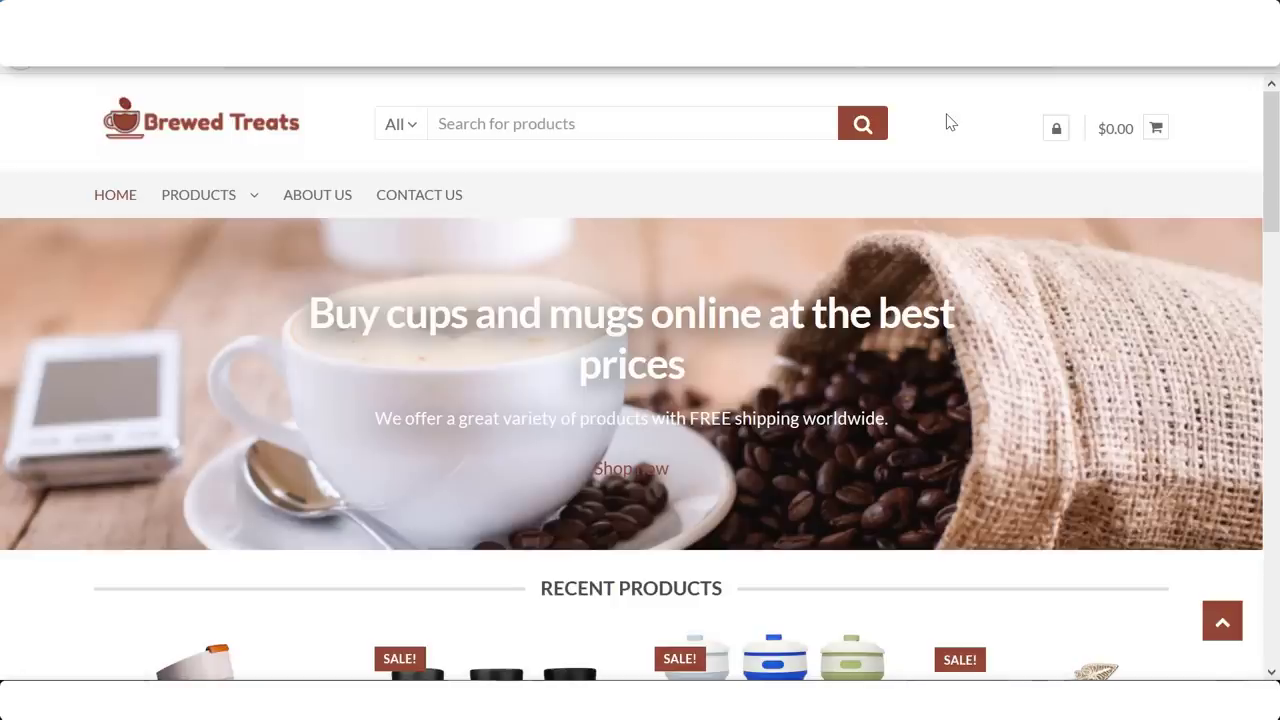
scroll(950, 122, "down", 5)
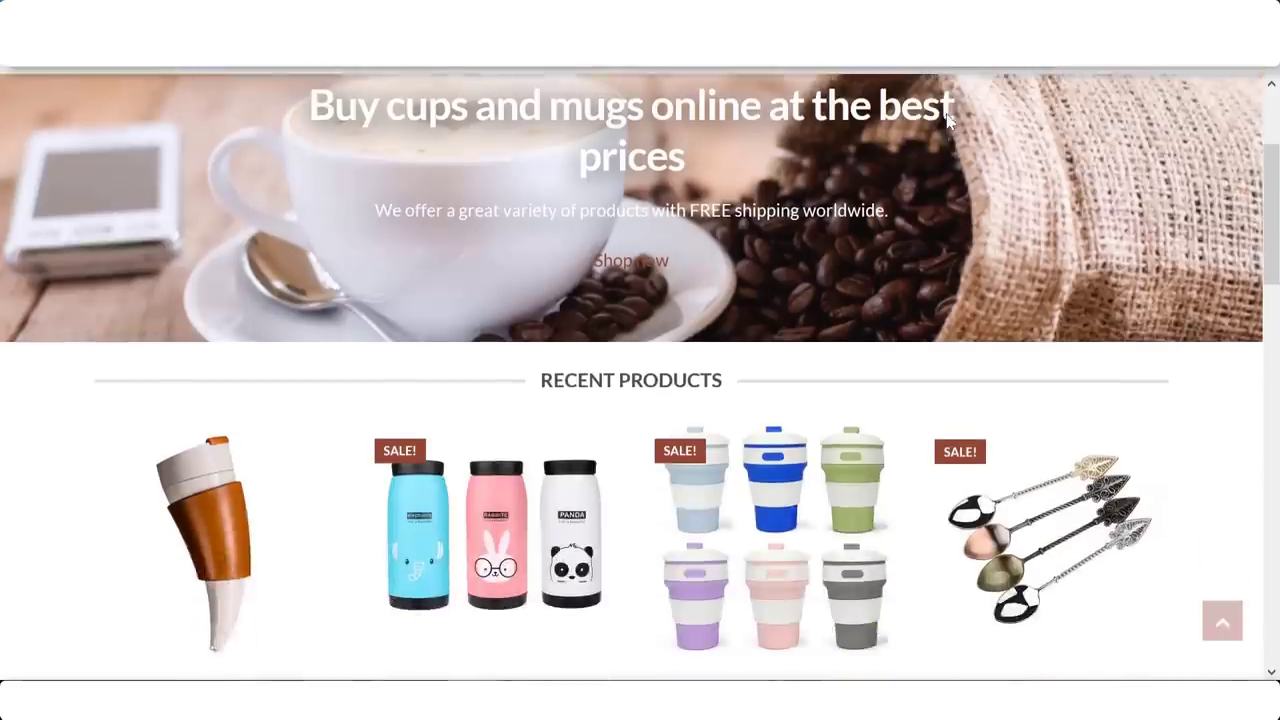
scroll(948, 114, "down", 6)
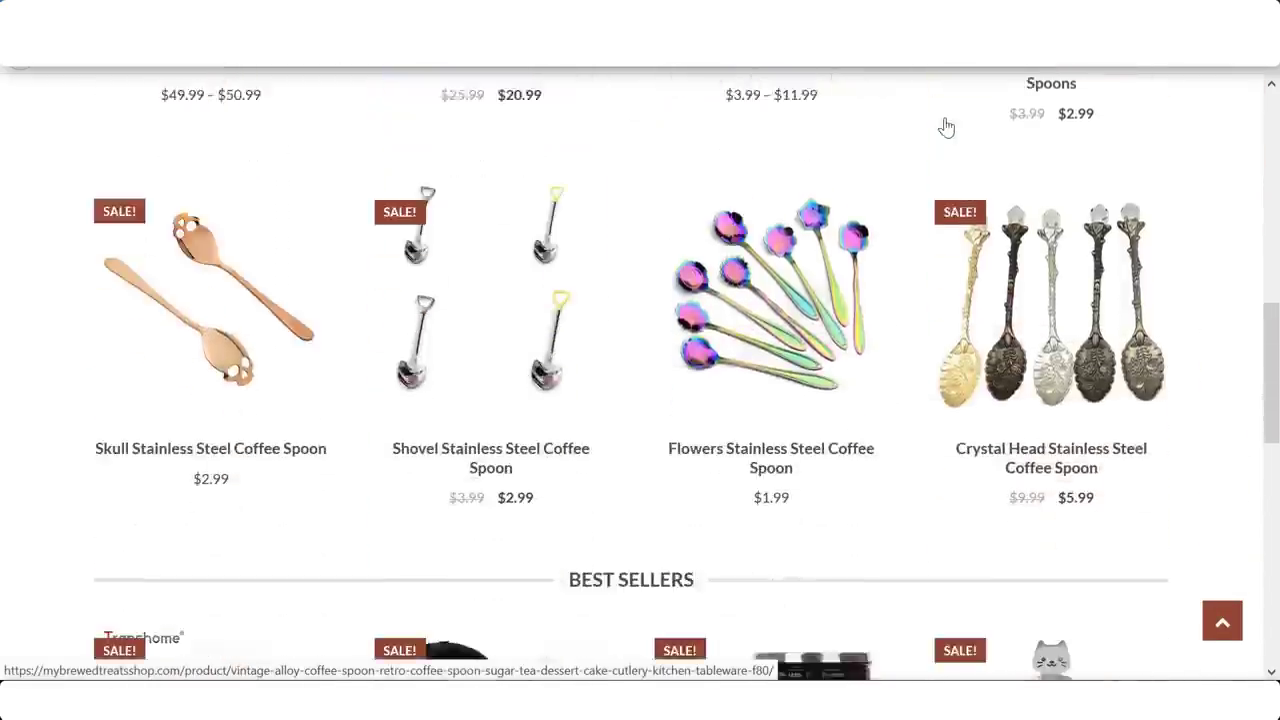
scroll(946, 128, "down", 5)
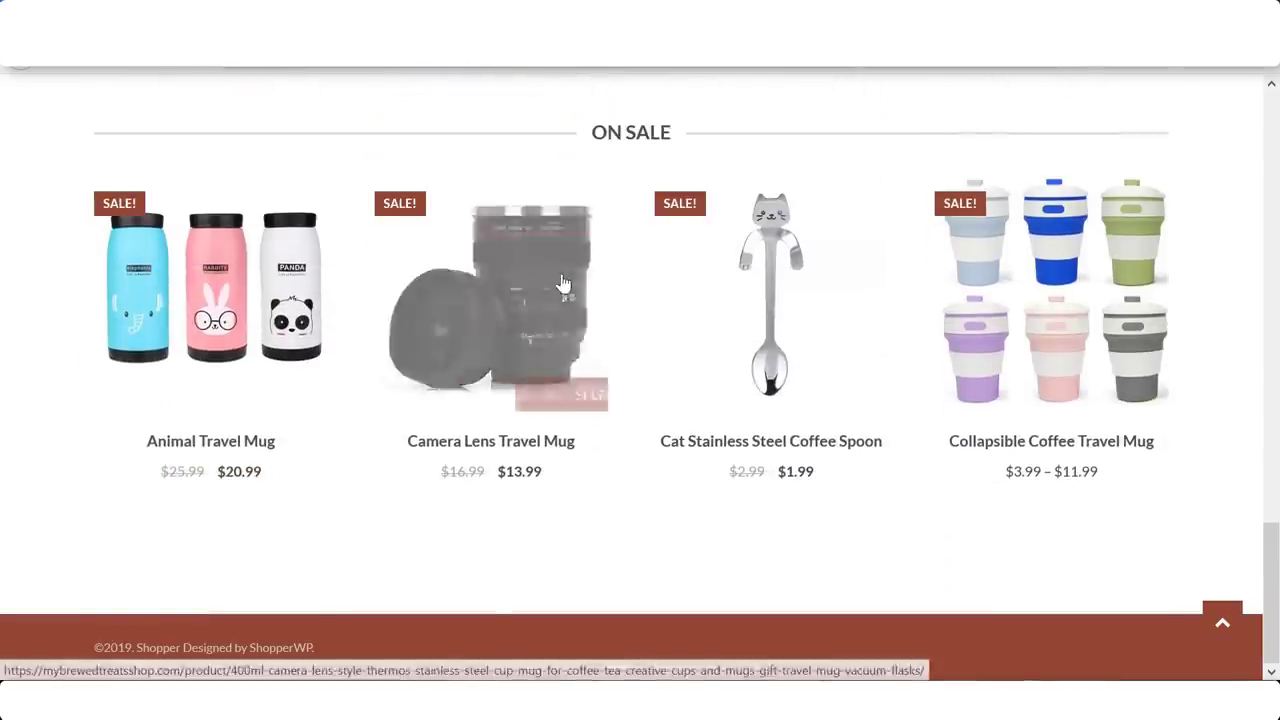
scroll(562, 283, "up", 10)
scroll(562, 283, "up", 9)
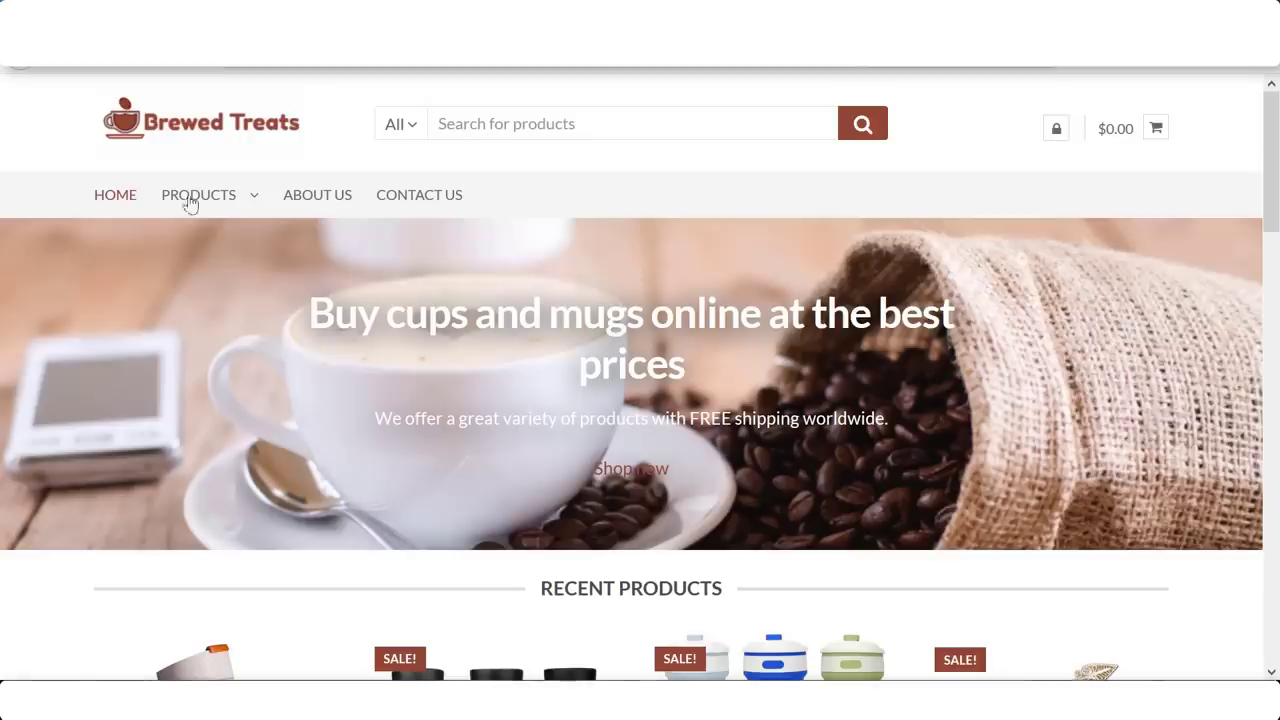
mouse_move(187, 196)
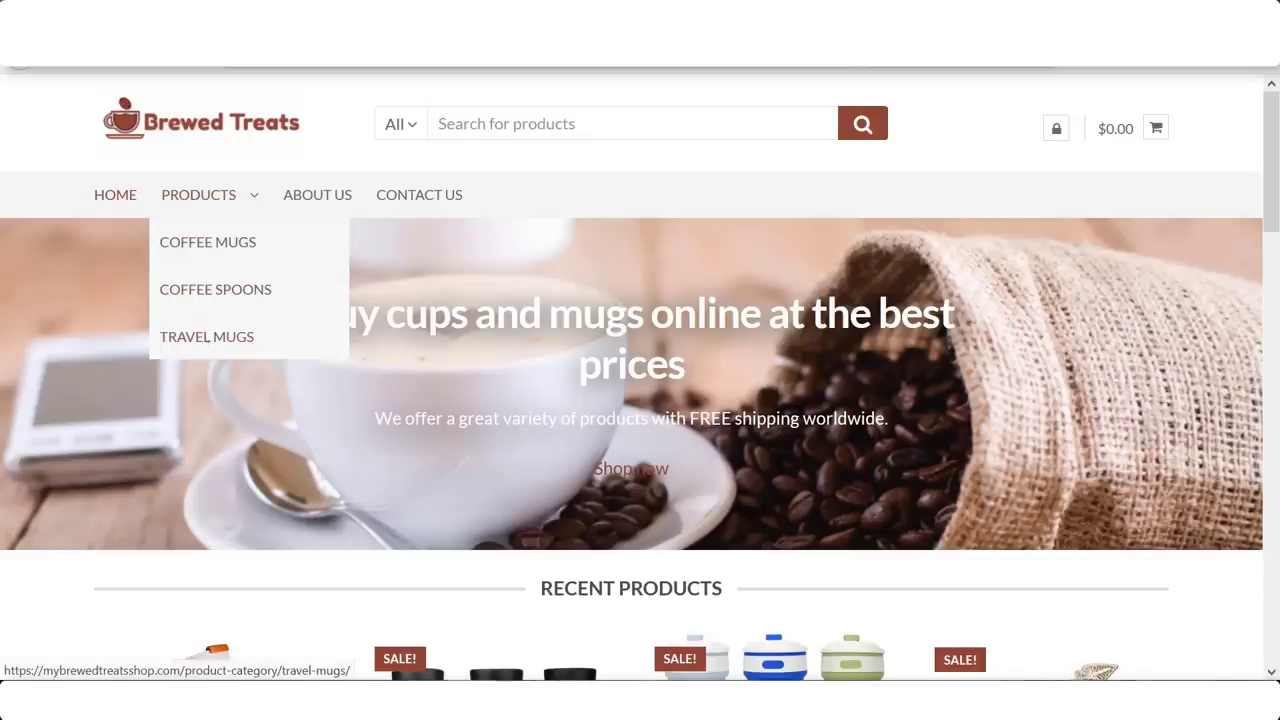
left_click(206, 336)
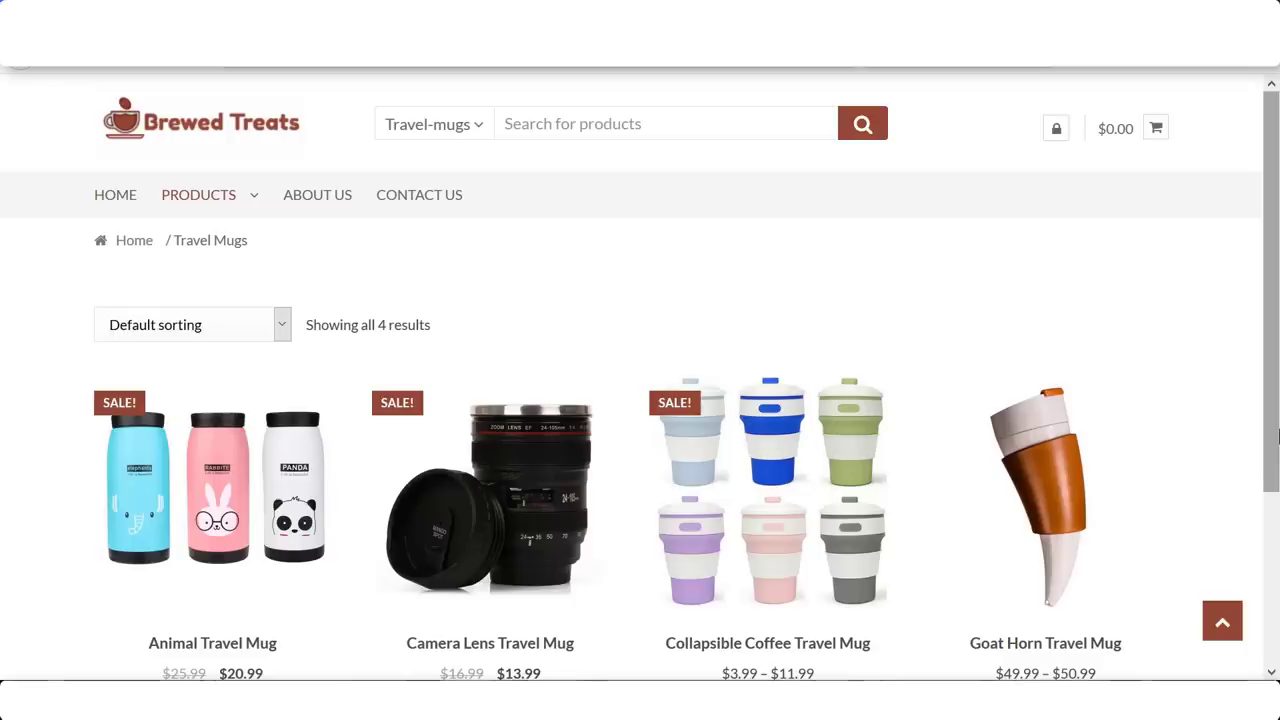
Step: Review the Camera Lens Travel Mug's weight, dimensions, material and product photos
scroll(1240, 375, "down", 1)
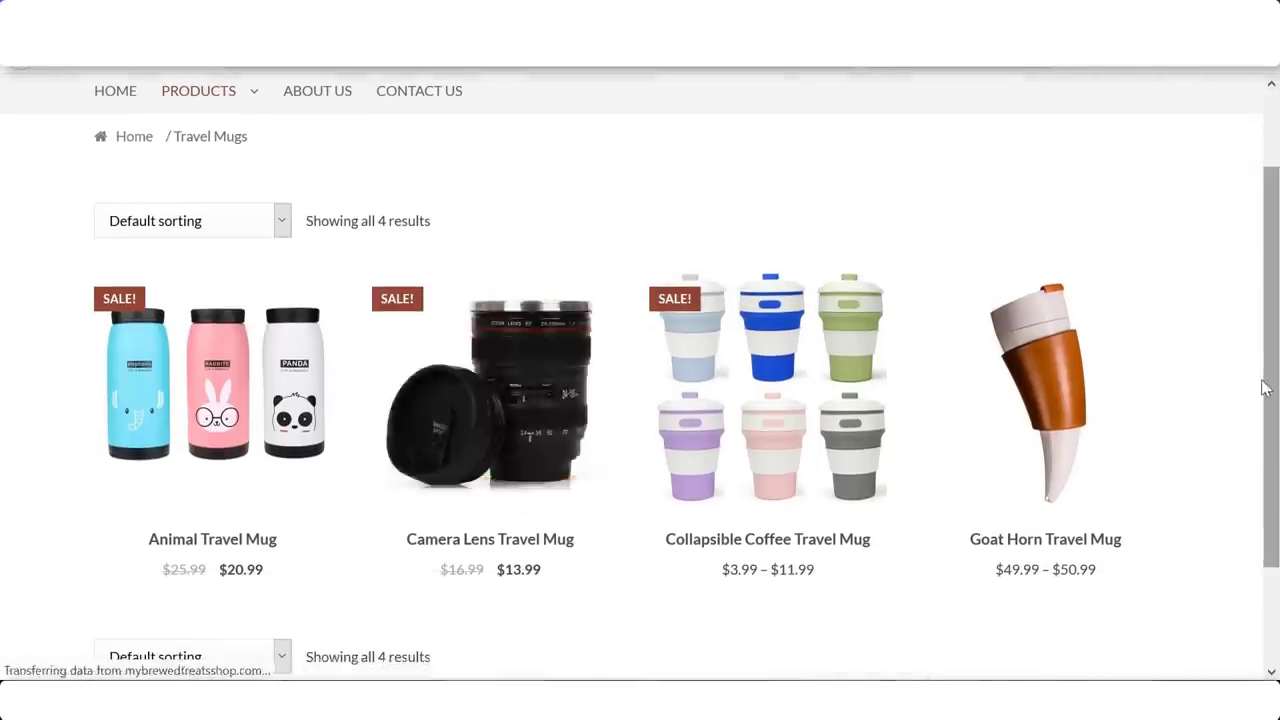
scroll(1253, 388, "down", 10)
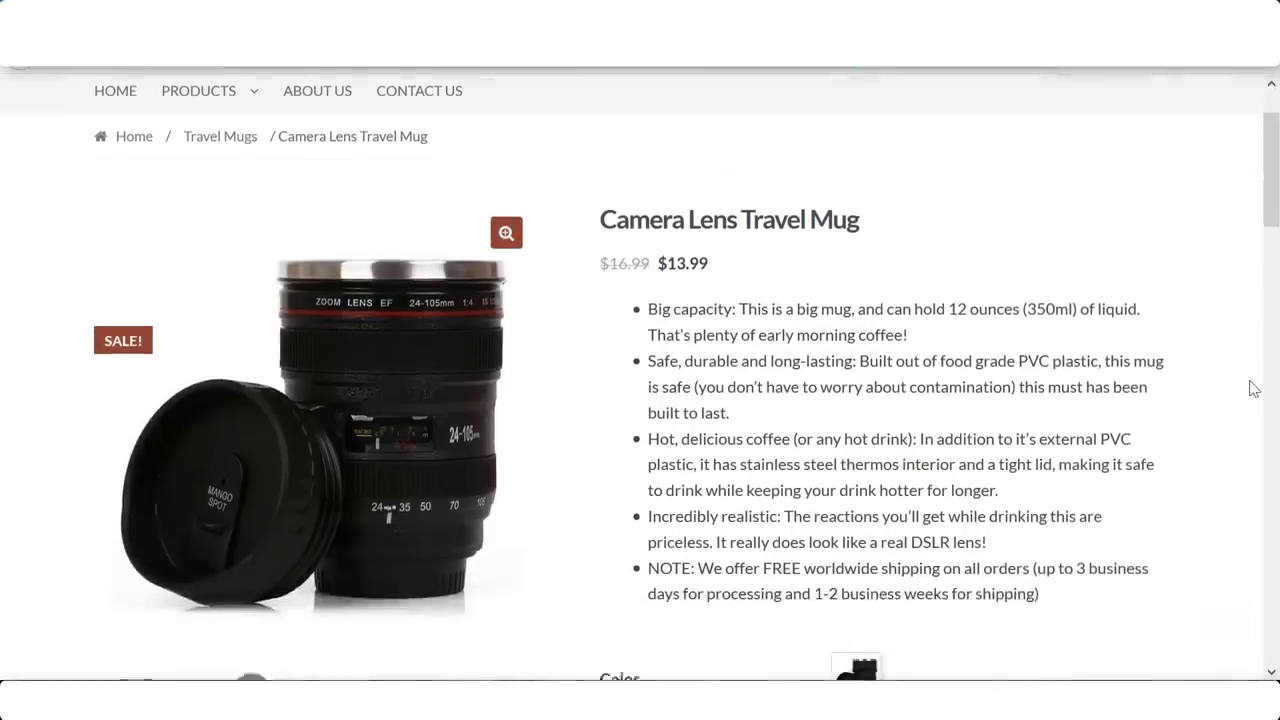
scroll(1240, 390, "down", 10)
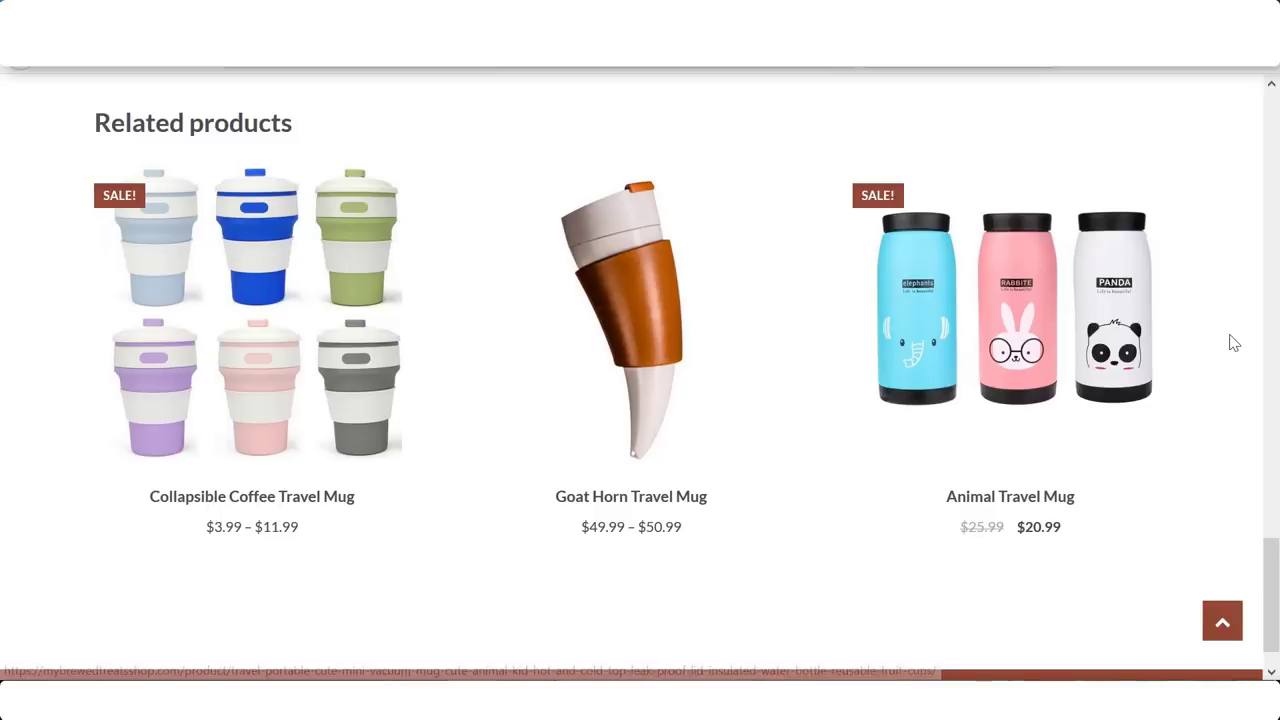
scroll(1234, 343, "up", 10)
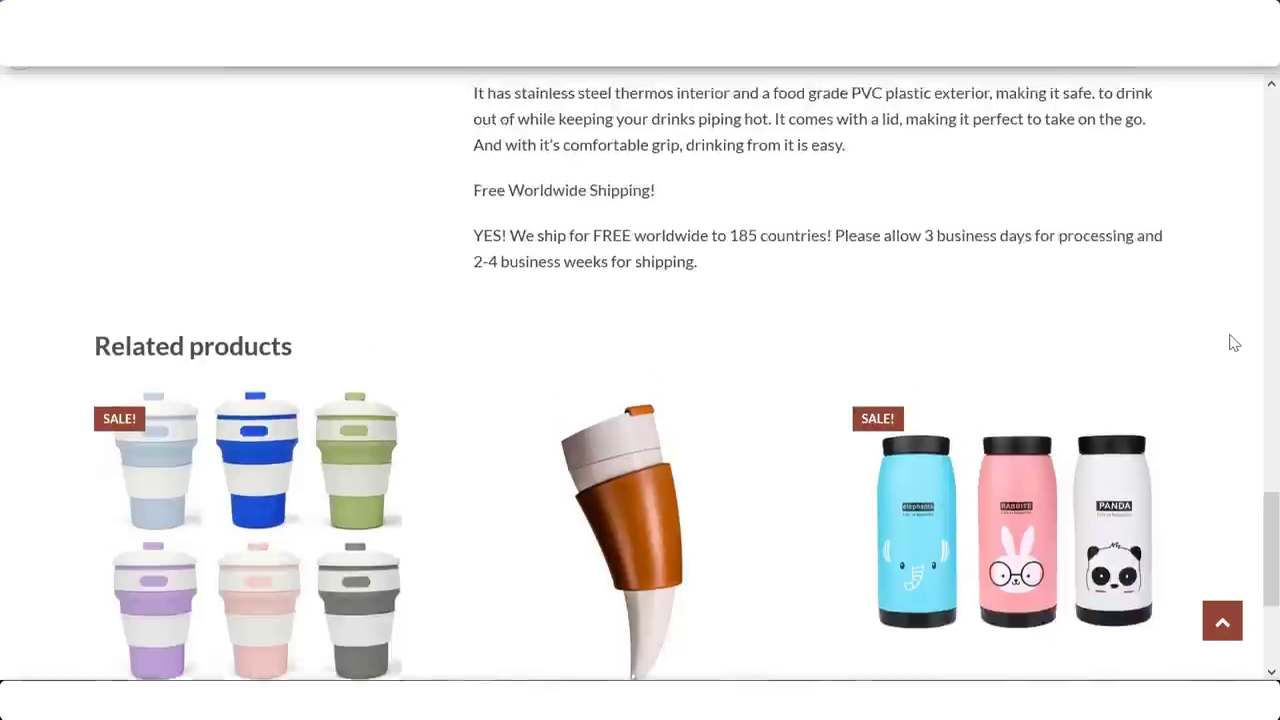
scroll(1230, 345, "down", 2)
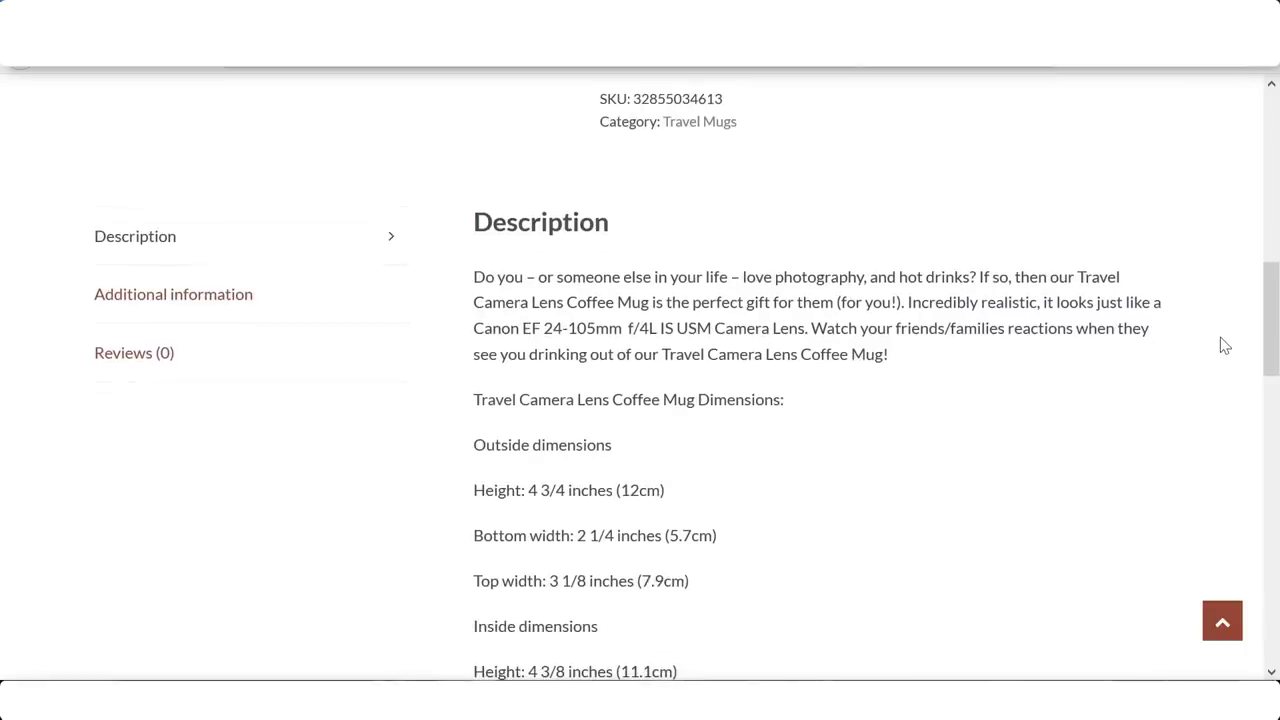
left_click(166, 296)
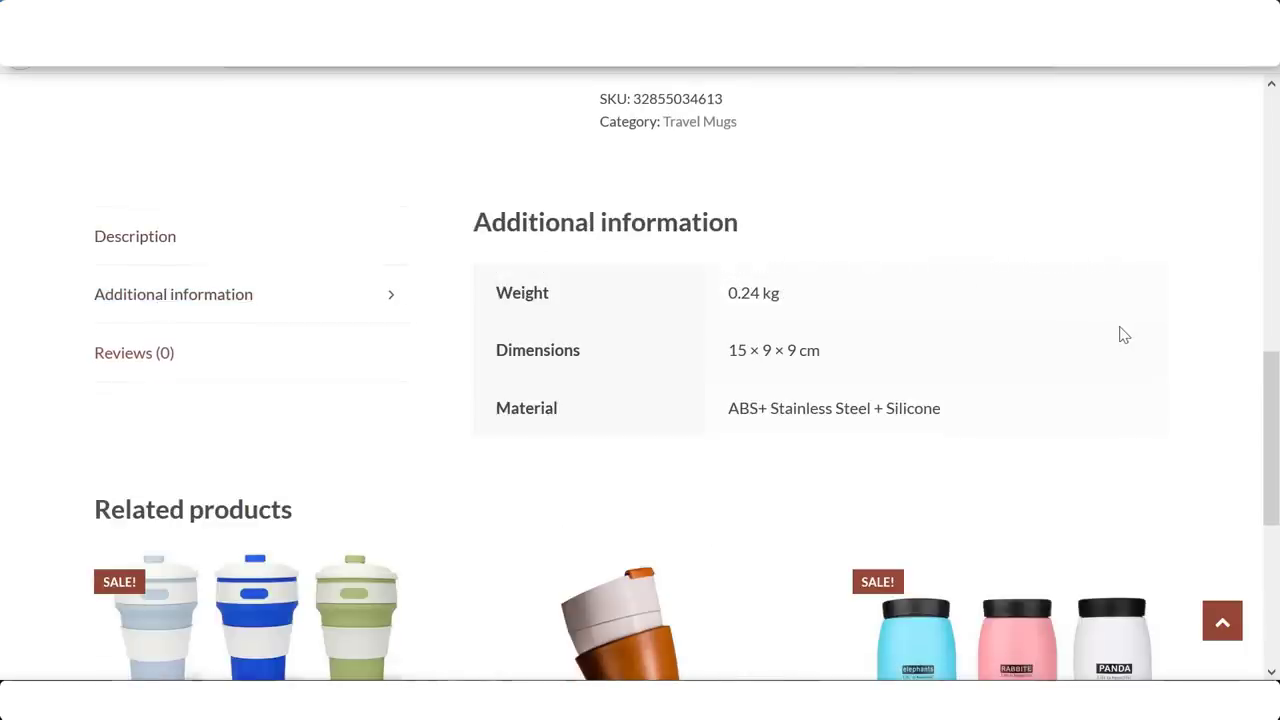
scroll(1123, 334, "up", 5)
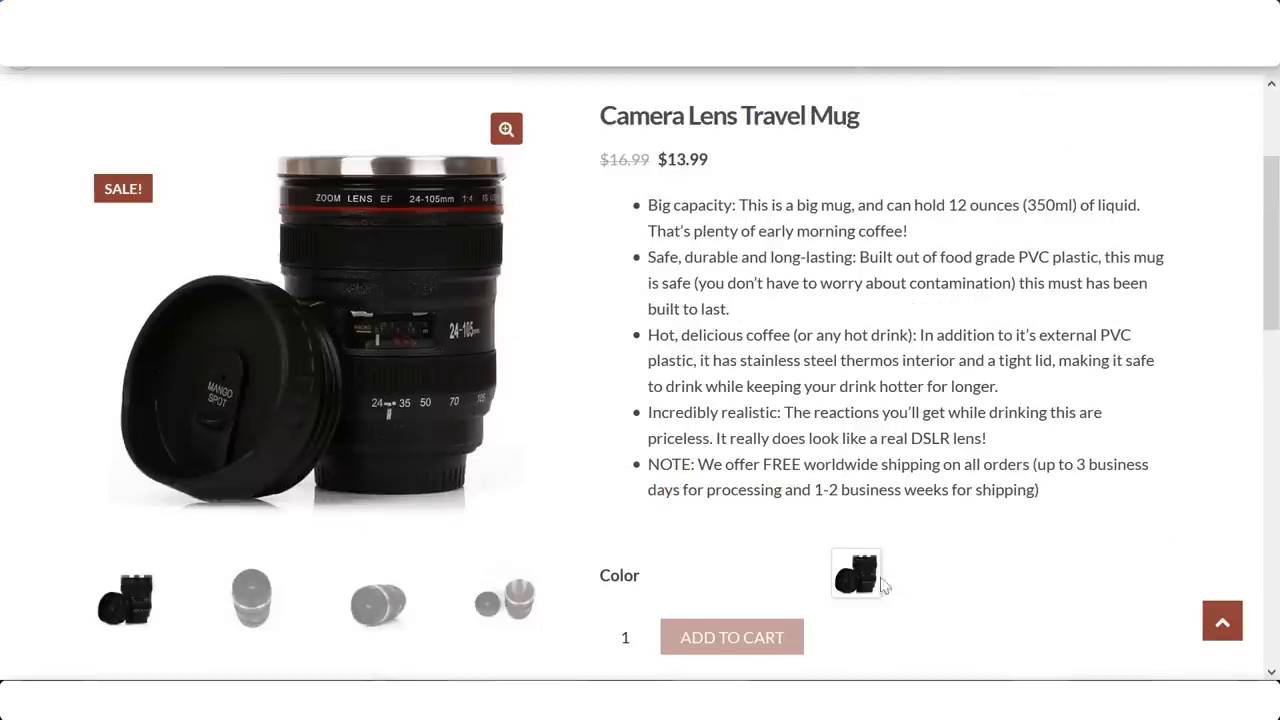
left_click(252, 598)
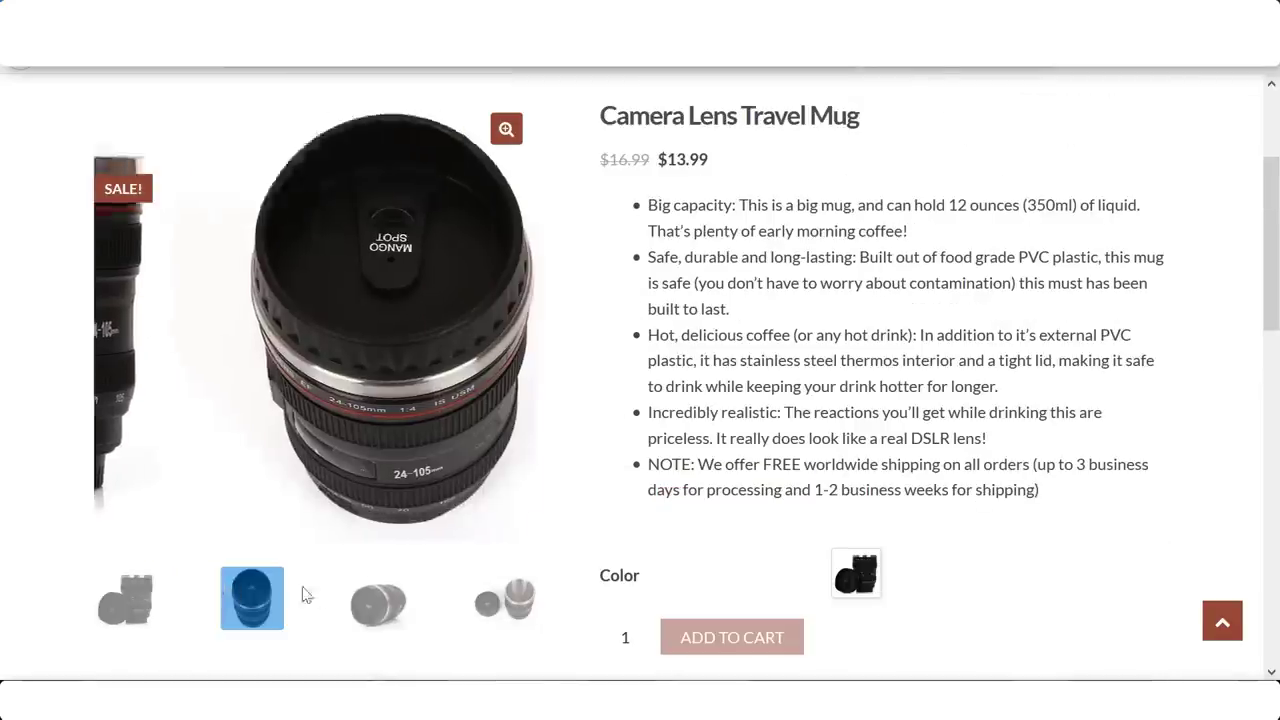
left_click(376, 600)
left_click(512, 600)
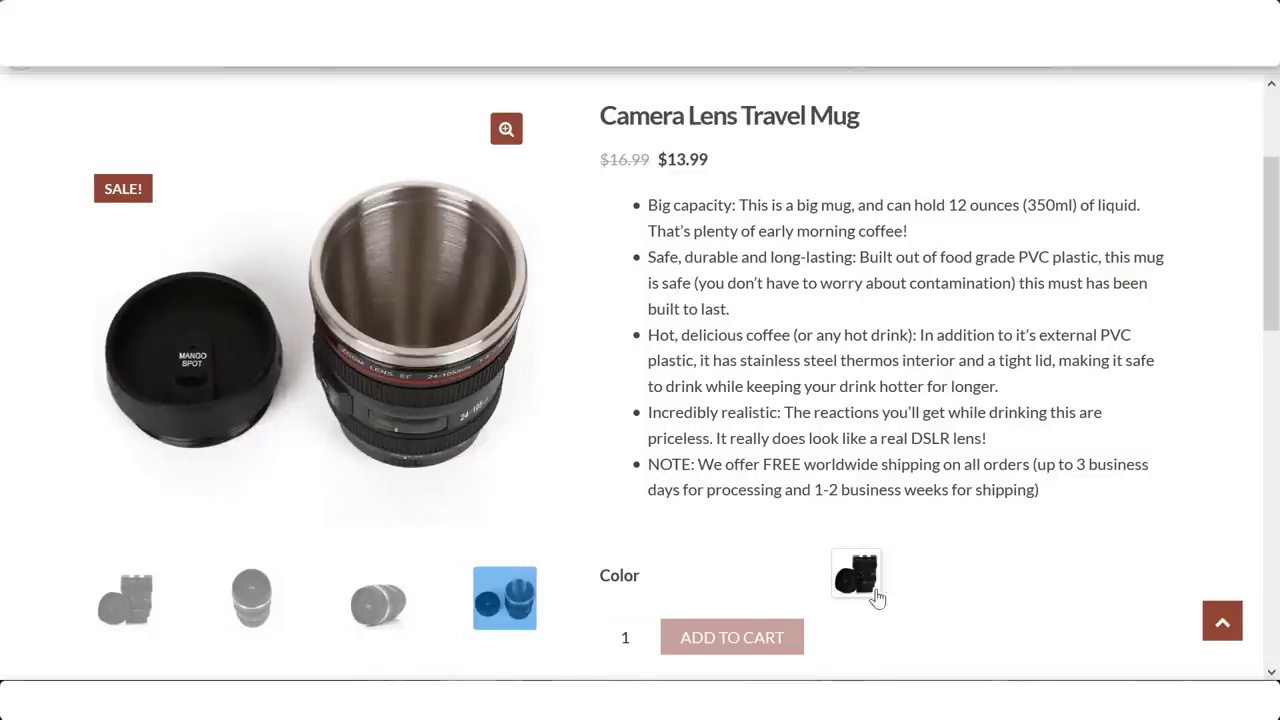
Step: Choose the Black colour and add the Camera Lens Travel Mug to the cart
left_click(868, 598)
scroll(1028, 608, "down", 1)
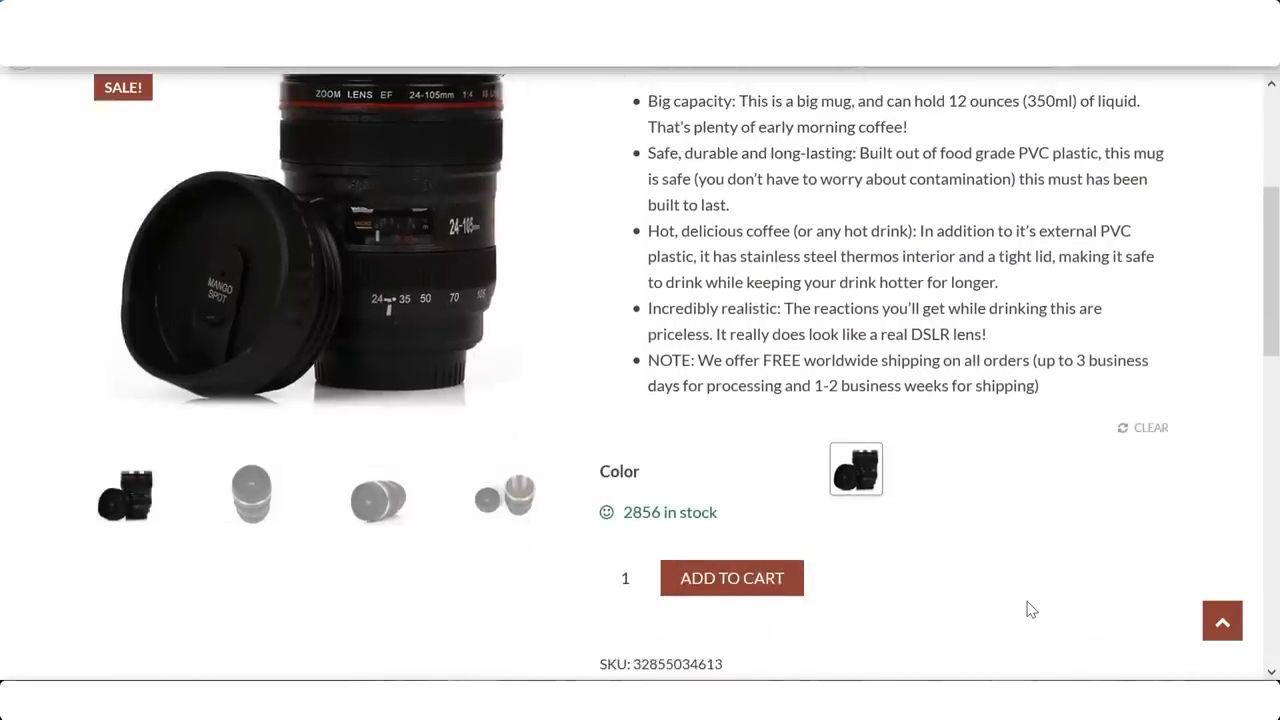
left_click(757, 580)
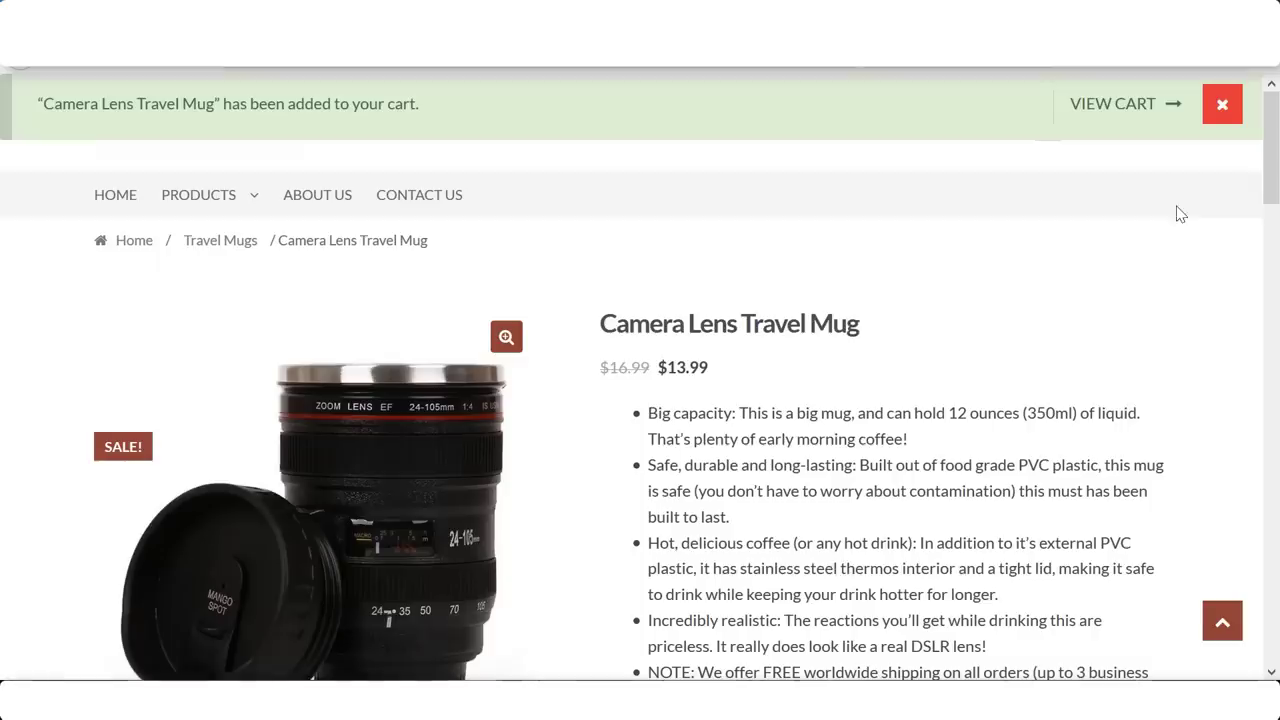
Step: View the cart with the $13.99 mug and proceed to checkout
left_click(1128, 104)
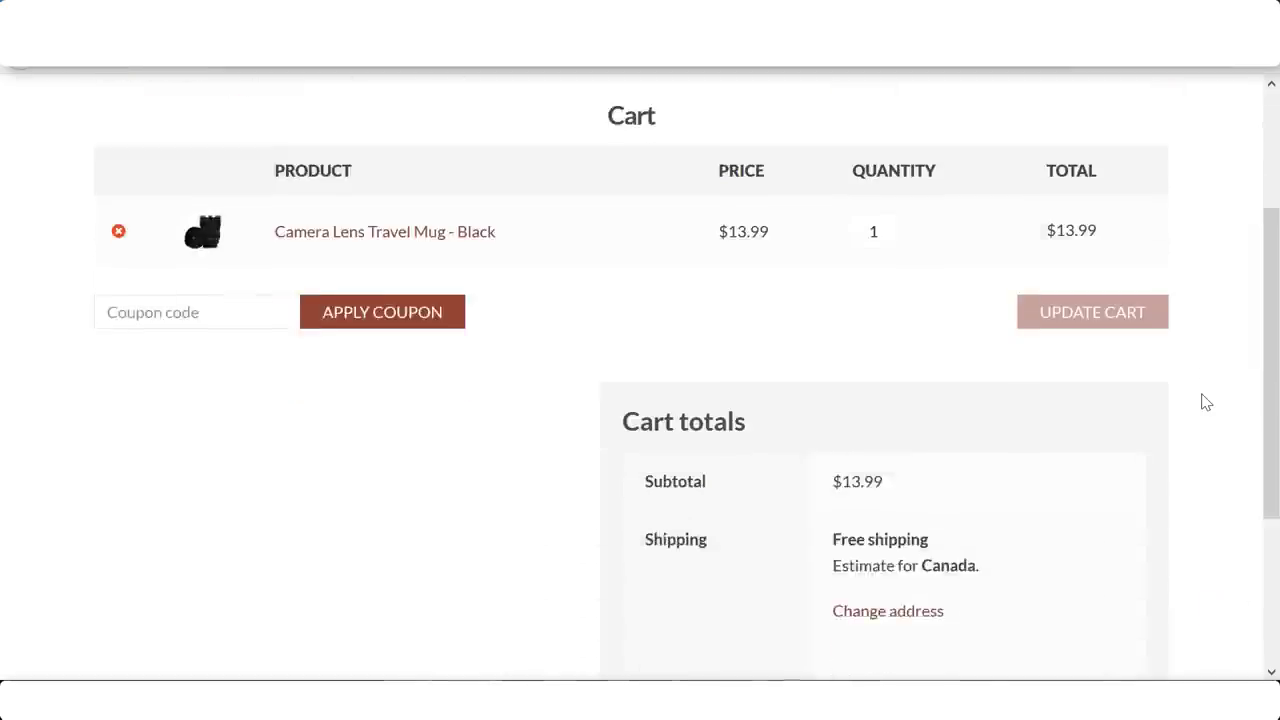
scroll(1150, 415, "down", 3)
left_click(1010, 505)
scroll(1229, 380, "down", 4)
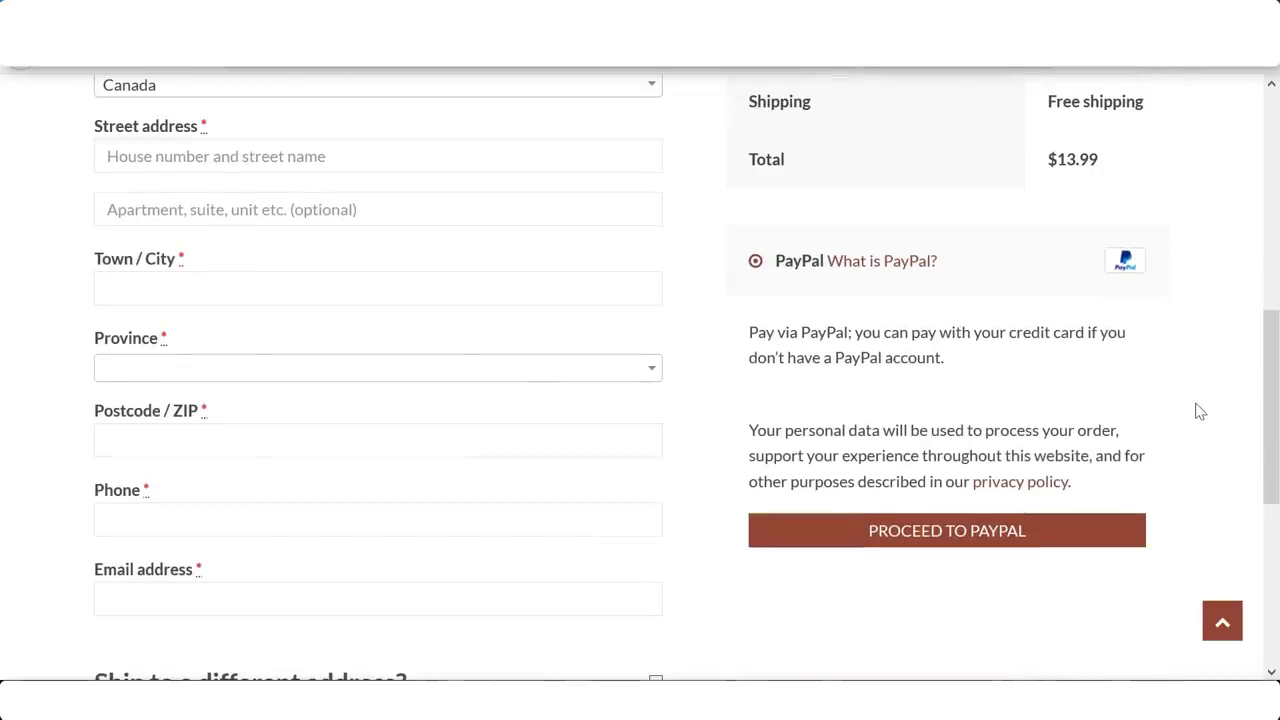
scroll(1200, 411, "up", 6)
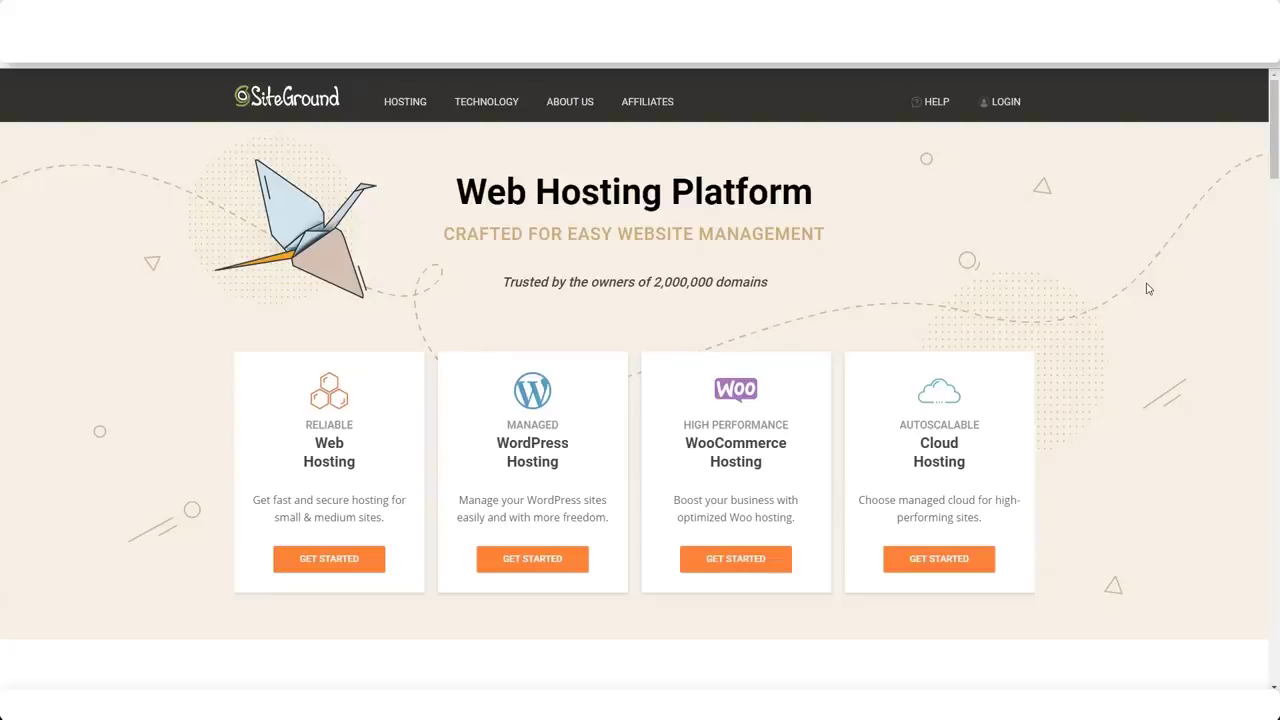
Step: Scroll through the SiteGround home page and its Web, WordPress, WooCommerce and Cloud hosting offers
scroll(1148, 289, "down", 3)
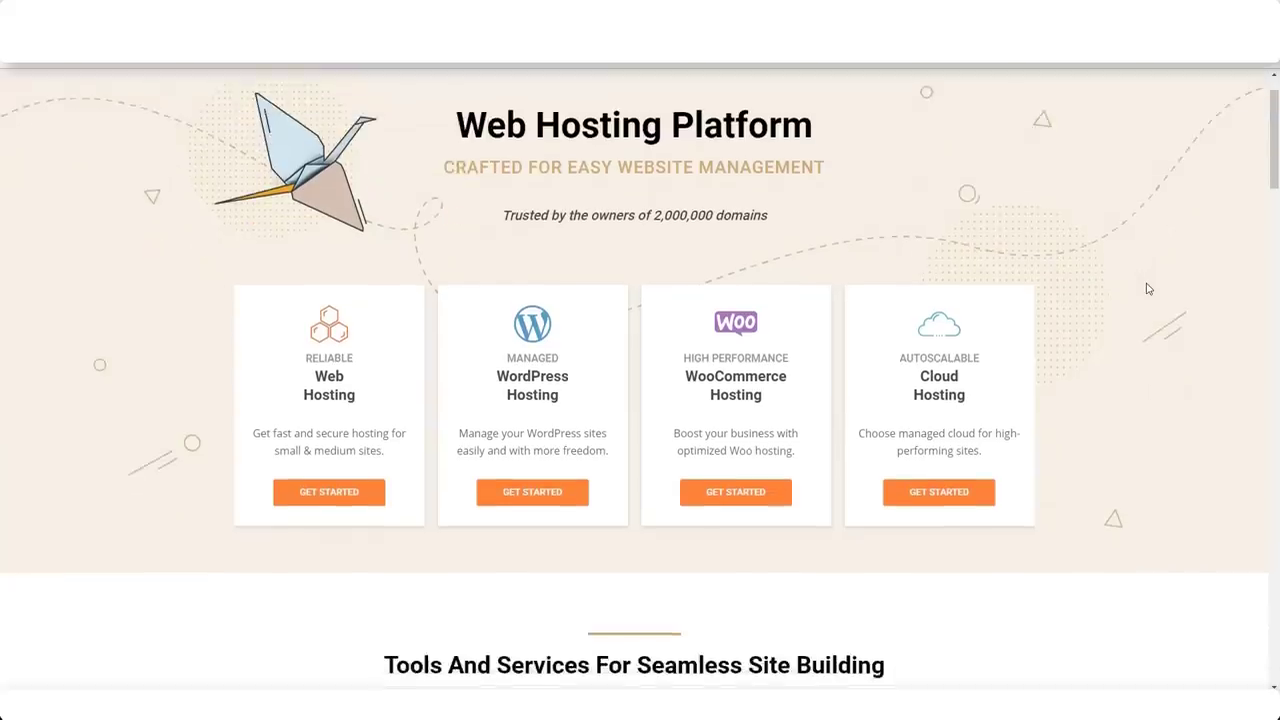
scroll(1148, 289, "down", 3)
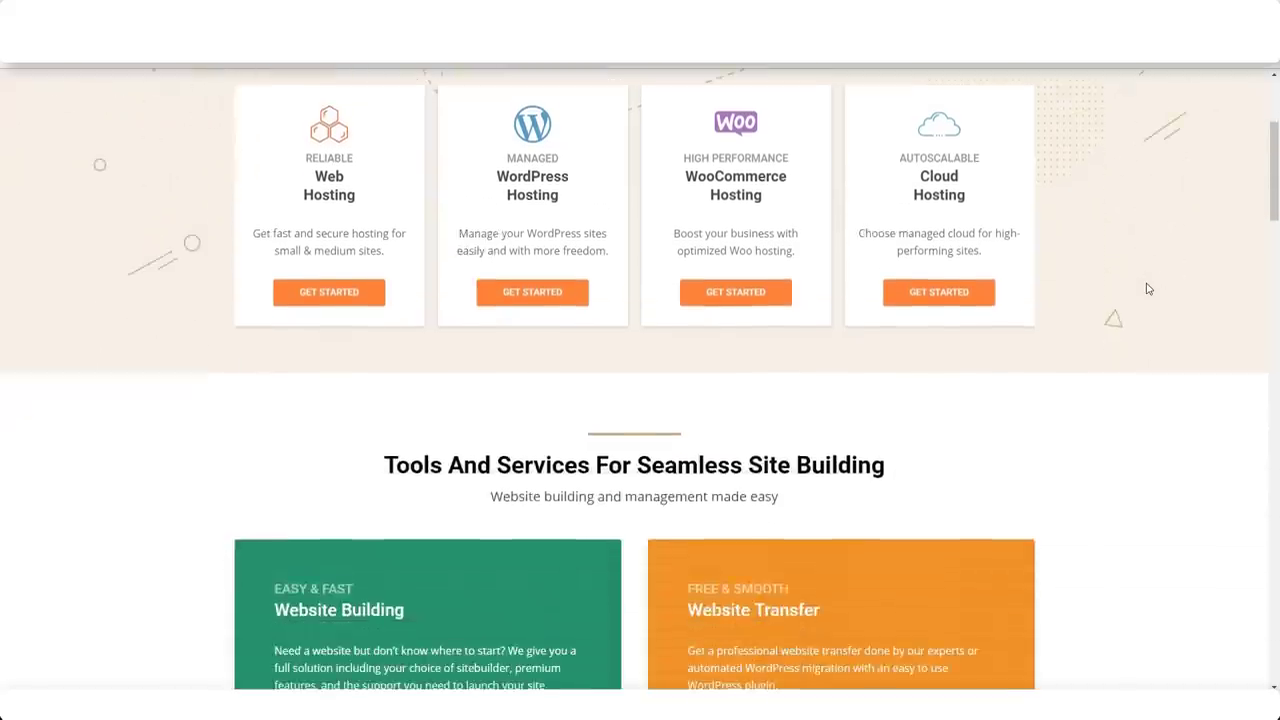
scroll(1148, 289, "down", 3)
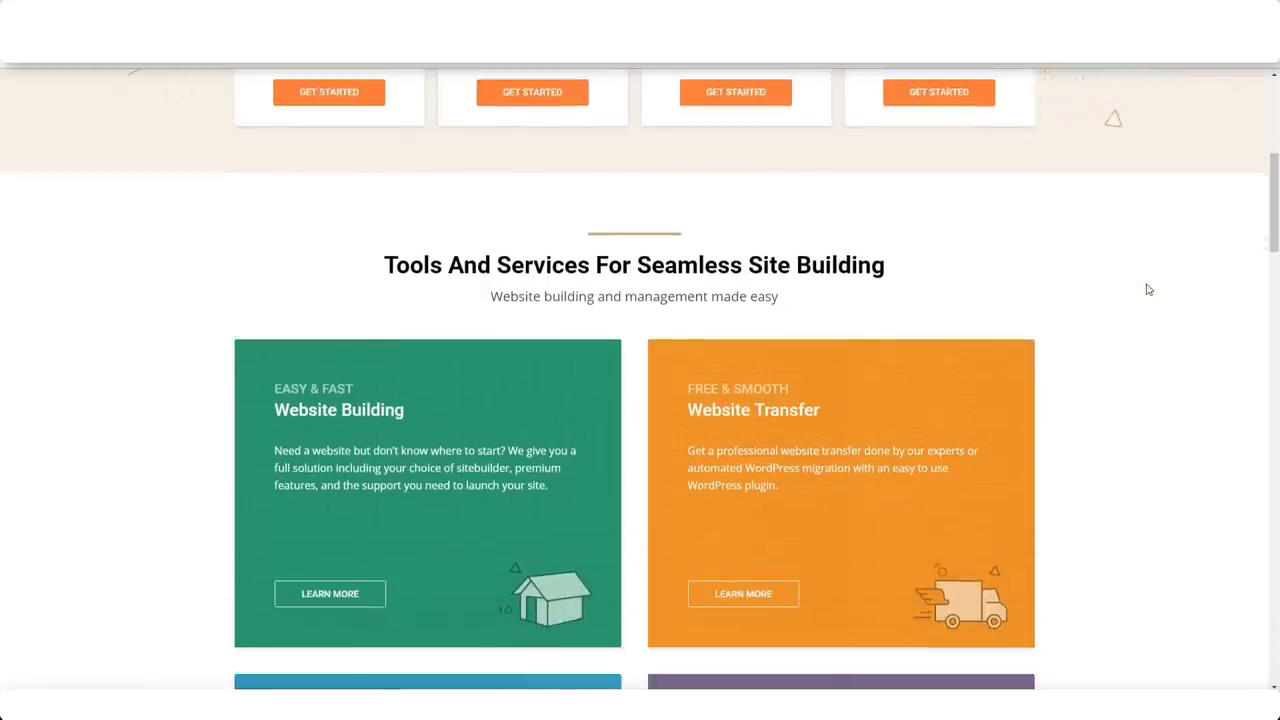
scroll(1148, 289, "down", 3)
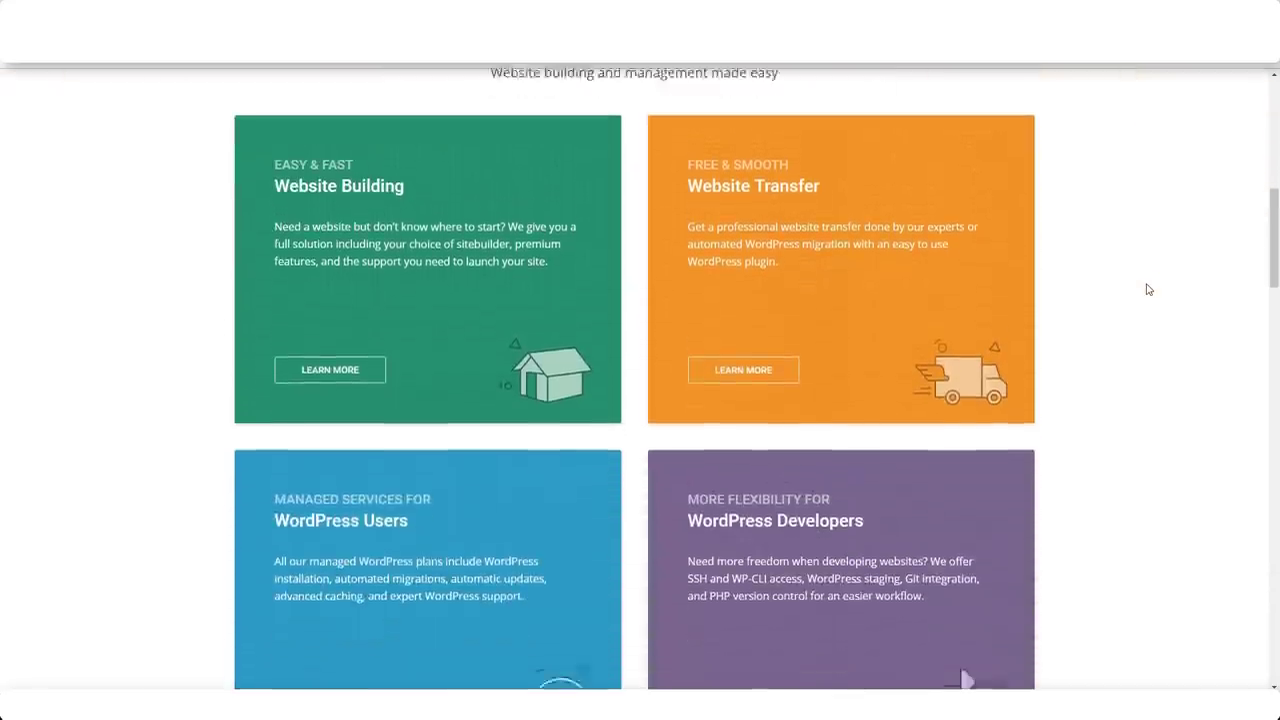
scroll(1148, 289, "down", 3)
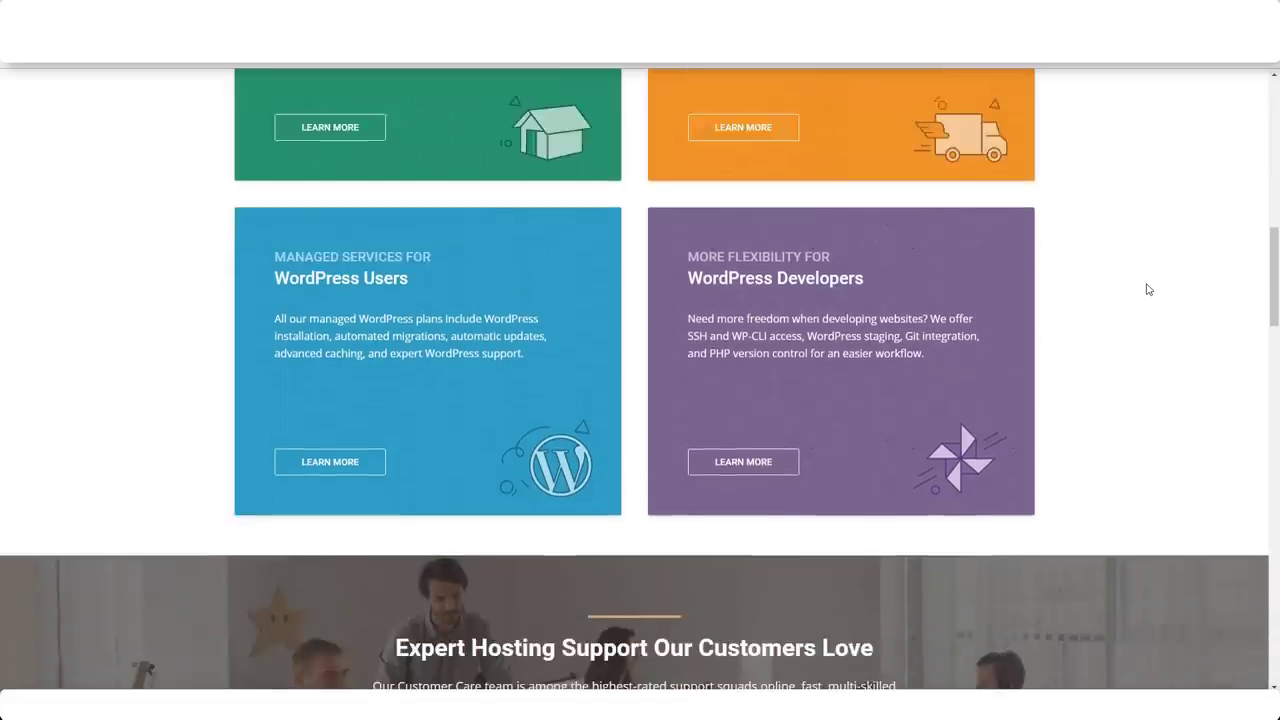
scroll(1148, 293, "down", 2)
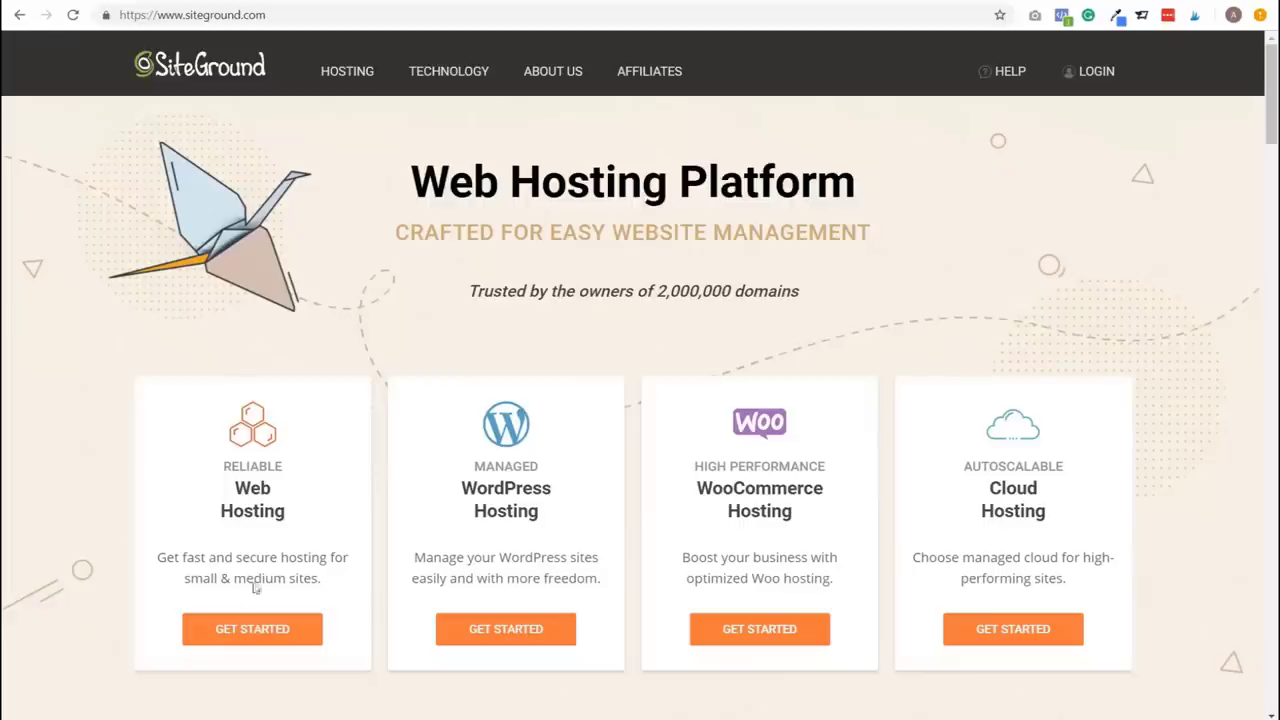
Step: Choose the Web Hosting StartUp plan with the thebrewedtreats.com domain
left_click(250, 629)
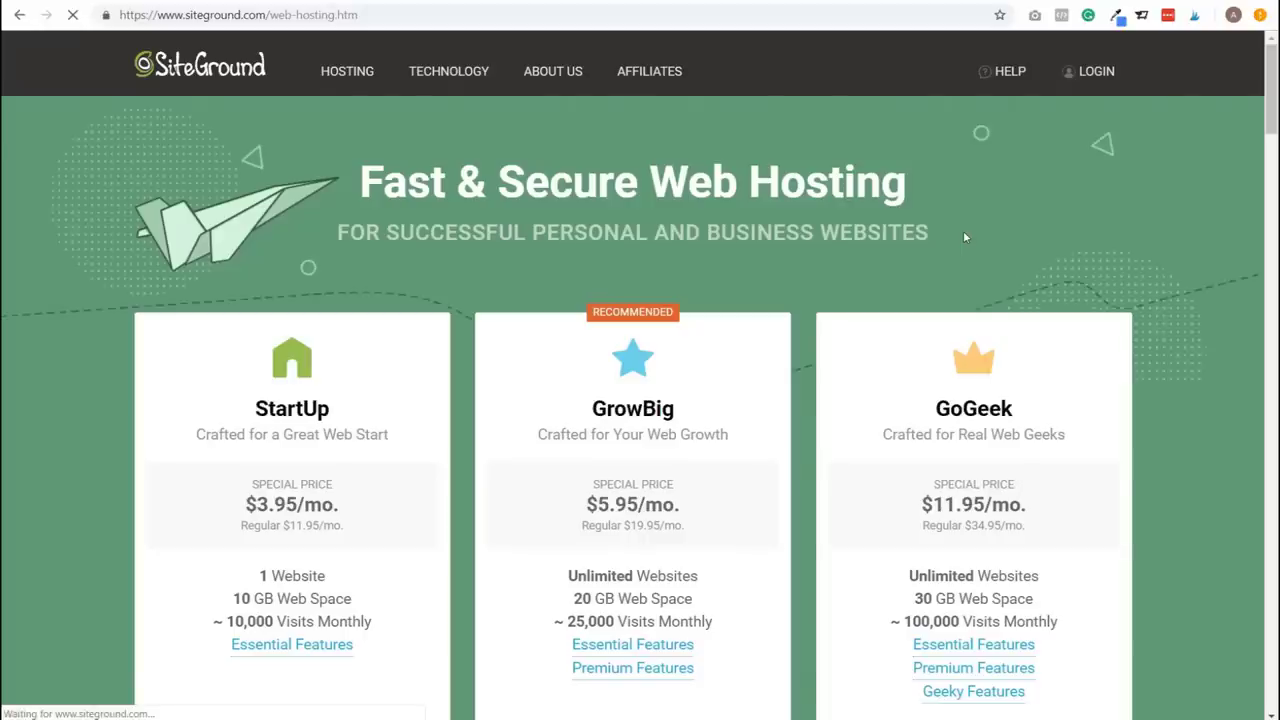
scroll(395, 511, "down", 1)
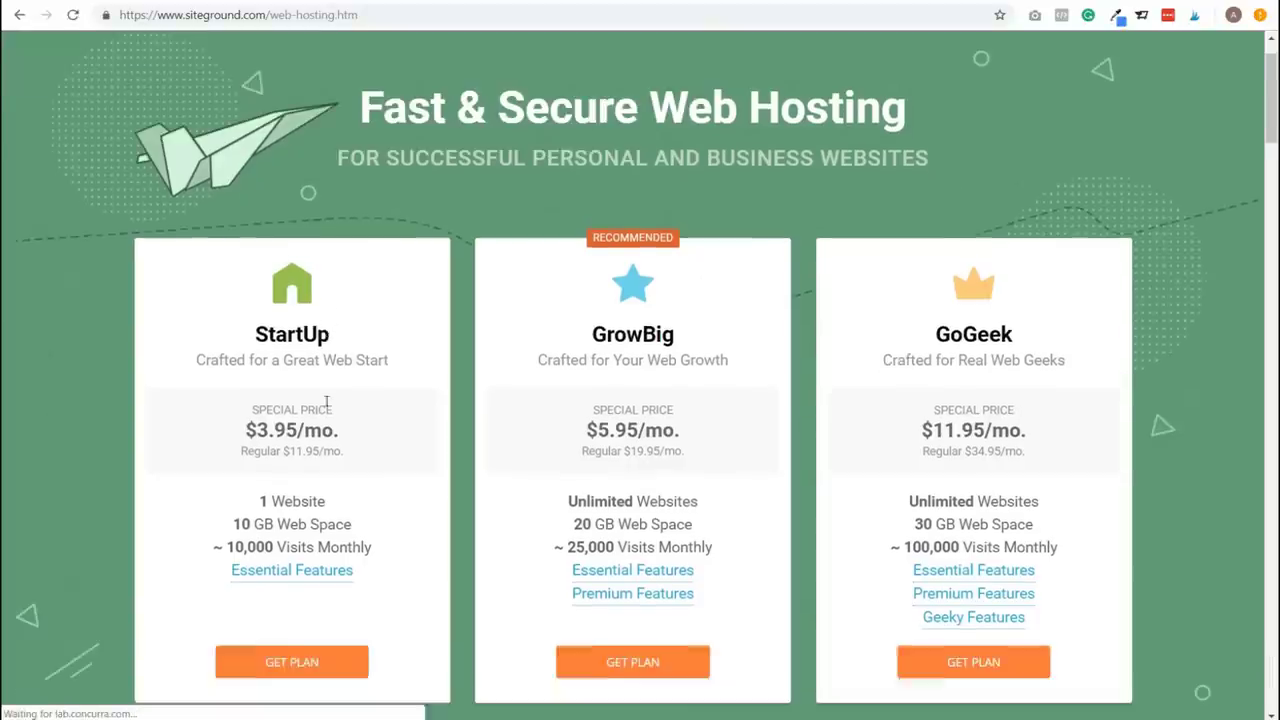
left_click(312, 671)
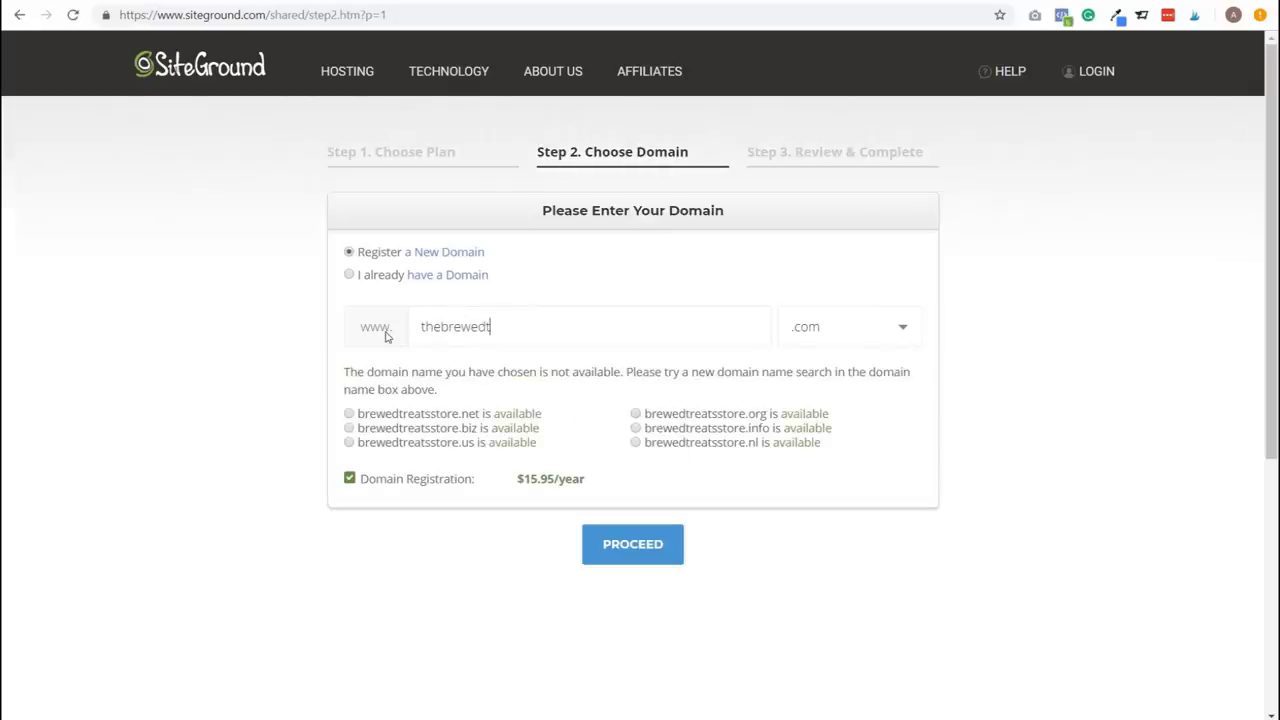
left_click(645, 556)
Step: Enter the account e-mail and password, and confirm the password
left_click(507, 322)
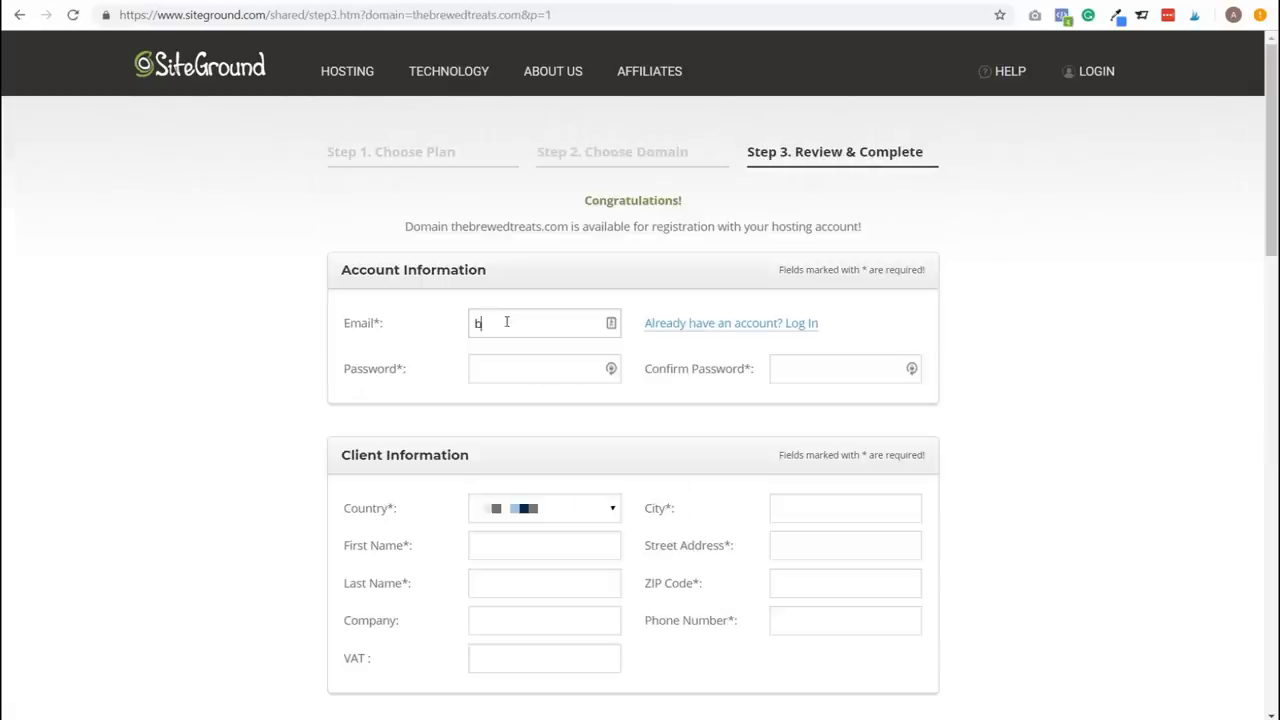
left_click(514, 372)
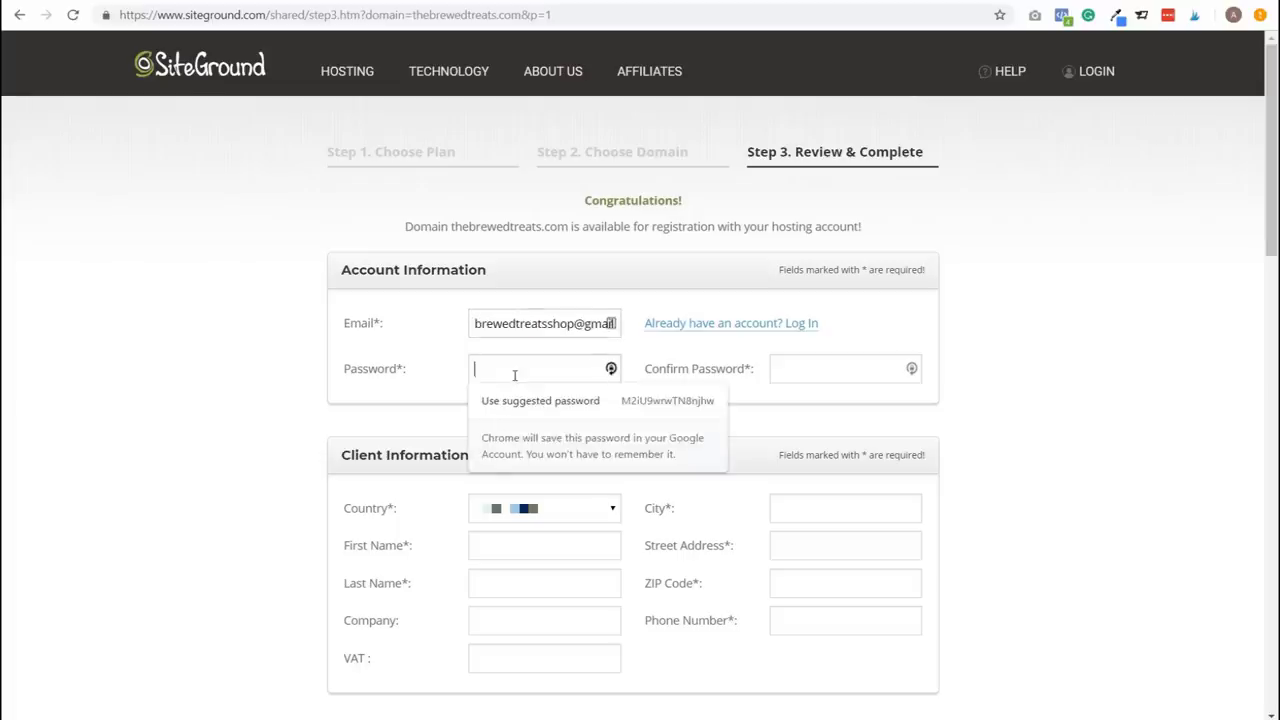
type("•••••••")
left_click(816, 368)
type("••••••••")
Step: Fill in the client's name, street address and ZIP code
scroll(500, 400, "down", 1)
left_click(532, 465)
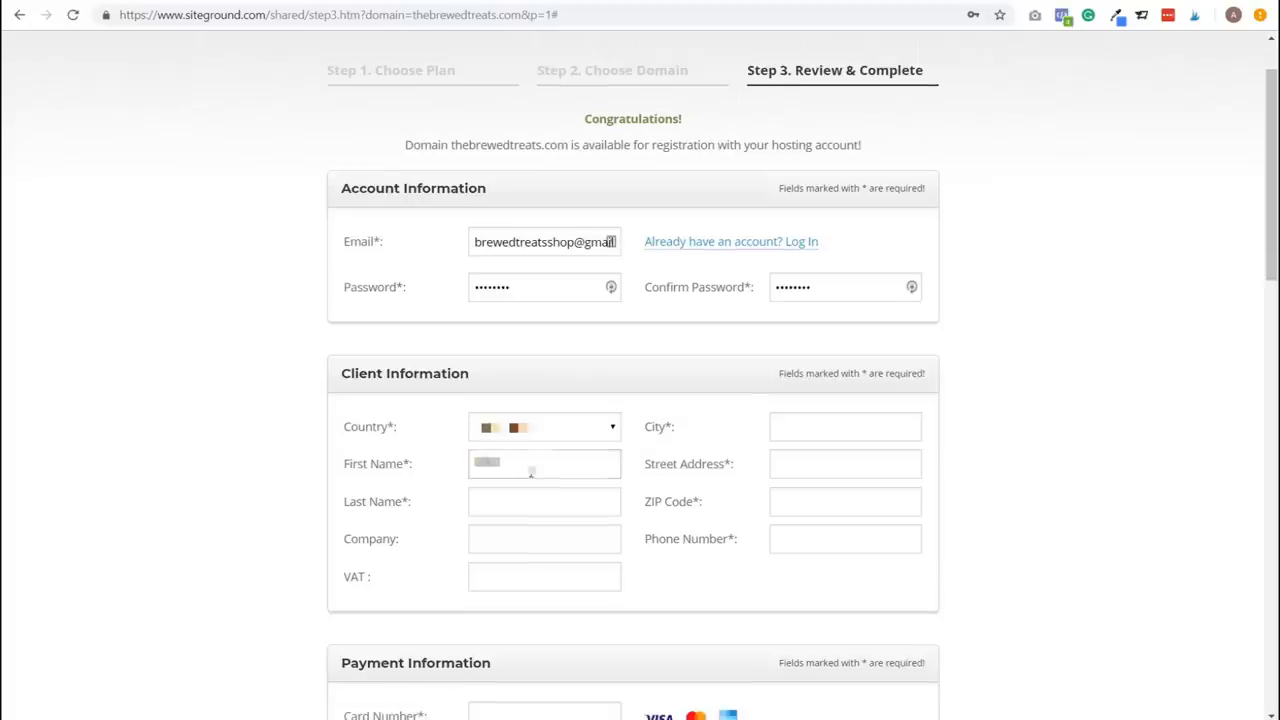
left_click(805, 425)
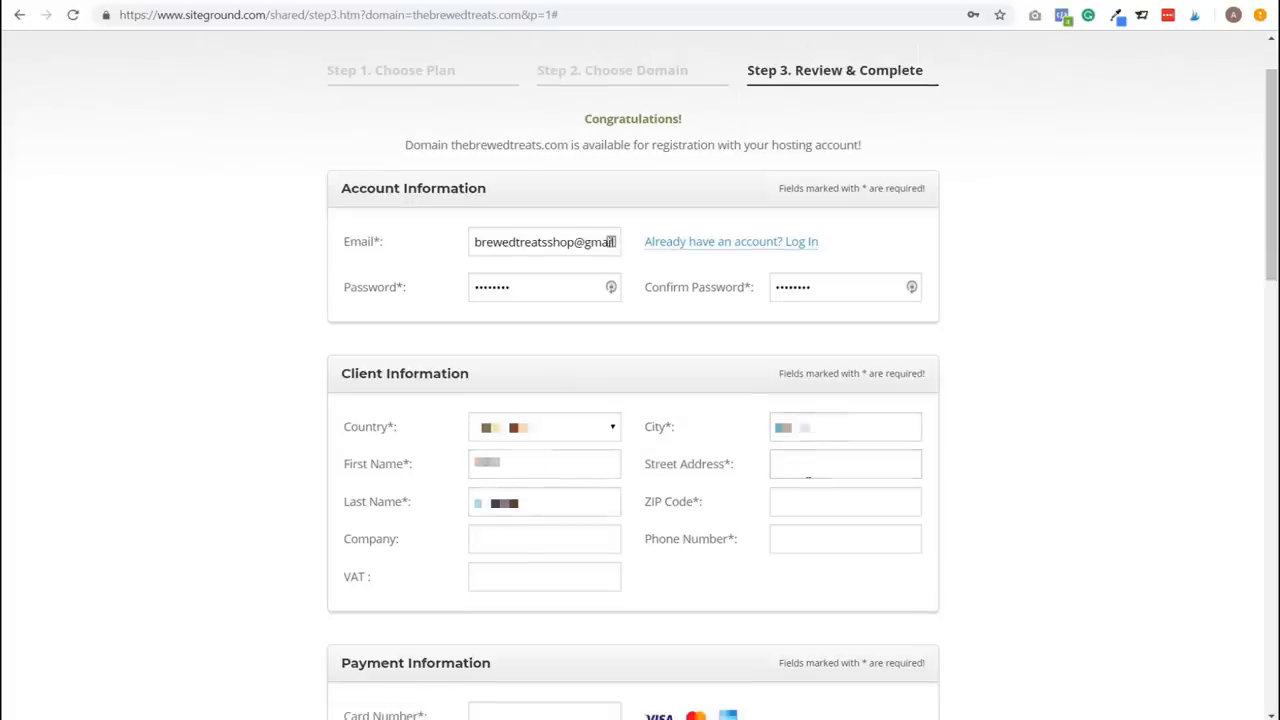
type("Main St")
left_click(830, 501)
type("1000")
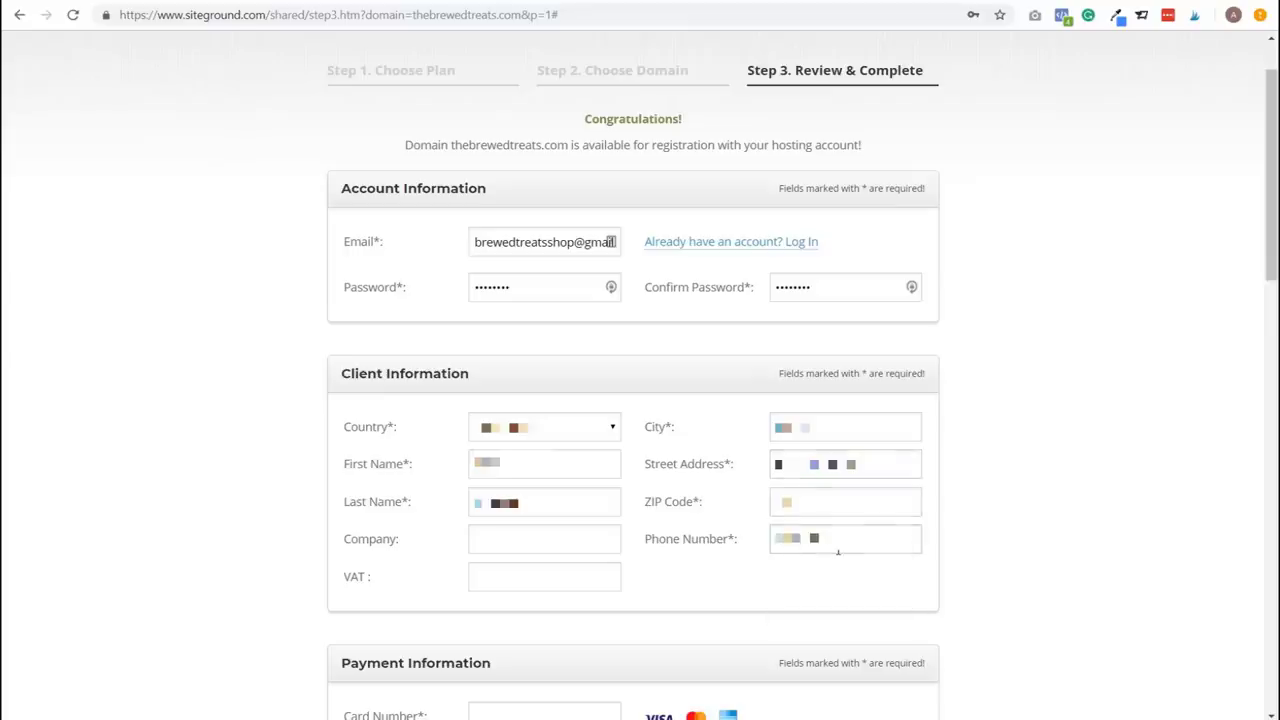
Step: Enter the payment card number, expiration month and year, and cardholder name
scroll(1036, 570, "down", 2)
left_click(508, 480)
key("ctrl+v")
left_click(504, 515)
left_click(500, 330)
left_click(585, 515)
left_click(566, 237)
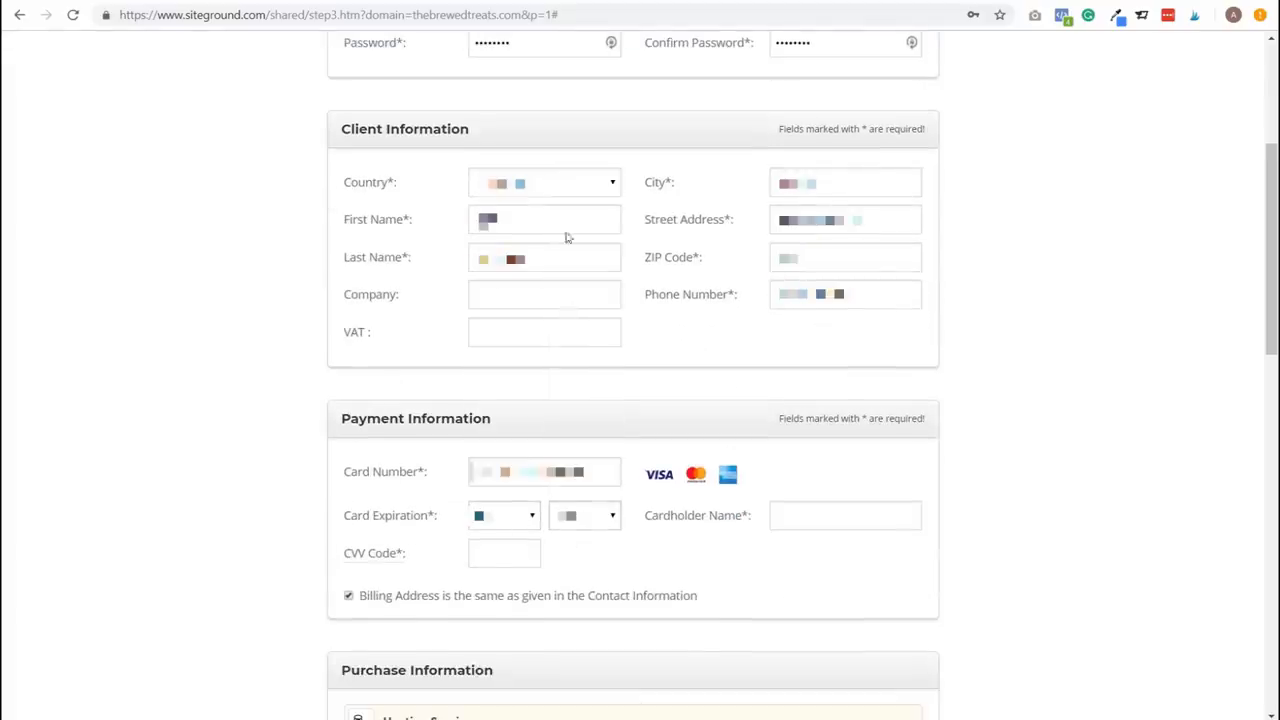
left_click(795, 507)
type("A")
Step: Select the 1-month trial hosting period and pay for the order
scroll(214, 386, "down", 5)
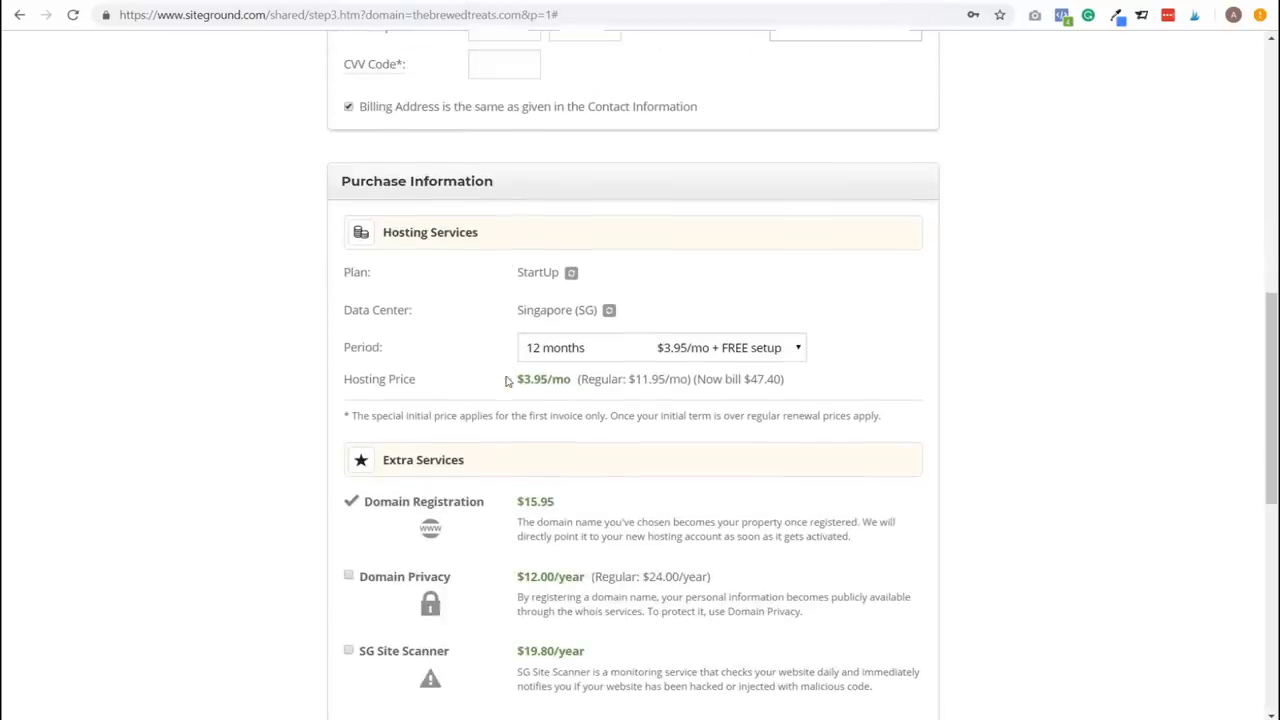
left_click(567, 352)
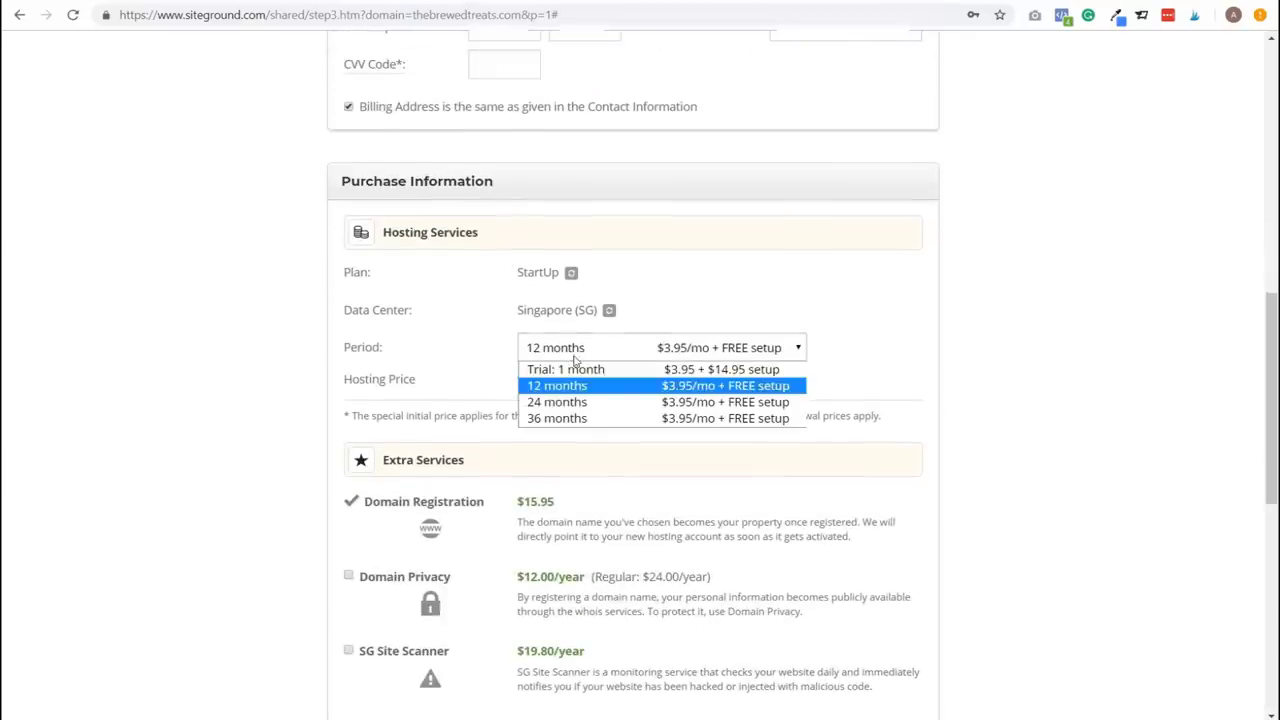
left_click(628, 370)
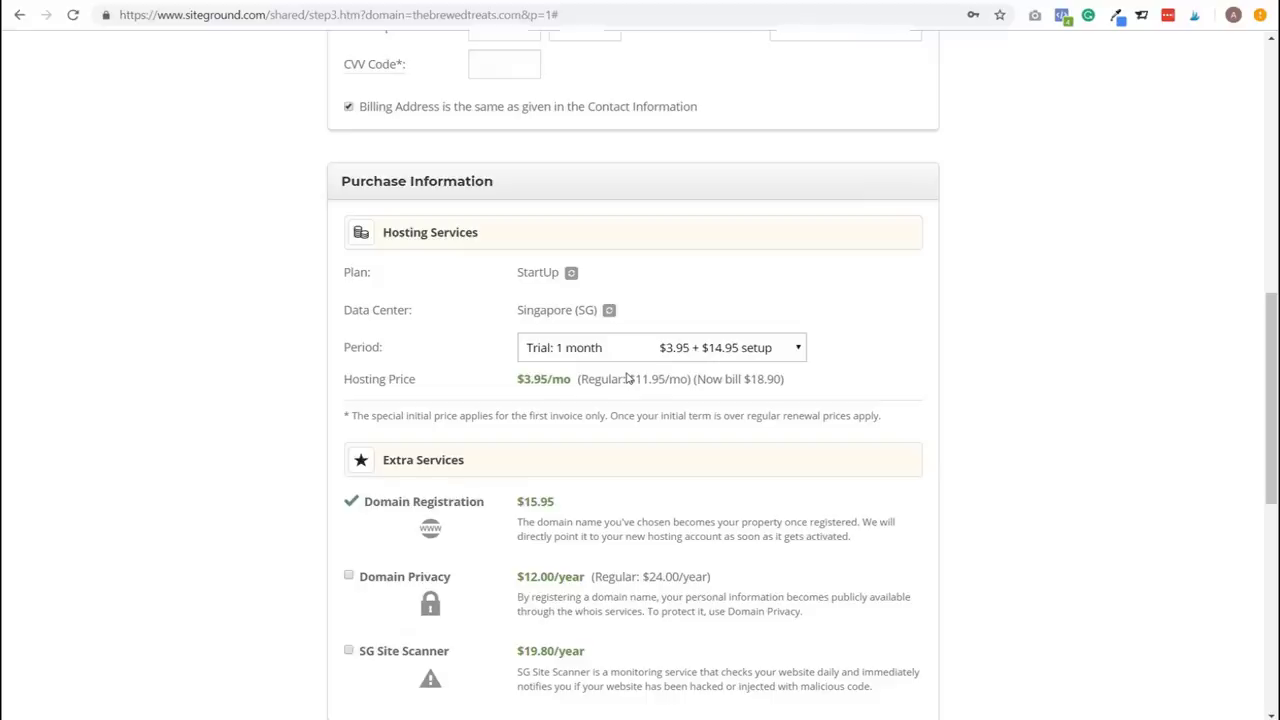
scroll(600, 526, "down", 3)
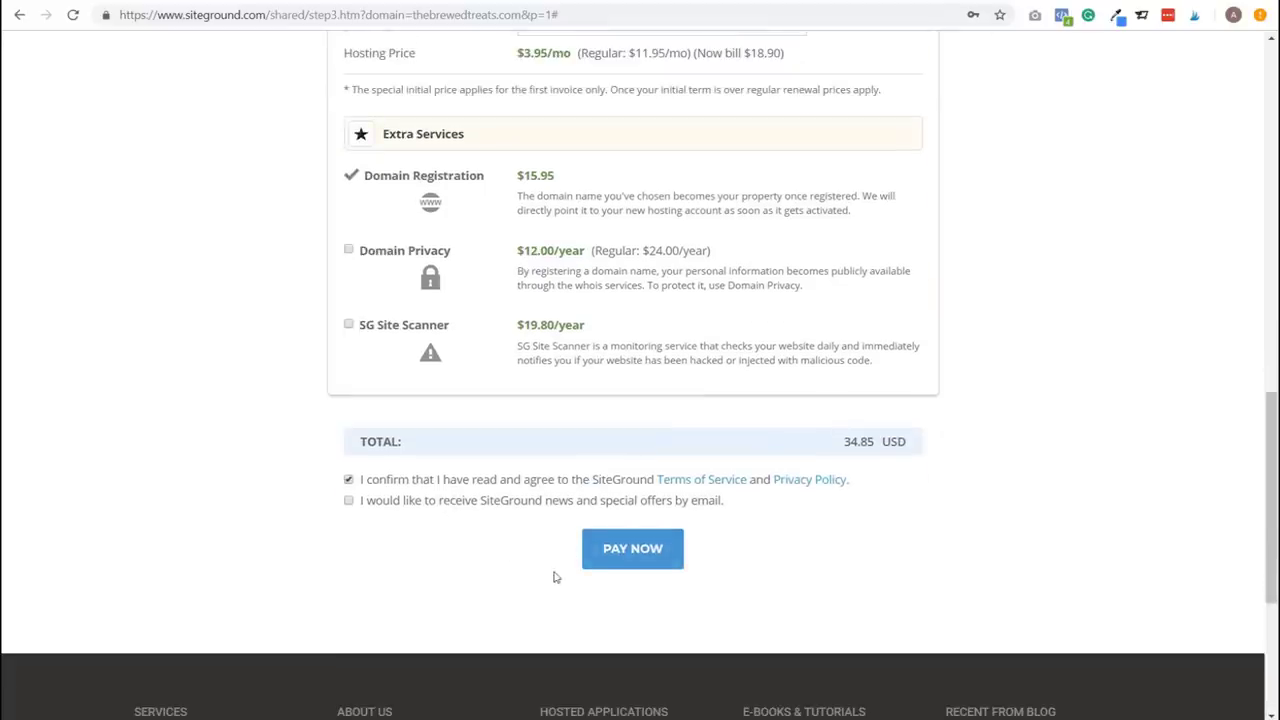
left_click(630, 550)
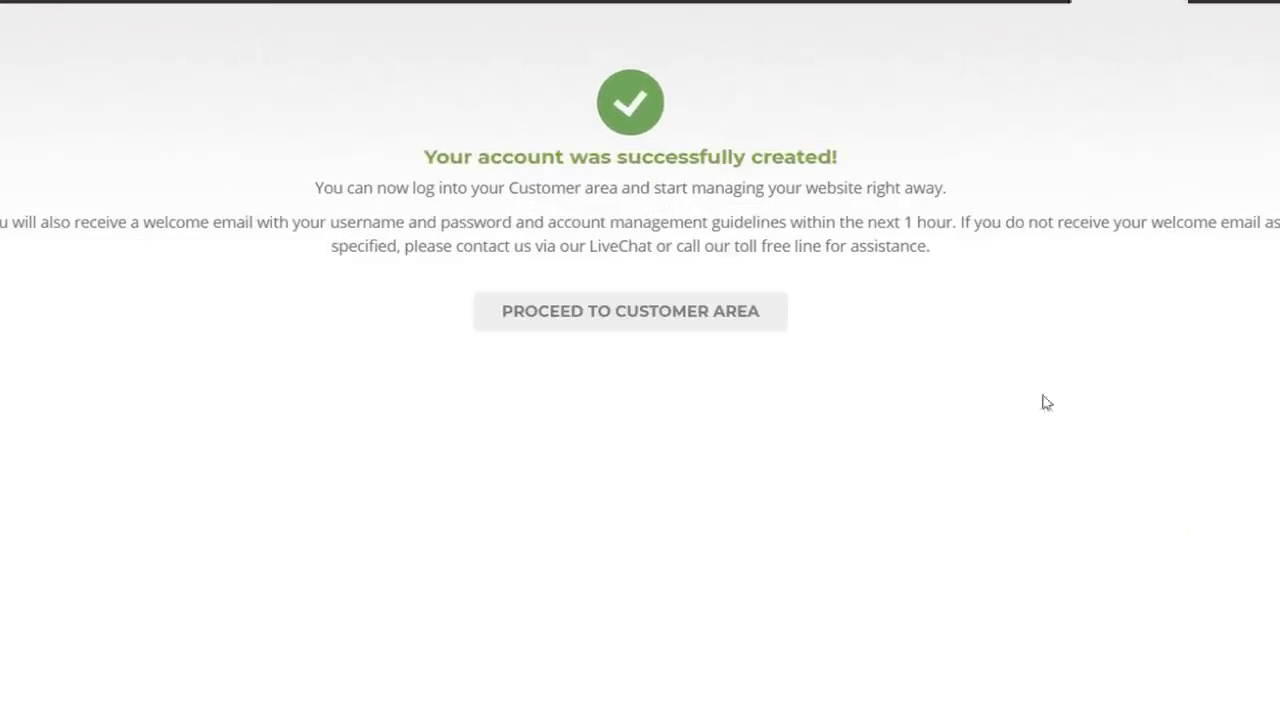
Step: In the customer area, choose Don't need help now, confirm without add-ons, and complete setup
left_click(605, 316)
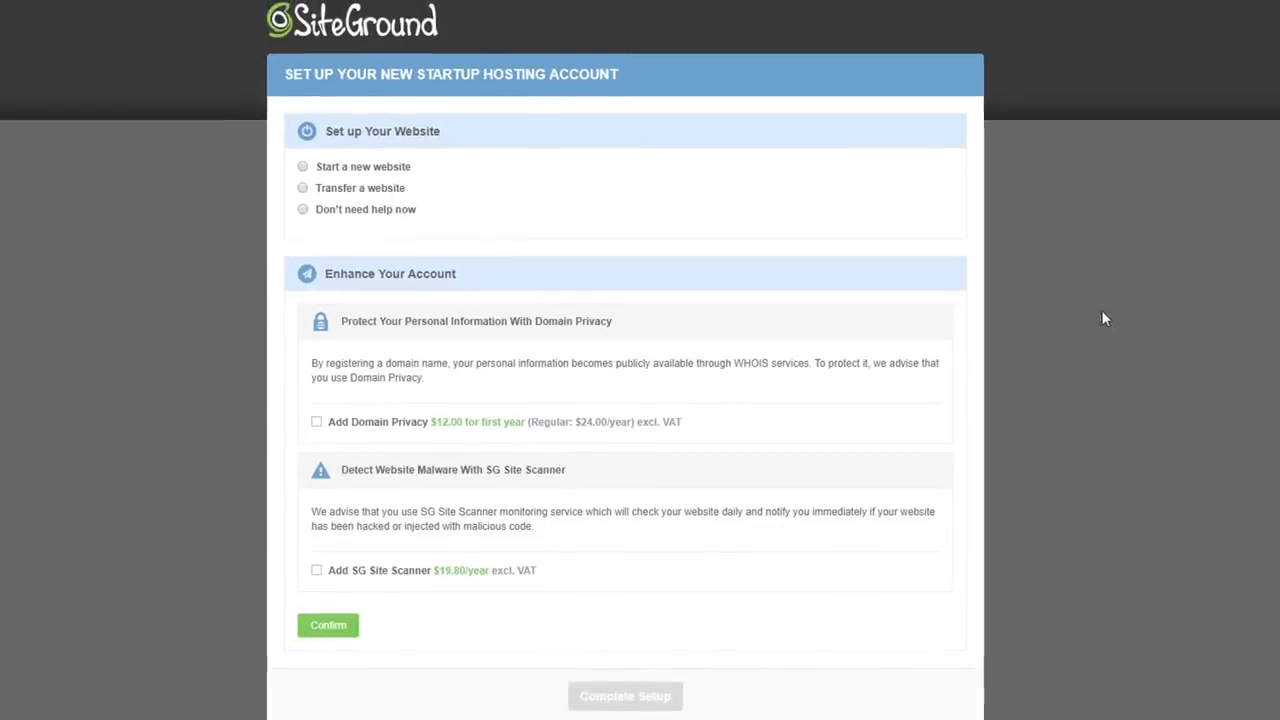
left_click(302, 209)
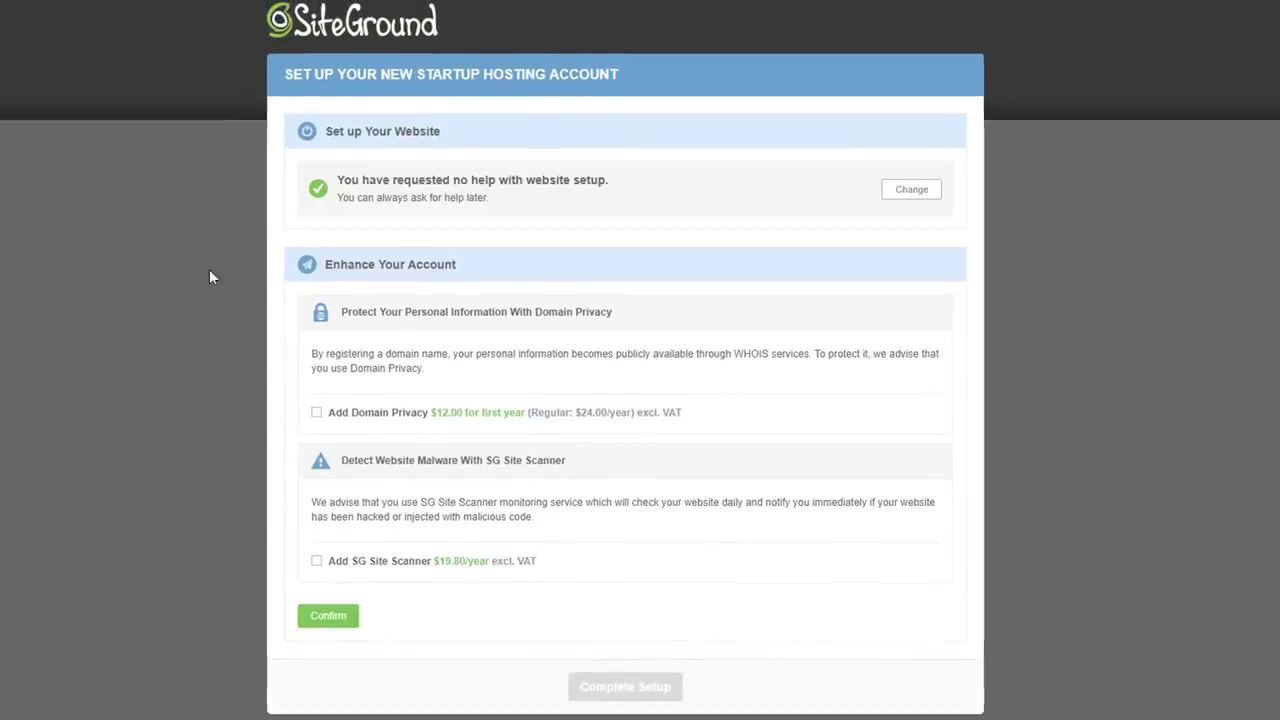
left_click(329, 620)
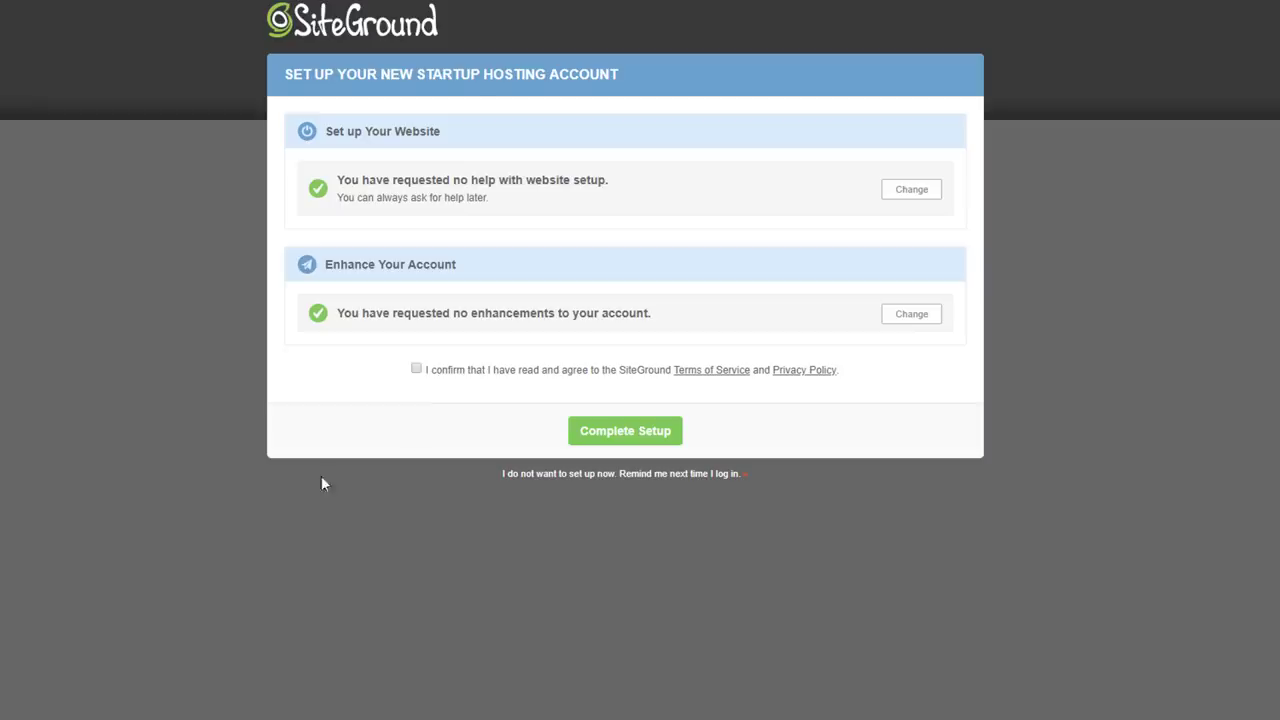
left_click(586, 431)
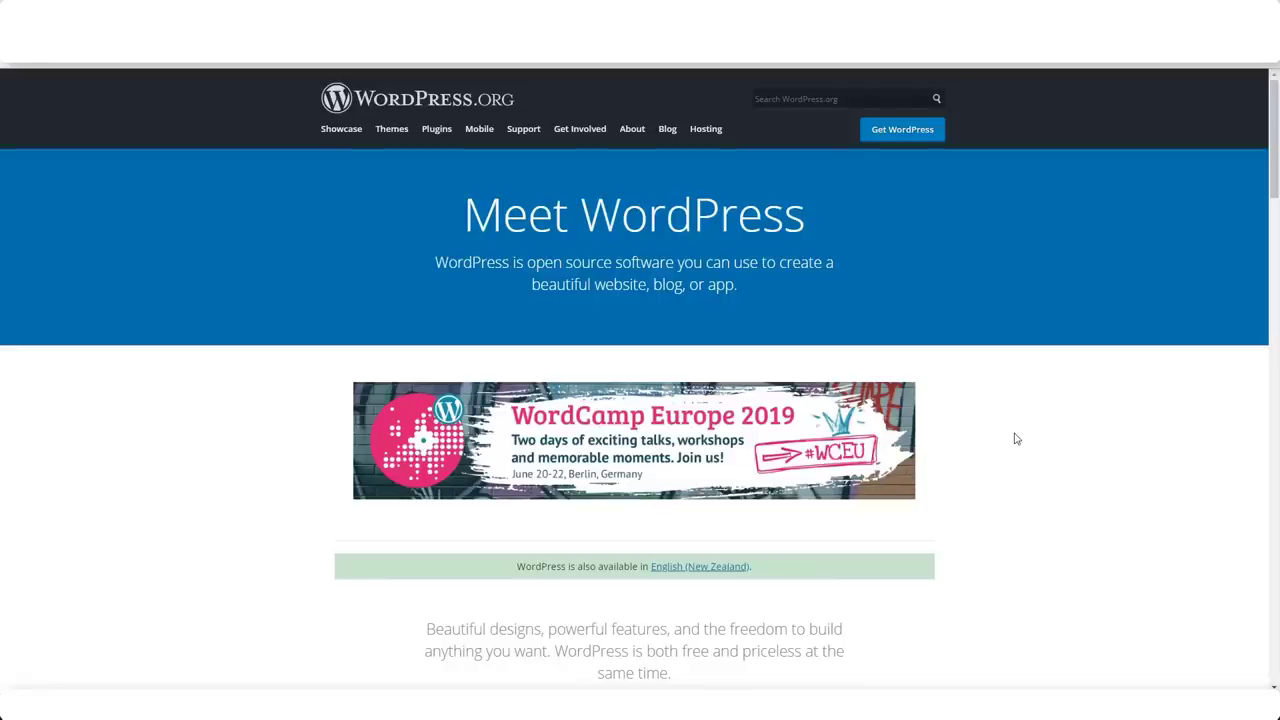
scroll(1017, 437, "down", 5)
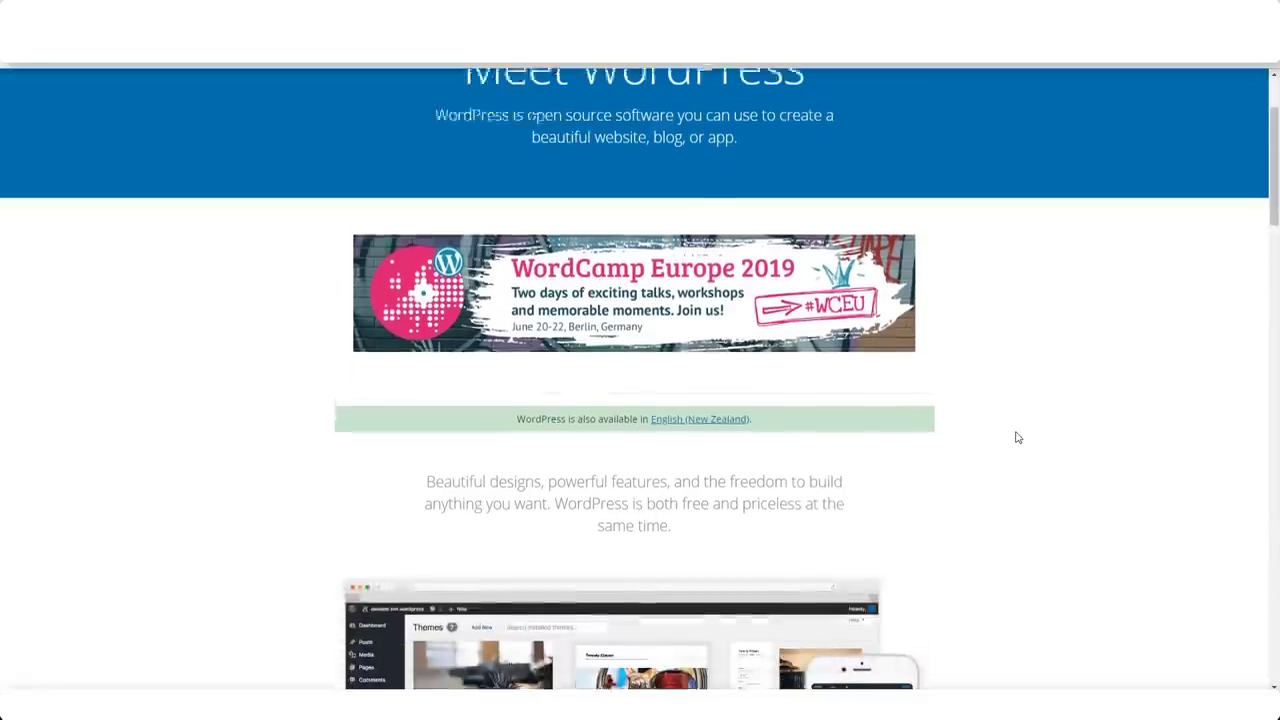
scroll(1017, 437, "down", 5)
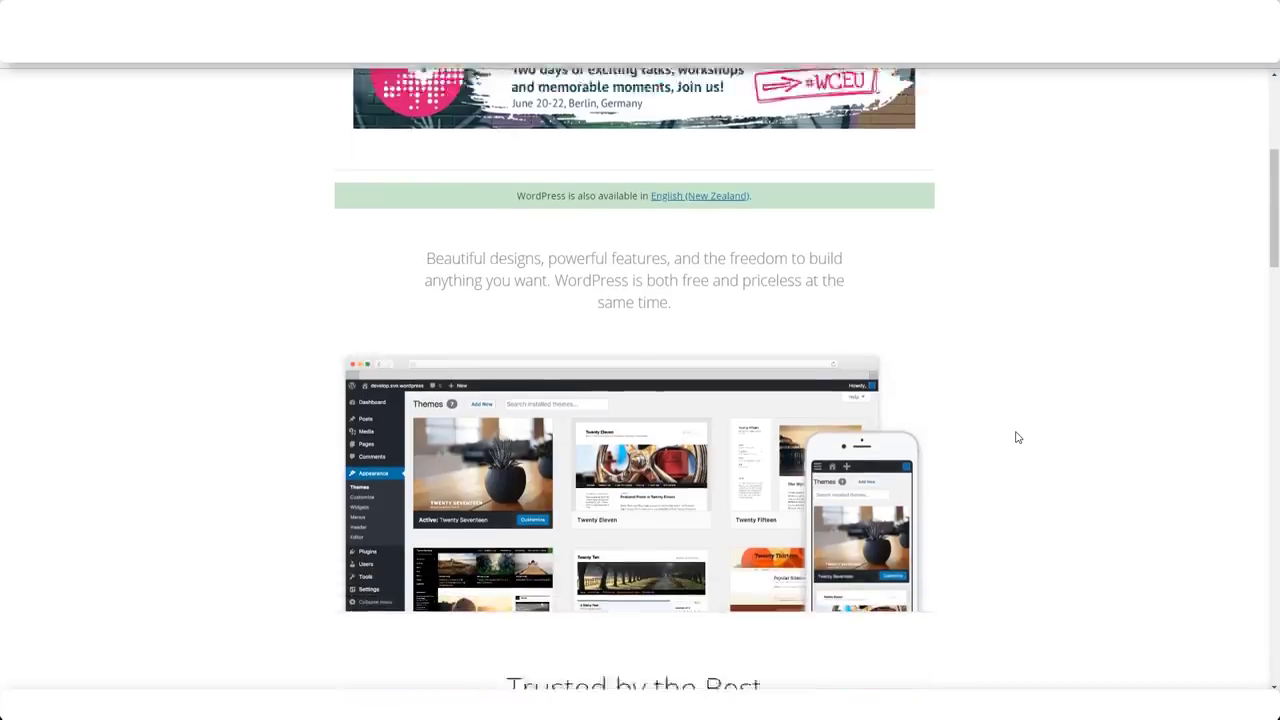
scroll(1017, 437, "down", 15)
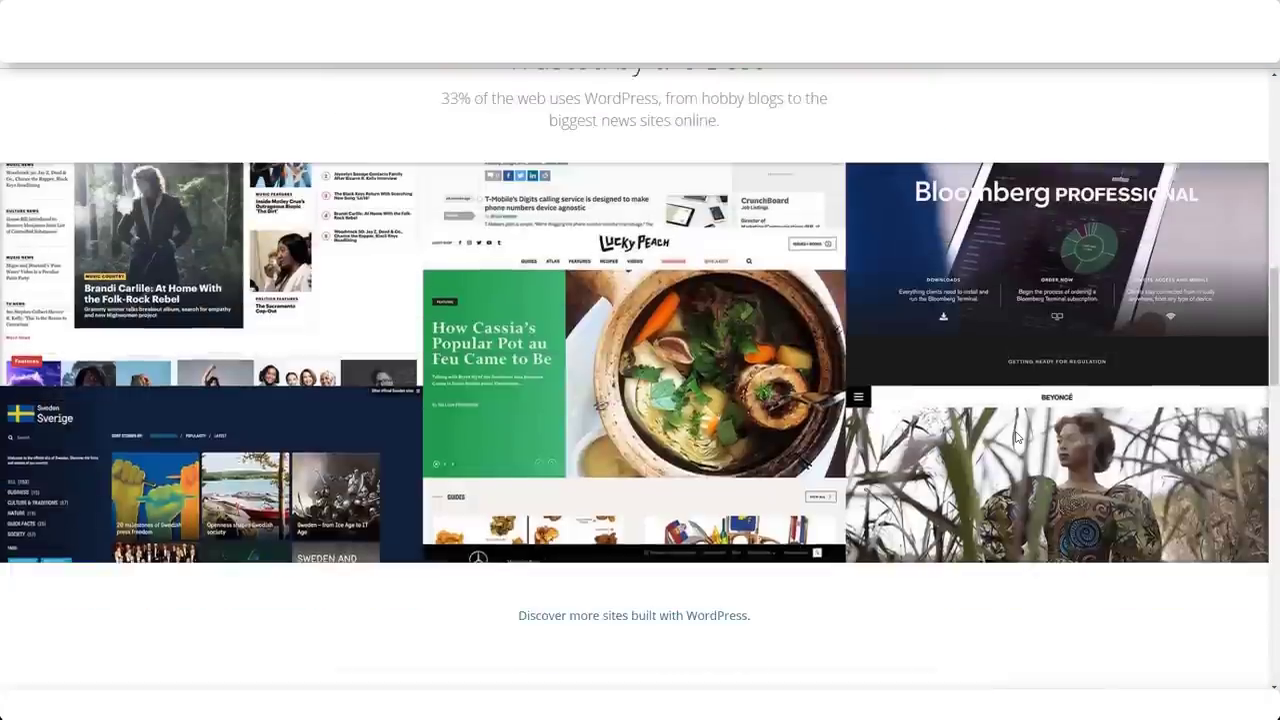
scroll(1017, 437, "down", 3)
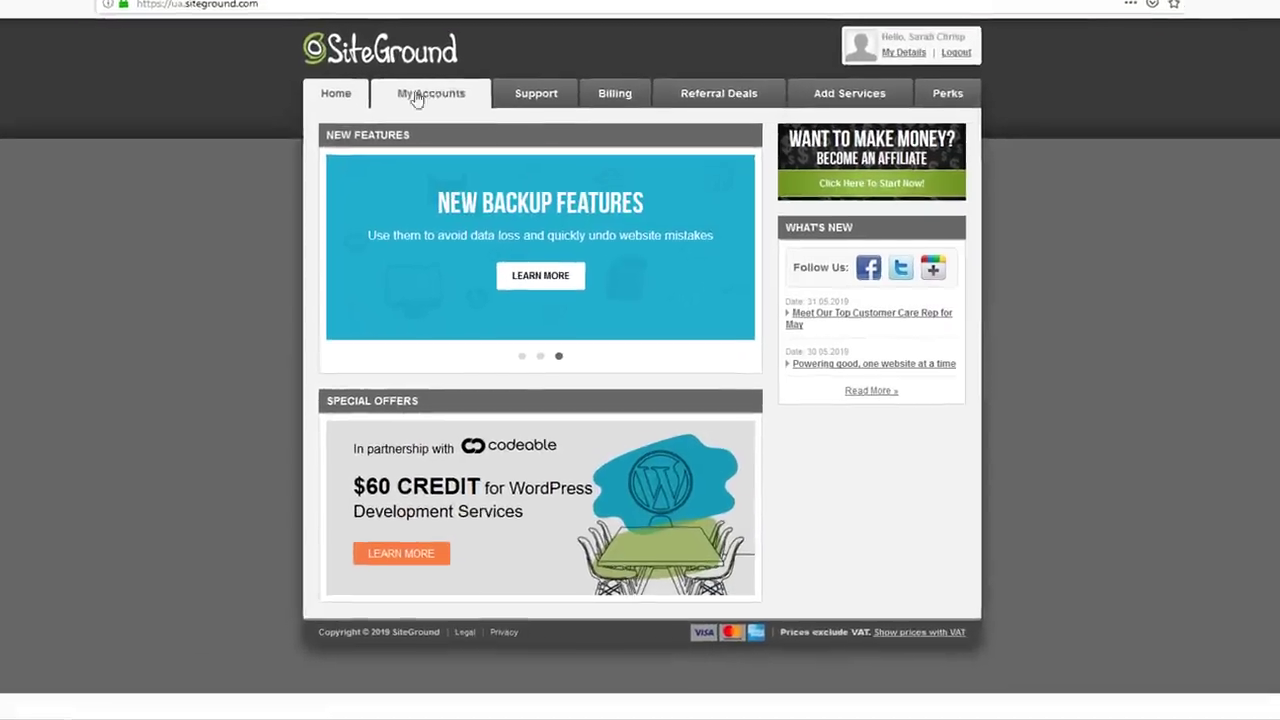
Step: Open cPanel for the hosting account with secure access
left_click(445, 129)
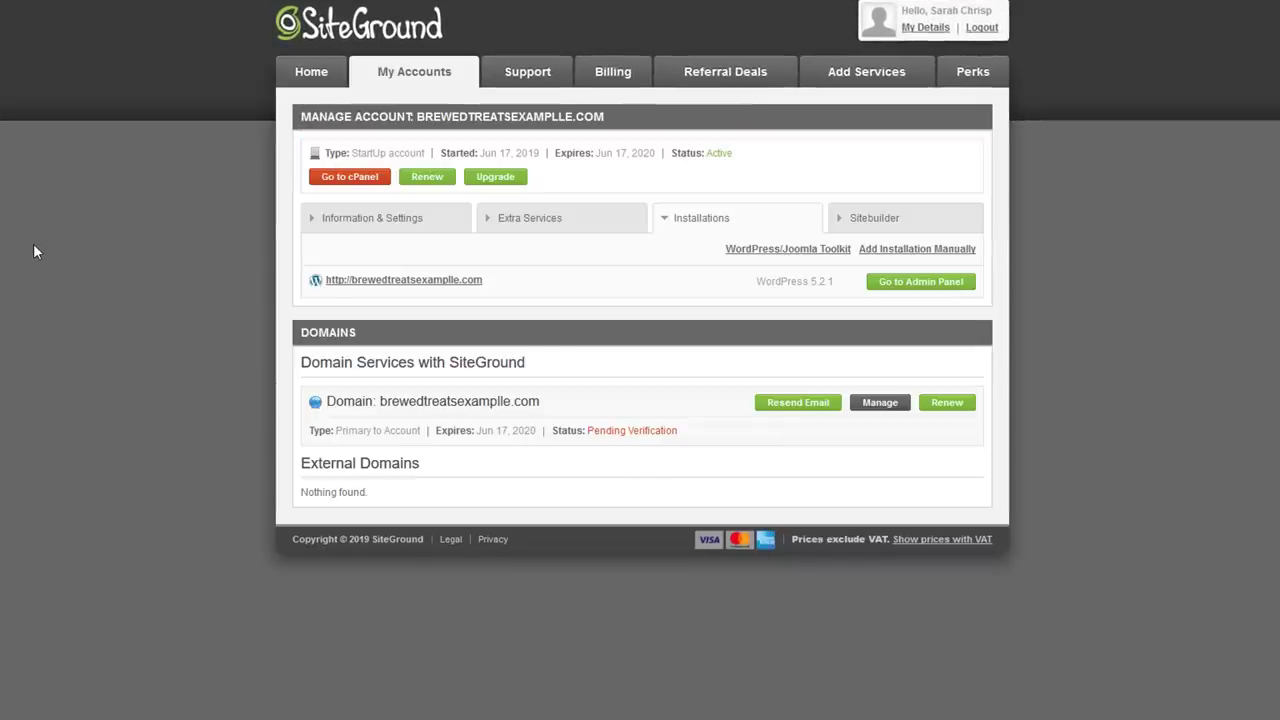
left_click(328, 180)
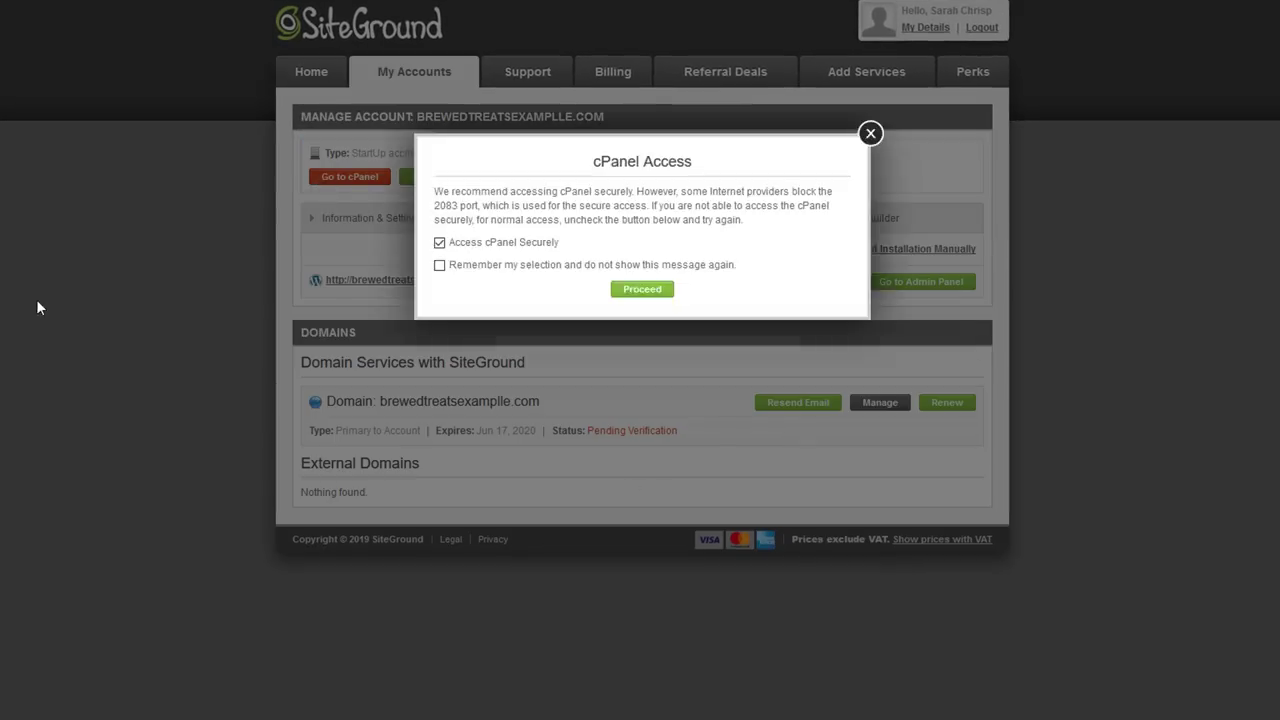
left_click(642, 290)
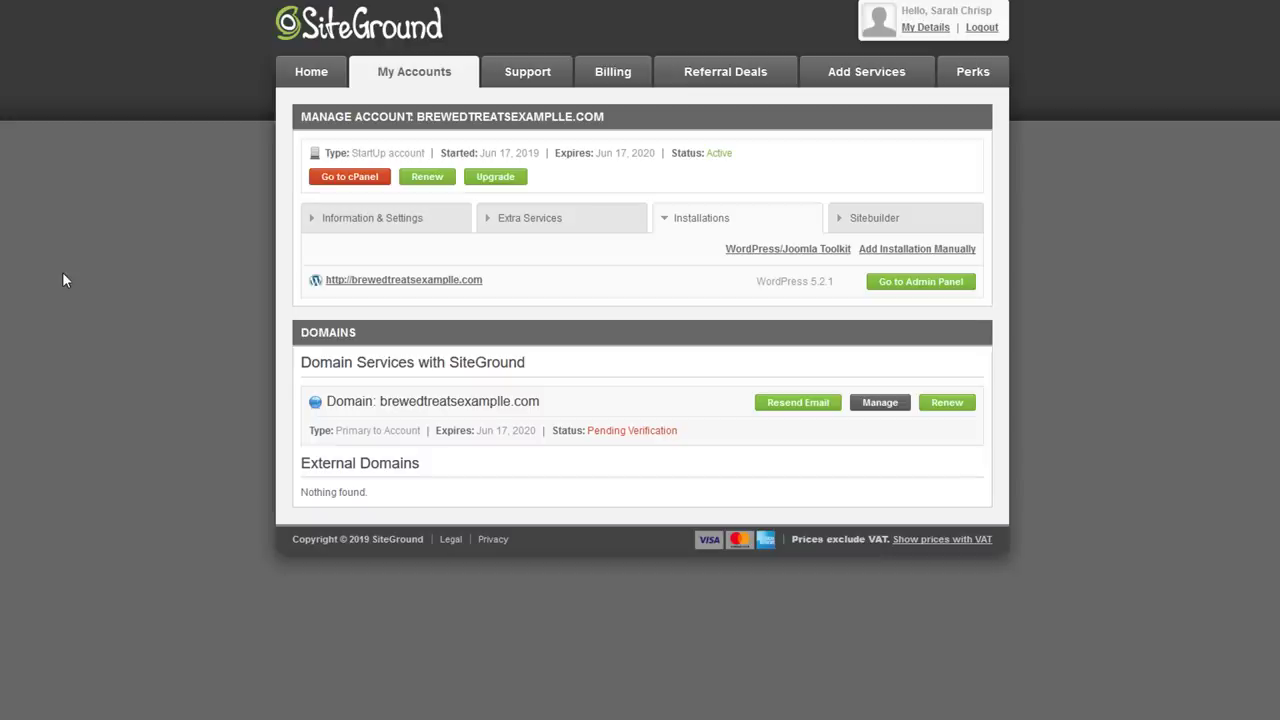
scroll(62, 271, "down", 1)
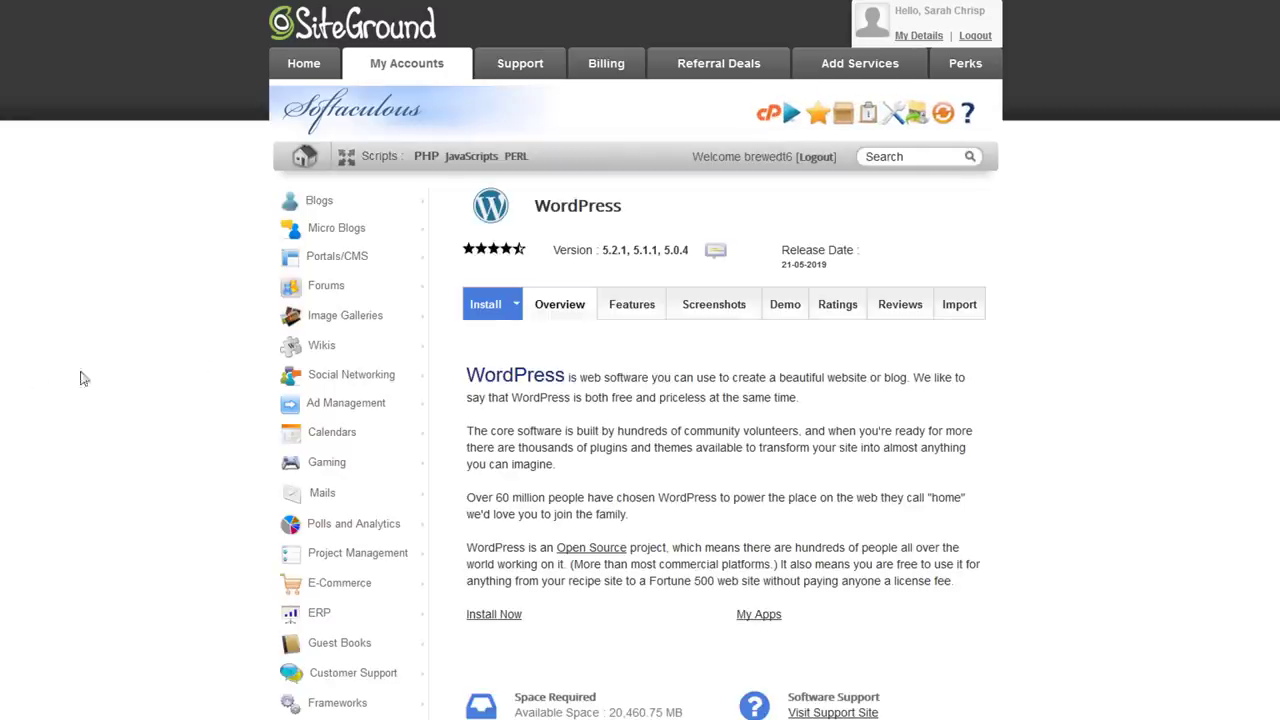
Step: Run a Custom Install of WordPress in Softaculous and open the Administrative URL
left_click(484, 306)
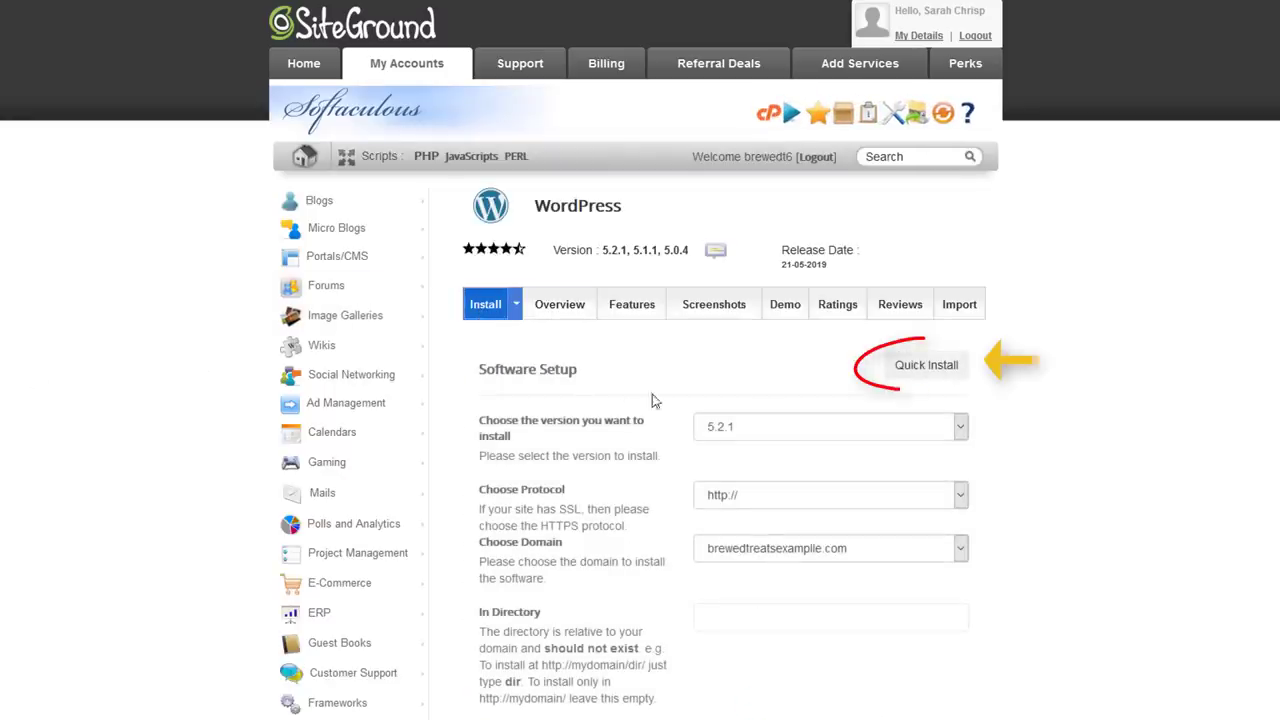
left_click(935, 374)
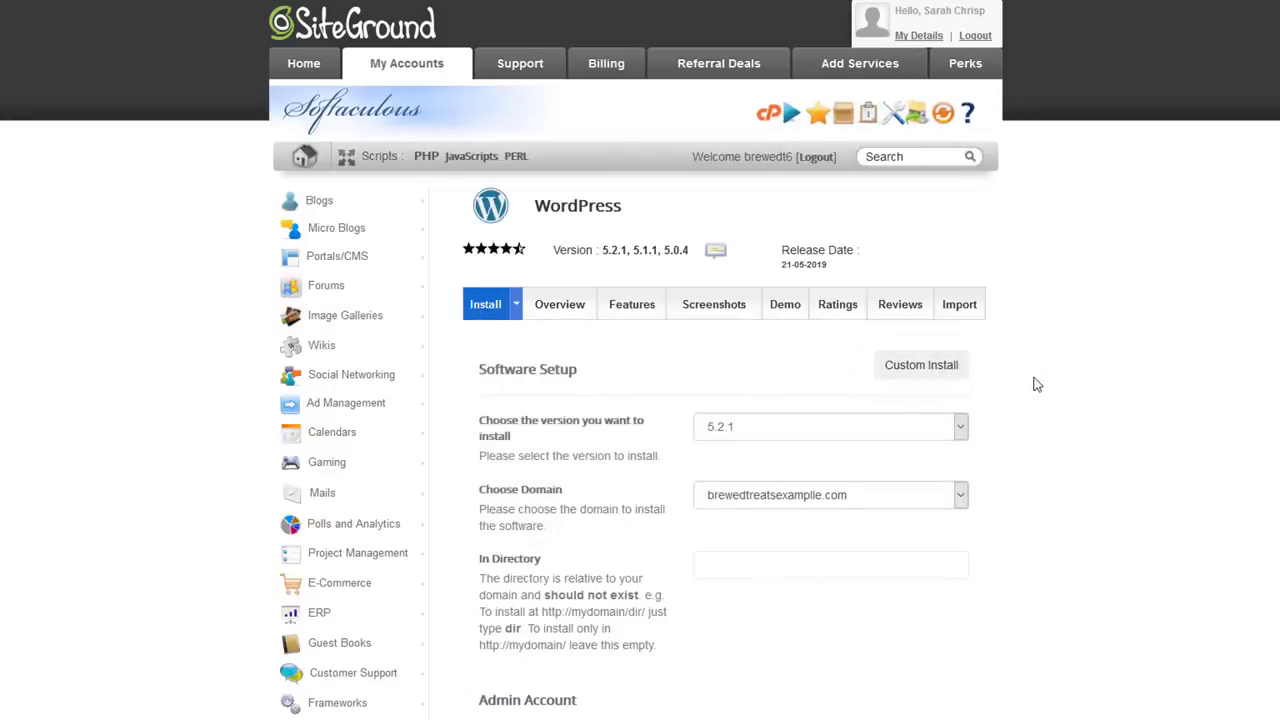
scroll(1031, 380, "down", 5)
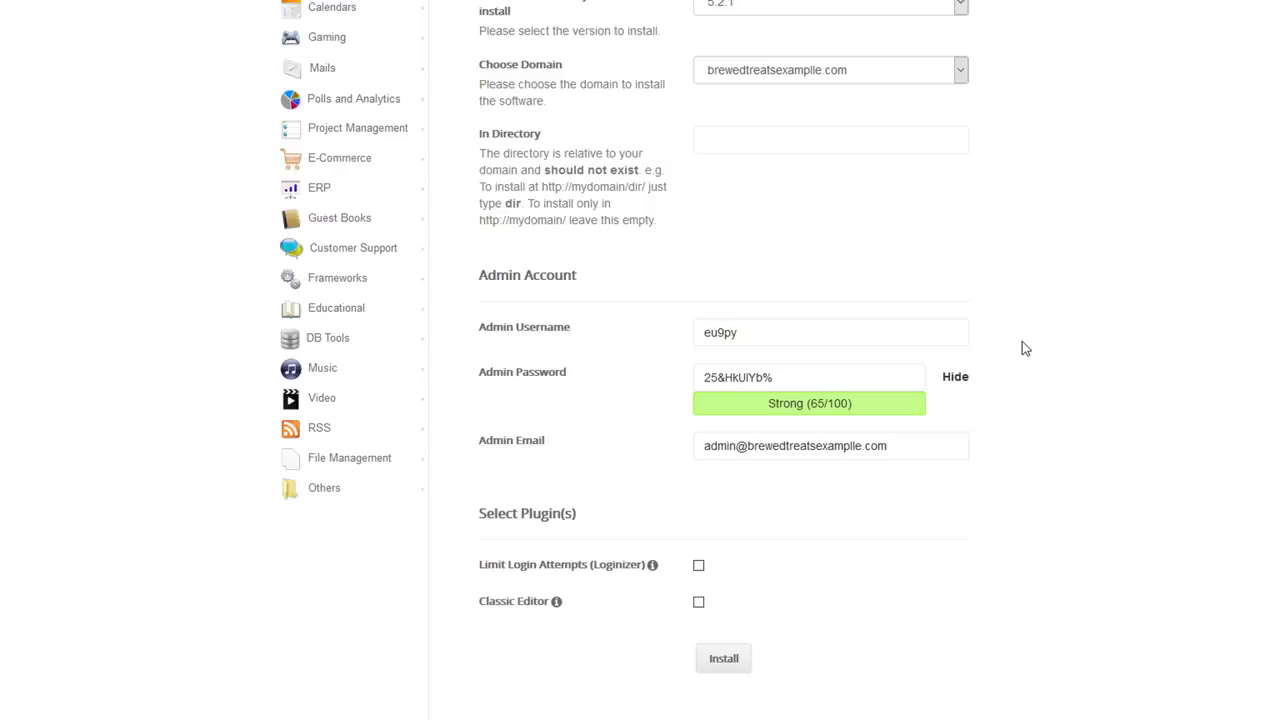
left_click(703, 666)
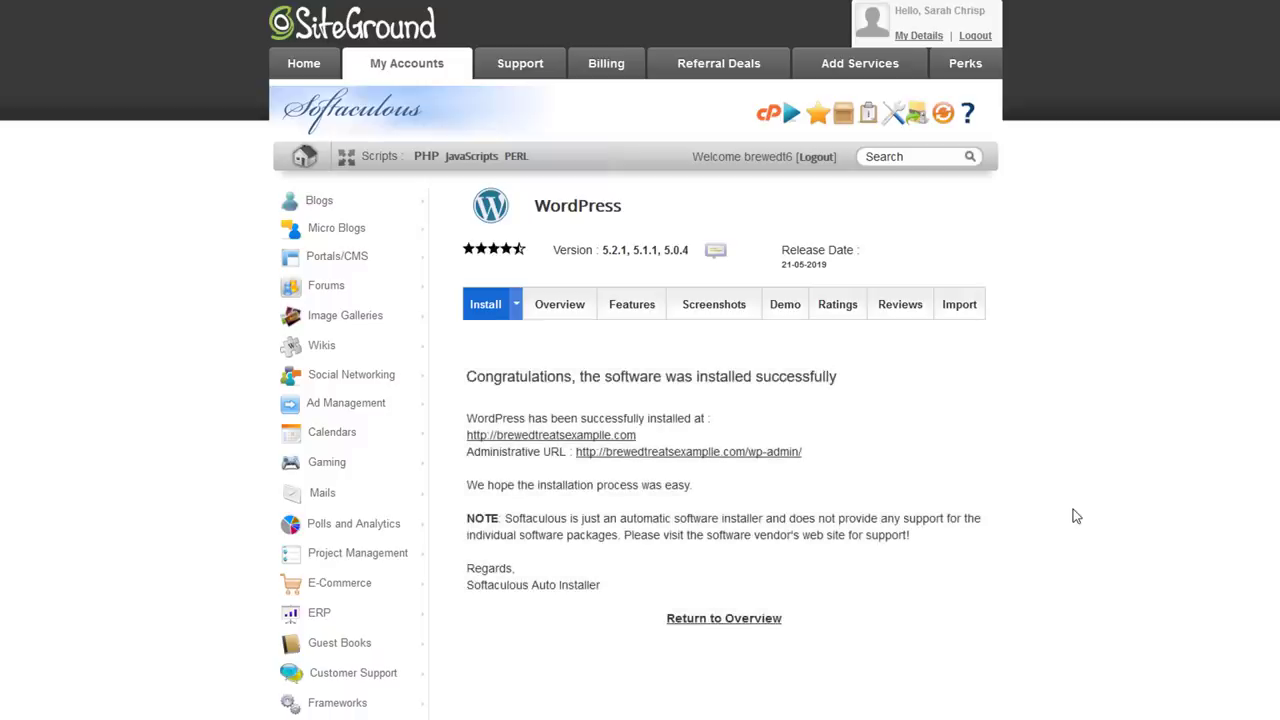
left_click(637, 452)
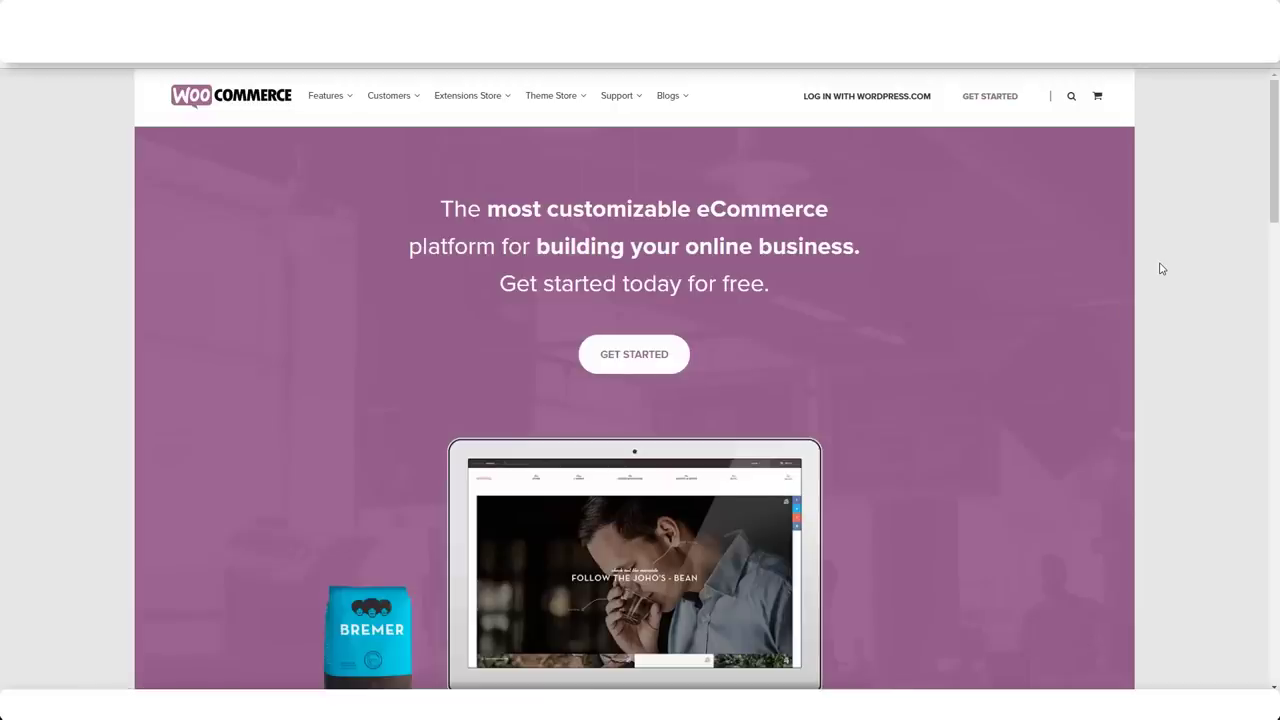
scroll(1162, 268, "down", 3)
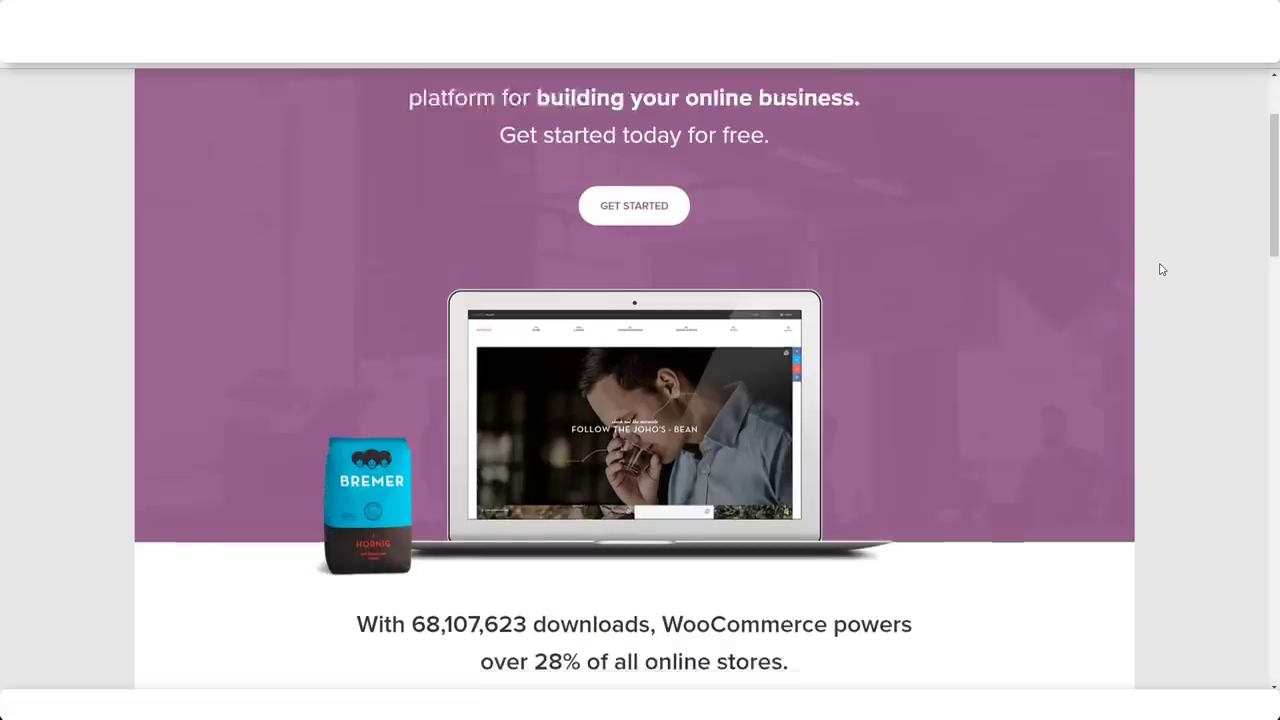
scroll(1162, 269, "down", 3)
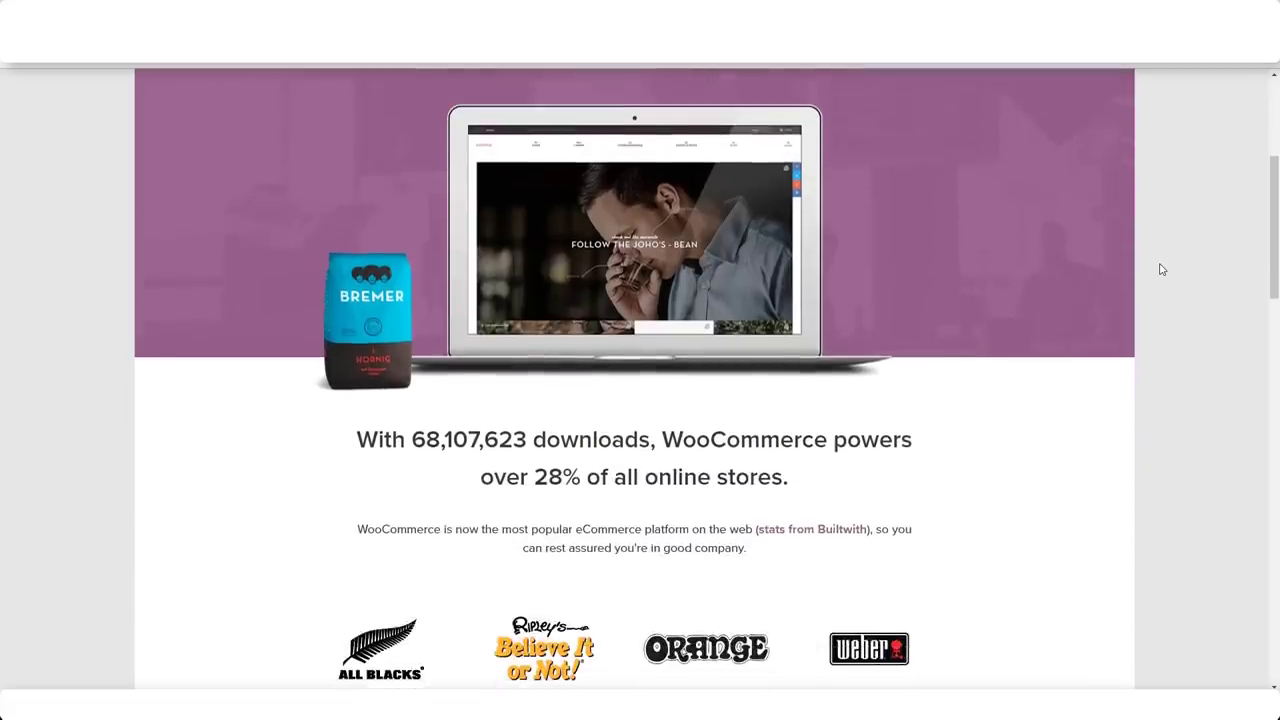
scroll(1162, 269, "down", 1)
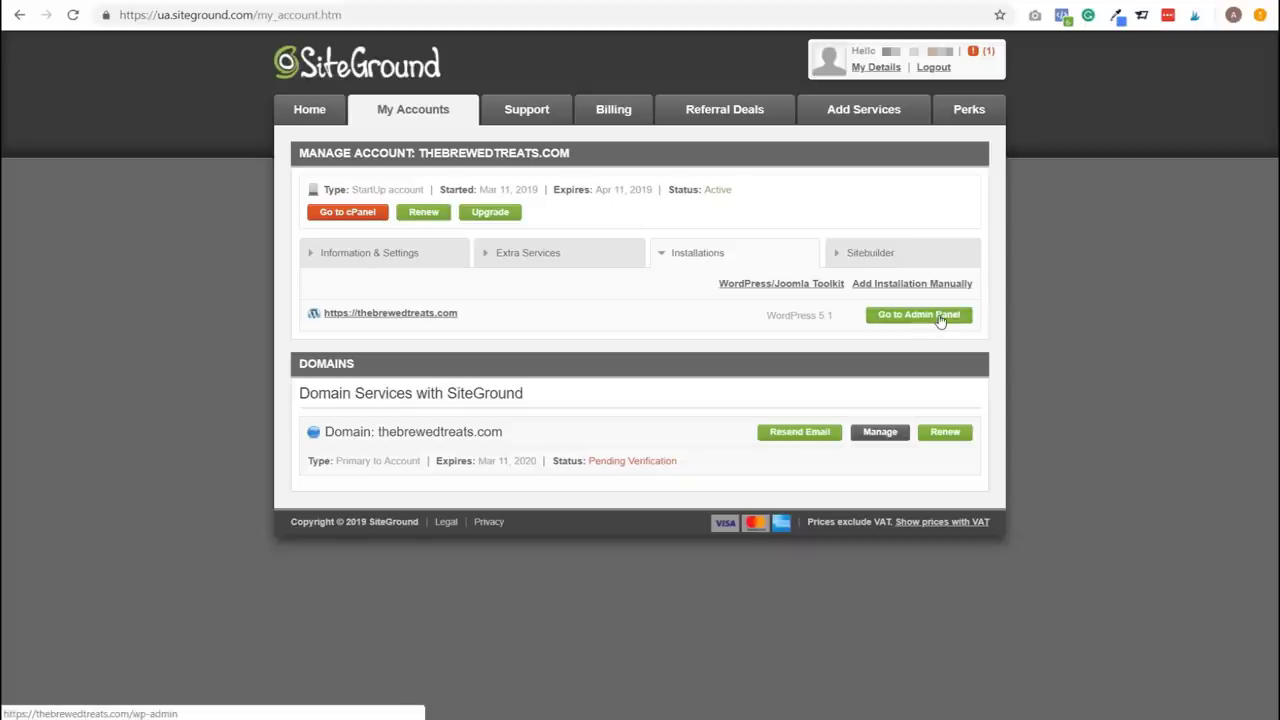
Step: Log in to the thebrewedtreats.com WordPress admin
left_click(946, 322)
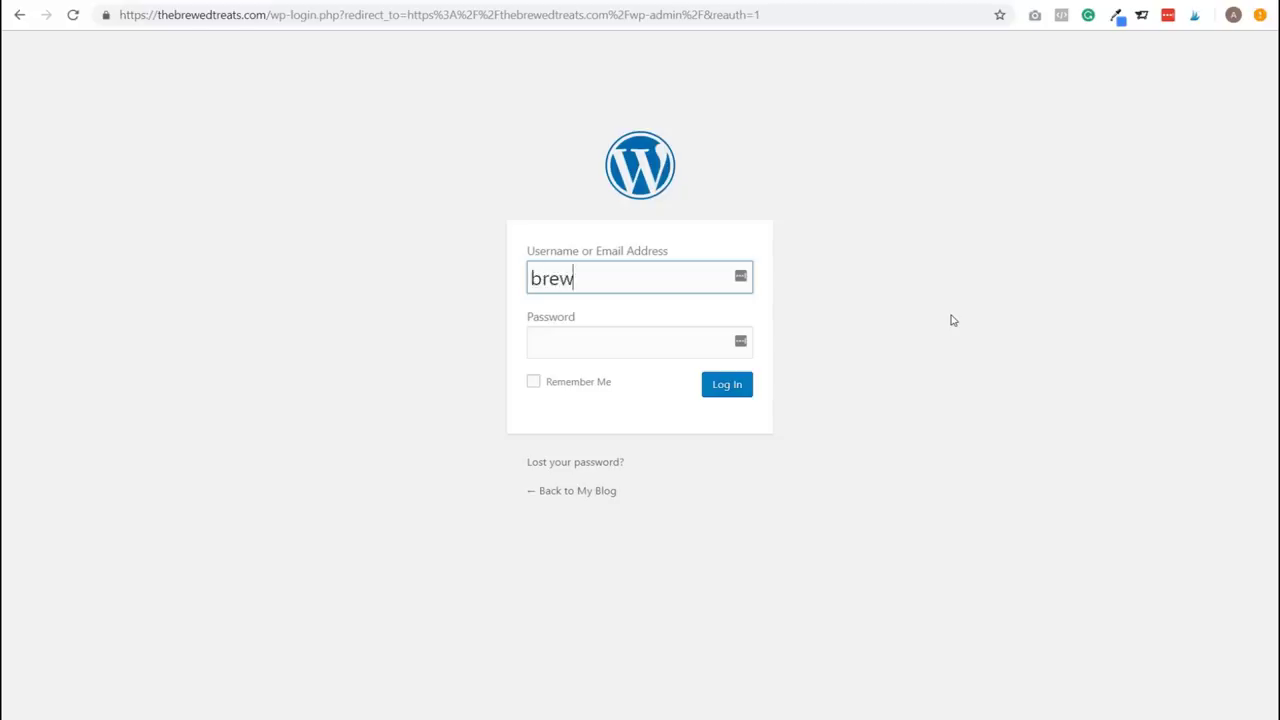
left_click(675, 341)
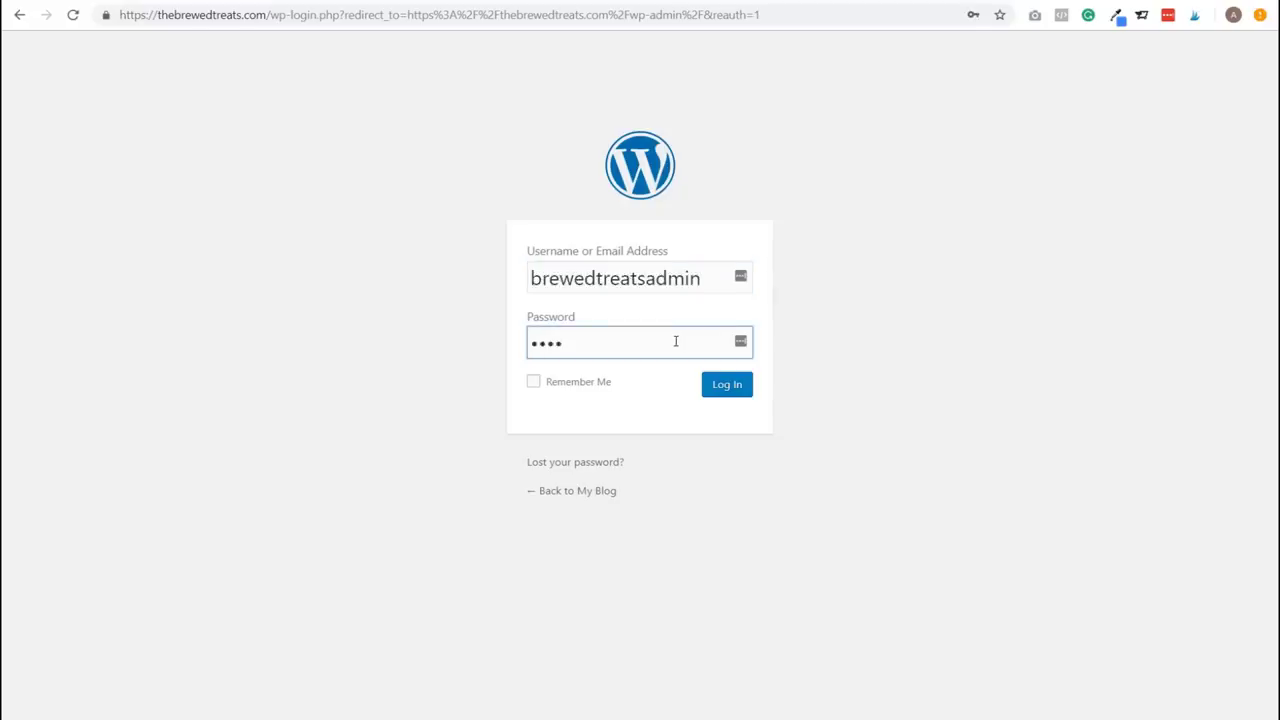
left_click(727, 385)
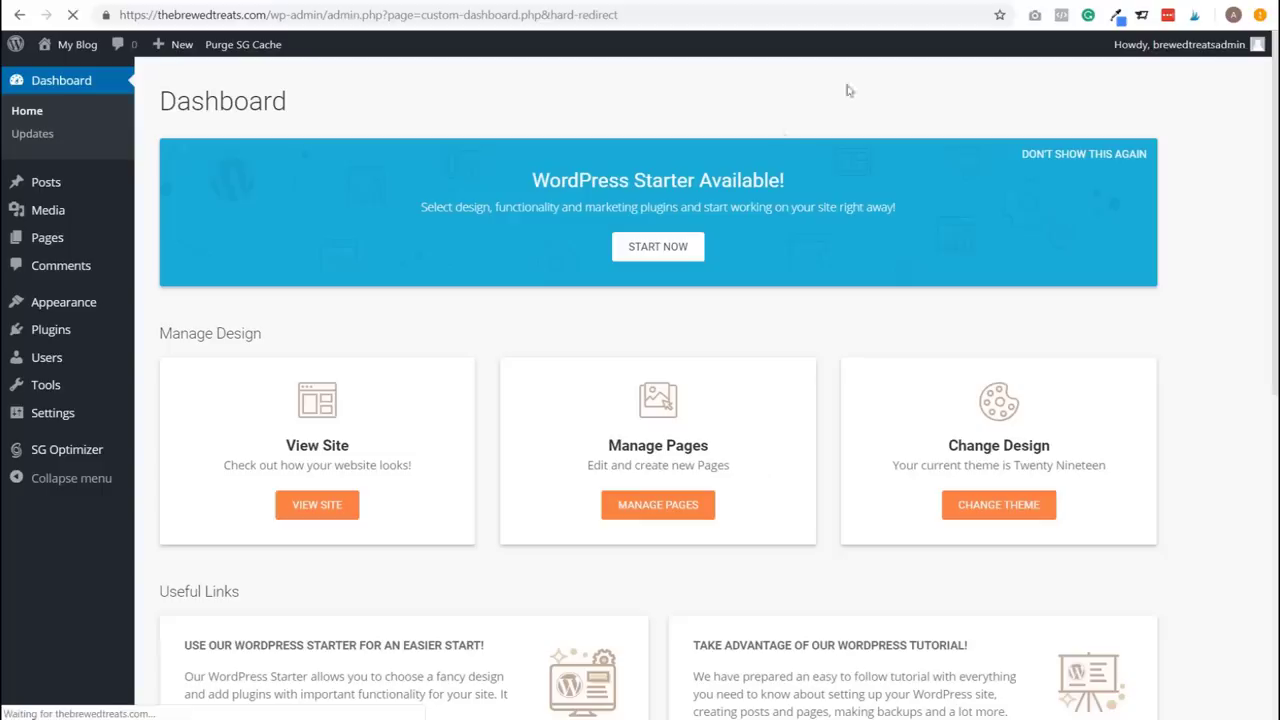
Step: Search Add New plugins for 'woocommerce' and install WooCommerce
left_click(74, 331)
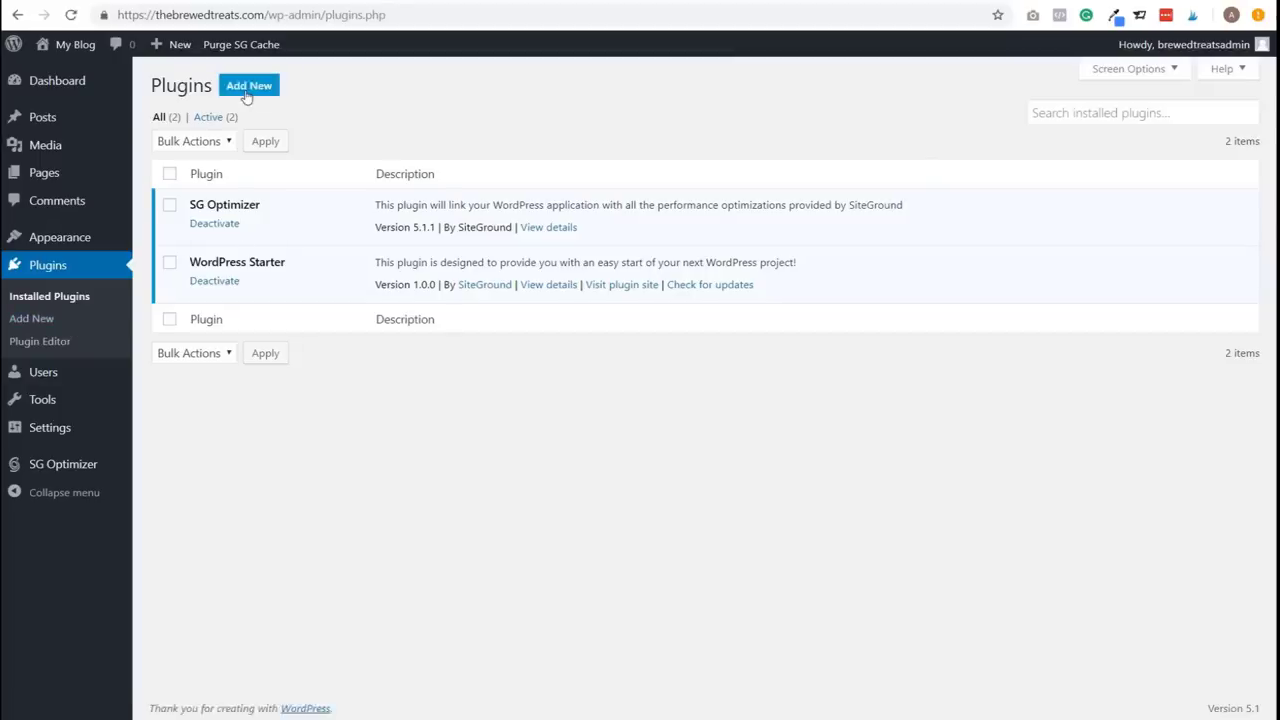
left_click(249, 85)
left_click(1068, 131)
type("woocommerce")
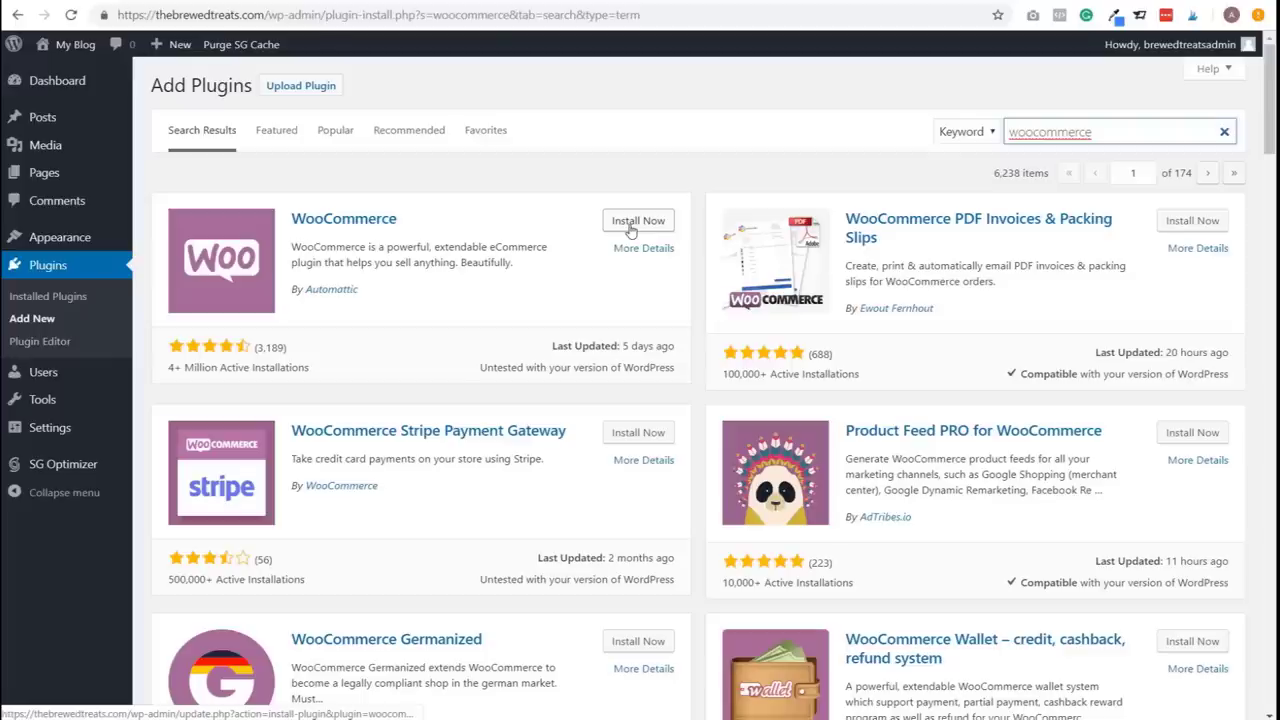
left_click(630, 228)
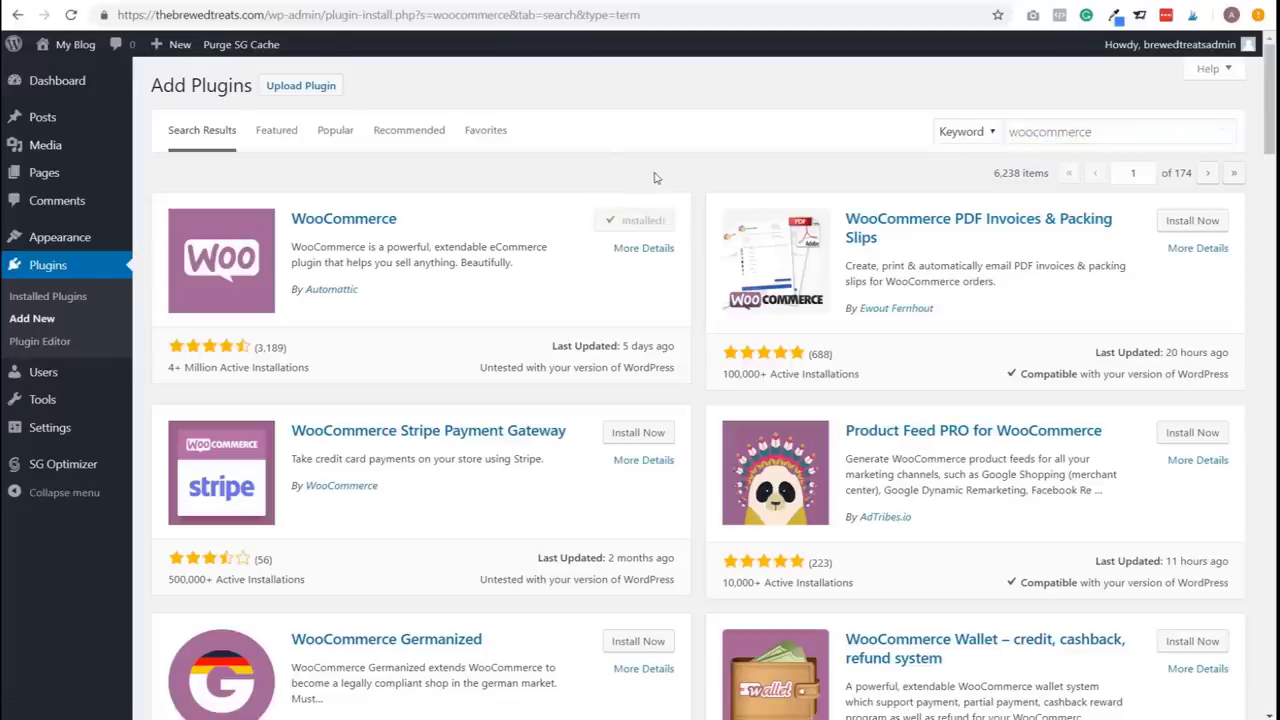
Step: Activate WooCommerce and enter the store's country, street address, city, state and postcode
left_click(645, 226)
scroll(880, 217, "down", 1)
left_click(880, 217)
left_click(796, 285)
left_click(540, 280)
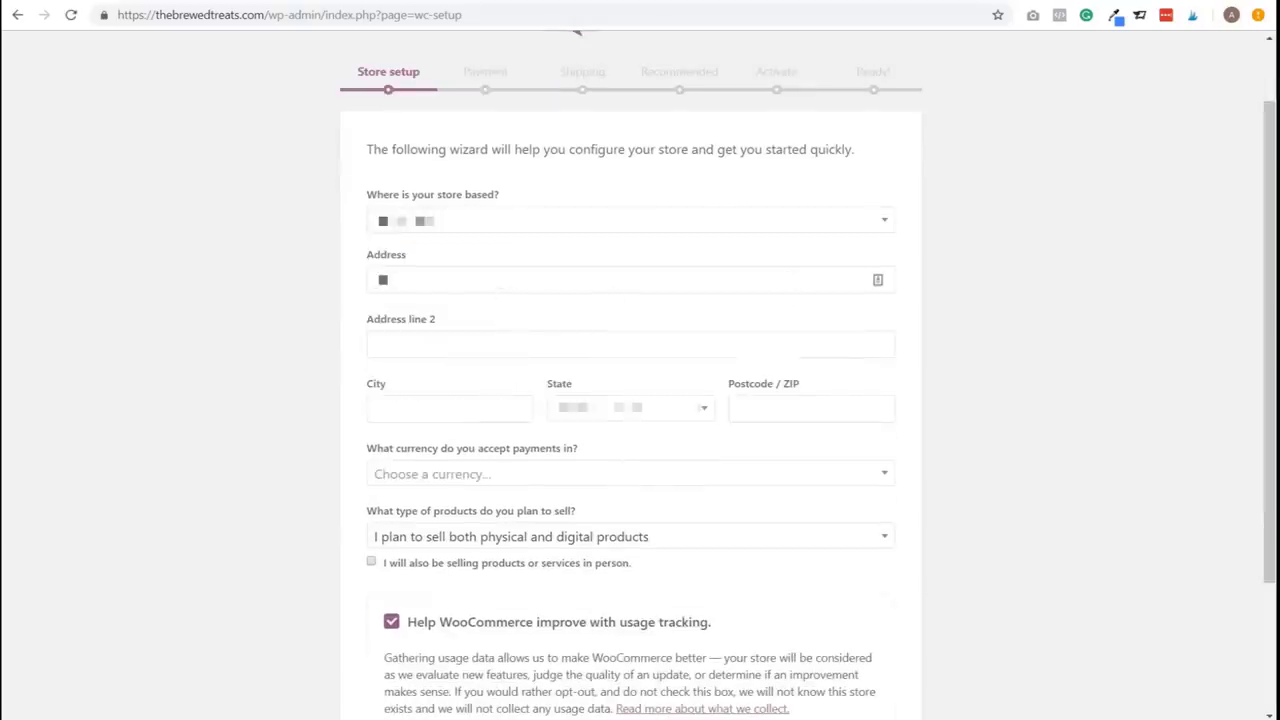
key("Tab")
key("Tab")
type("London")
left_click(626, 410)
type("caa")
key("Return")
key("Tab")
type("SW1")
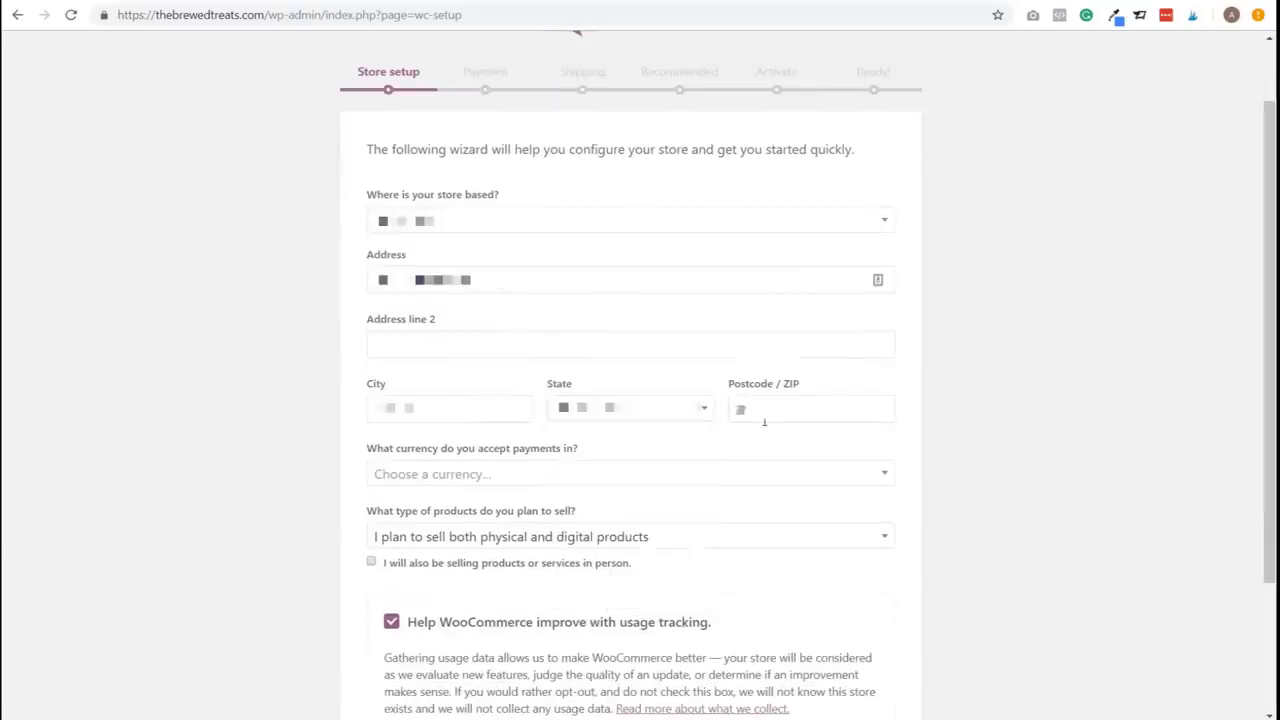
Step: Set the store currency to US dollar, sell physical products only, and save store details
left_click(545, 474)
type("unite")
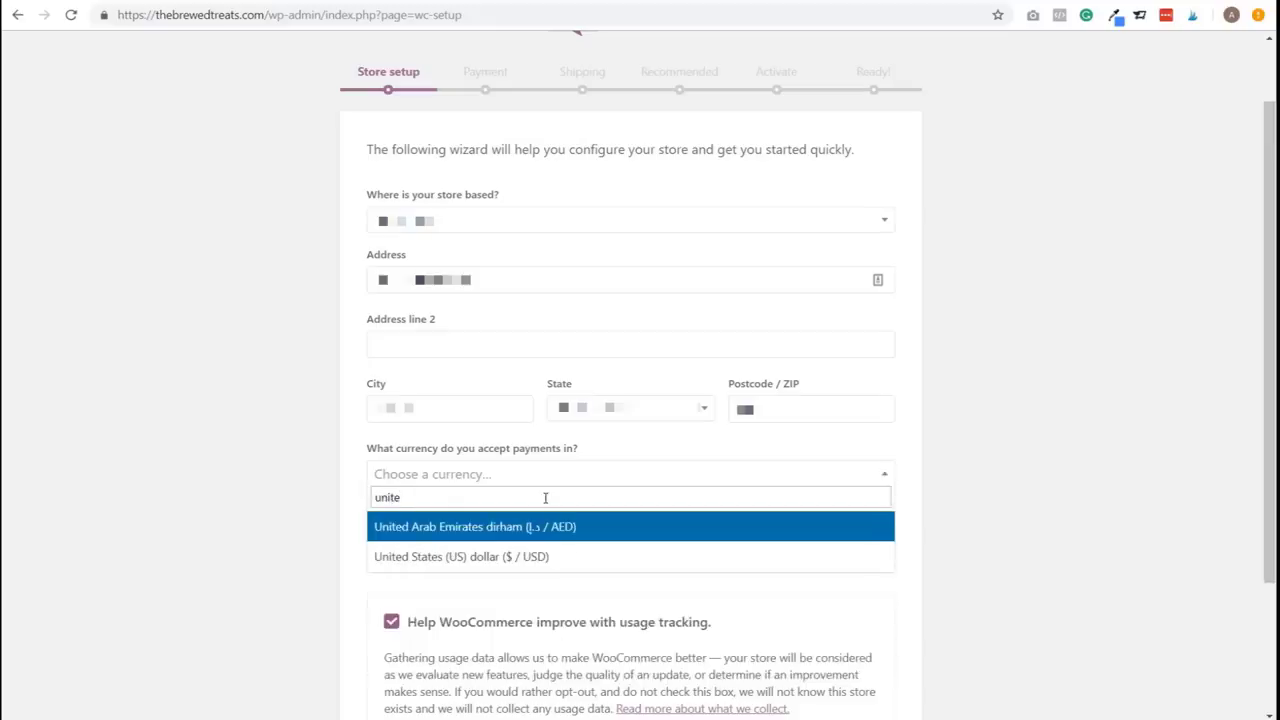
left_click(552, 557)
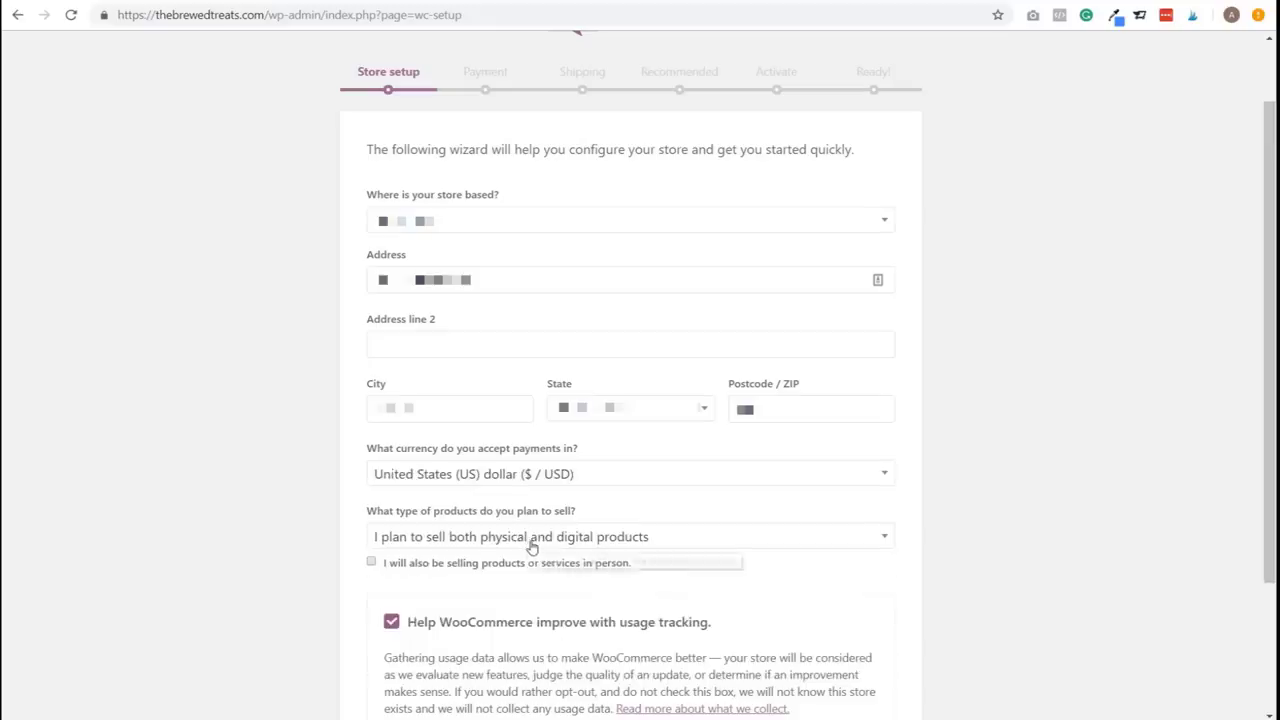
left_click(528, 540)
left_click(514, 589)
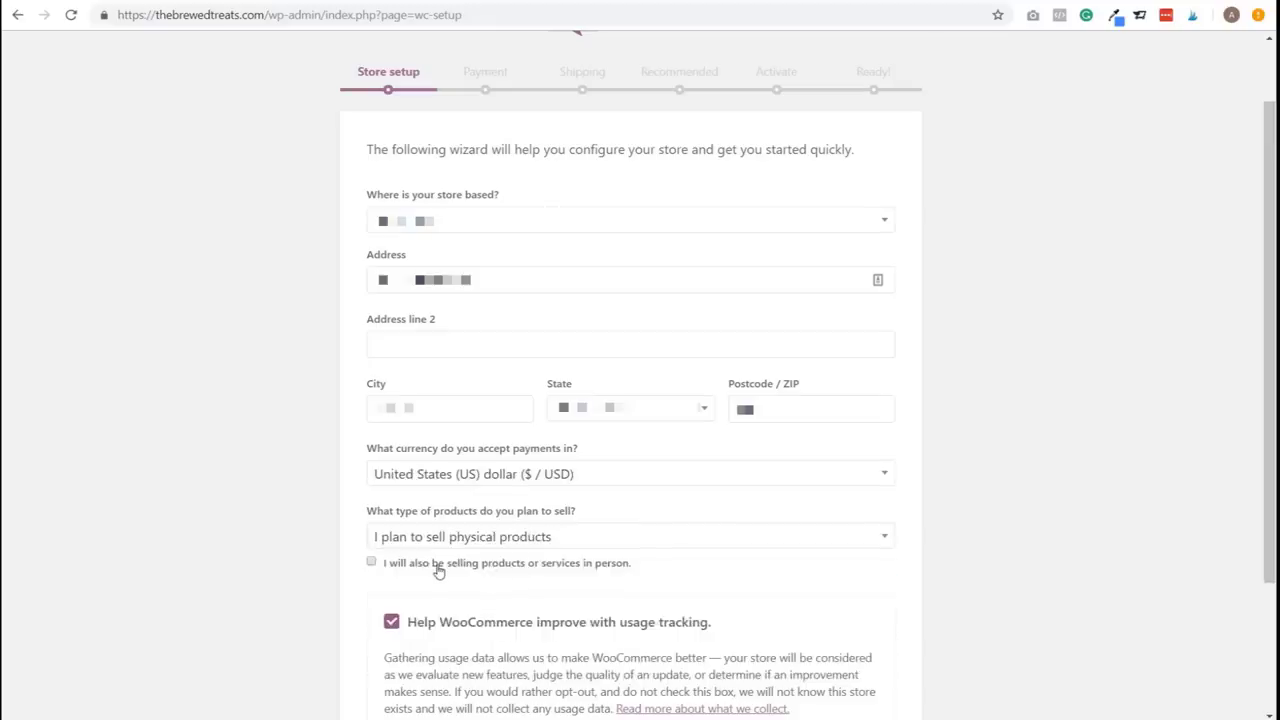
scroll(440, 575, "down", 2)
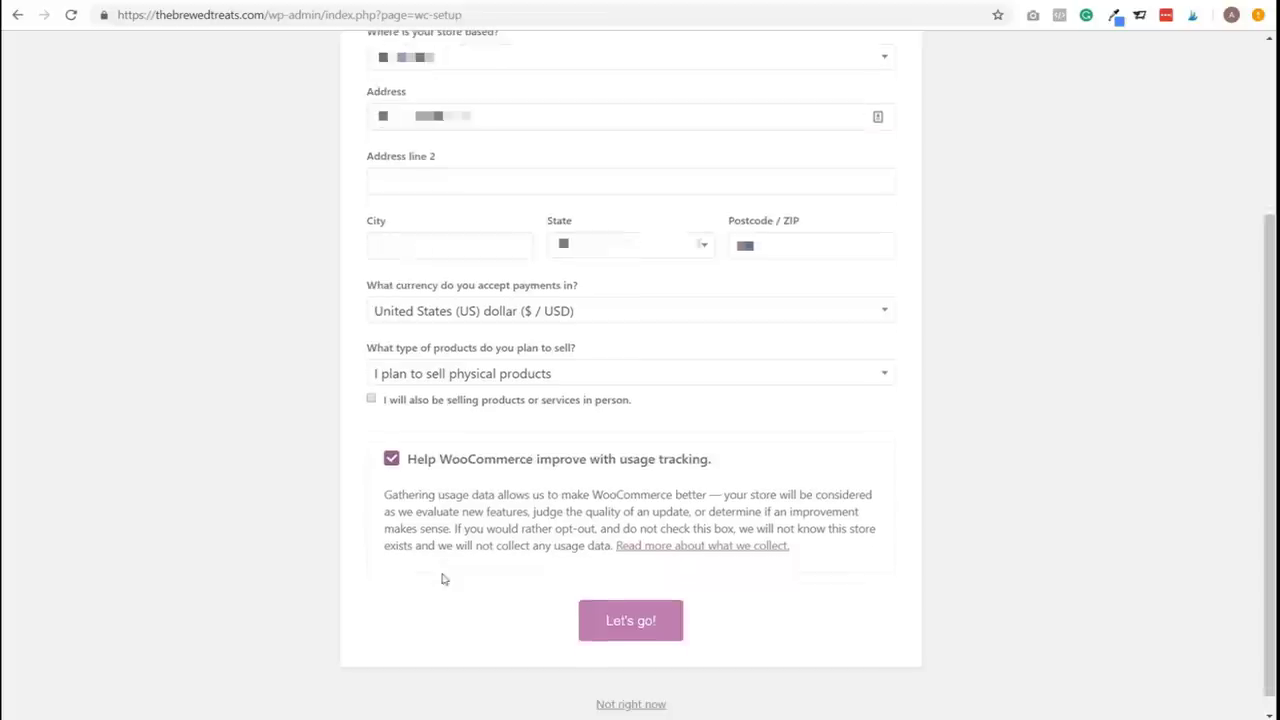
left_click(636, 625)
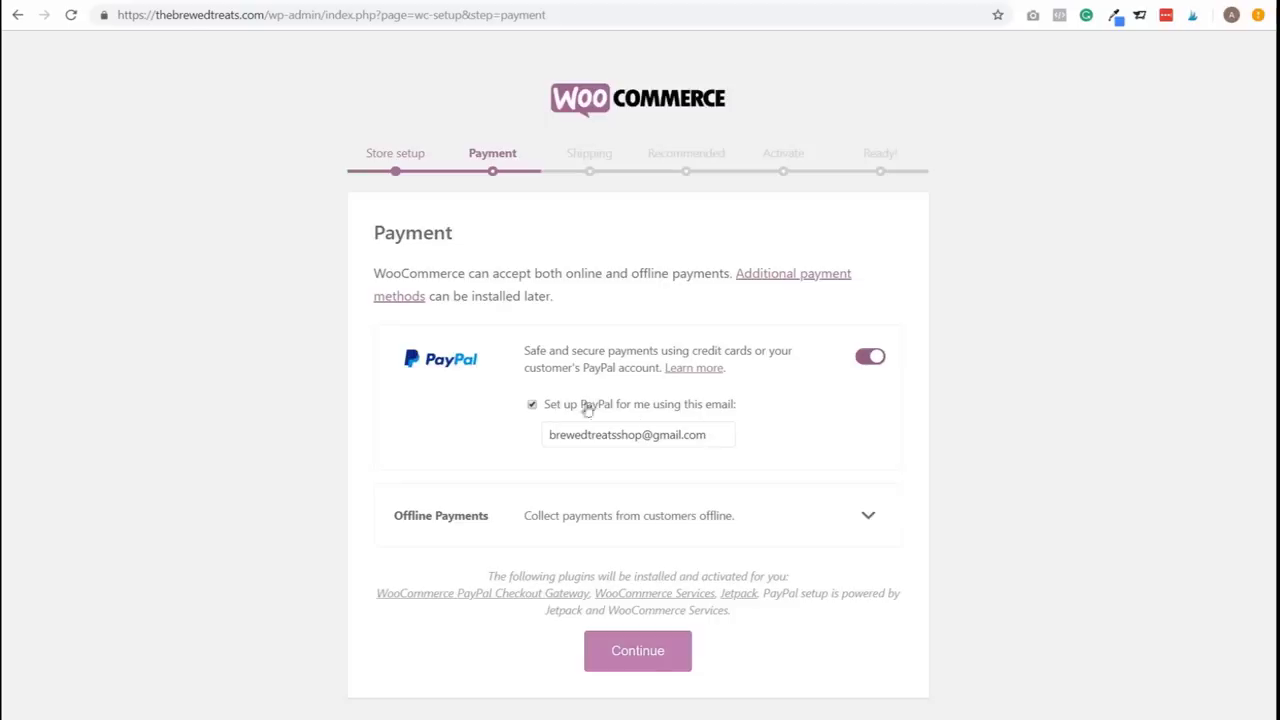
Step: Turn off PayPal and set Free Shipping for the Philippines and other locations
left_click(862, 358)
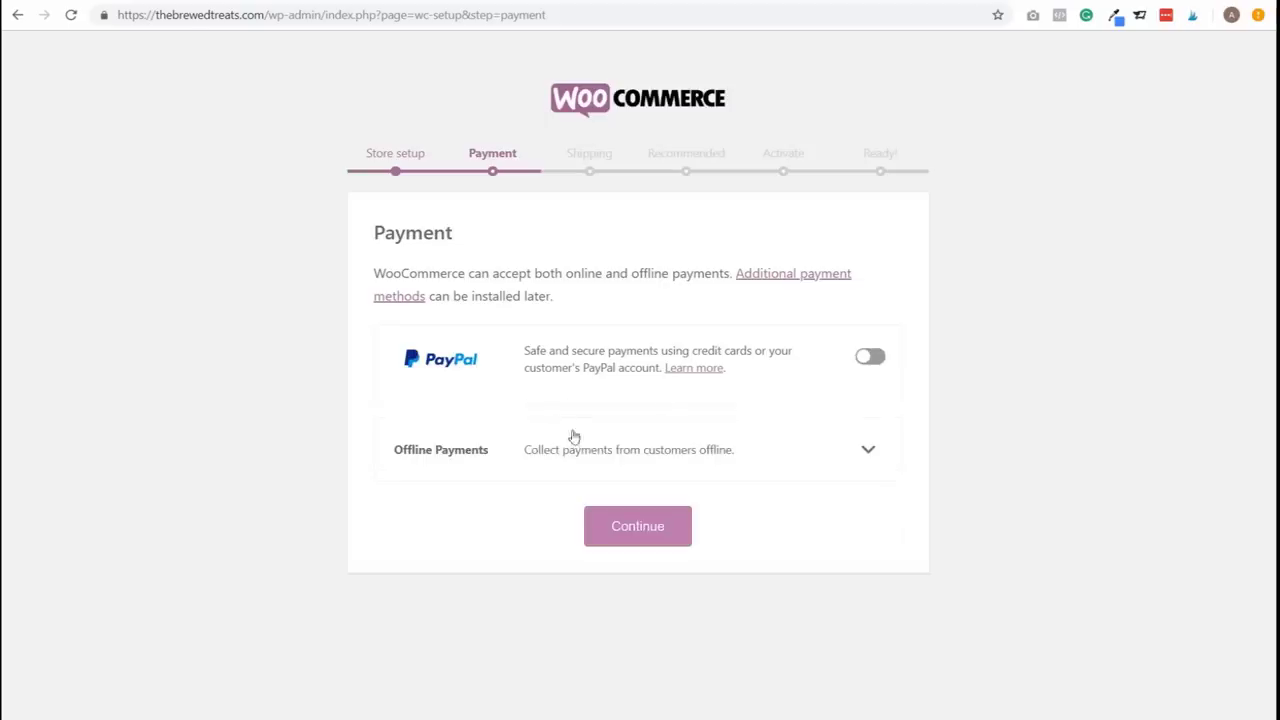
left_click(632, 540)
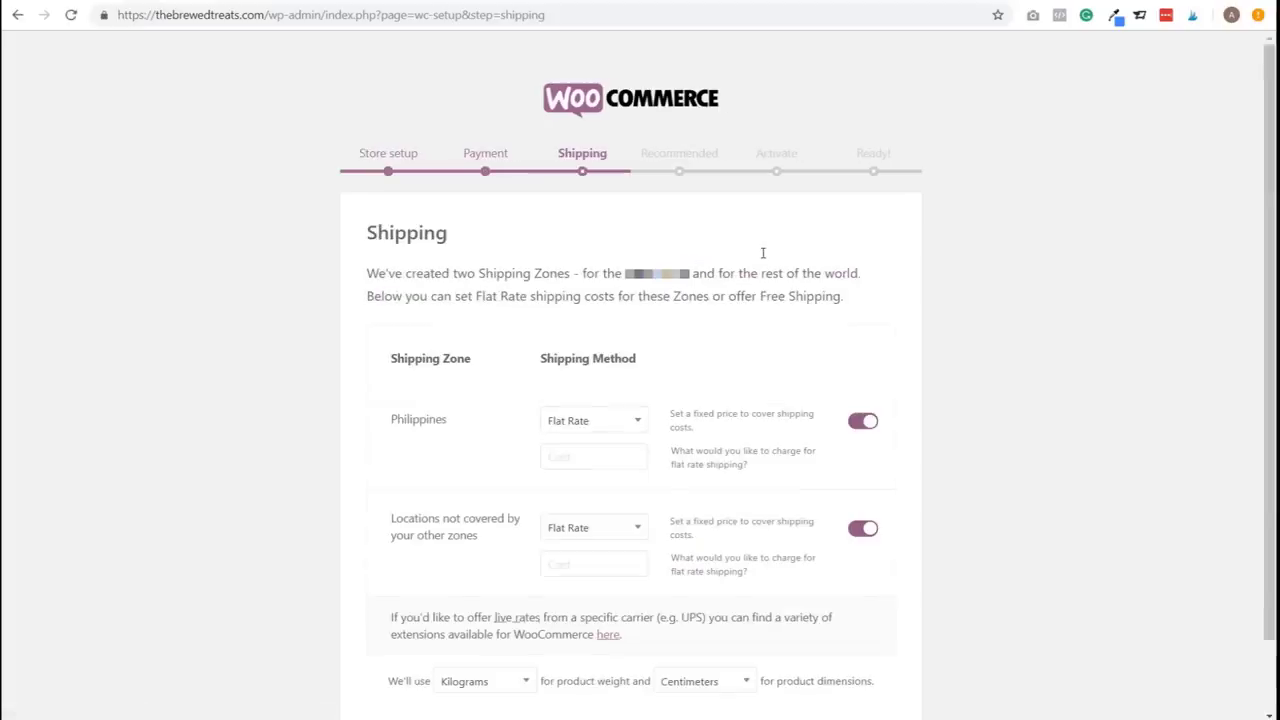
scroll(763, 255, "down", 1)
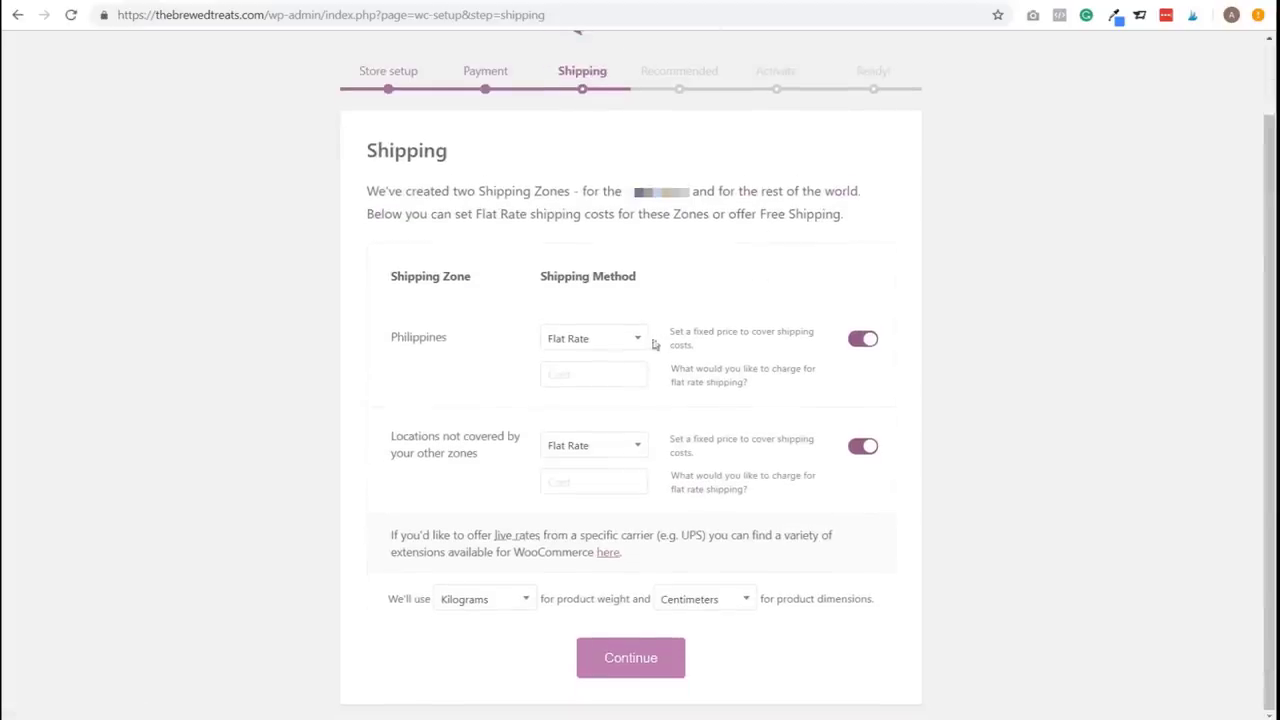
left_click(637, 339)
left_click(625, 391)
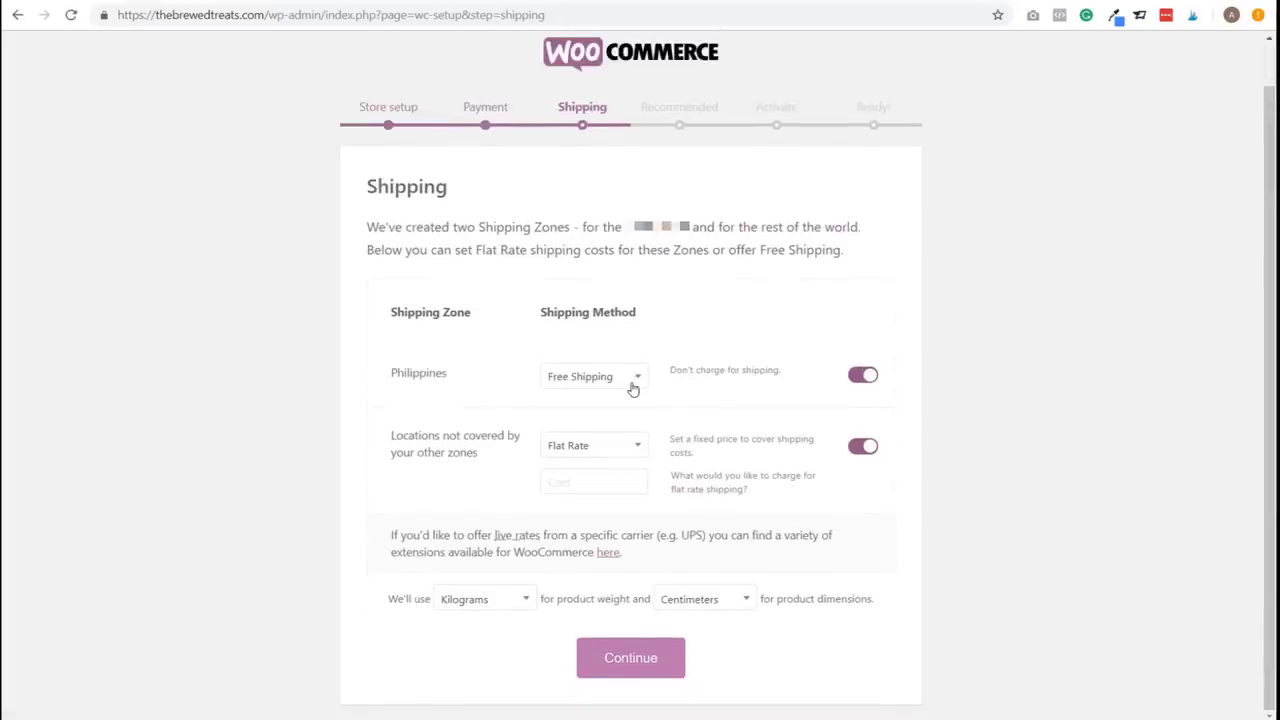
left_click(620, 447)
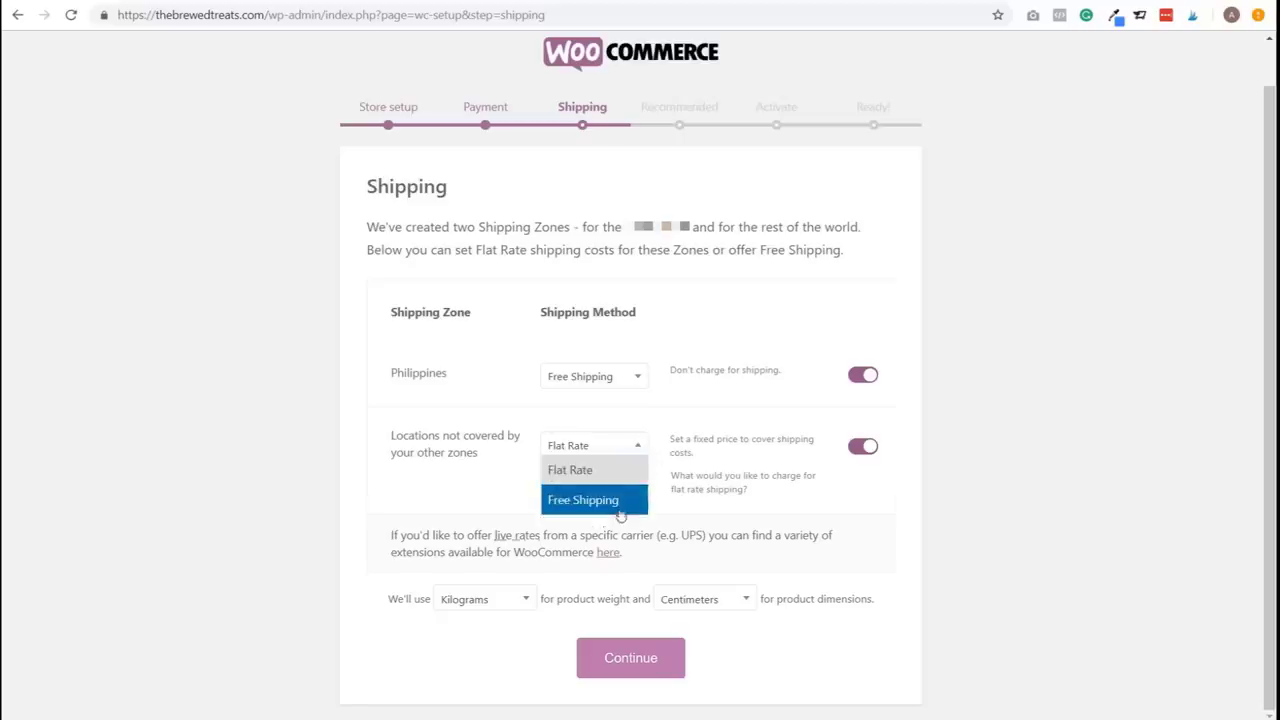
left_click(620, 500)
left_click(631, 675)
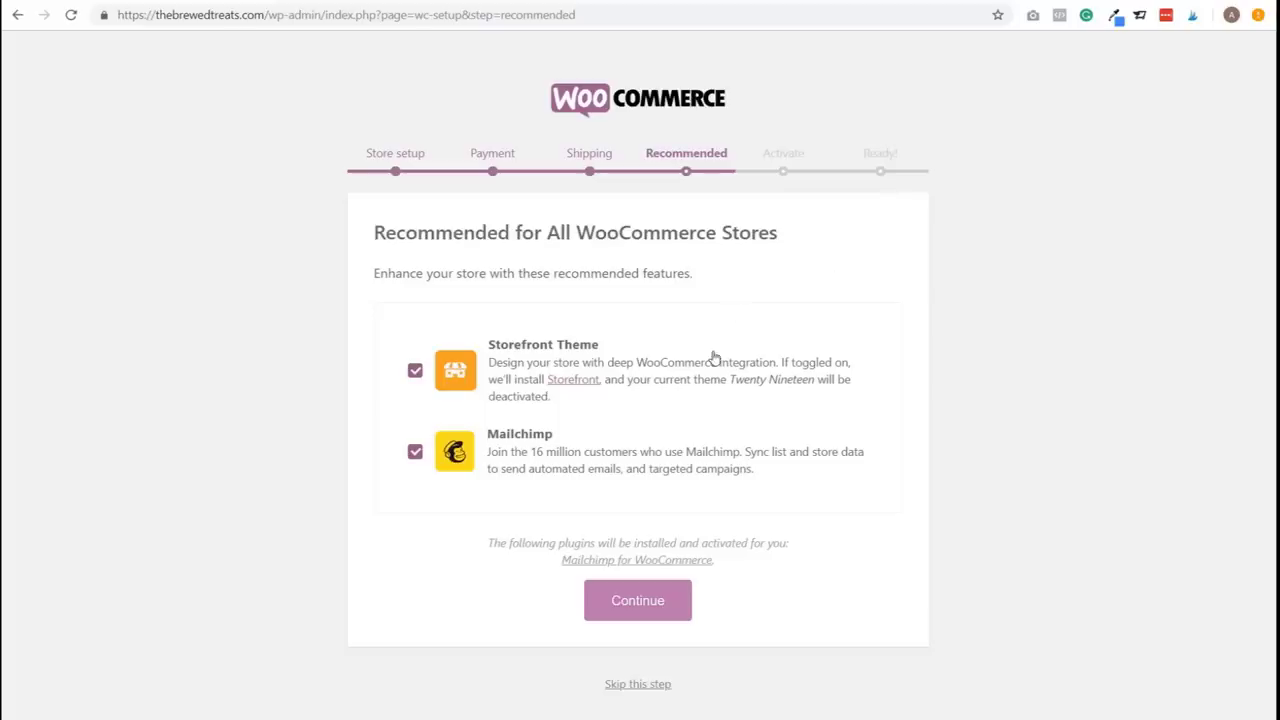
Step: Opt out of Mailchimp, skip Jetpack, and leave the wizard for the dashboard
left_click(415, 453)
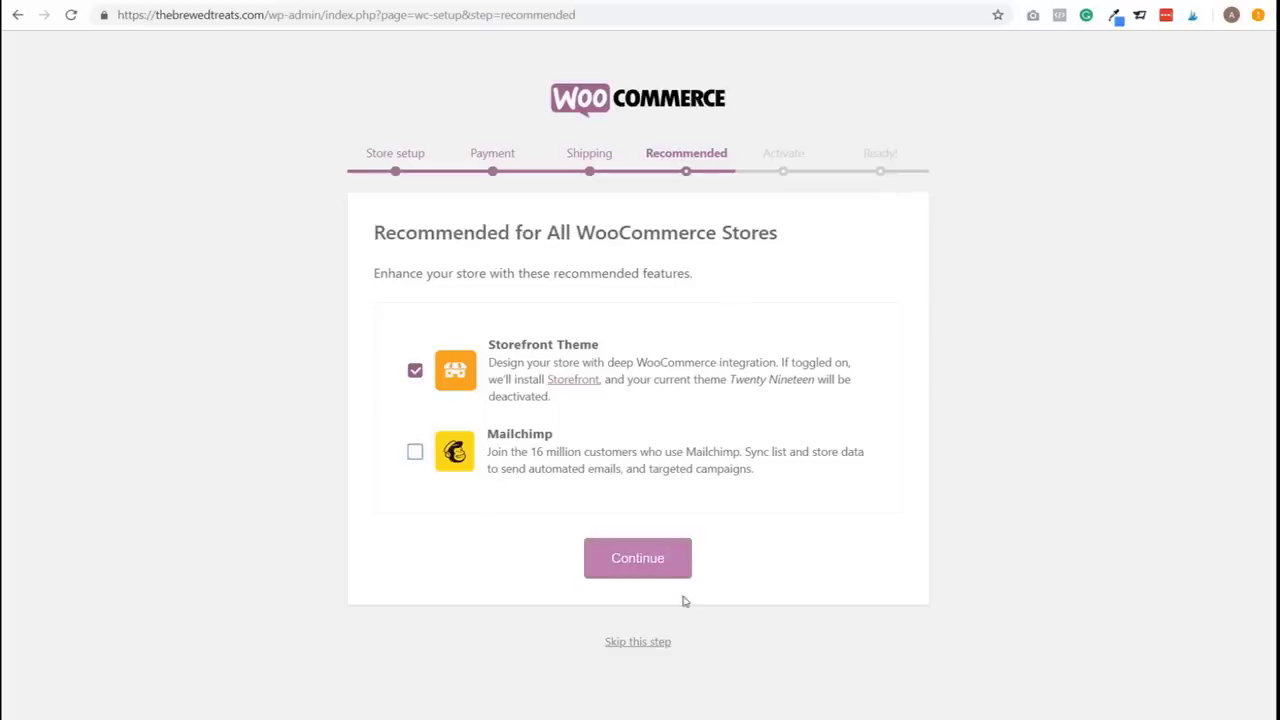
left_click(652, 567)
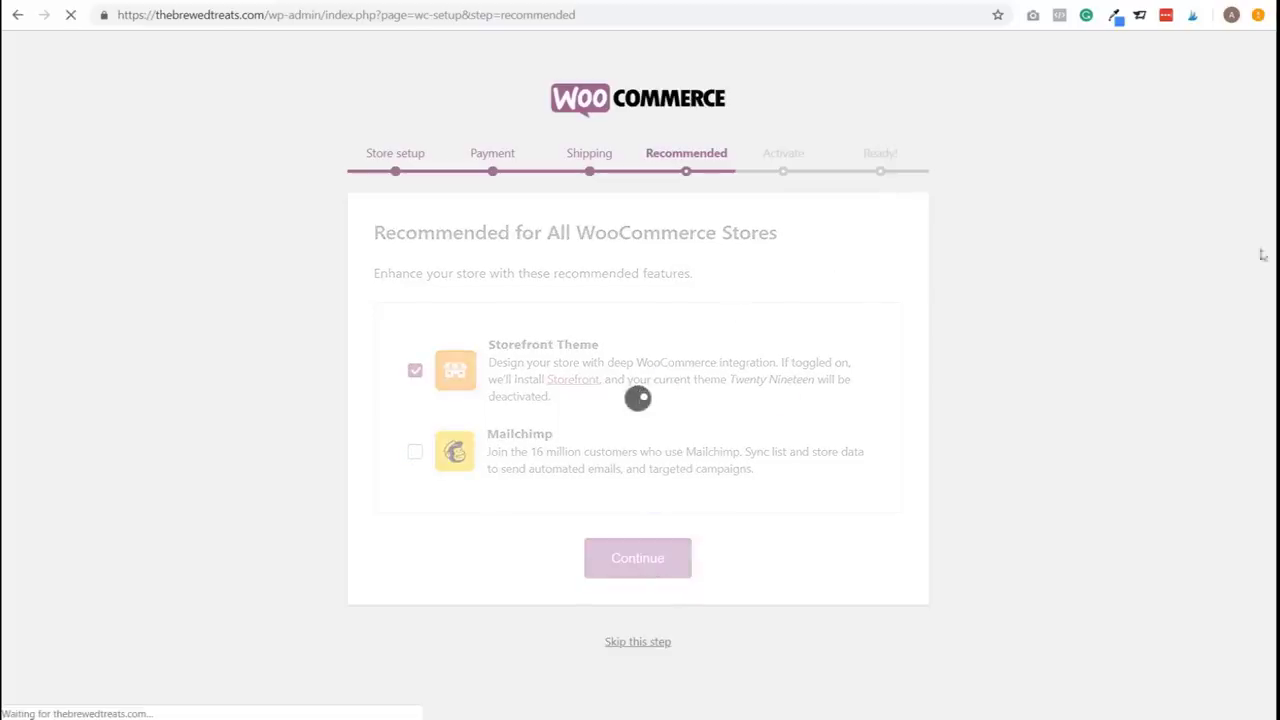
scroll(708, 592, "down", 2)
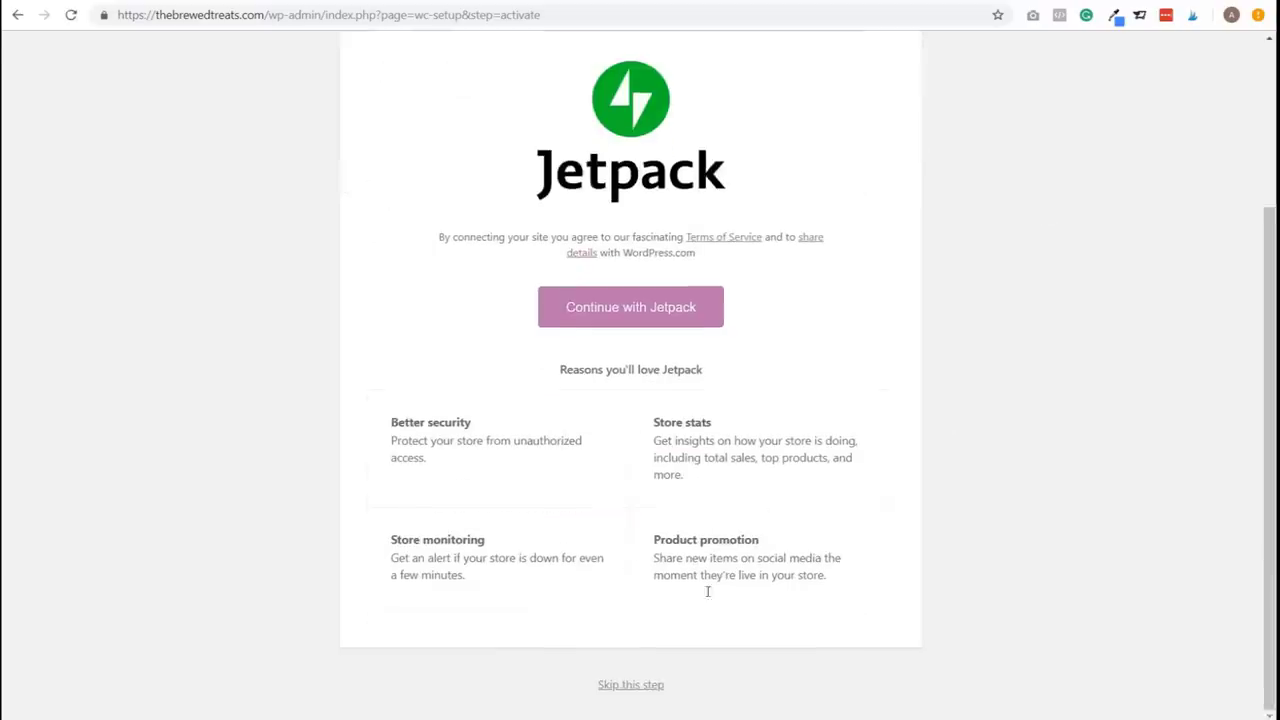
left_click(630, 687)
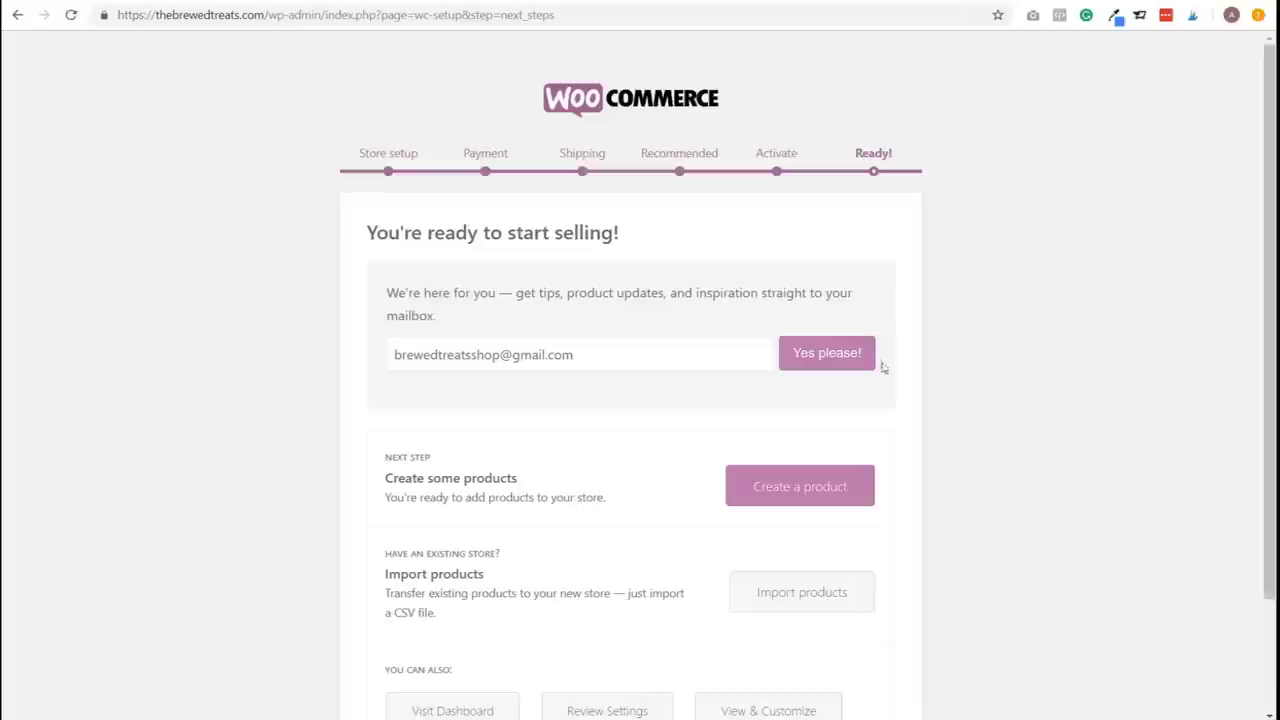
left_click(423, 591)
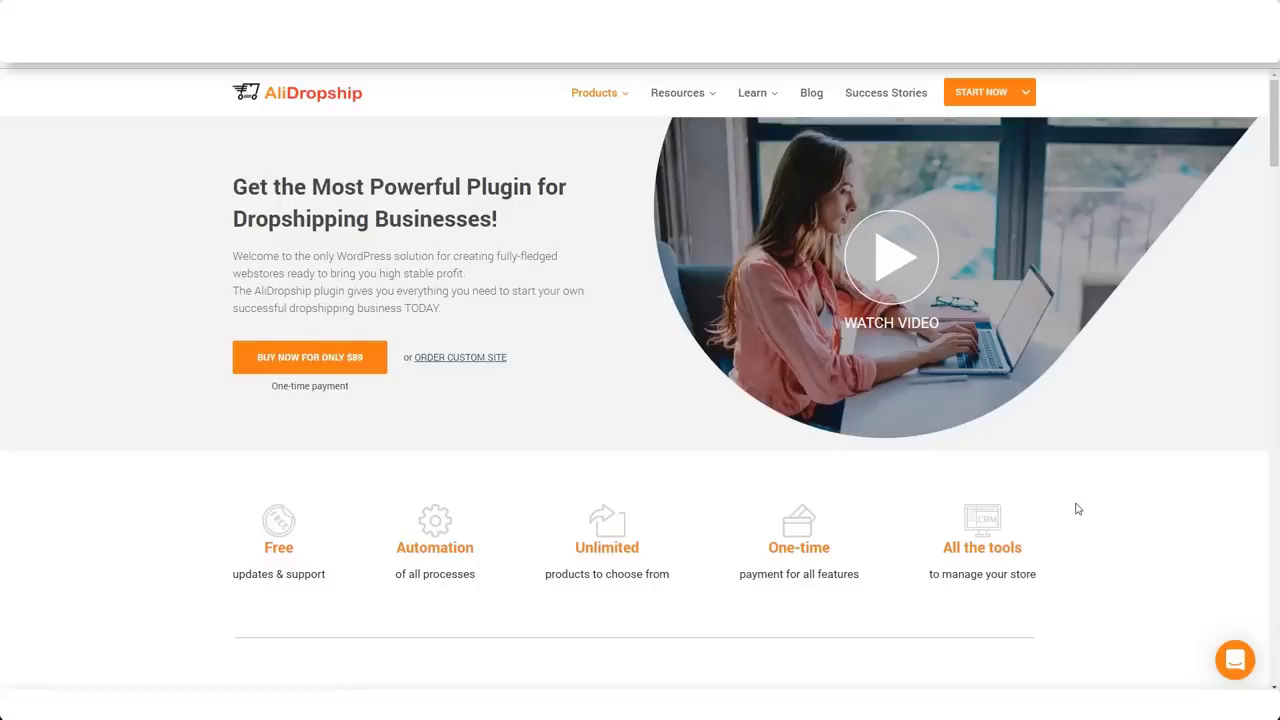
Step: Scroll through the AliDropship plugin features and type 'Hi' in its Facebook chat
scroll(1077, 509, "down", 5)
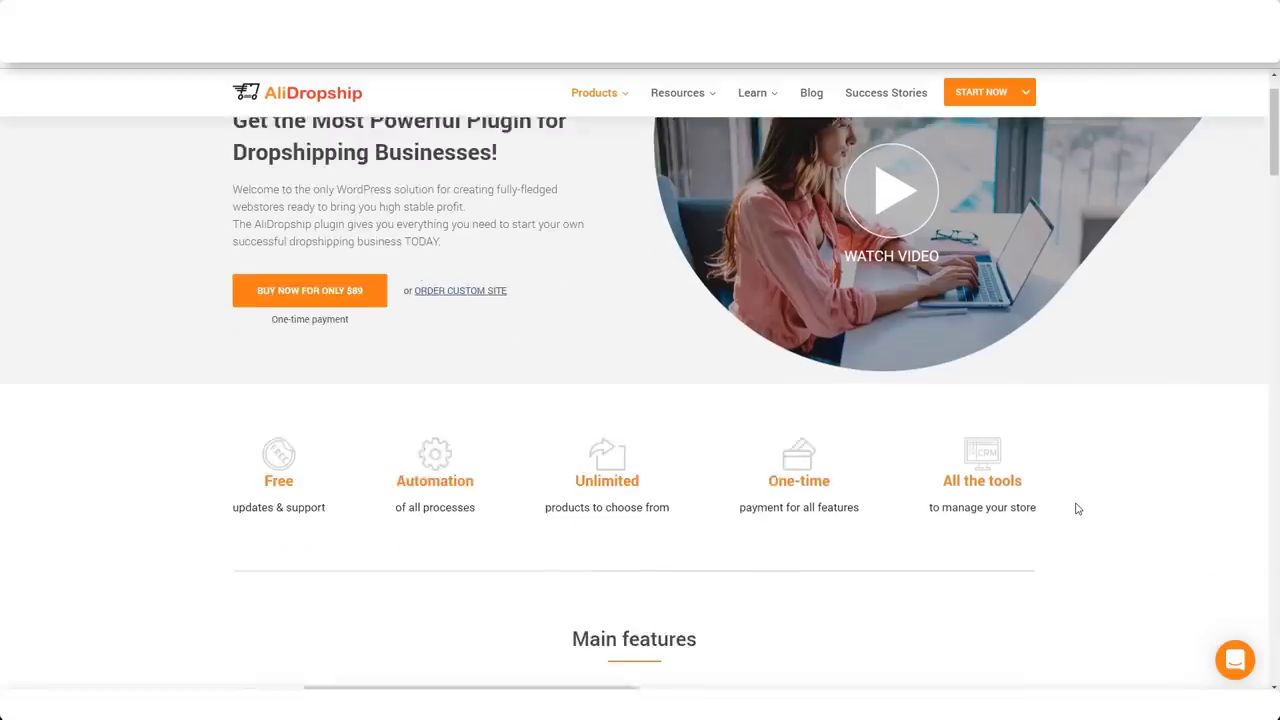
scroll(1077, 509, "down", 4)
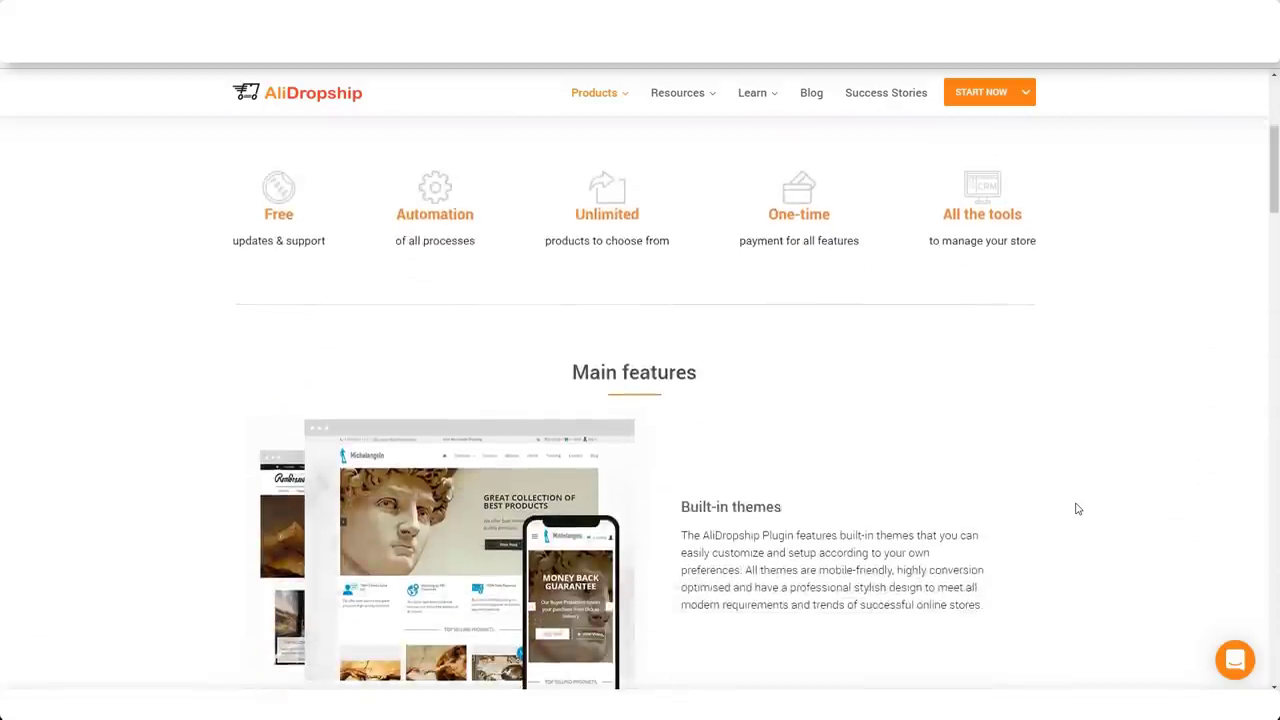
scroll(1077, 509, "down", 5)
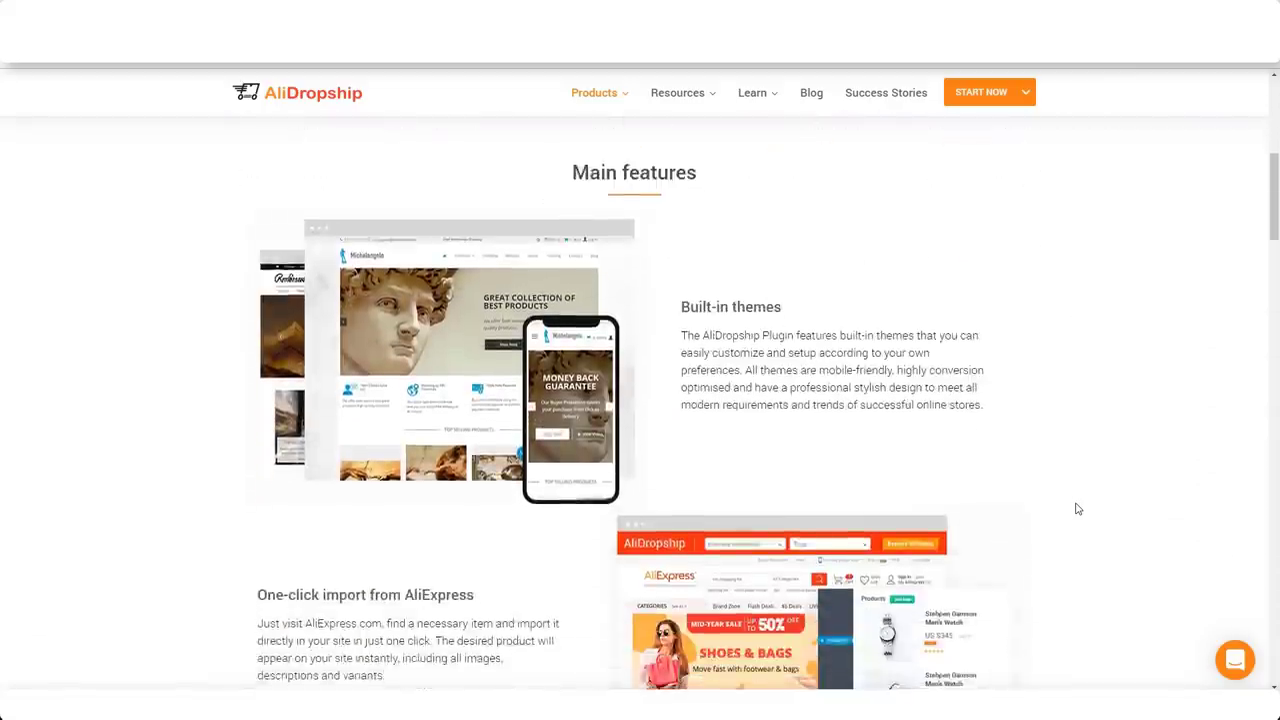
scroll(1077, 509, "down", 5)
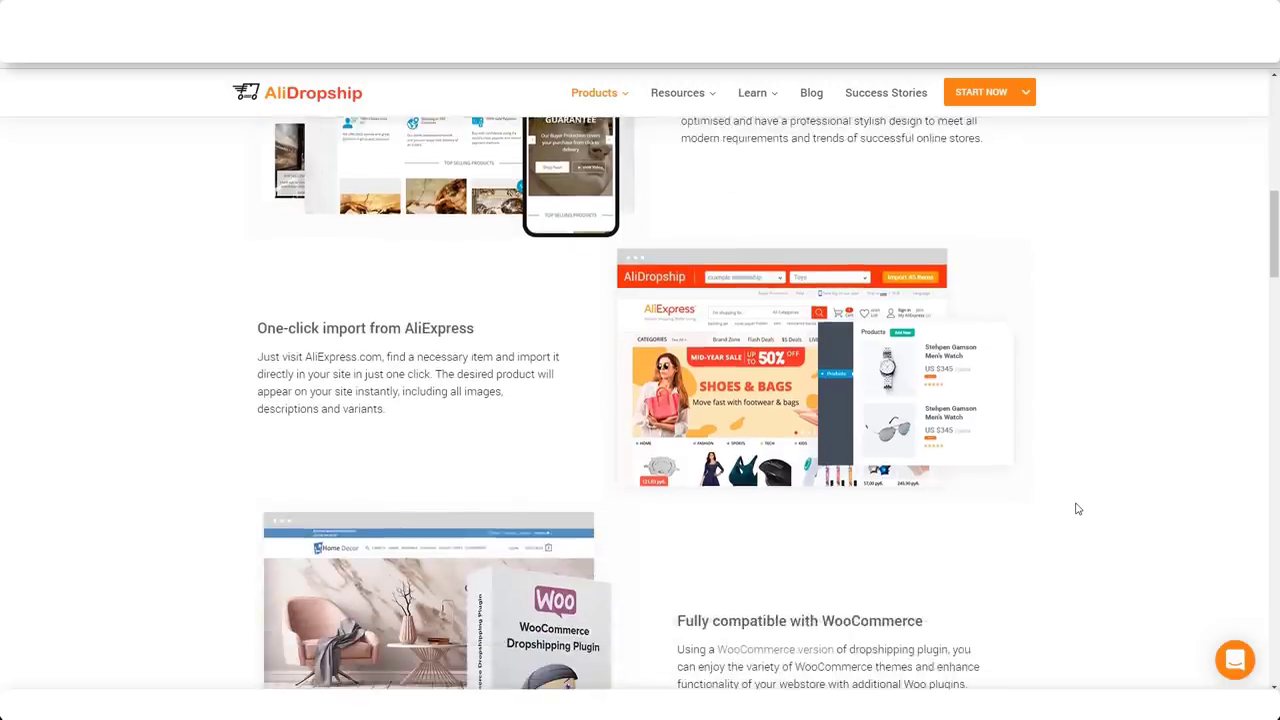
scroll(1077, 509, "down", 3)
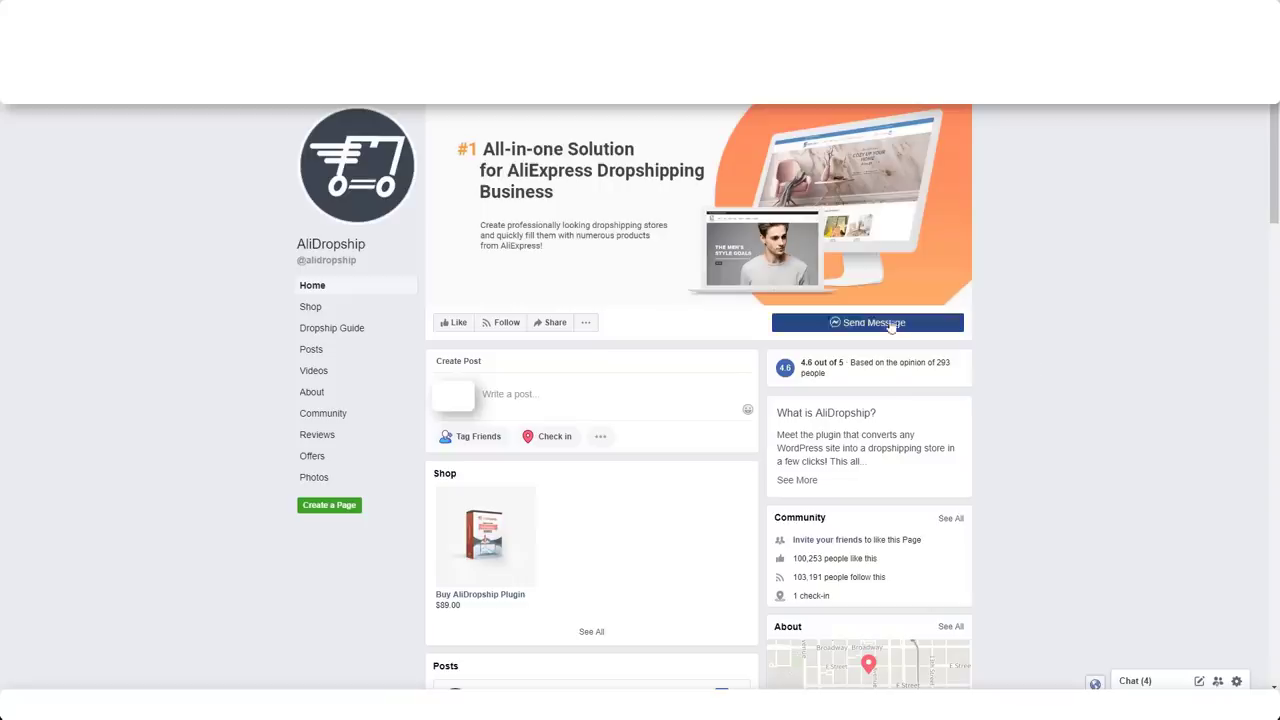
left_click(888, 322)
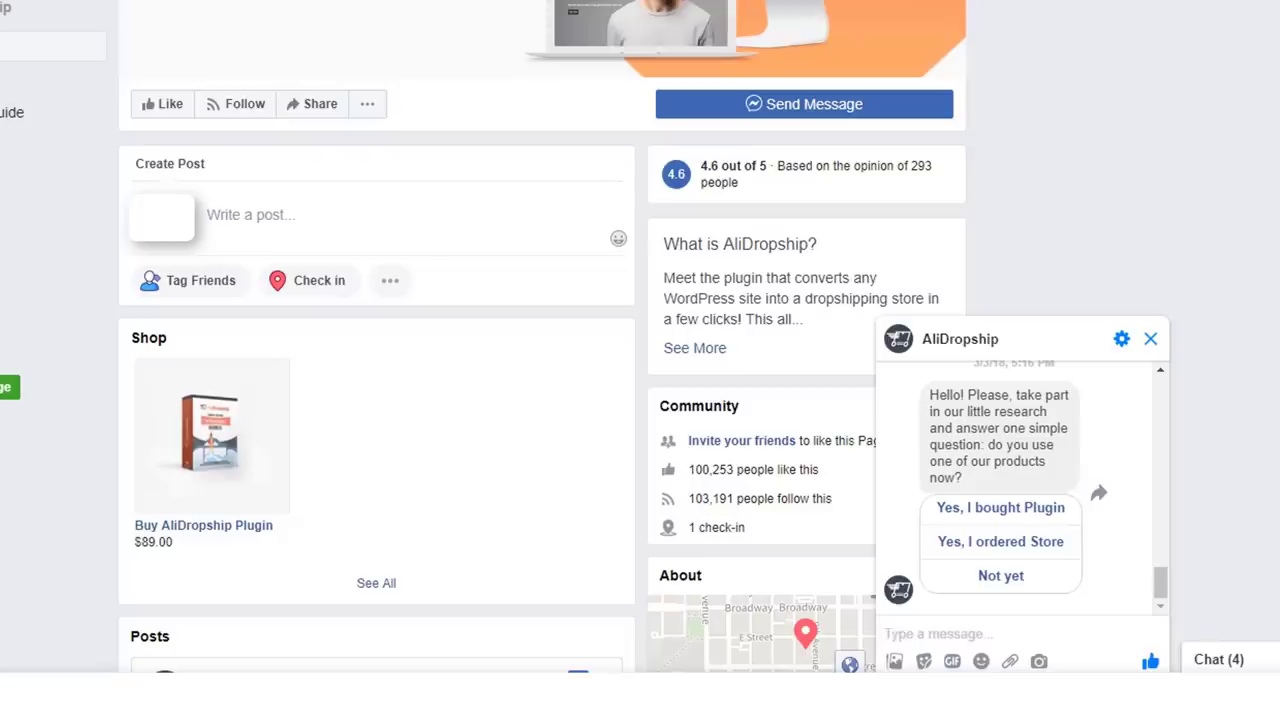
type("Hi")
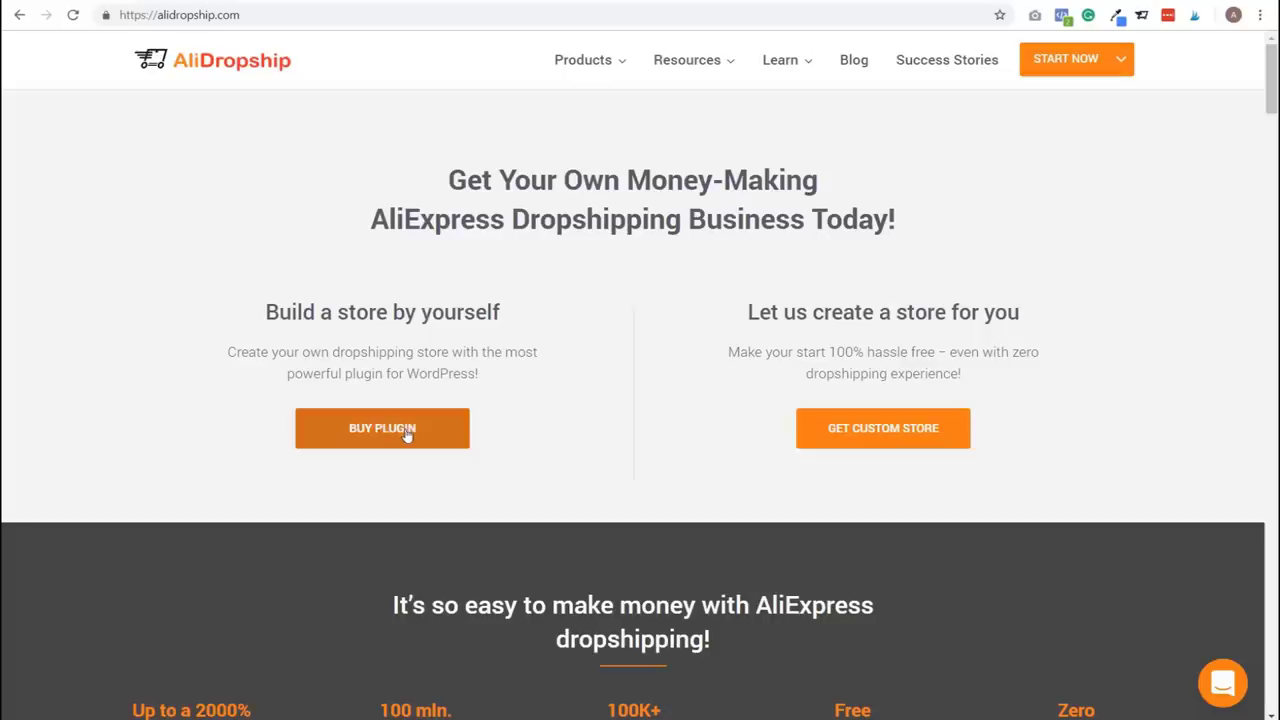
Step: Buy the AliDropship plugin for $89, entering the order e-mail and card details
left_click(407, 433)
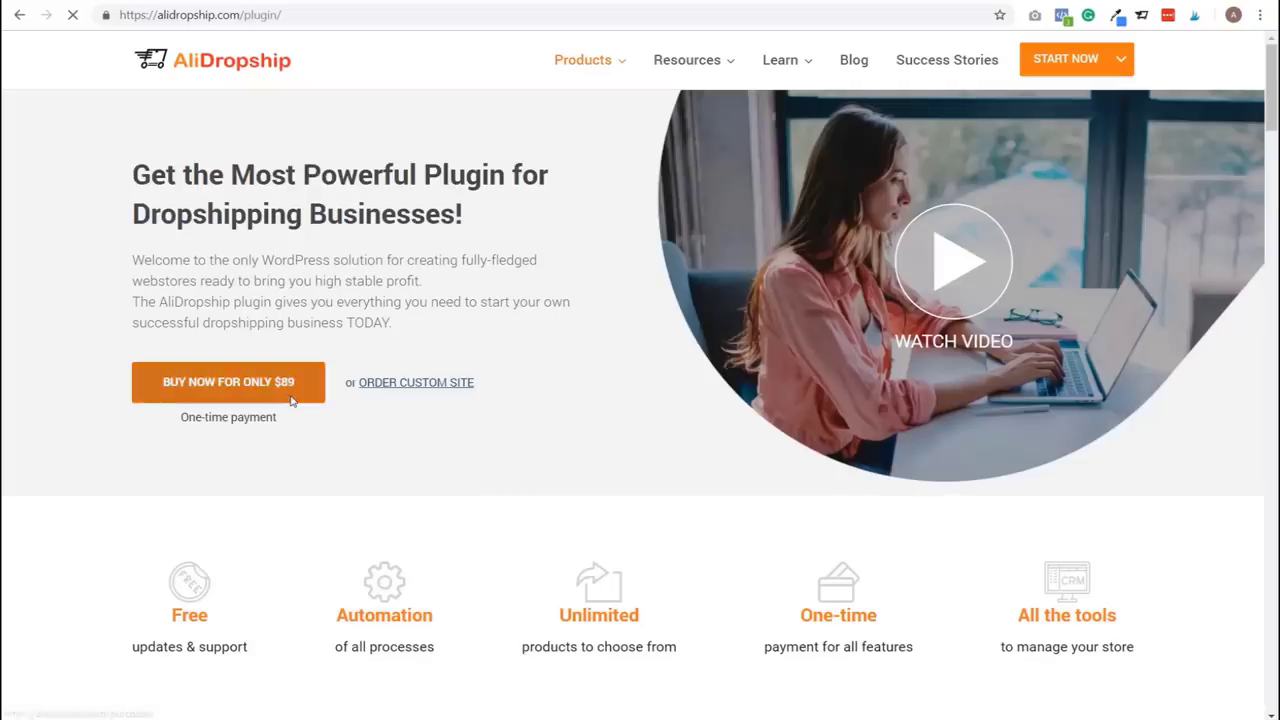
left_click(289, 399)
left_click(274, 212)
left_click(350, 435)
key("ctrl+v")
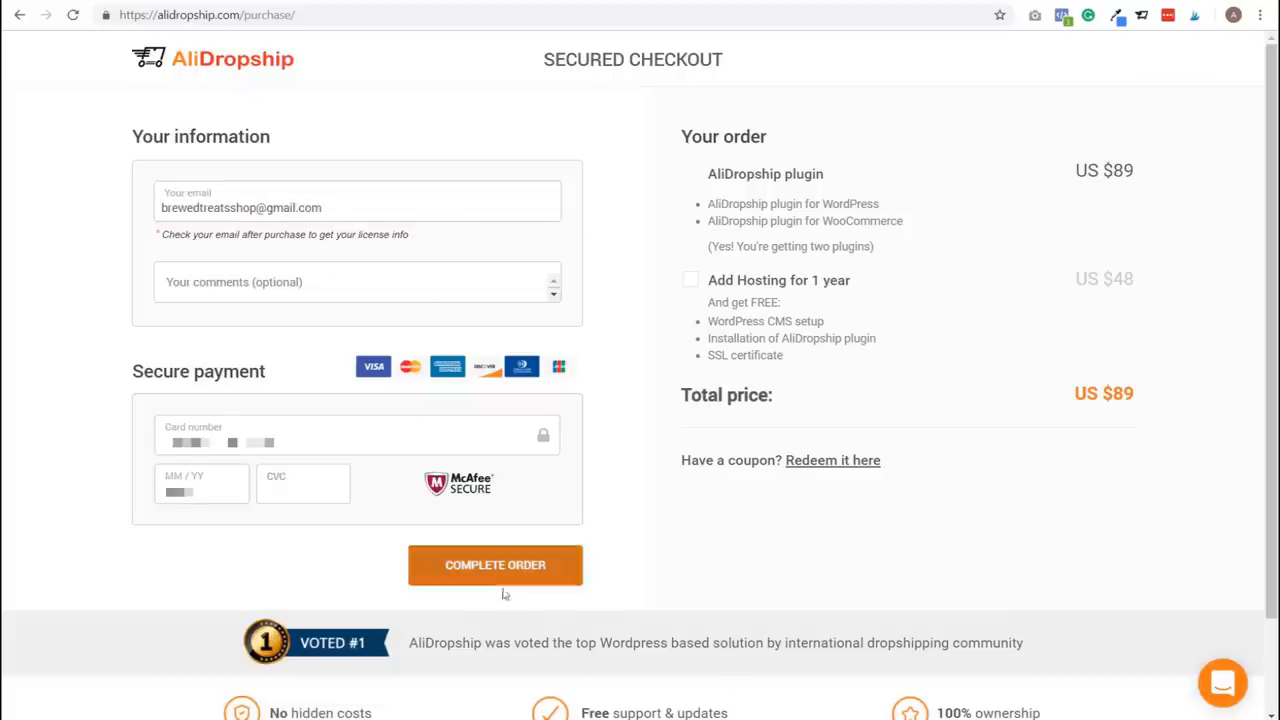
left_click(495, 580)
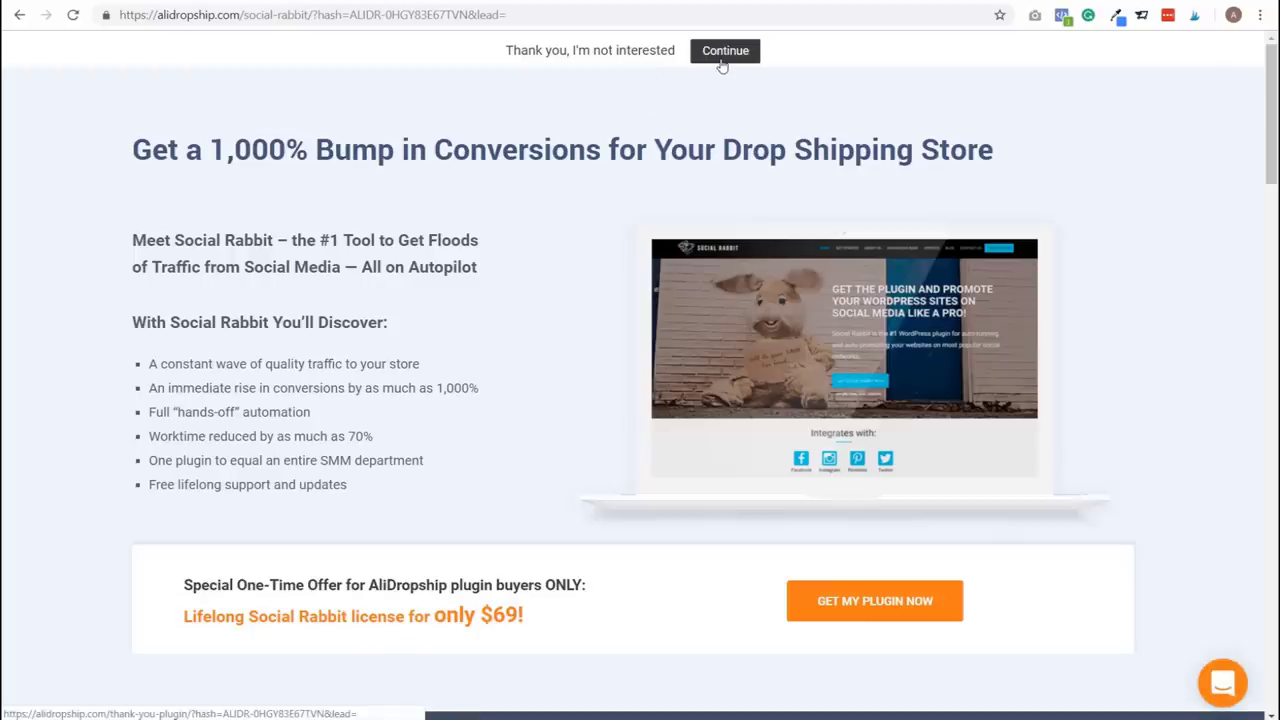
Step: Download the WooCommerce plugin for PHP 7.1 and open WordPress Plugins
left_click(722, 62)
scroll(578, 416, "down", 3)
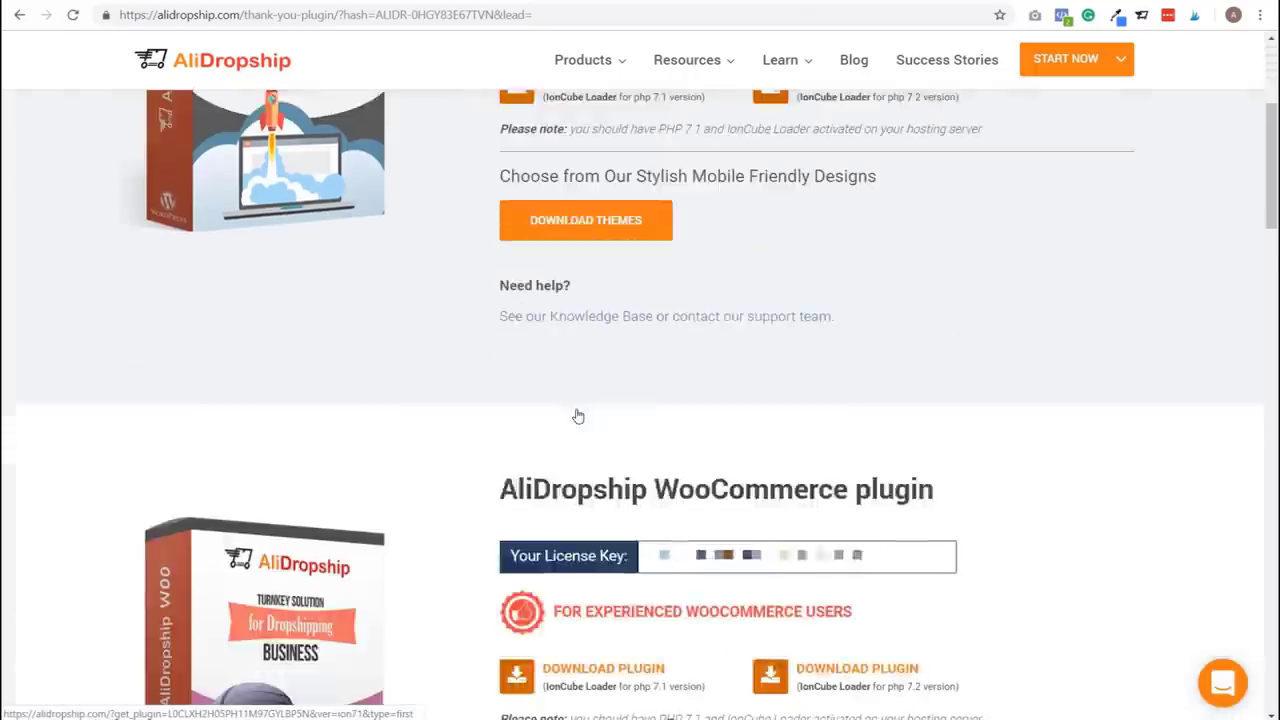
scroll(578, 416, "down", 2)
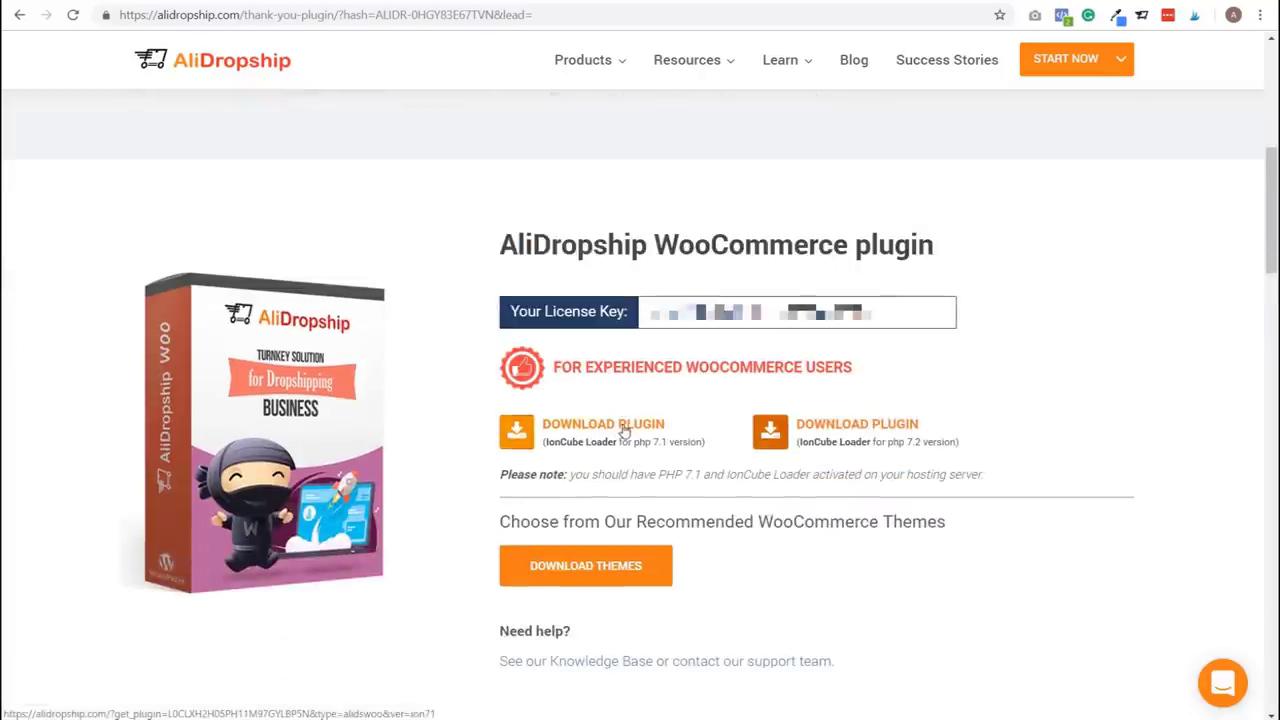
left_click(624, 430)
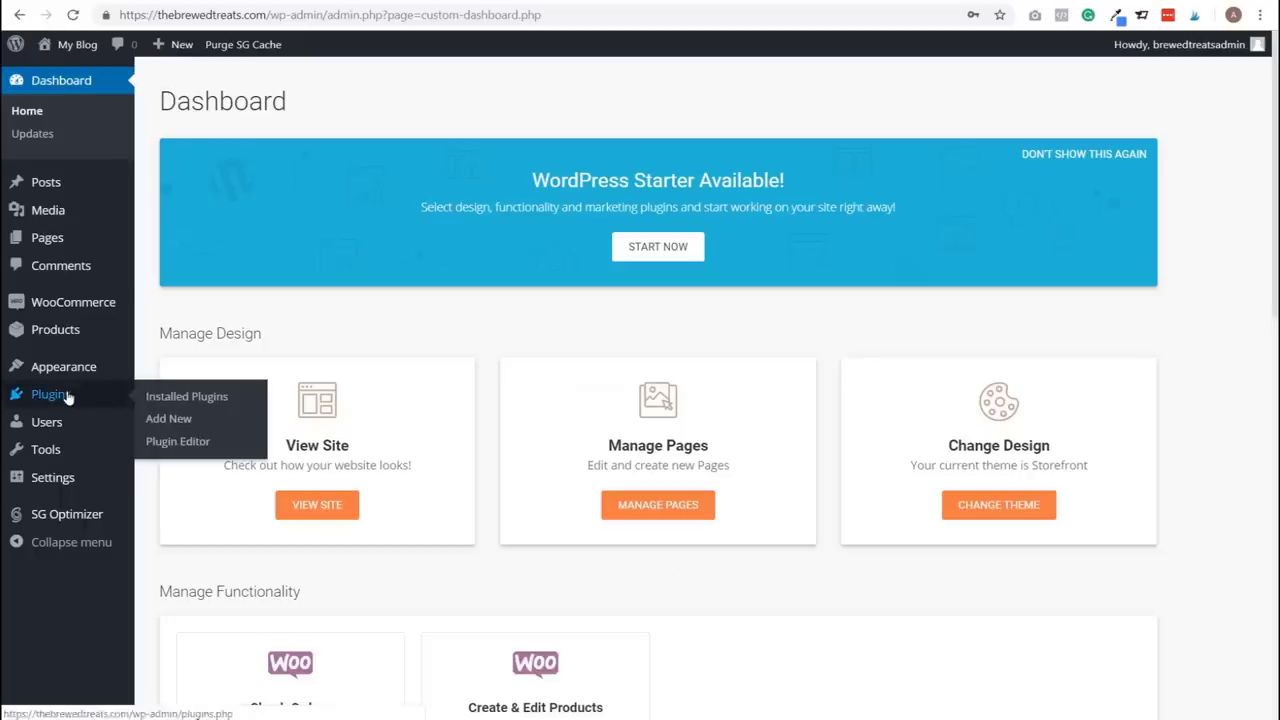
left_click(67, 397)
Step: Upload alidswoo_ion71 (1).zip as a new plugin, then install and activate it
left_click(250, 88)
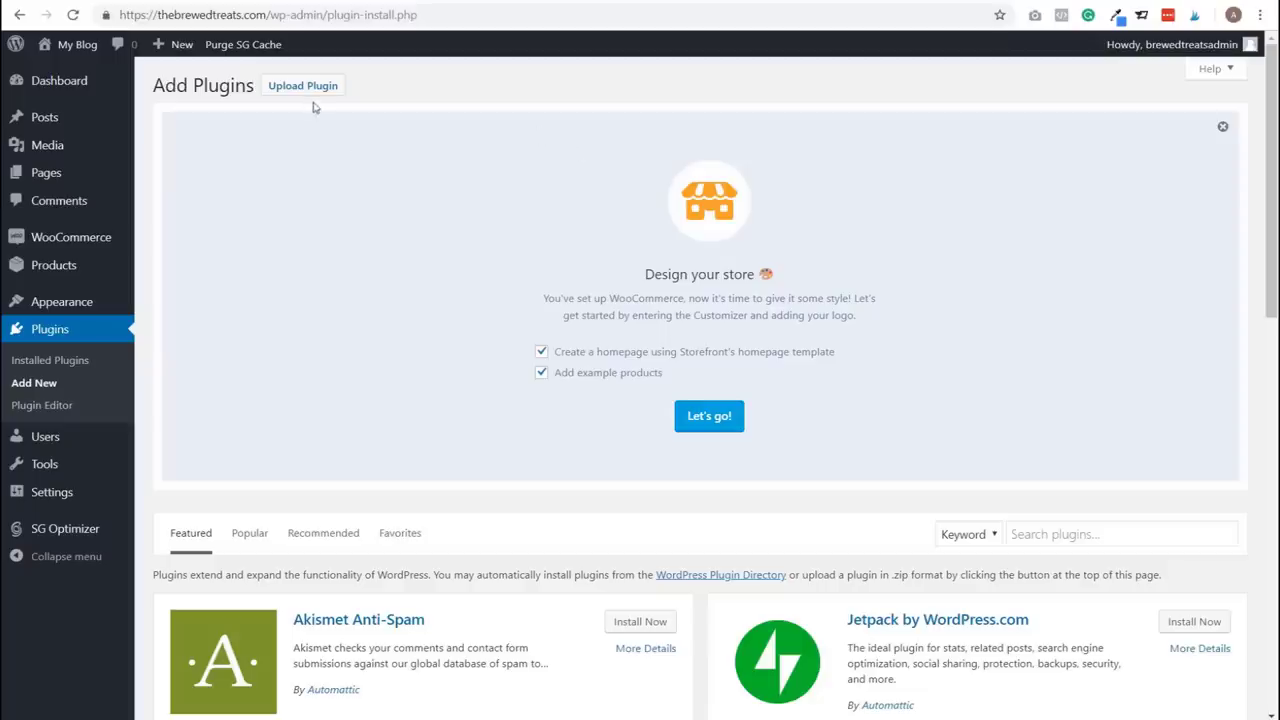
left_click(310, 92)
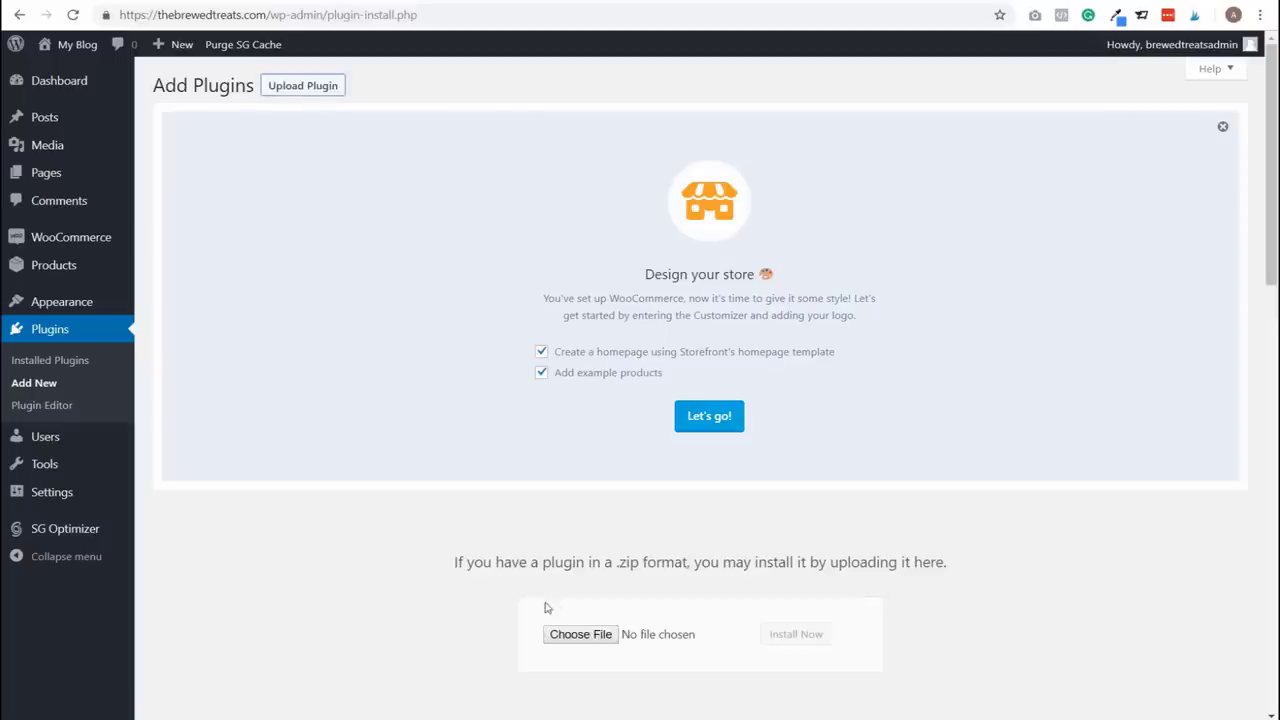
left_click(598, 634)
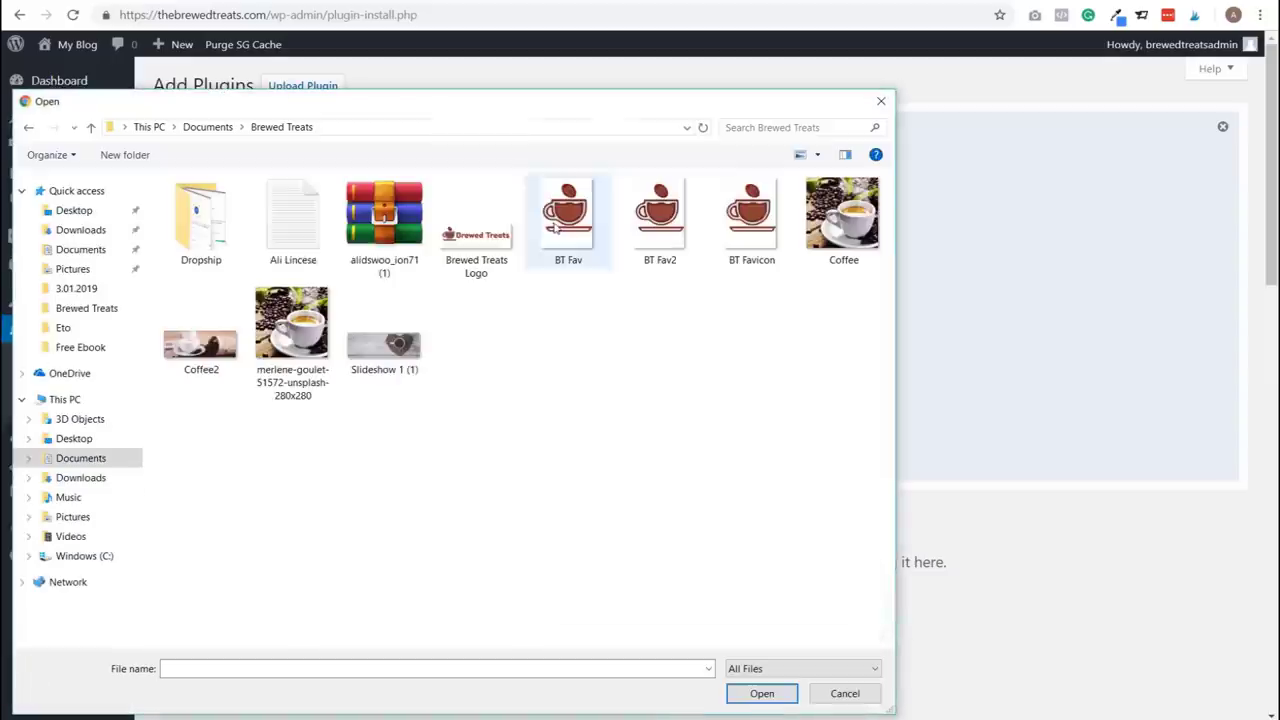
left_click(380, 218)
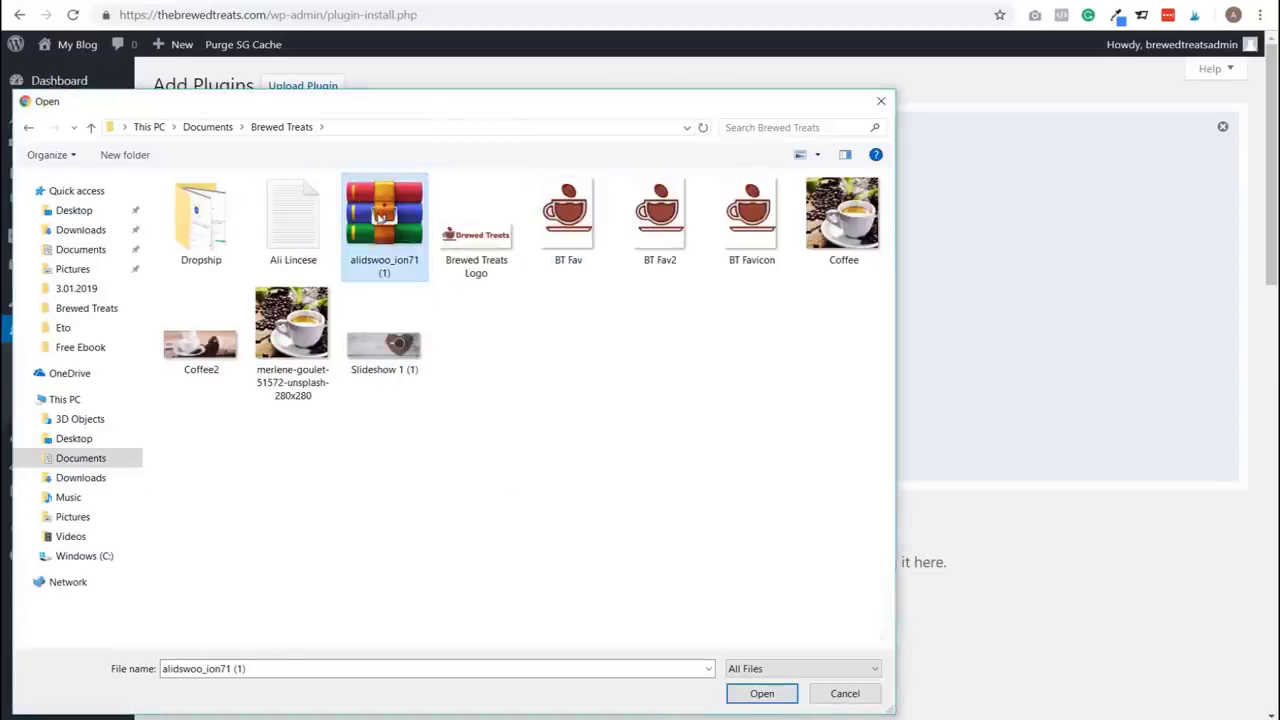
left_click(762, 693)
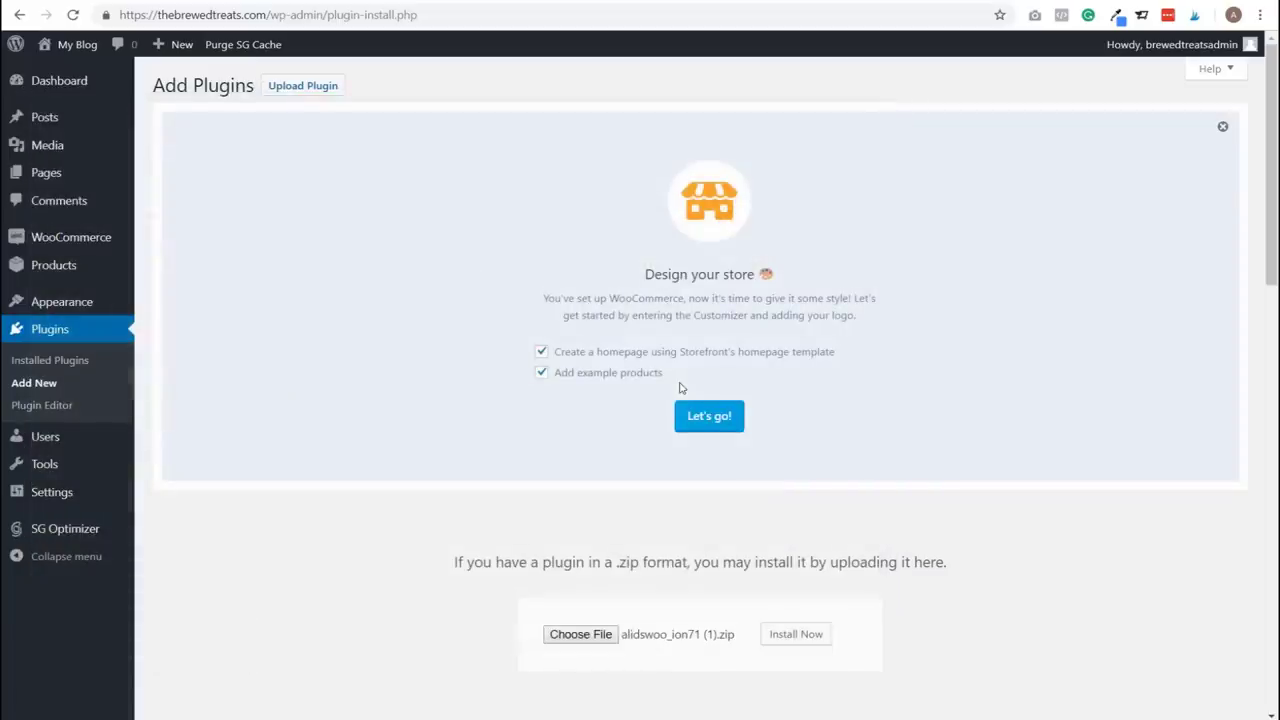
scroll(930, 446, "down", 1)
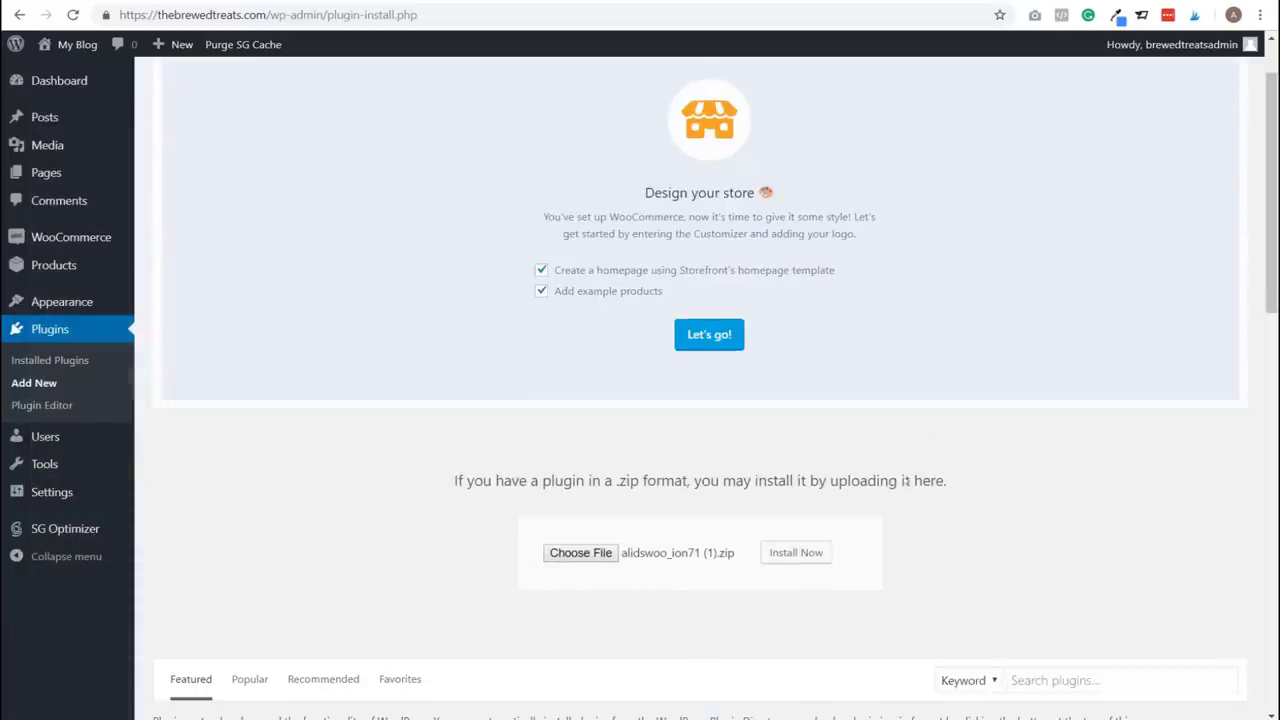
left_click(796, 552)
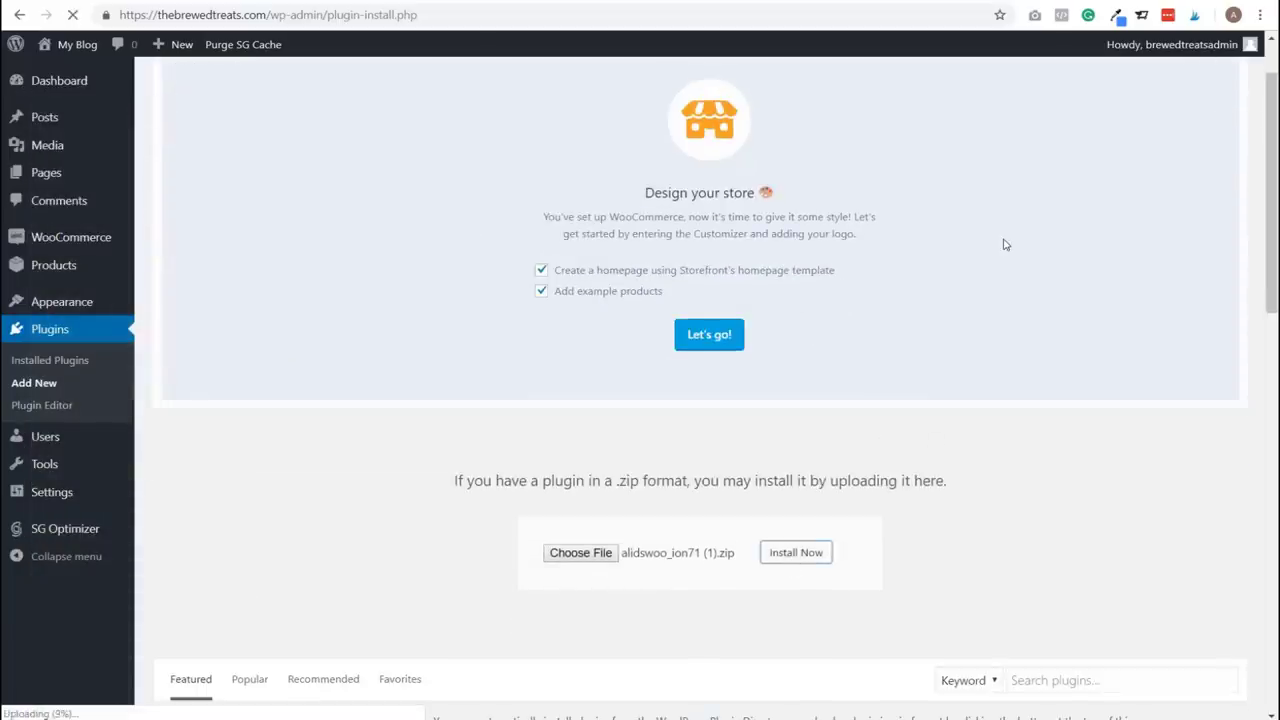
left_click(186, 596)
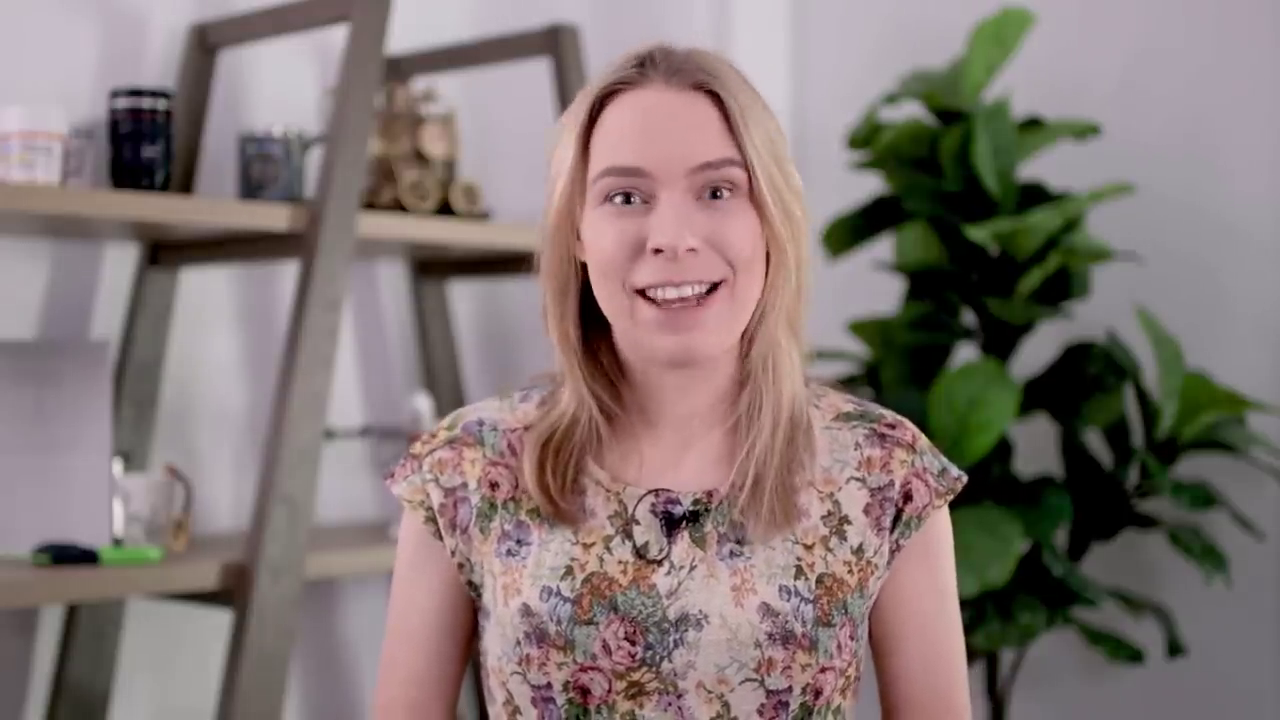
Step: Search the Chrome Web Store for AliDropship and add the extension to Chrome
type("i")
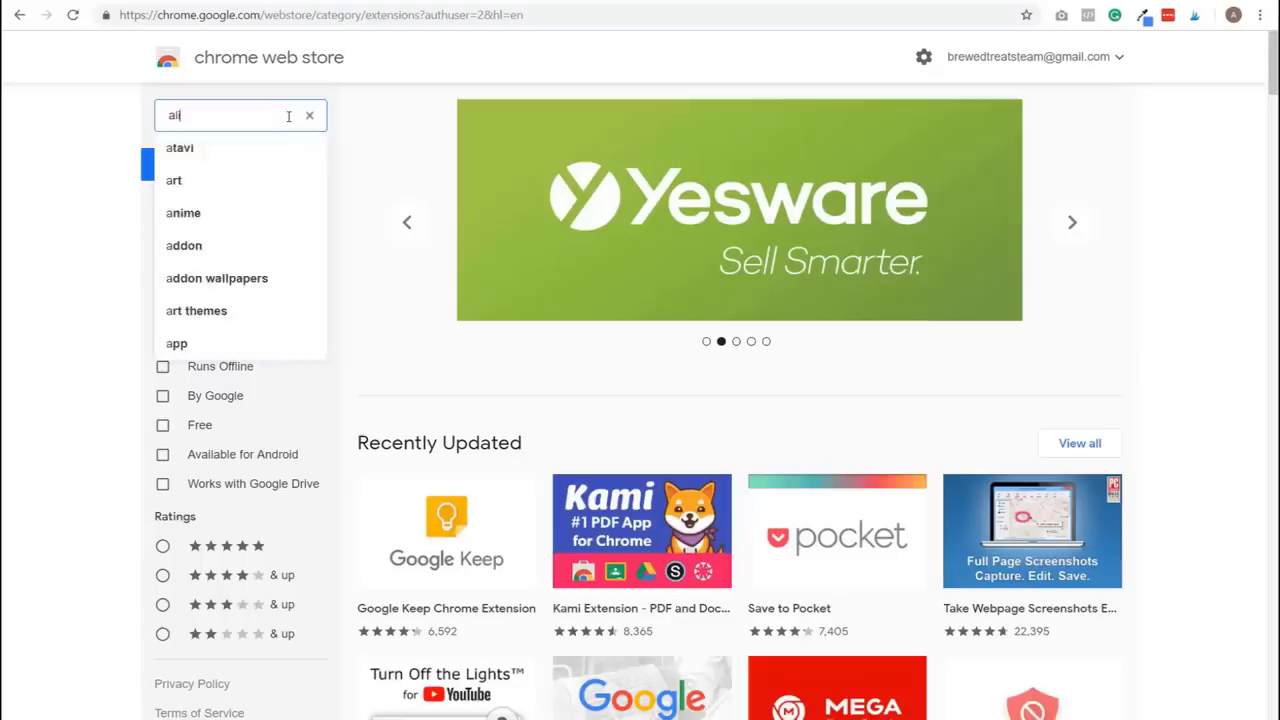
type("idropship")
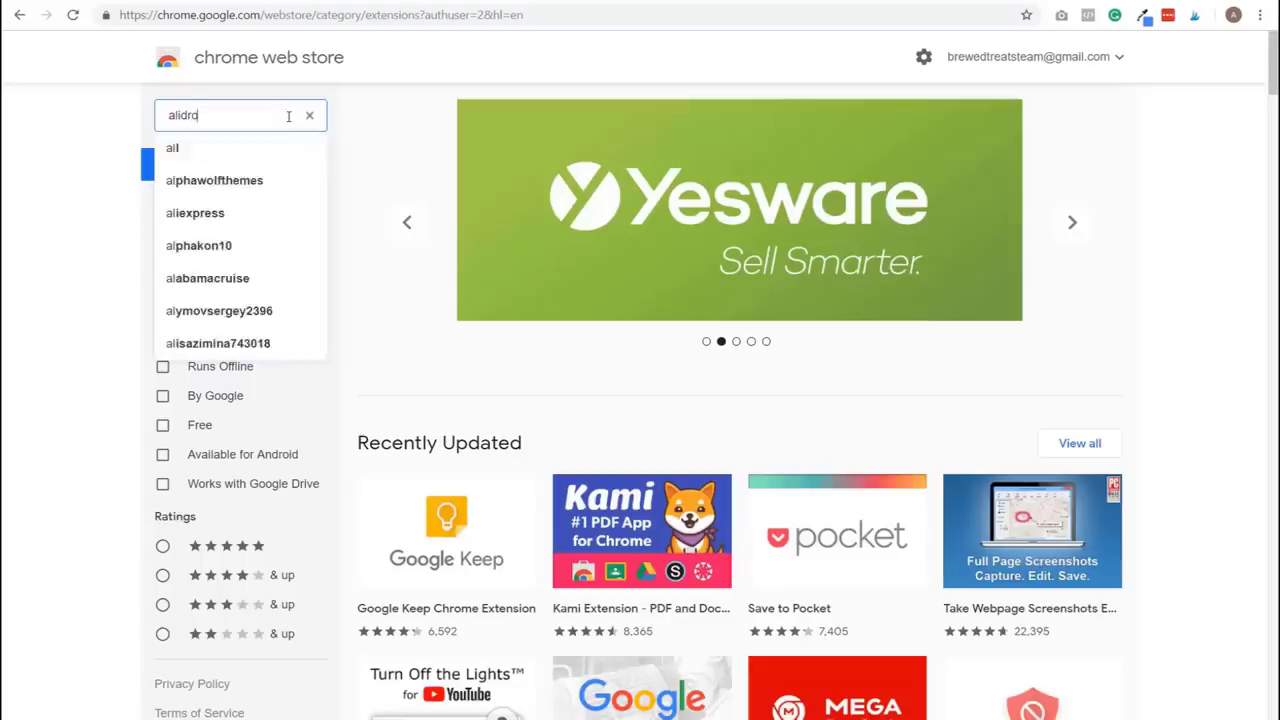
key("Return")
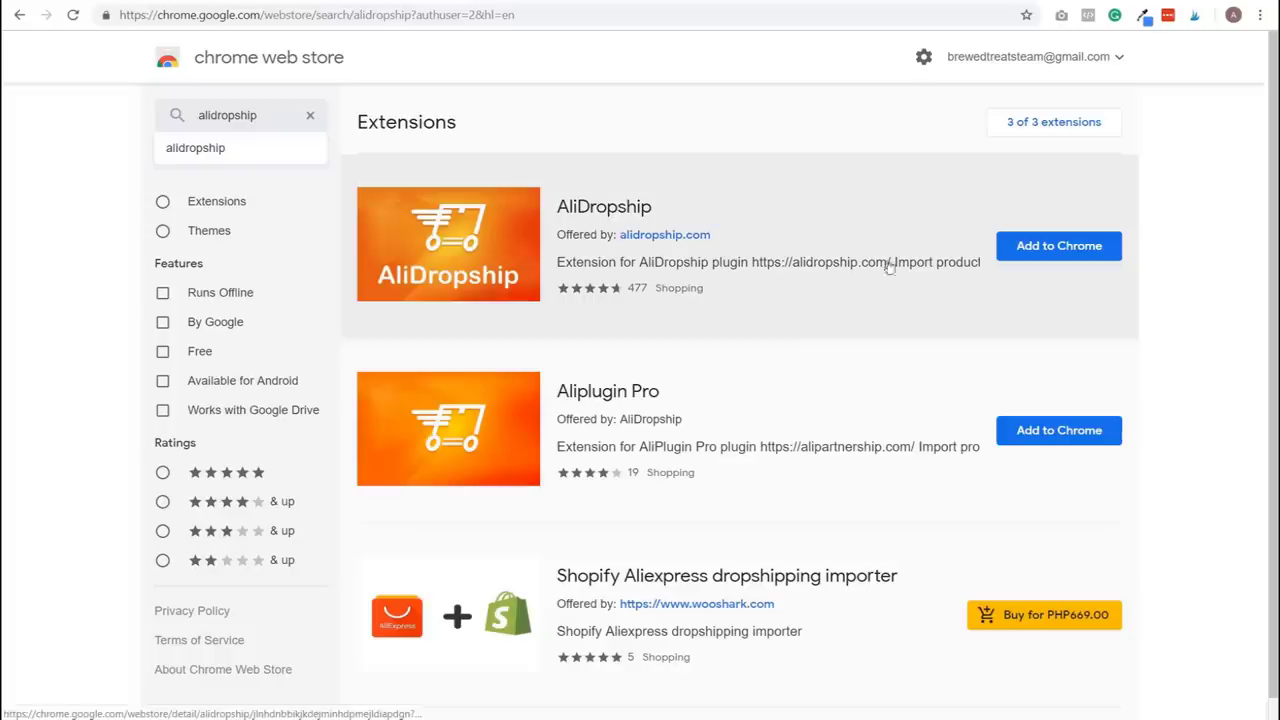
left_click(1064, 245)
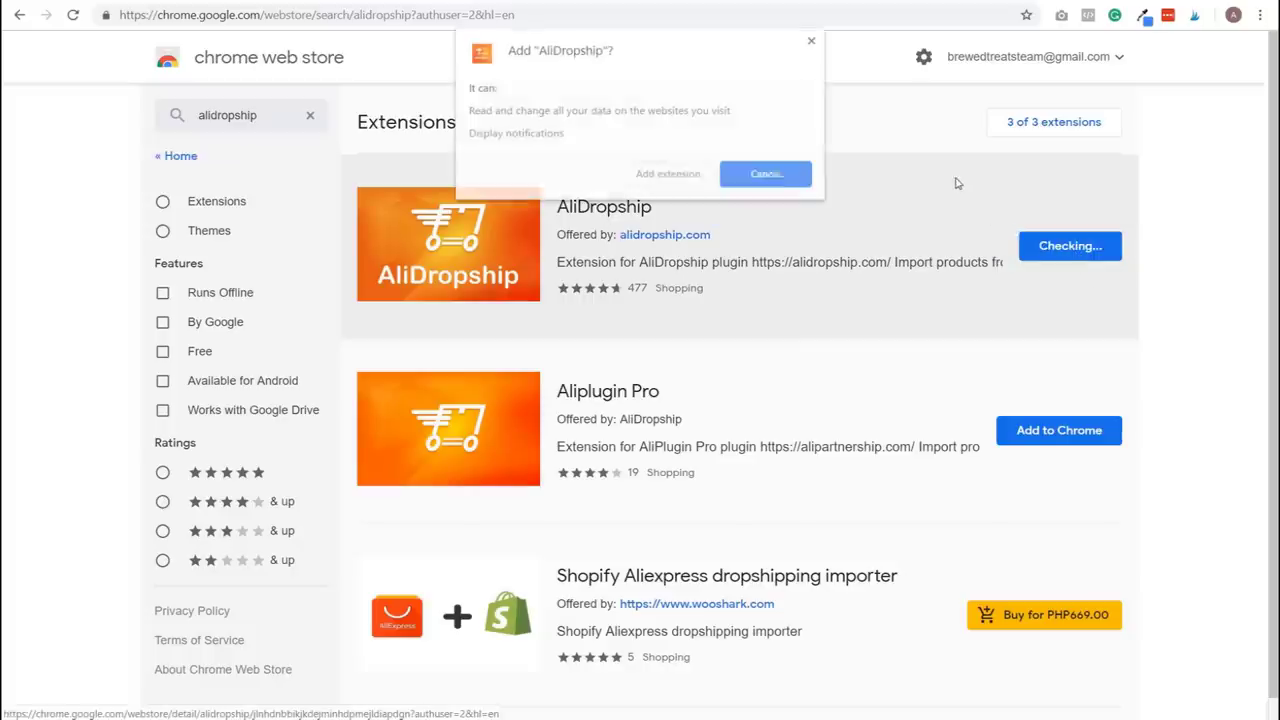
left_click(677, 181)
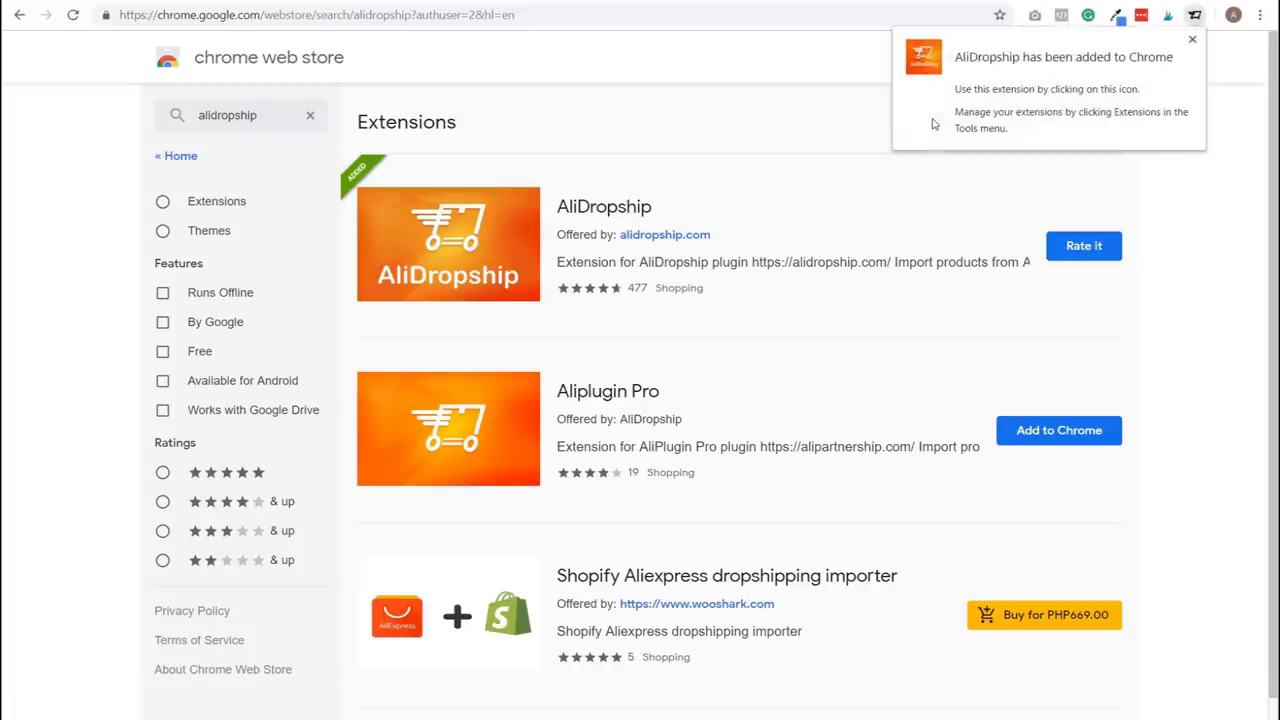
left_click(1192, 41)
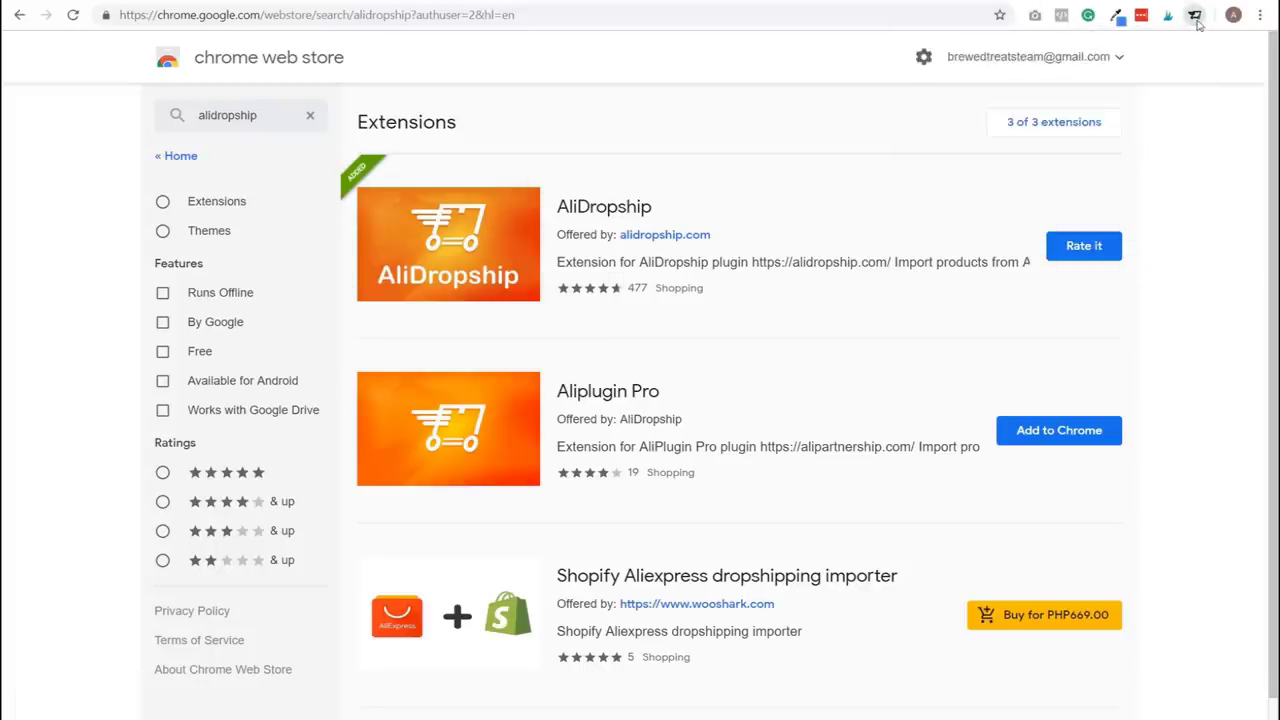
left_click(1196, 16)
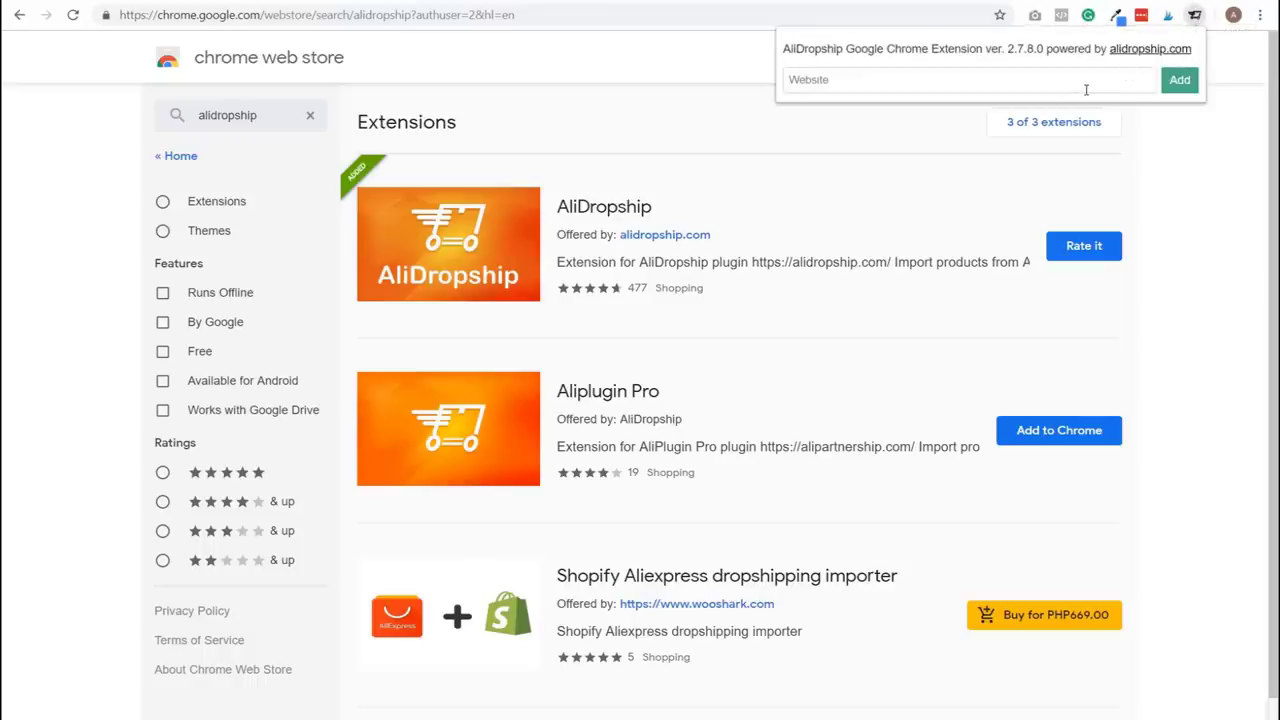
left_click(969, 81)
type("https://thetoysworld.com/")
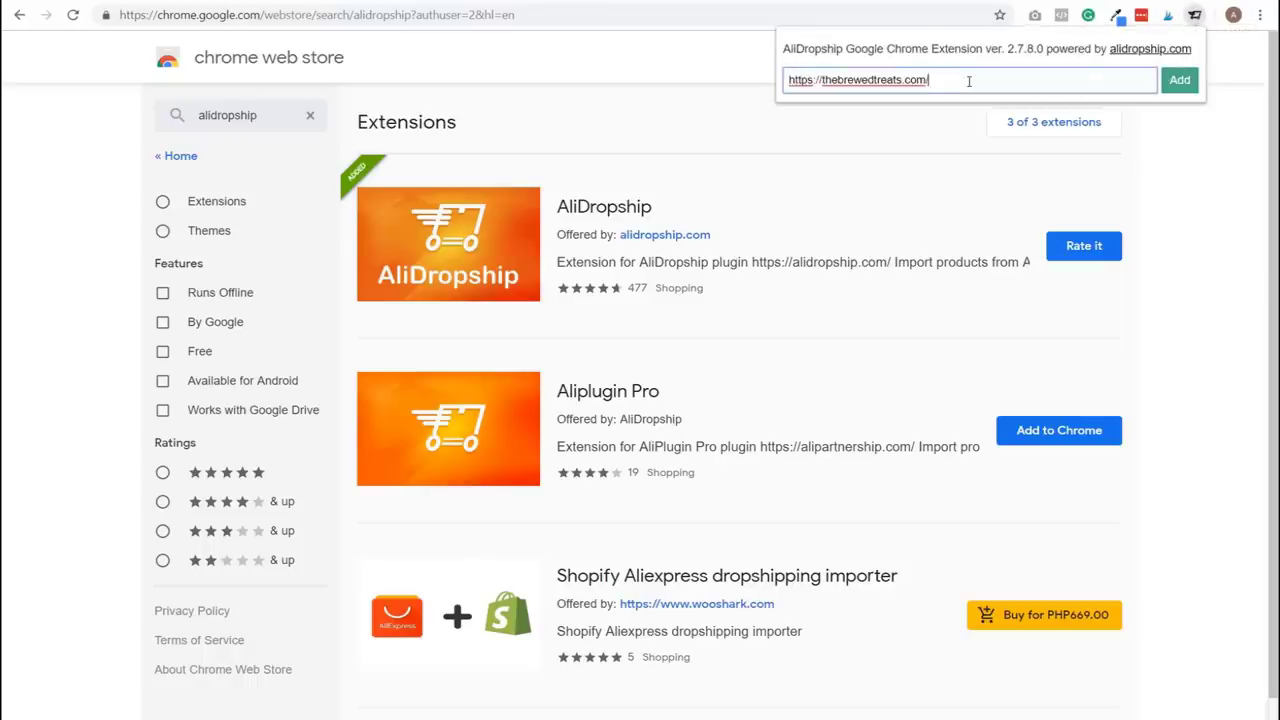
left_click(1183, 81)
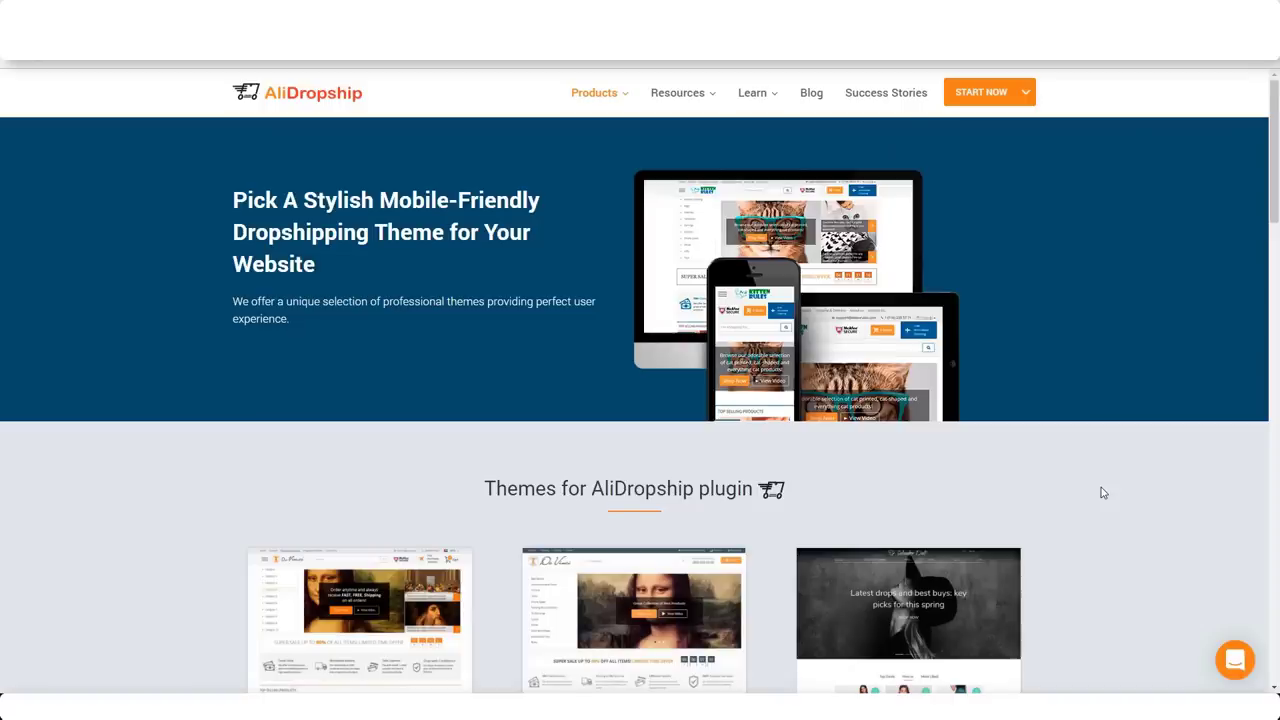
Step: Scroll through the Cups and Mugs demo past Recent Products, Best Sellers and On Sale
scroll(1103, 492, "down", 2)
scroll(1103, 492, "down", 1)
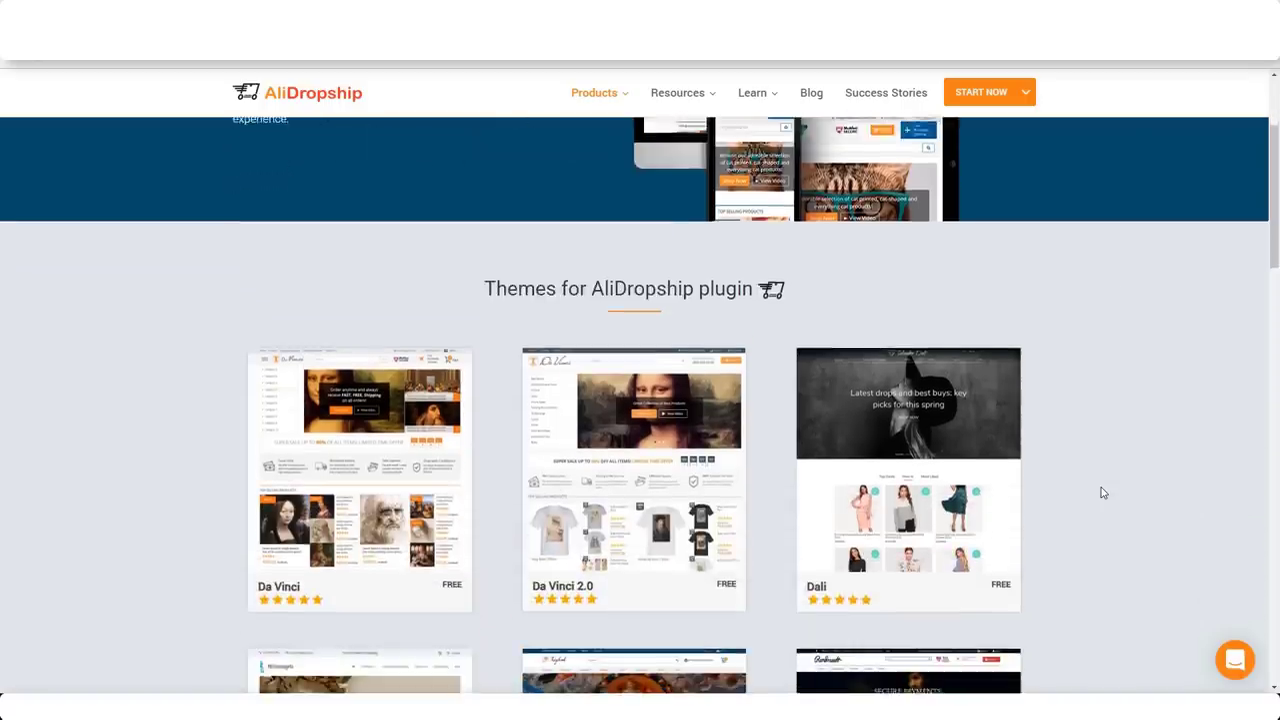
scroll(1103, 492, "down", 2)
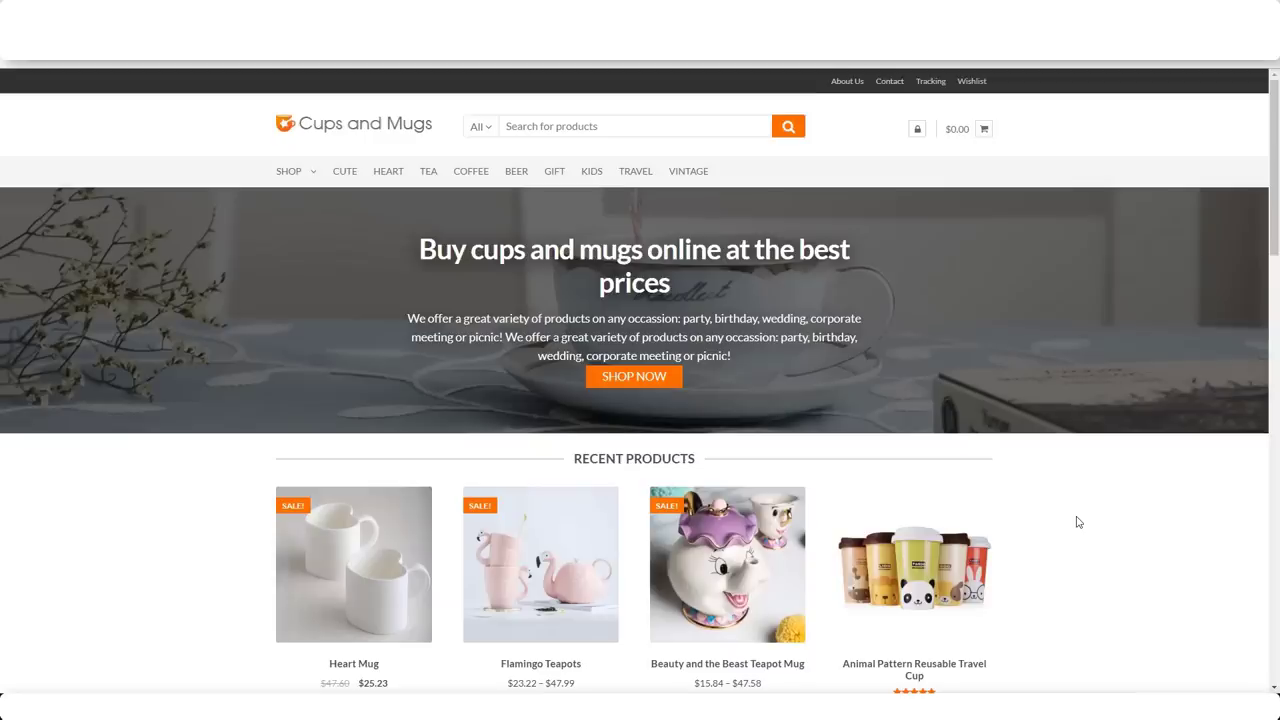
scroll(1078, 522, "down", 2)
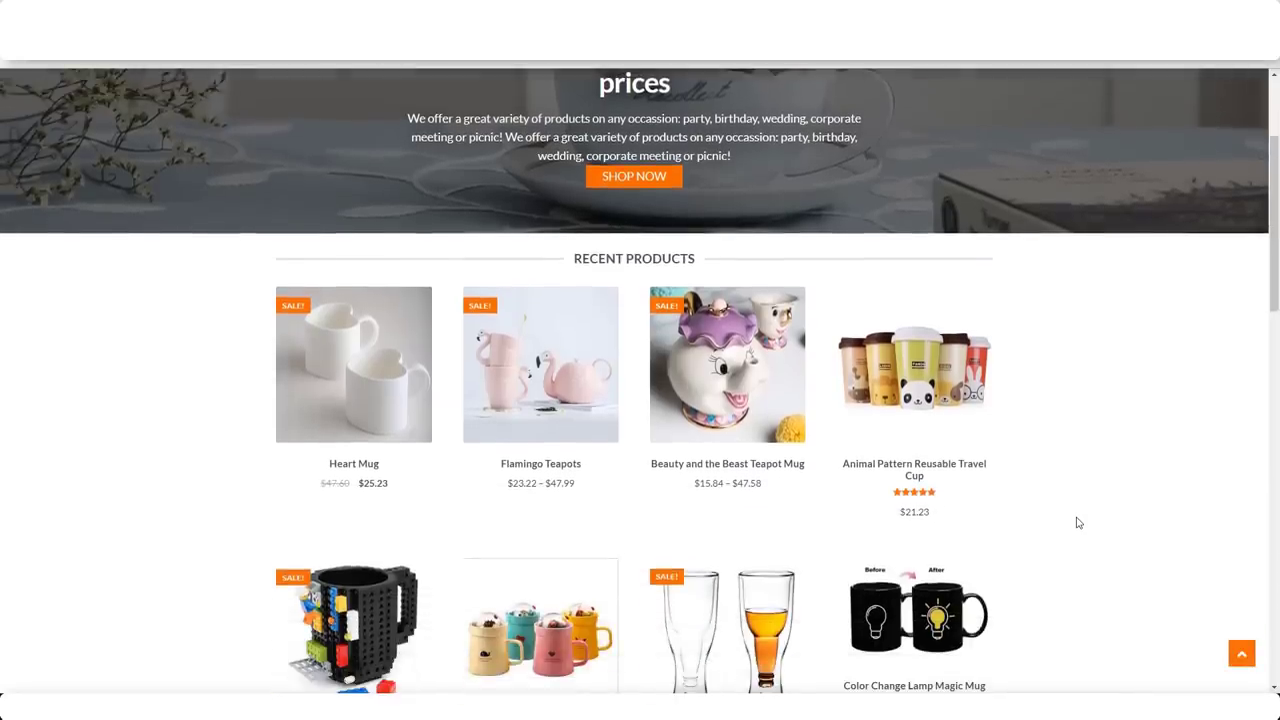
scroll(1078, 523, "down", 2)
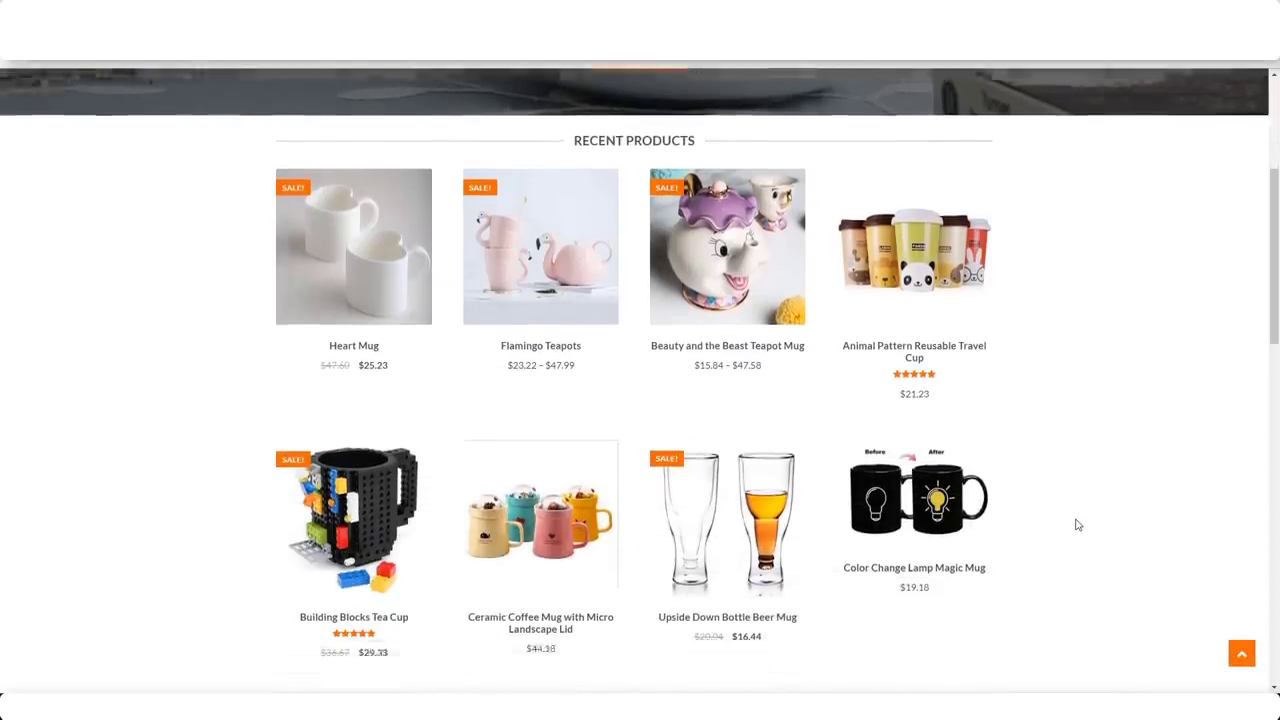
scroll(1078, 525, "down", 1)
scroll(1079, 530, "down", 1)
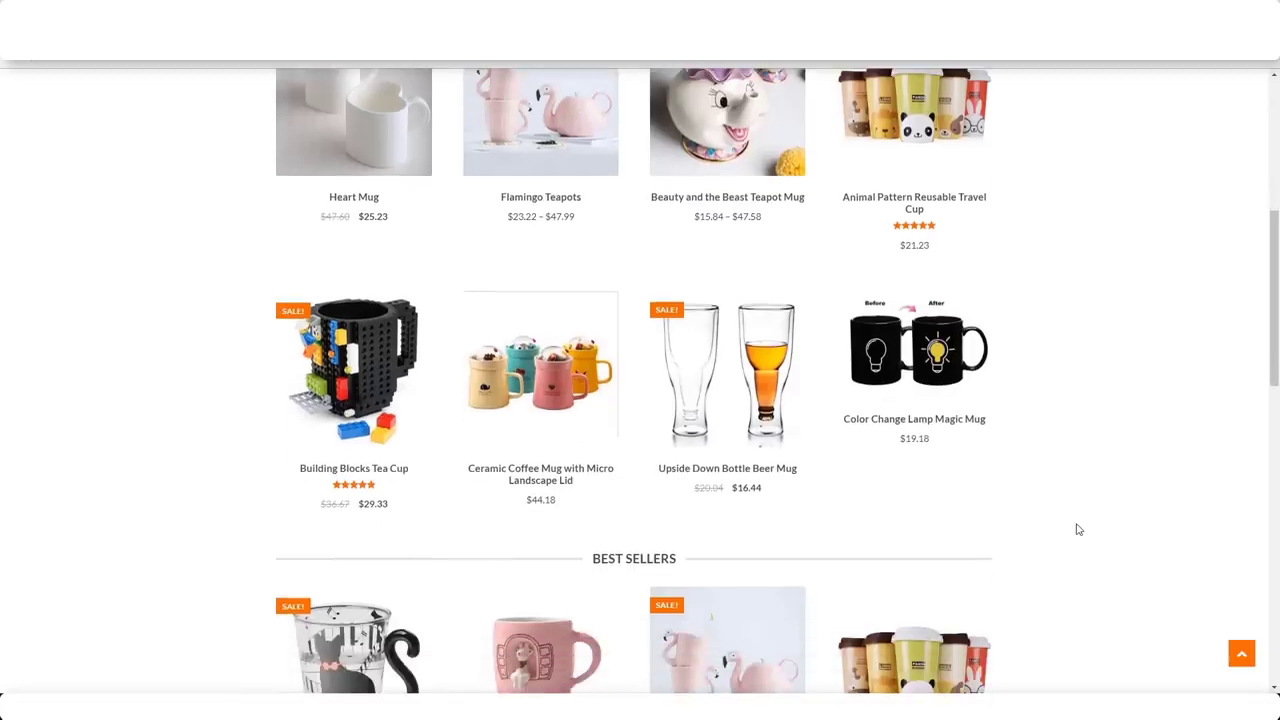
scroll(1078, 529, "down", 2)
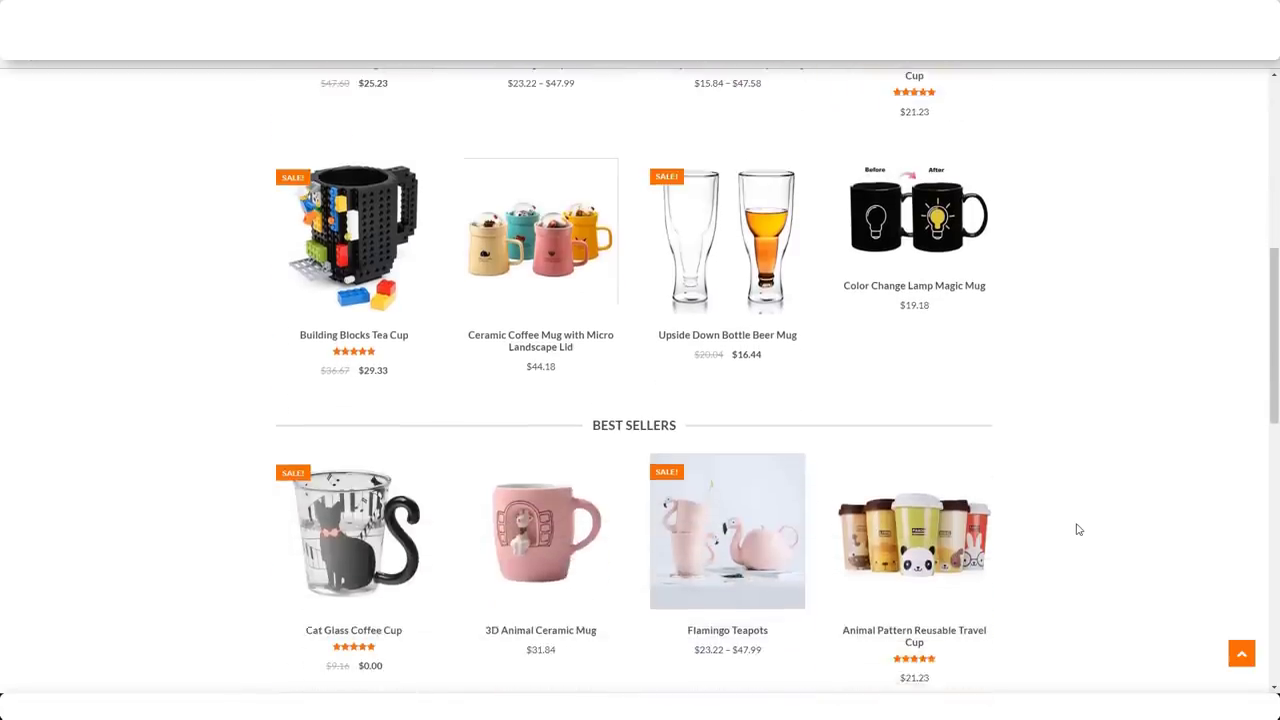
scroll(1078, 529, "down", 1)
scroll(1078, 529, "down", 1)
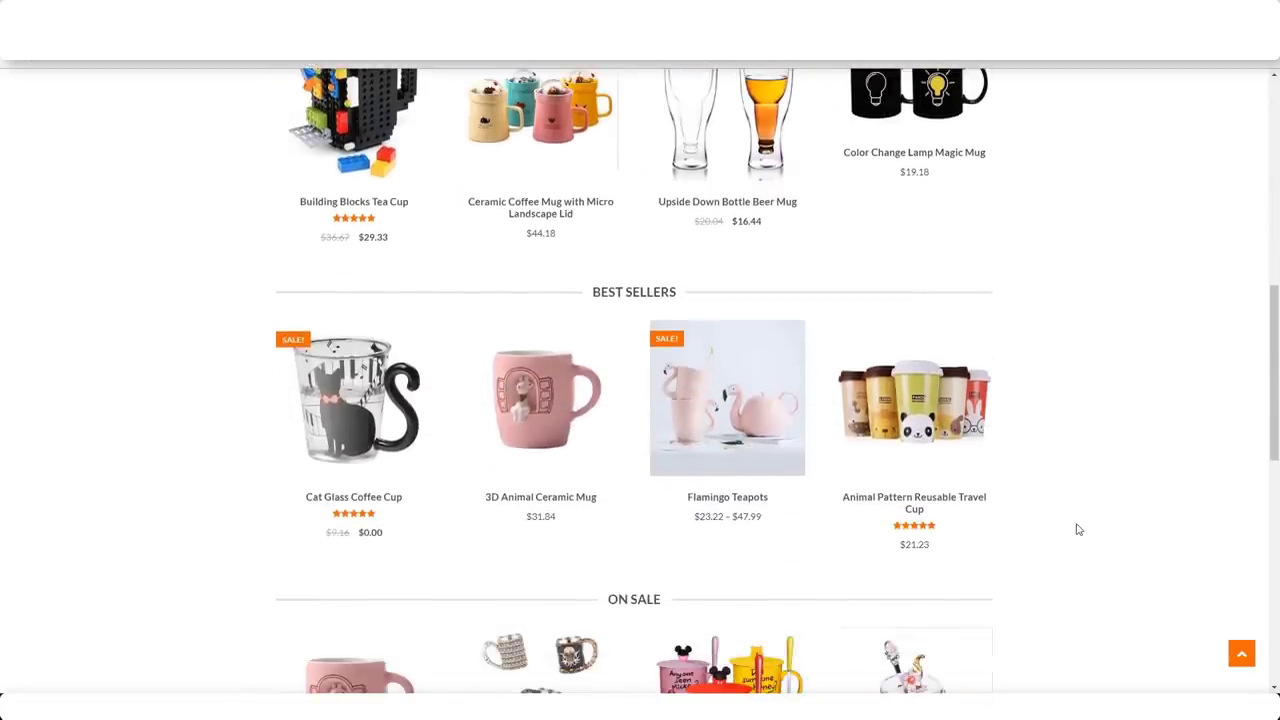
scroll(1077, 529, "down", 1)
scroll(1075, 529, "down", 1)
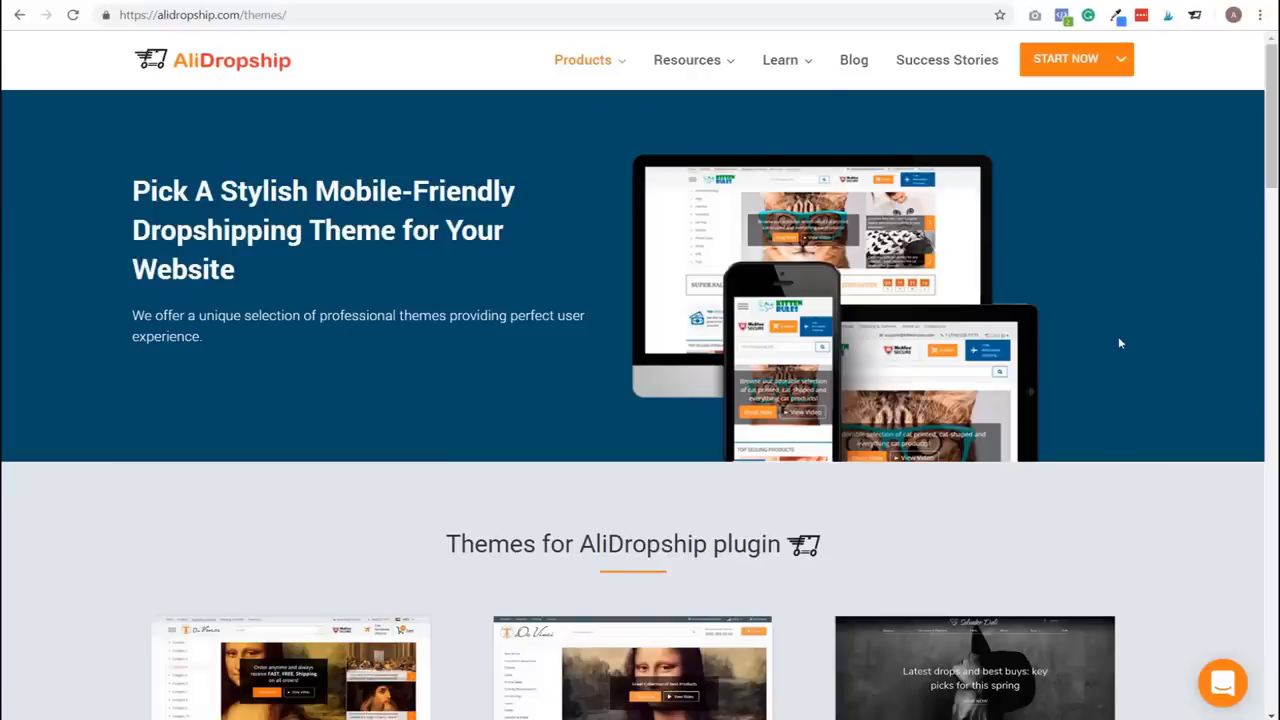
Step: Open Shopper from Recommended WooCommerce themes and download shopper.1.3.7.zip from wordpress.org
scroll(1119, 343, "down", 6)
scroll(1119, 343, "down", 8)
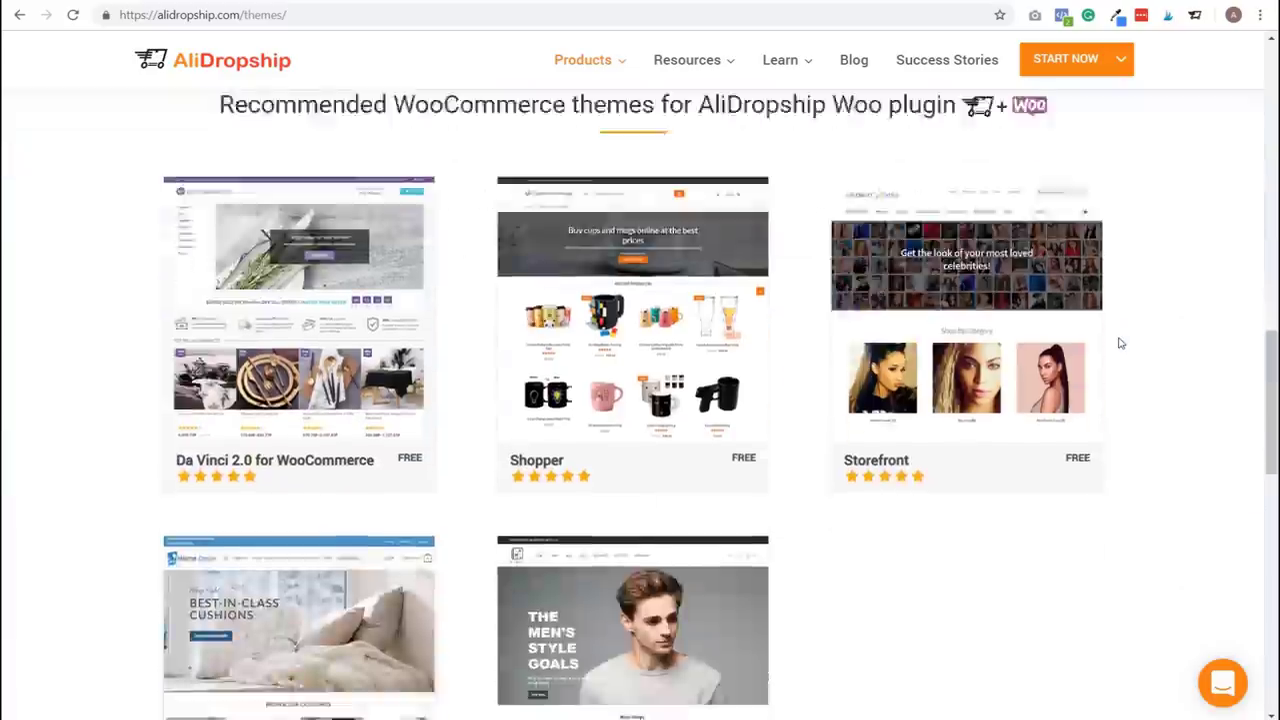
scroll(1119, 343, "down", 1)
mouse_move(600, 290)
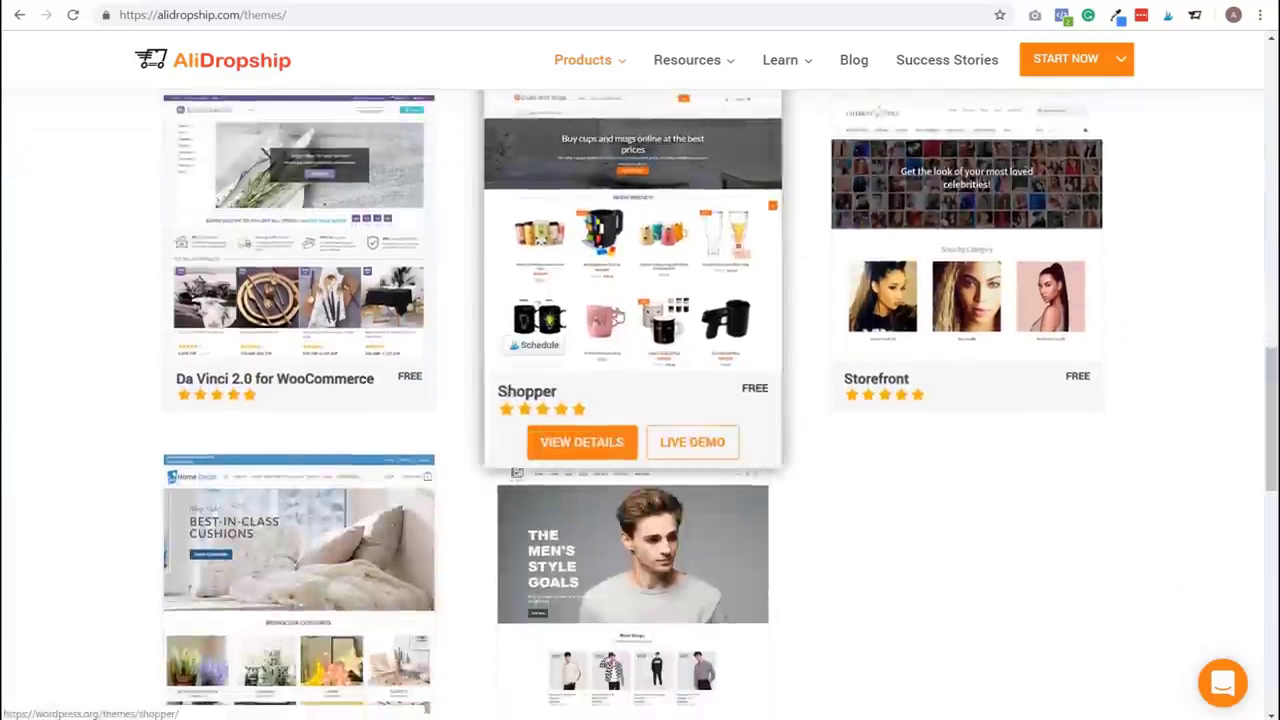
left_click(705, 257)
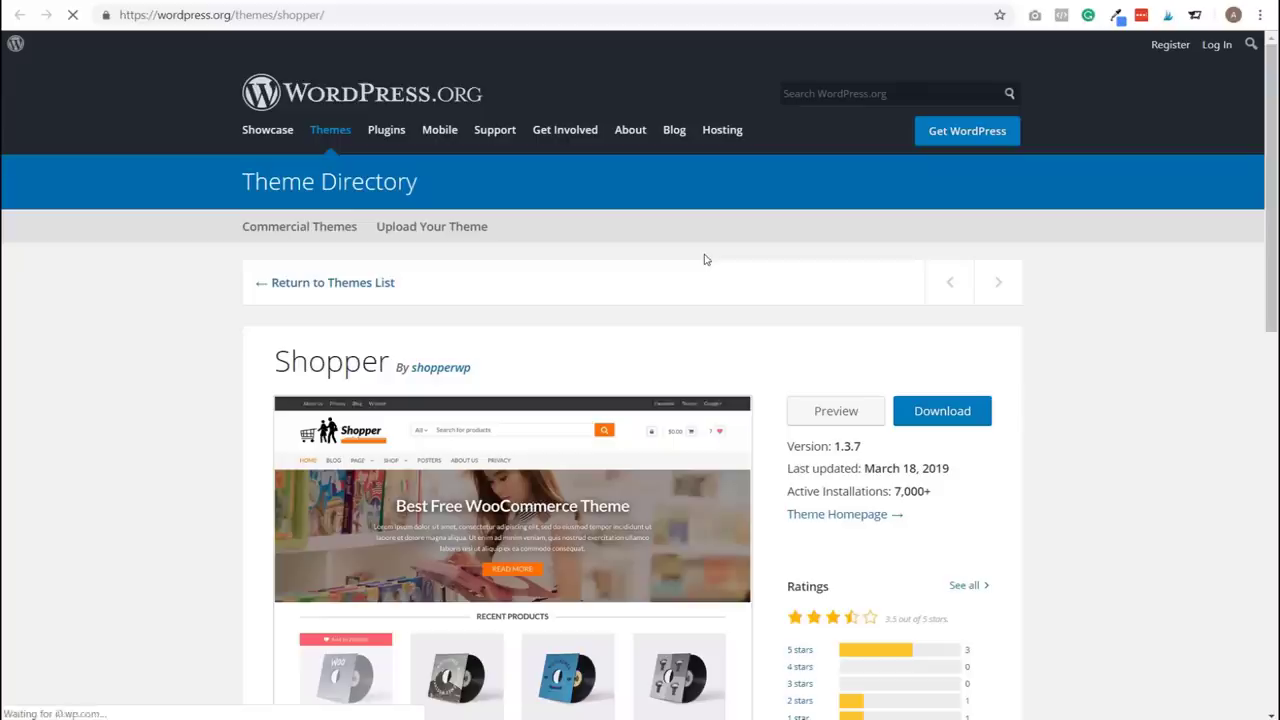
left_click(942, 420)
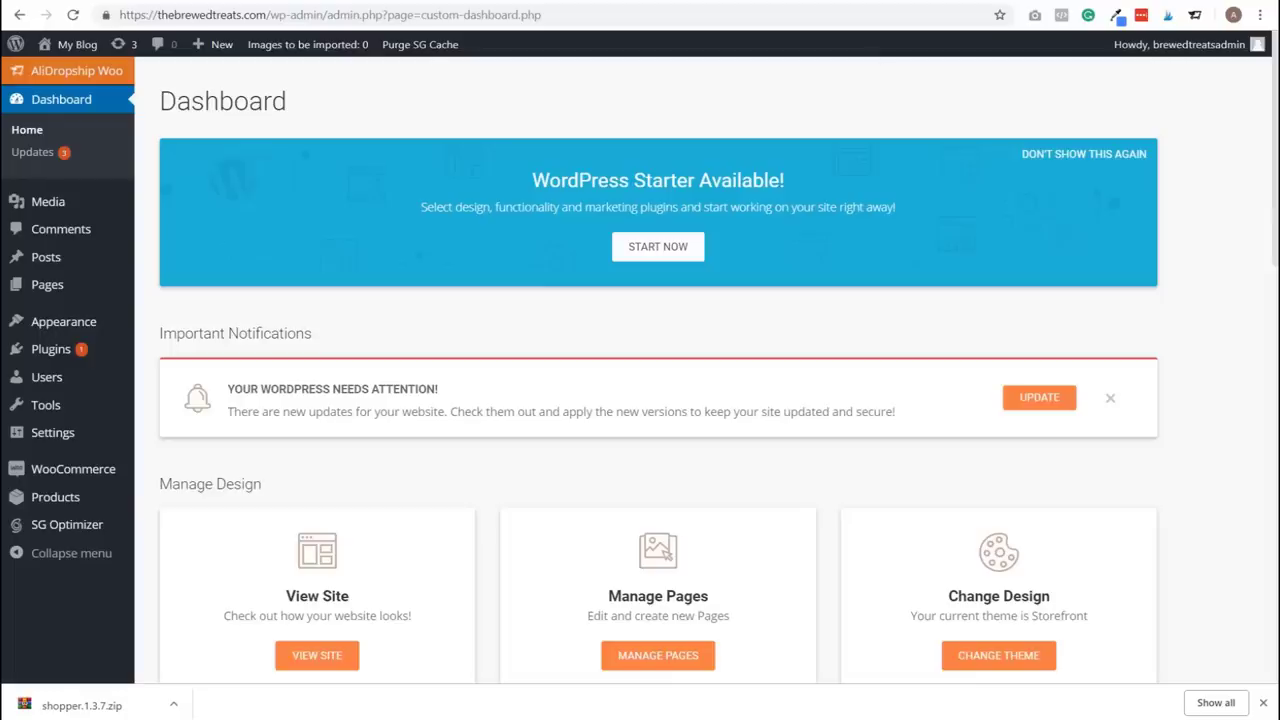
Step: Upload shopper.1.3.7.zip under Appearance > Themes, then install and activate it
mouse_move(97, 322)
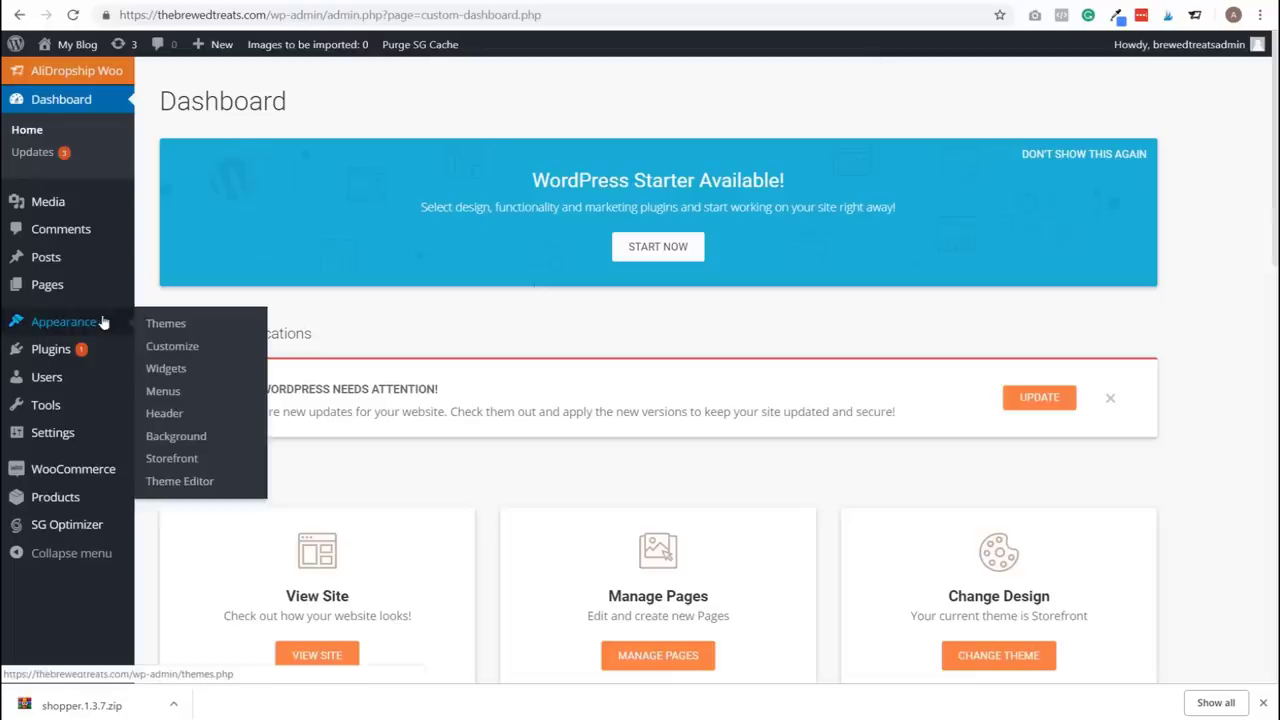
left_click(193, 334)
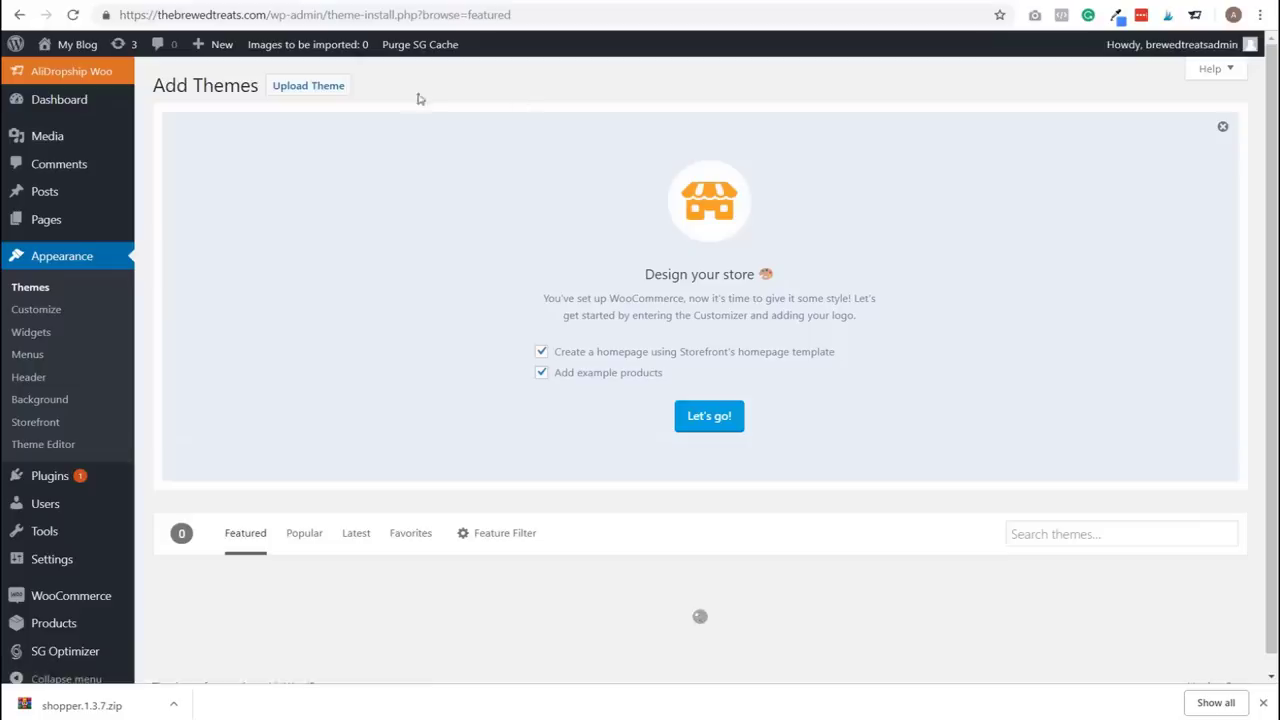
left_click(343, 90)
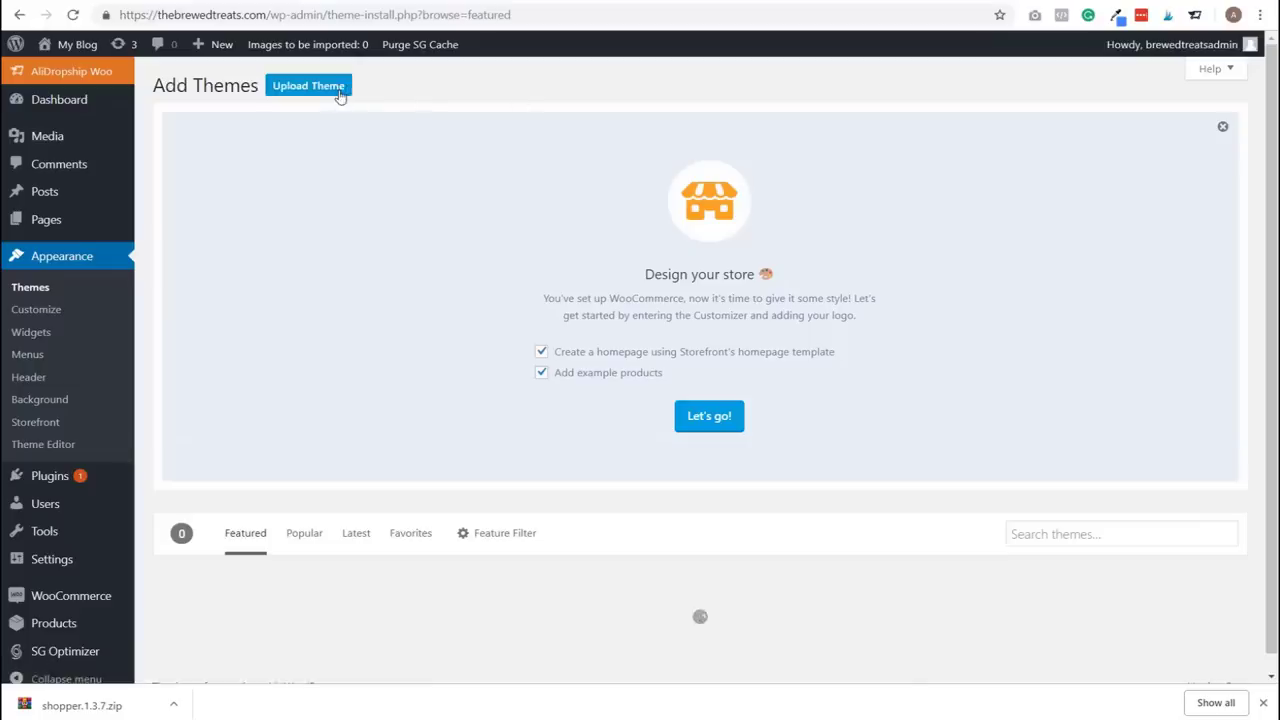
scroll(760, 563, "down", 1)
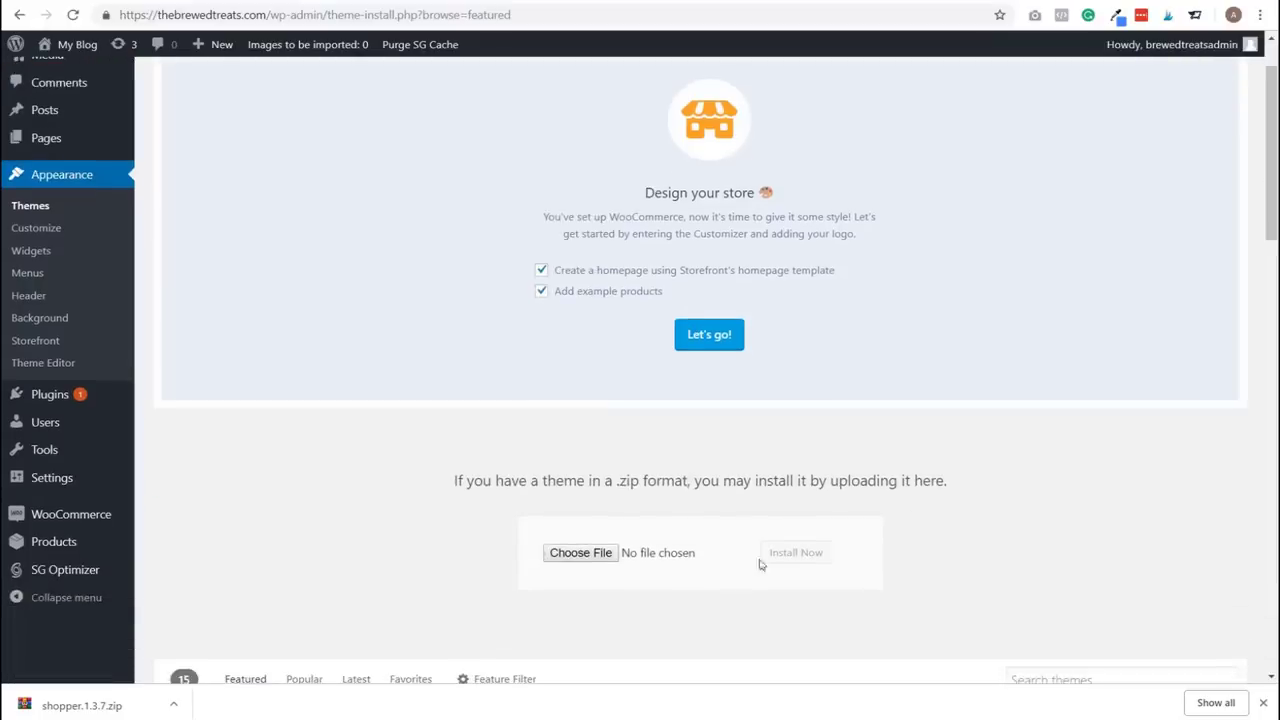
left_click(600, 553)
left_click(396, 338)
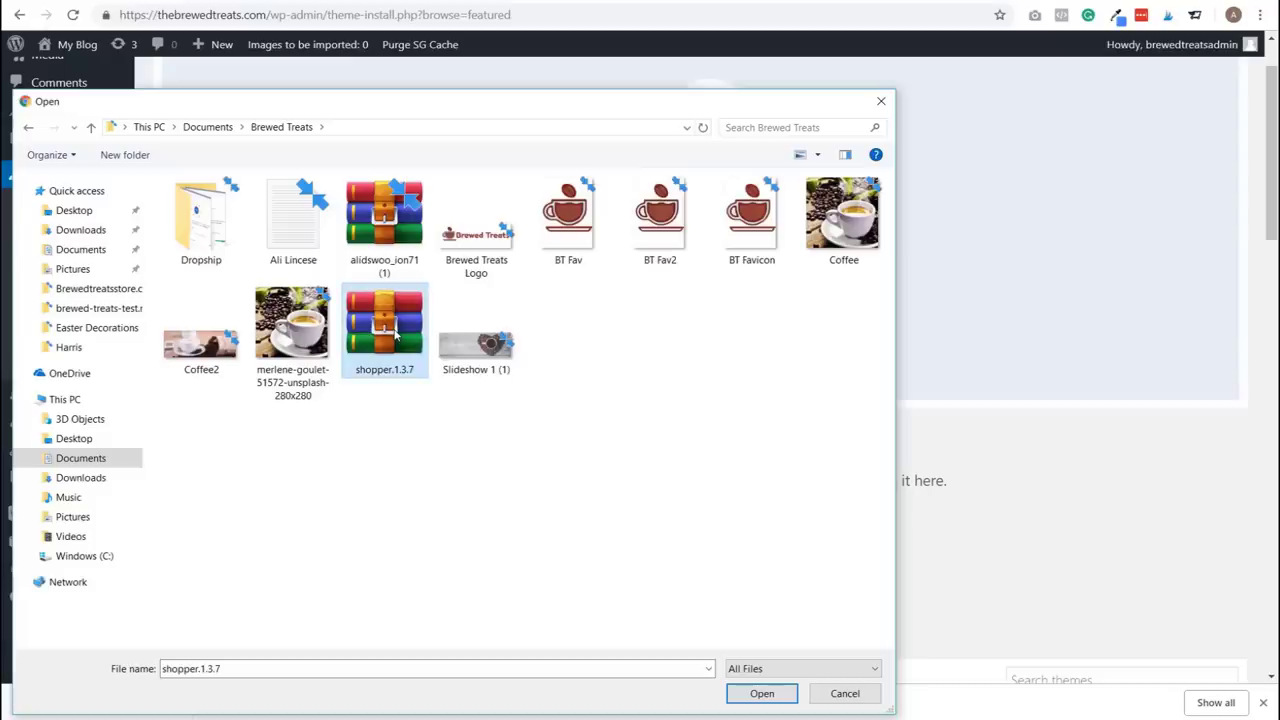
left_click(762, 694)
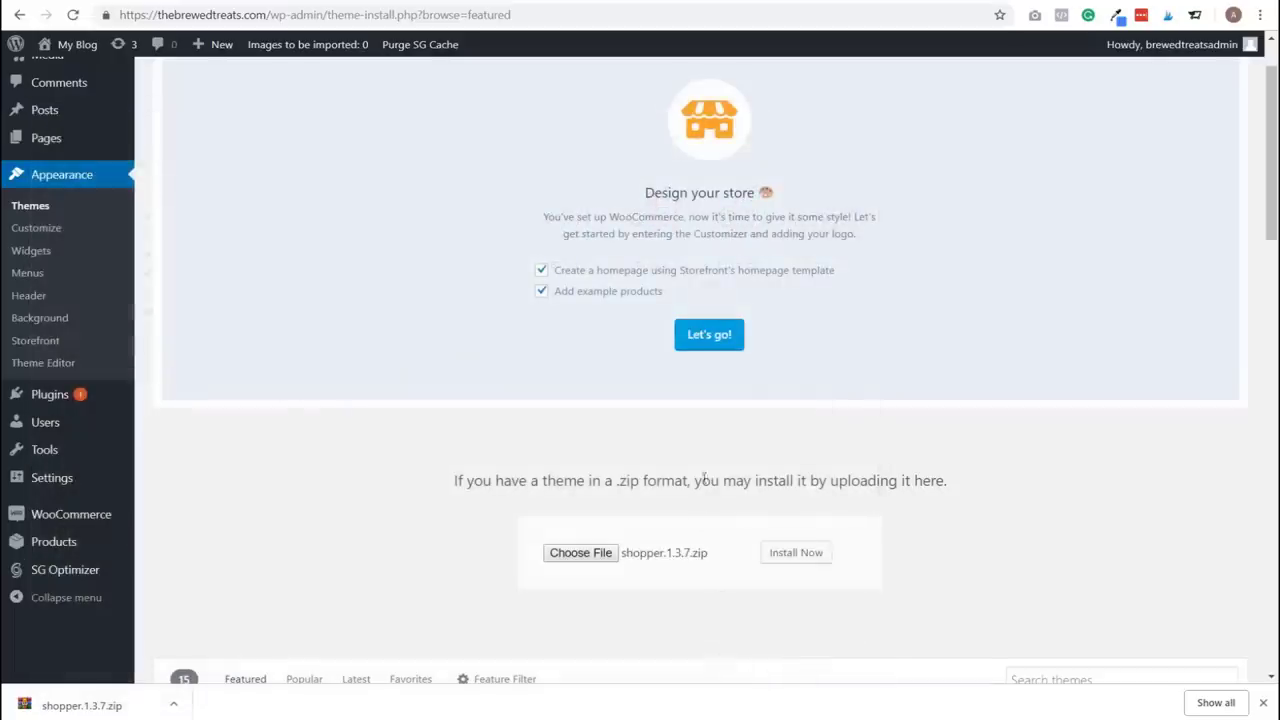
left_click(815, 558)
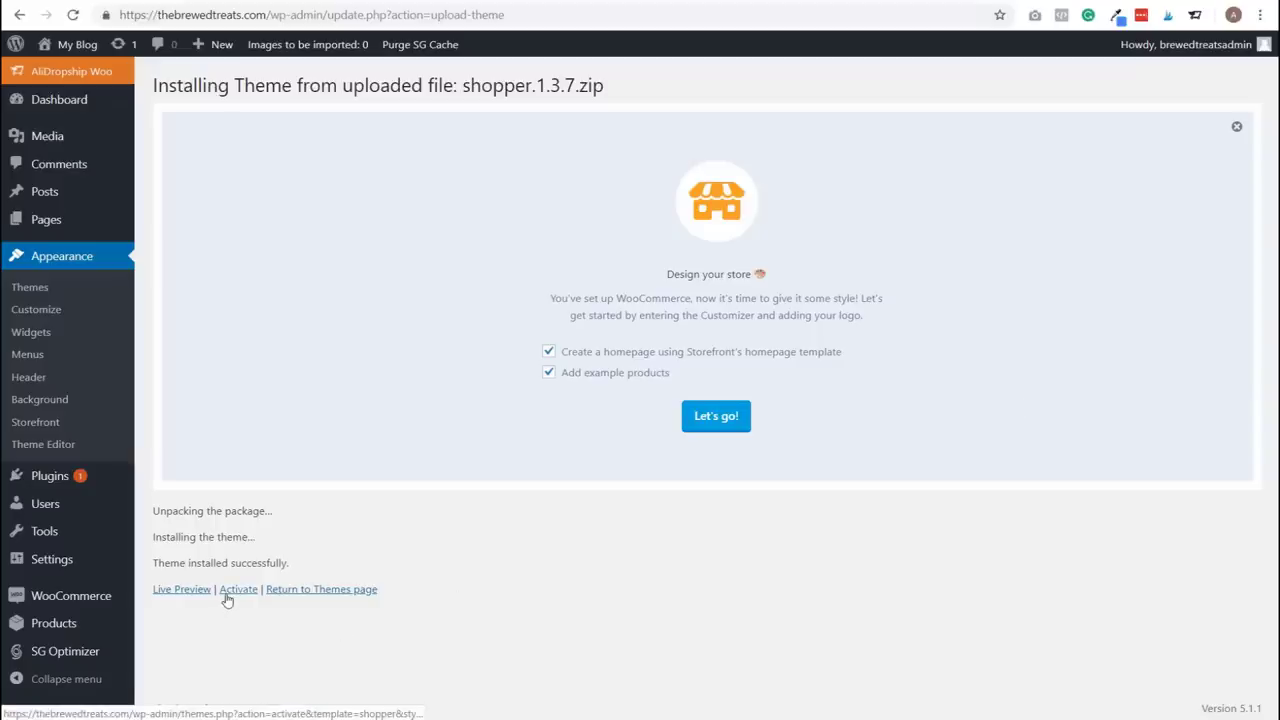
left_click(227, 594)
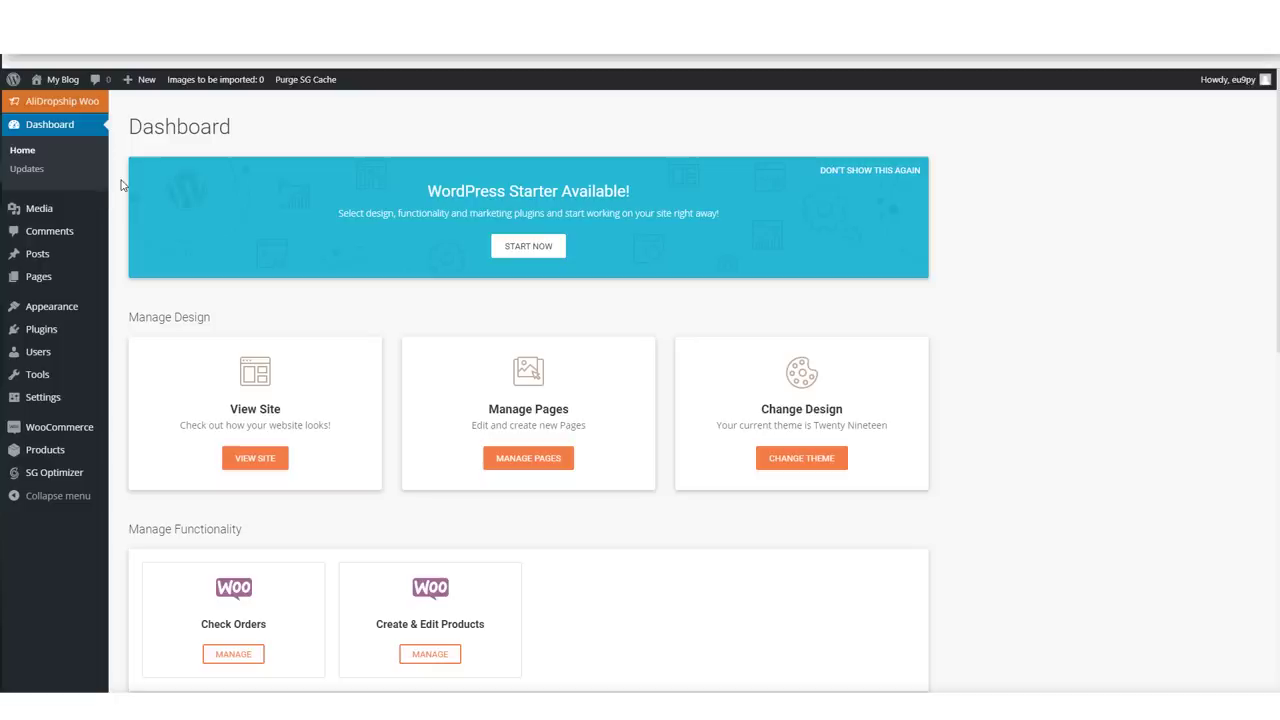
Step: Copy the AliDropship license key
left_click(62, 101)
mouse_move(58, 172)
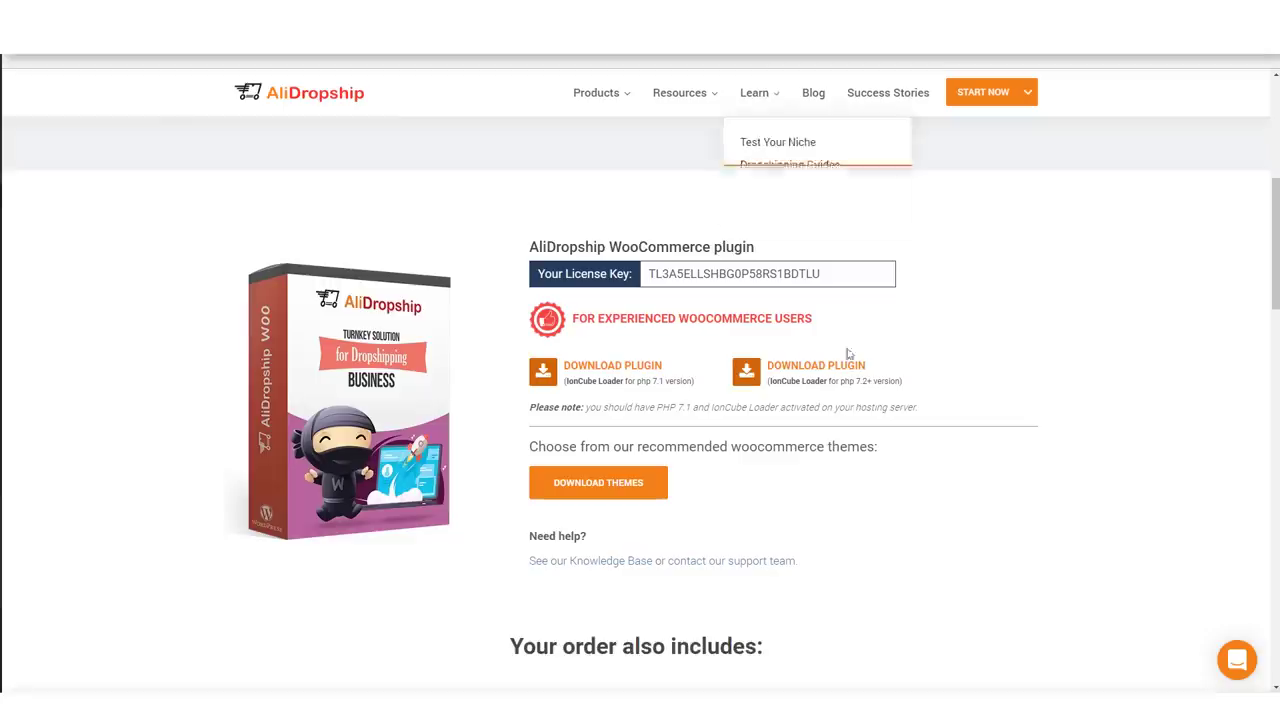
double_click(838, 270)
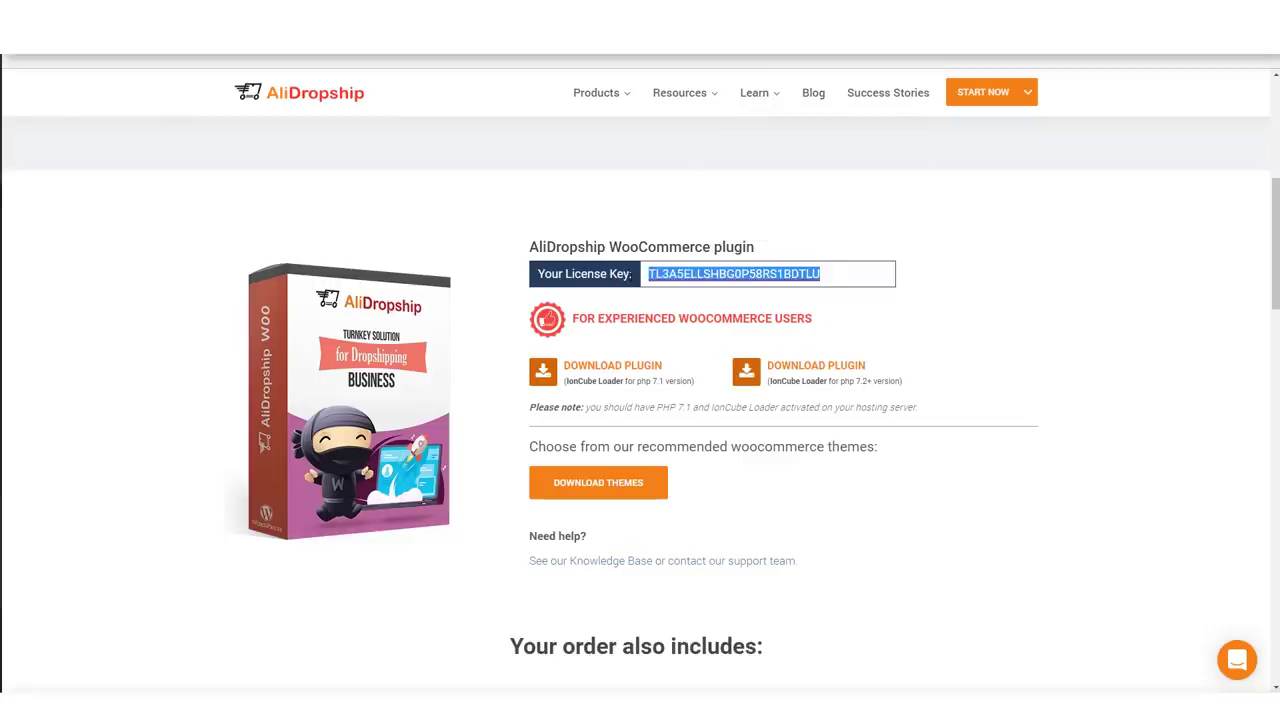
right_click(675, 269)
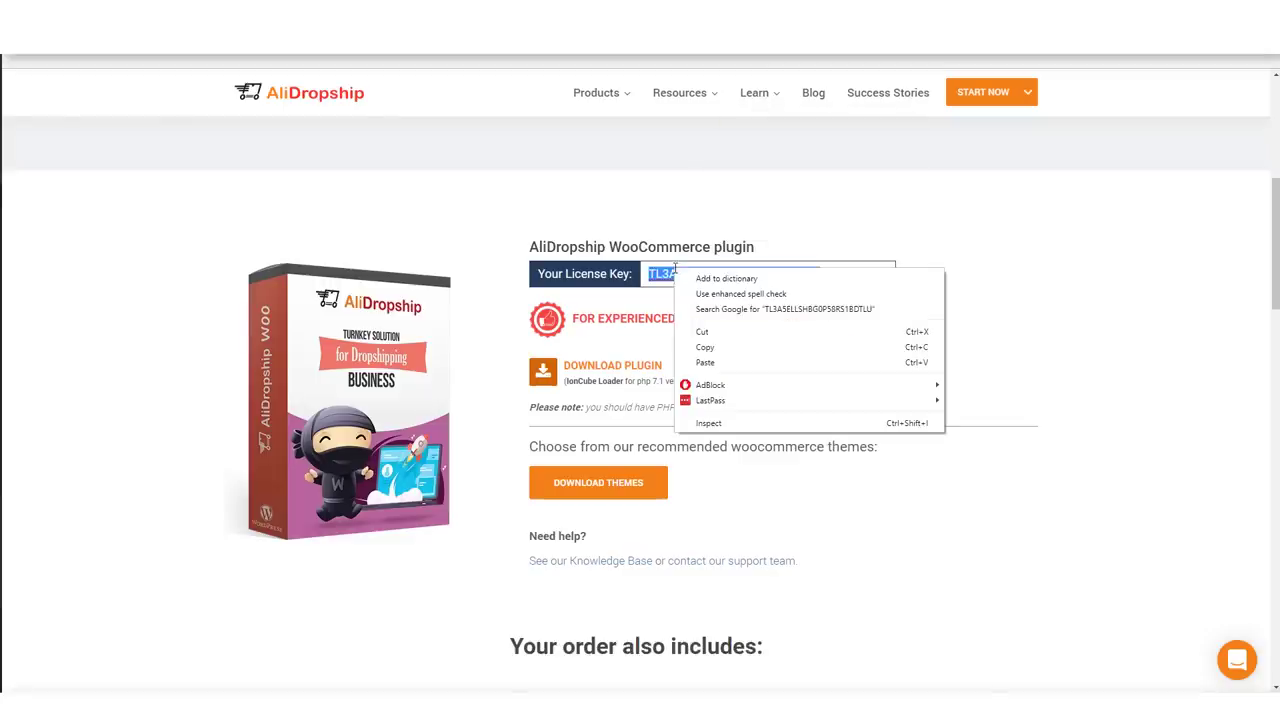
left_click(705, 348)
left_click(968, 302)
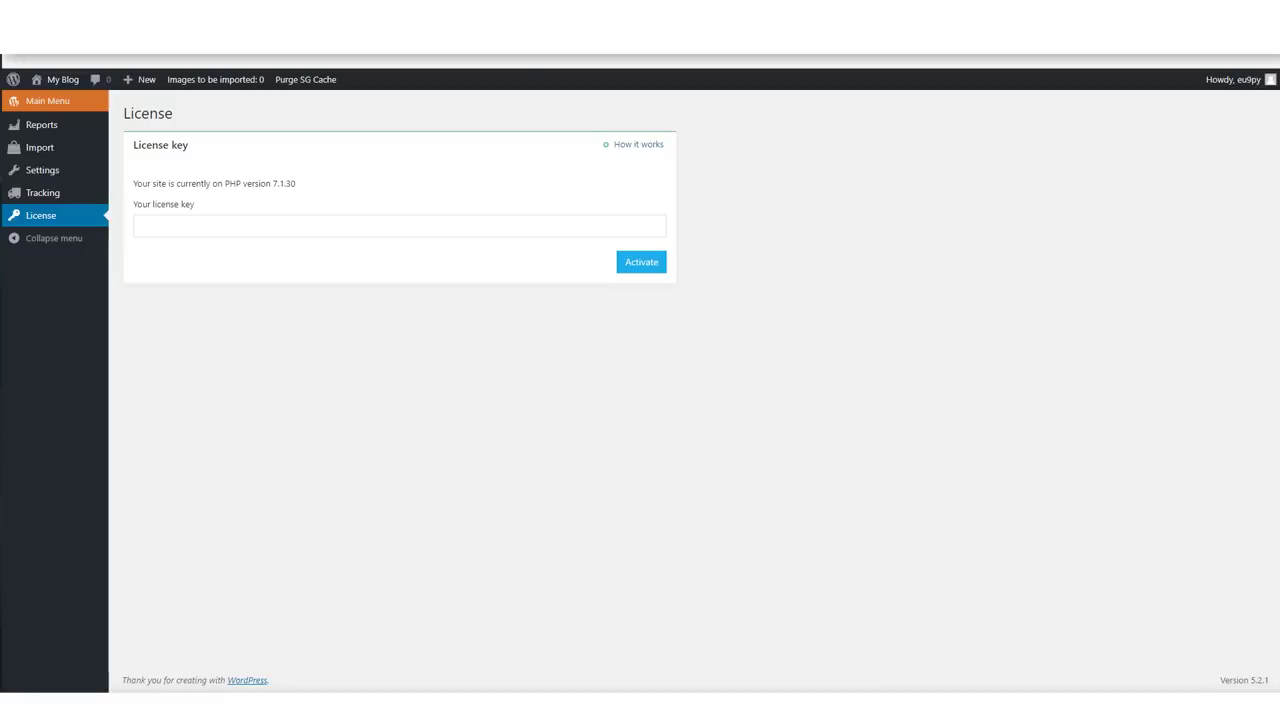
Step: Paste the license key into the AliDropship license field and activate it
left_click(330, 226)
right_click(331, 227)
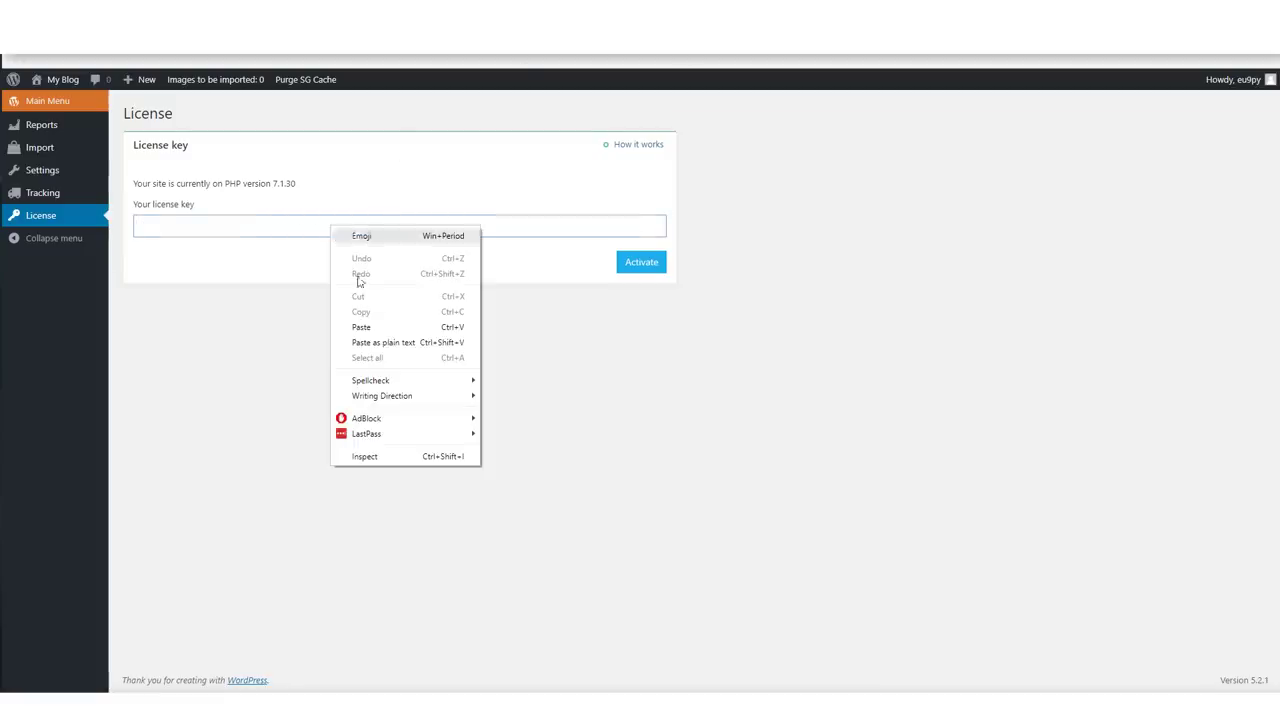
left_click(362, 327)
left_click(651, 268)
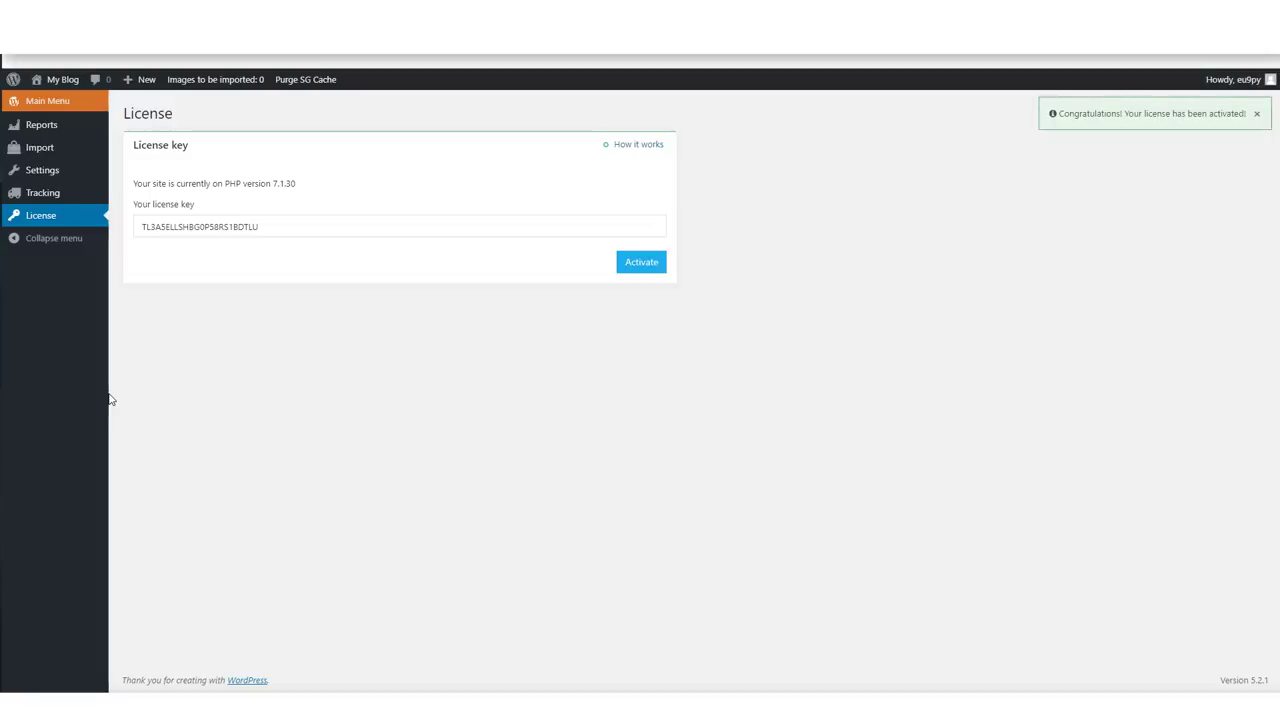
left_click(45, 170)
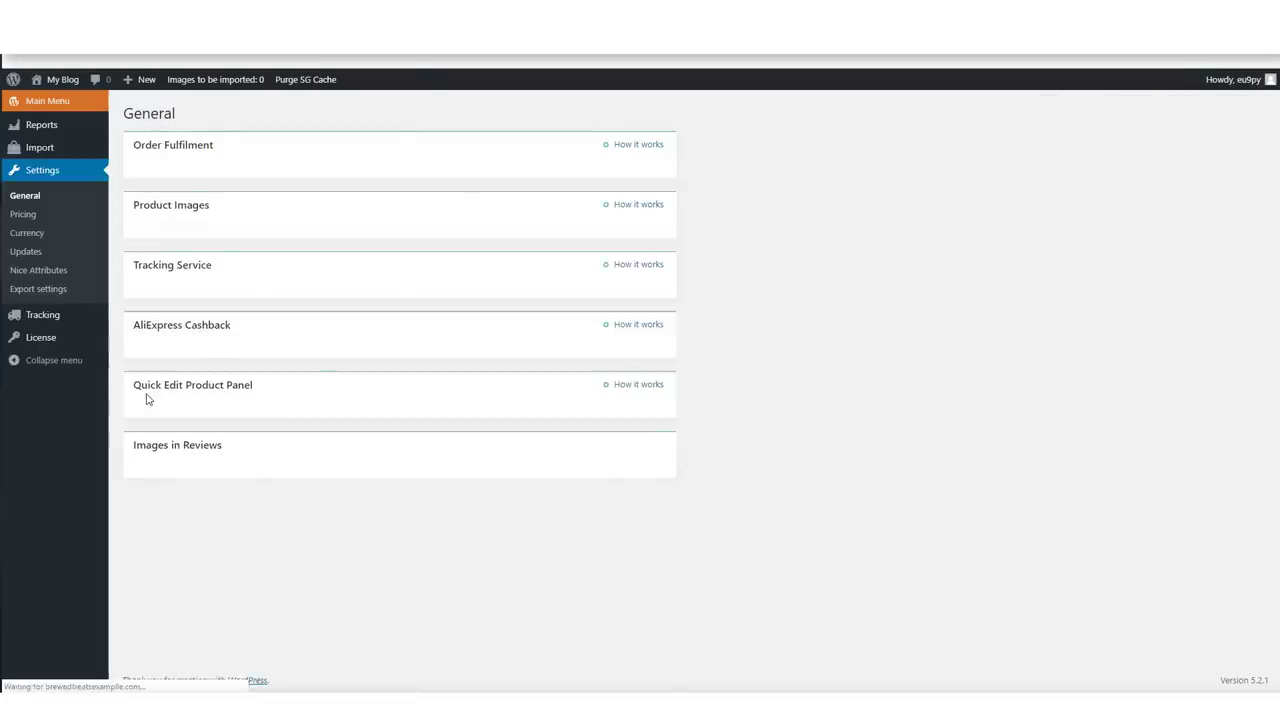
Step: Autofill the order fulfilment contact defaults, enable phone override, and save
left_click(158, 196)
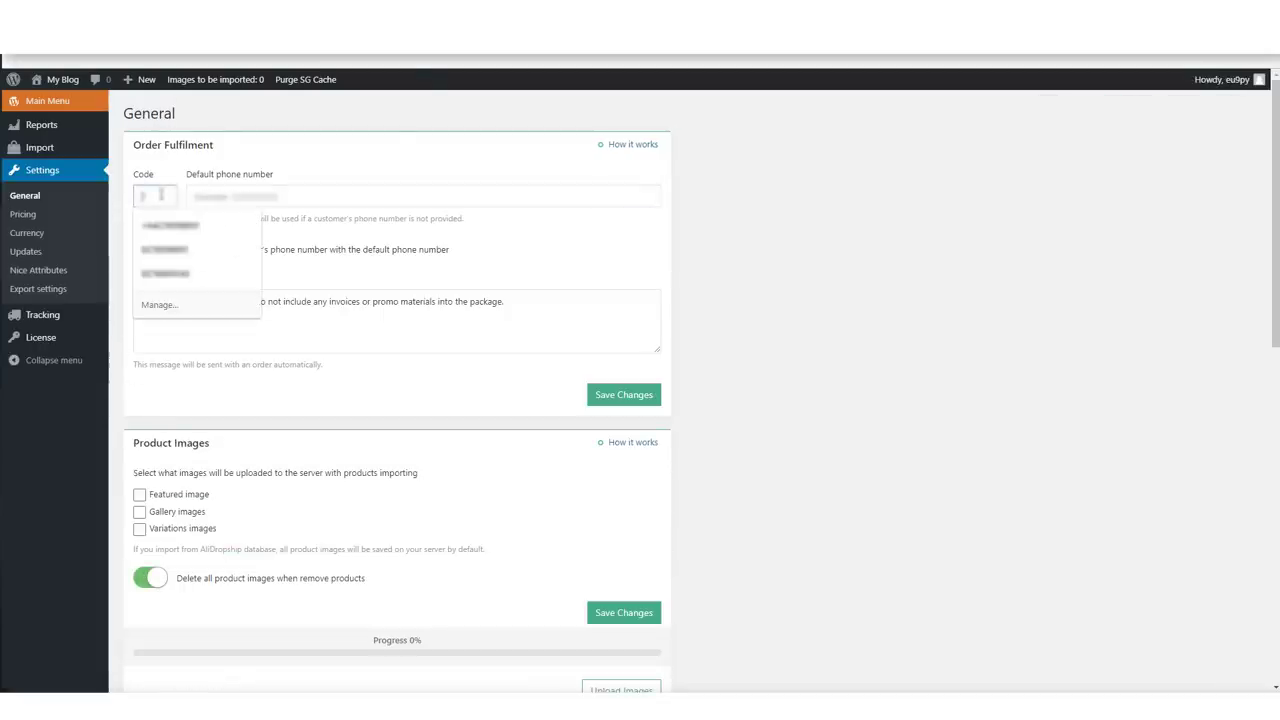
key("Down")
key("Down")
key("Return")
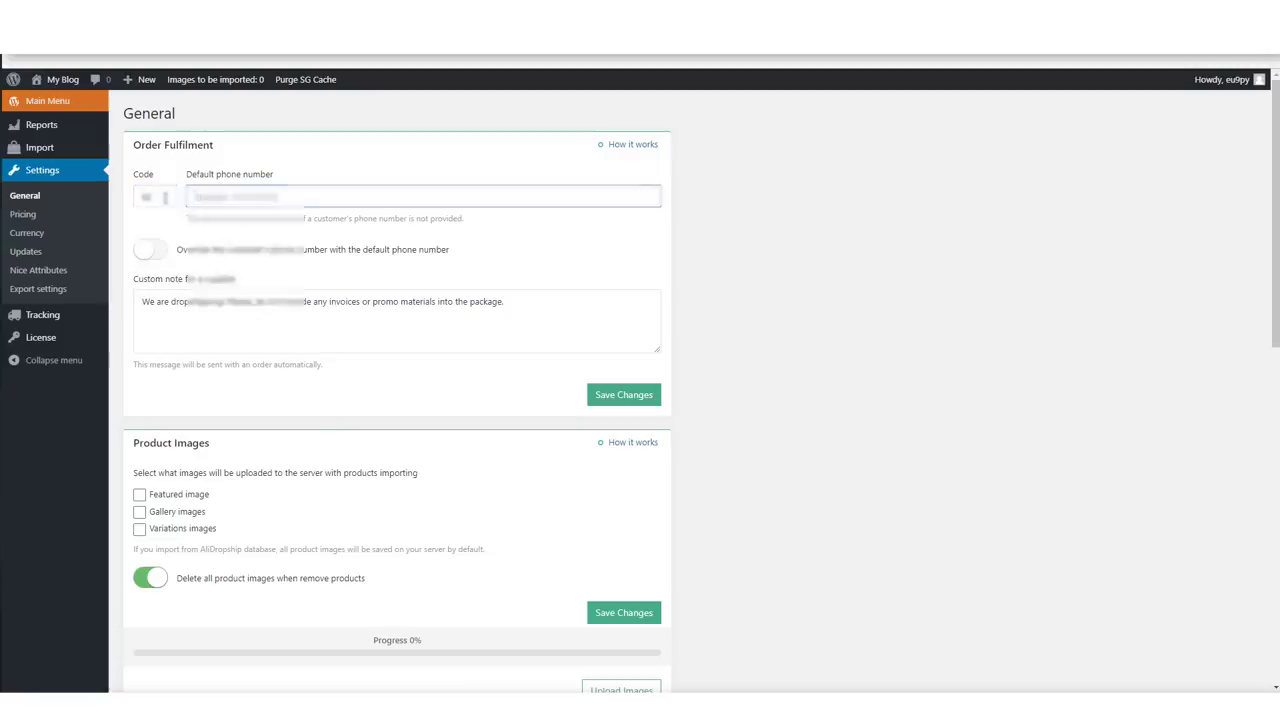
type("16")
left_click(165, 227)
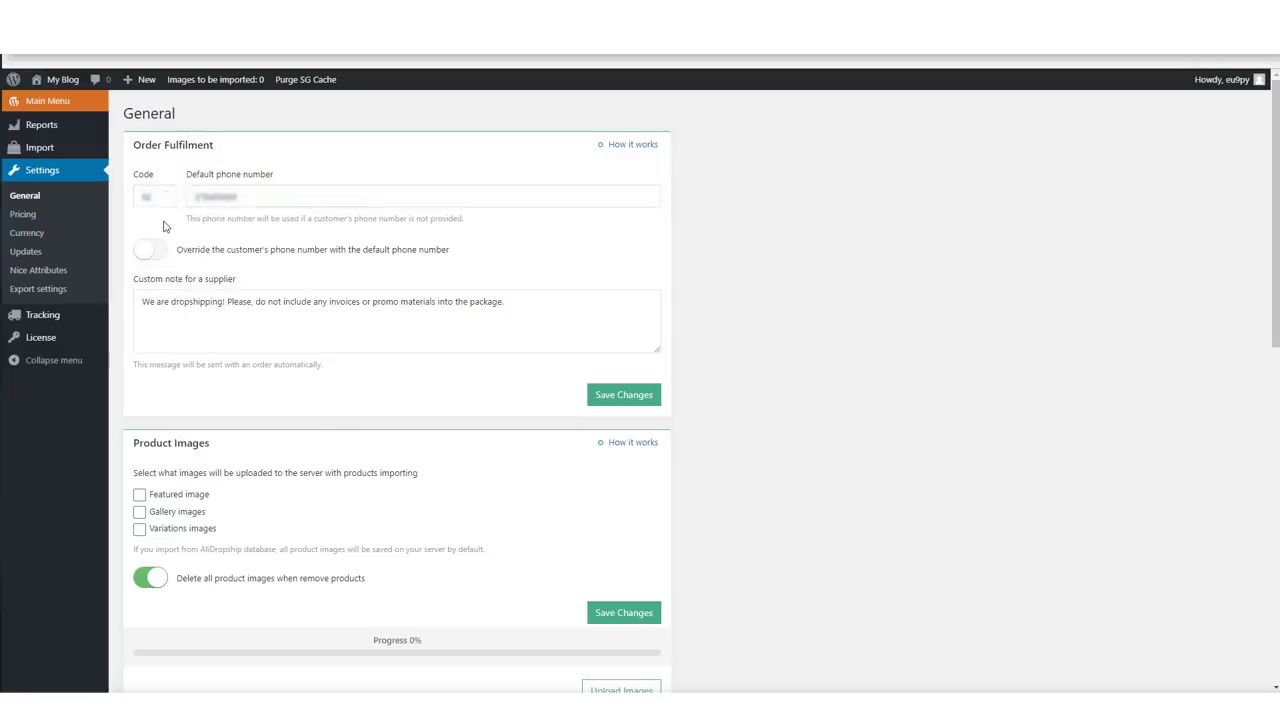
left_click(155, 250)
left_click(605, 395)
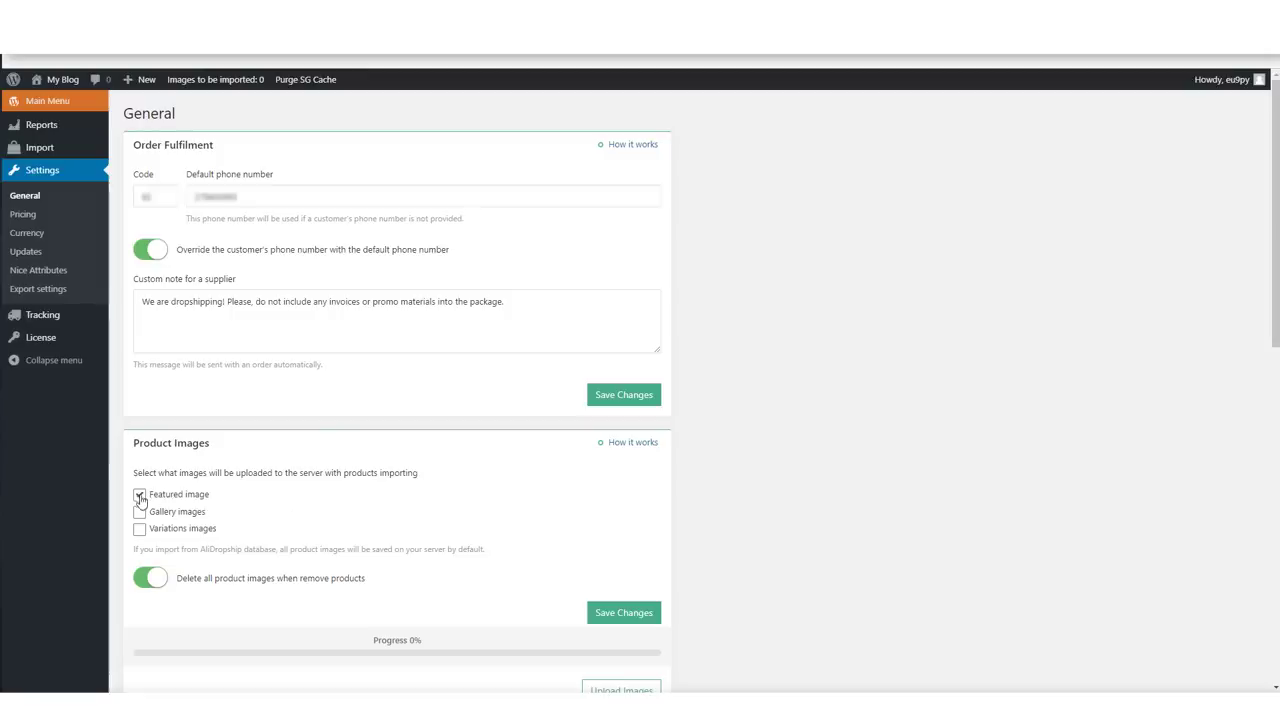
Step: Enable uploading featured, gallery and variation product images, and save
left_click(140, 526)
left_click(612, 610)
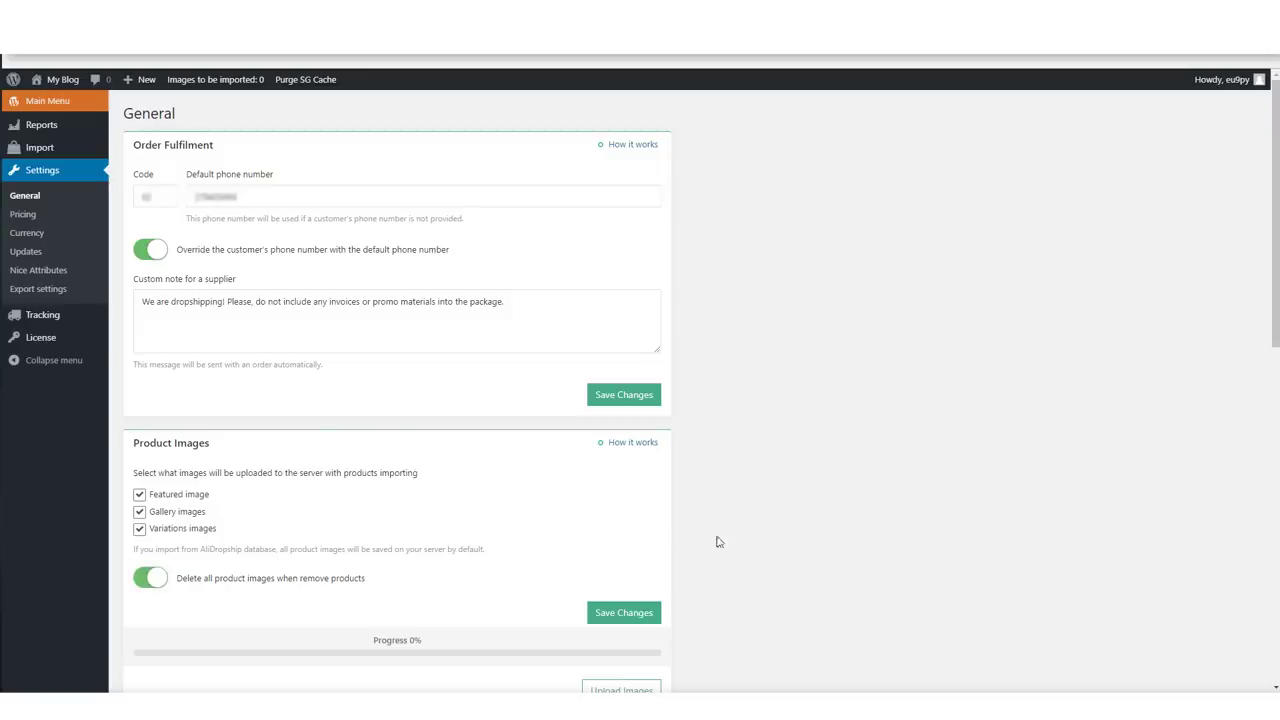
left_click(14, 254)
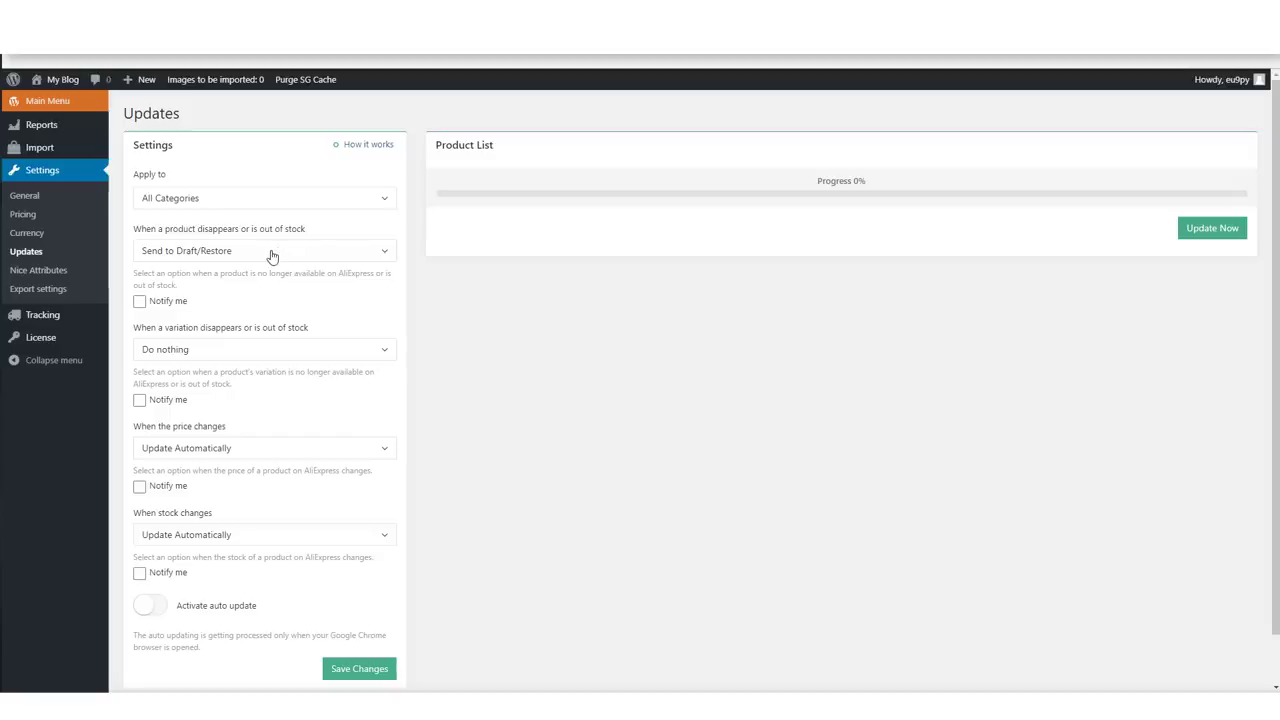
Step: Enable out-of-stock and variation notifications and set vanished variations to zero quantity
left_click(140, 301)
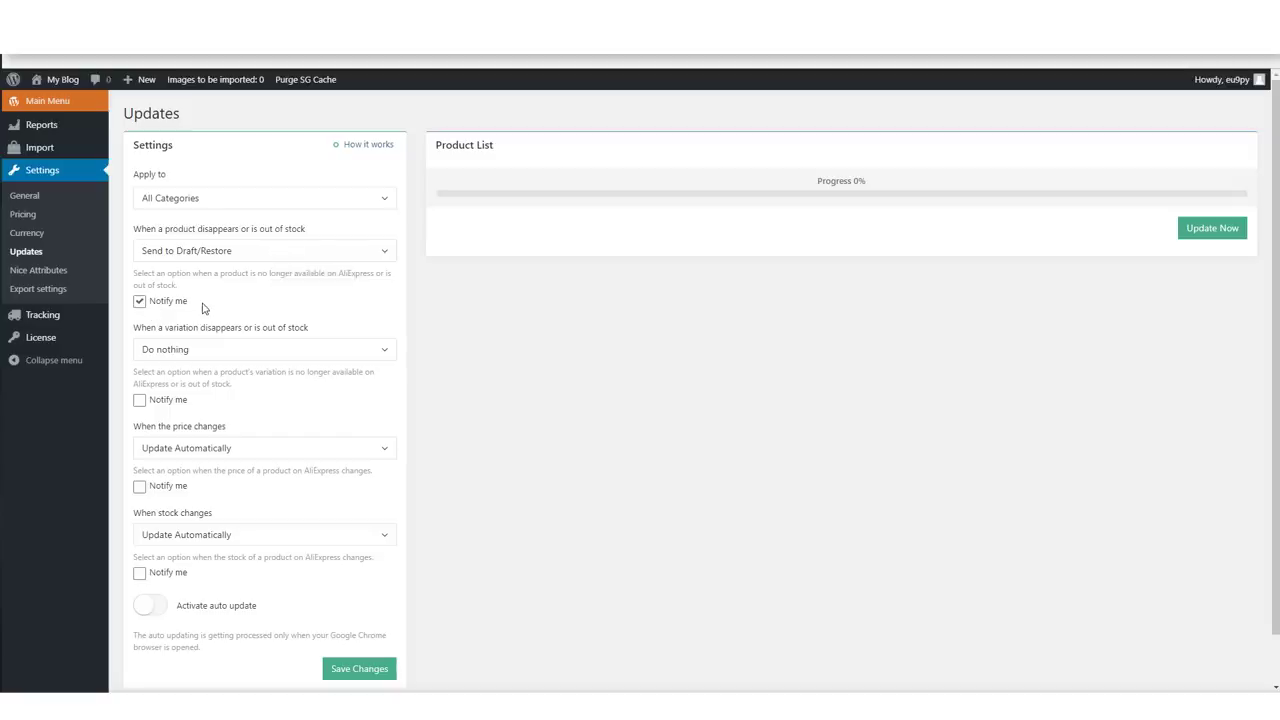
left_click(280, 359)
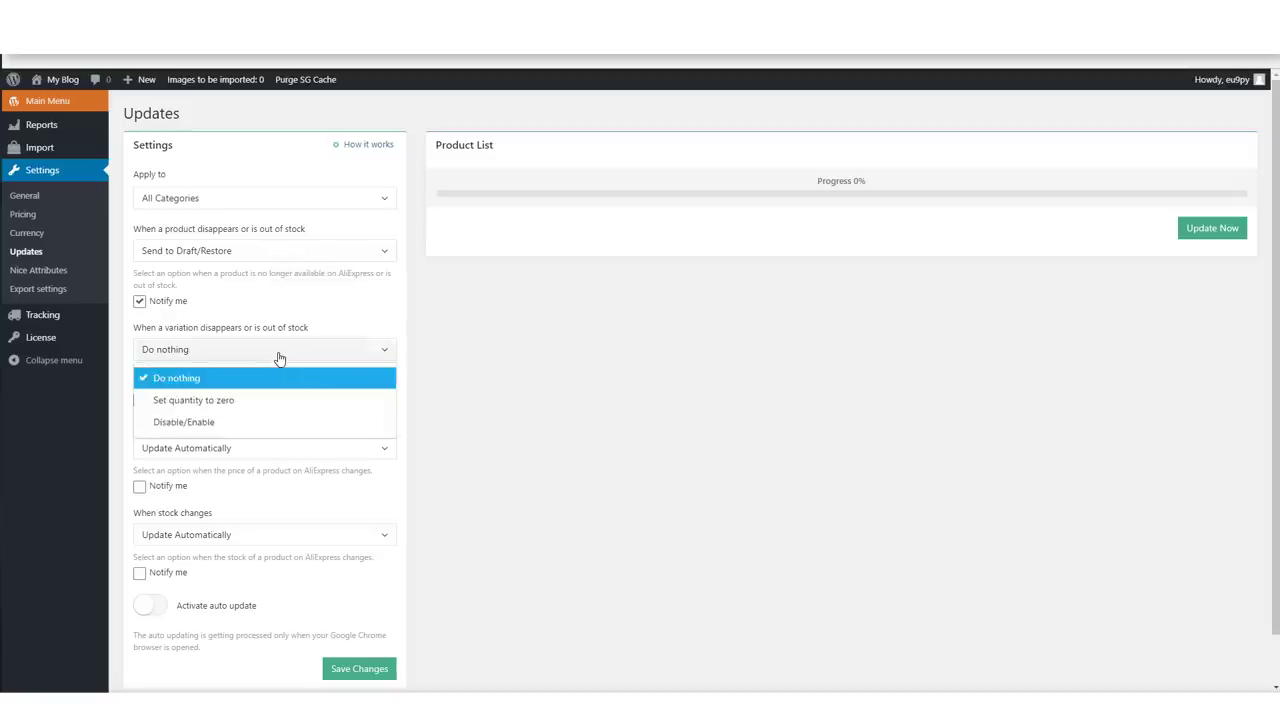
left_click(248, 406)
left_click(140, 401)
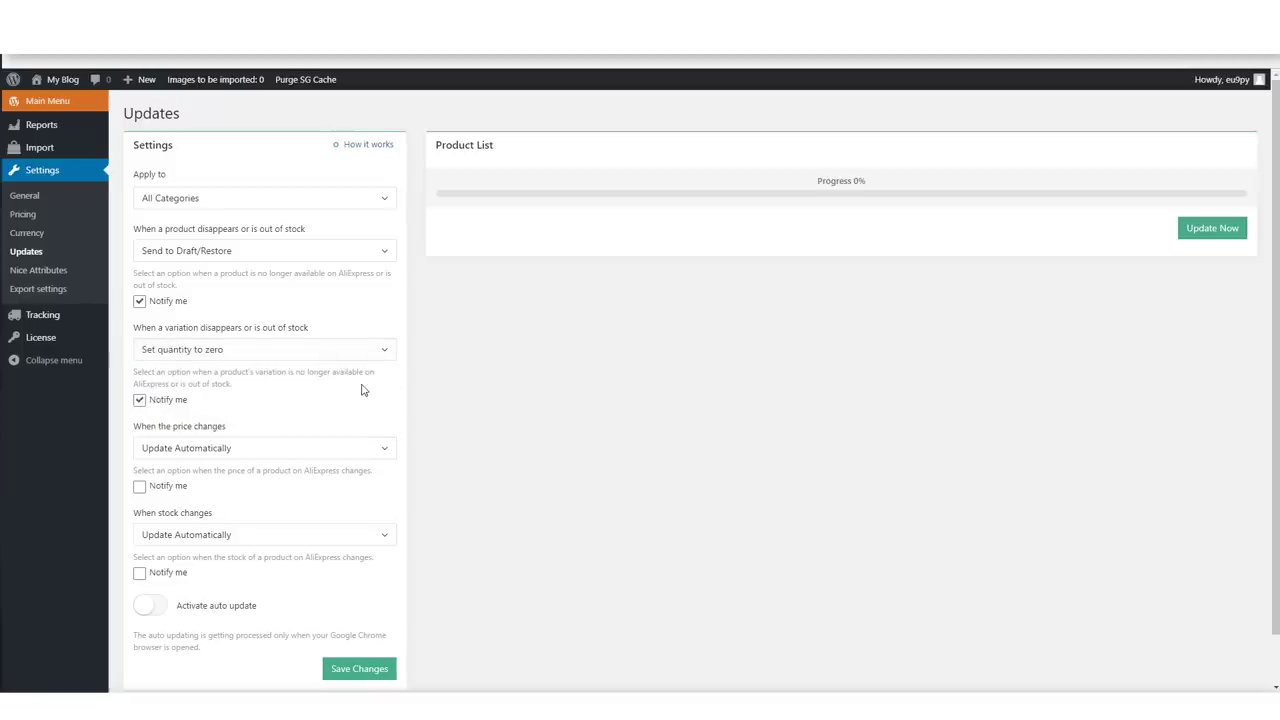
scroll(363, 390, "down", 1)
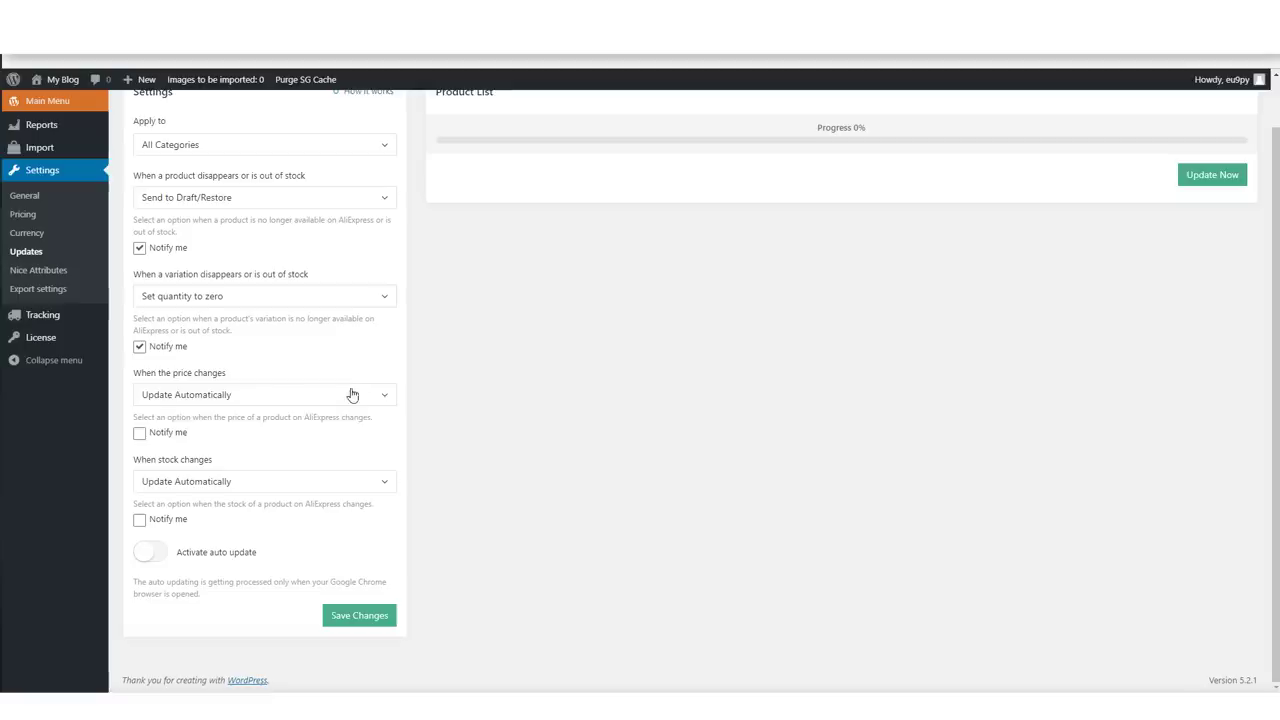
Step: Set price changes to 'Do nothing' with notification, enable auto update, and save
left_click(288, 401)
left_click(247, 423)
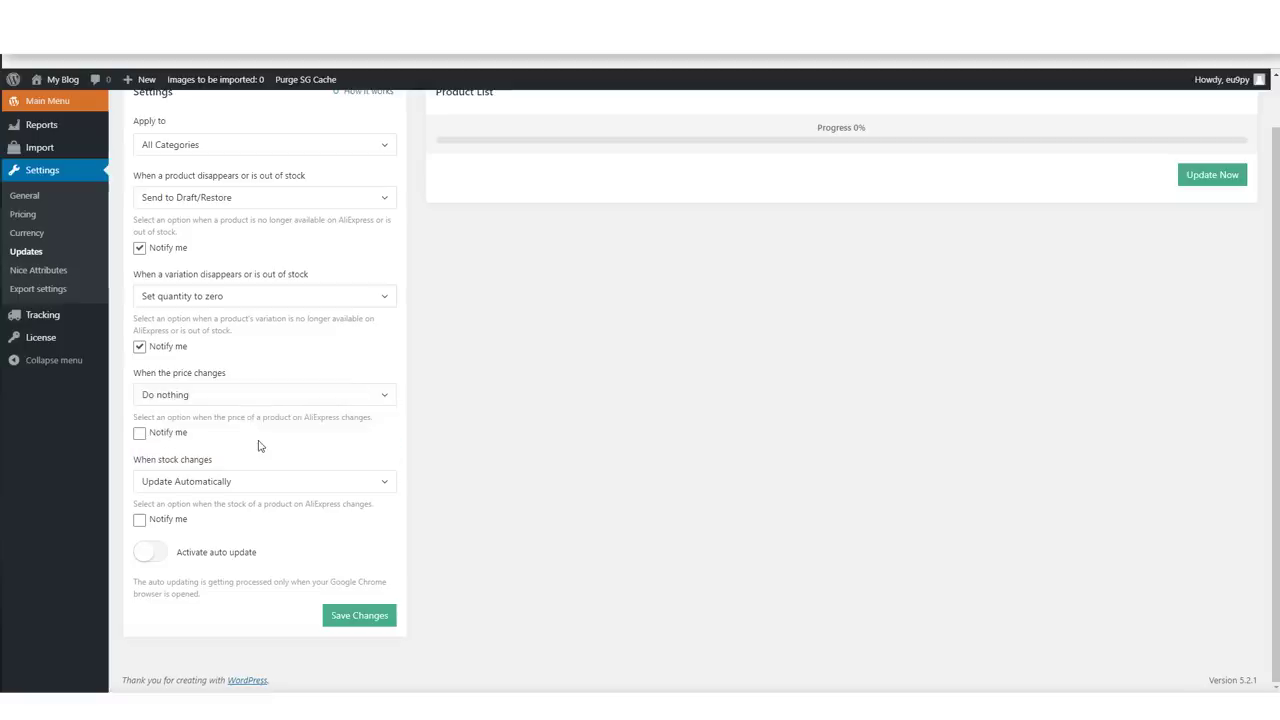
left_click(140, 438)
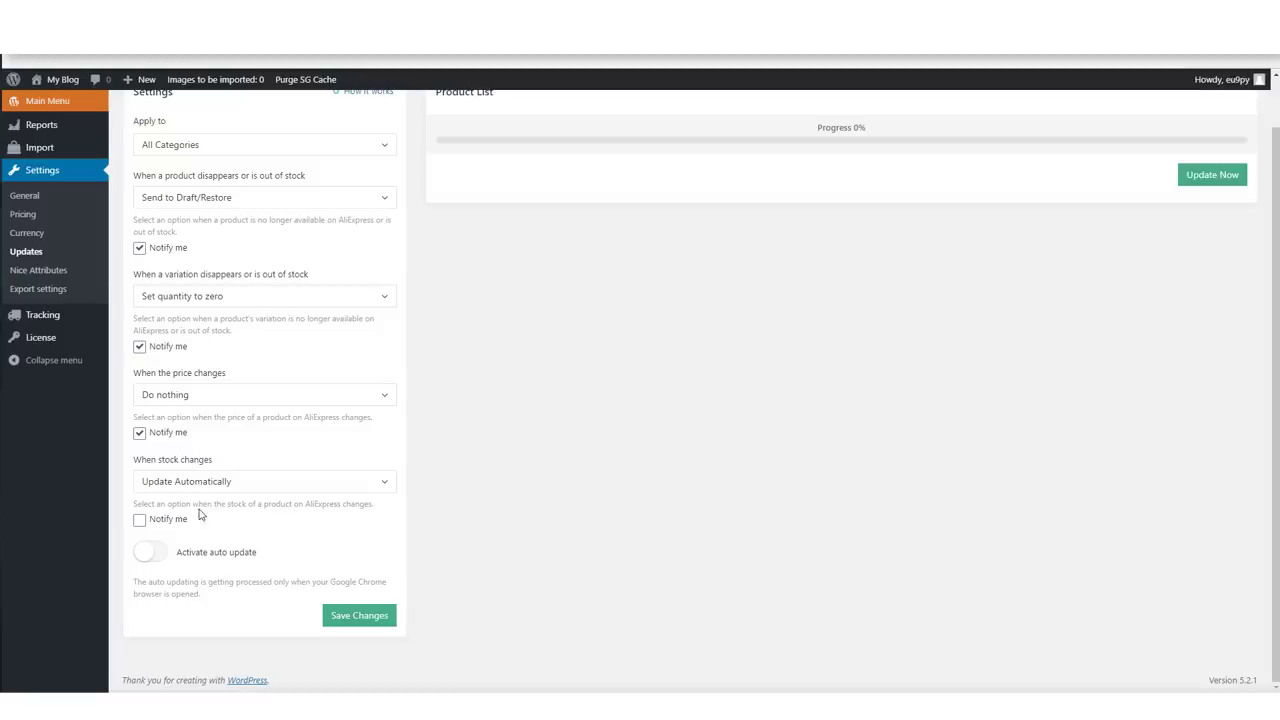
left_click(146, 556)
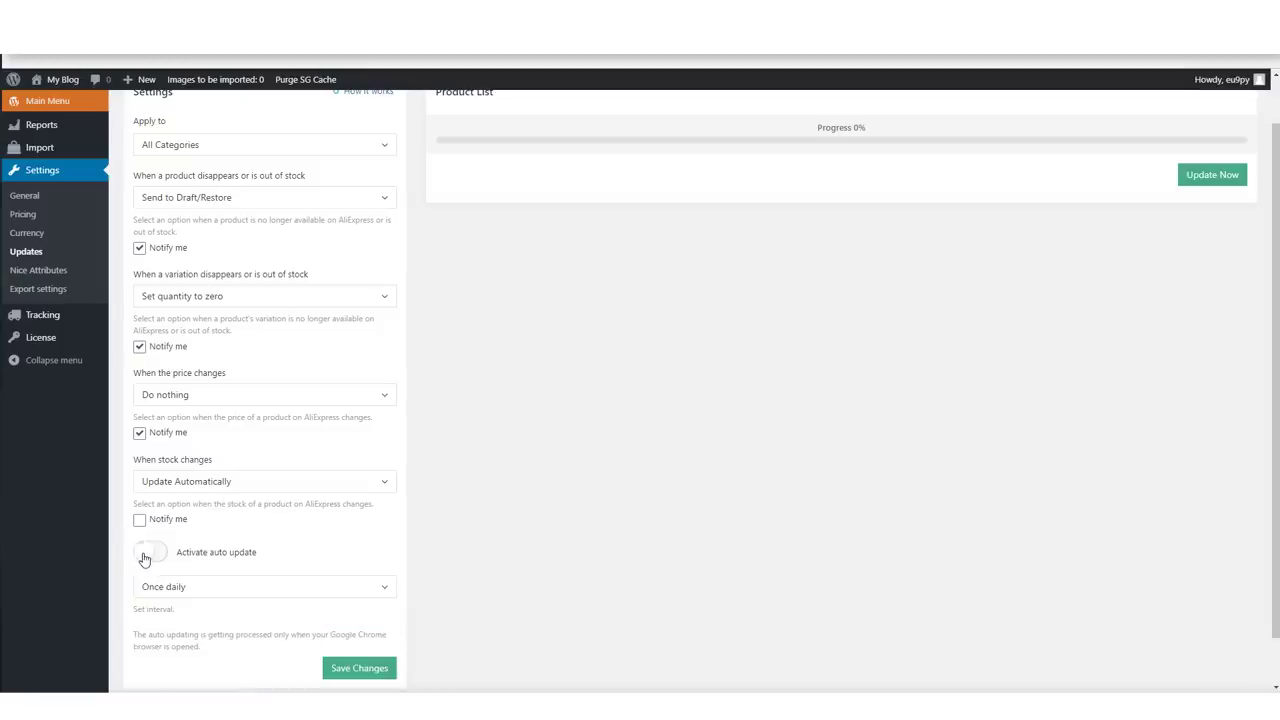
scroll(492, 540, "down", 1)
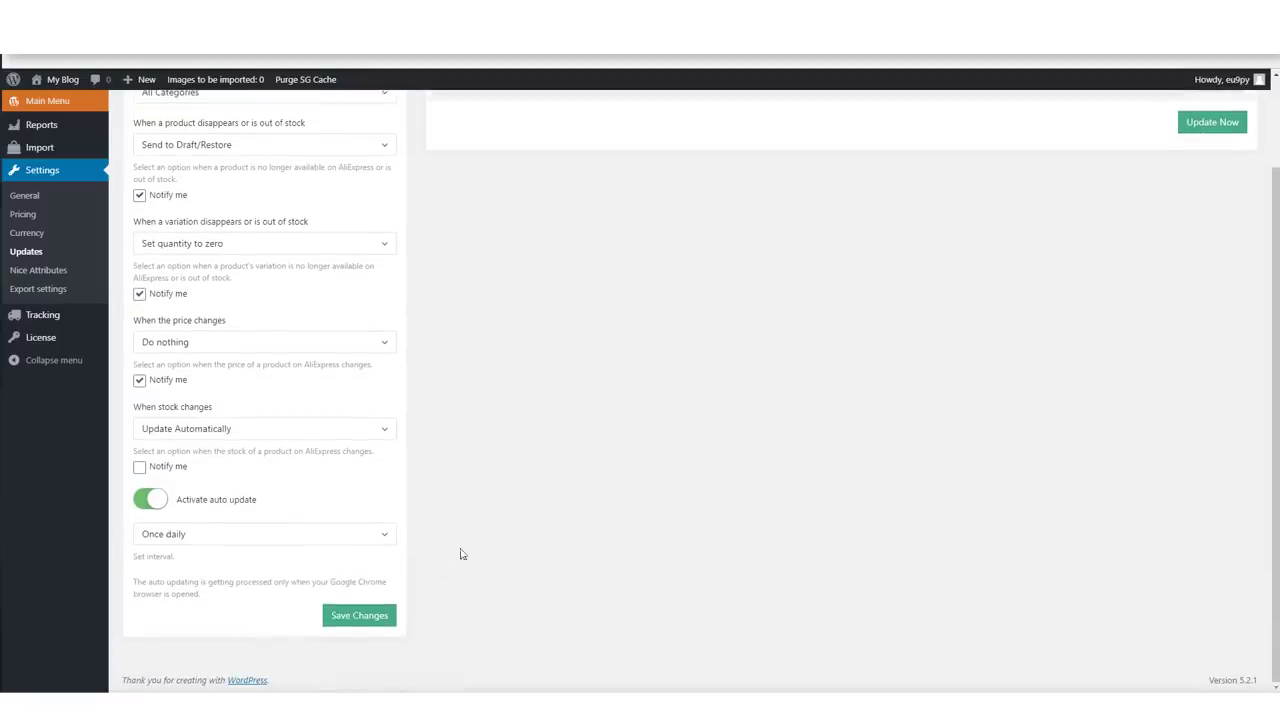
left_click(347, 618)
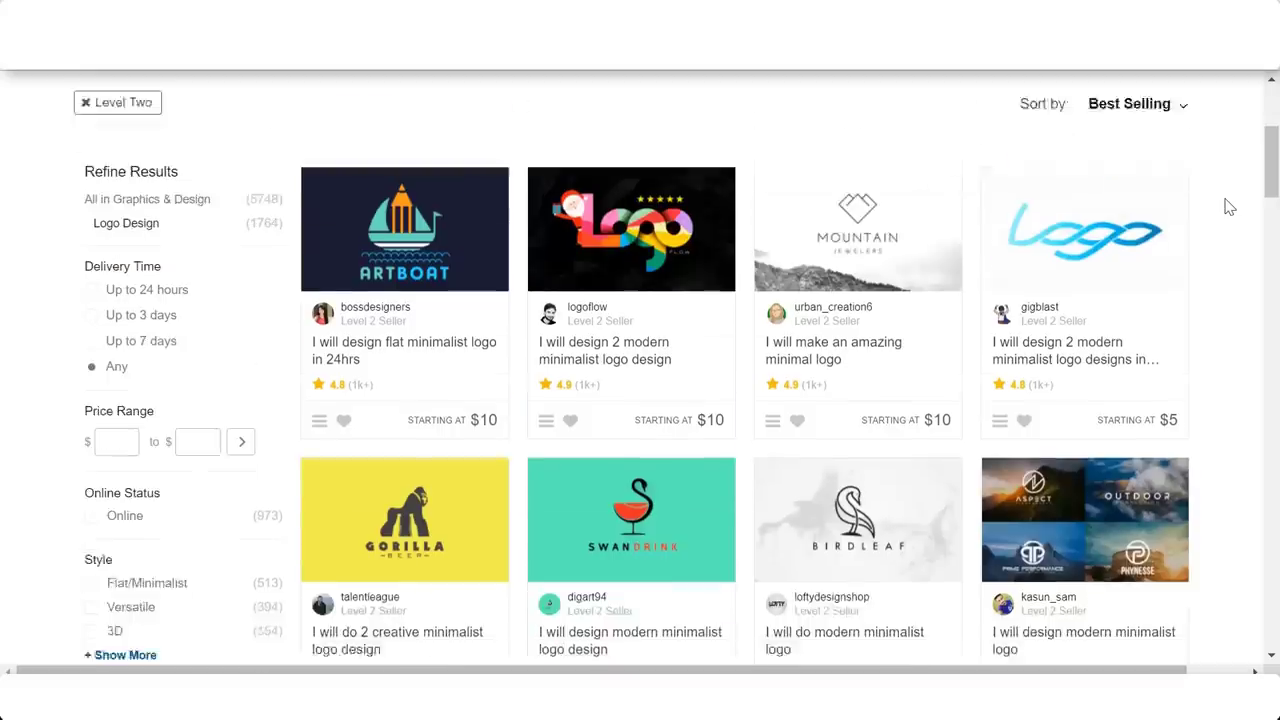
scroll(1230, 207, "down", 1)
scroll(1230, 207, "down", 1)
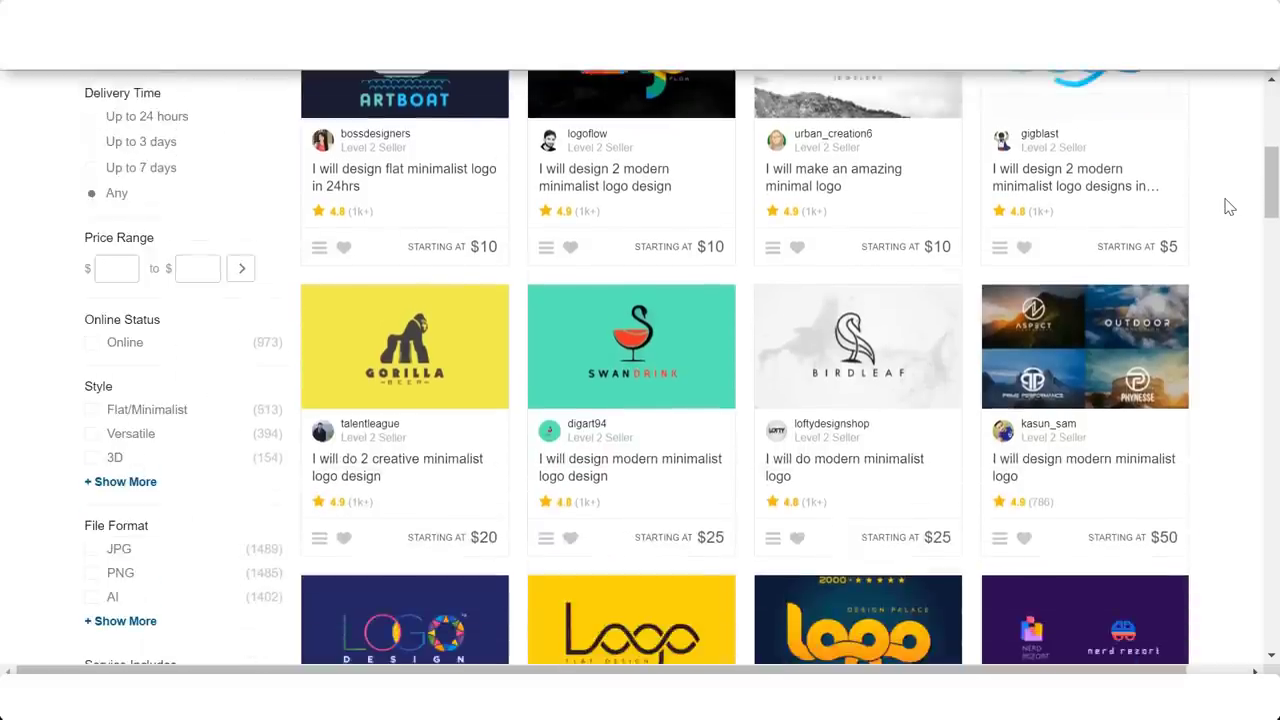
scroll(1230, 207, "down", 2)
scroll(1230, 207, "down", 1)
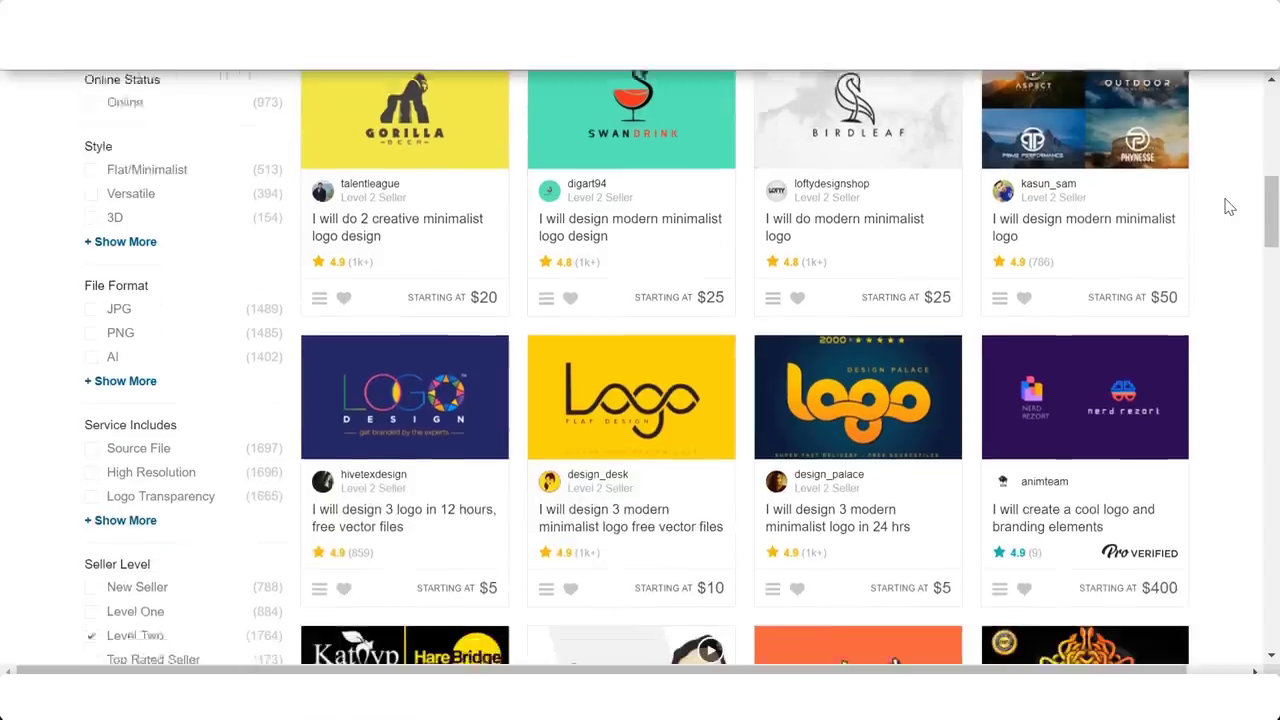
scroll(1230, 207, "down", 3)
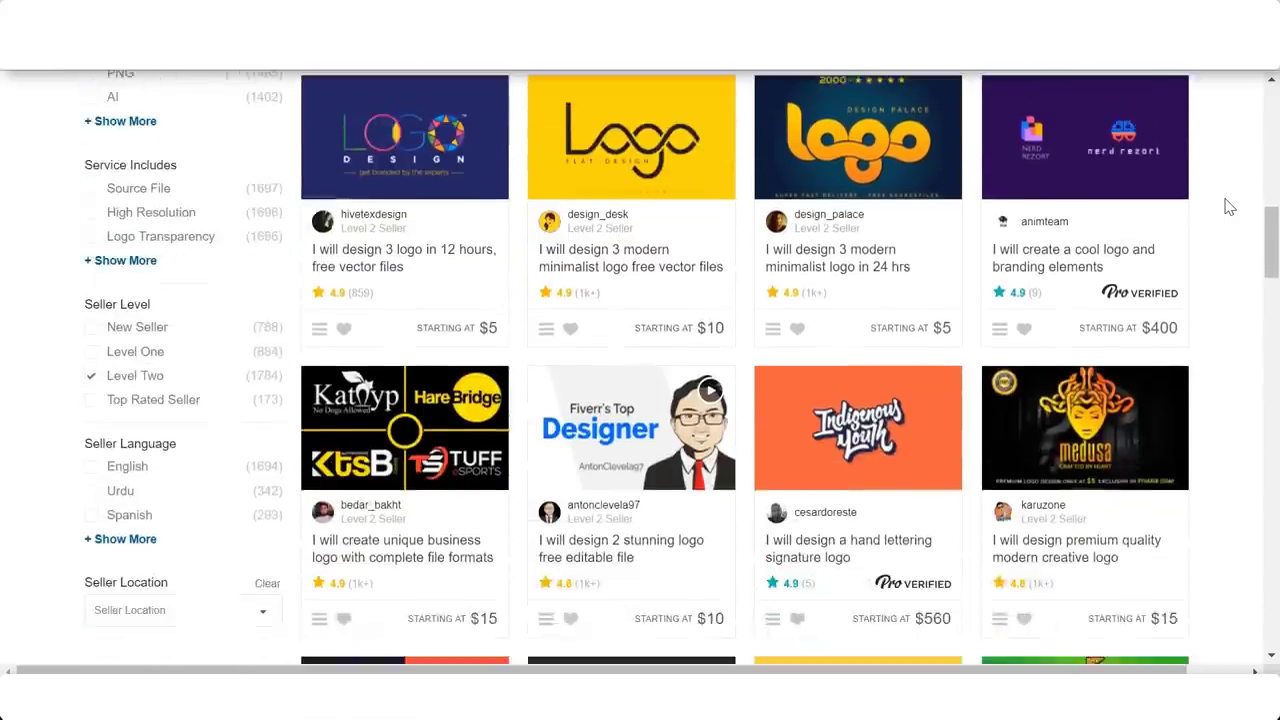
scroll(1230, 207, "down", 1)
scroll(1230, 207, "down", 1)
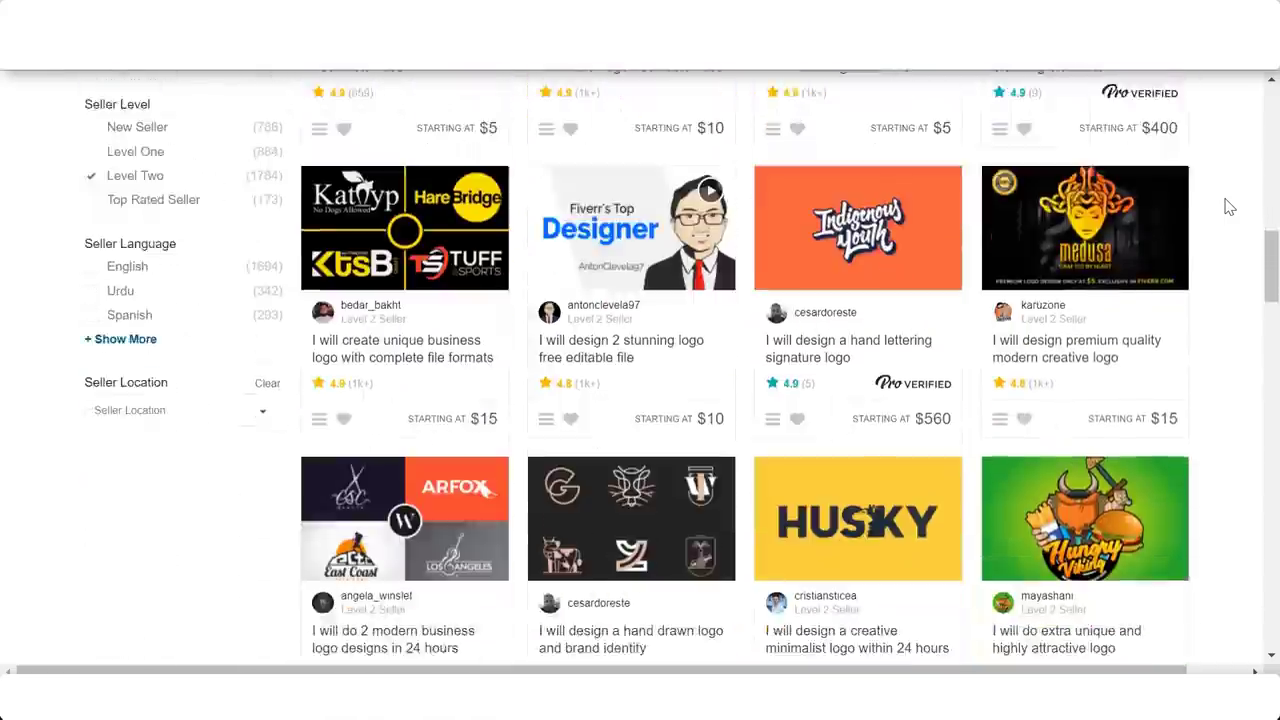
scroll(1230, 207, "down", 2)
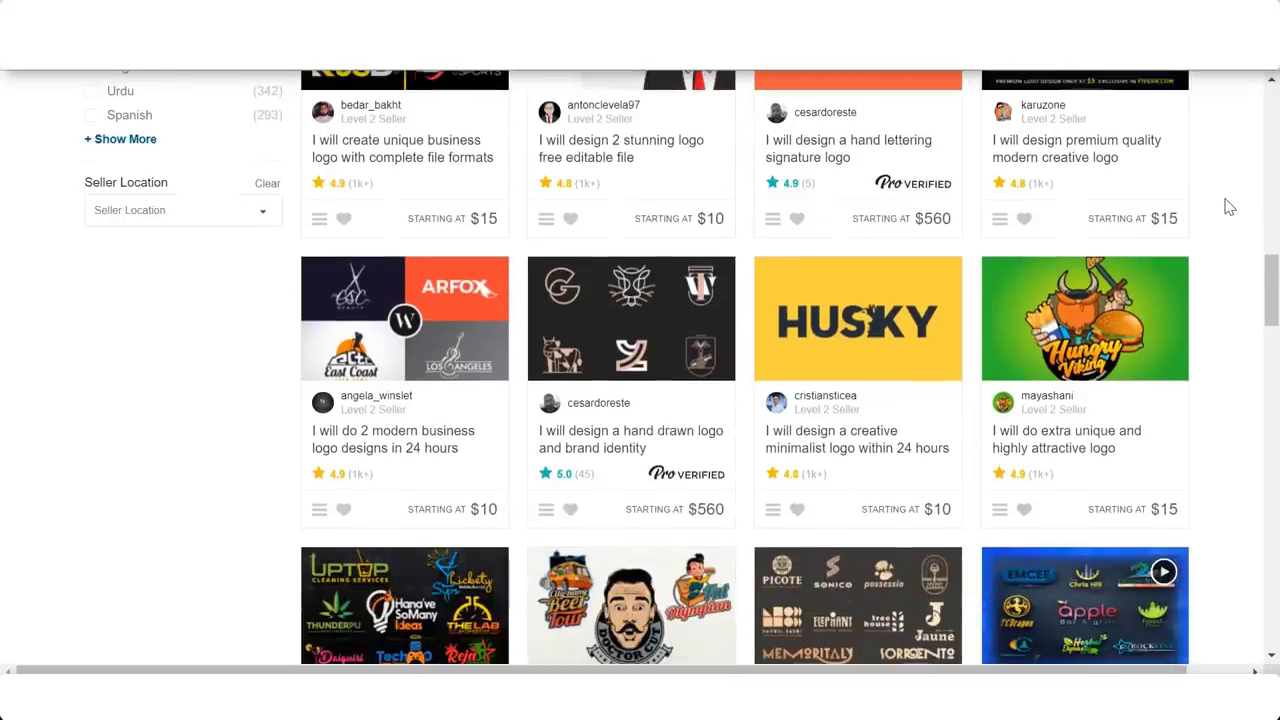
scroll(1230, 207, "down", 1)
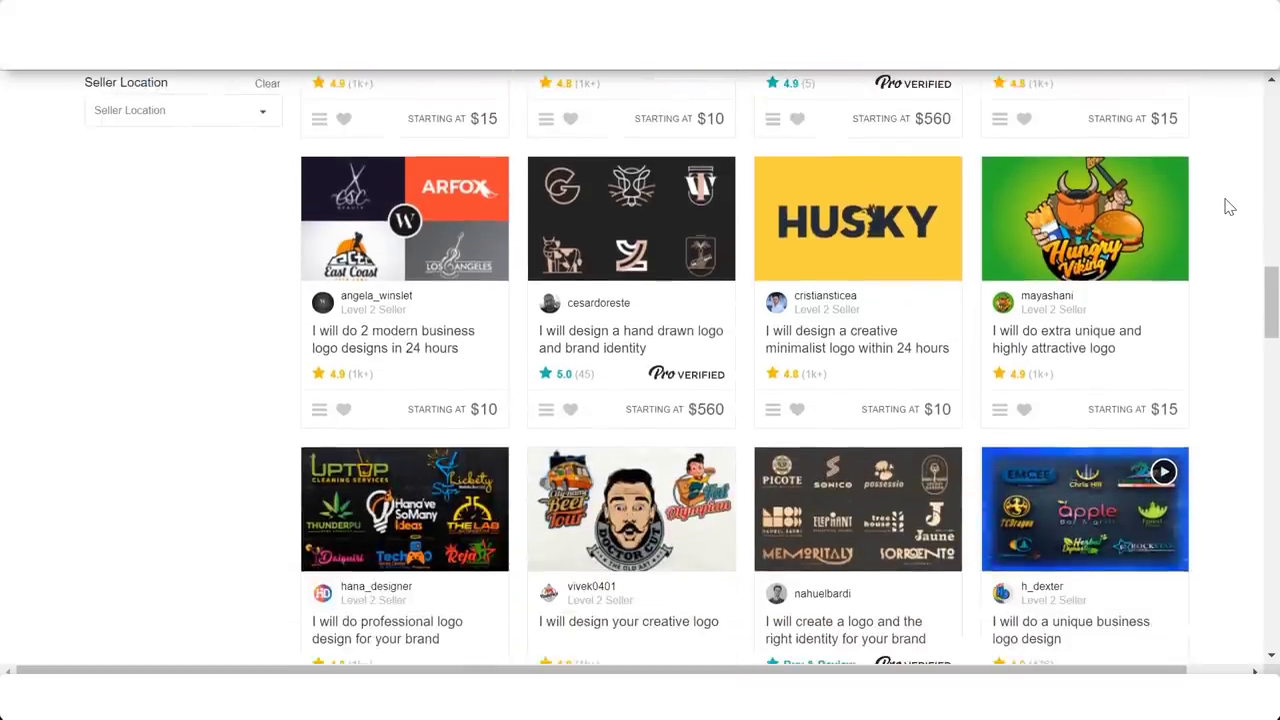
scroll(1230, 207, "down", 1)
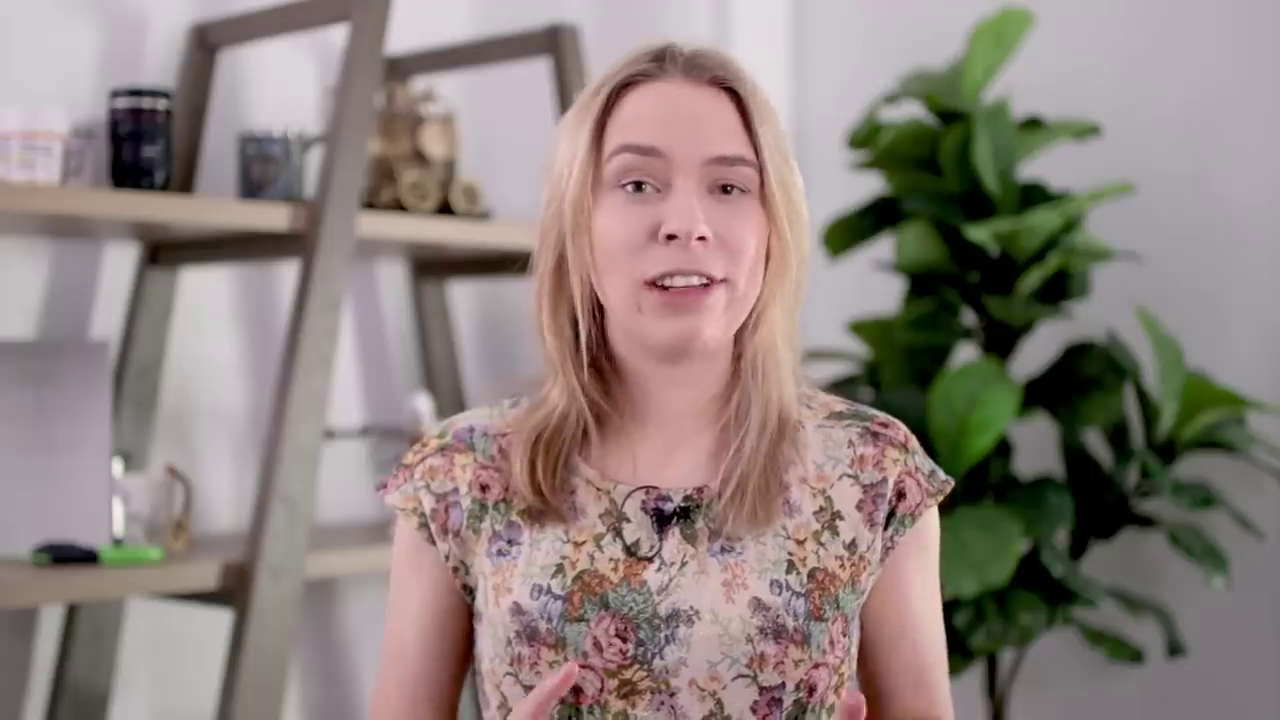
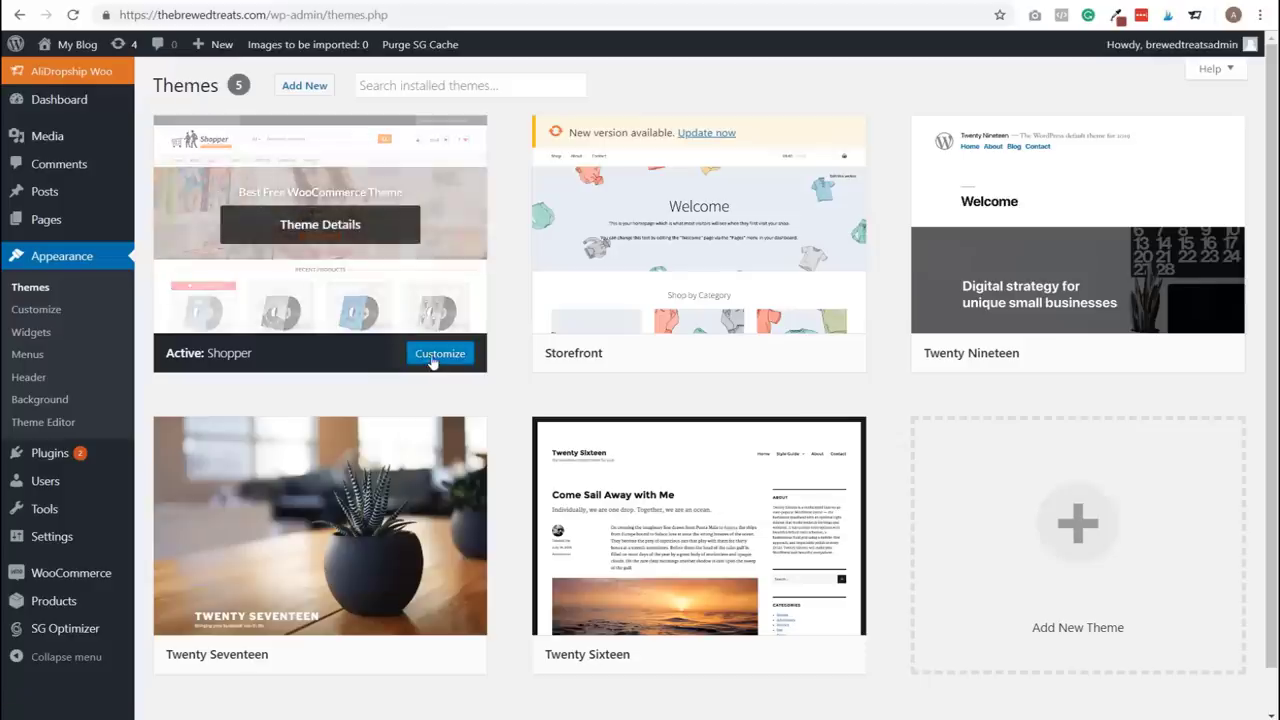
Step: Launch the Customizer from the active Shopper theme card on the Themes page
left_click(455, 358)
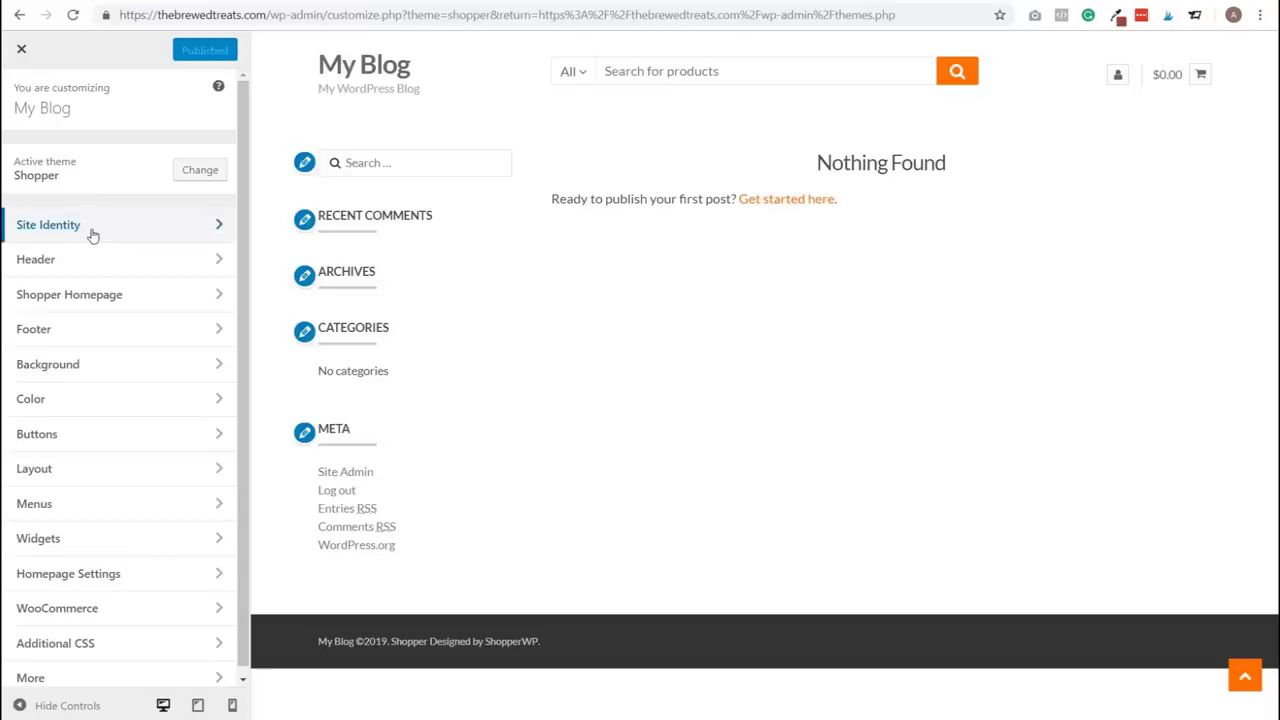
Step: Upload the Brewed Treats Logo image and set it as the site logo, keeping the default crop
left_click(92, 228)
left_click(50, 218)
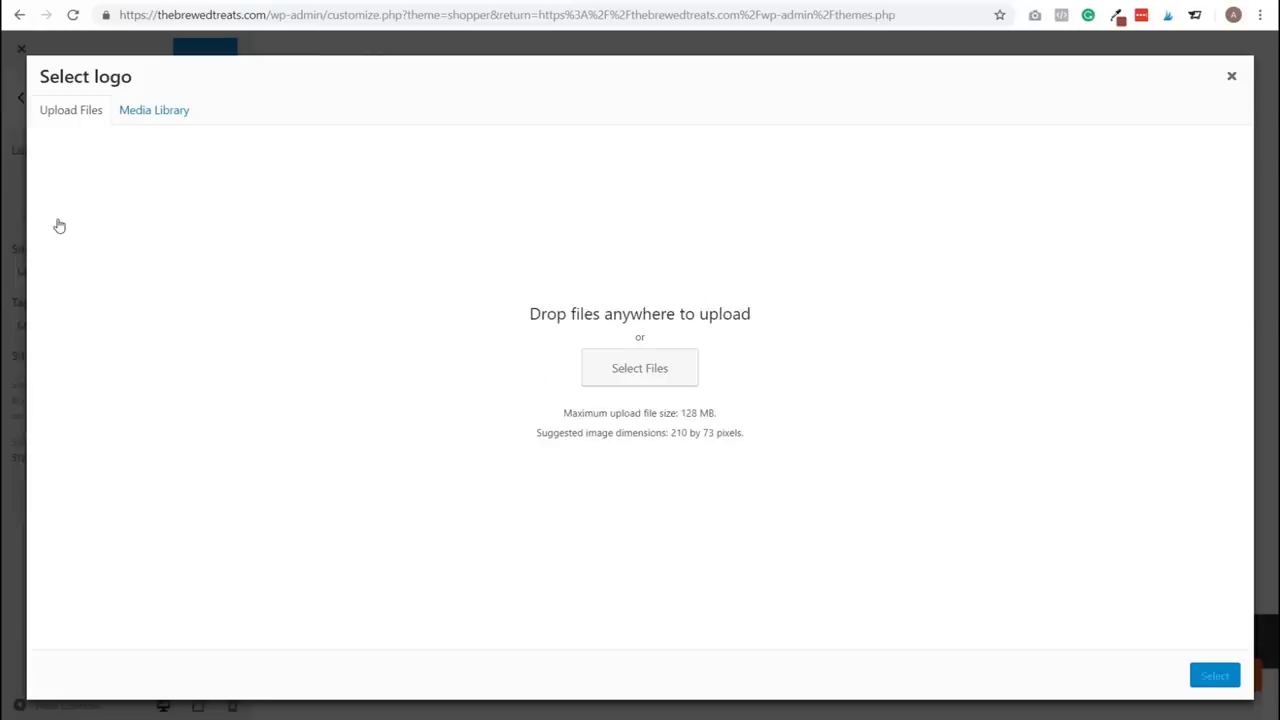
left_click(618, 378)
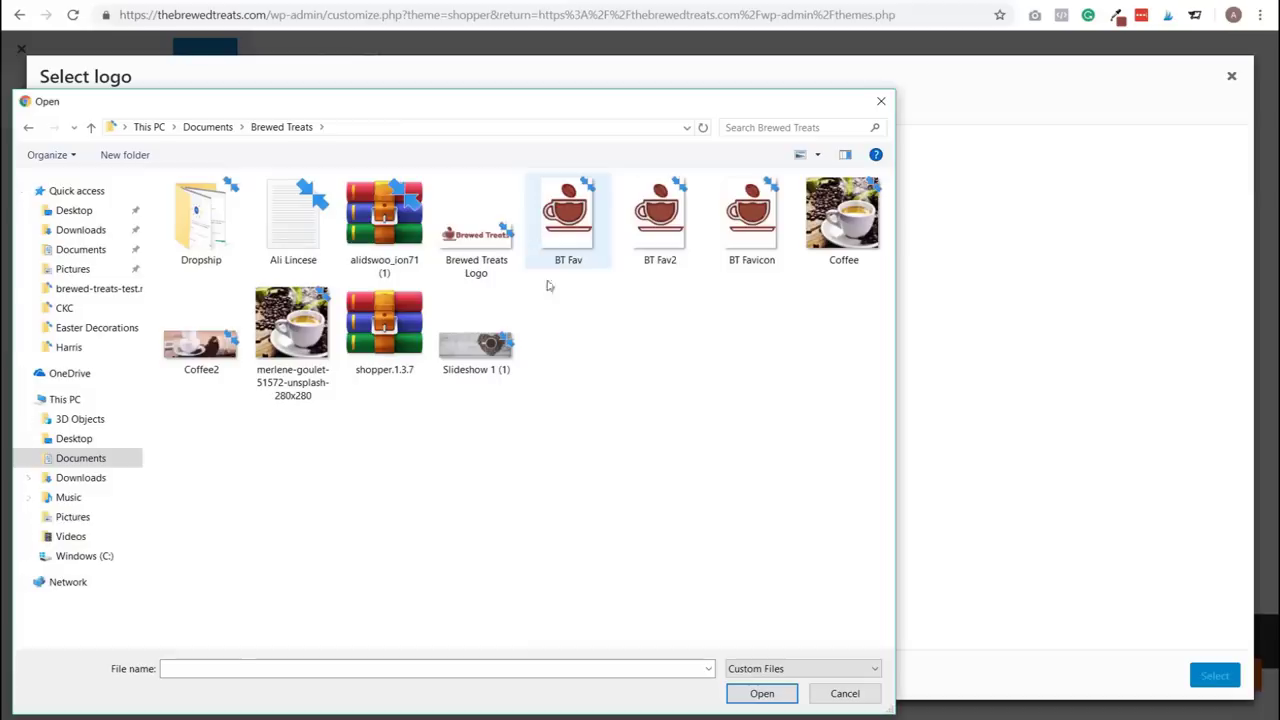
left_click(477, 245)
left_click(757, 694)
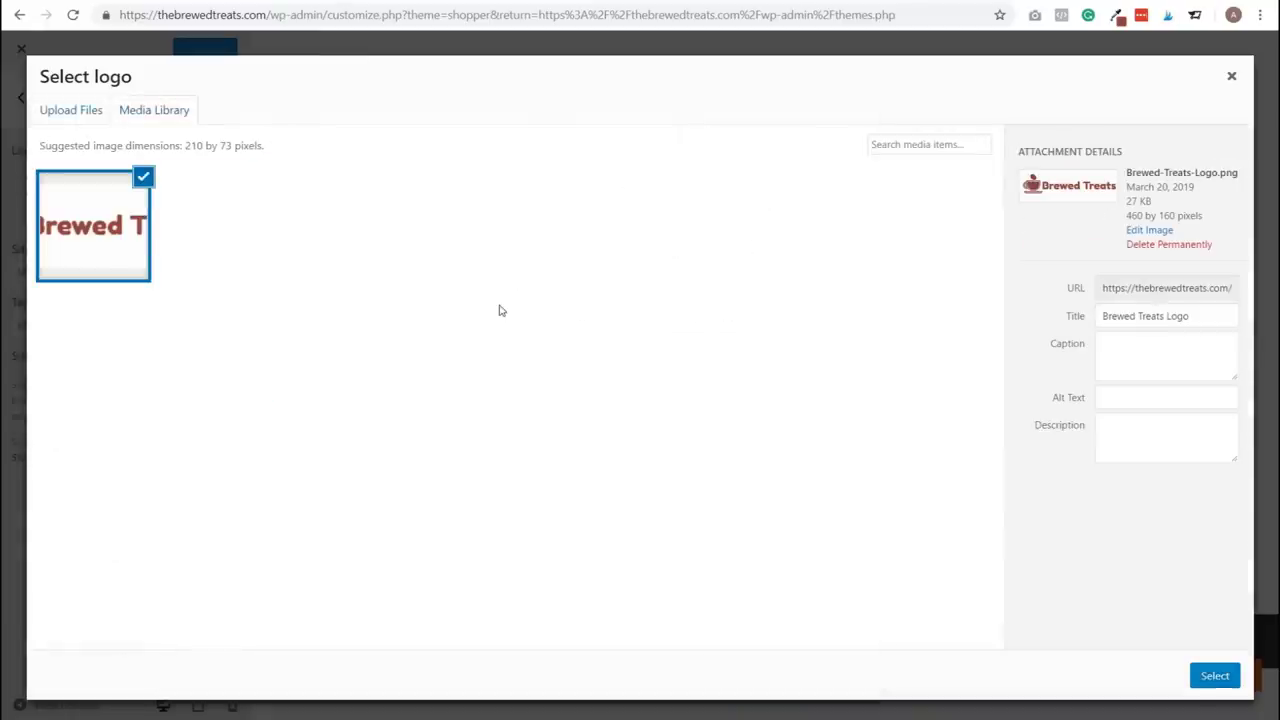
left_click(1215, 676)
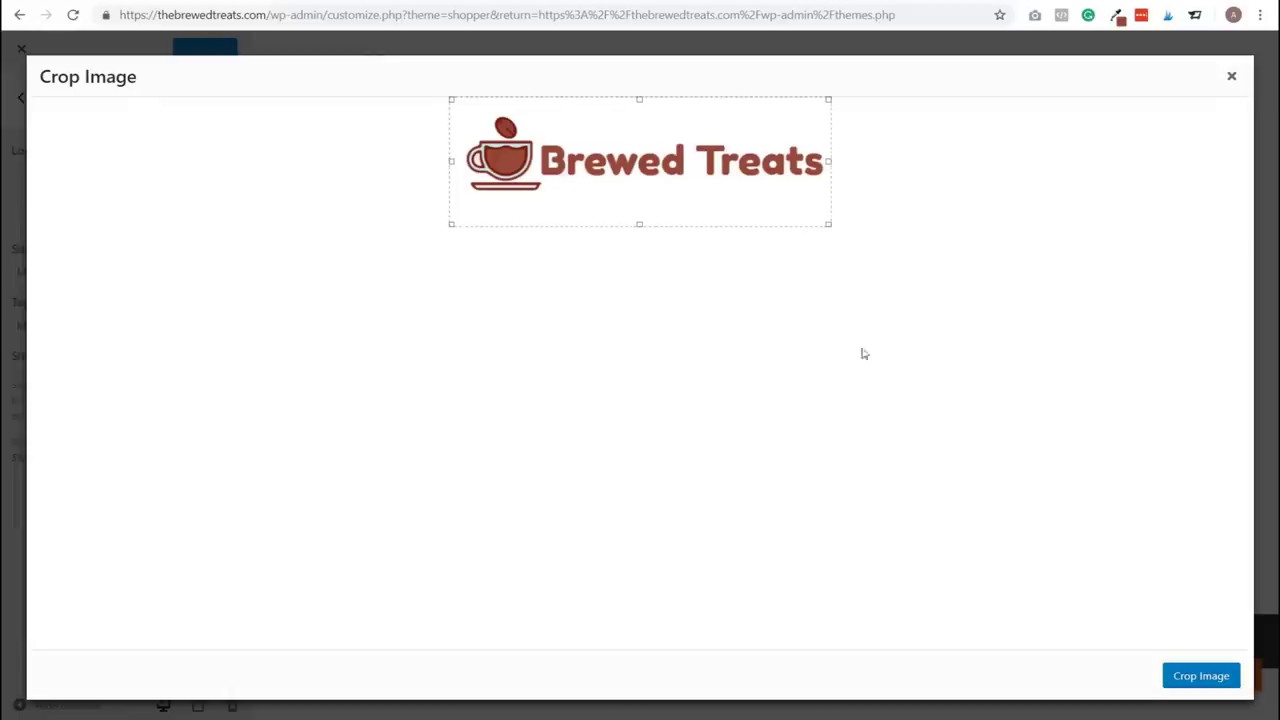
left_click(1201, 676)
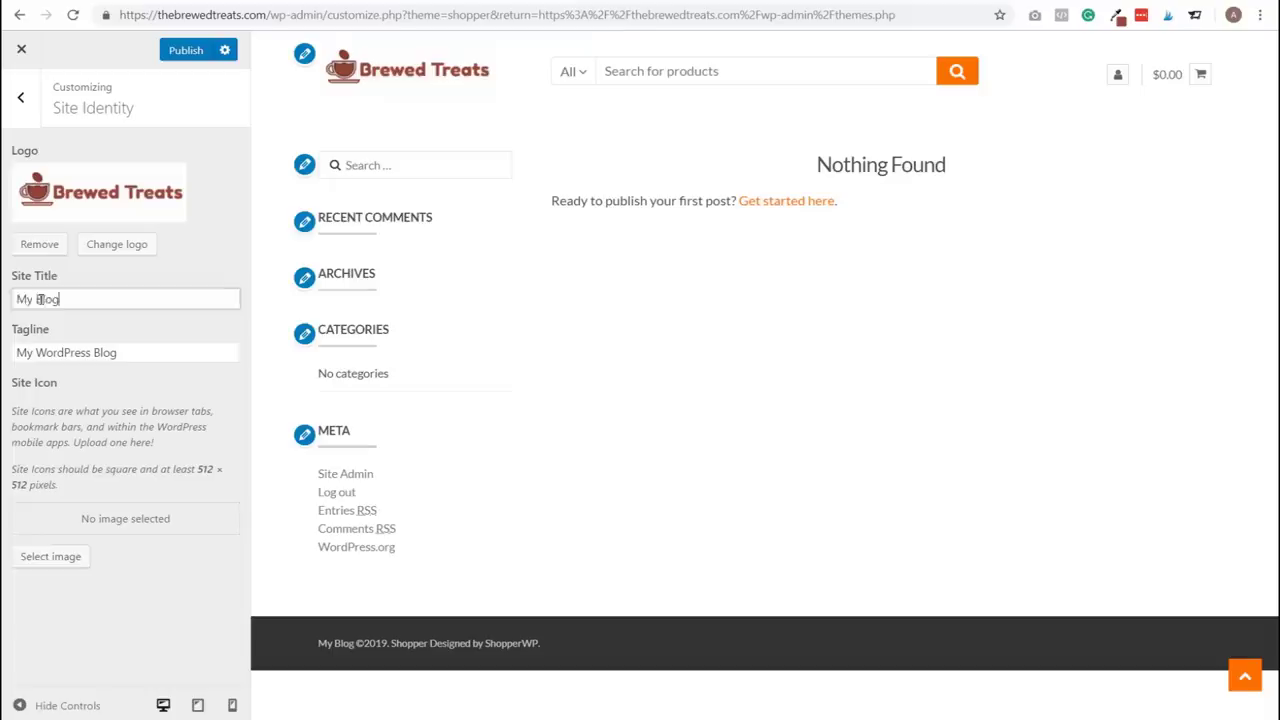
Step: Delete the site title 'My Blog' and the tagline 'My WordPress Blog'
left_click_drag(60, 299, 4, 307)
key("BackSpace")
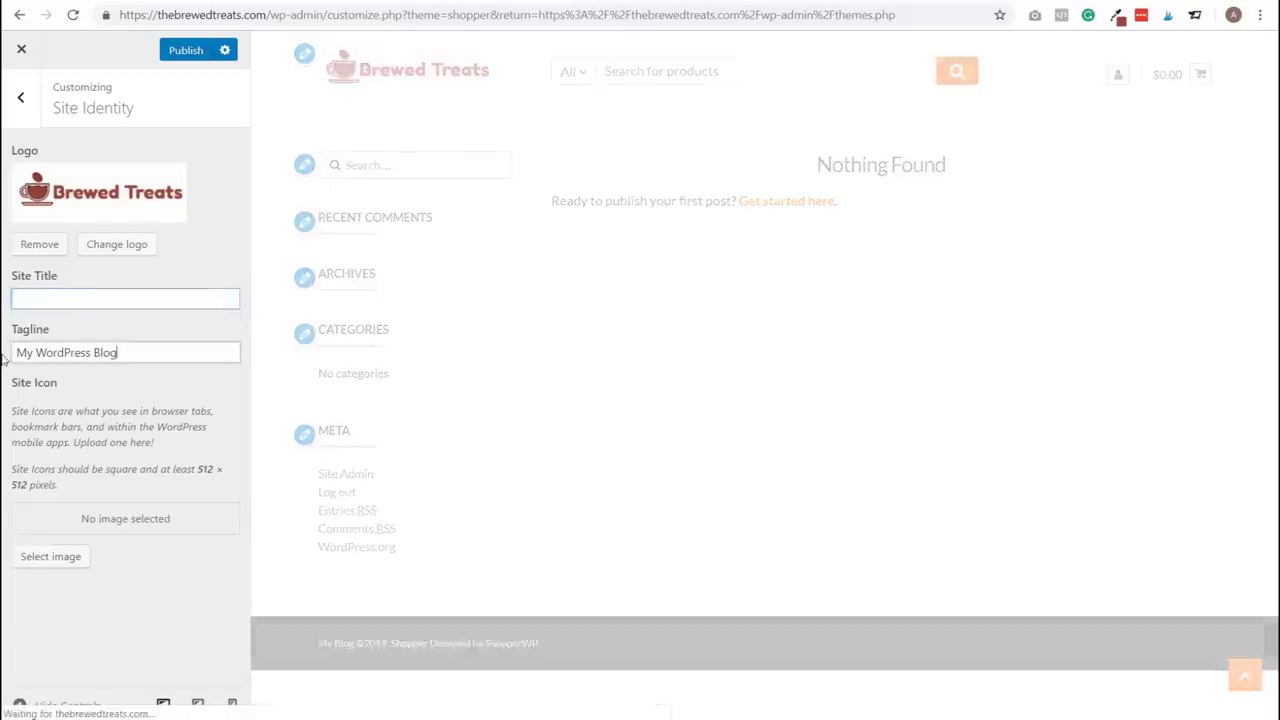
triple_click(140, 345)
key("BackSpace")
left_click(24, 92)
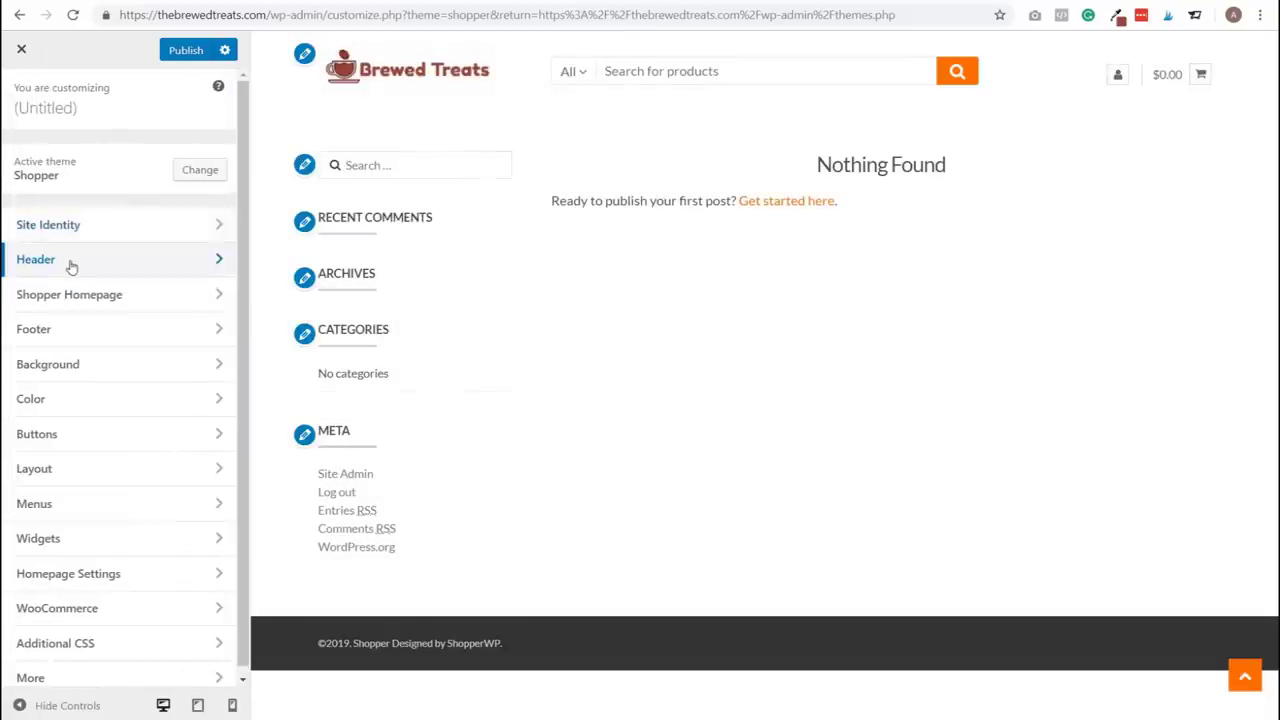
Step: Change the header link hover colour from #ff6600 to #8d4036
left_click(71, 266)
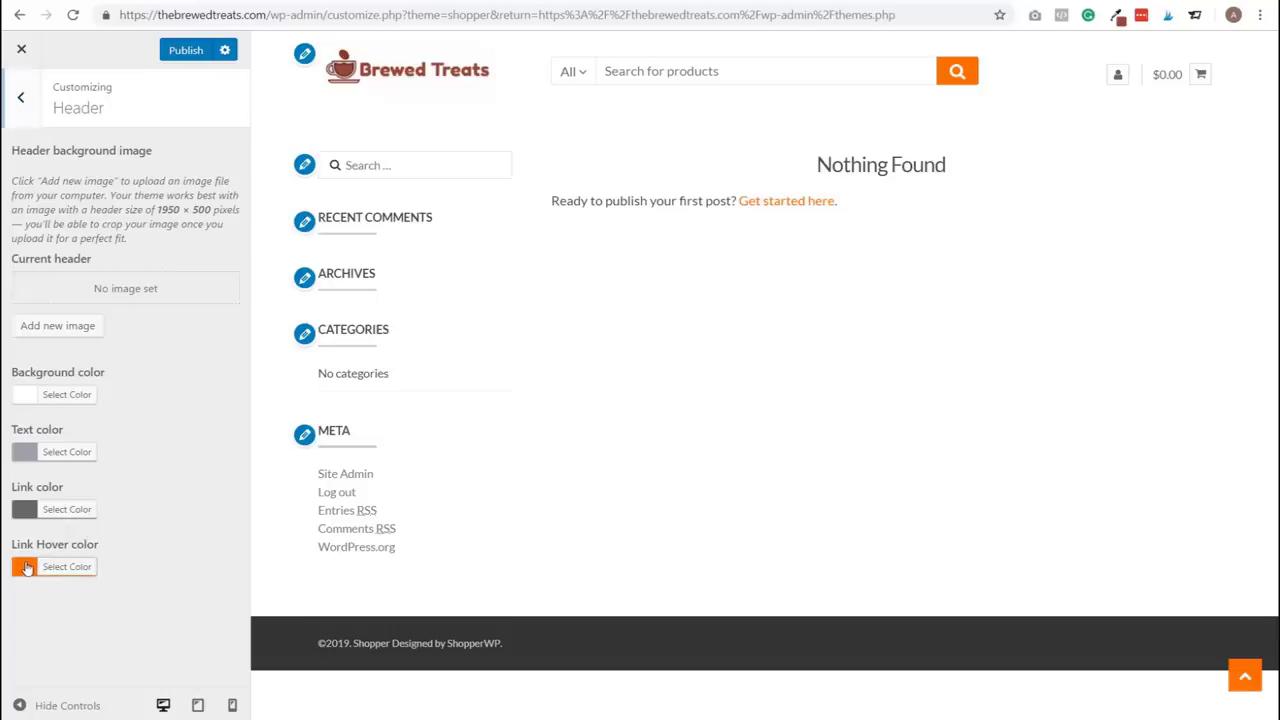
left_click(26, 567)
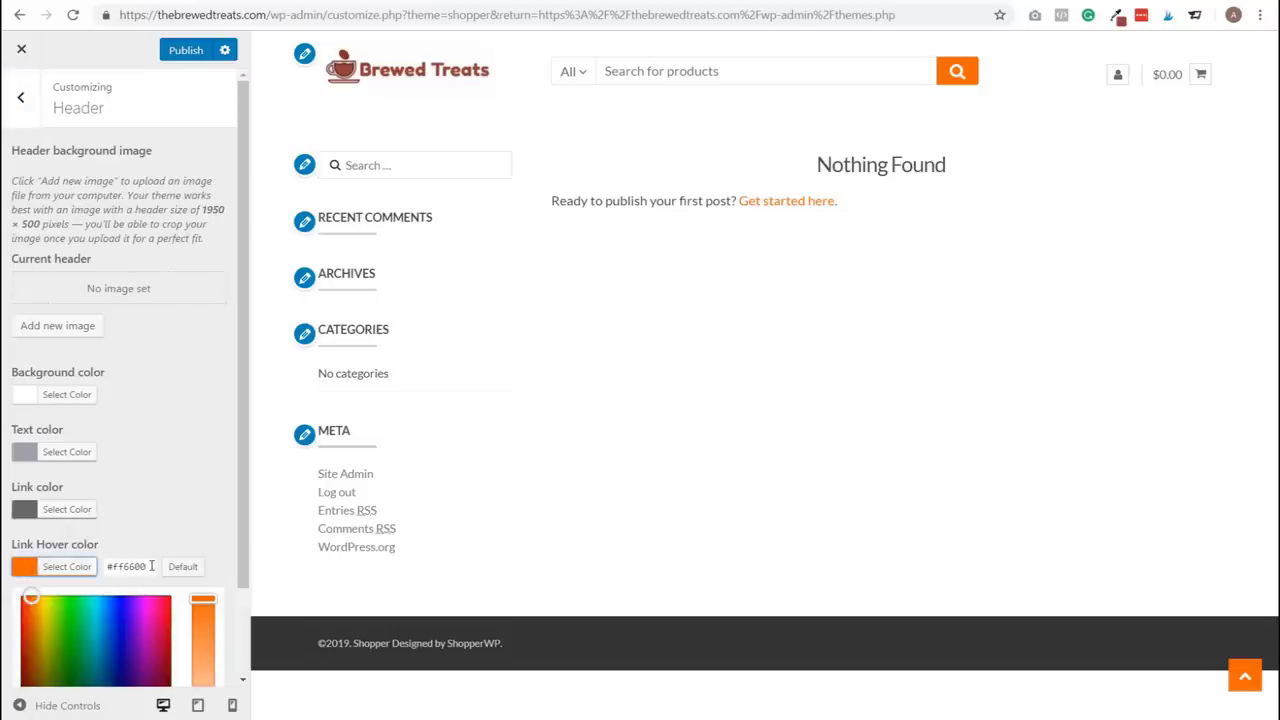
left_click_drag(151, 566, 88, 556)
key("ctrl+v")
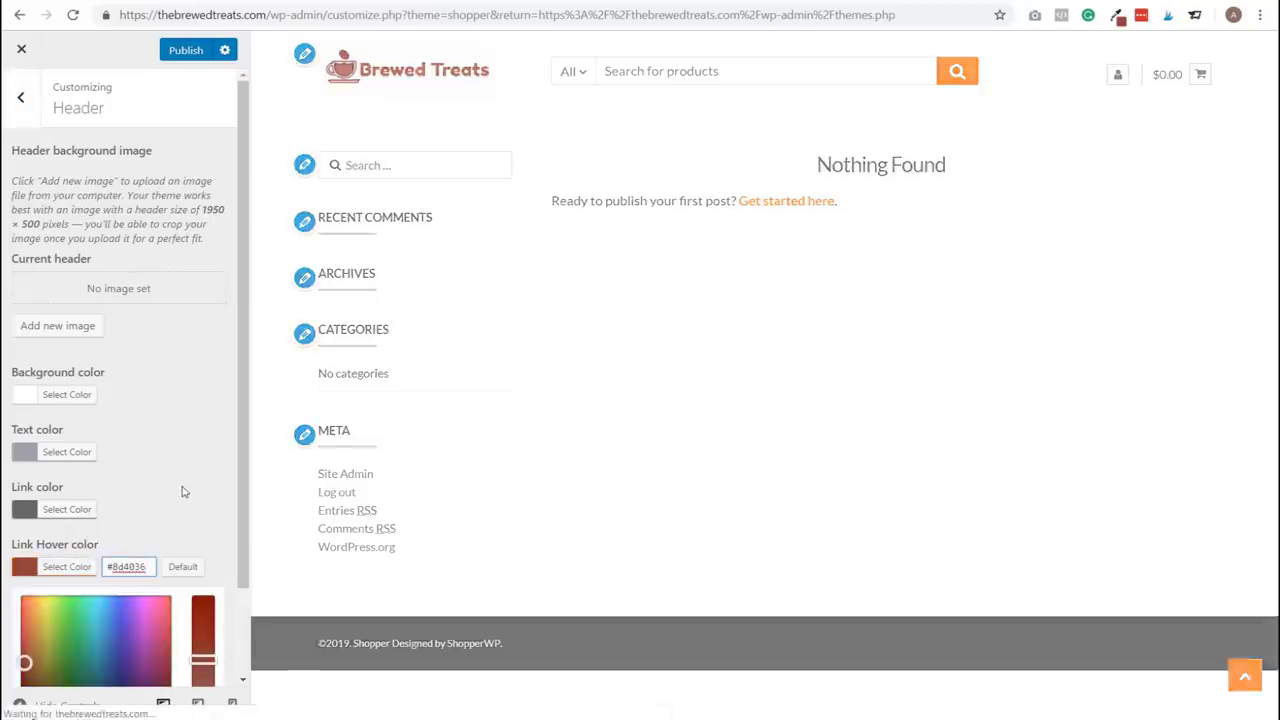
left_click(183, 490)
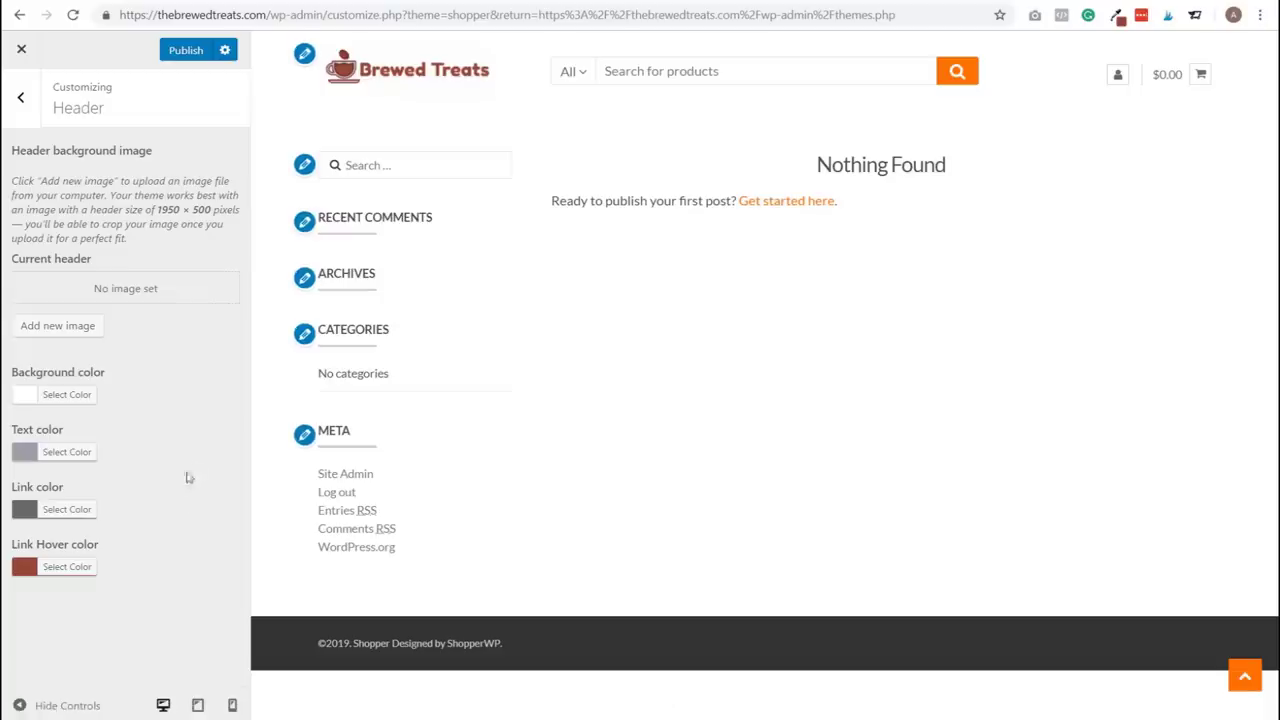
left_click(20, 99)
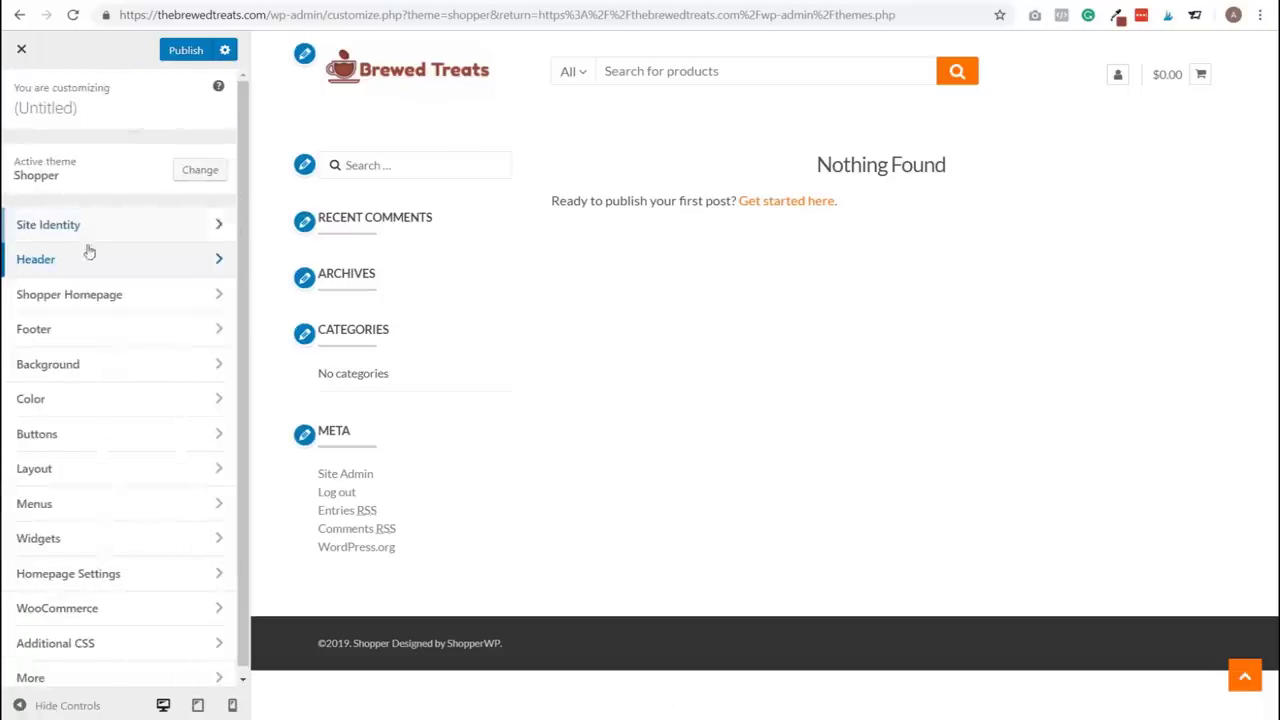
Step: Set the footer background colour to #8d4036
left_click(130, 332)
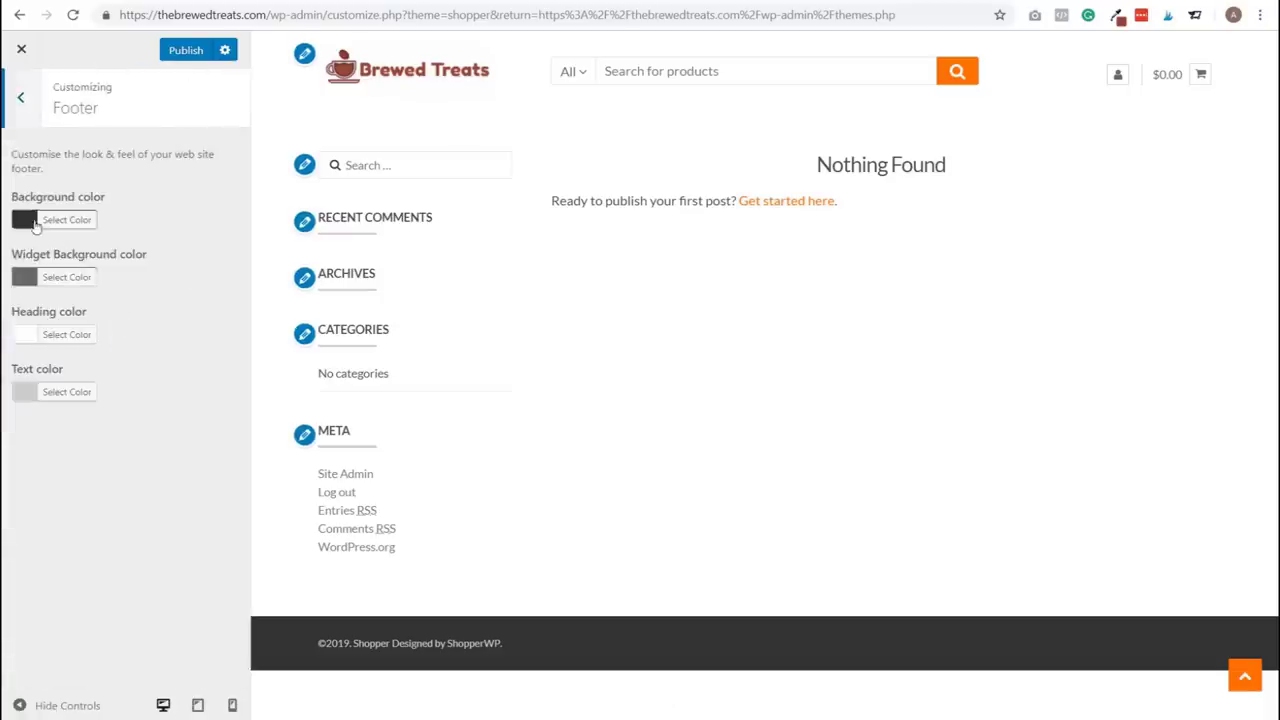
left_click(30, 222)
double_click(127, 219)
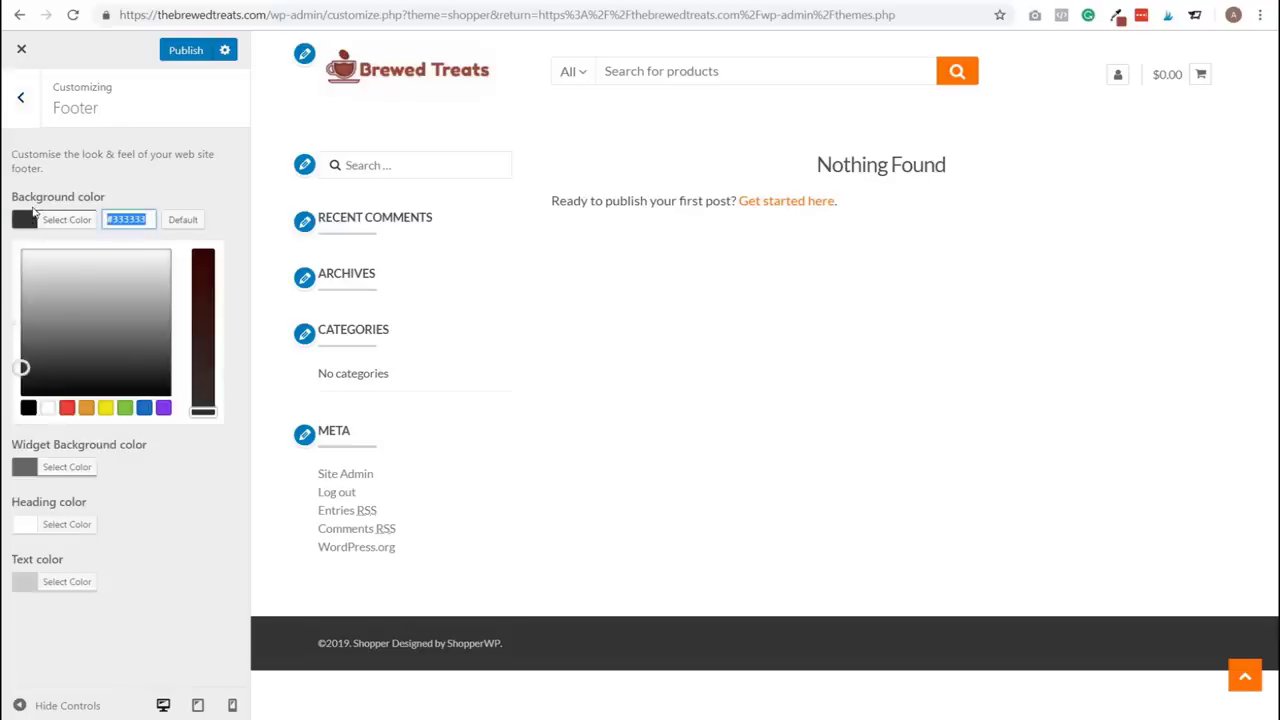
type("#8d4036")
left_click(228, 191)
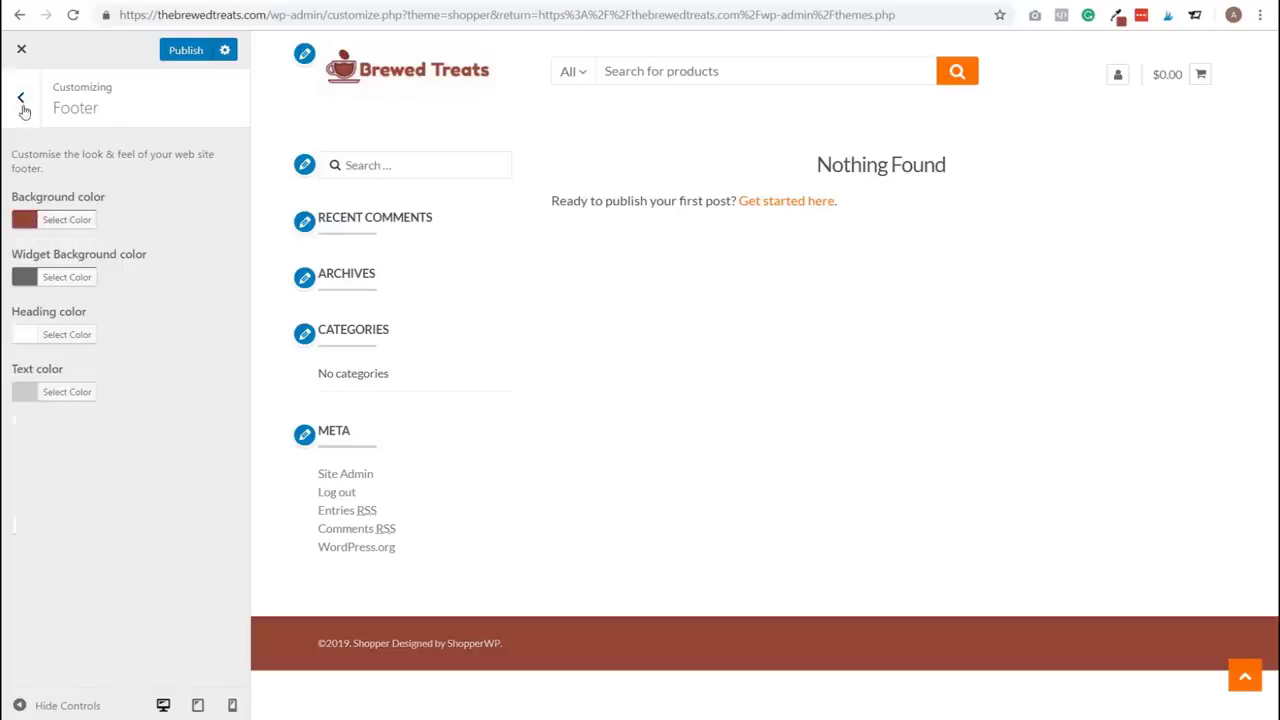
left_click(20, 97)
Step: Change the site link/accent colour from #ff6600 to #8d4036
left_click(85, 406)
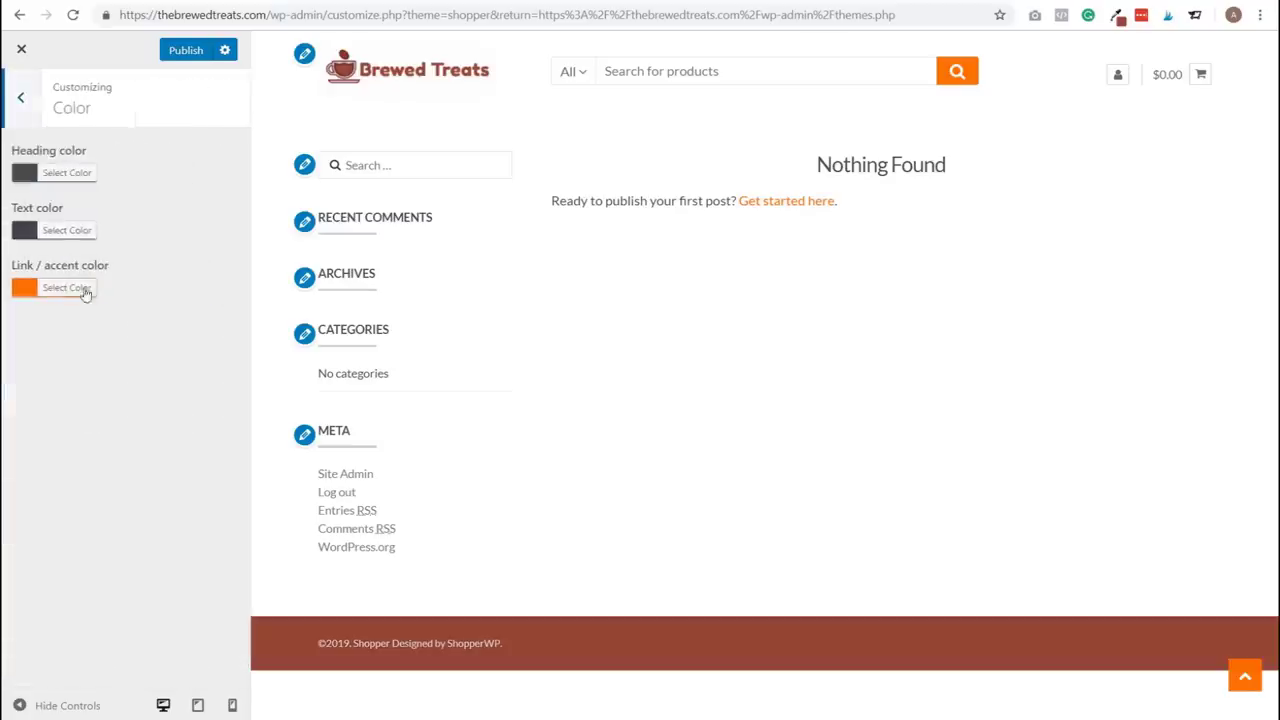
left_click(21, 288)
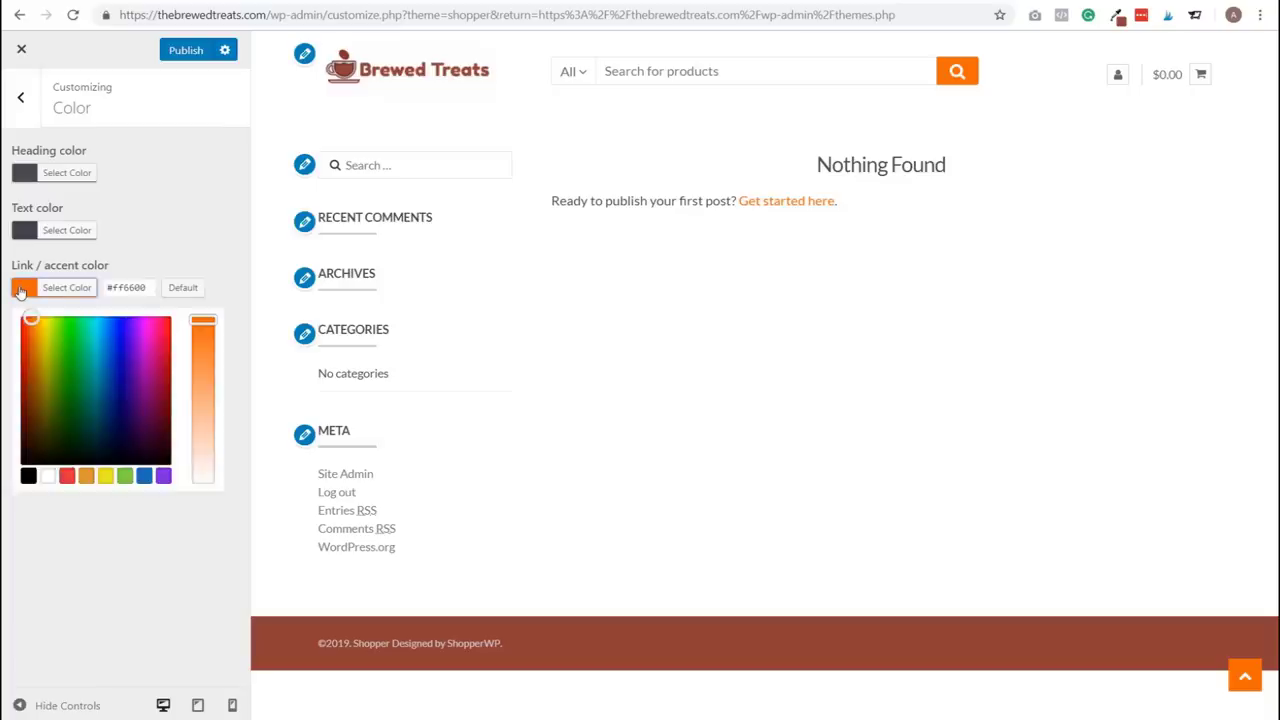
left_click_drag(149, 287, 78, 281)
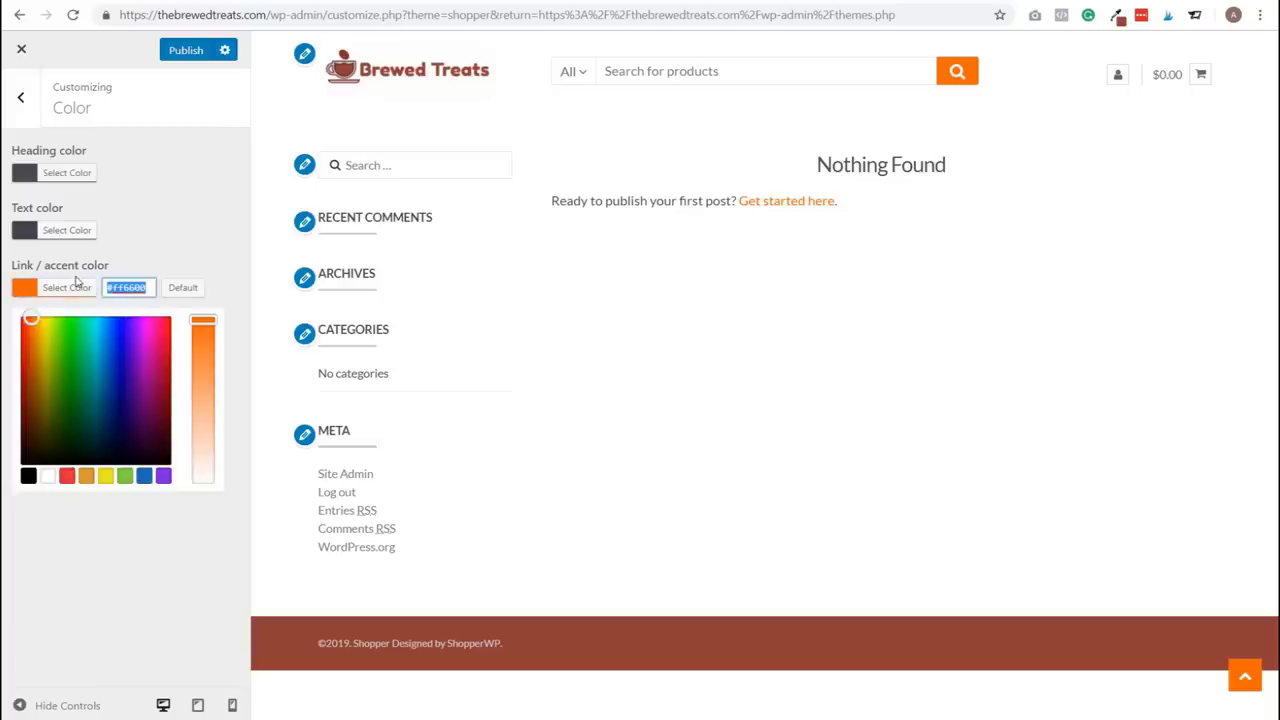
type("#944434")
left_click(200, 208)
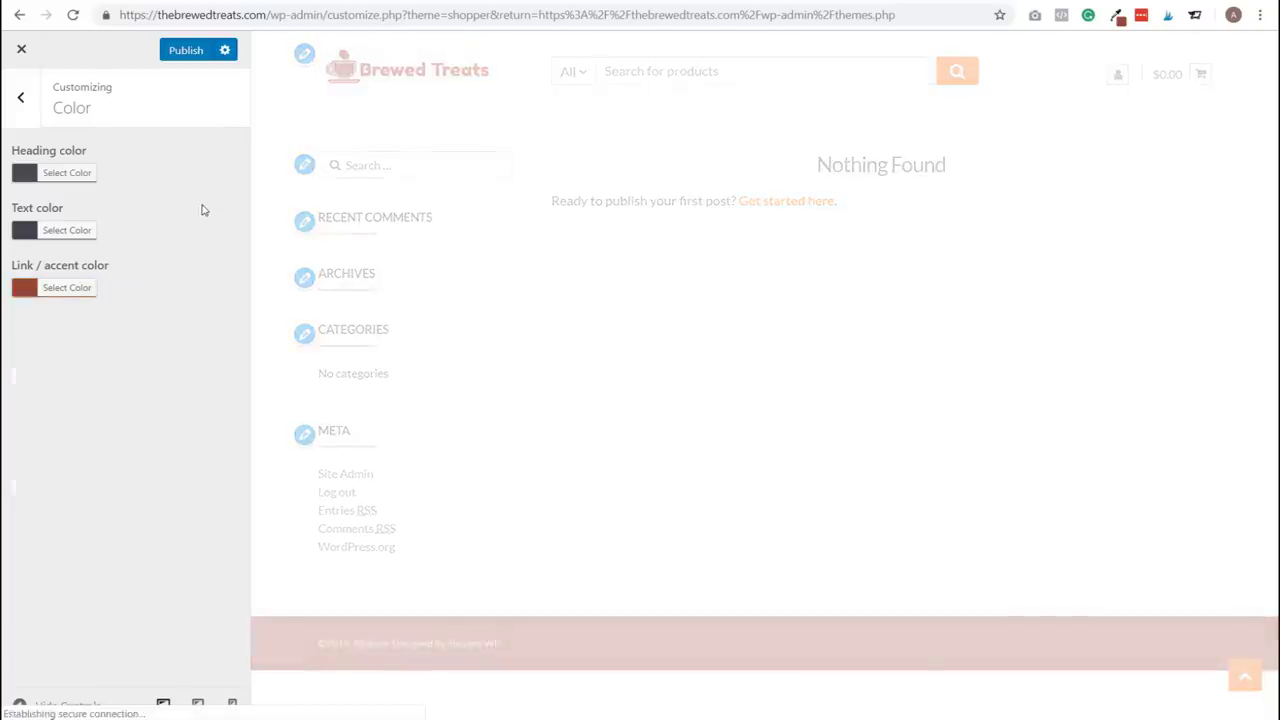
left_click(21, 97)
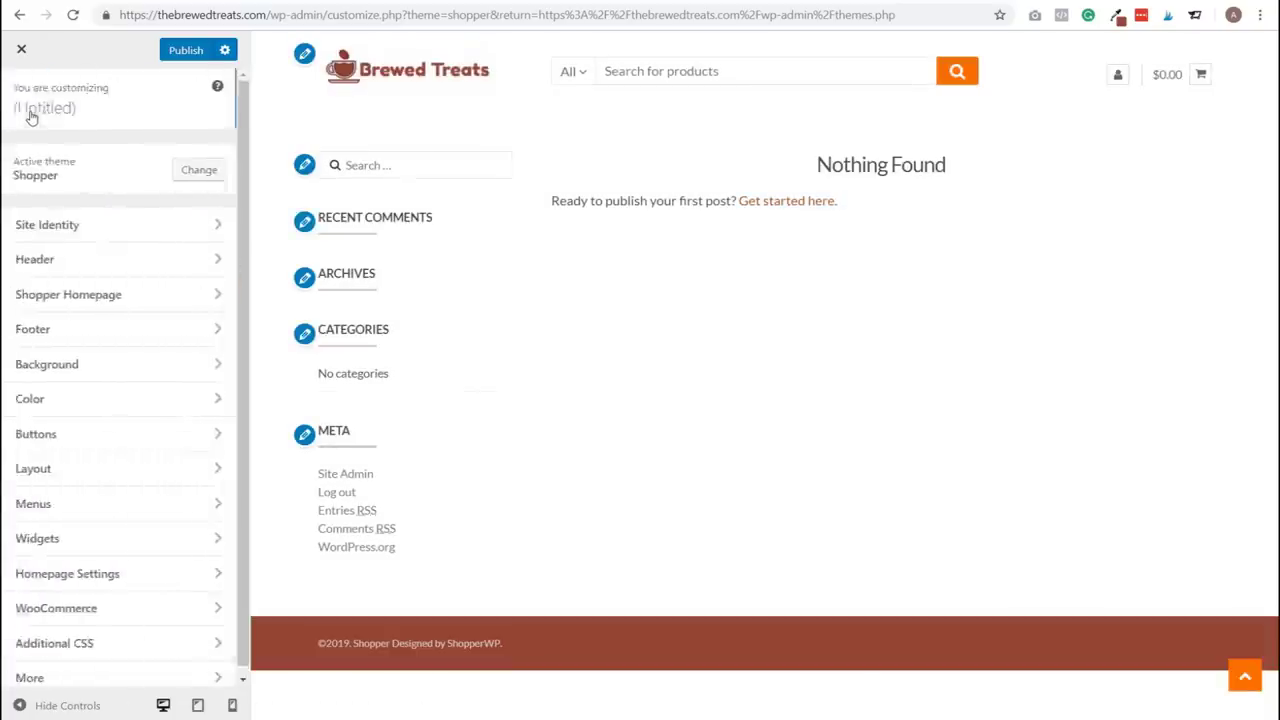
Step: Set the button background colour to #8d4036 and publish the customizer changes
left_click(111, 445)
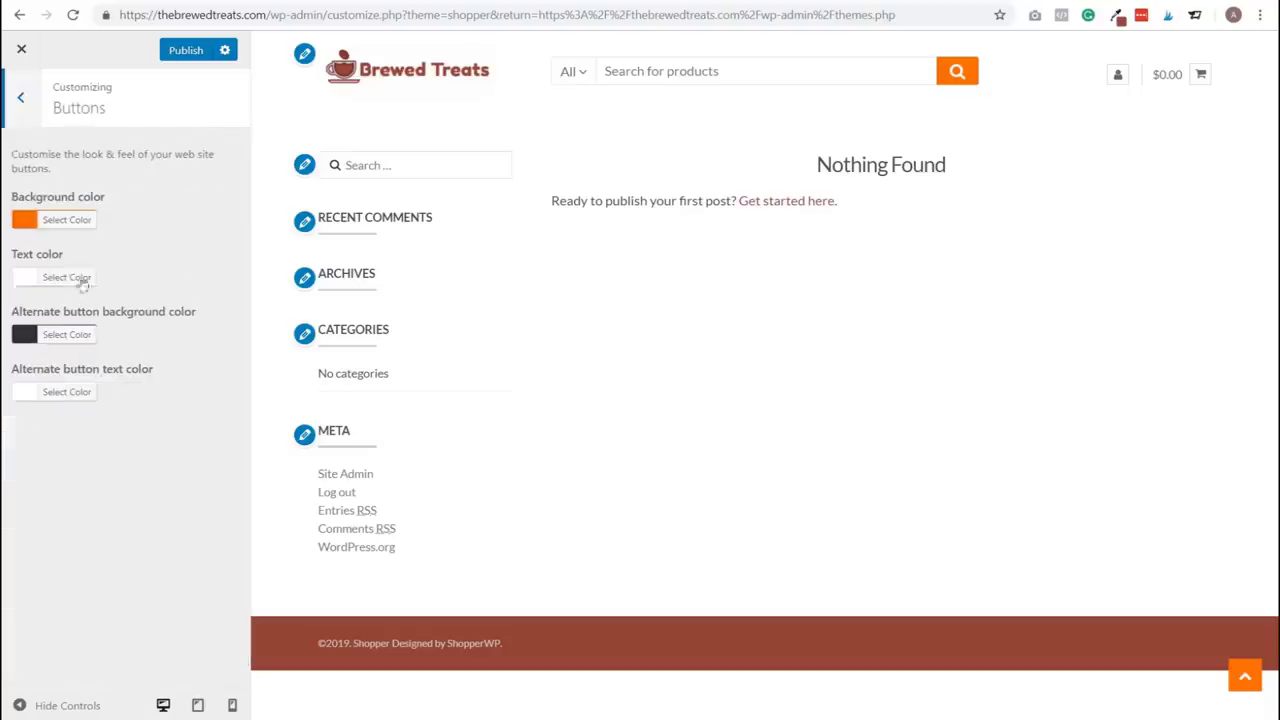
left_click(22, 222)
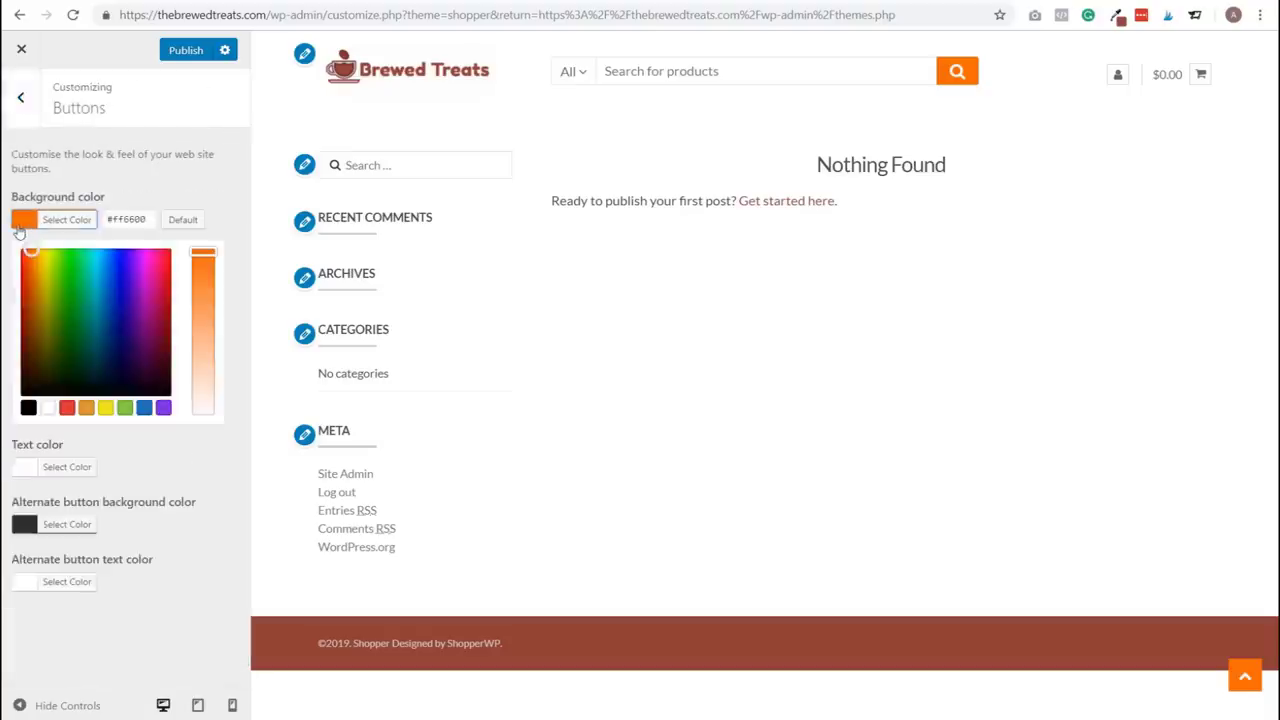
triple_click(137, 225)
key("ctrl+v")
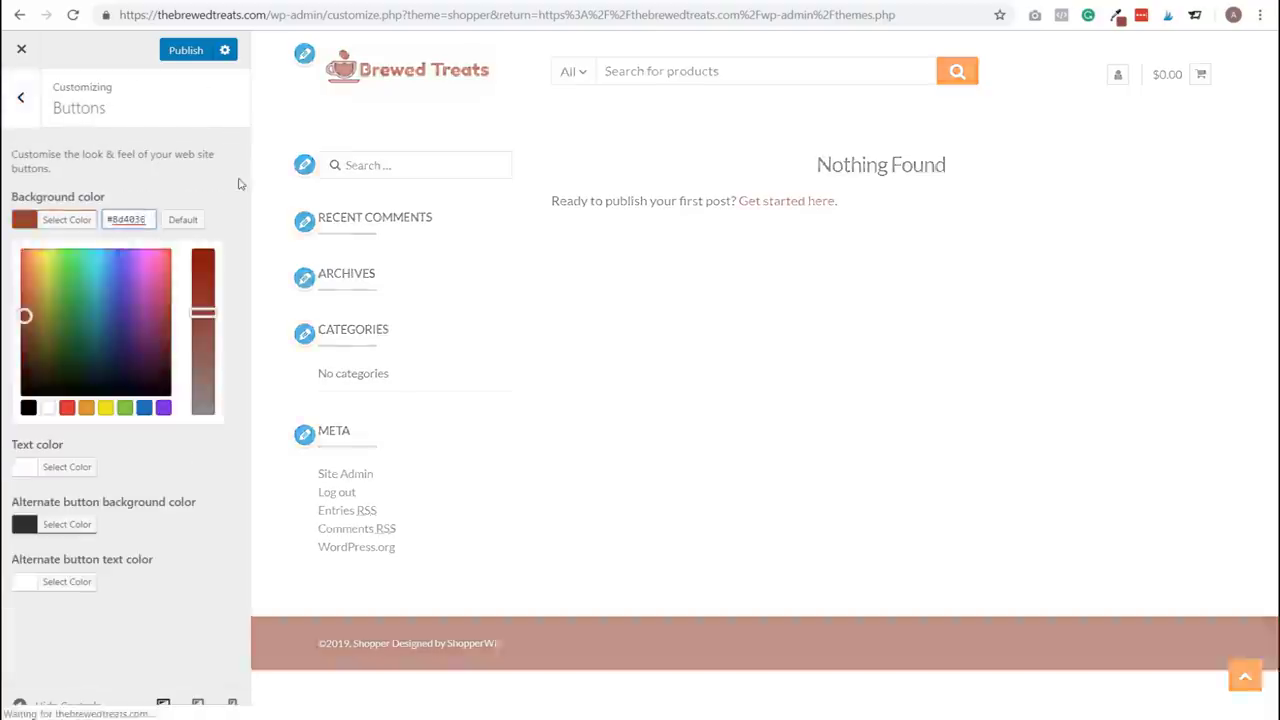
left_click(238, 184)
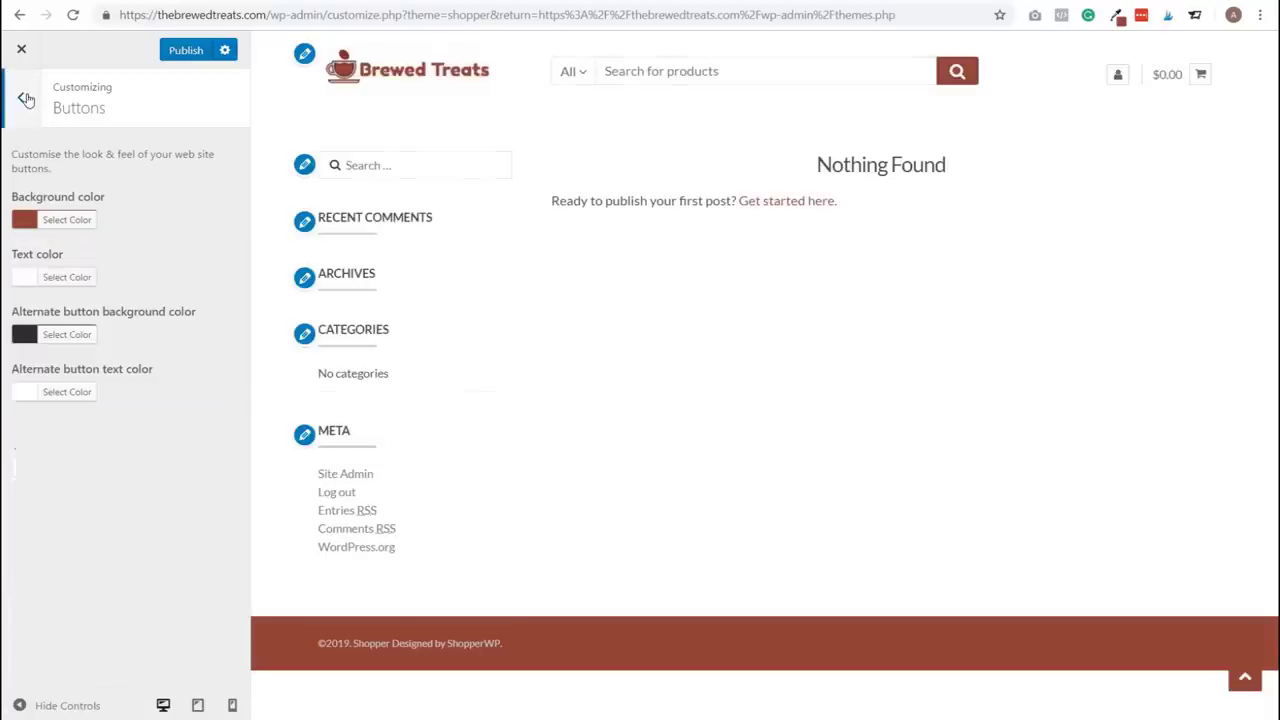
left_click(26, 99)
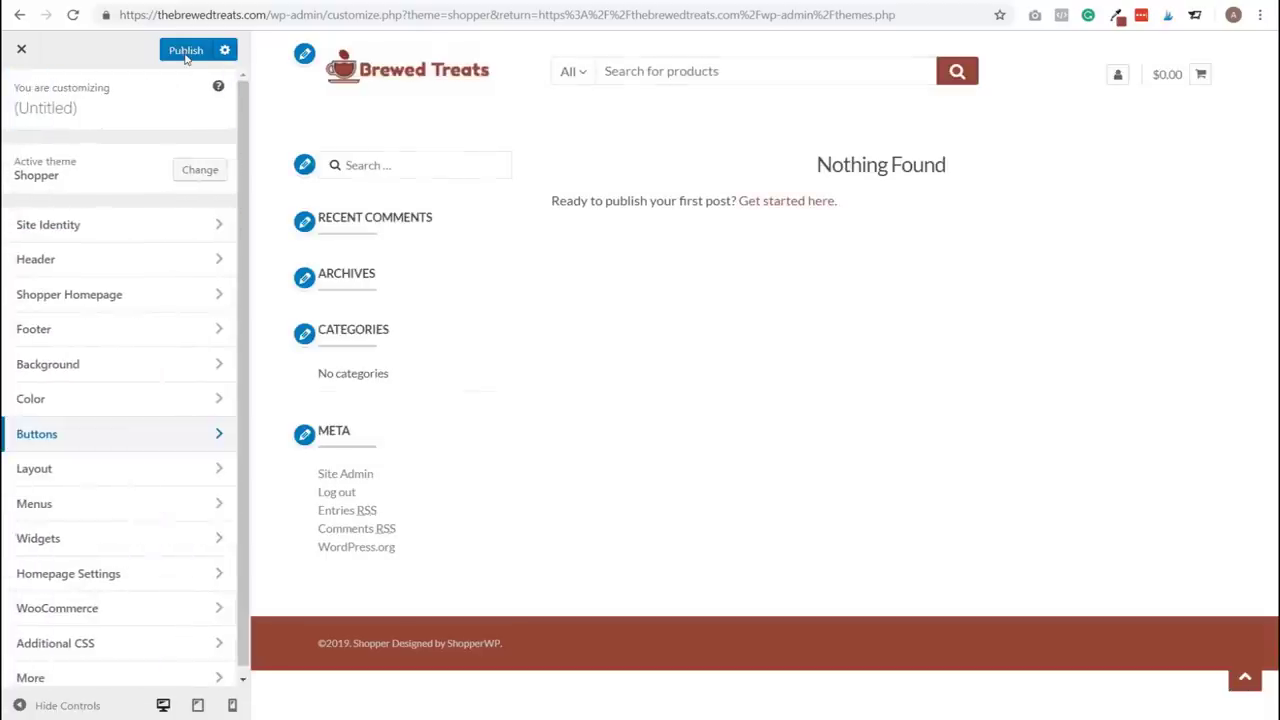
left_click(185, 52)
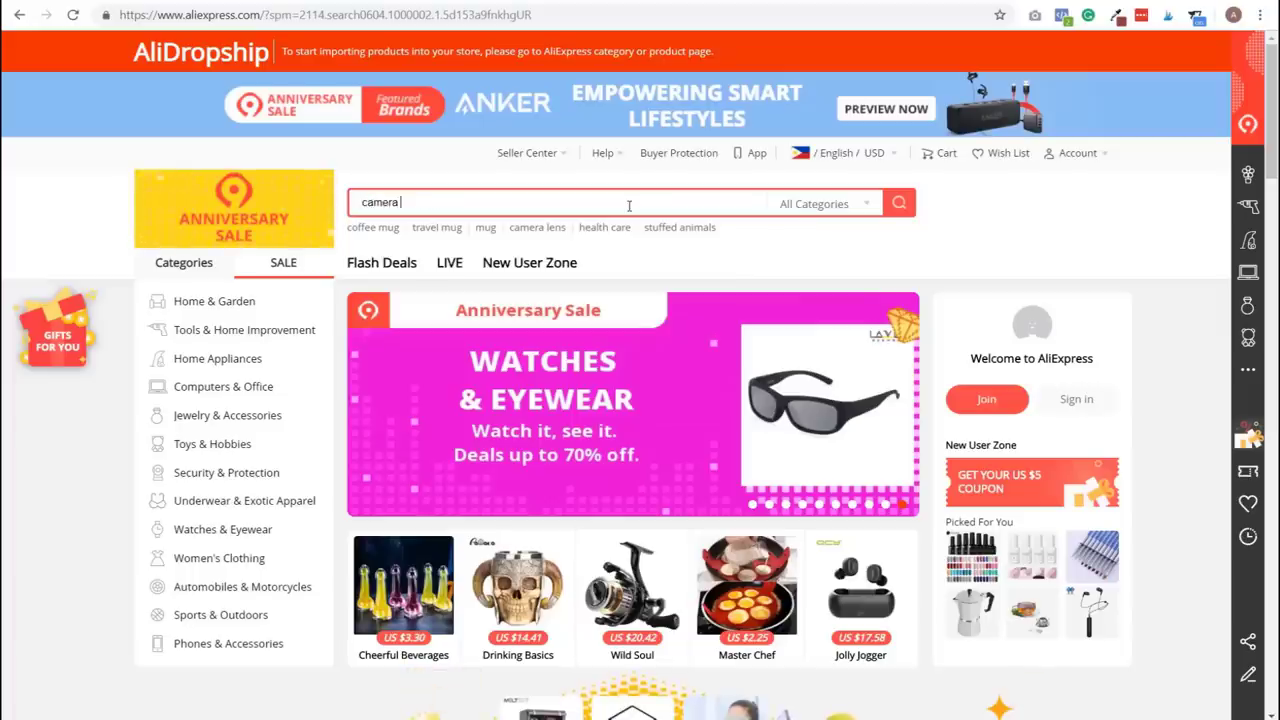
Step: Search AliExpress for 'lens travel mug' and sort the results by orders
type("le")
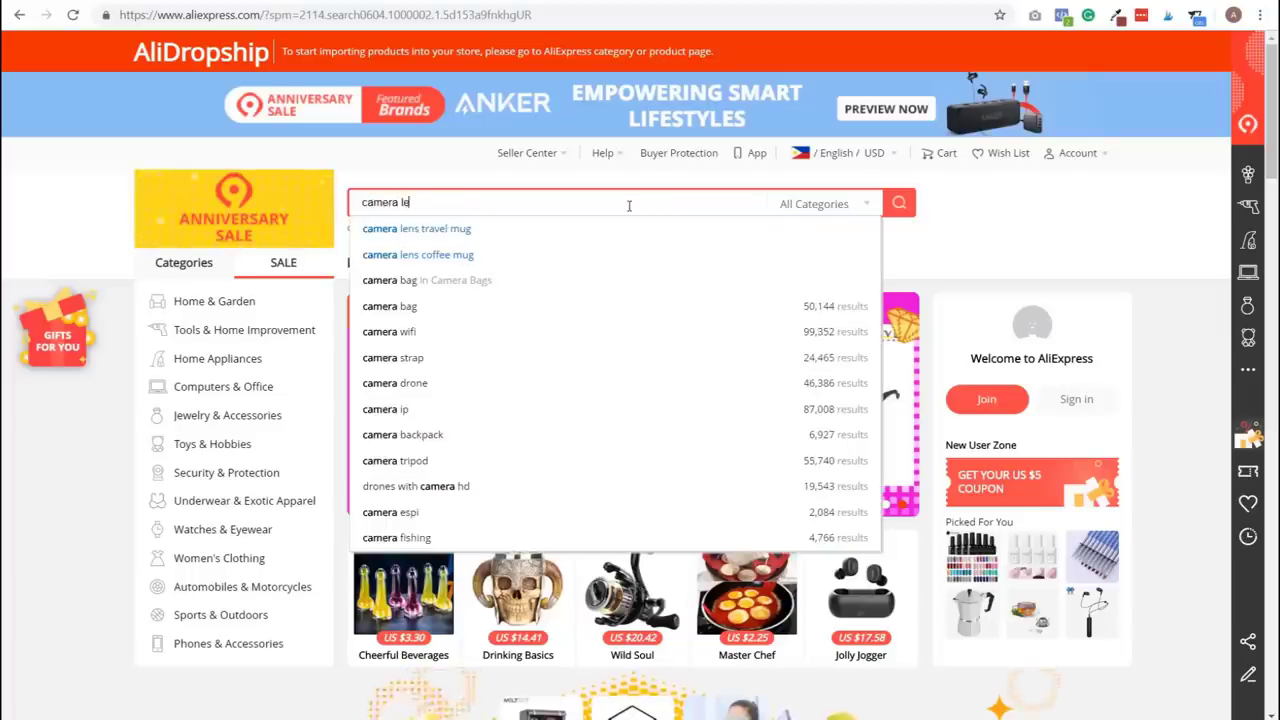
type("ns travel mug")
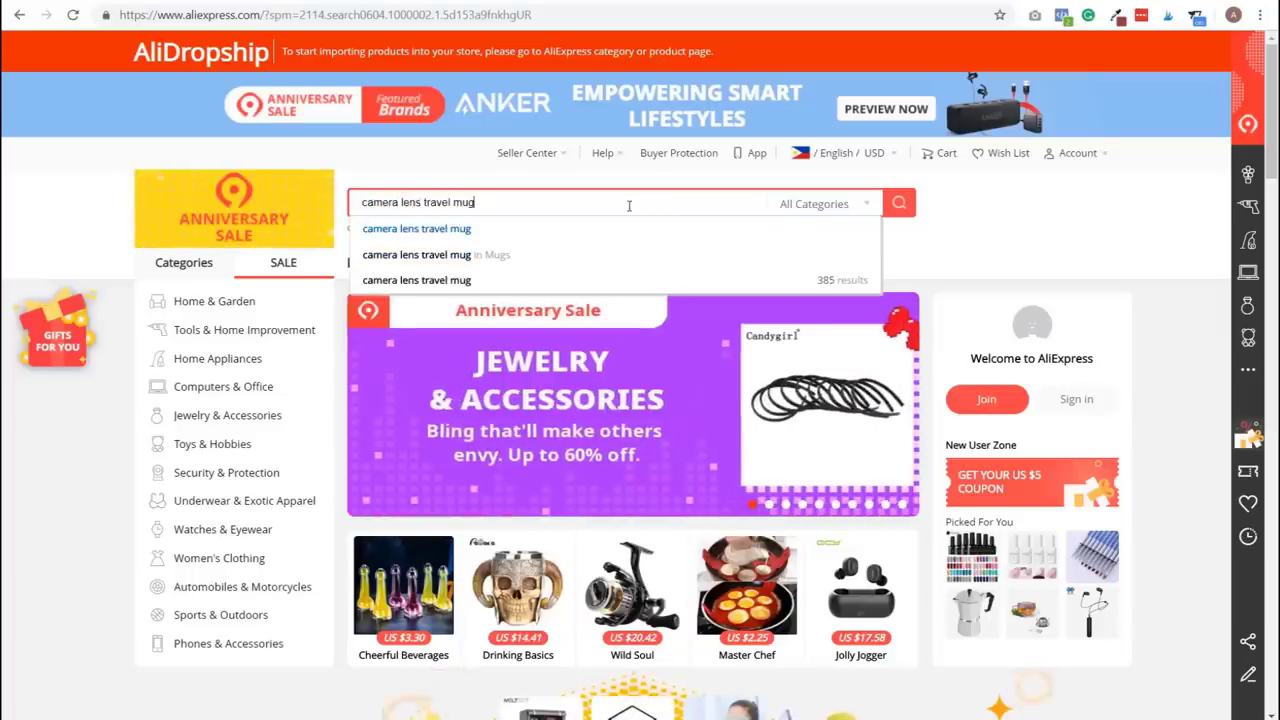
key("Return")
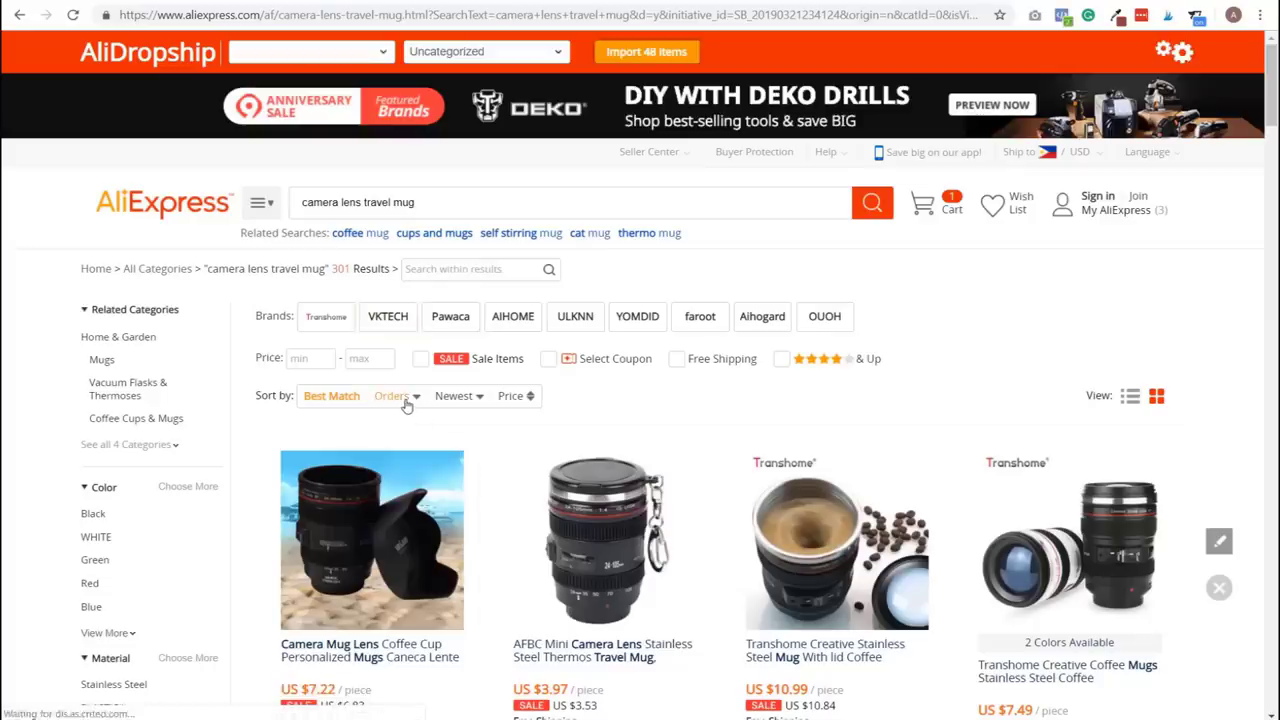
left_click(405, 400)
scroll(365, 455, "down", 3)
scroll(363, 455, "down", 3)
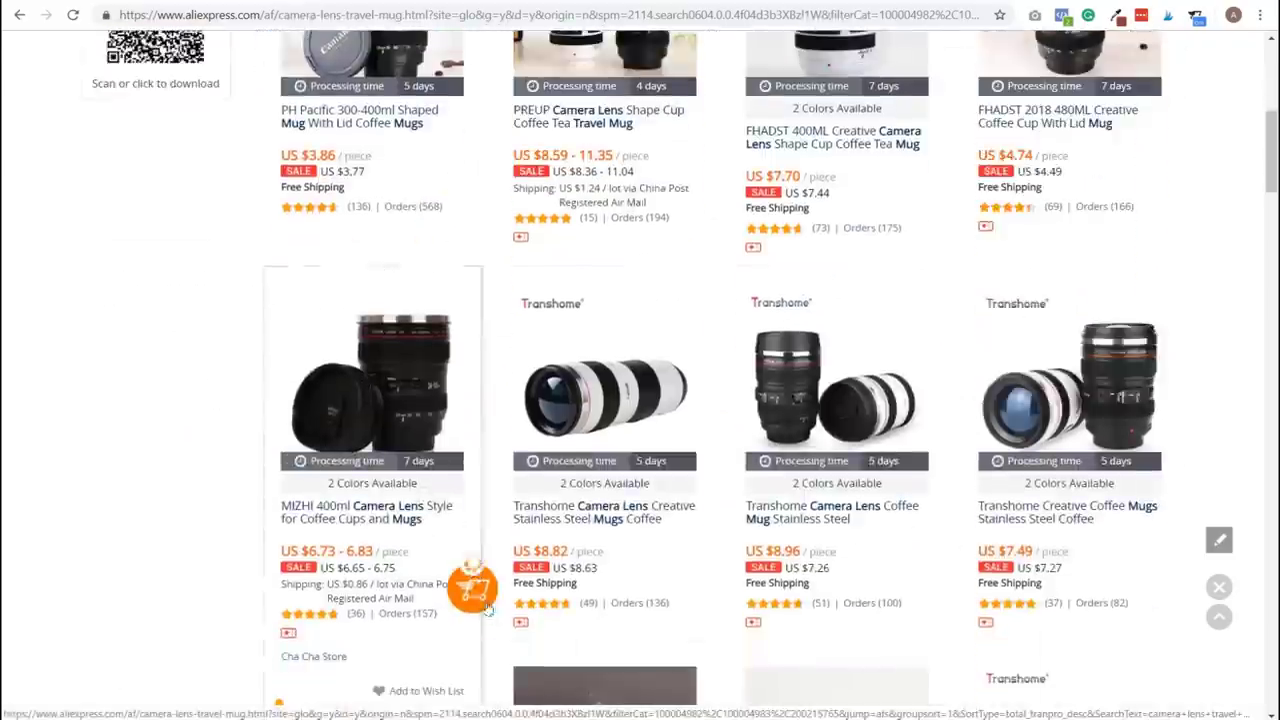
scroll(472, 588, "up", 5)
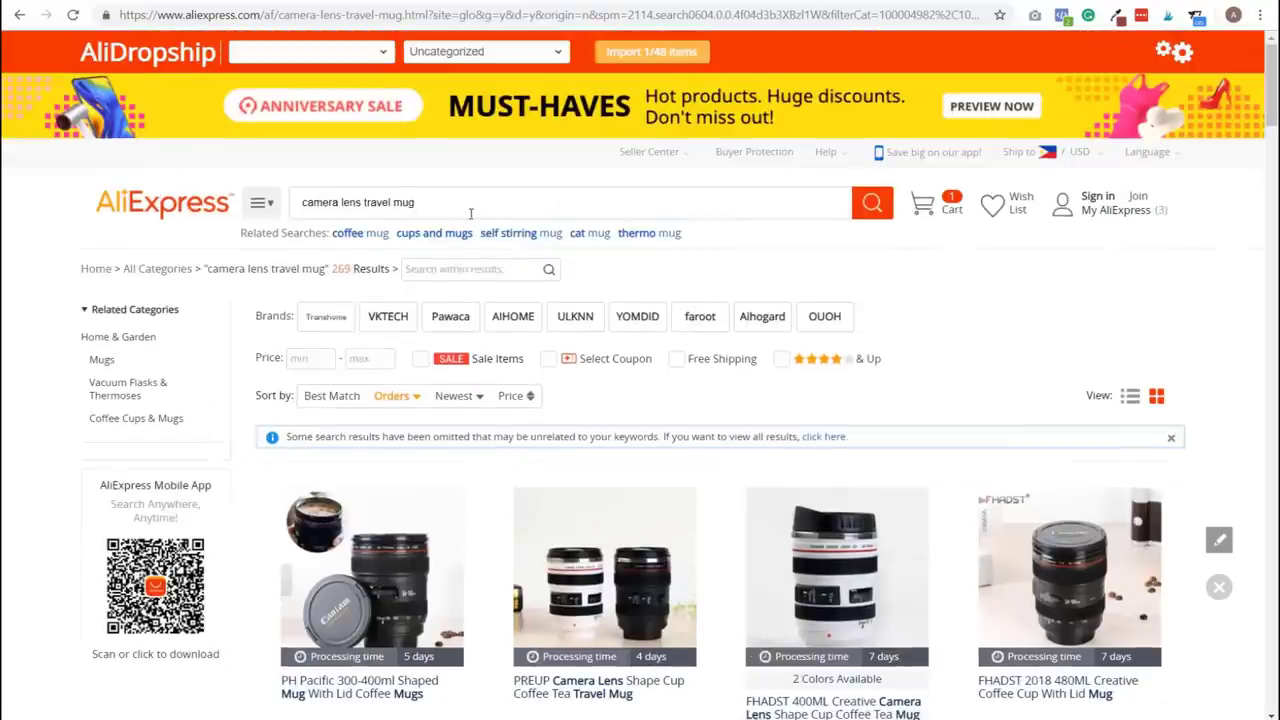
Step: Search for 'self stirring mug' and sort those results by orders
triple_click(570, 202)
type("self stirring mug")
key("Return")
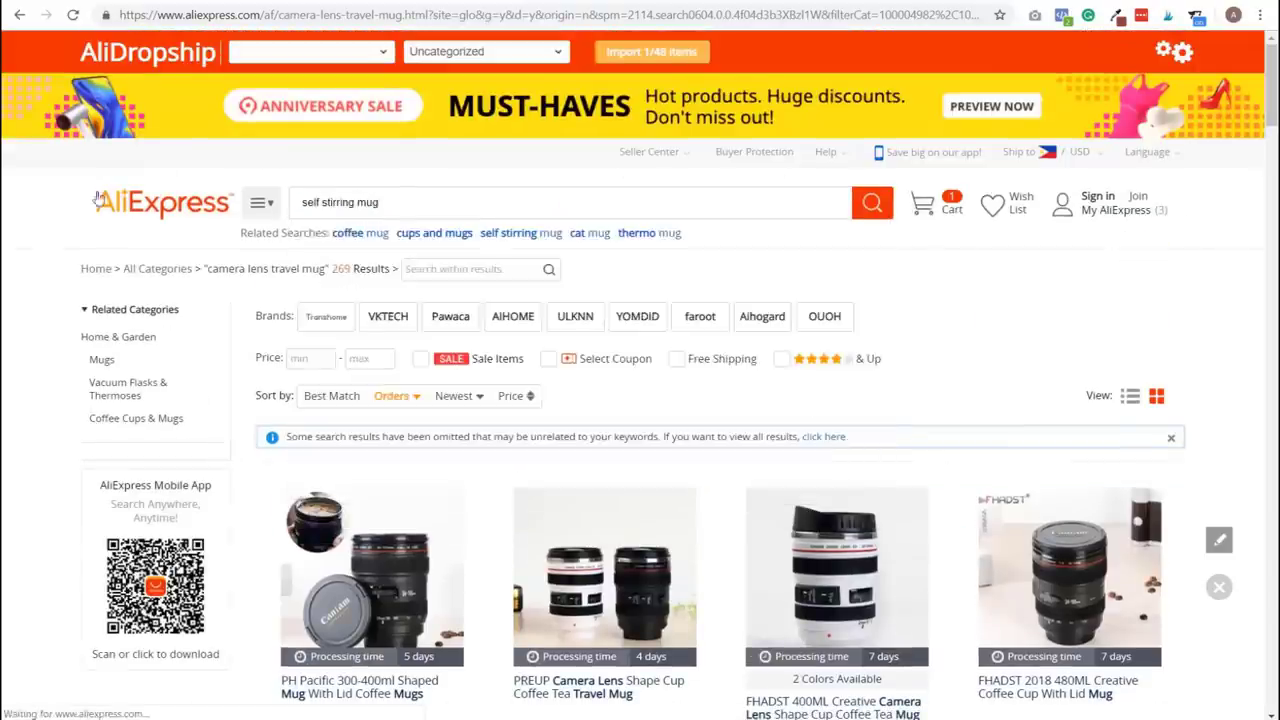
left_click(389, 519)
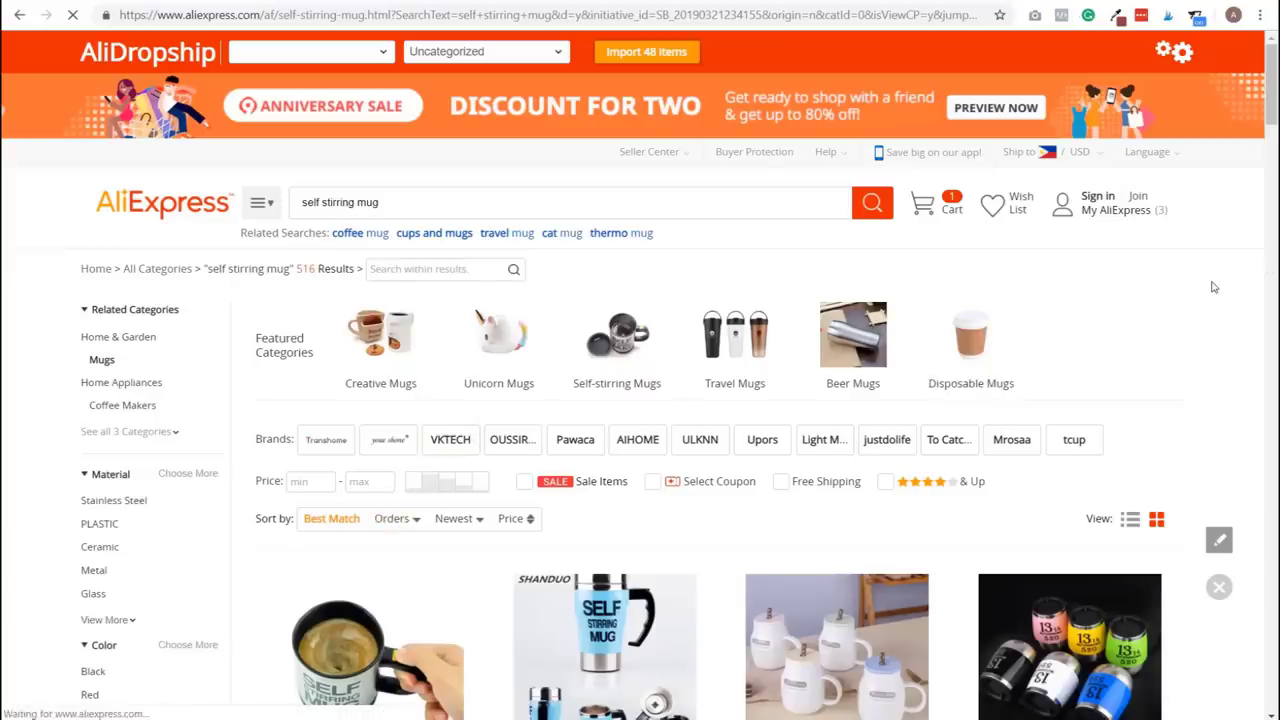
scroll(1184, 300, "down", 5)
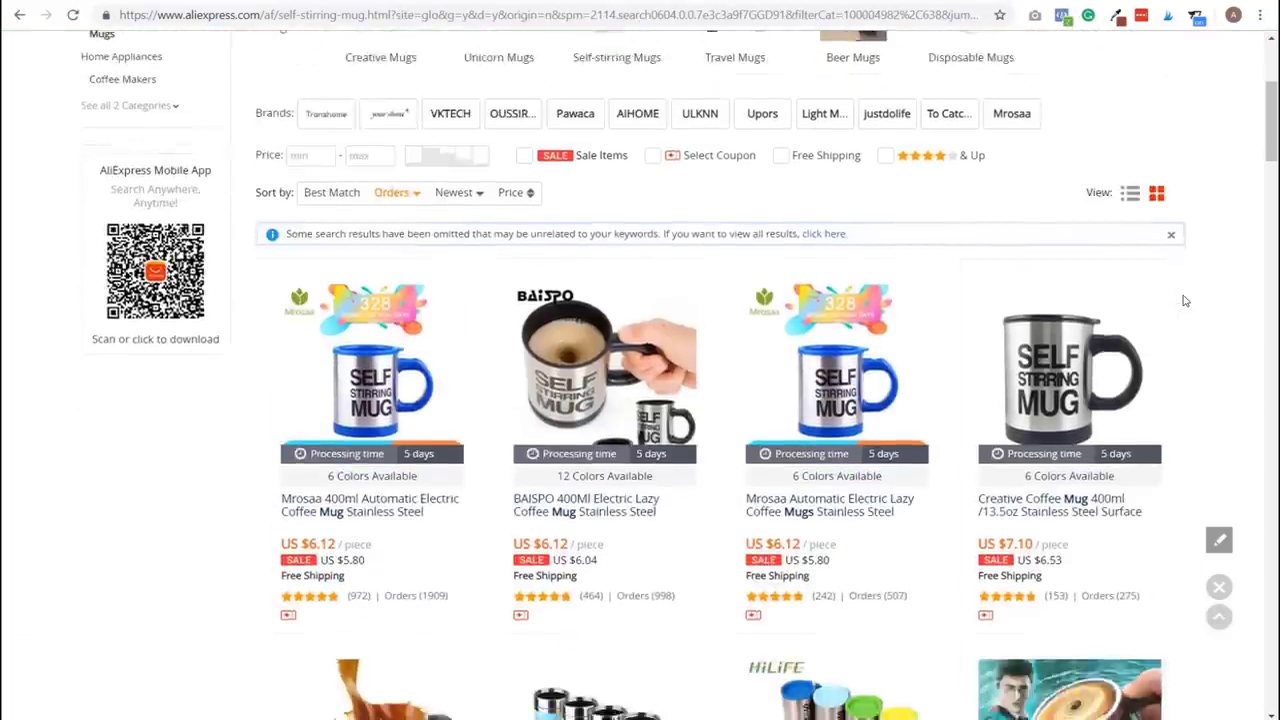
scroll(1182, 298, "up", 2)
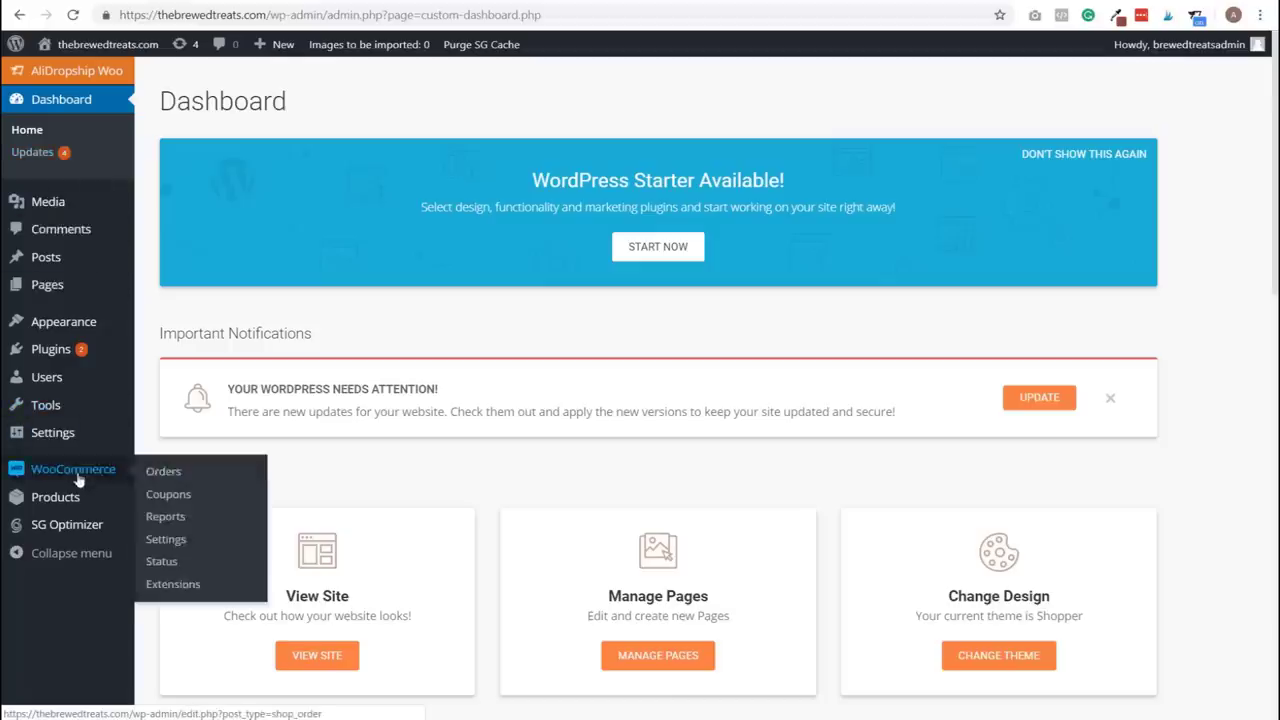
Step: Go to the store's product list from the admin sidebar
left_click(72, 497)
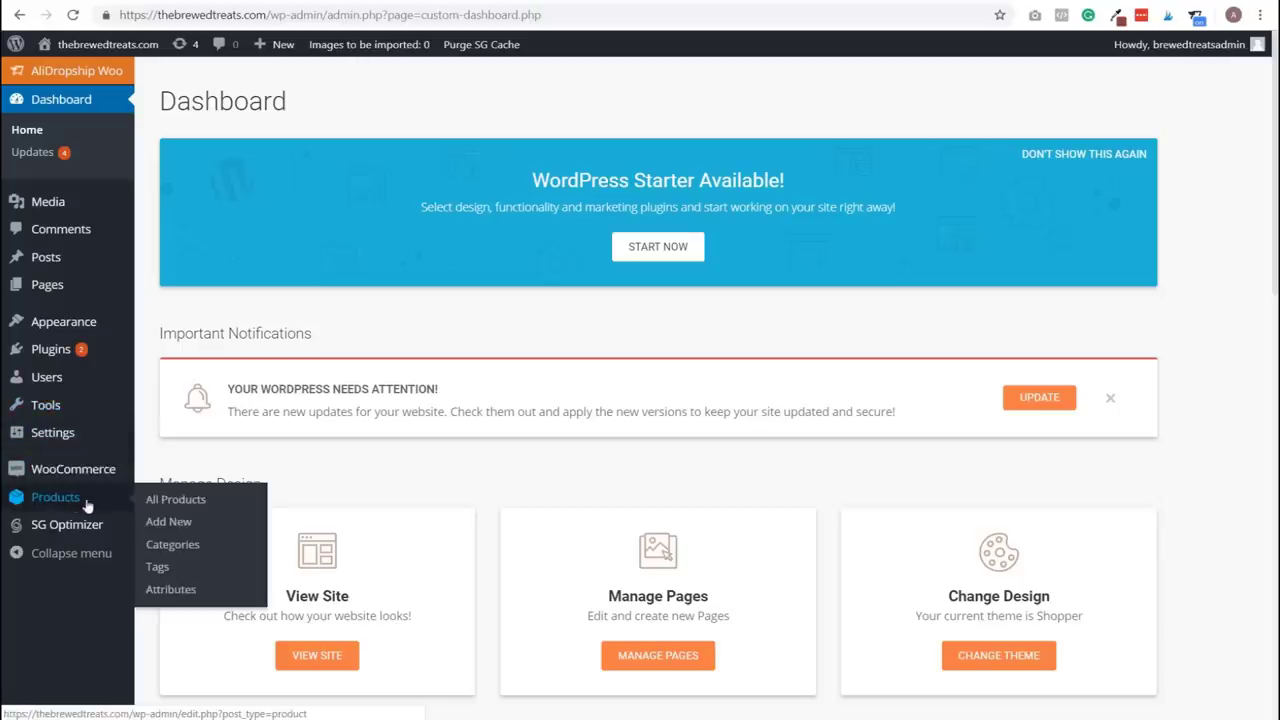
Step: Add the product category Coffee Mugs with slug coffee-mugs
left_click(172, 545)
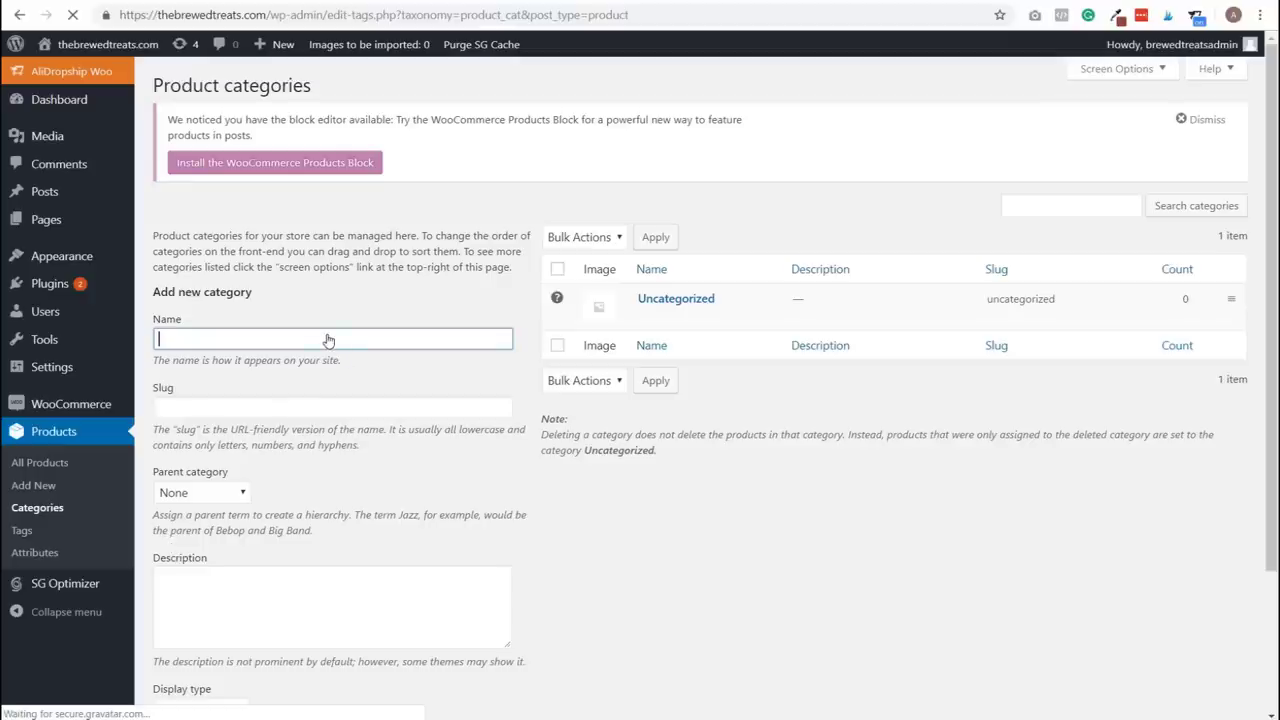
type("Coffee Mugs")
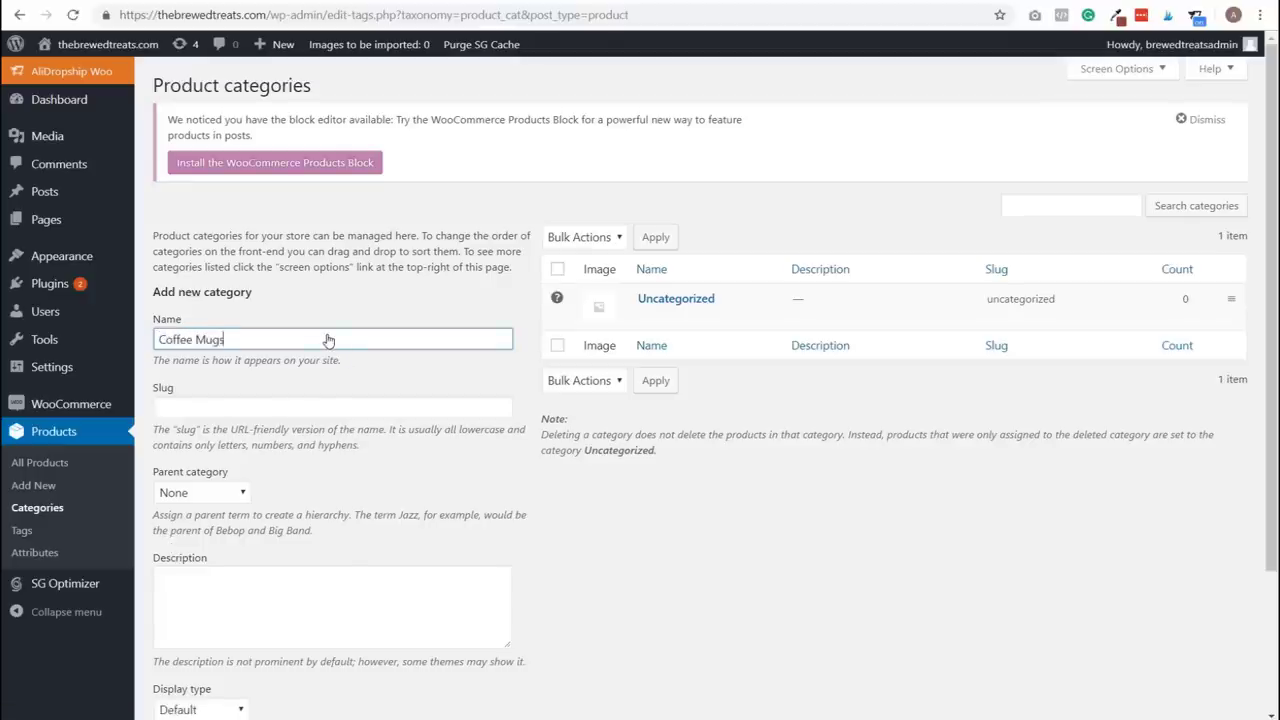
left_click(307, 405)
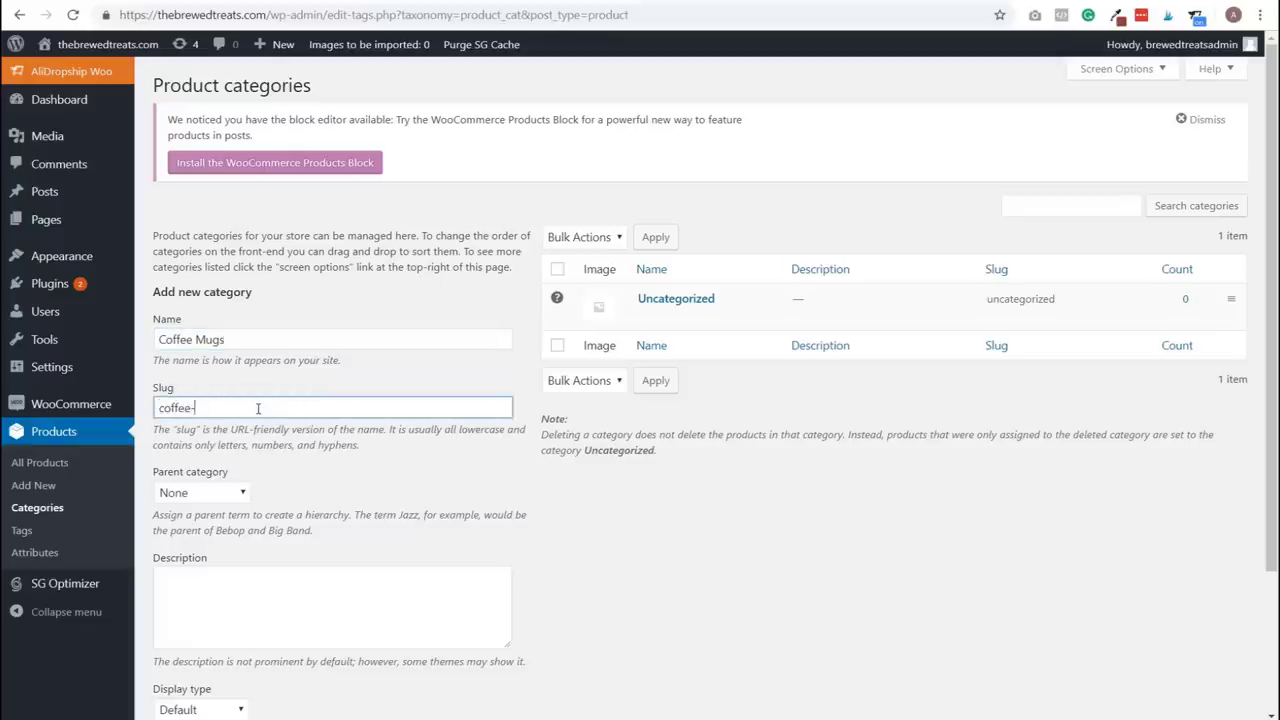
type("coffee-mugs")
scroll(371, 477, "down", 2)
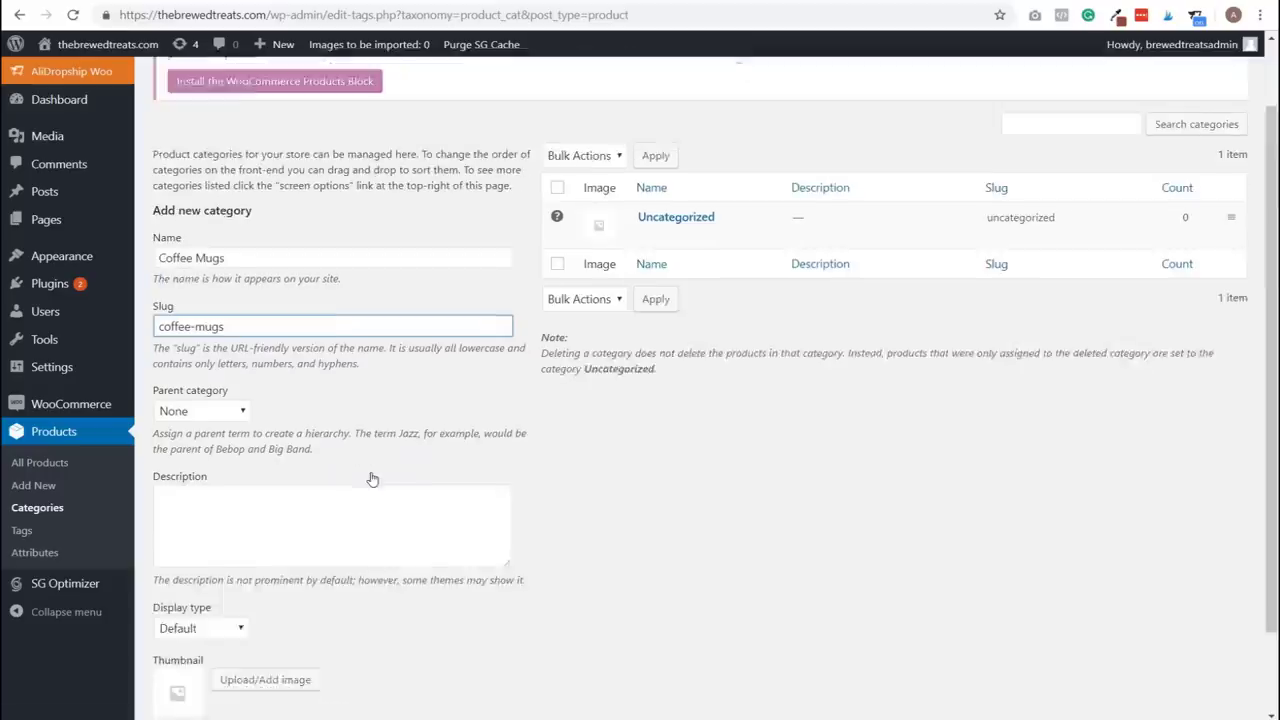
left_click(240, 648)
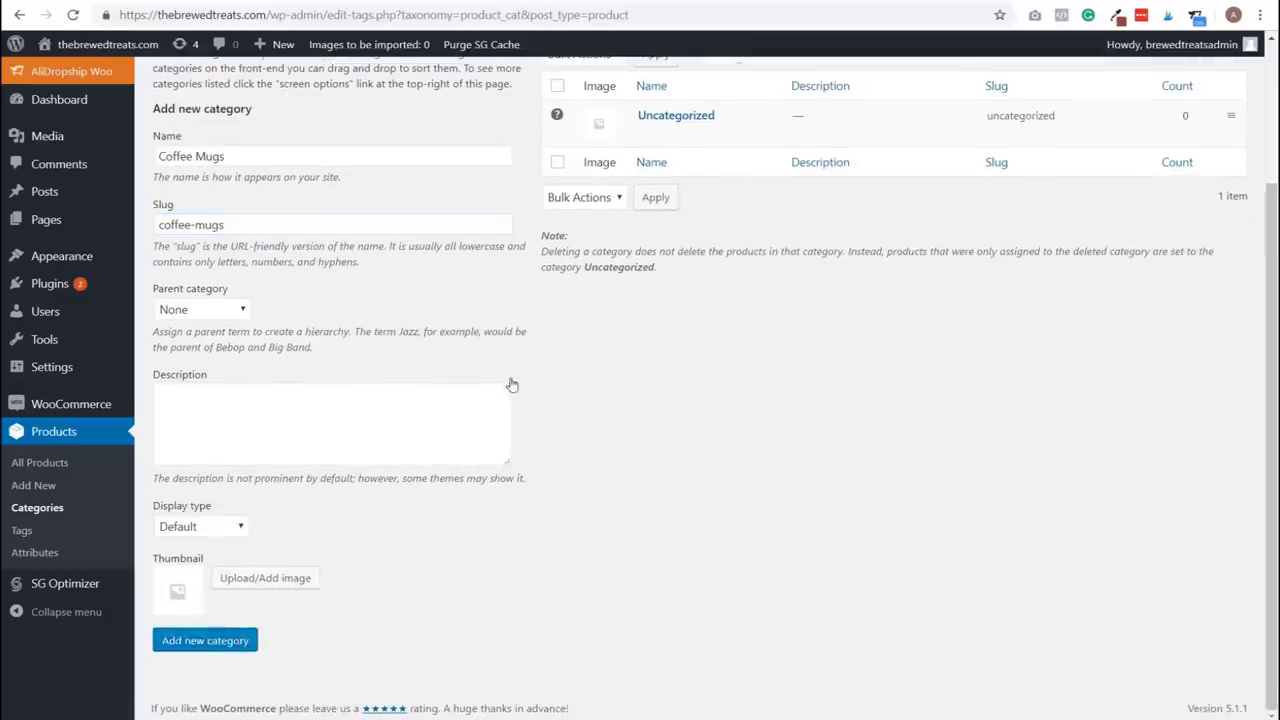
scroll(511, 383, "up", 3)
Step: Add the product category Coffee Spoons with its matching slug
left_click(170, 318)
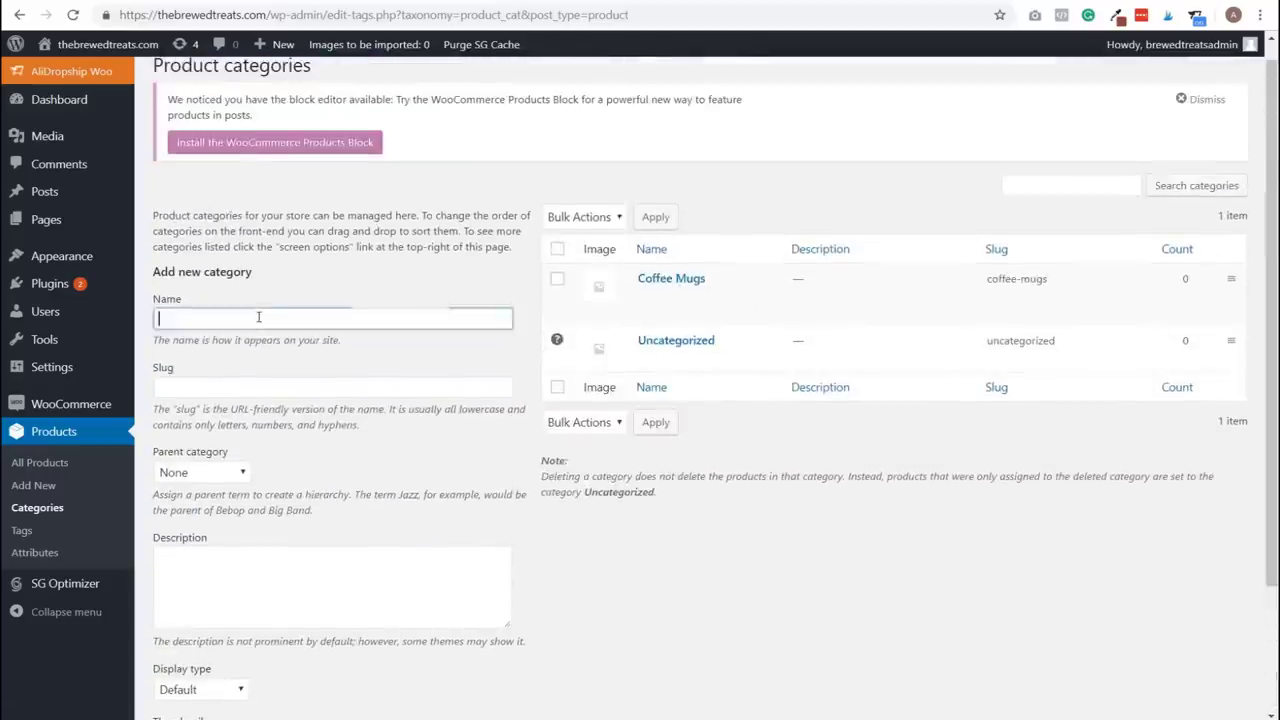
type("Coffee Spoons")
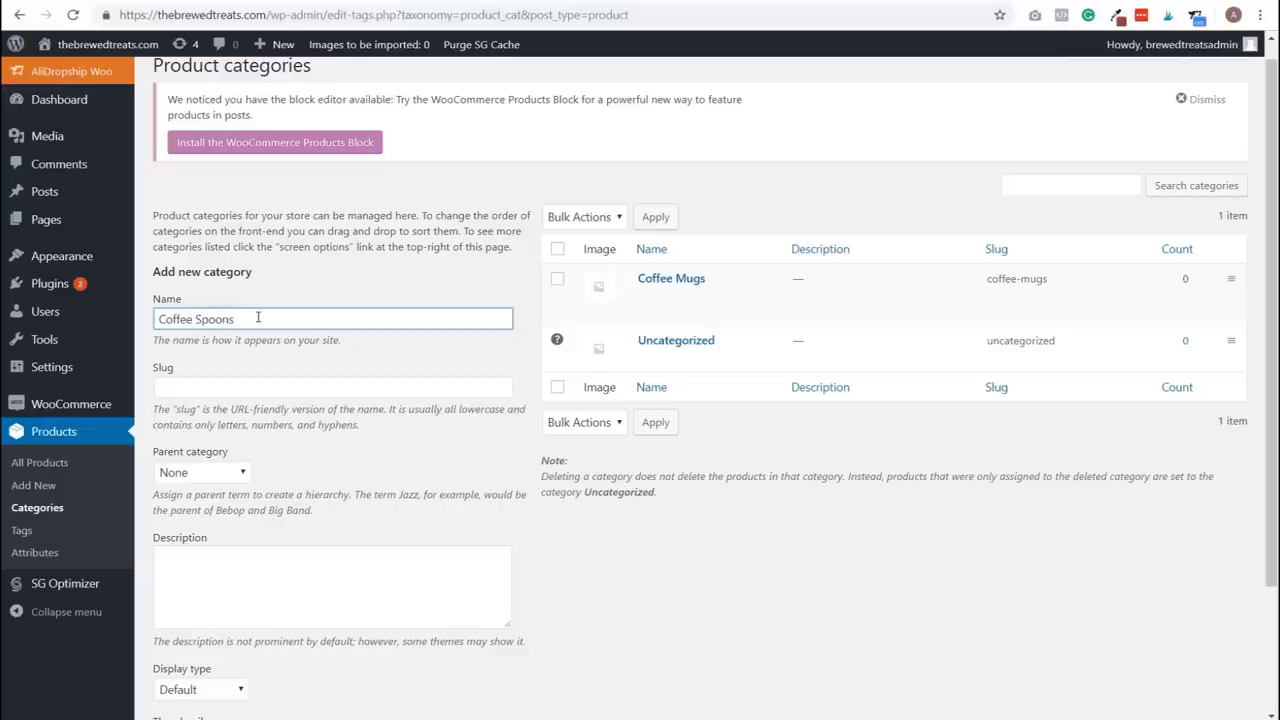
left_click(228, 383)
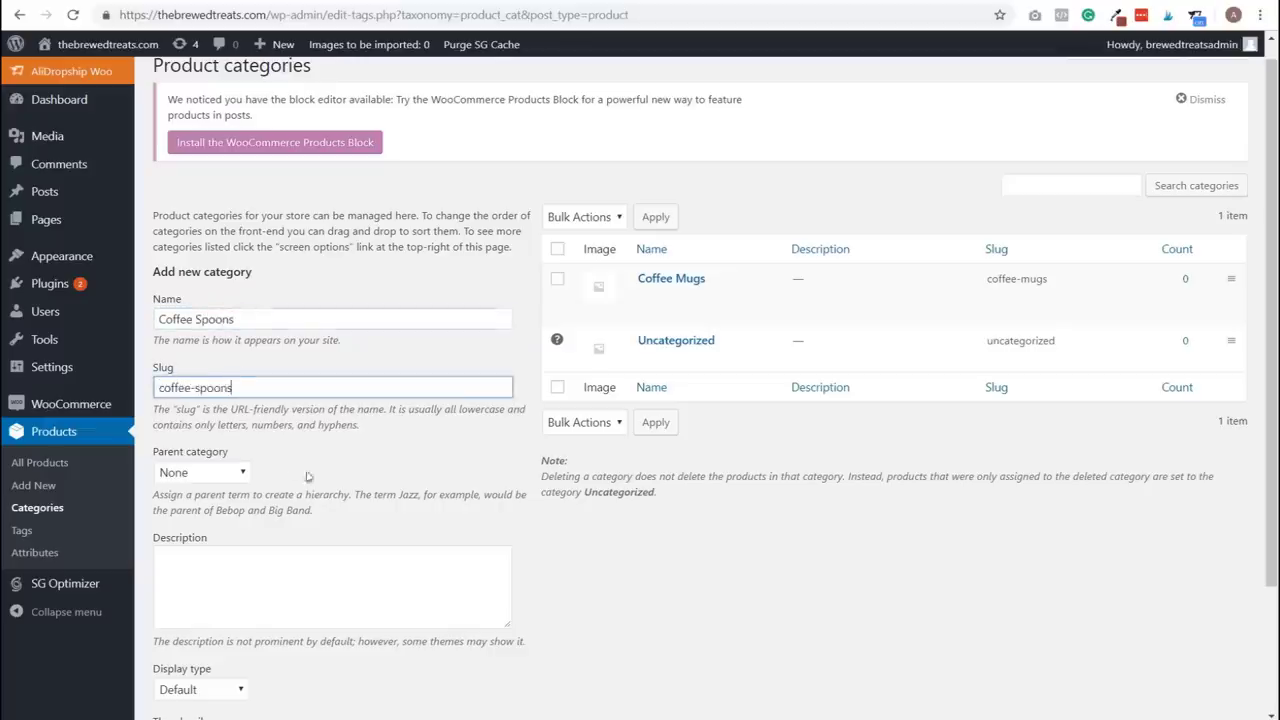
scroll(400, 535, "down", 2)
left_click(212, 643)
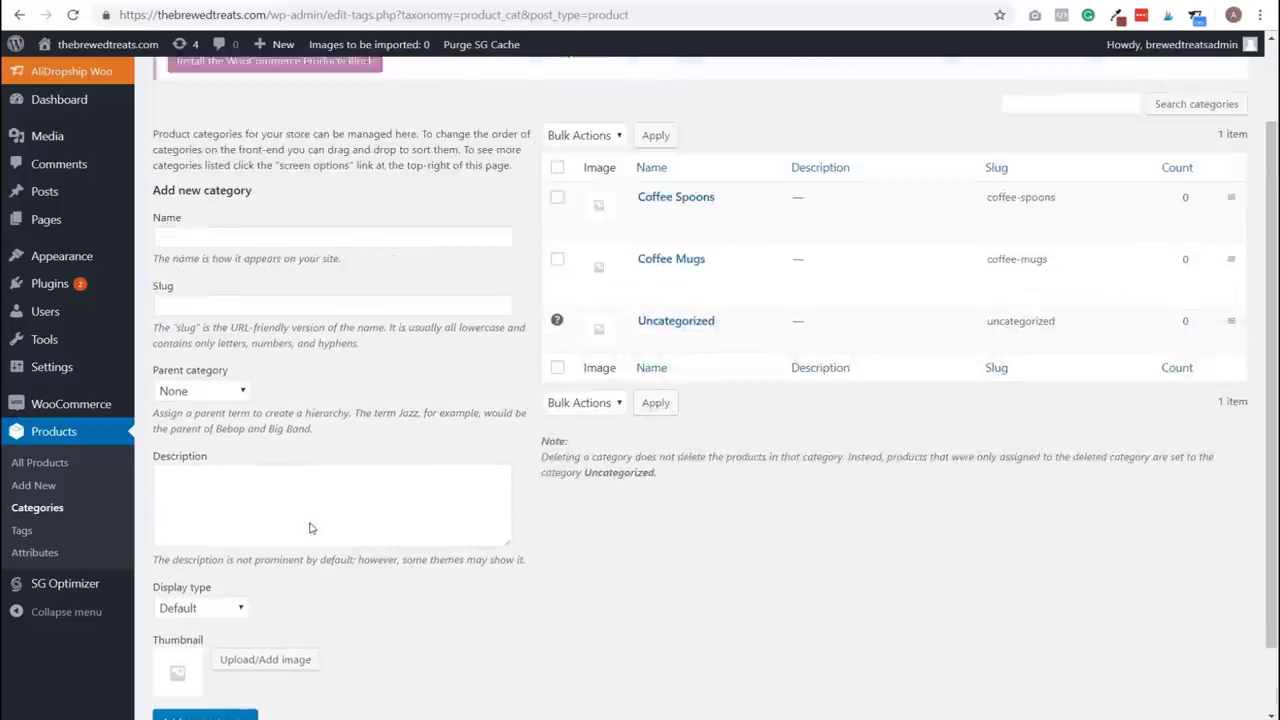
scroll(310, 528, "up", 1)
Step: Add the product category Travel Mugs with slug travel-mugs
left_click(240, 308)
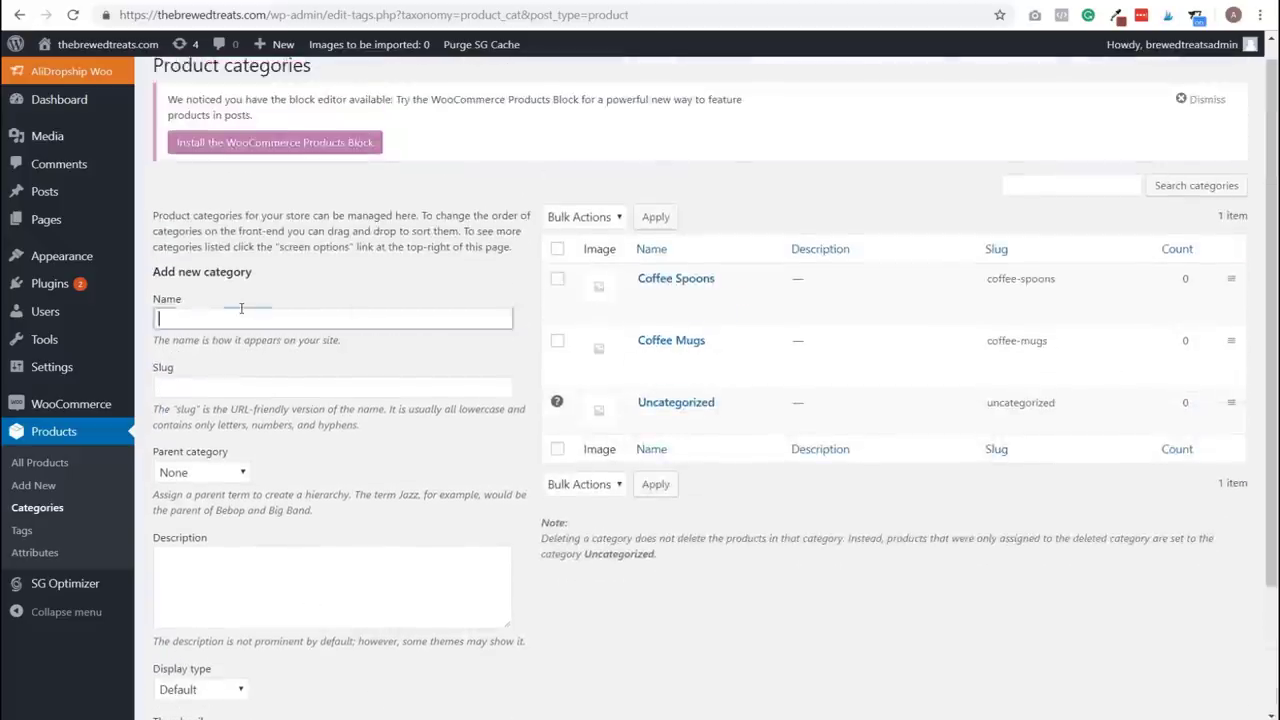
type("Travel Mugs")
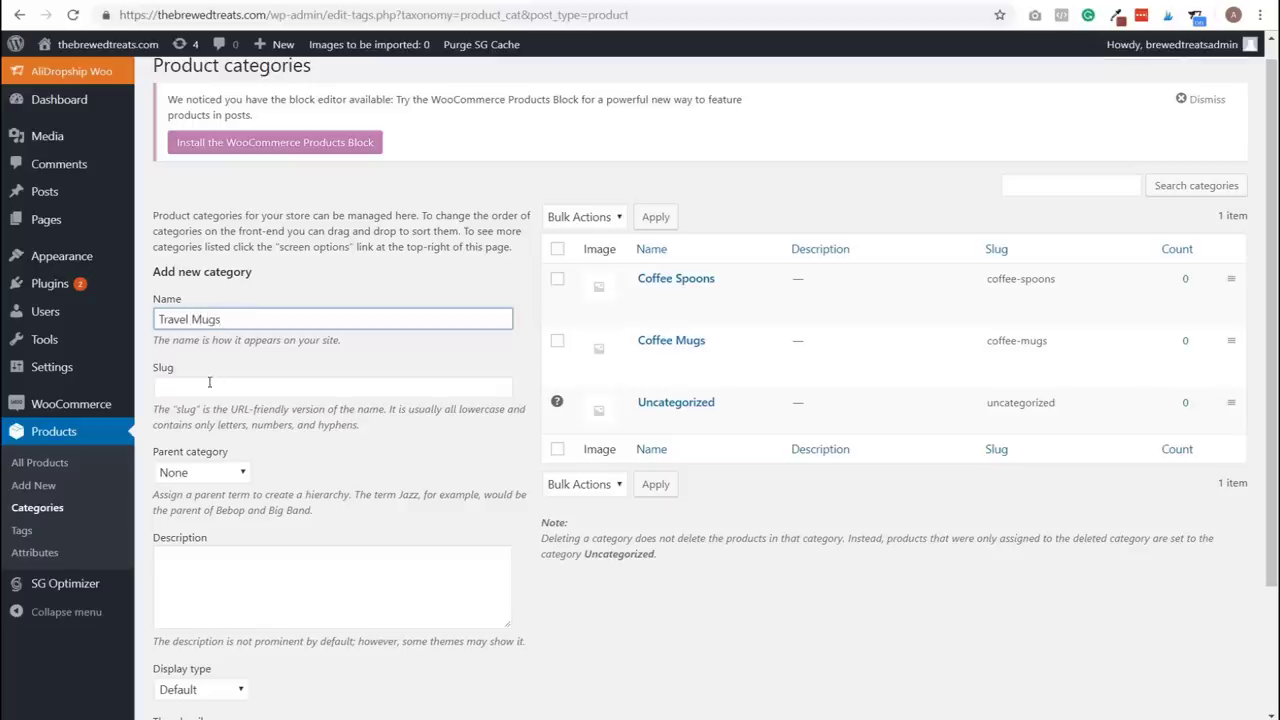
left_click(209, 382)
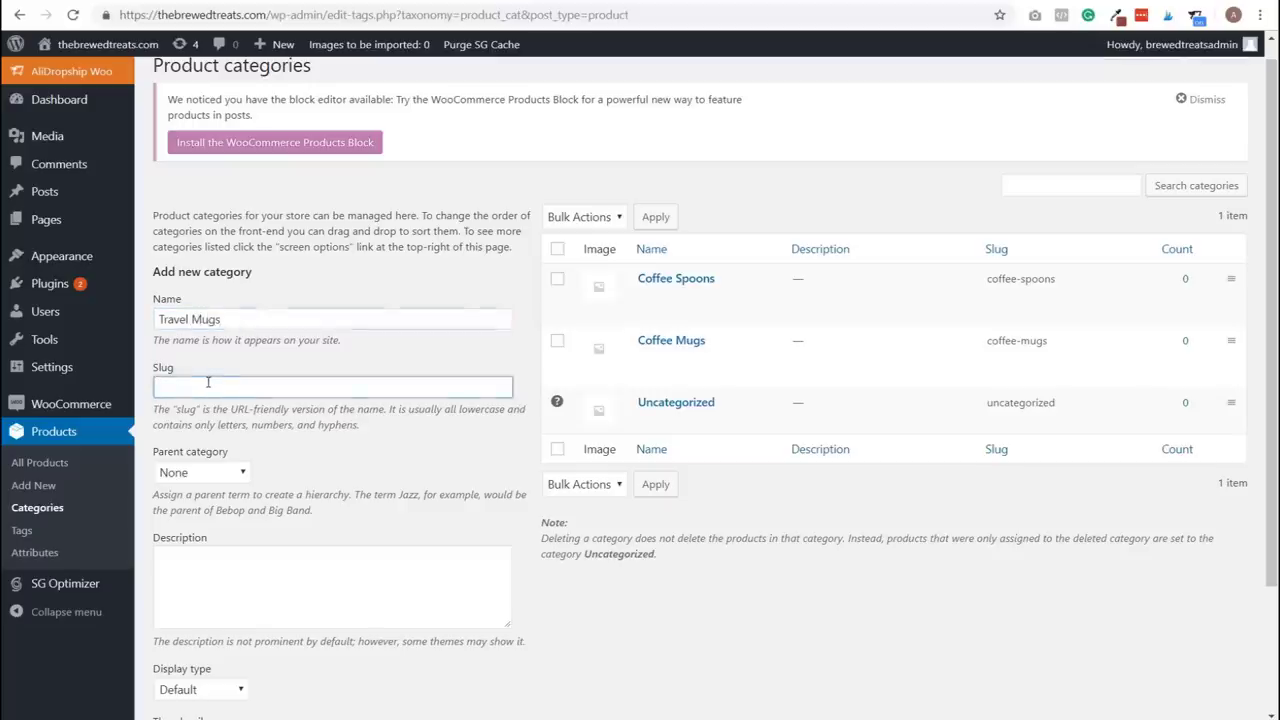
type("travel-mugs")
scroll(280, 430, "down", 3)
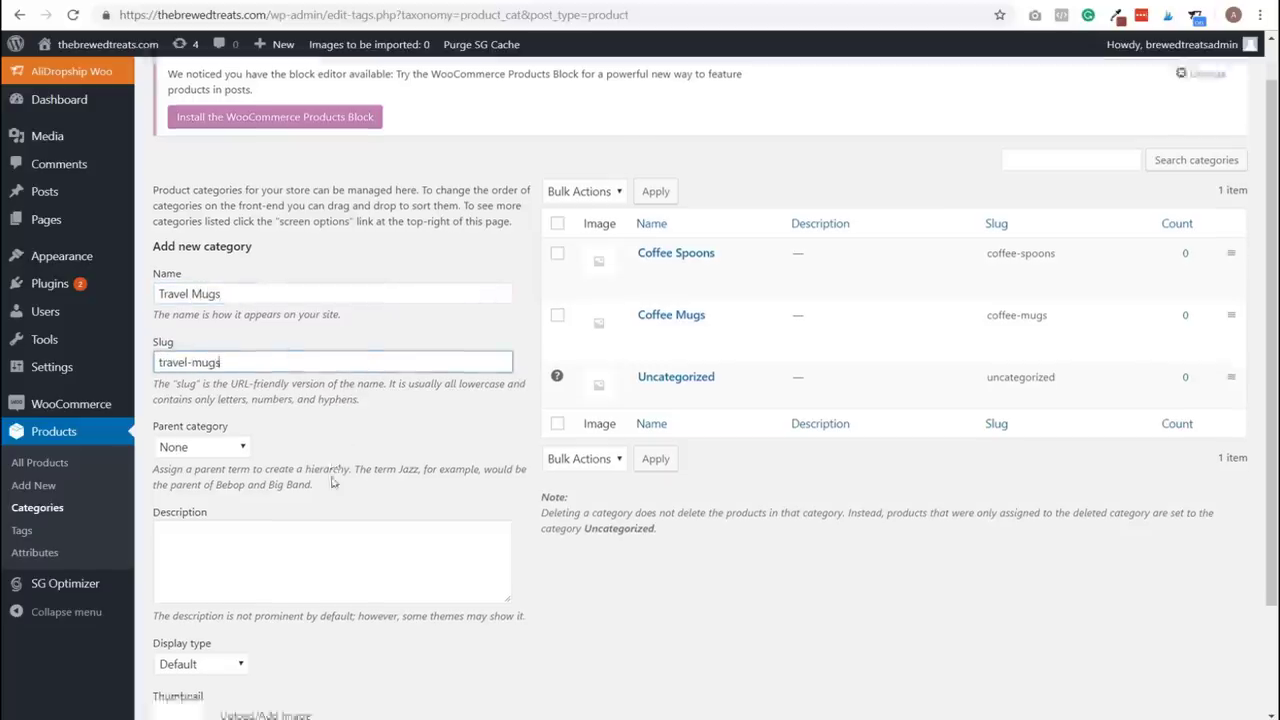
left_click(235, 641)
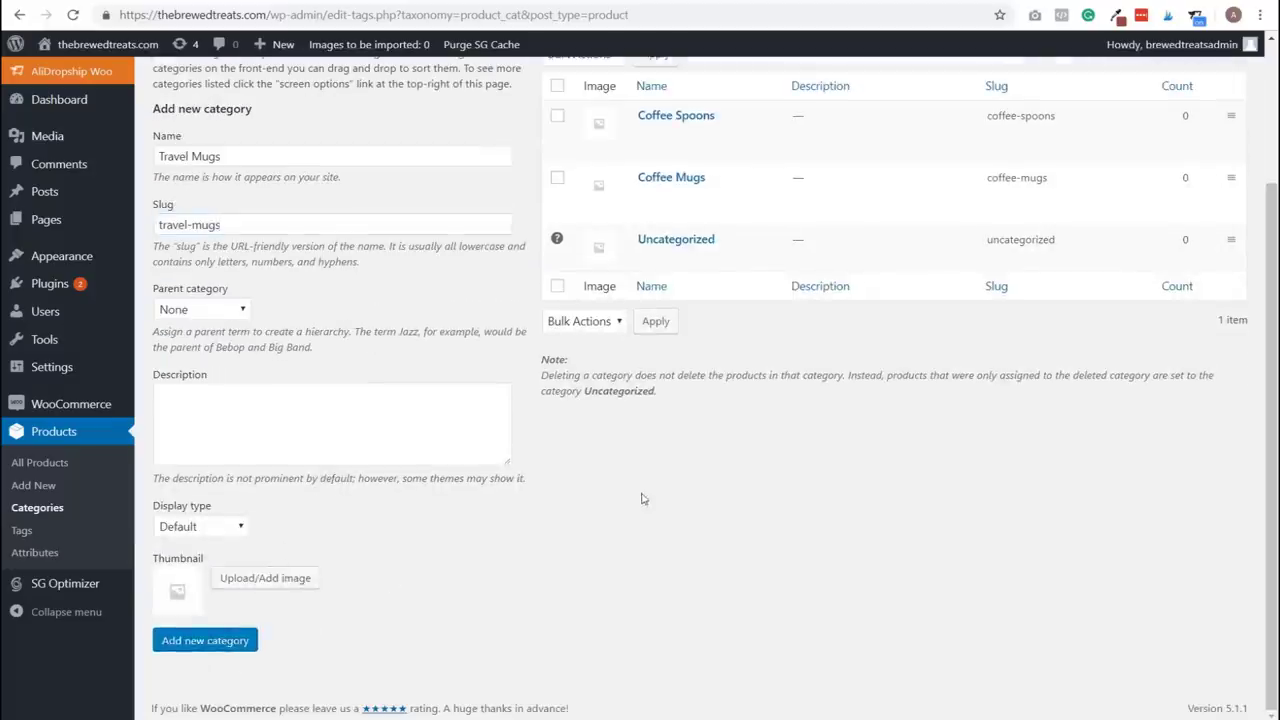
scroll(642, 495, "up", 3)
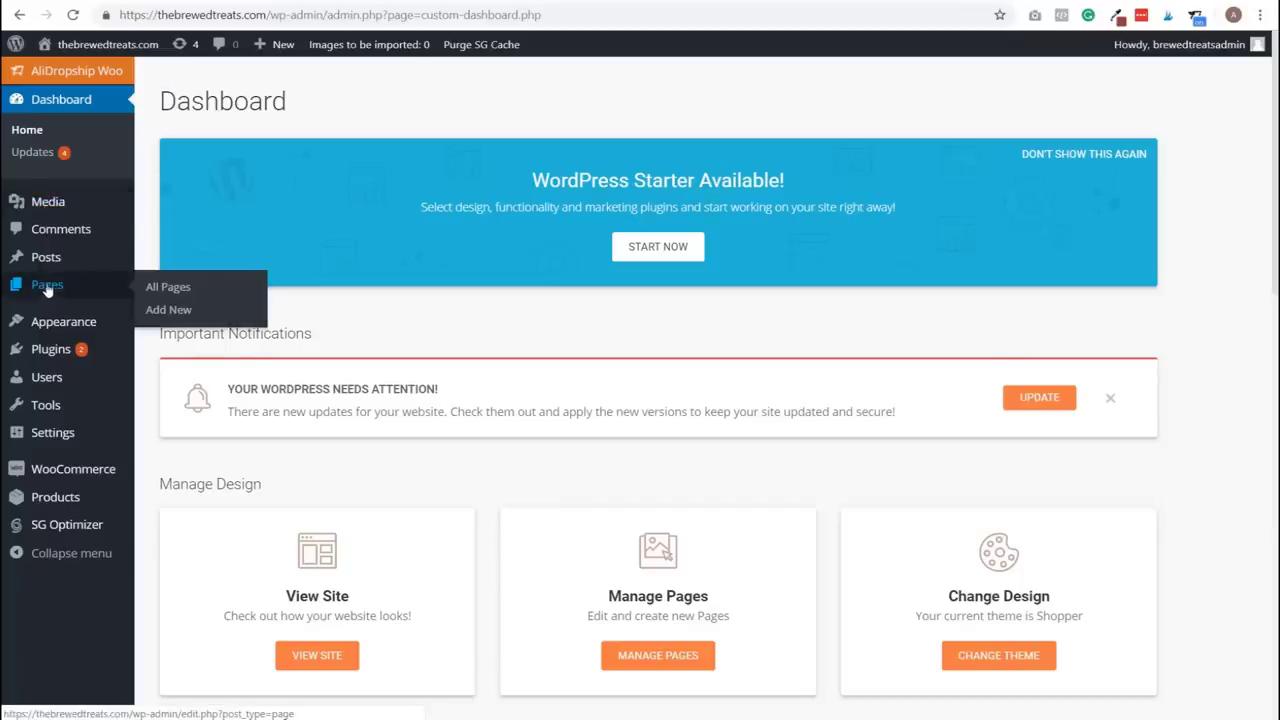
Step: Create a new page titled 'About Us'
left_click(46, 286)
left_click(246, 87)
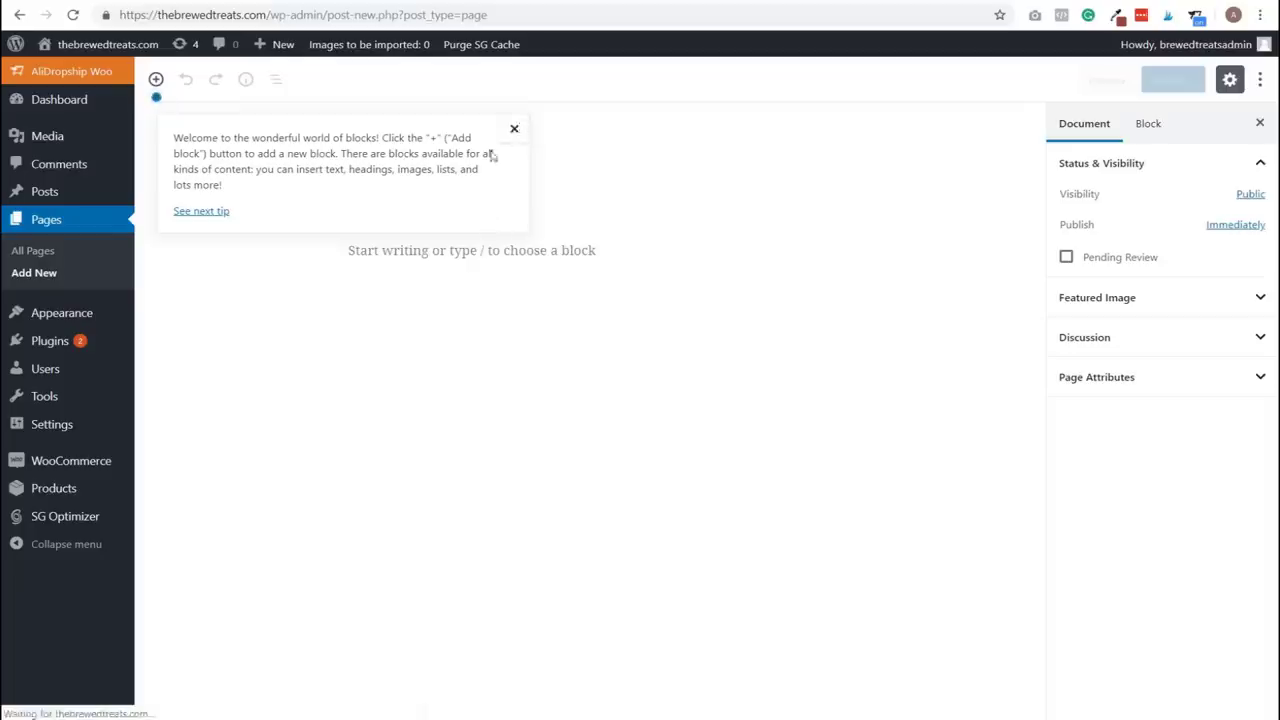
left_click(480, 170)
type("About Us")
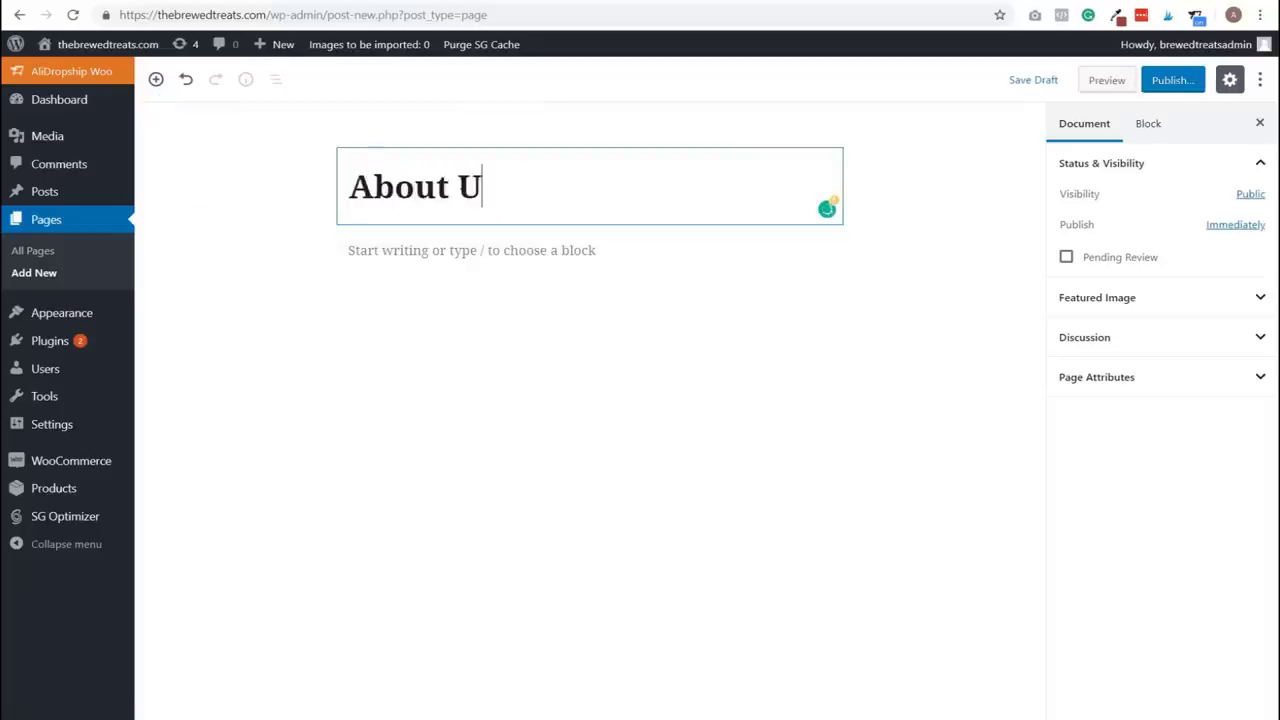
left_click(443, 249)
Step: Add an image block with the Coffee photo uploaded from the Brewed Treats folder
left_click(312, 250)
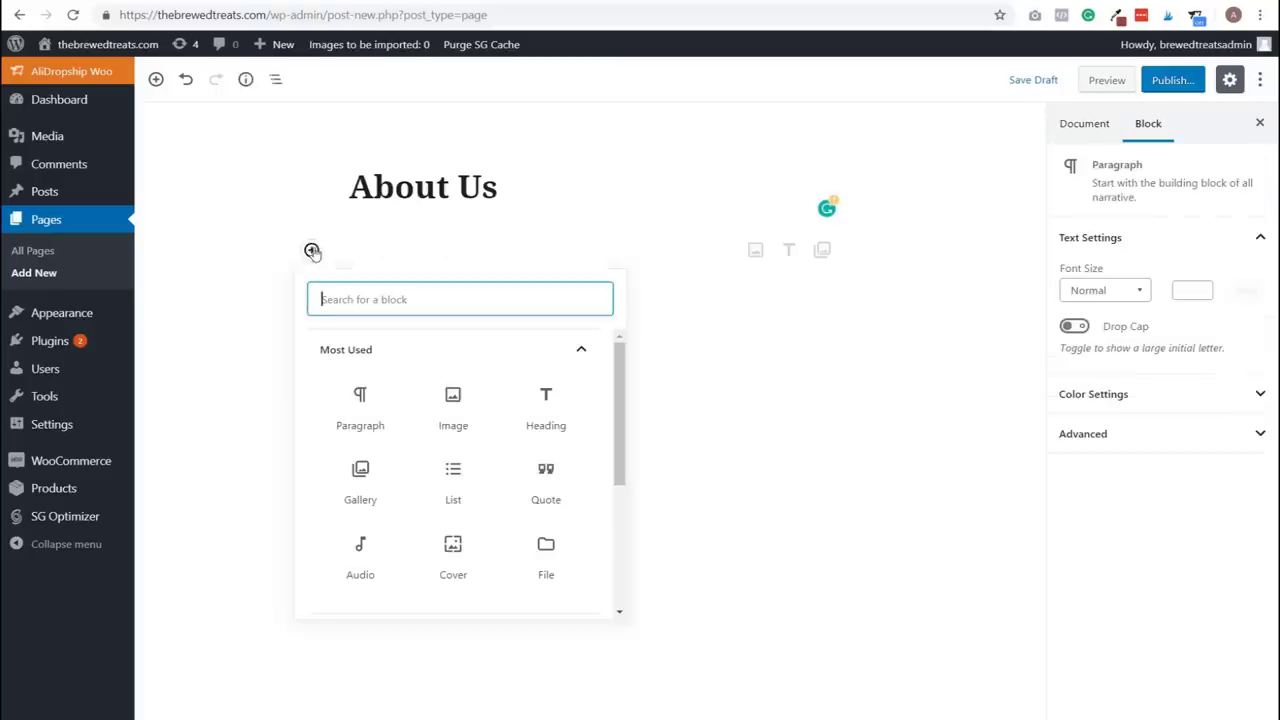
left_click(447, 410)
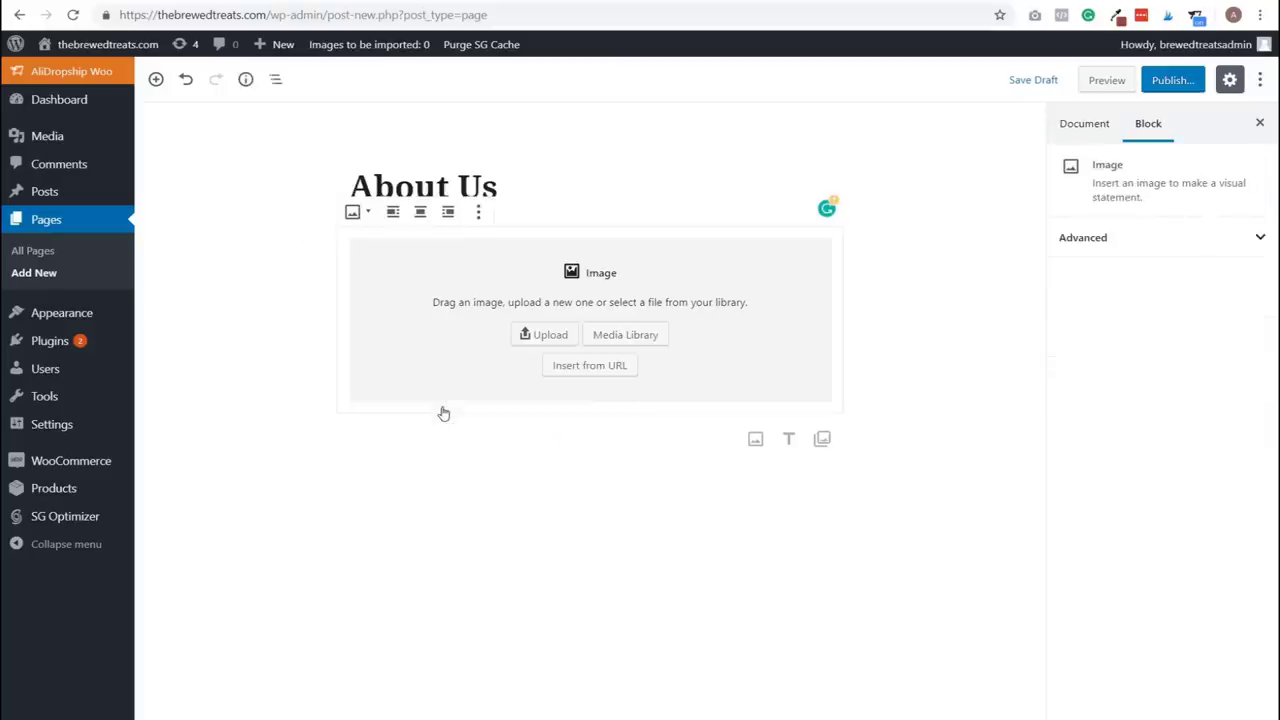
left_click(548, 336)
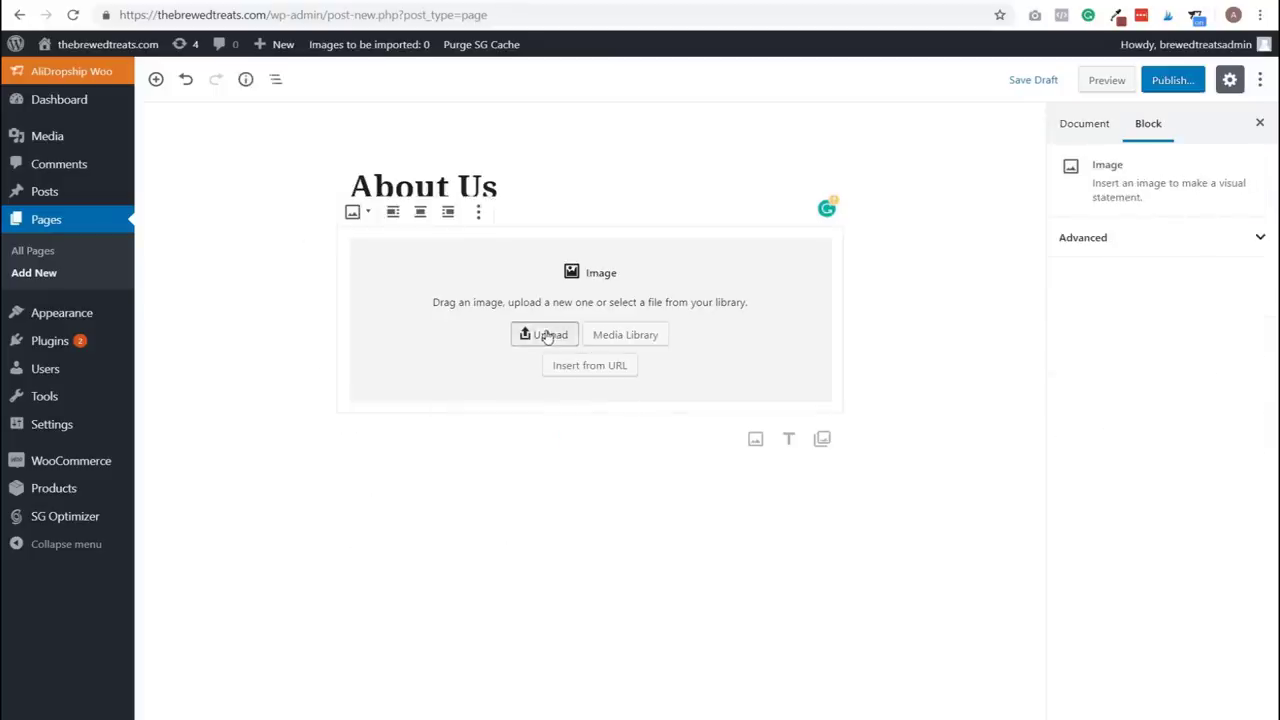
double_click(586, 246)
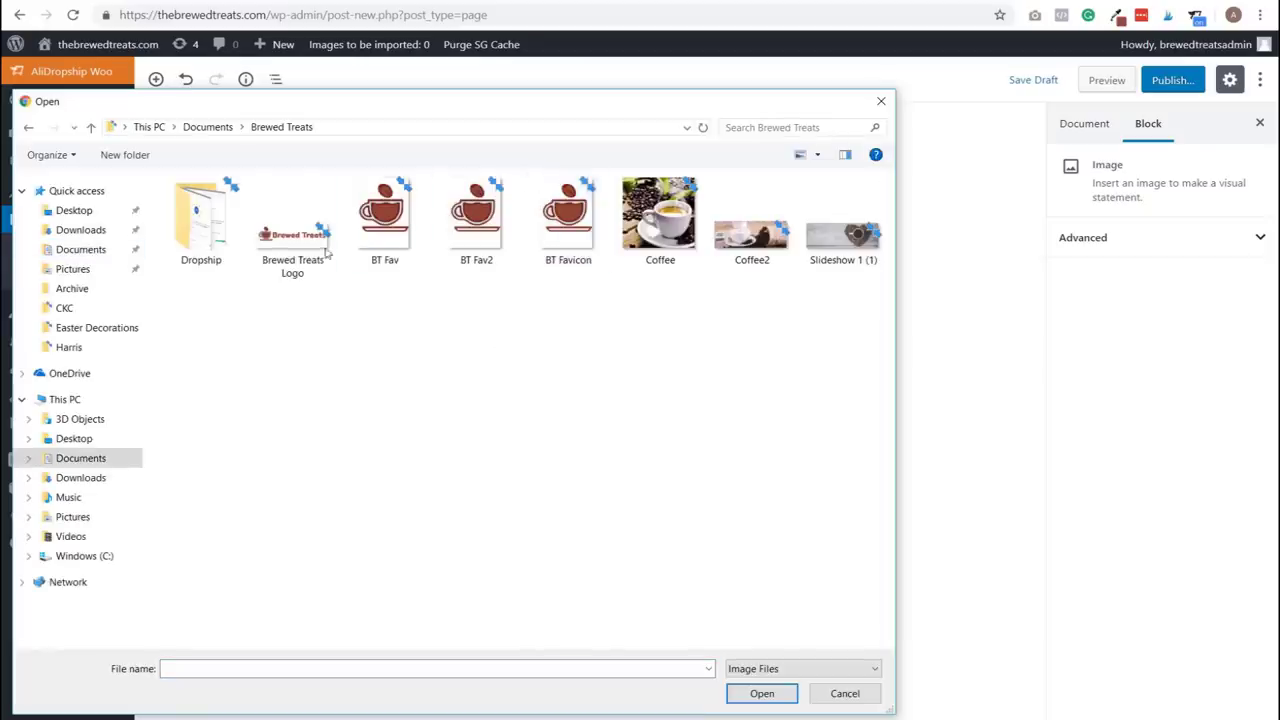
left_click(650, 242)
left_click(760, 694)
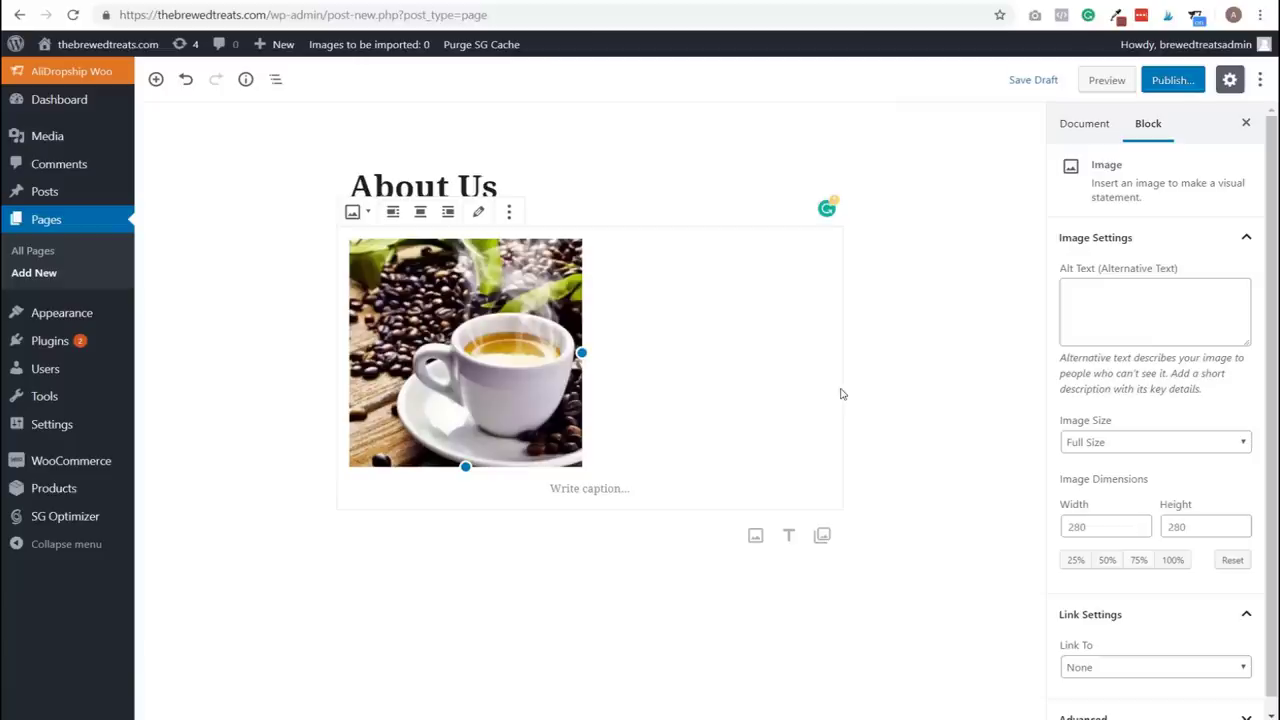
left_click(606, 494)
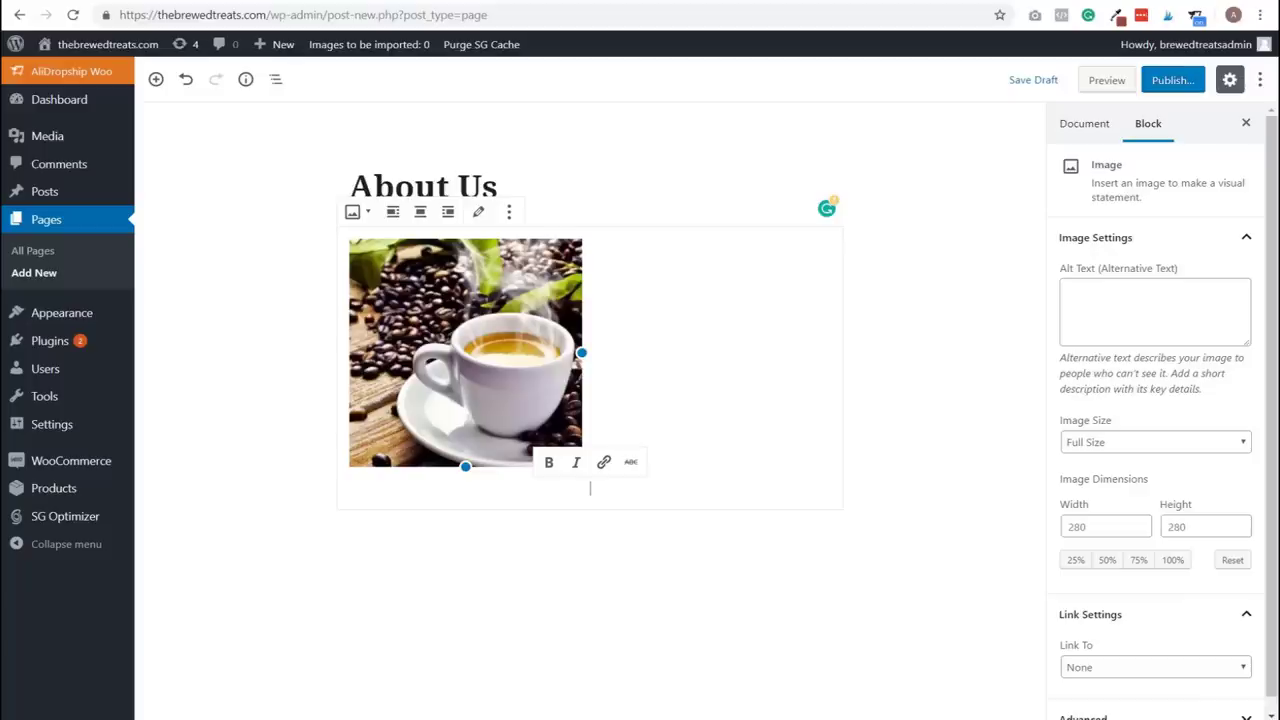
left_click(311, 511)
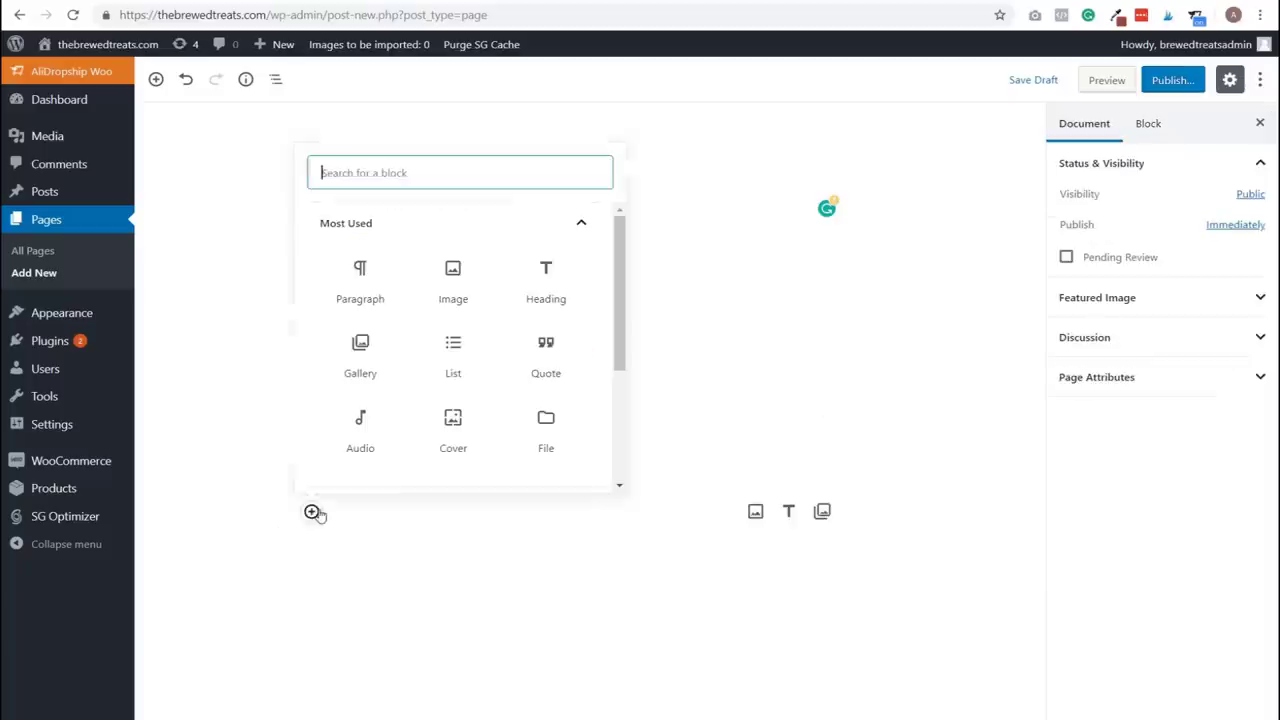
Step: Paste the store's story text under the coffee image, align the image left, and save as draft
left_click(362, 275)
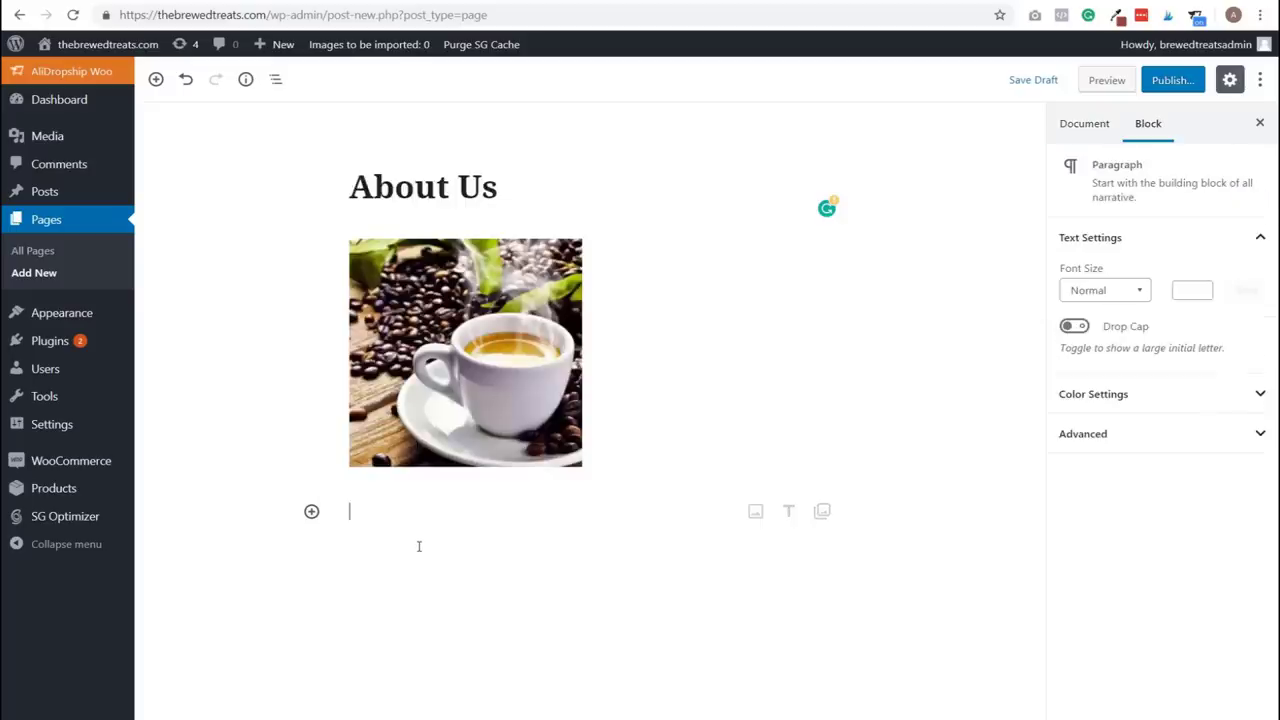
type("Coffee. It’s the best part of waking up, and everyone has their favorite way of brewing it – and drinking it! Founded in New Zealand at the start of 2016 as a boutique online outlet dedicated to quirky and quality coffee products and accessories, Brewed Treats has become a fast-growing, customer-focused online store dedicated to sourcing the highest quality products so that you can brew the perfect cup of java.")
left_click(392, 250)
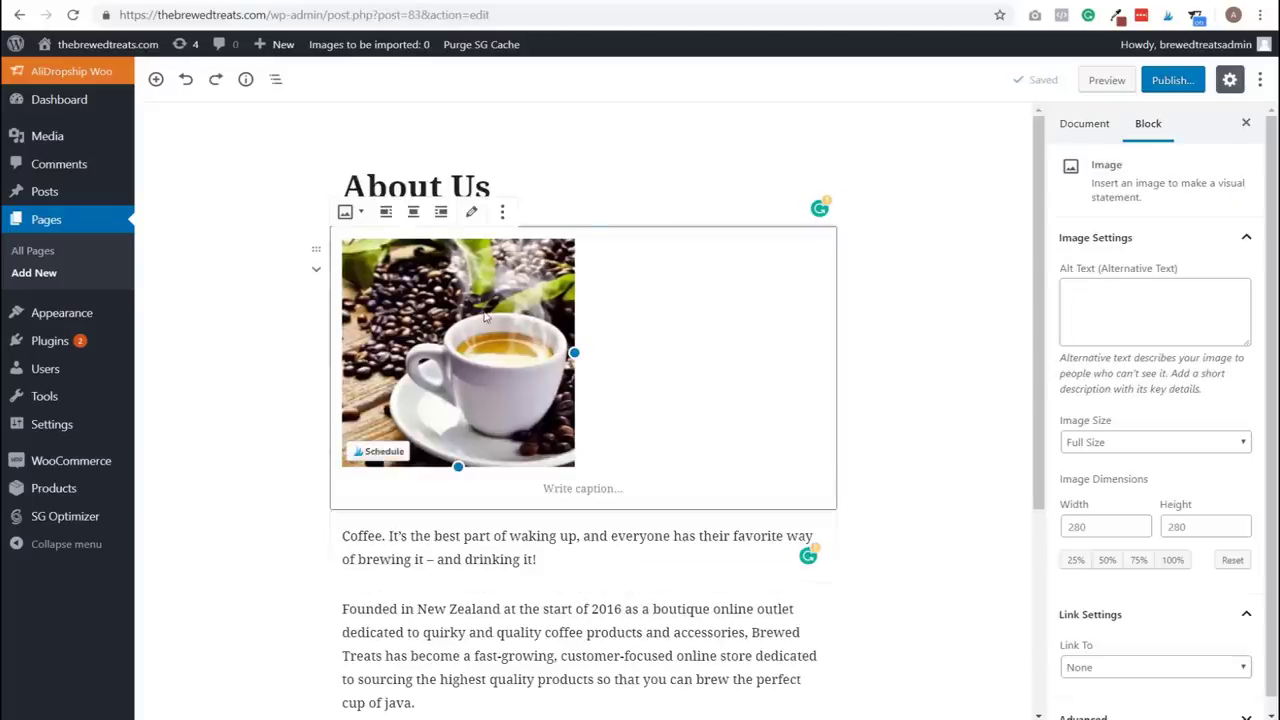
left_click(387, 213)
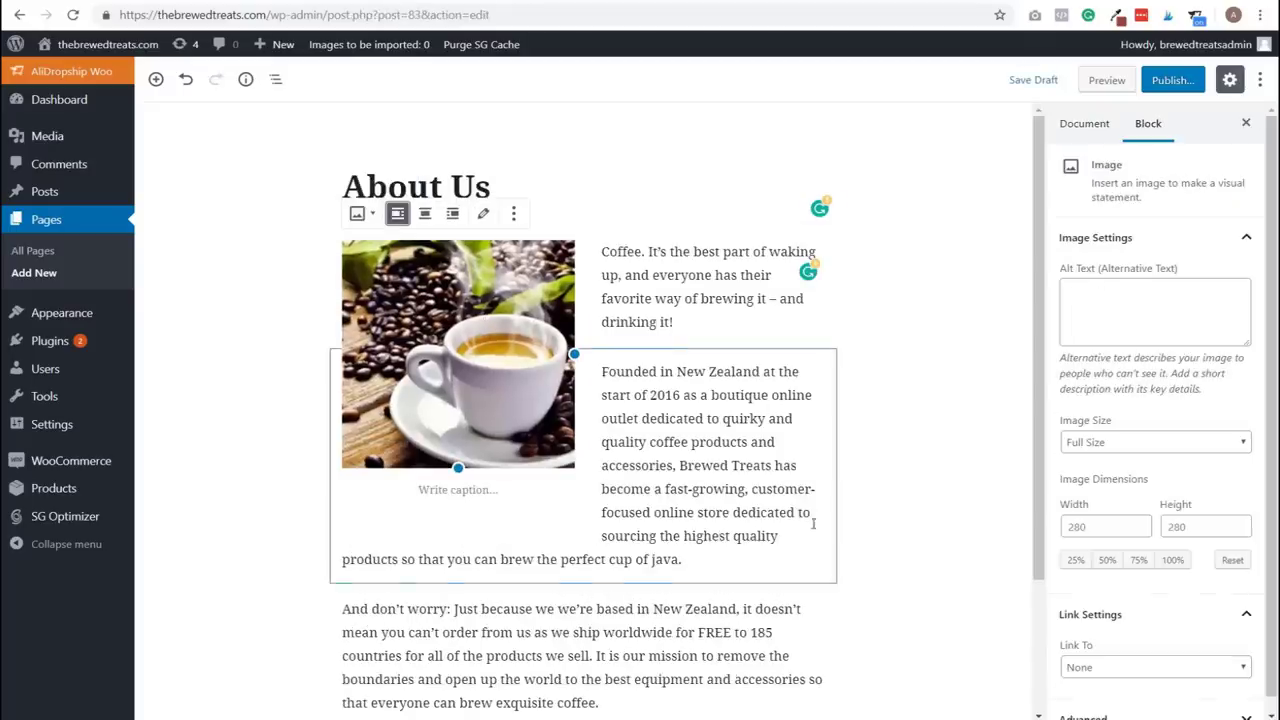
scroll(812, 524, "down", 2)
scroll(811, 525, "up", 2)
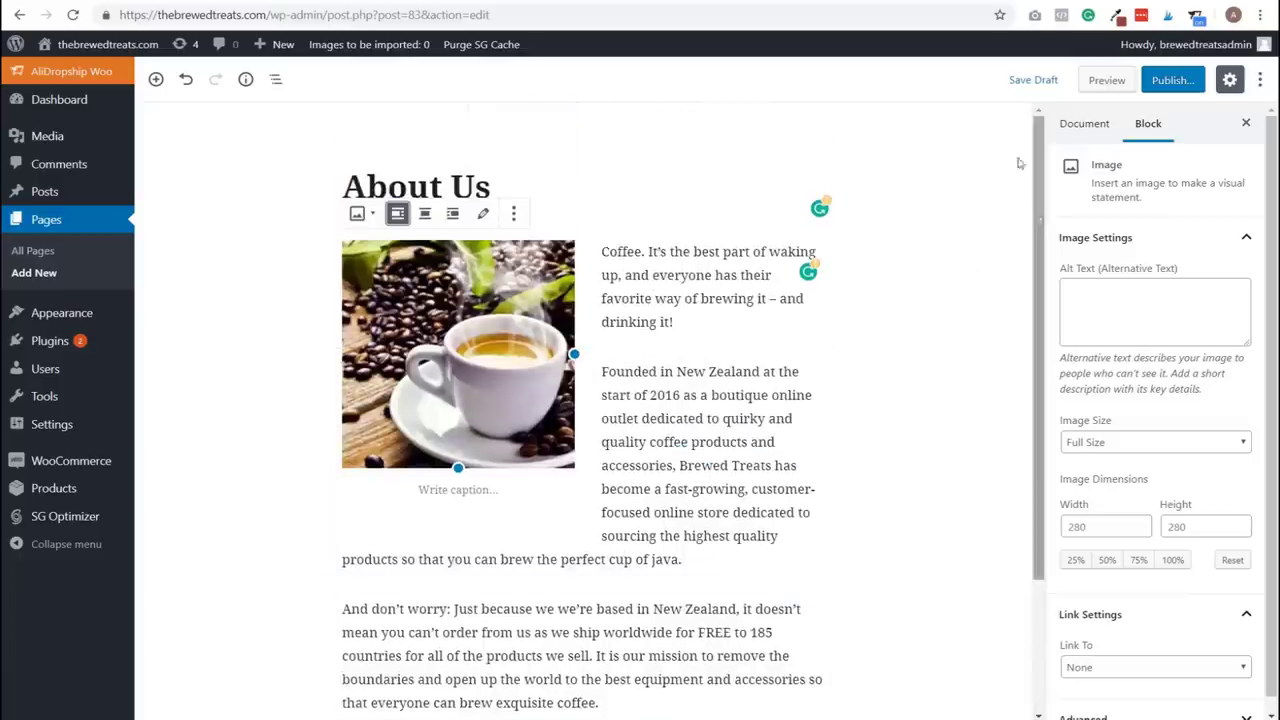
left_click(1040, 82)
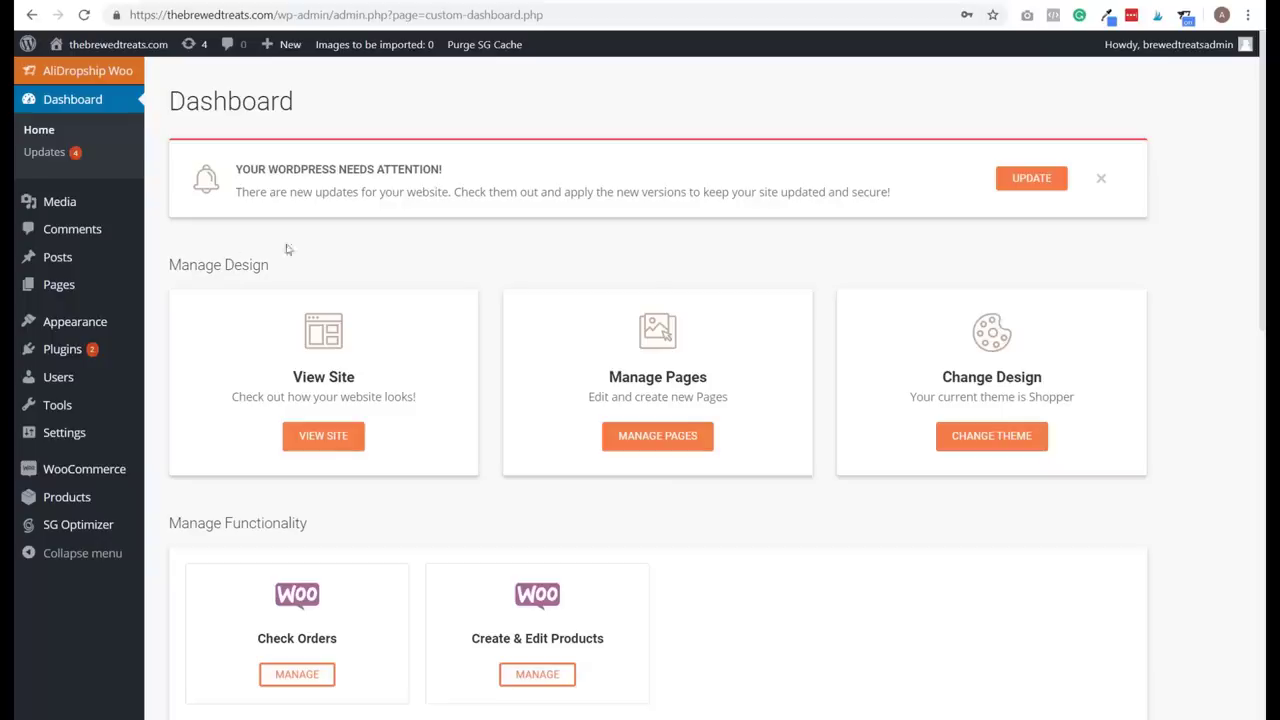
Step: Search plugins for 'contact form', then install and activate Contact Form 7
left_click(78, 356)
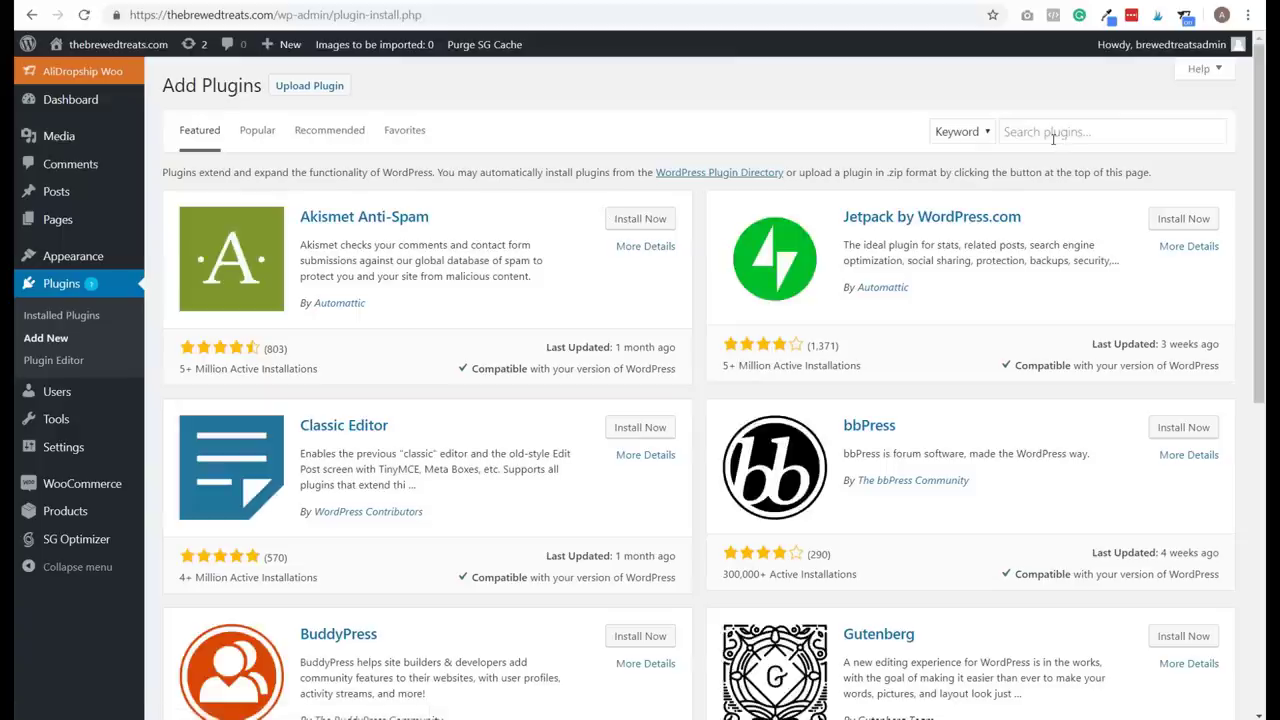
left_click(1051, 139)
type("cont")
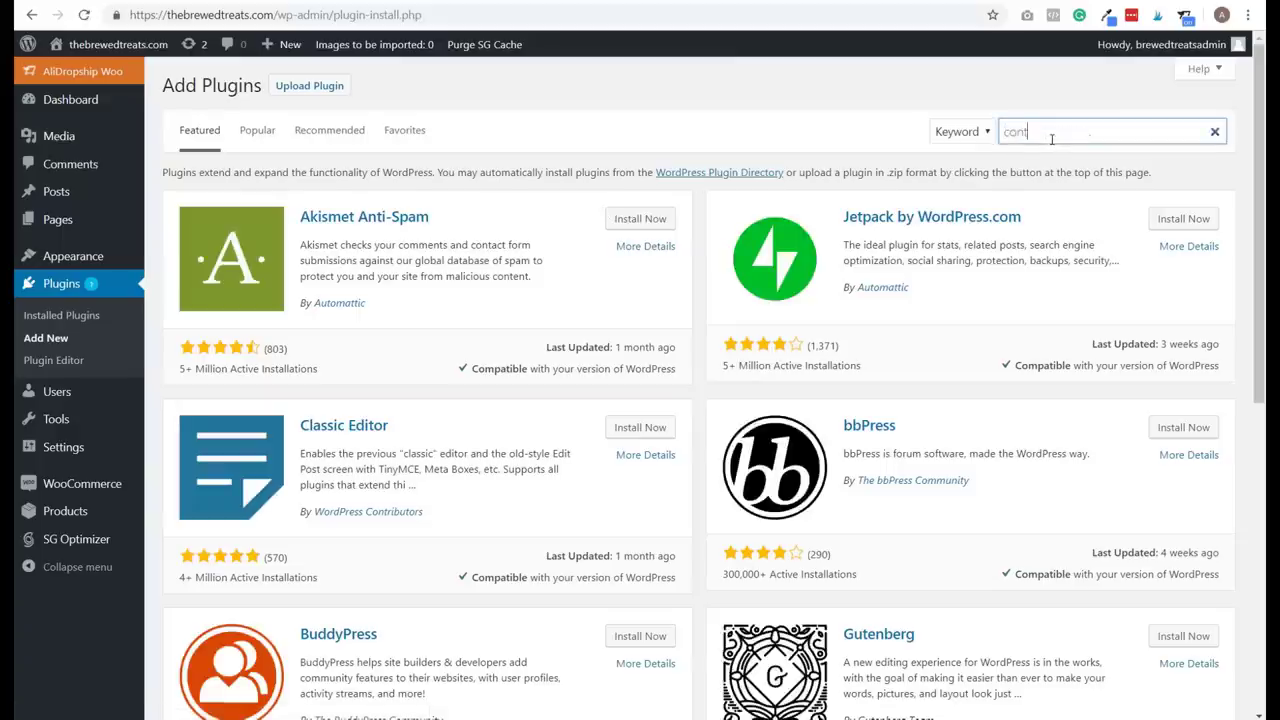
type("act form")
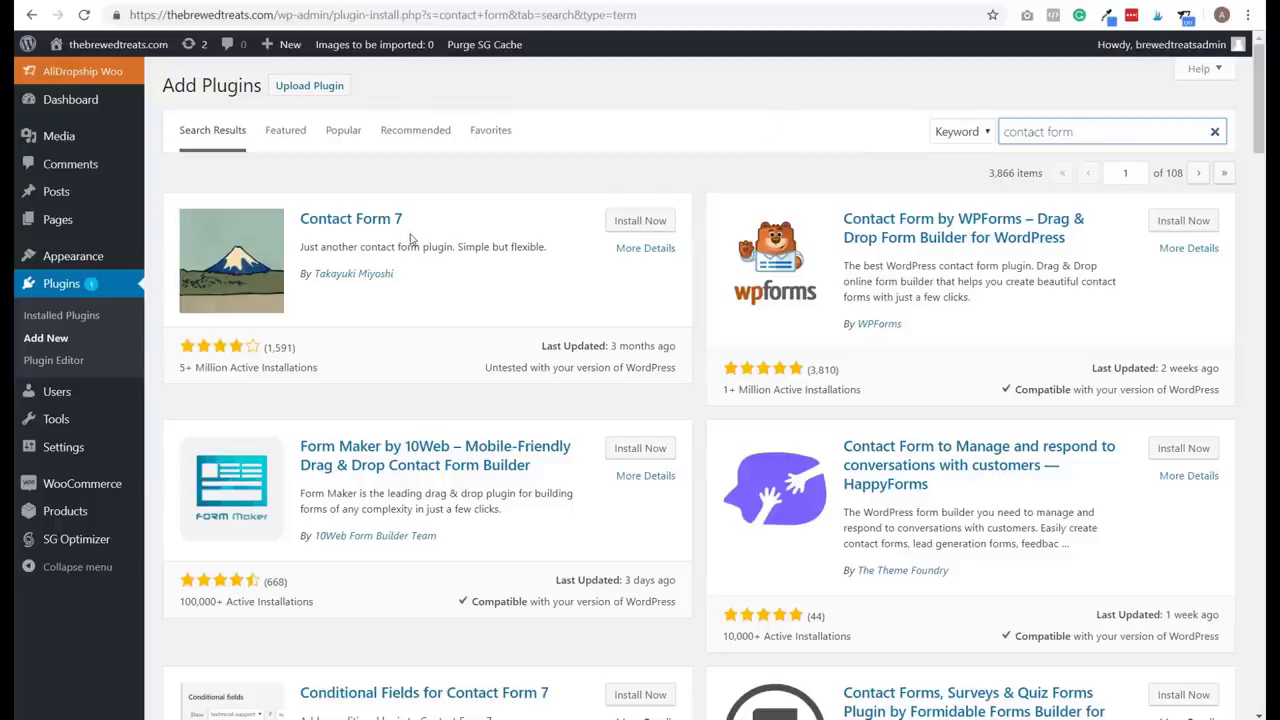
left_click(640, 221)
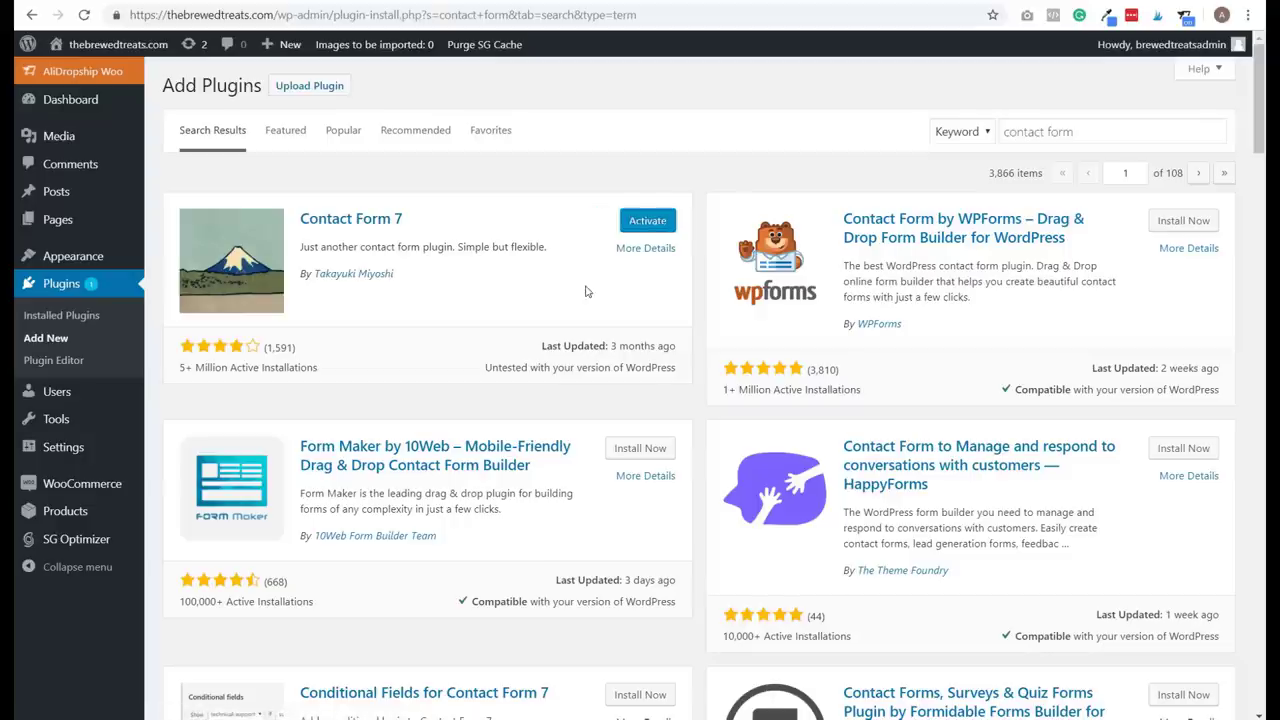
left_click(634, 222)
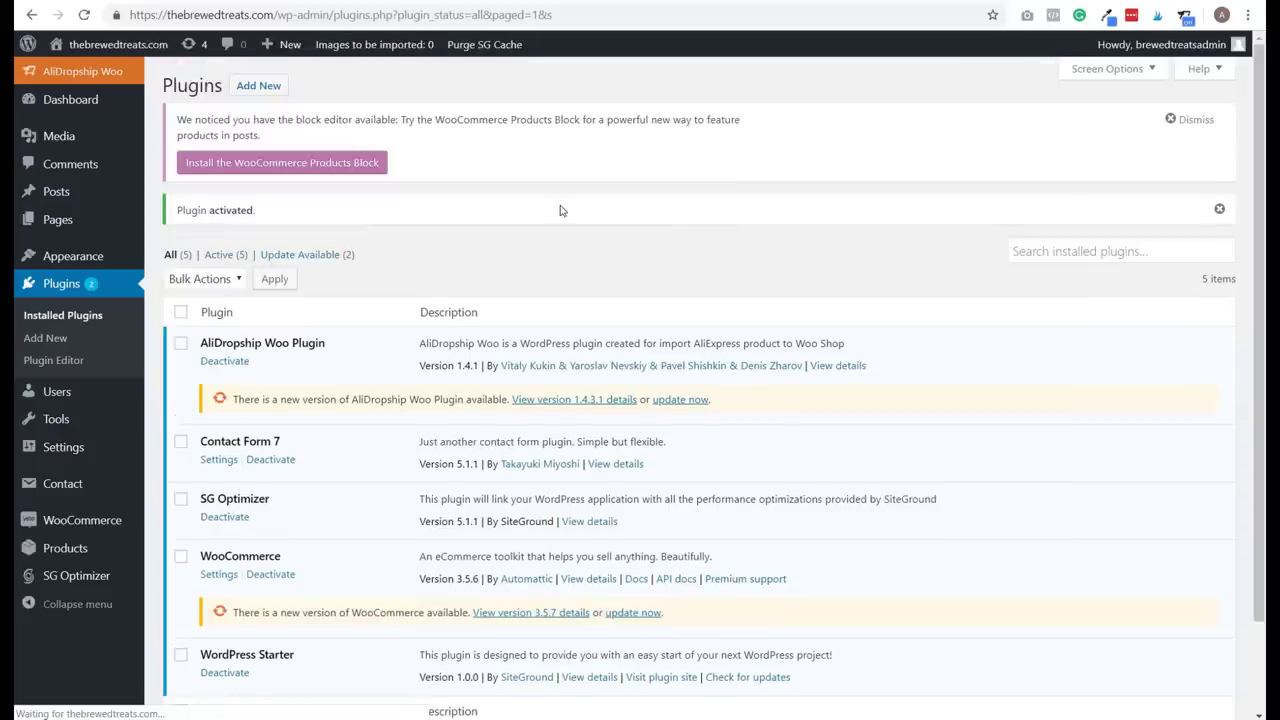
Step: Copy the shortcode of Contact form 1 from the Contact Forms list
left_click(218, 460)
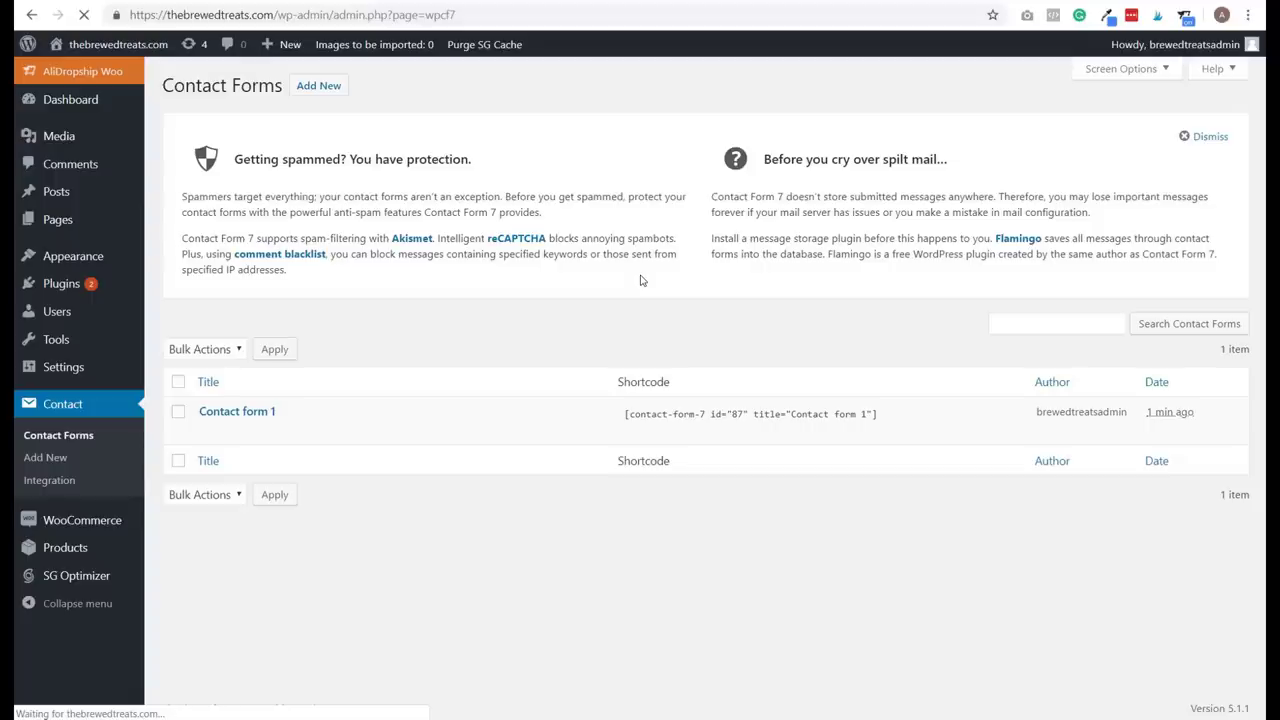
left_click_drag(622, 418, 877, 417)
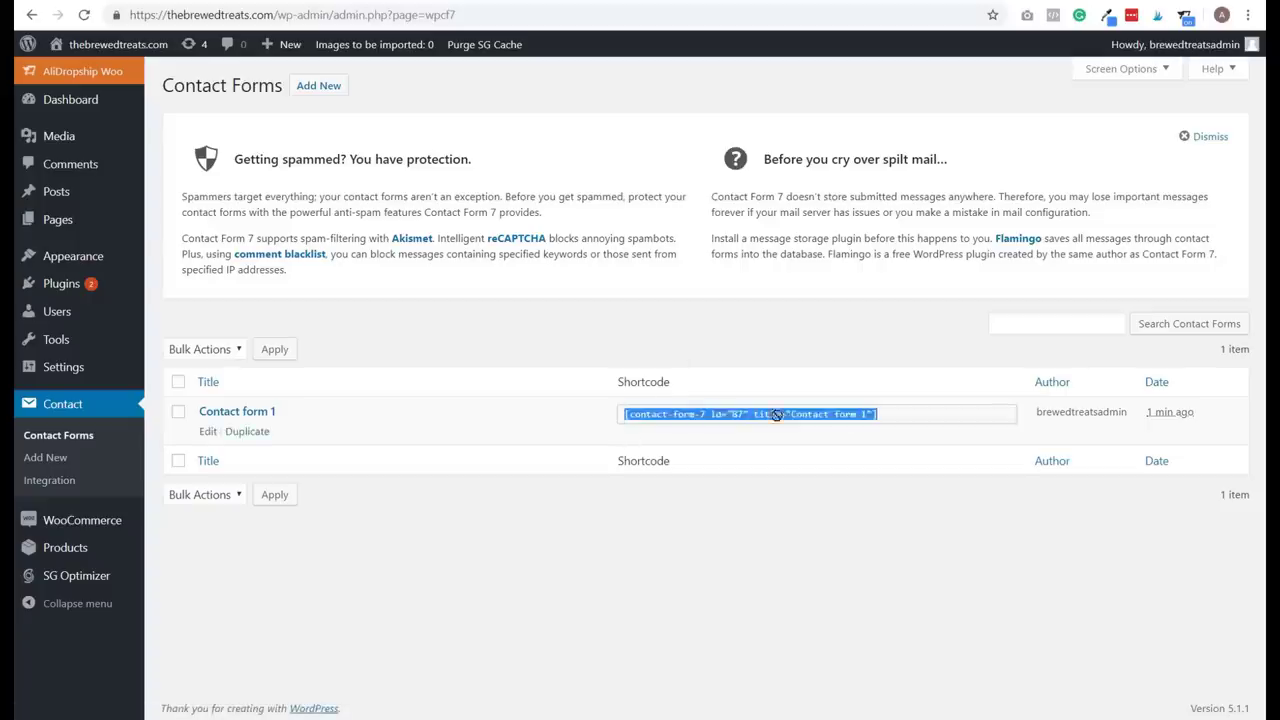
right_click(706, 414)
left_click(740, 426)
left_click(593, 529)
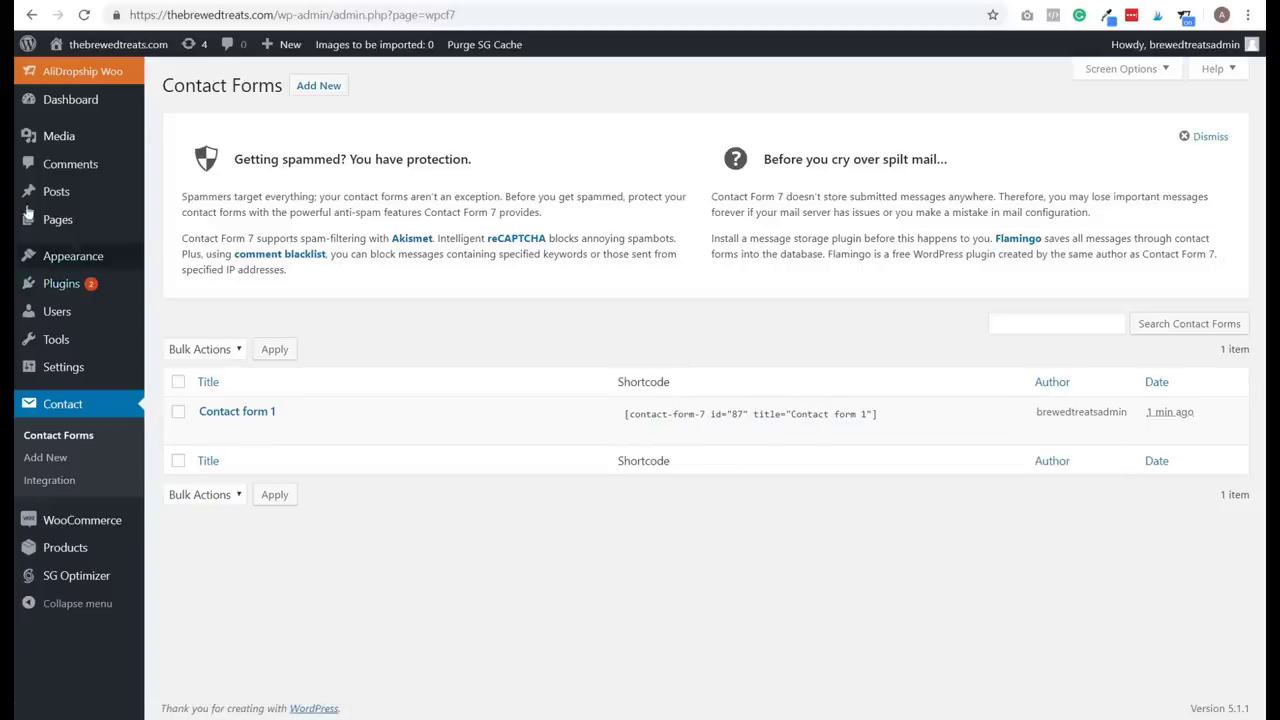
Step: Create a new page titled 'Contact Us'
left_click(84, 226)
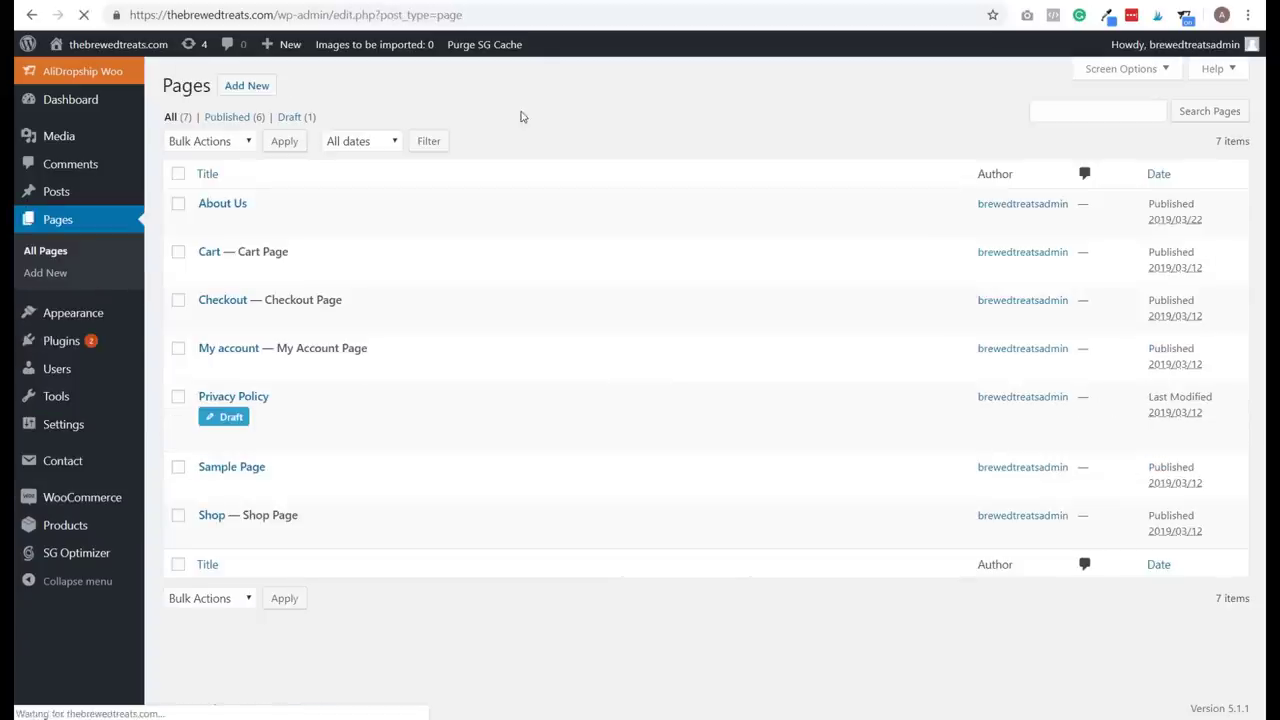
left_click(246, 85)
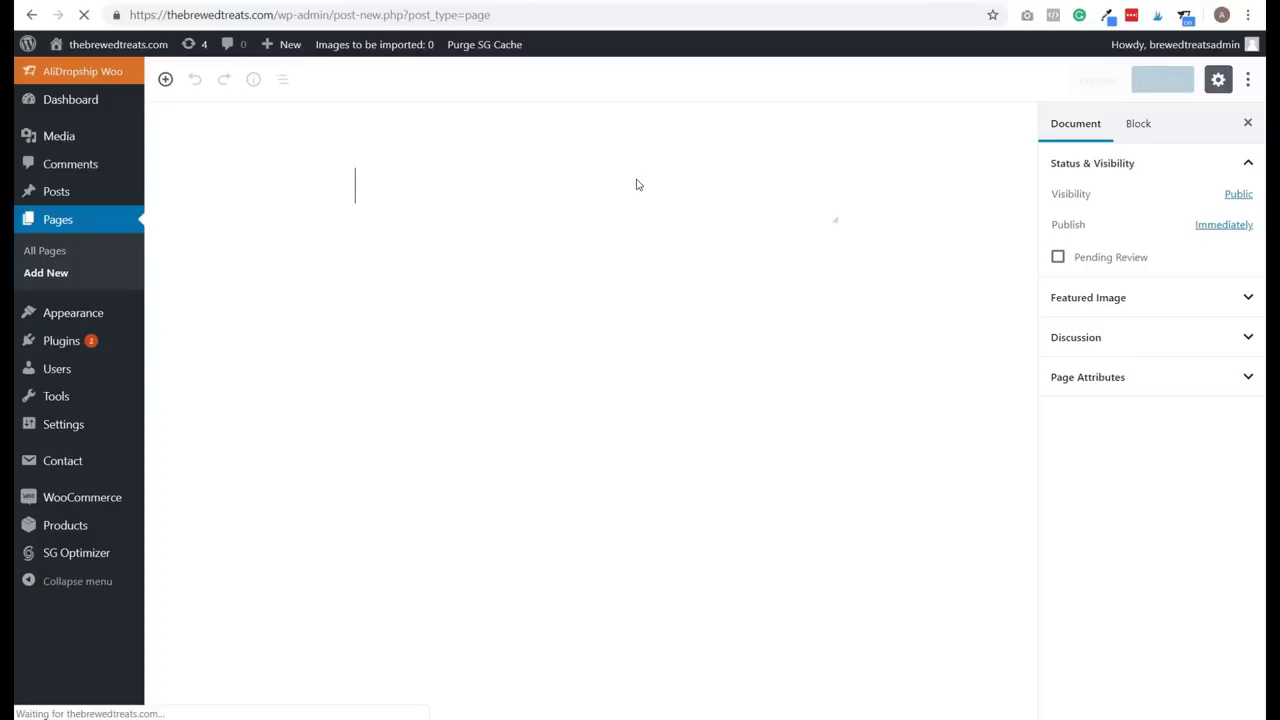
type("Co")
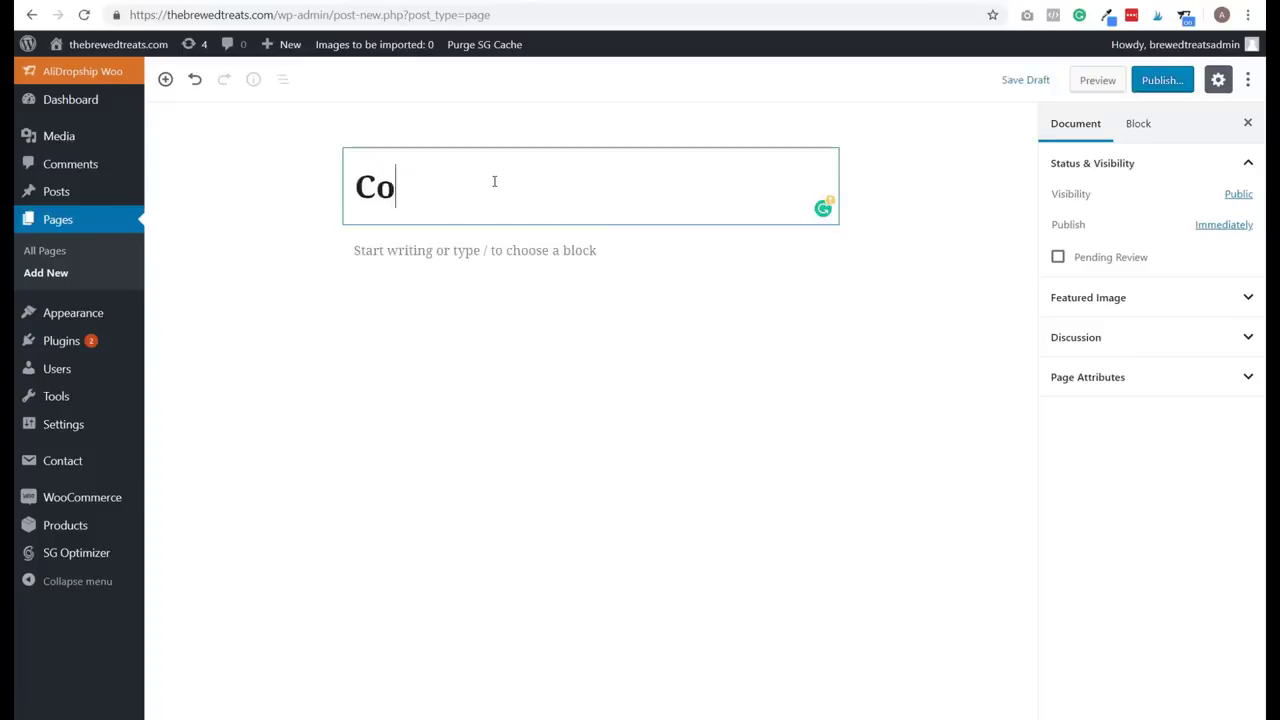
type("ntact Us")
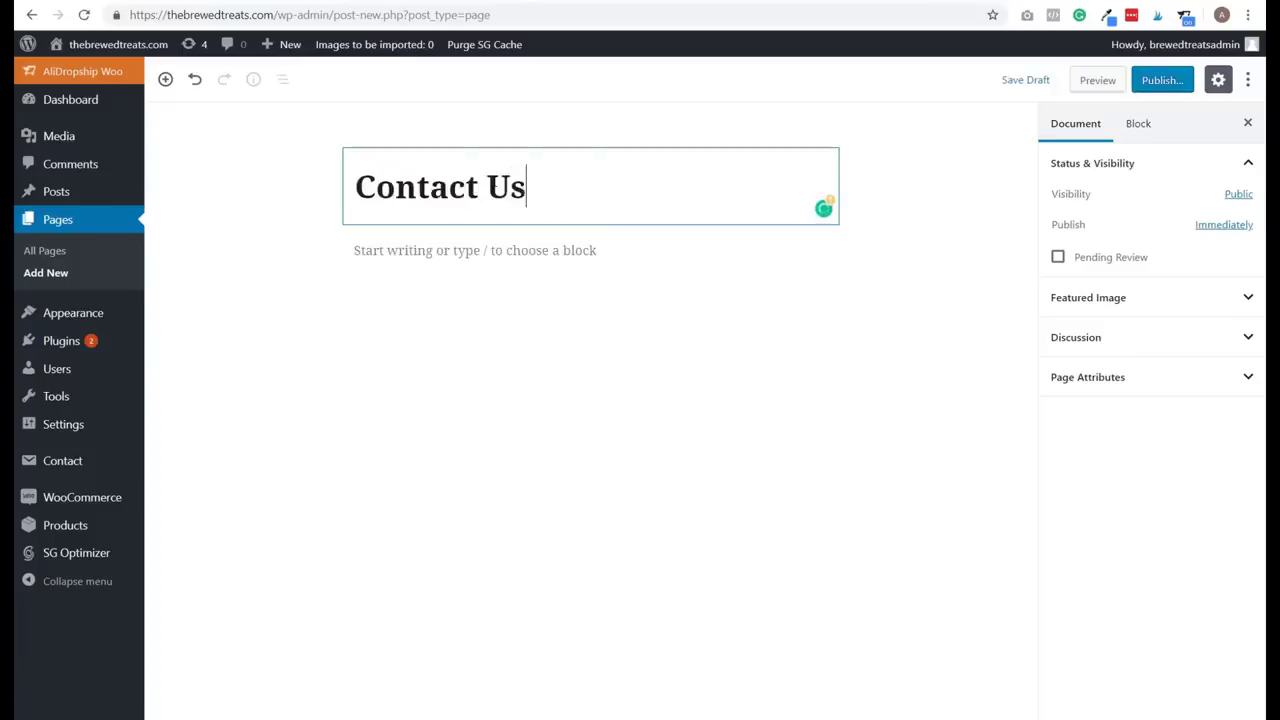
Step: Paste the Contact form 1 shortcode into the page body and save it as a draft
left_click(514, 258)
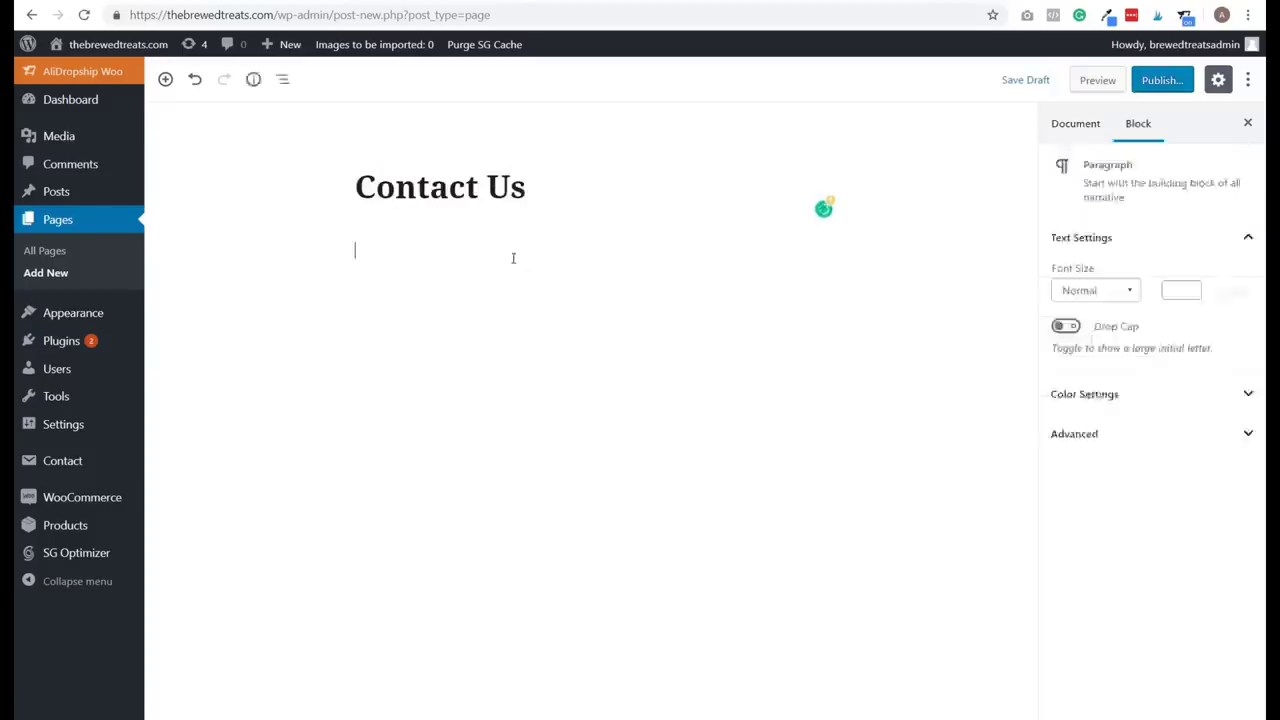
key("ctrl+v")
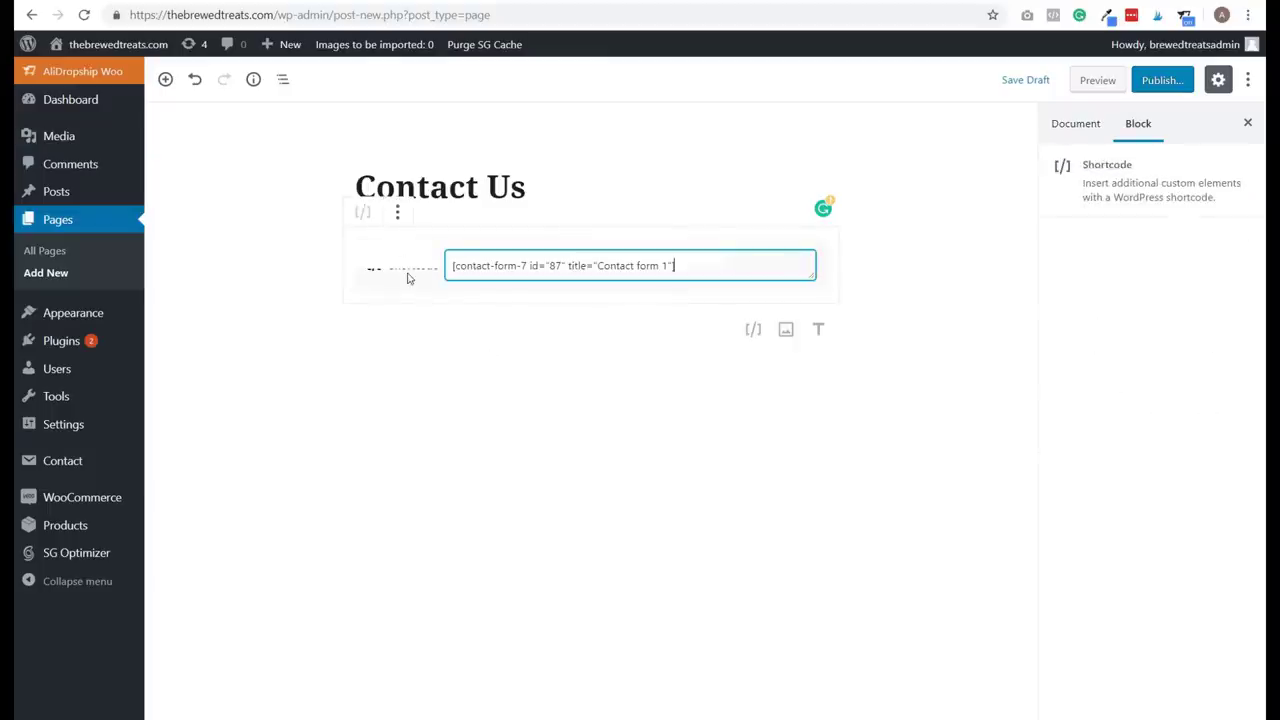
left_click(412, 281)
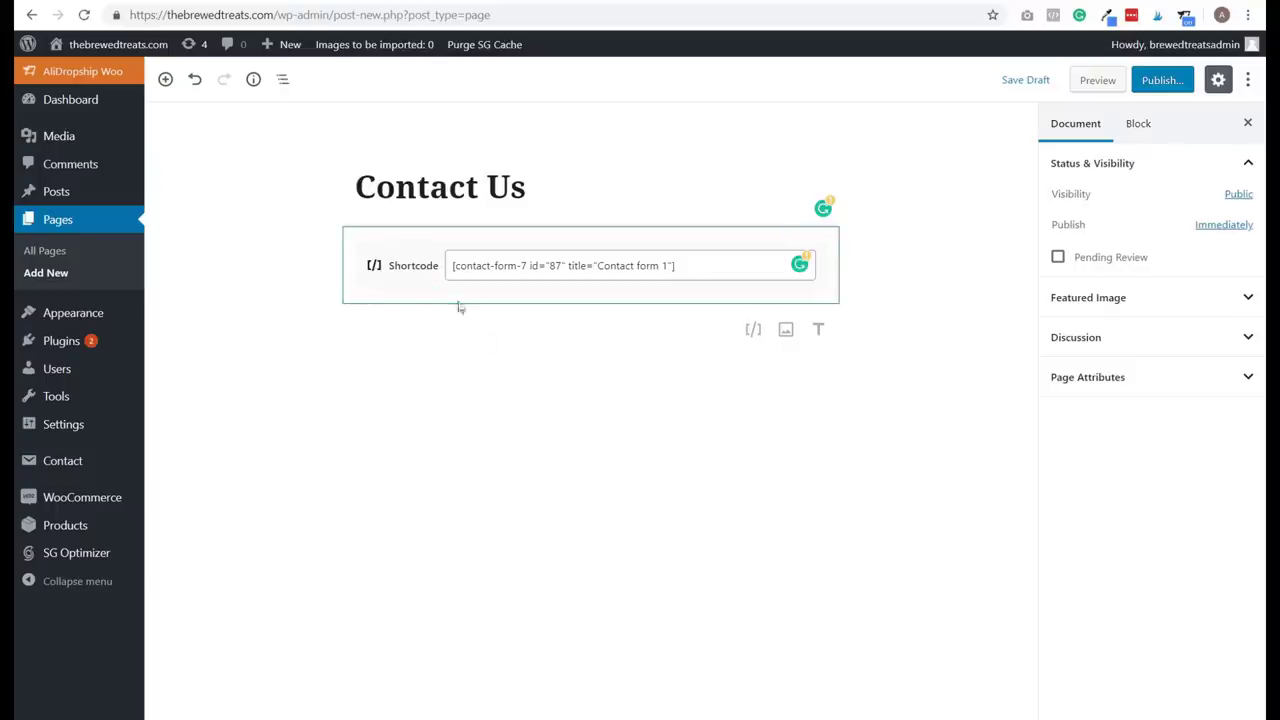
left_click(505, 388)
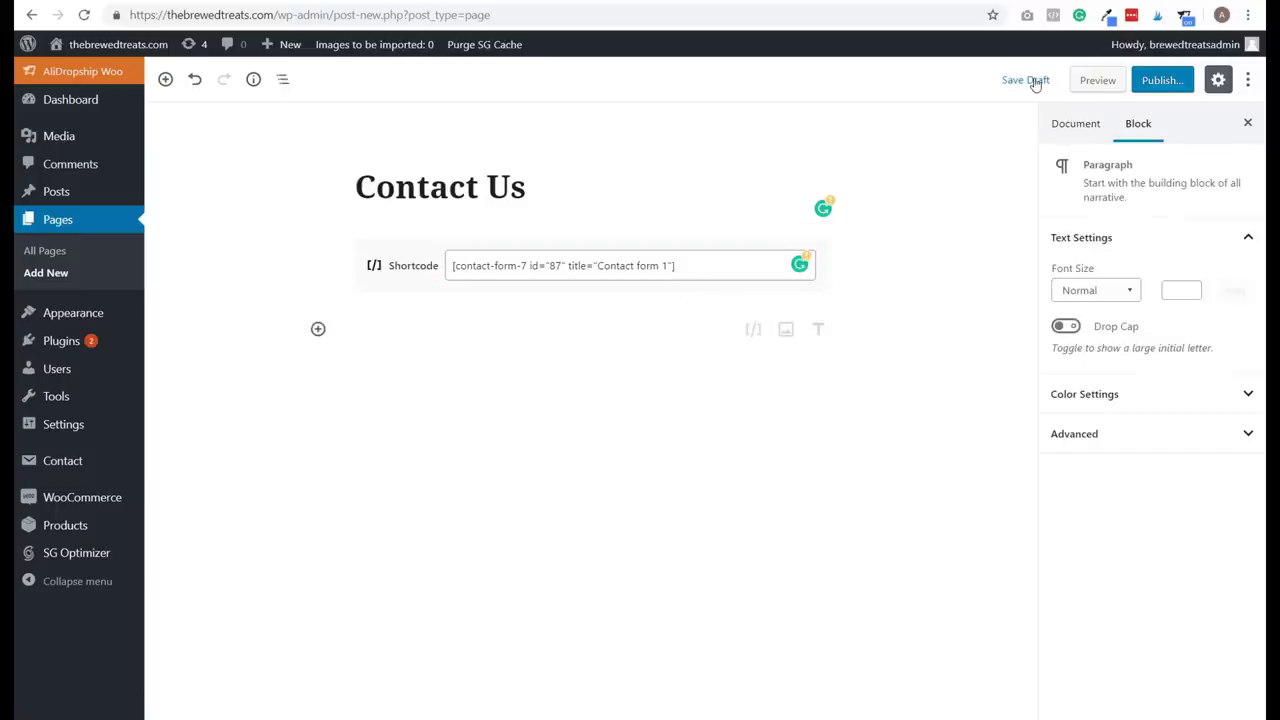
left_click(1035, 83)
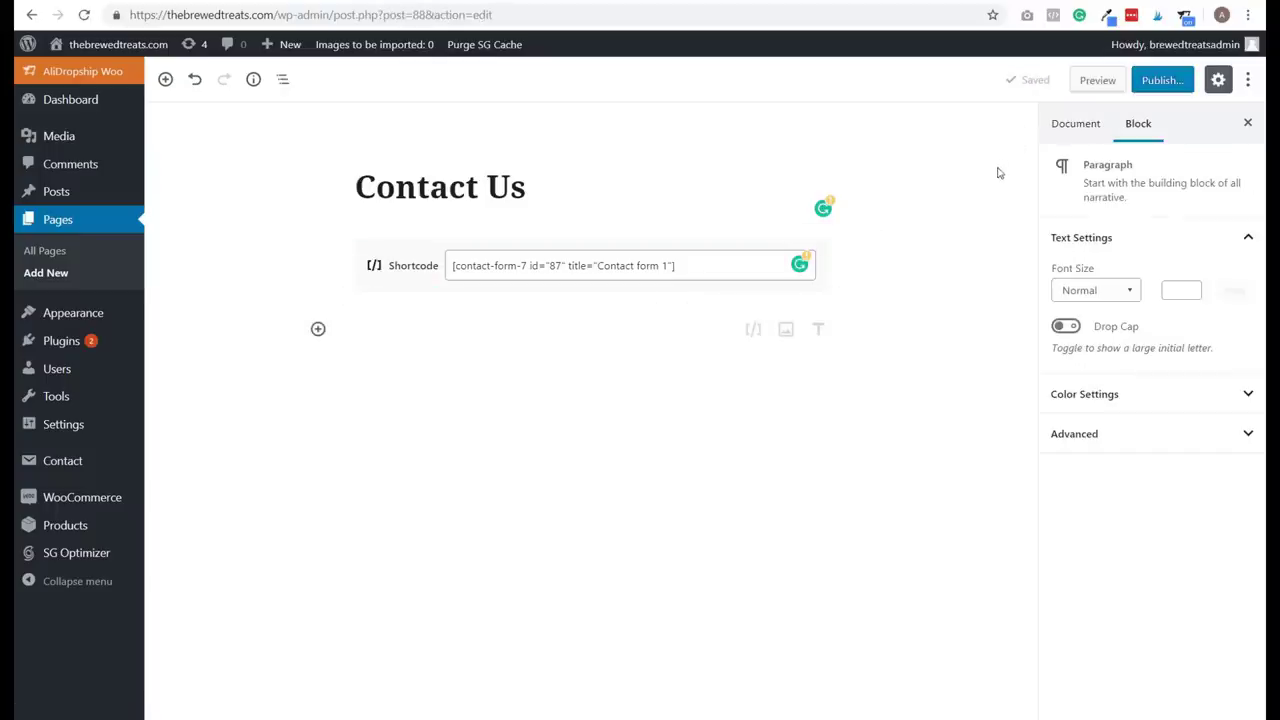
Step: Preview the Contact Us page, then return to the admin Dashboard
left_click(1087, 82)
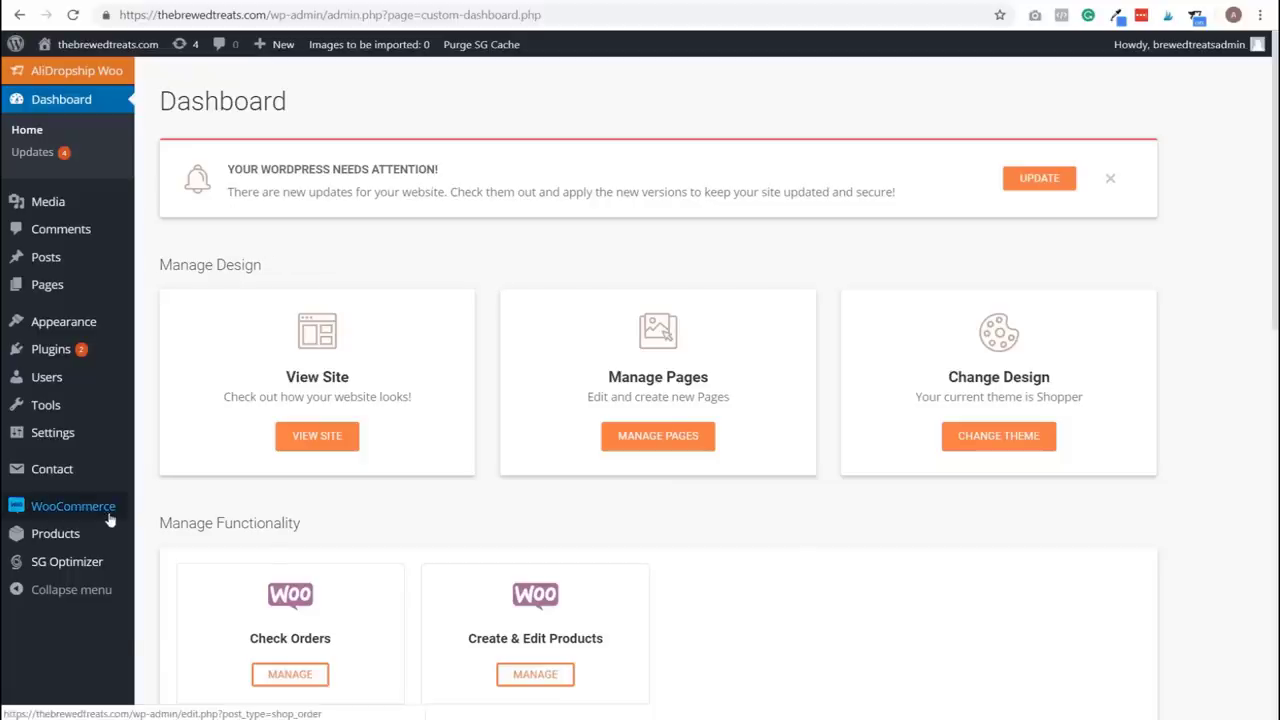
Step: Add a 'United States' shipping zone for the United States (US) region offering Free shipping
mouse_move(110, 518)
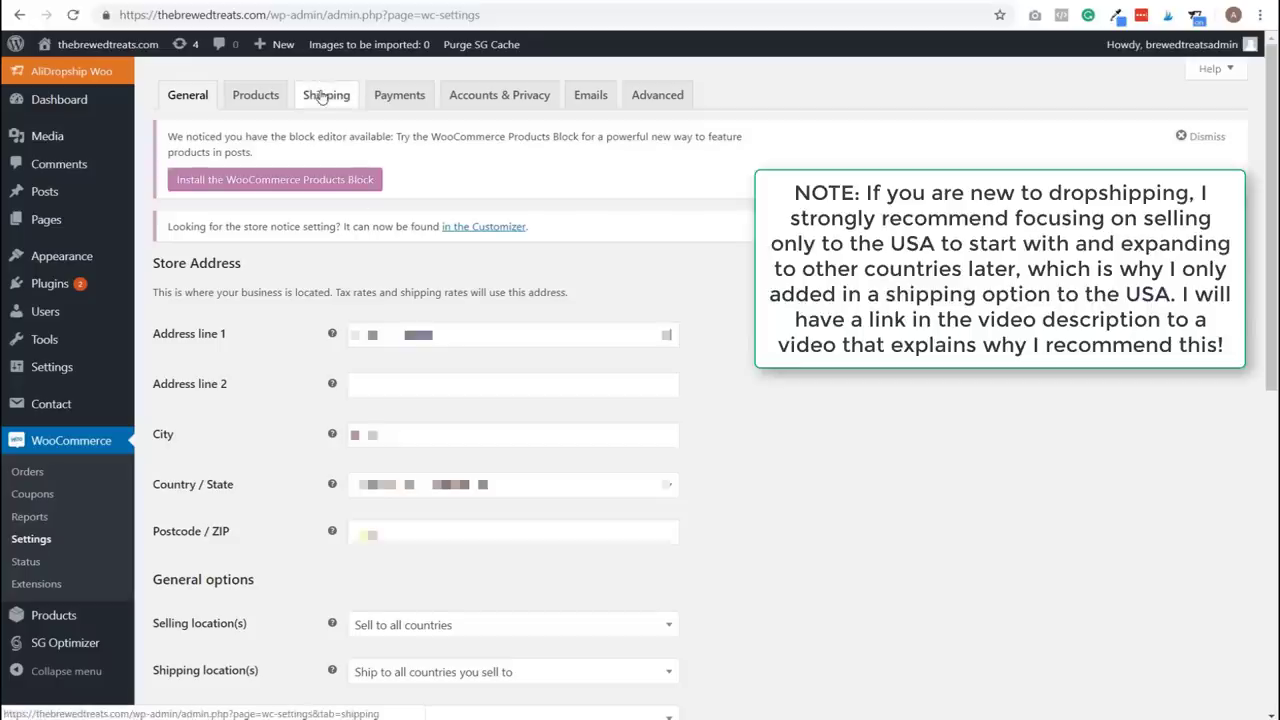
left_click(324, 94)
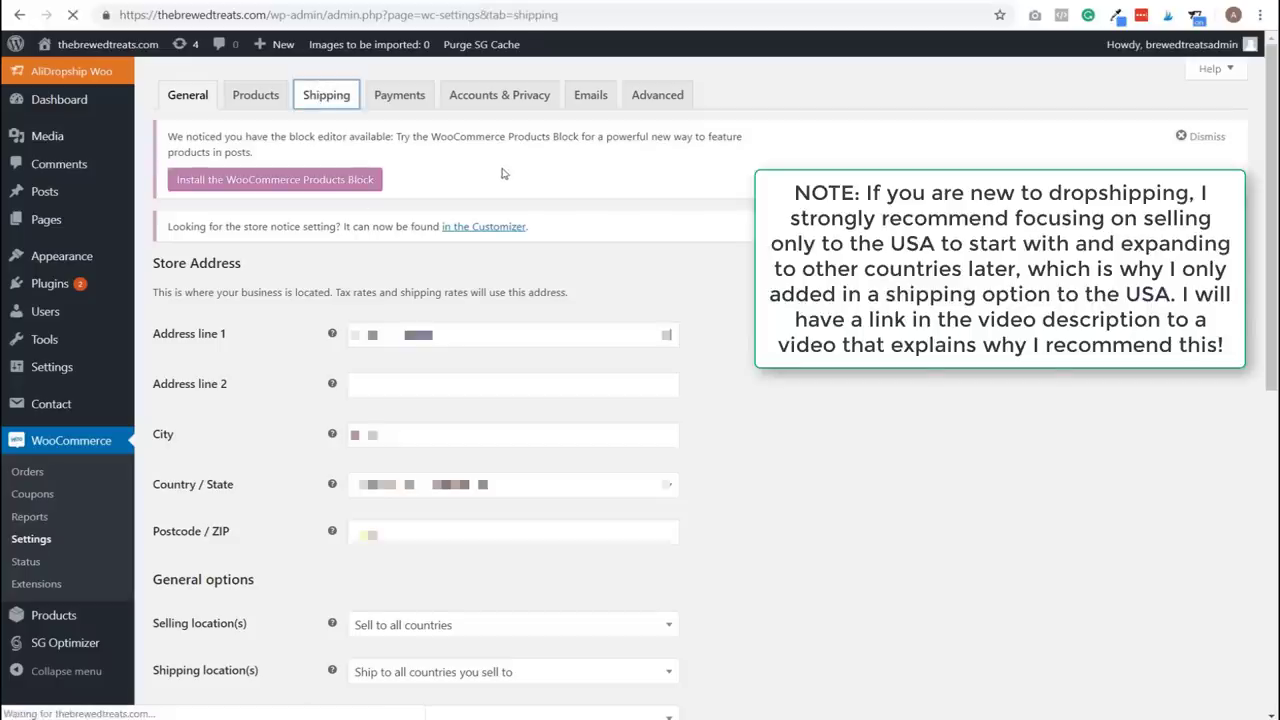
left_click(346, 256)
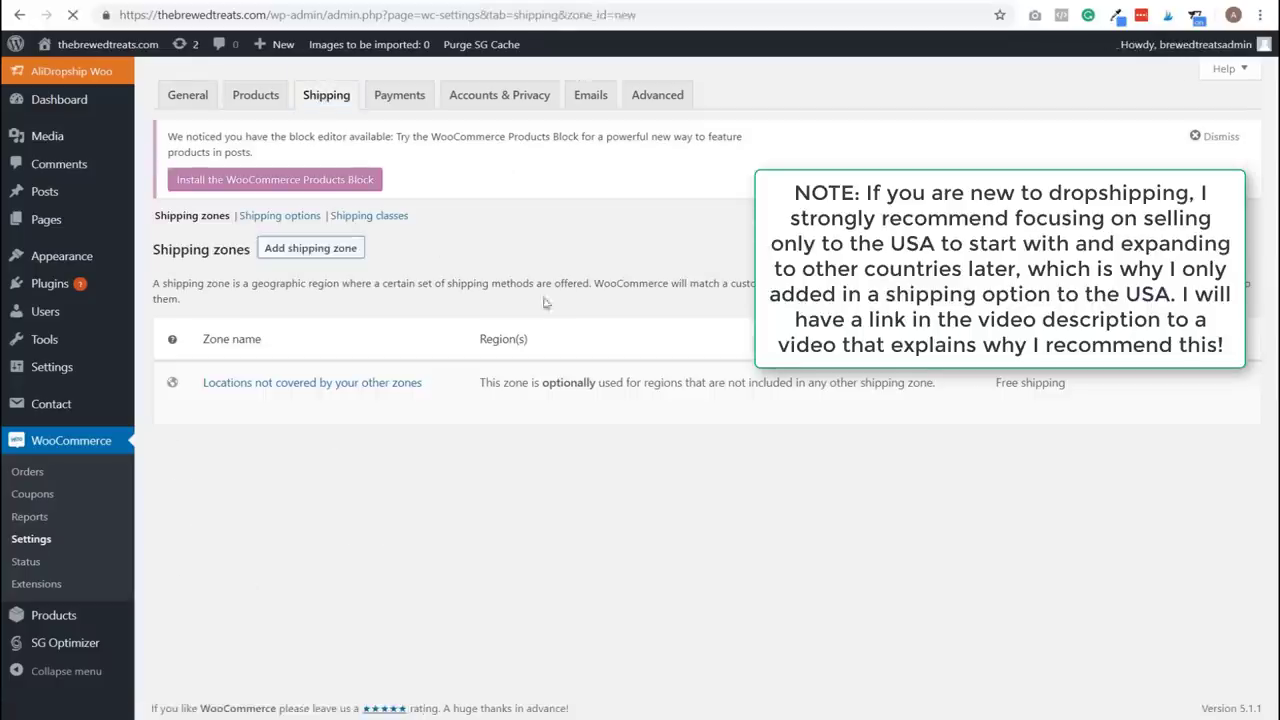
left_click(406, 290)
type("Uni")
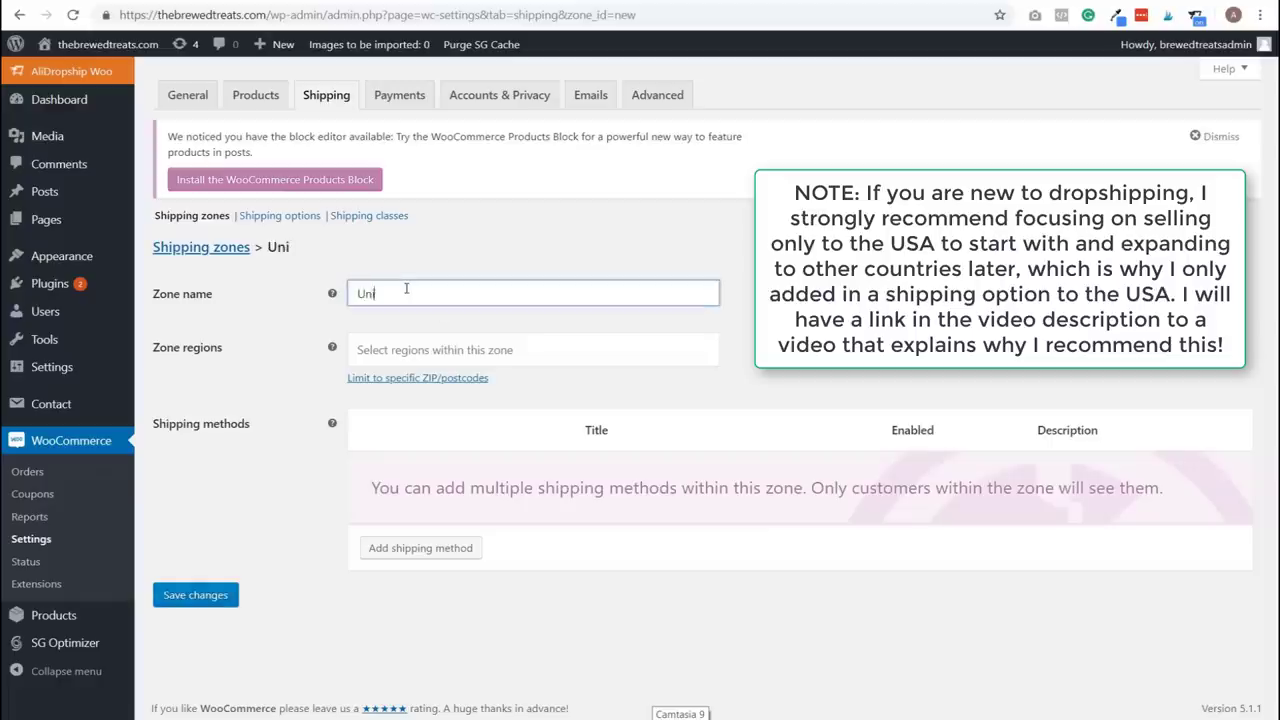
type("ted States")
left_click(398, 351)
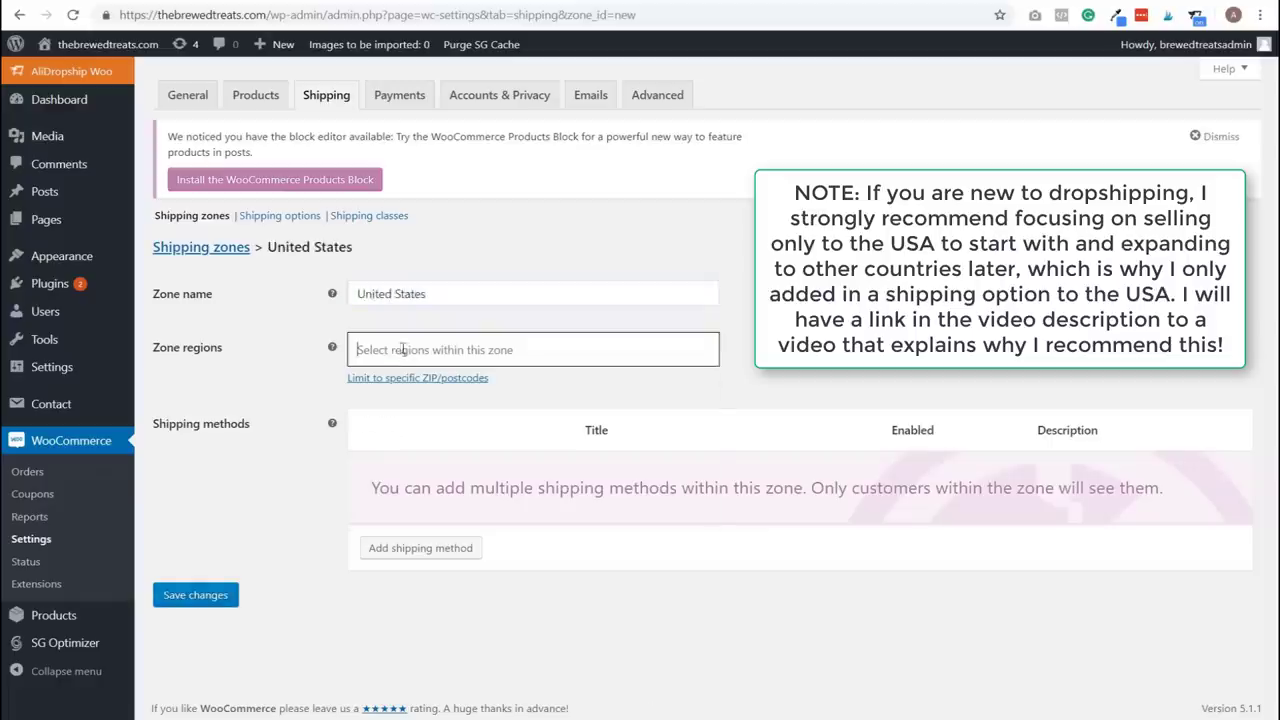
type("Uni")
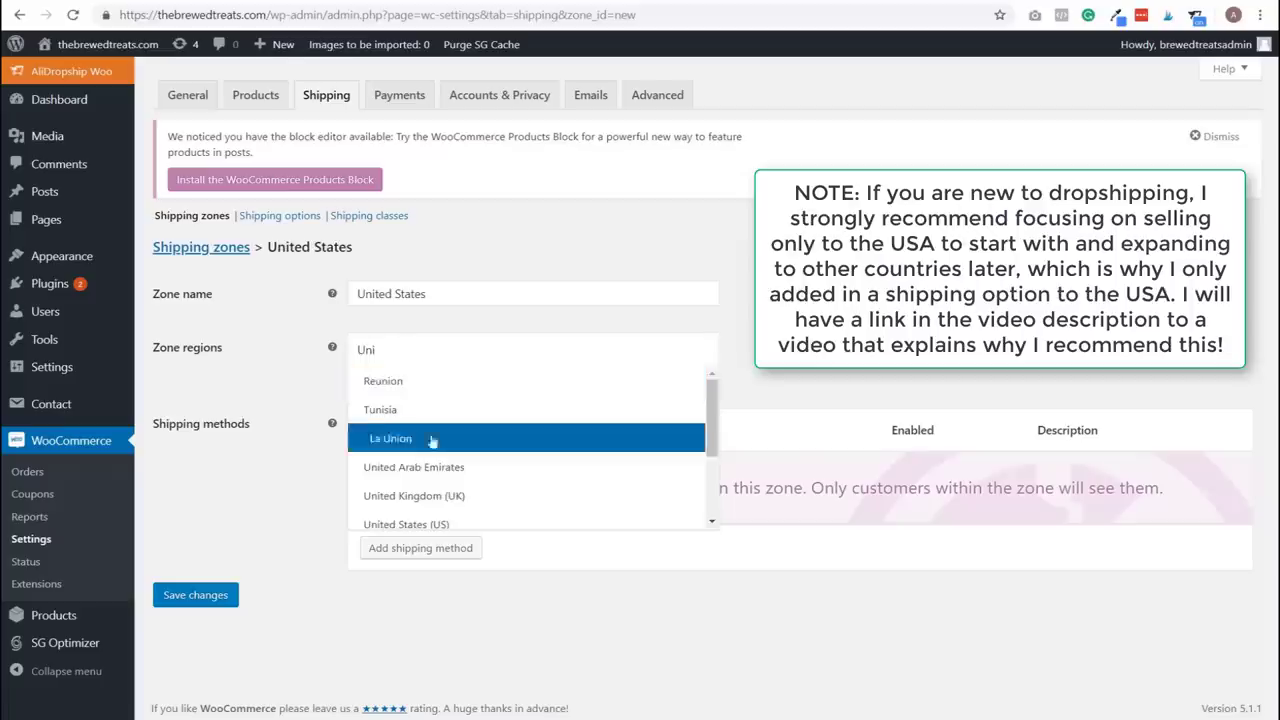
left_click(472, 522)
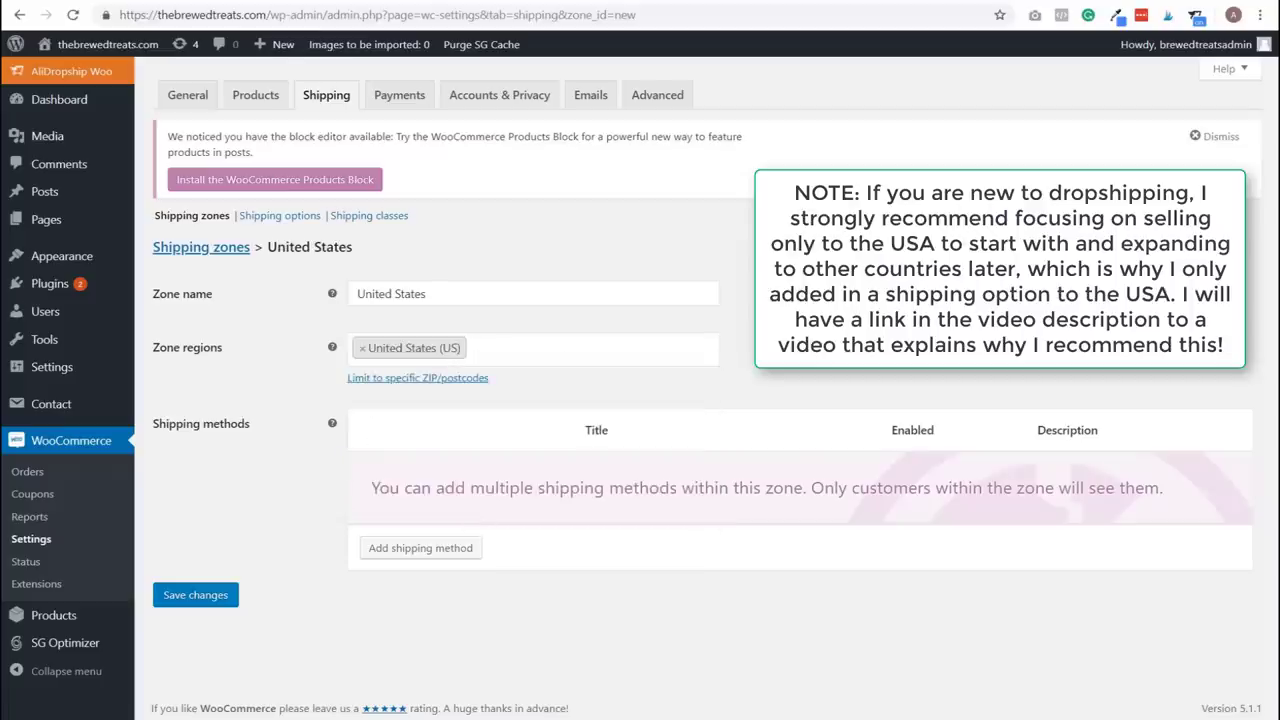
left_click(405, 549)
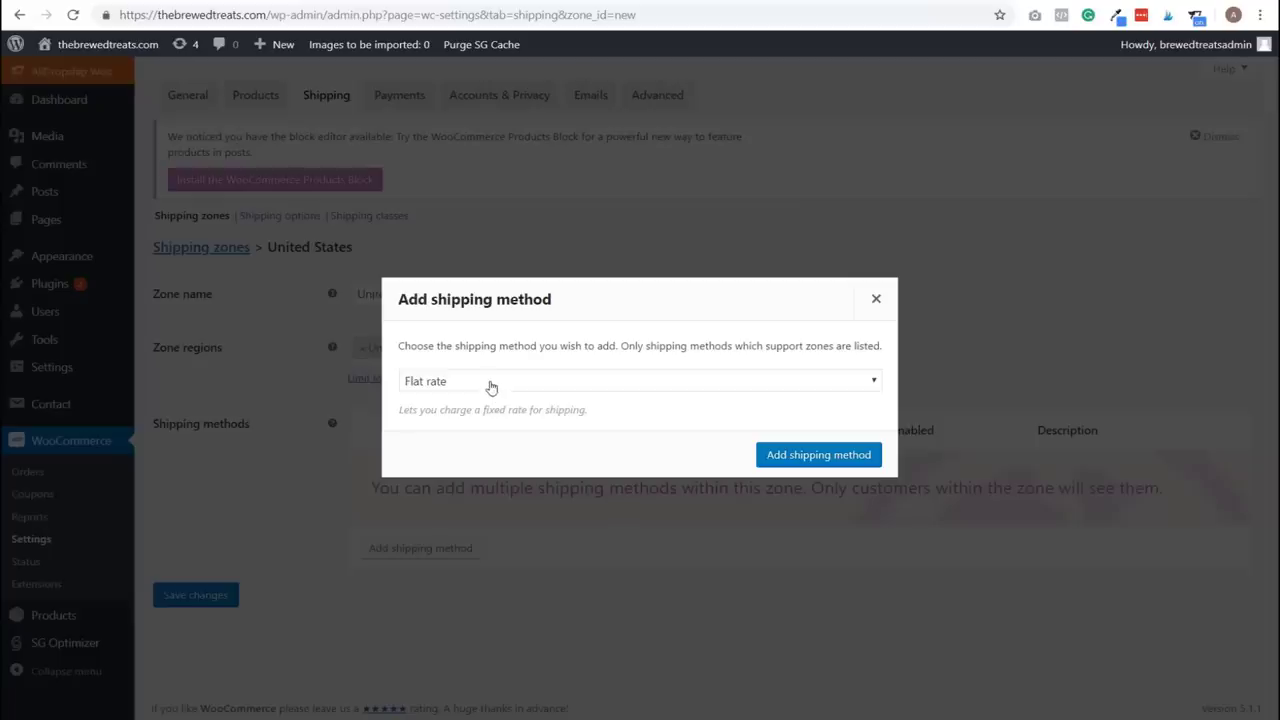
left_click(796, 456)
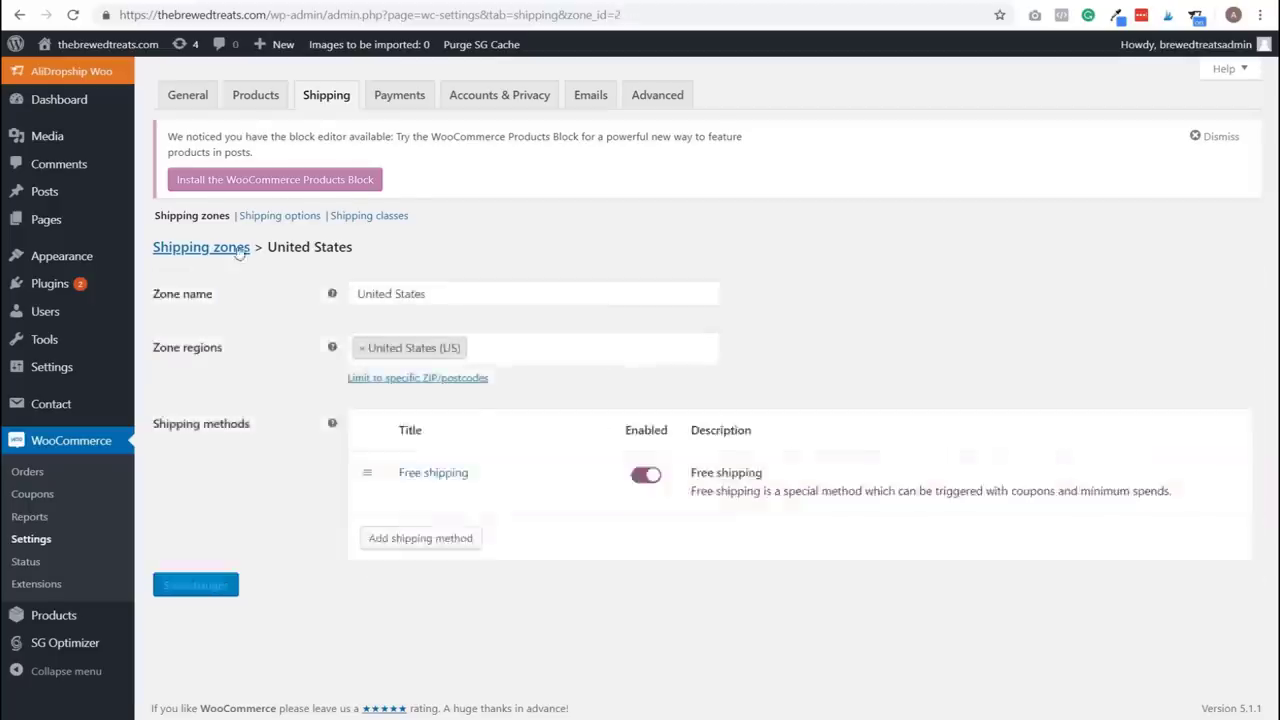
left_click(201, 247)
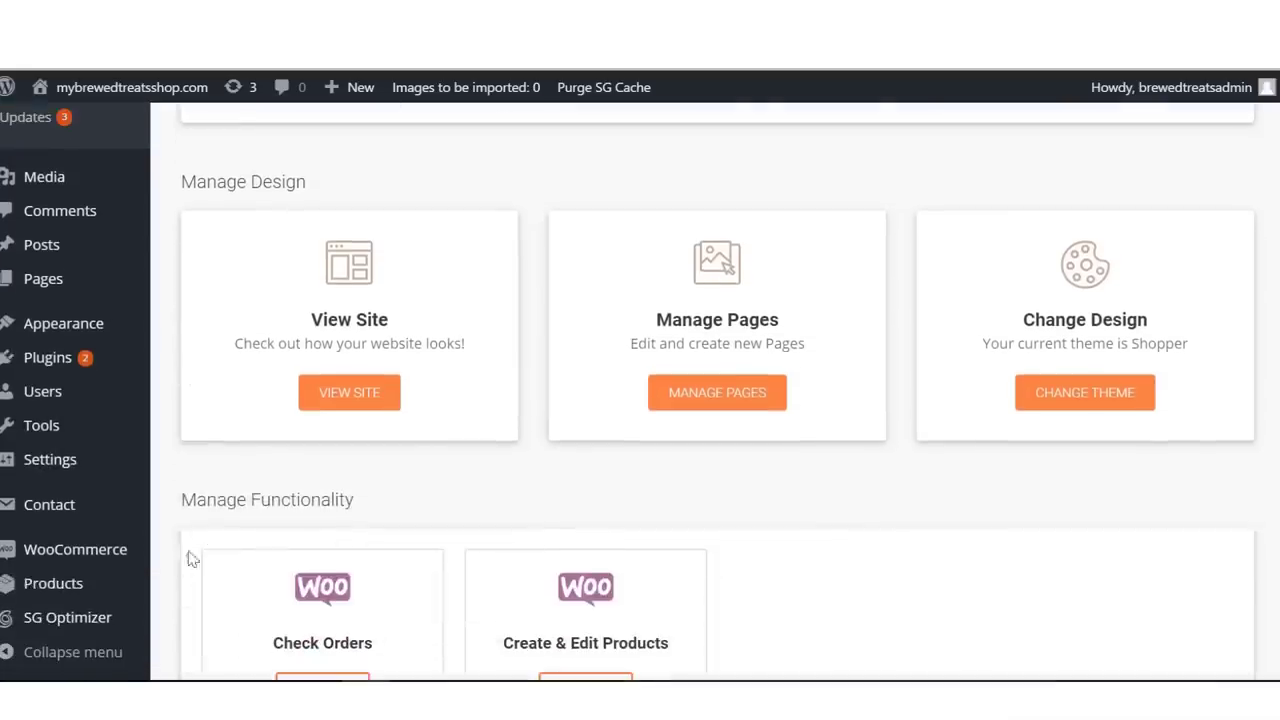
Step: Turn on PayPal in the WooCommerce Payments settings
mouse_move(134, 563)
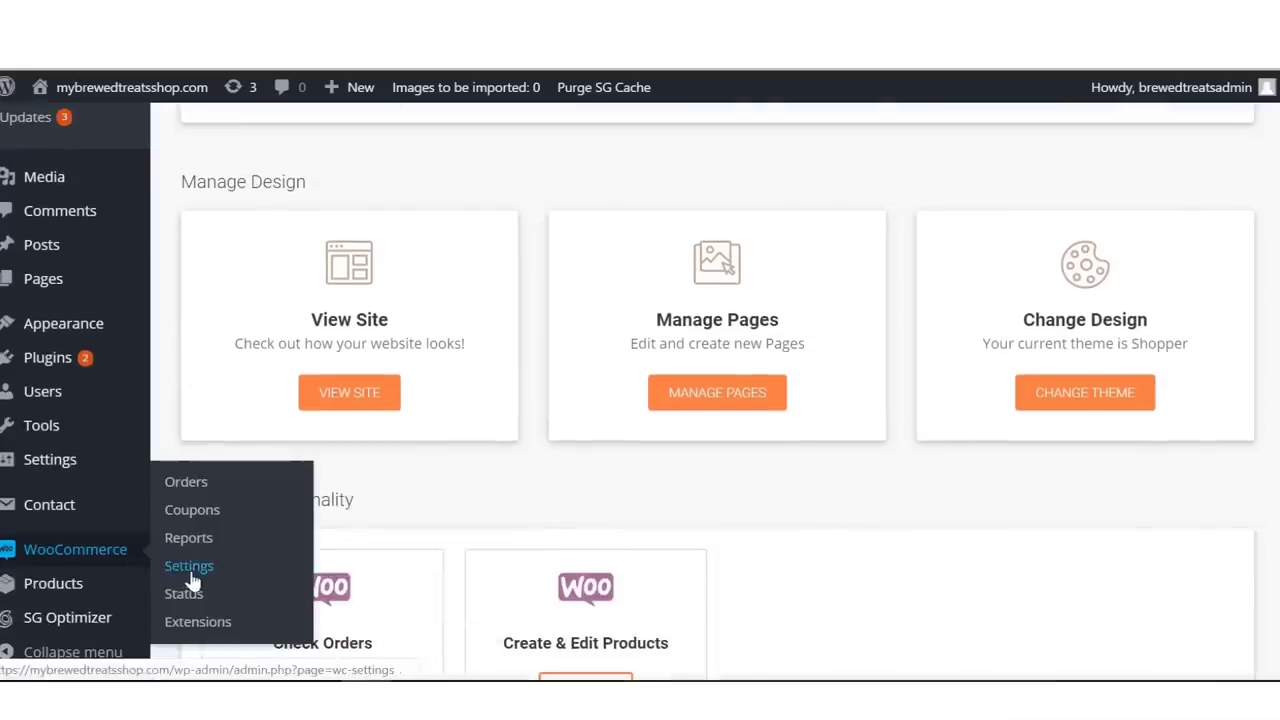
left_click(190, 566)
left_click(453, 150)
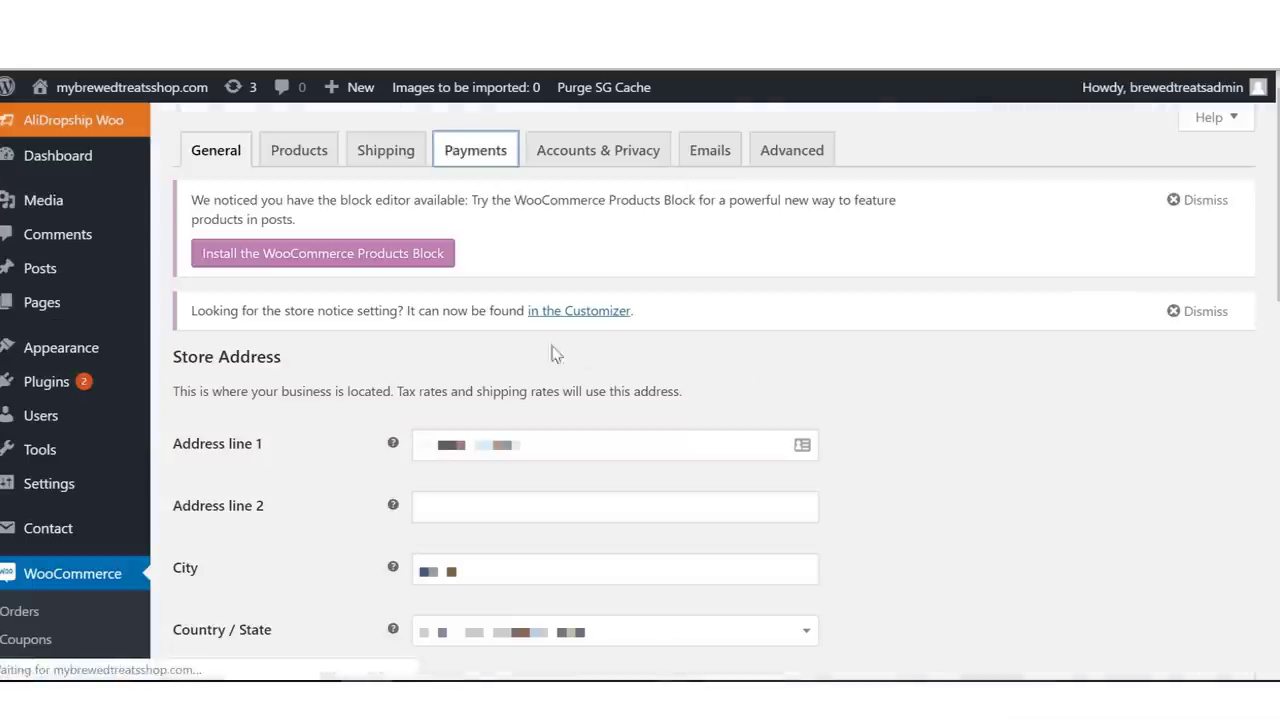
scroll(894, 400, "down", 2)
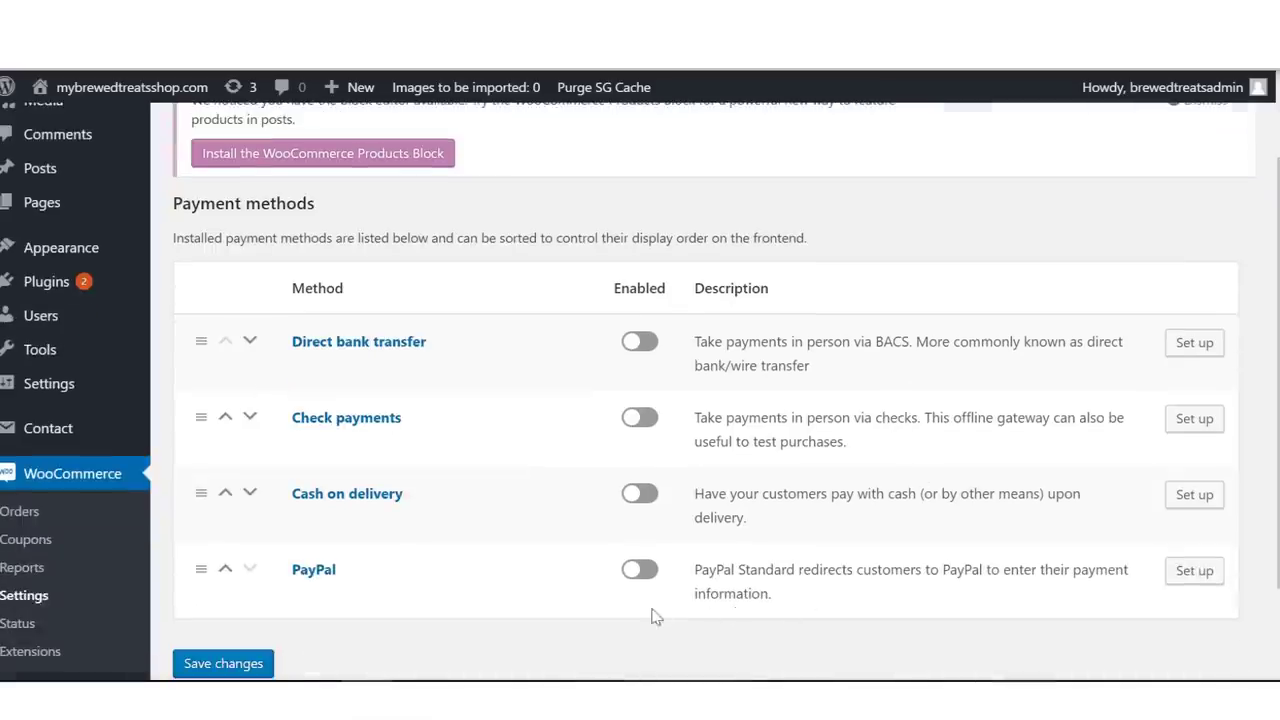
left_click(638, 572)
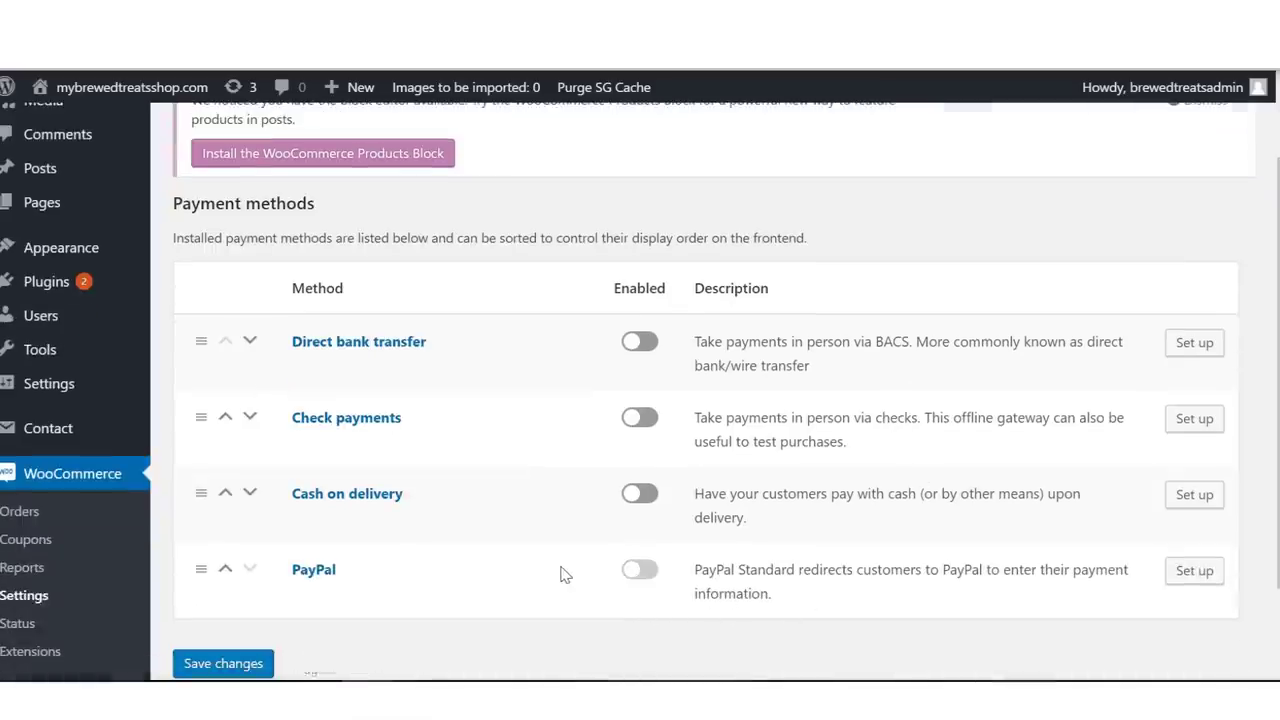
Step: Edit the PayPal email field in PayPal's setup and save the changes
left_click(1196, 571)
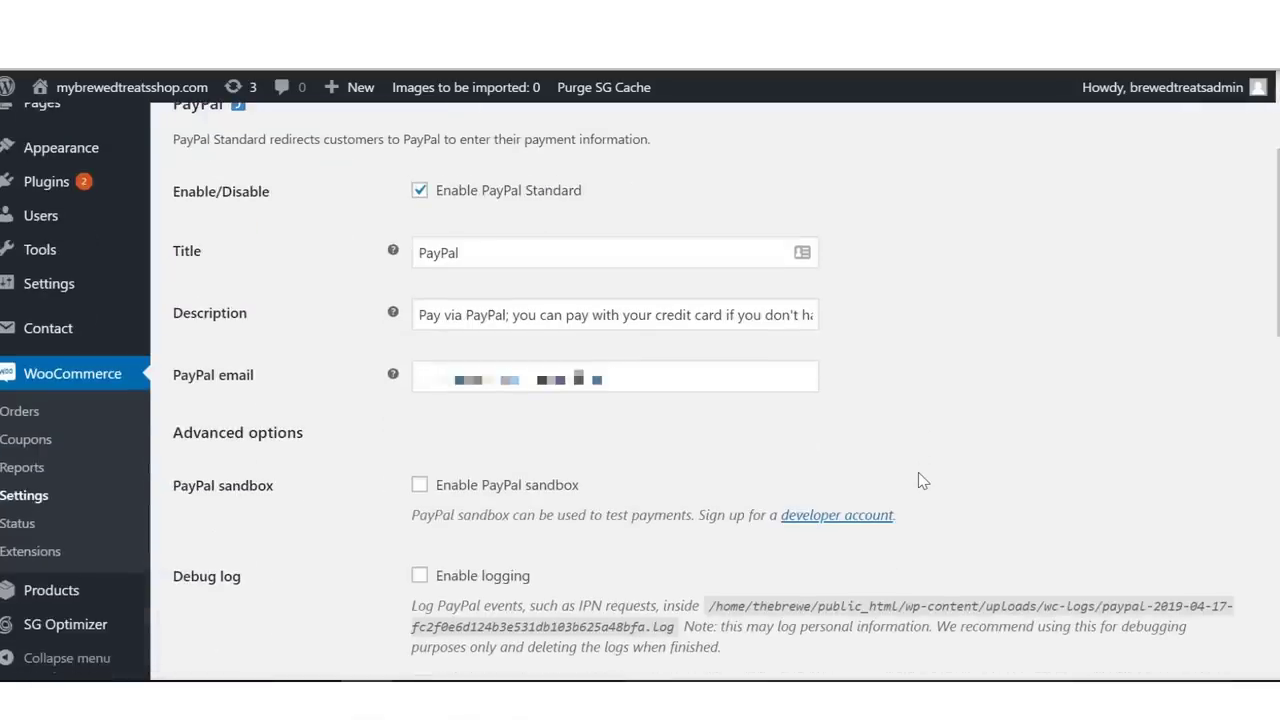
left_click(216, 372)
key("BackSpace")
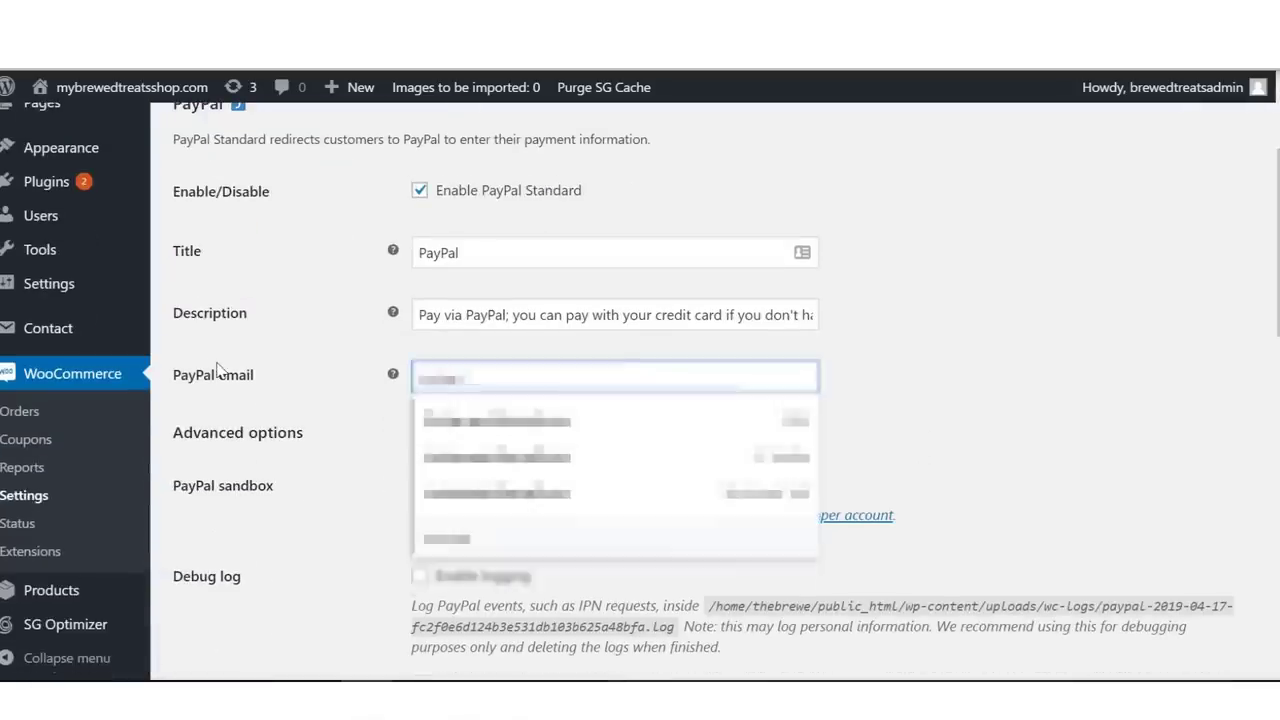
left_click(1014, 374)
scroll(1098, 378, "down", 3)
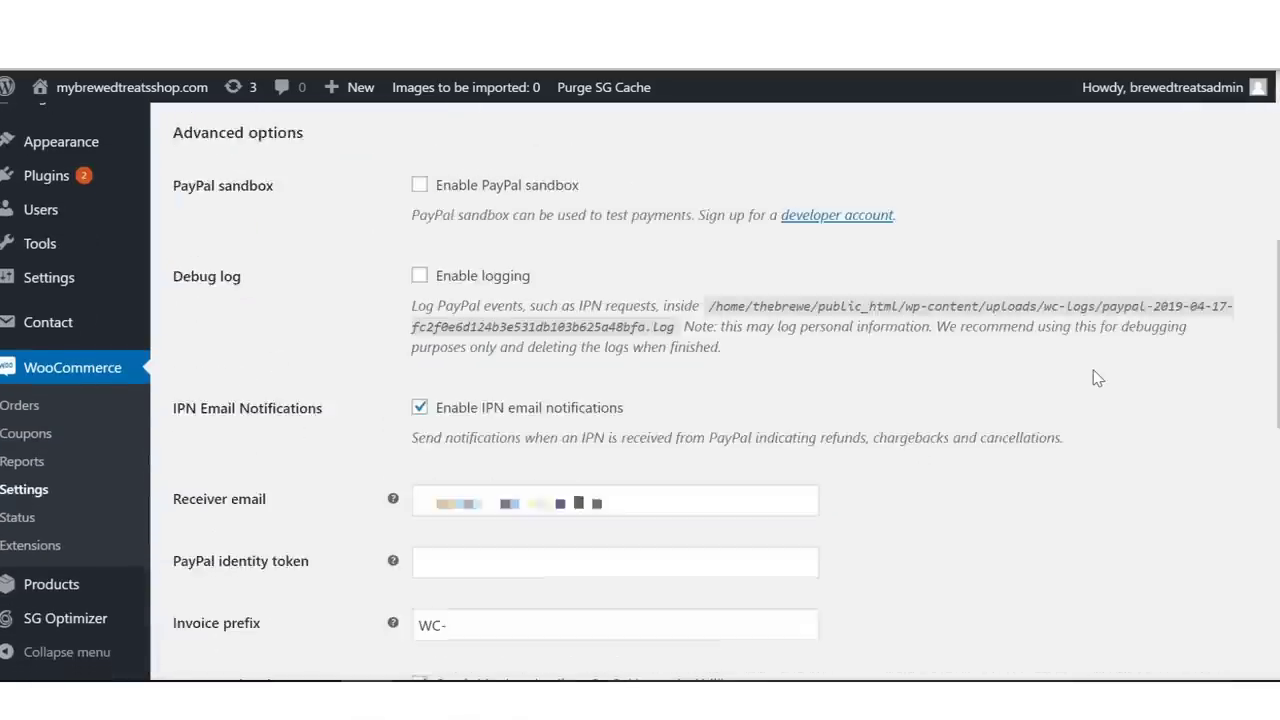
scroll(1098, 378, "down", 7)
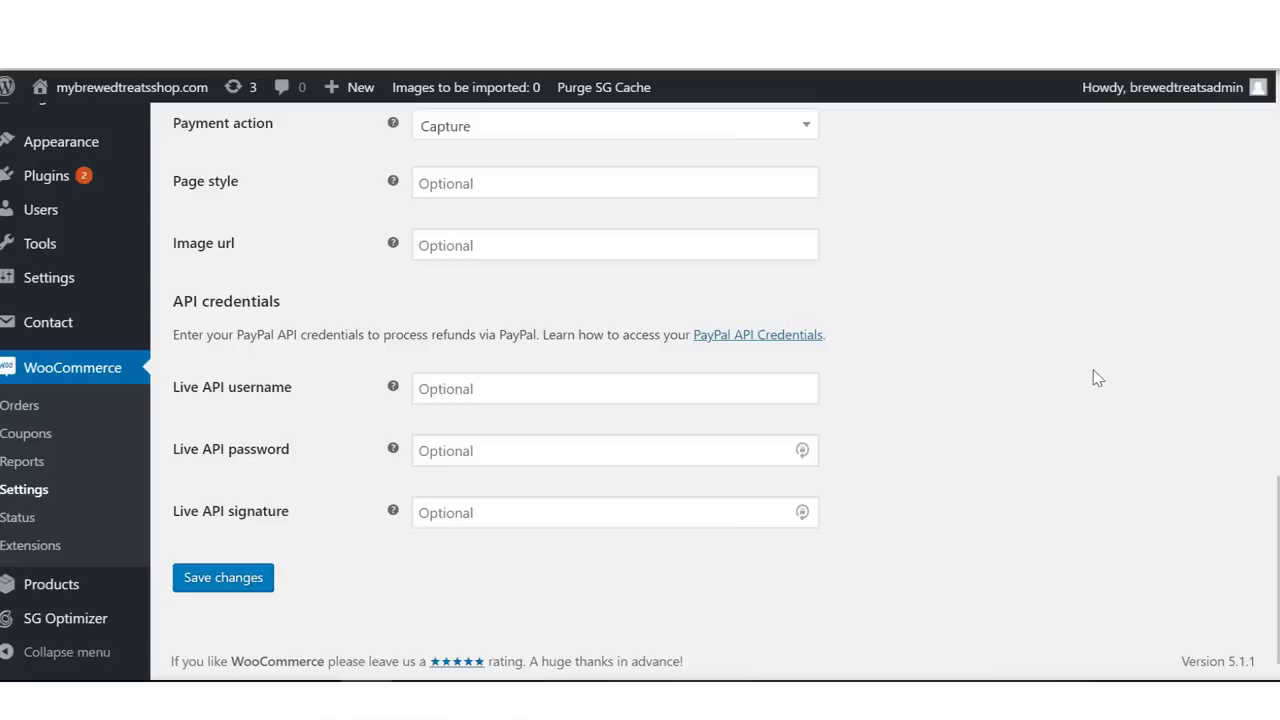
left_click(223, 575)
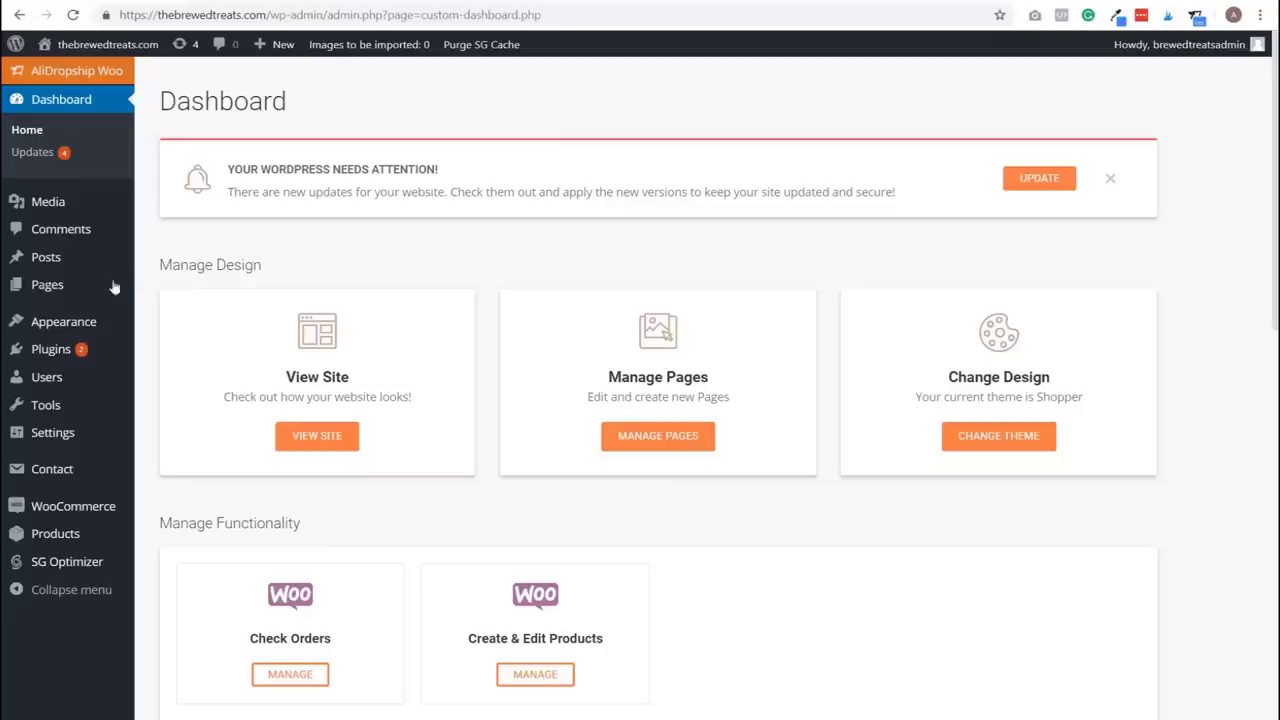
Step: Bring the Brewed Treats admin Dashboard back on screen
mouse_move(101, 286)
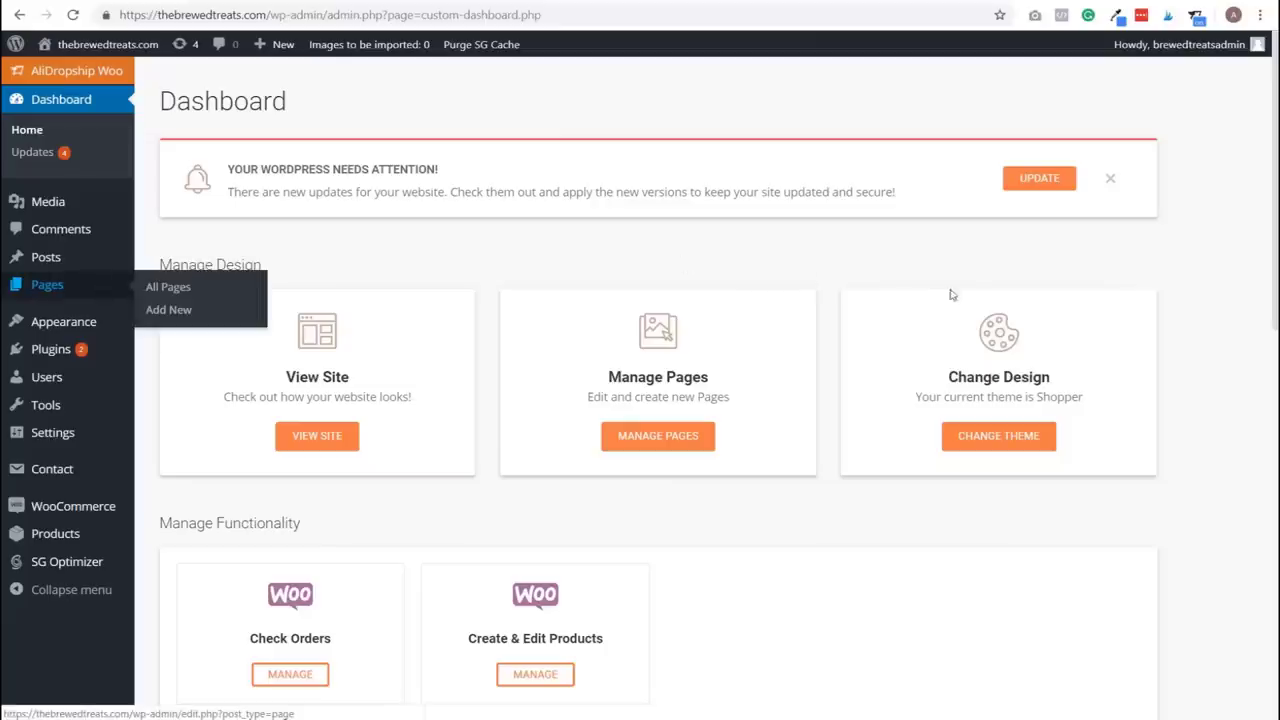
Step: Create a page titled 'Buy cups and mugs online at the best prices' with intro and Shop now paragraphs
left_click(168, 286)
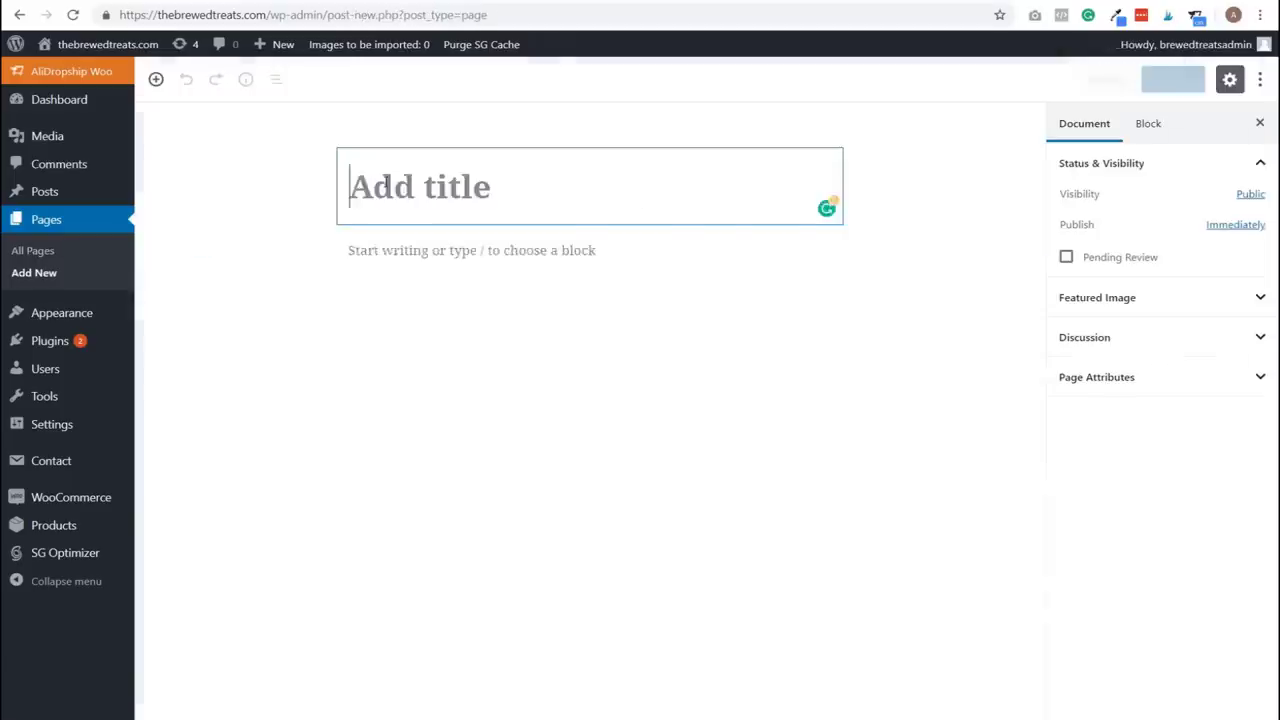
type("Buy cups and mugs online at the best prices")
left_click(465, 306)
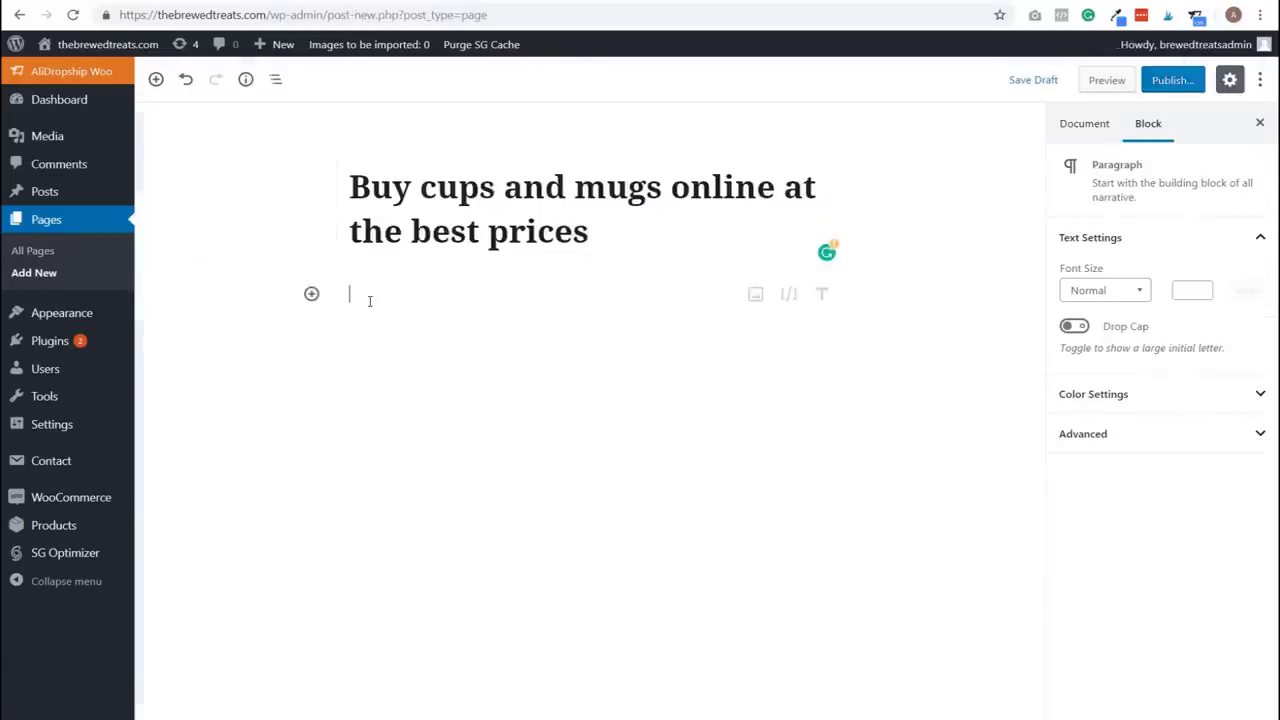
type("We offer a great variety of products with FREE shipping worldwide. Shop now")
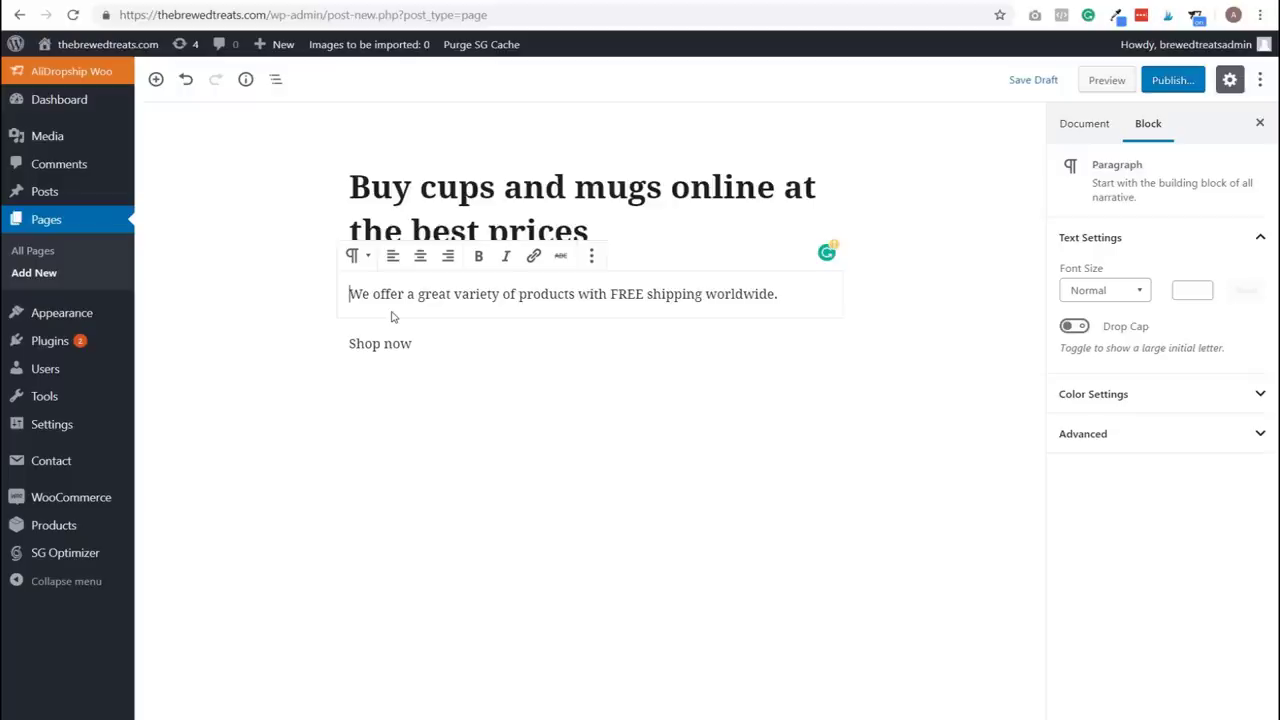
left_click_drag(416, 340, 349, 336)
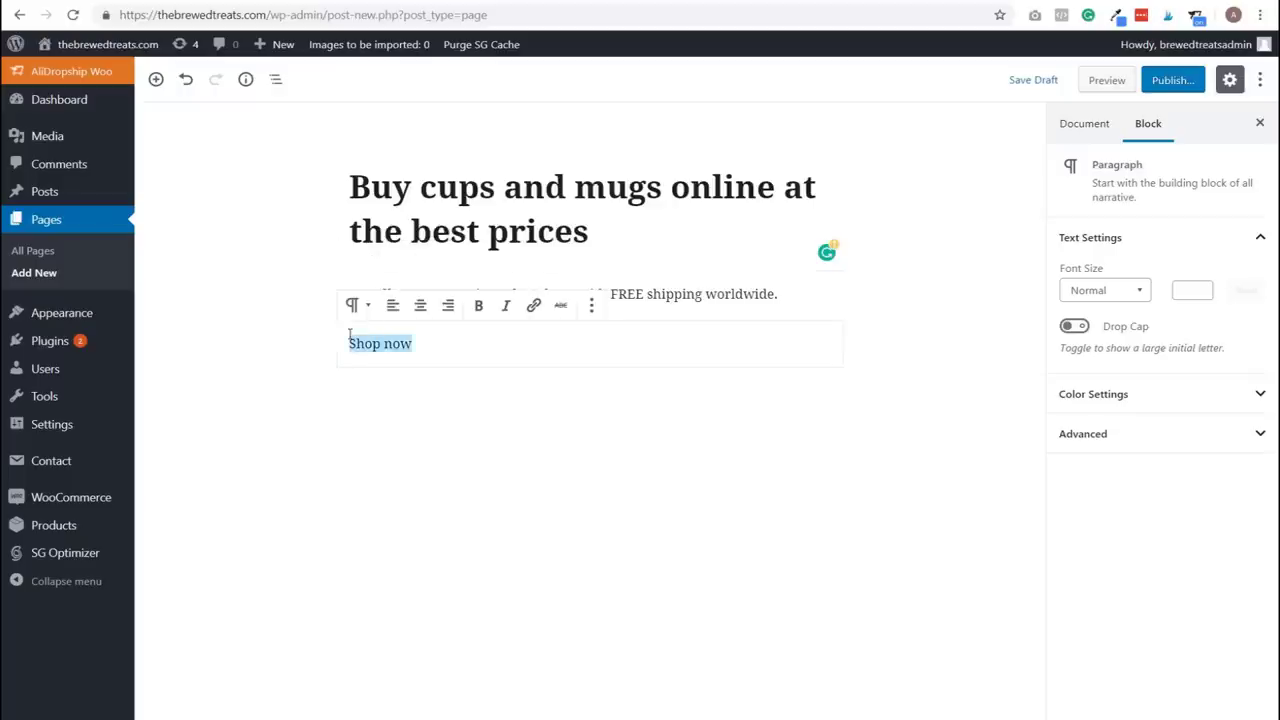
left_click(420, 305)
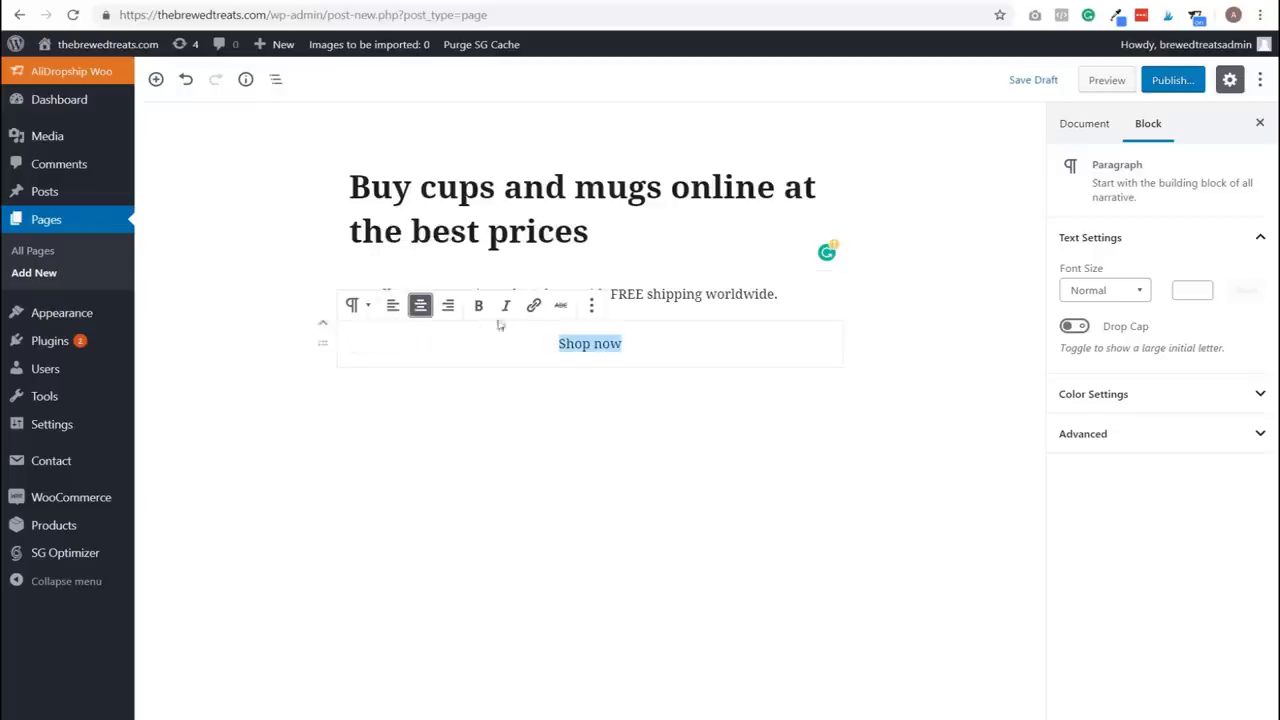
left_click(534, 305)
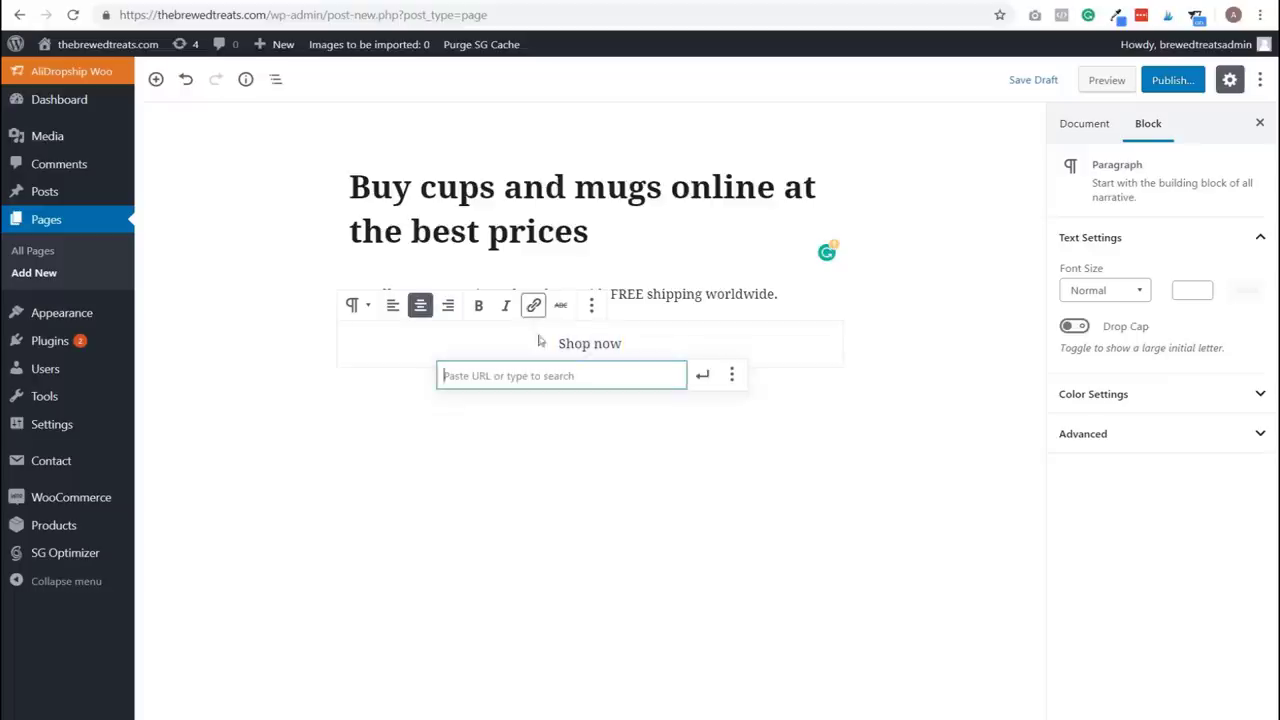
type("https://thebrewedtreats.com/shop/")
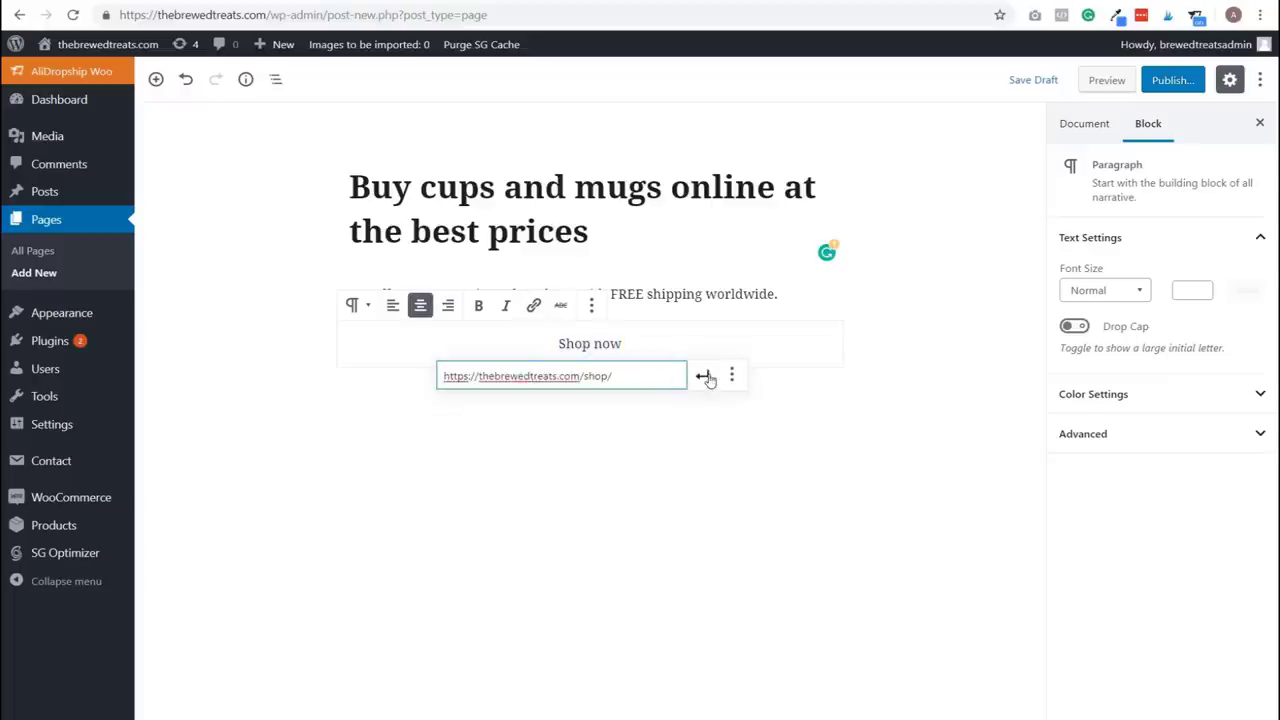
left_click(705, 377)
left_click(684, 454)
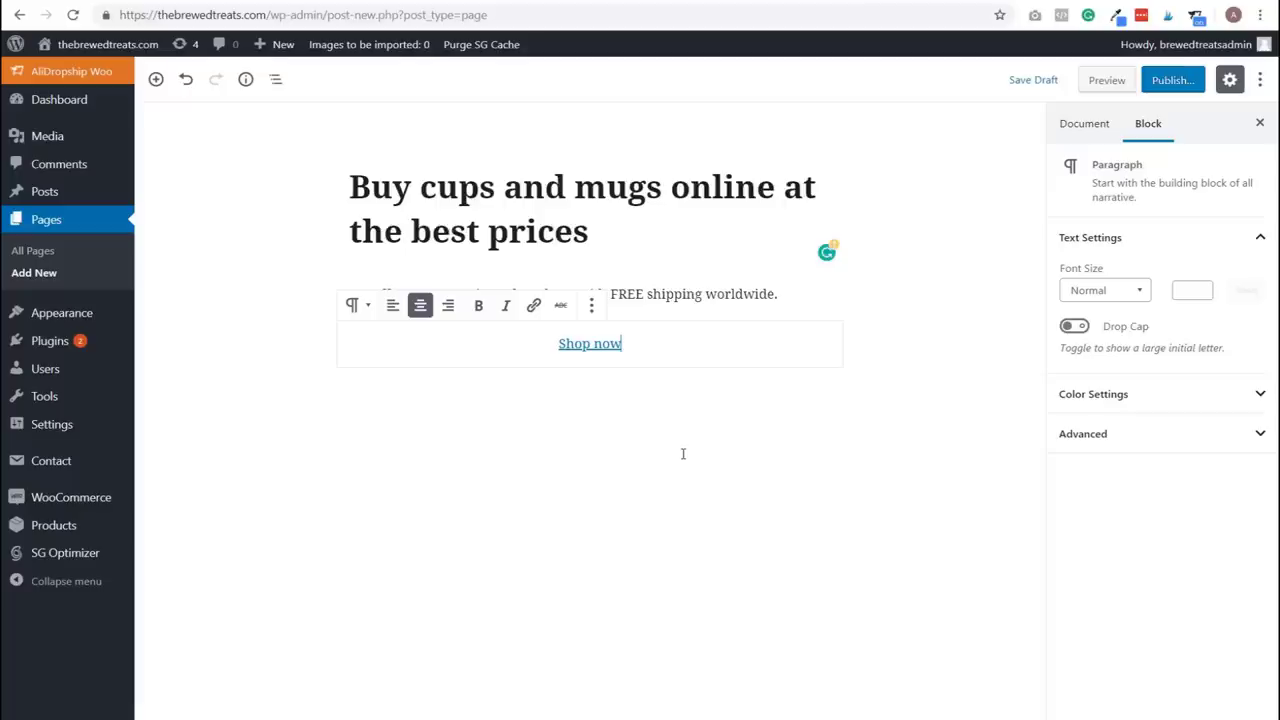
left_click(869, 430)
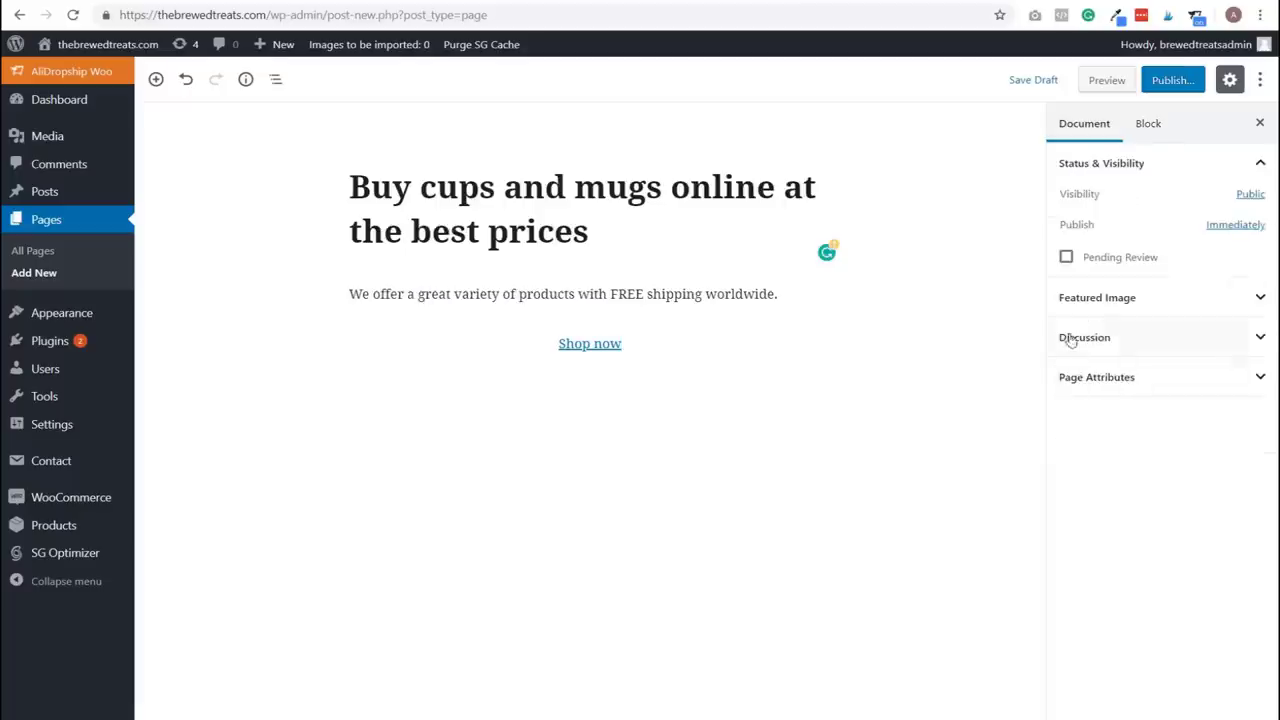
left_click(1106, 296)
Step: Upload Coffee2 and set it as the page's featured image
left_click(1121, 336)
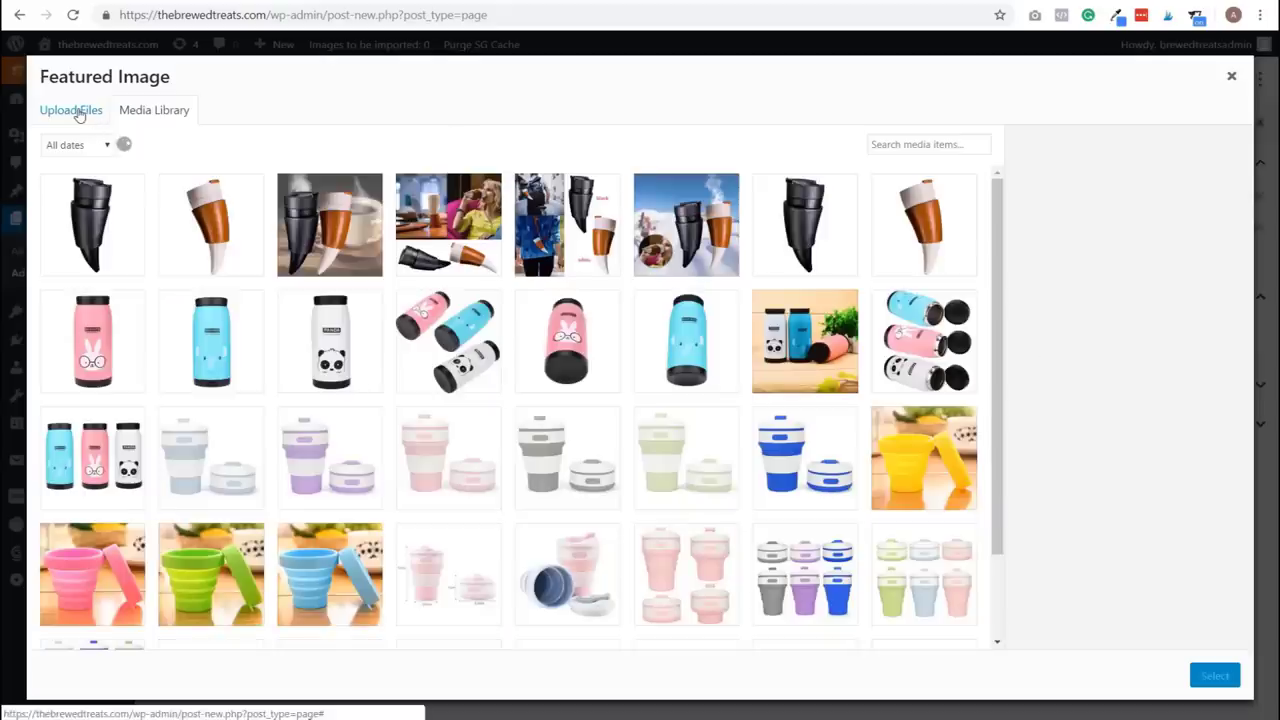
left_click(78, 111)
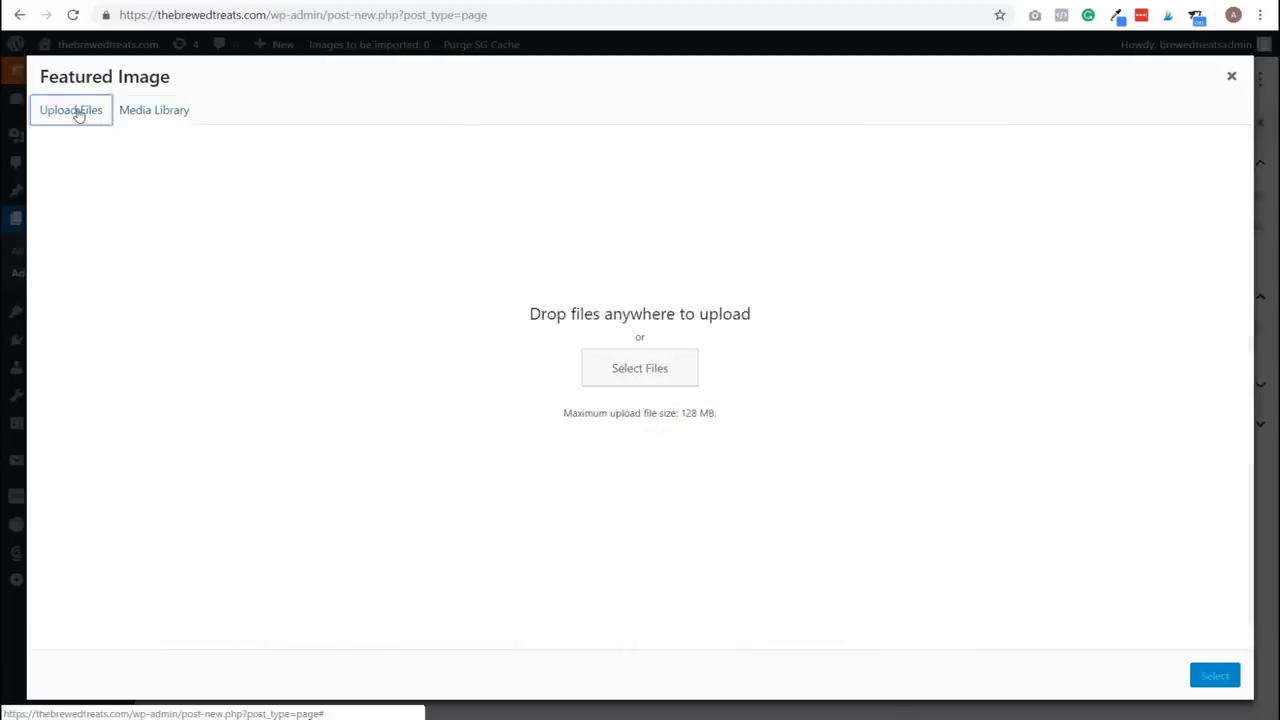
left_click(625, 367)
left_click(201, 340)
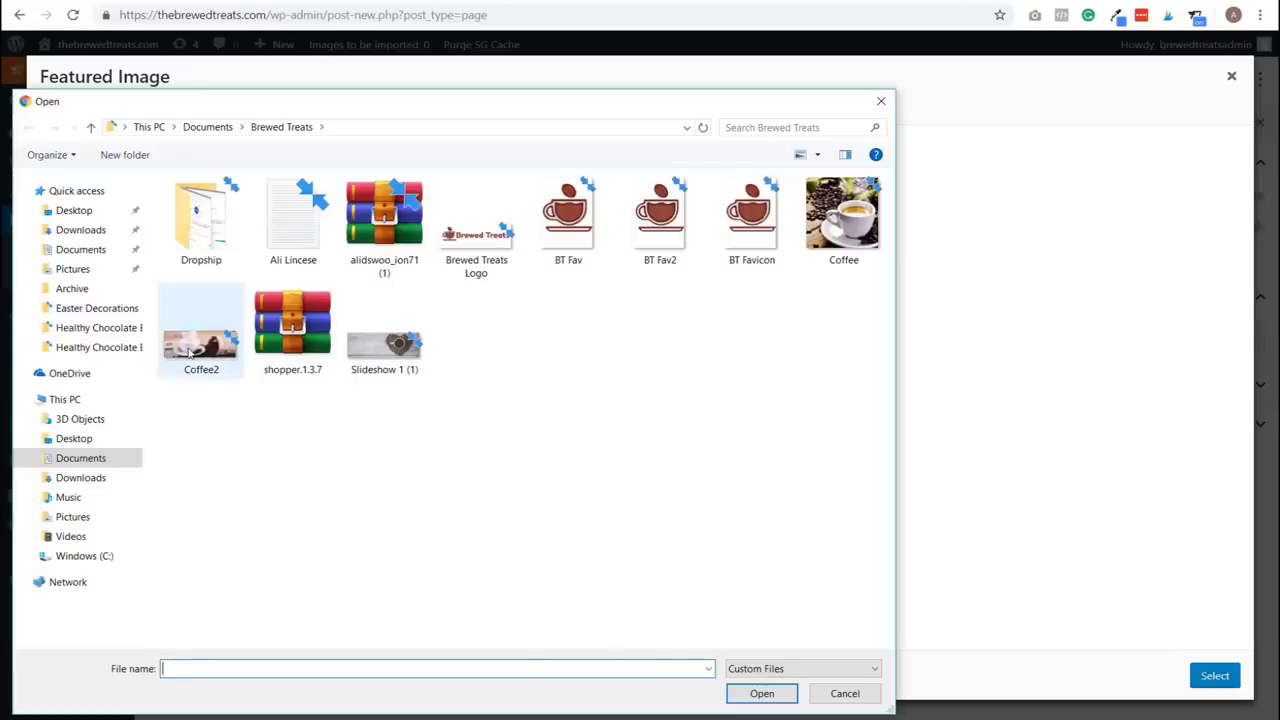
left_click(775, 692)
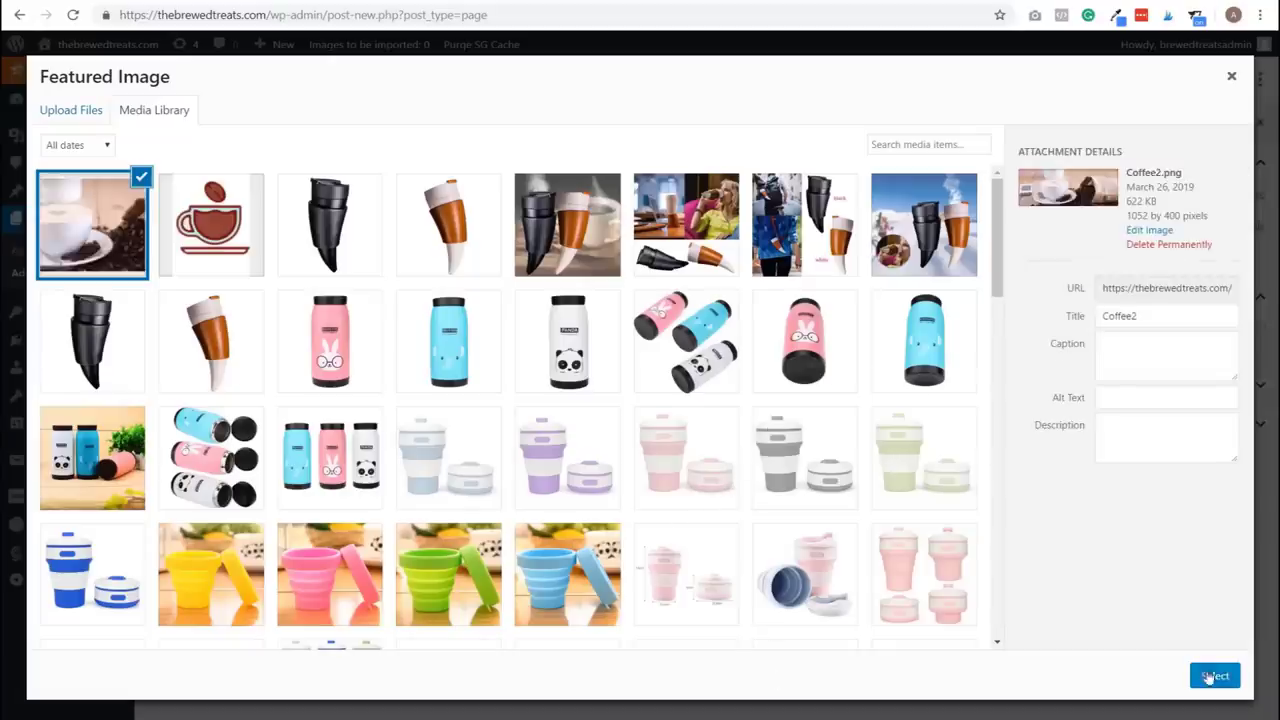
left_click(1214, 675)
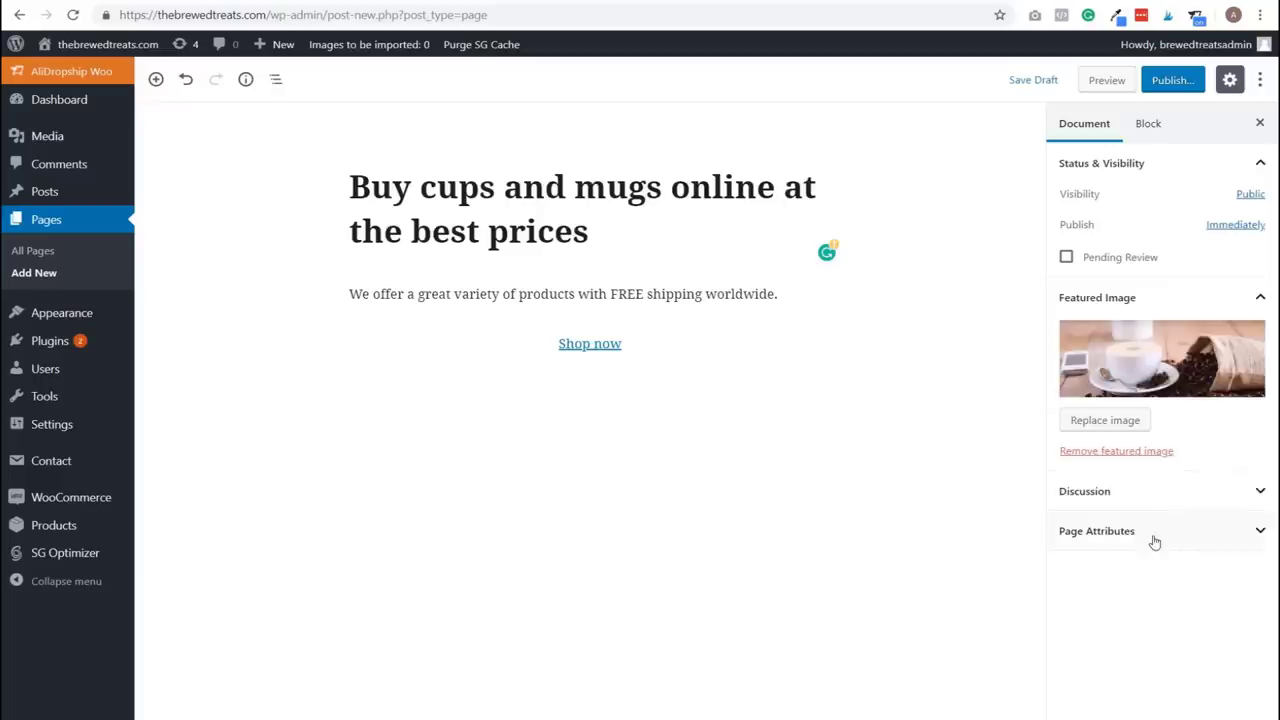
Step: Apply the Homepage template to the page and publish it
left_click(1154, 541)
left_click(1147, 585)
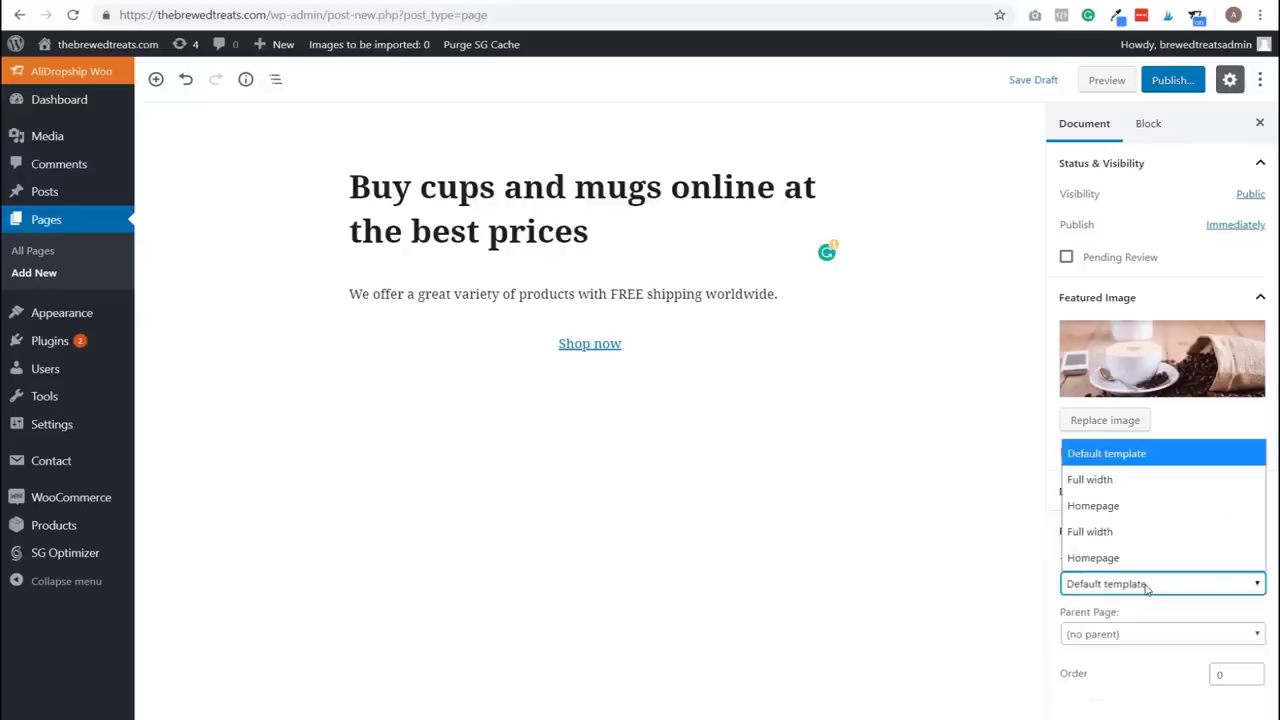
left_click(1119, 555)
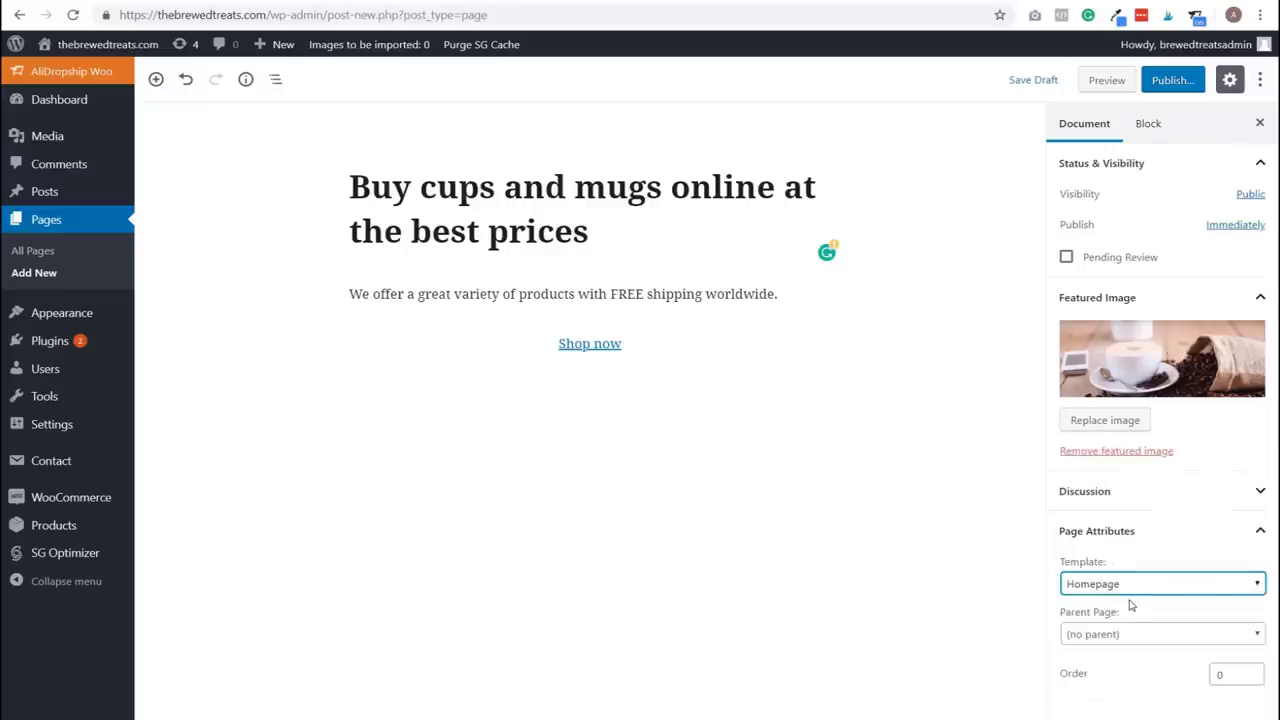
left_click(1172, 81)
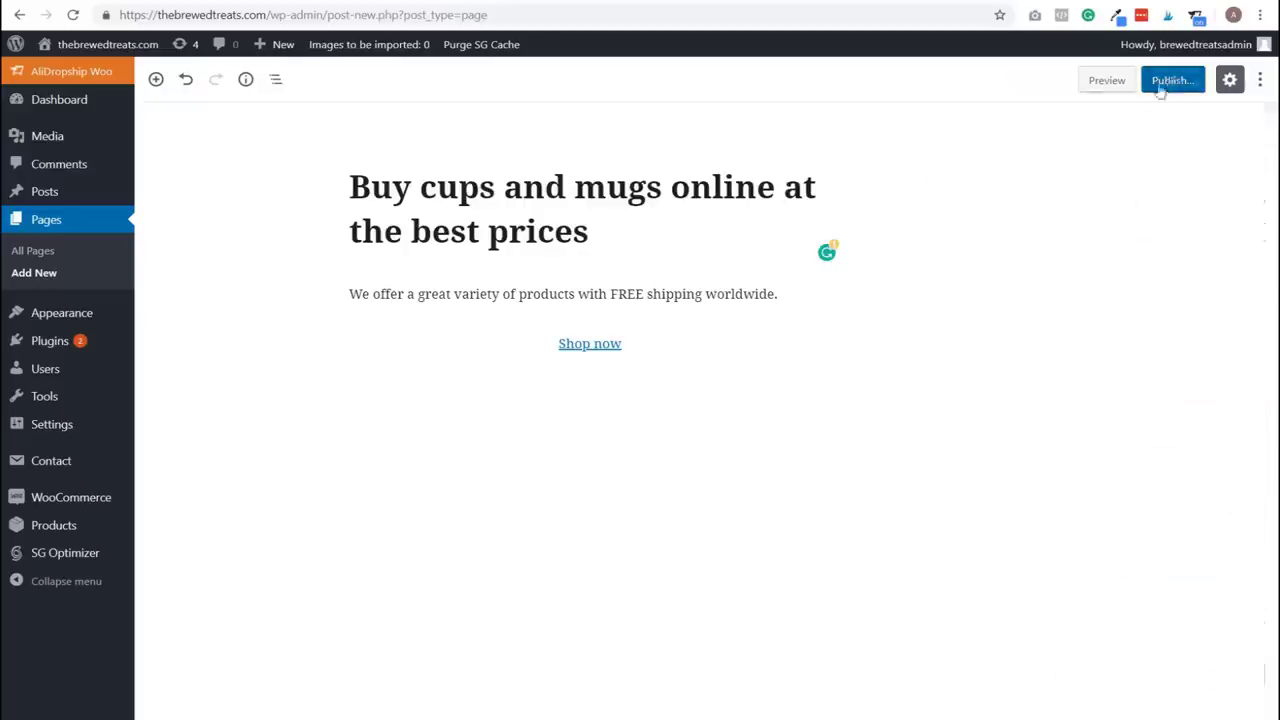
left_click(1172, 80)
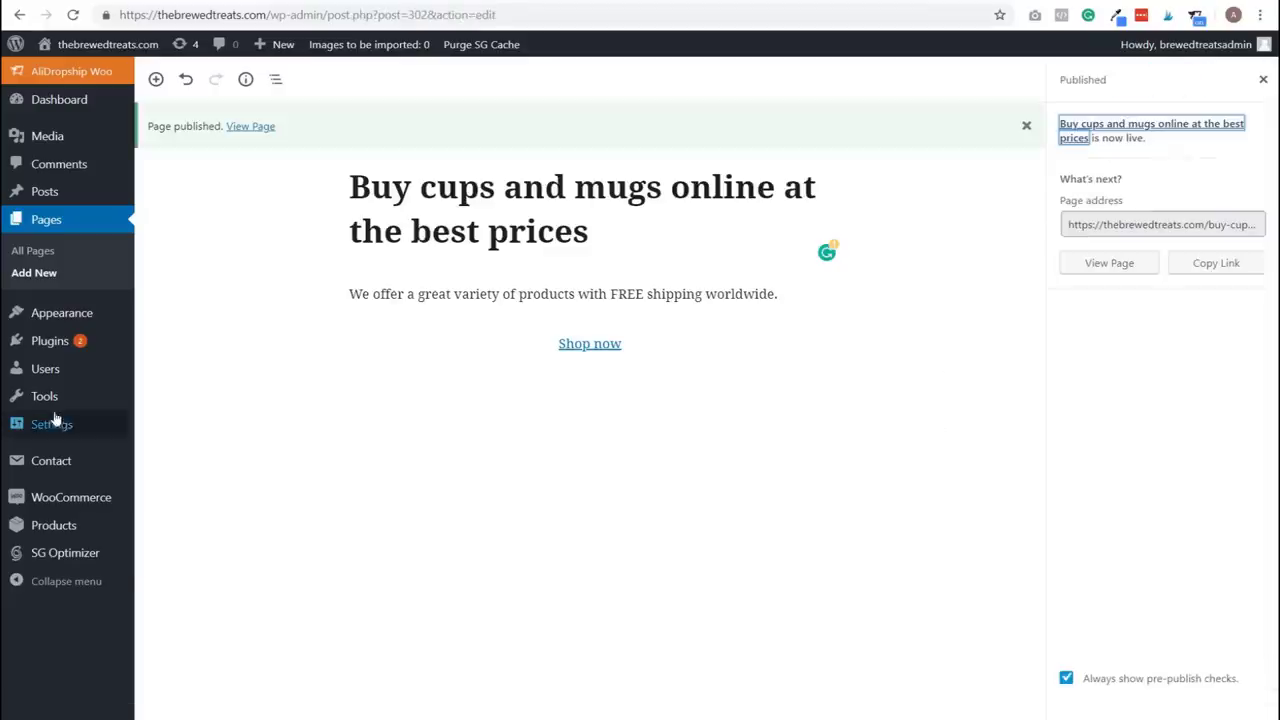
Step: In Reading settings, make 'Buy cups and mugs online at the best prices' the static homepage, Shop the posts page, then view the site
mouse_move(65, 428)
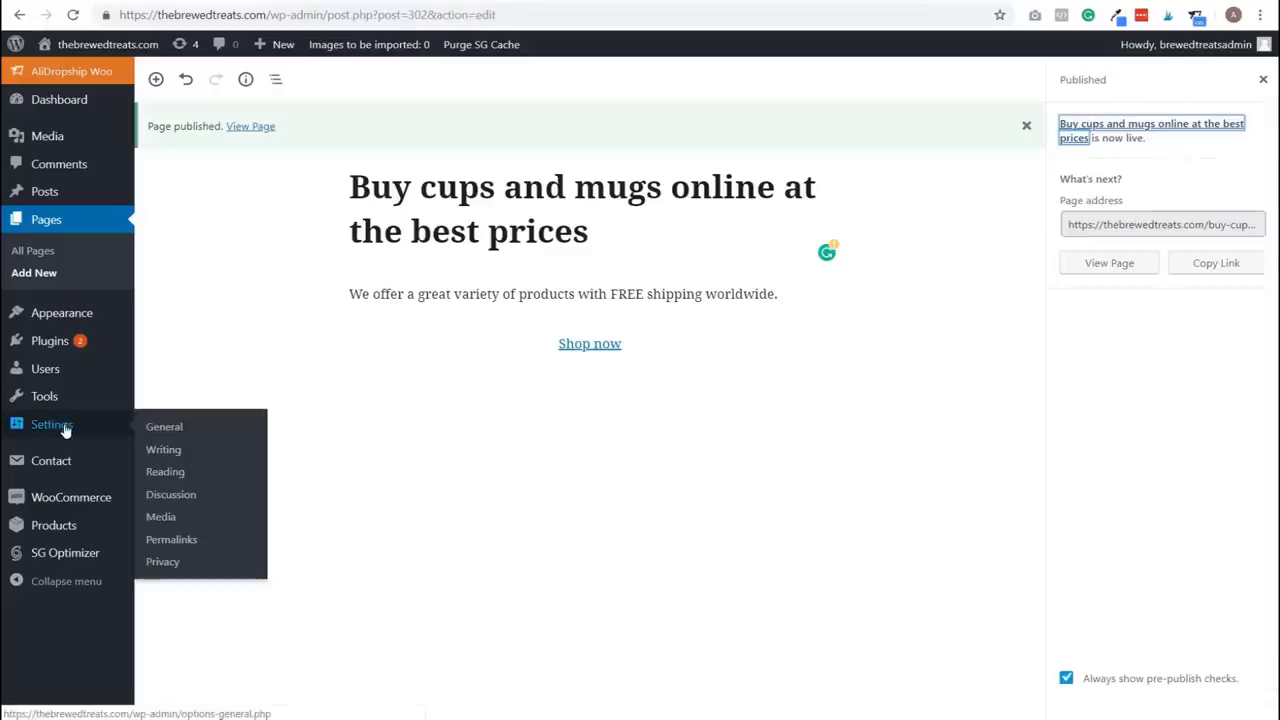
left_click(174, 478)
left_click(342, 158)
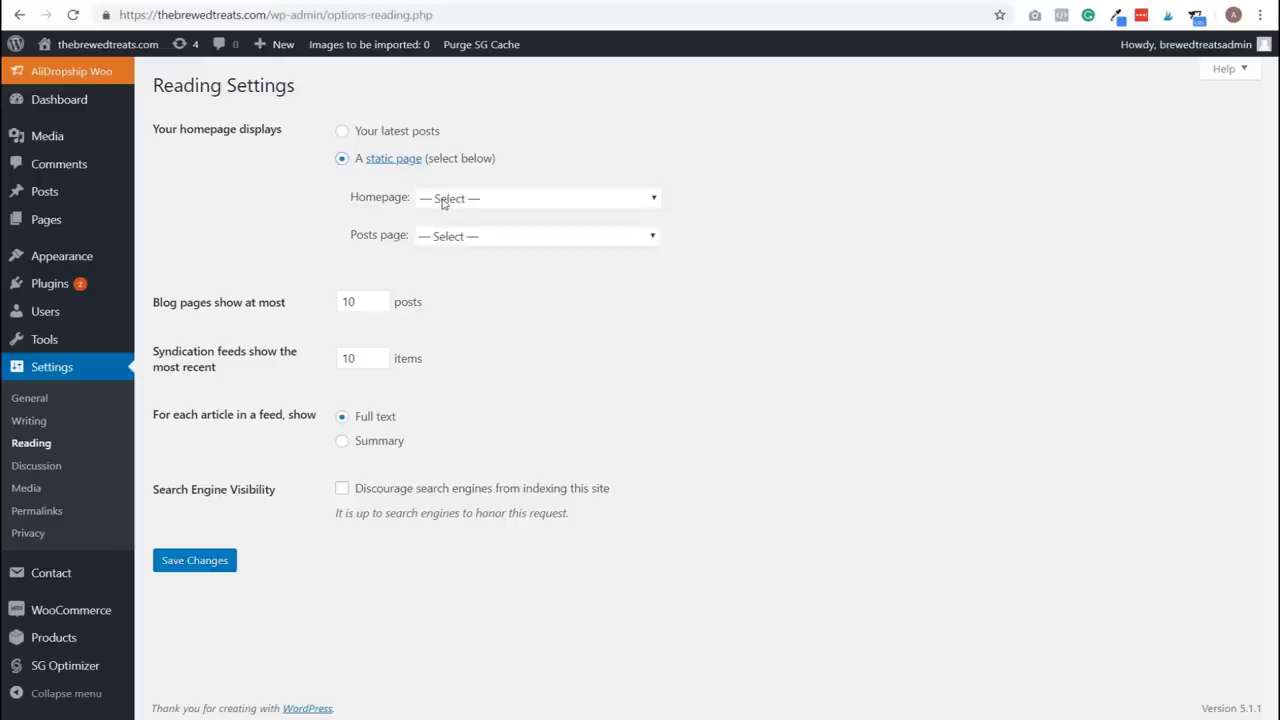
left_click(600, 198)
left_click(581, 279)
left_click(550, 245)
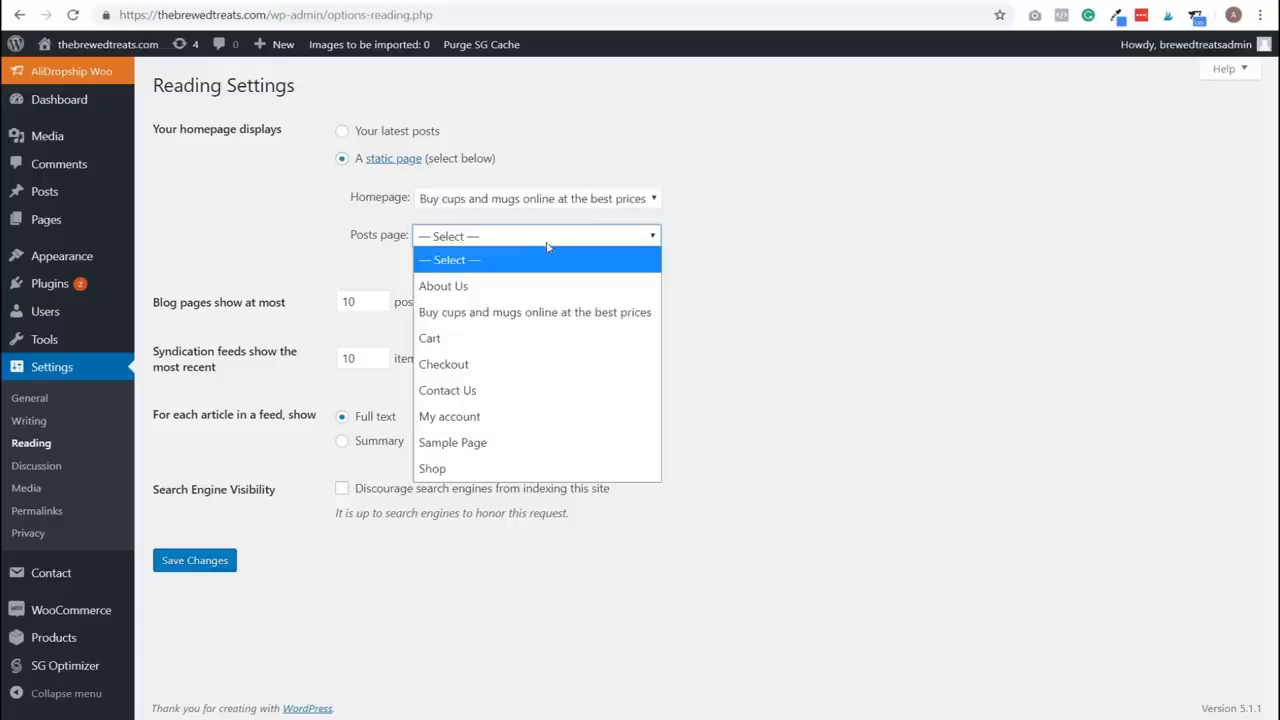
left_click(585, 464)
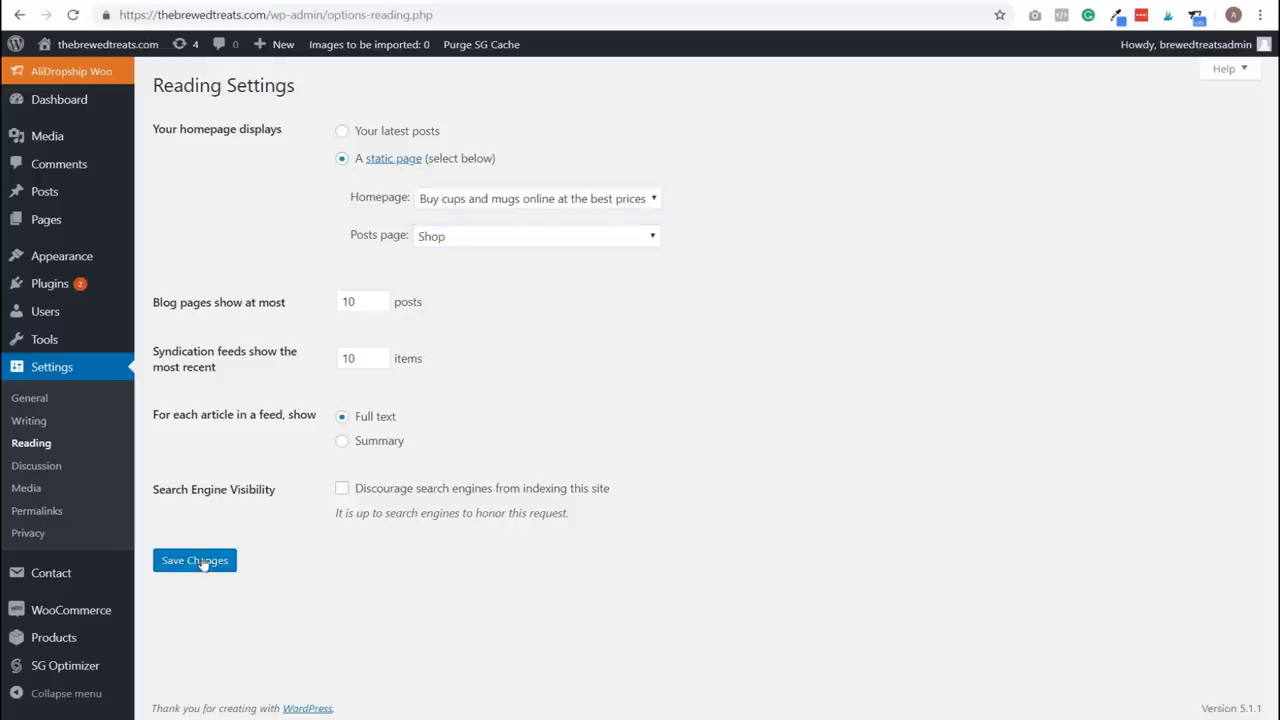
left_click(200, 560)
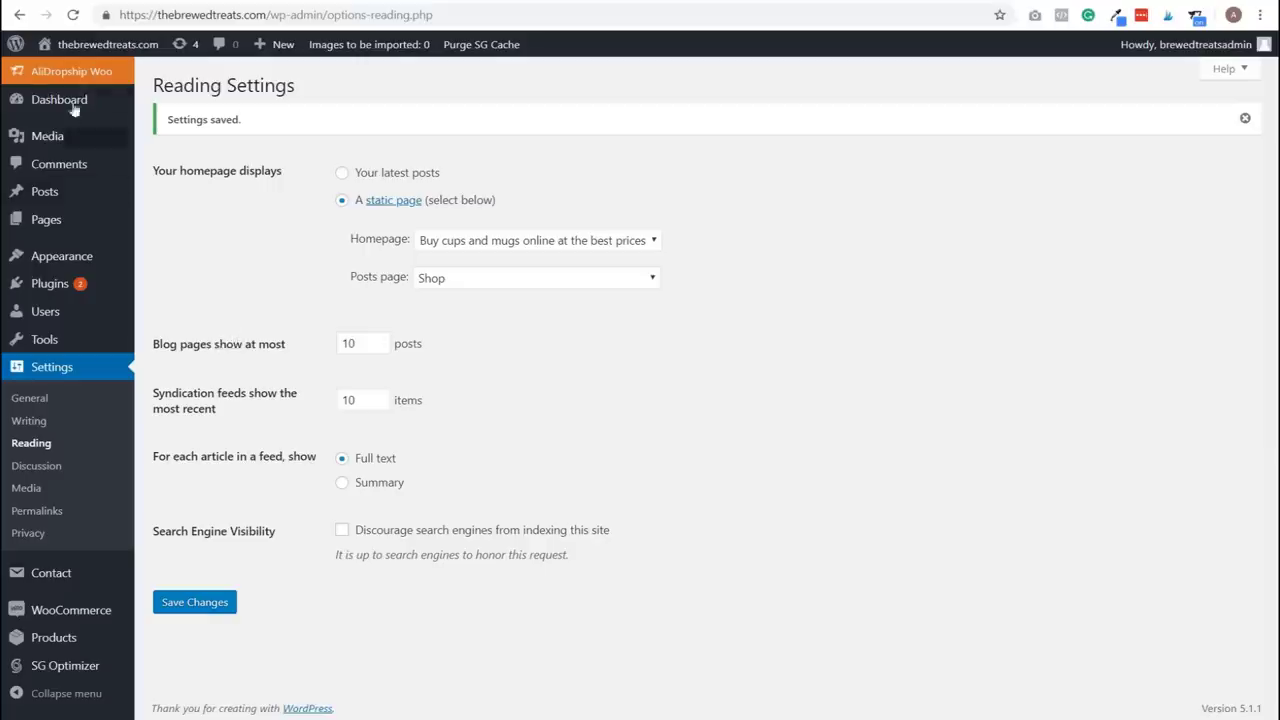
mouse_move(95, 44)
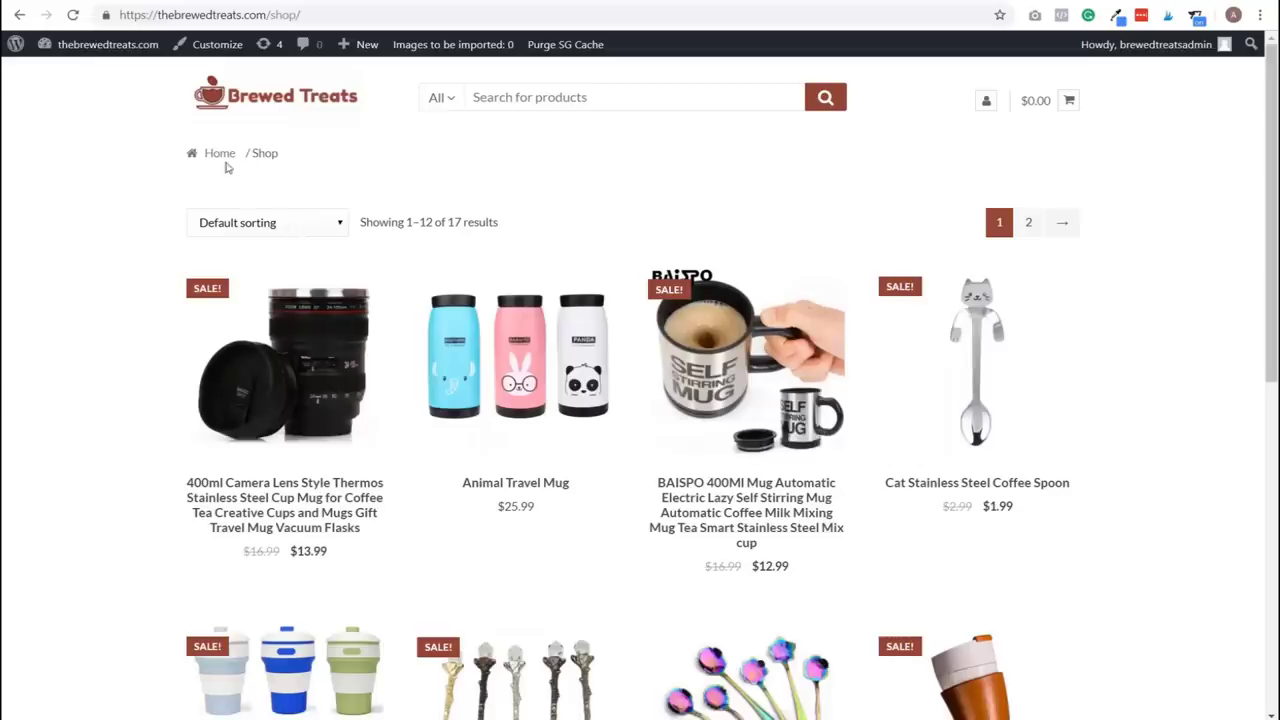
left_click(215, 154)
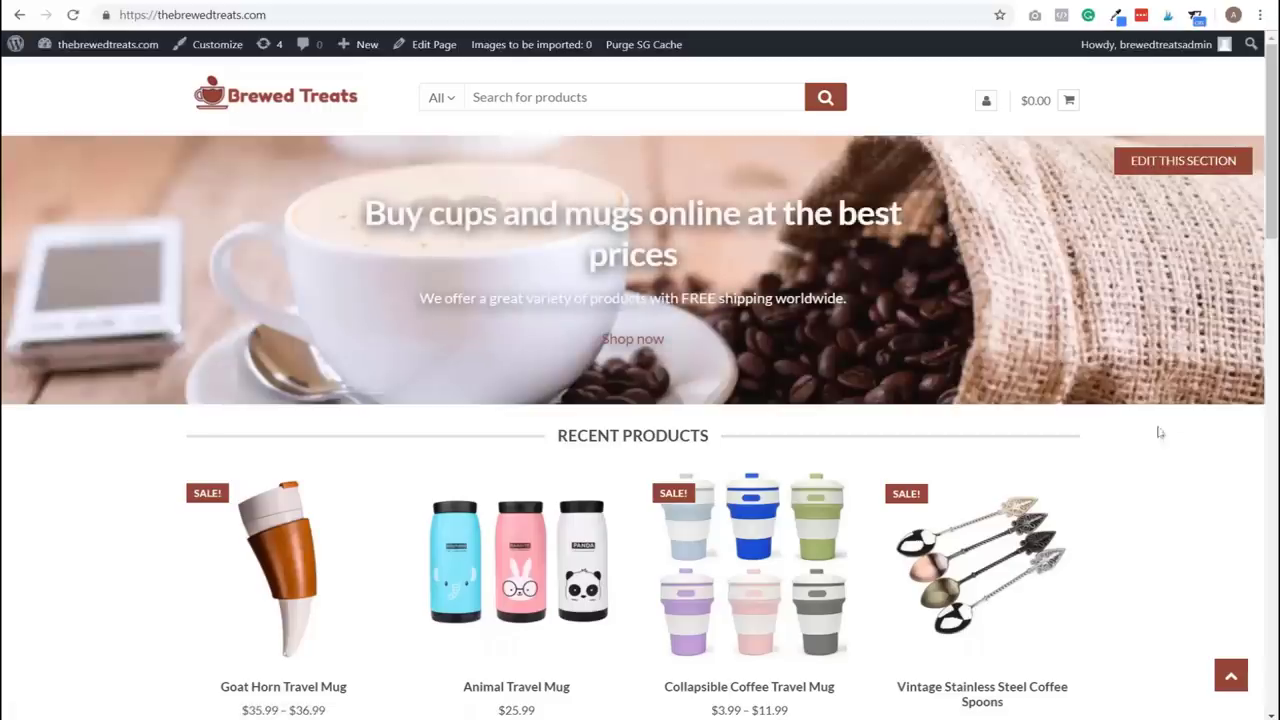
Step: Open the active Shopper theme in the Customizer from the Themes page
mouse_move(90, 44)
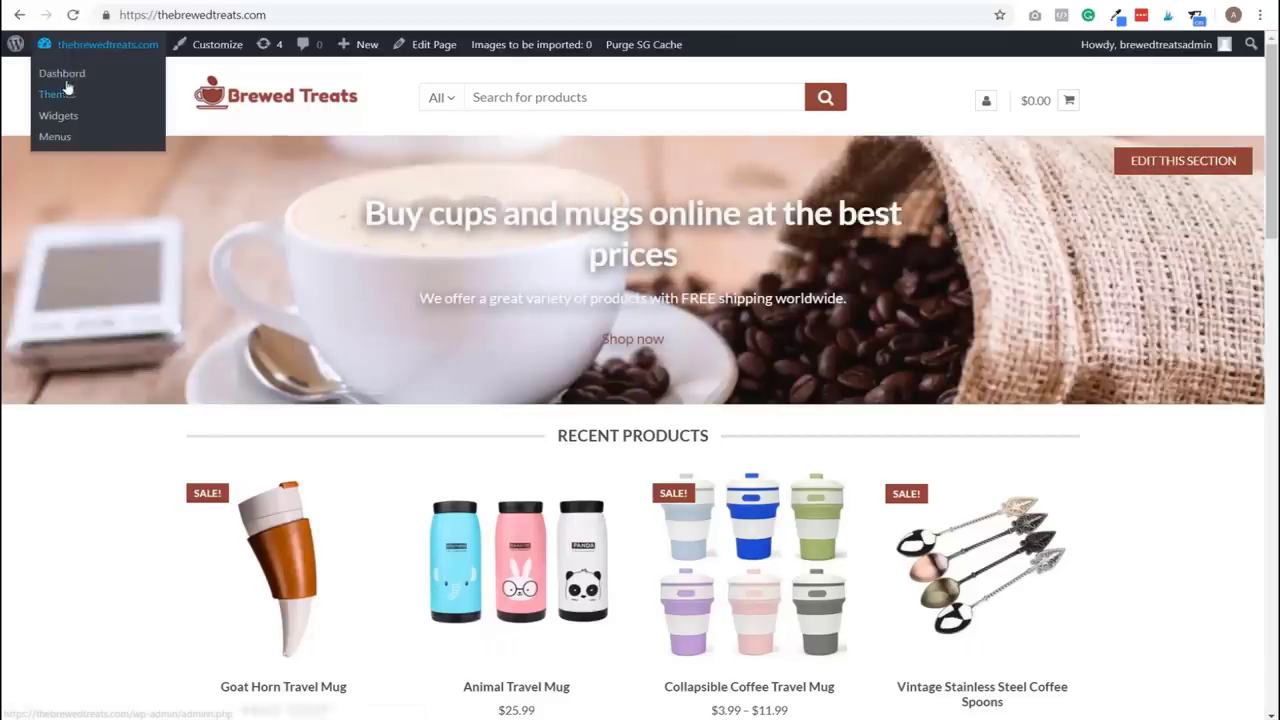
left_click(60, 74)
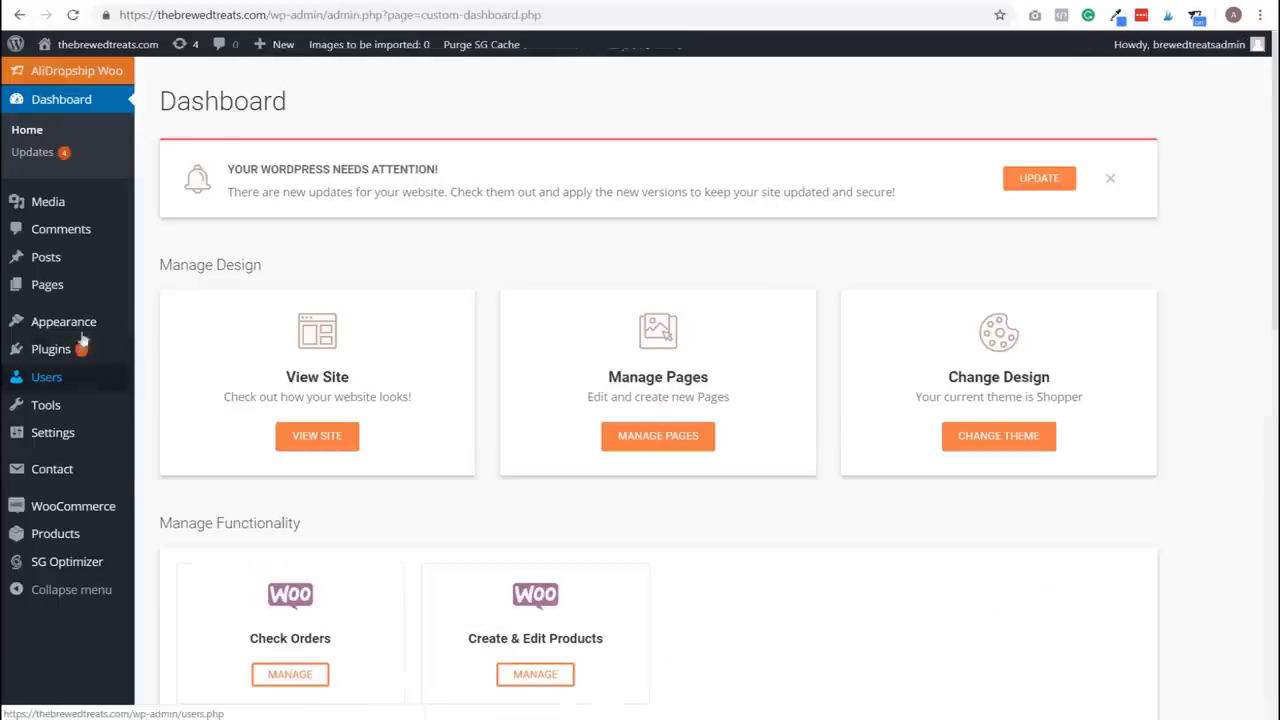
mouse_move(79, 327)
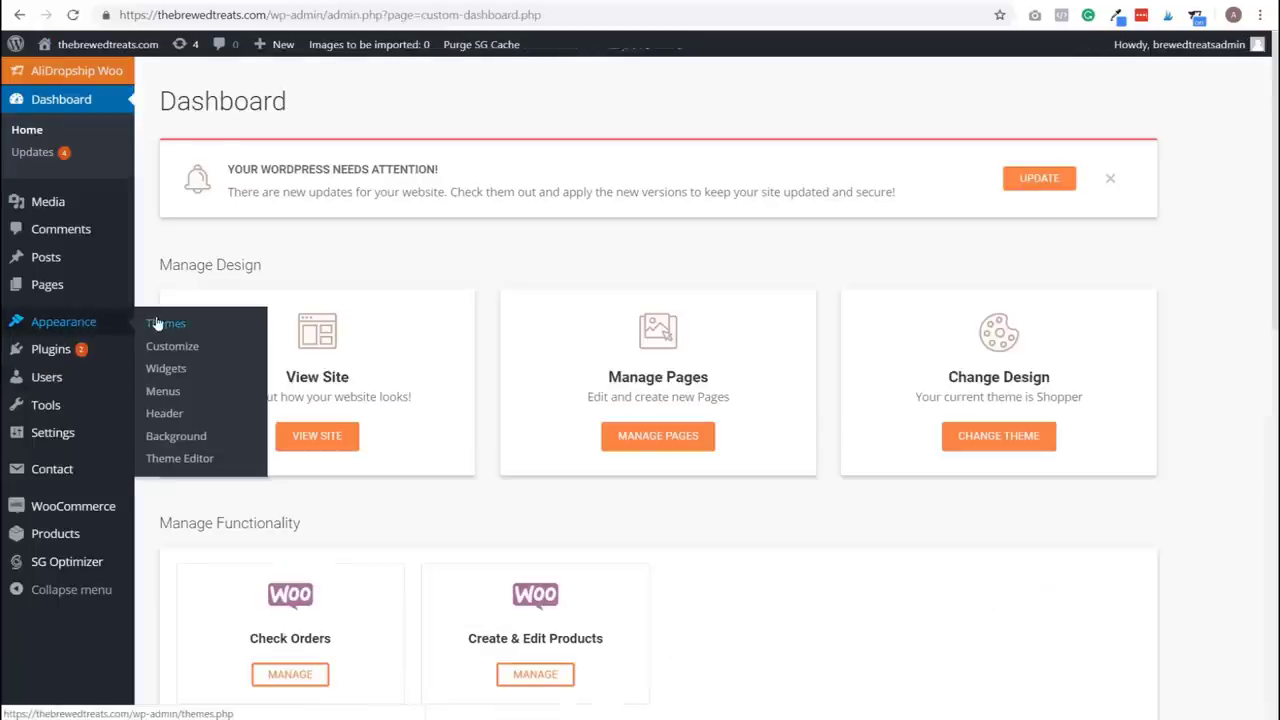
left_click(160, 323)
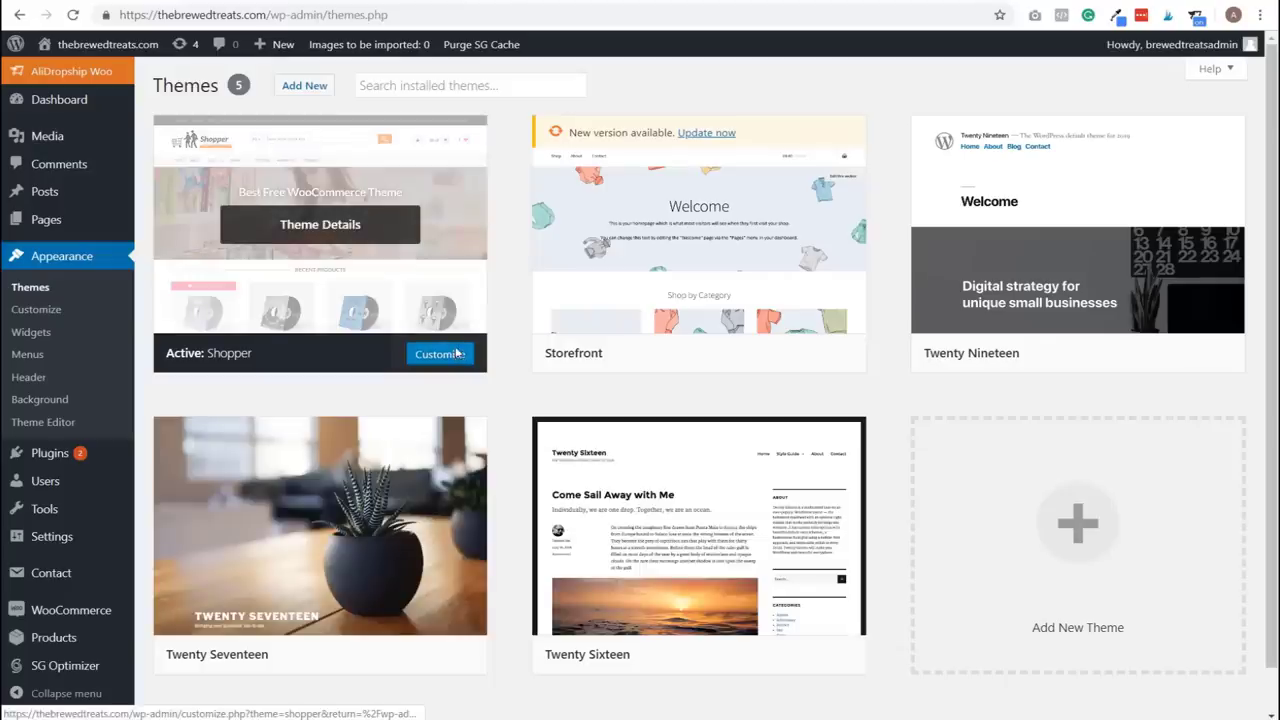
left_click(456, 353)
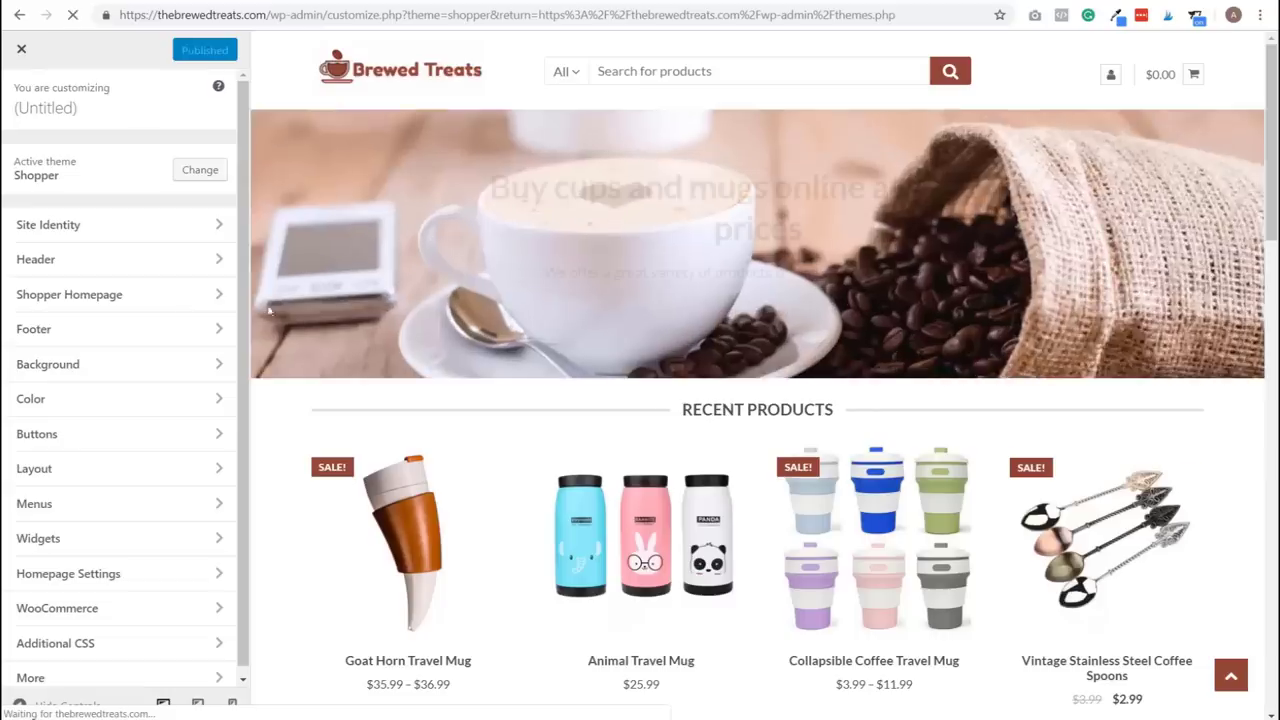
Step: Hide Latest From Blog, Product Categories, Popular Products and Featured Products on the Shopper Homepage
left_click(69, 293)
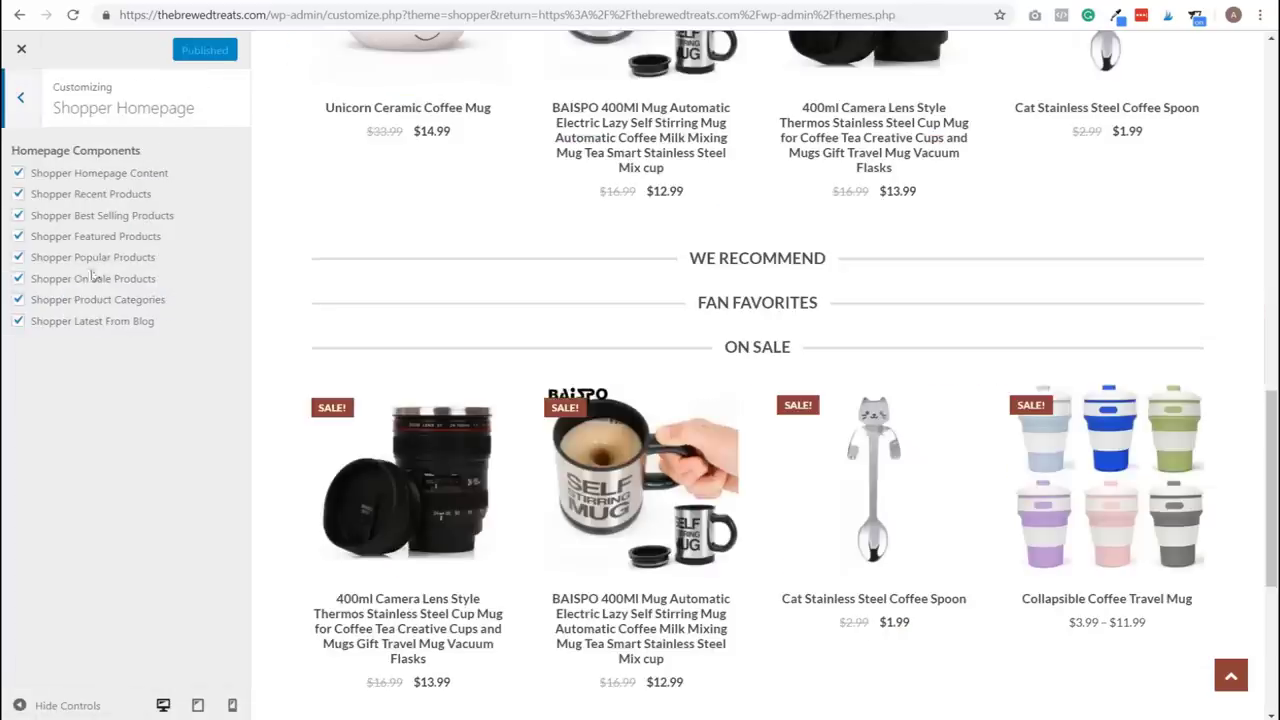
left_click(98, 322)
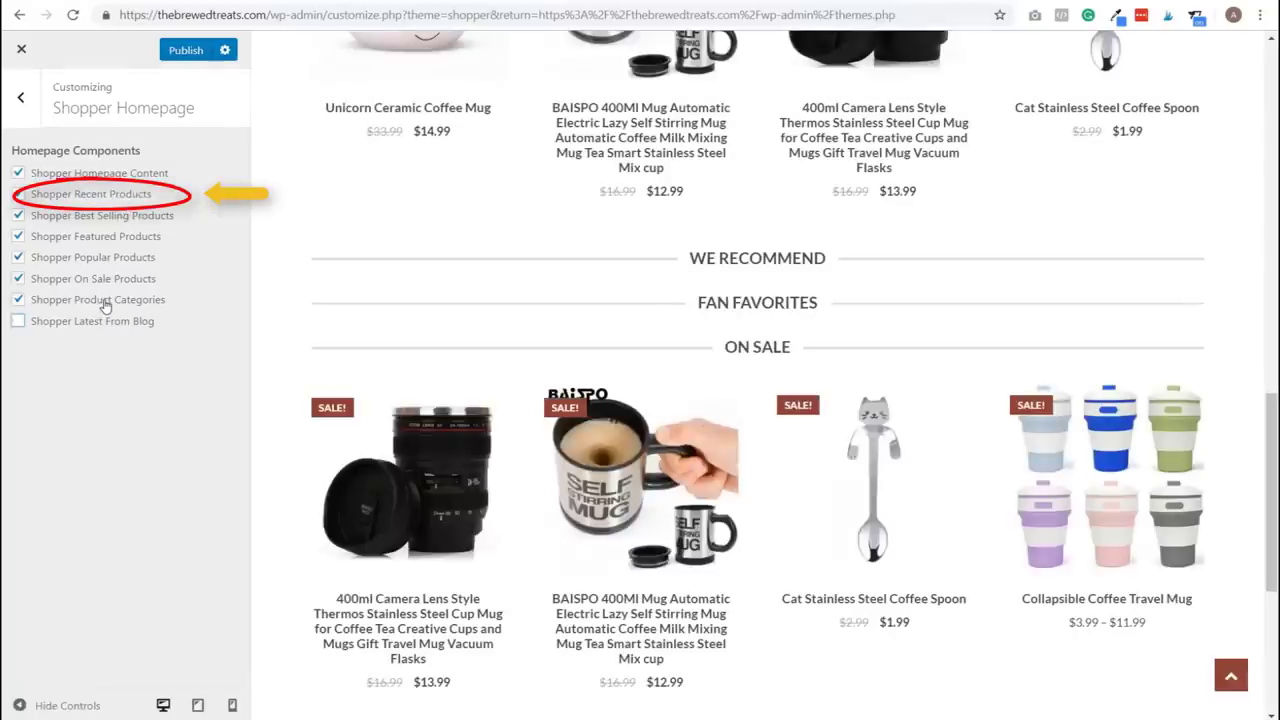
left_click(100, 299)
left_click(100, 257)
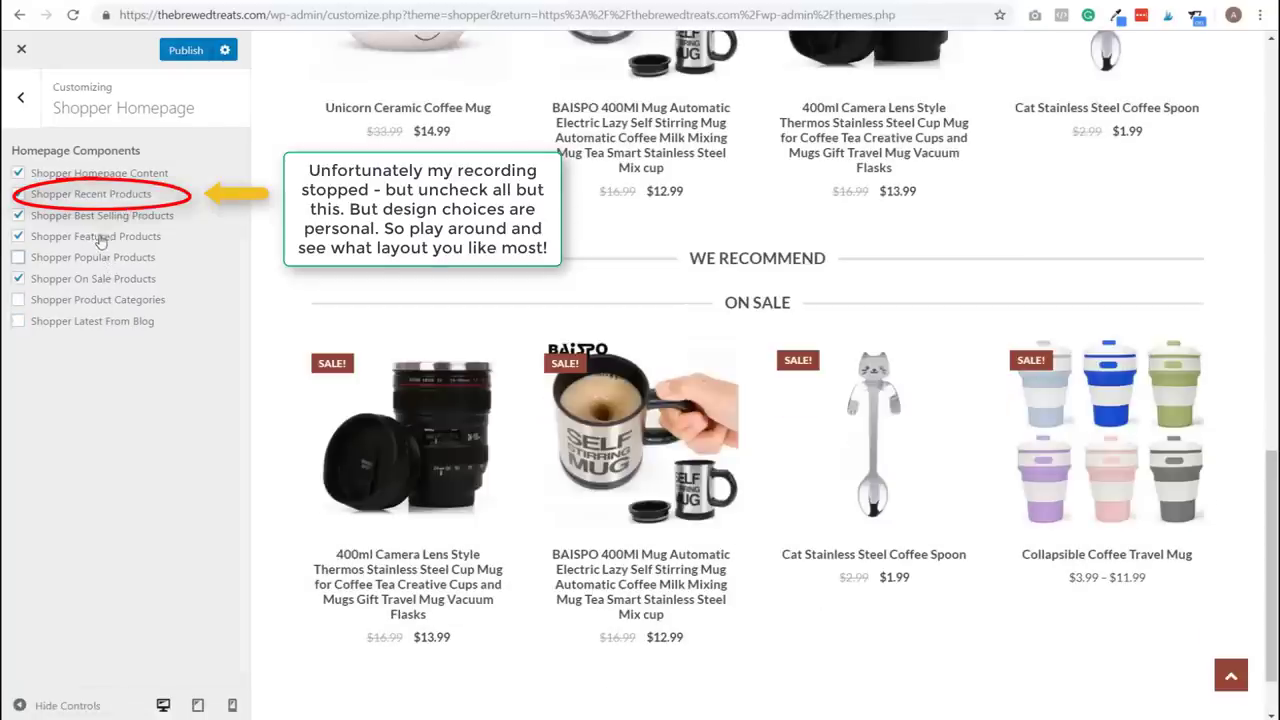
left_click(100, 237)
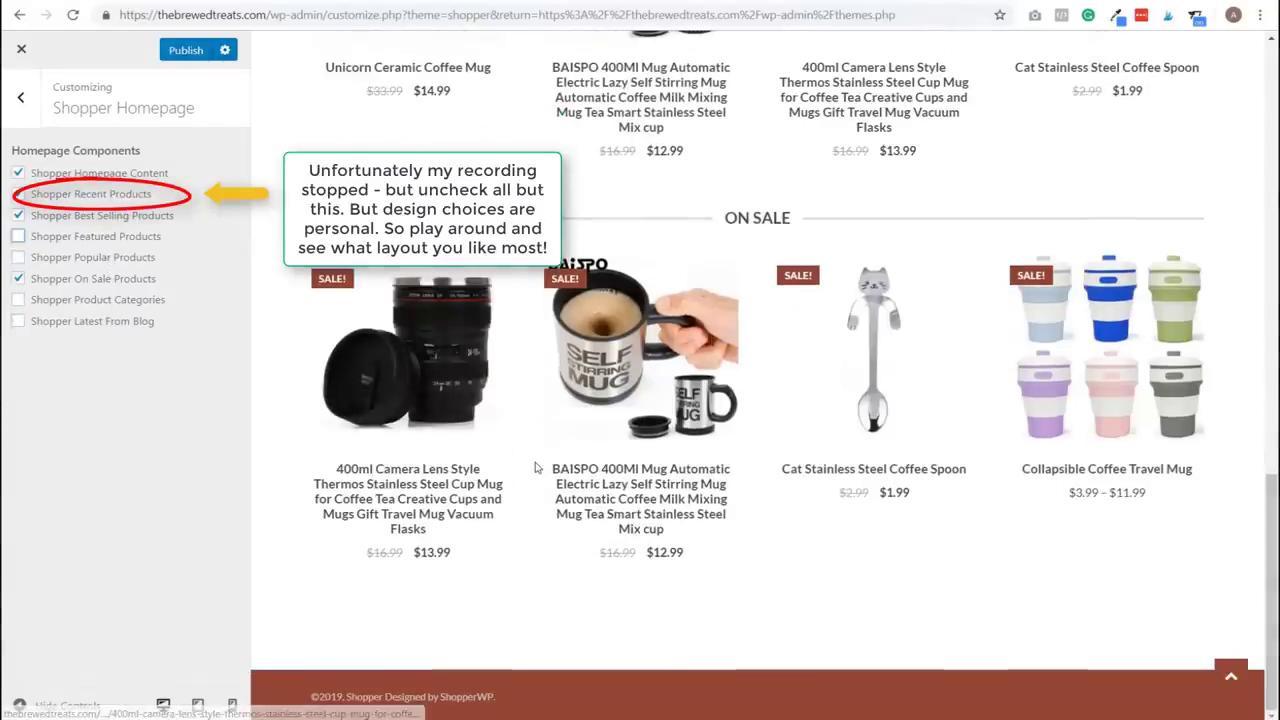
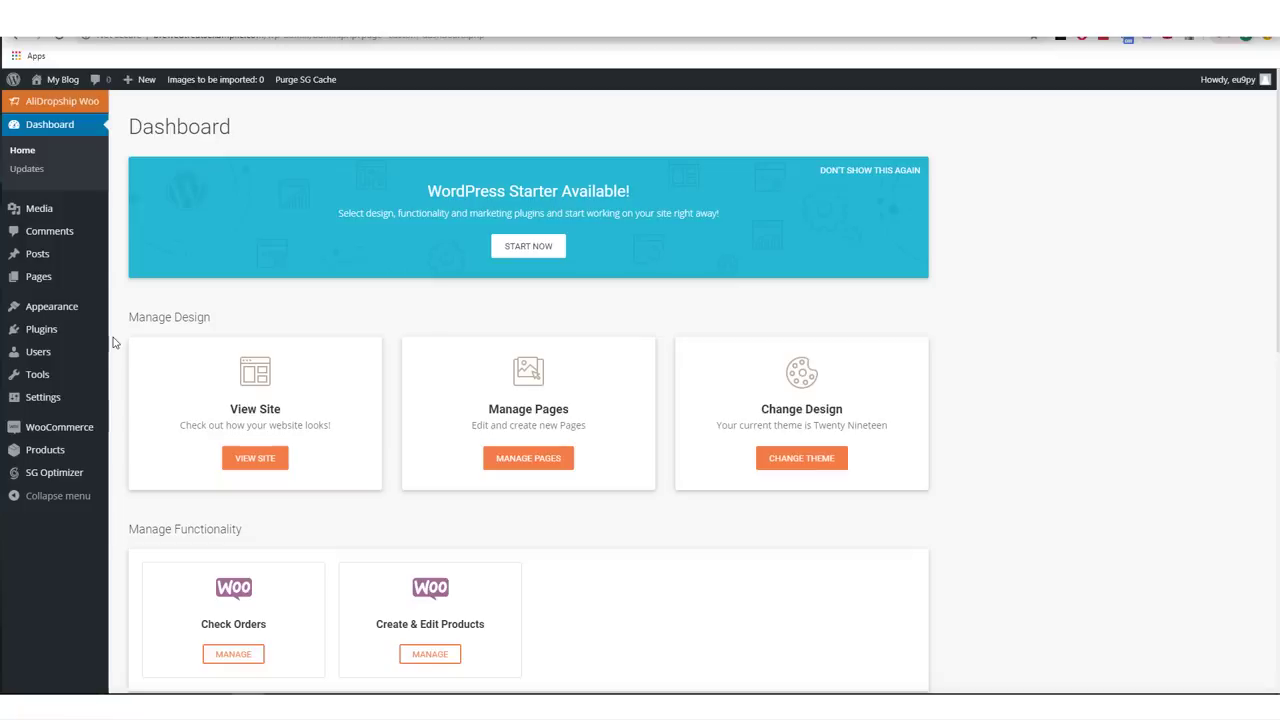
Step: Open the camera-lens mug product and retitle it 'Camera Lens Travel Mug'
left_click(86, 450)
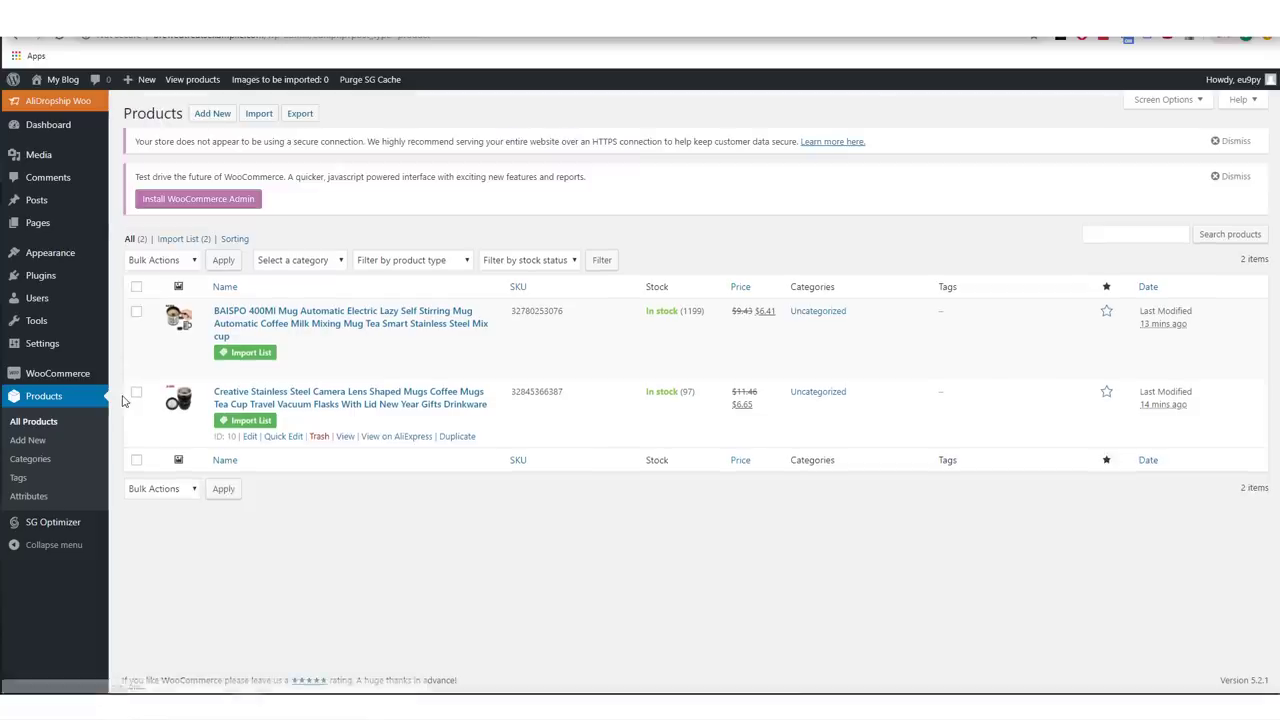
left_click(330, 404)
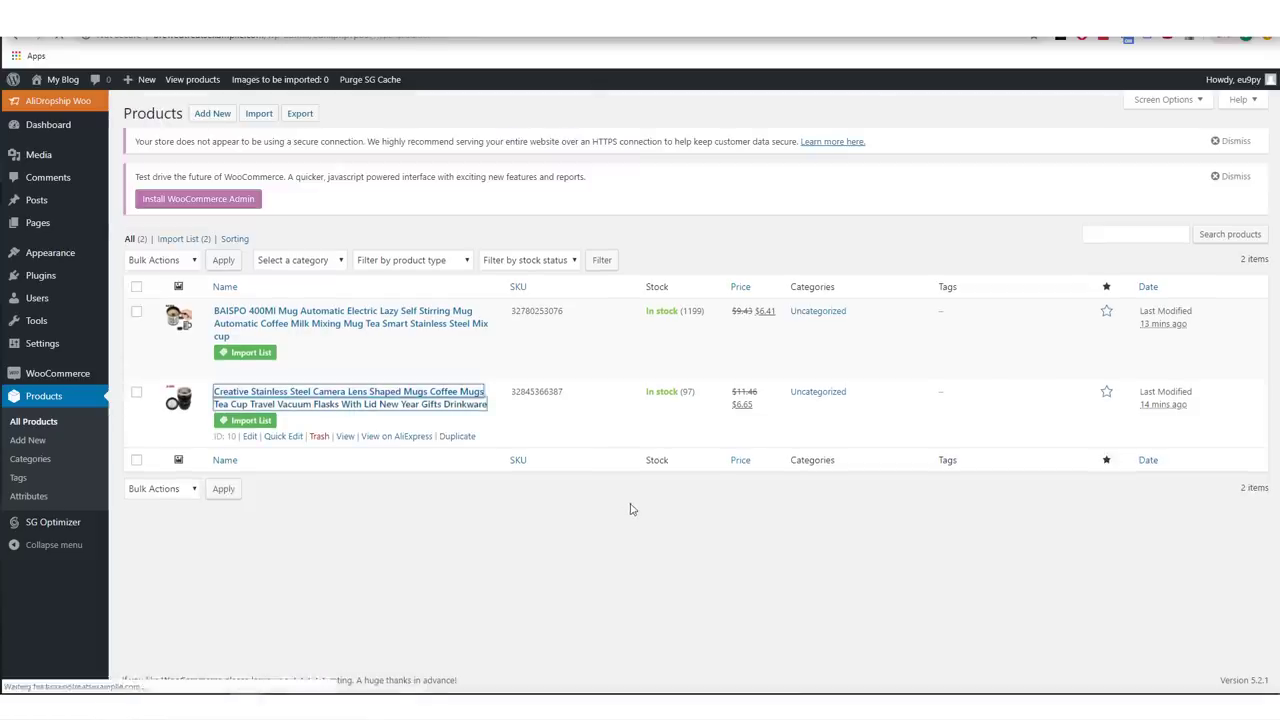
left_click_drag(968, 278, 118, 302)
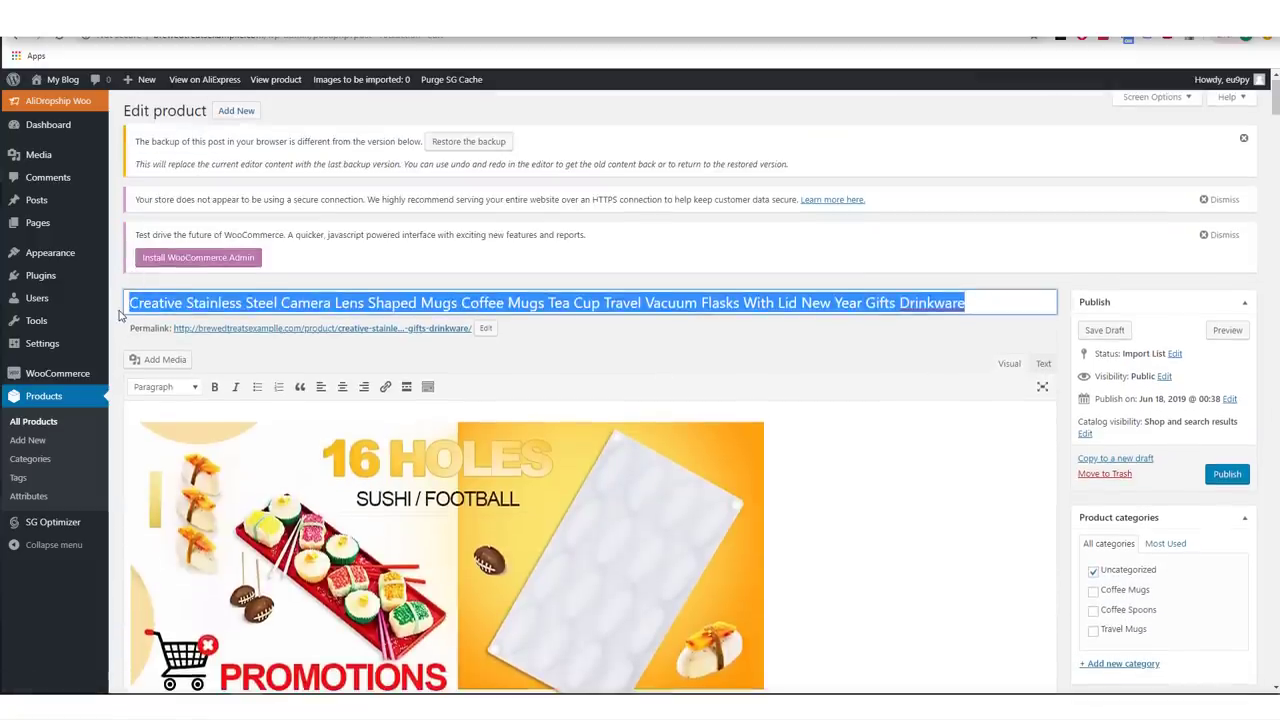
key("BackSpace")
type("Camera")
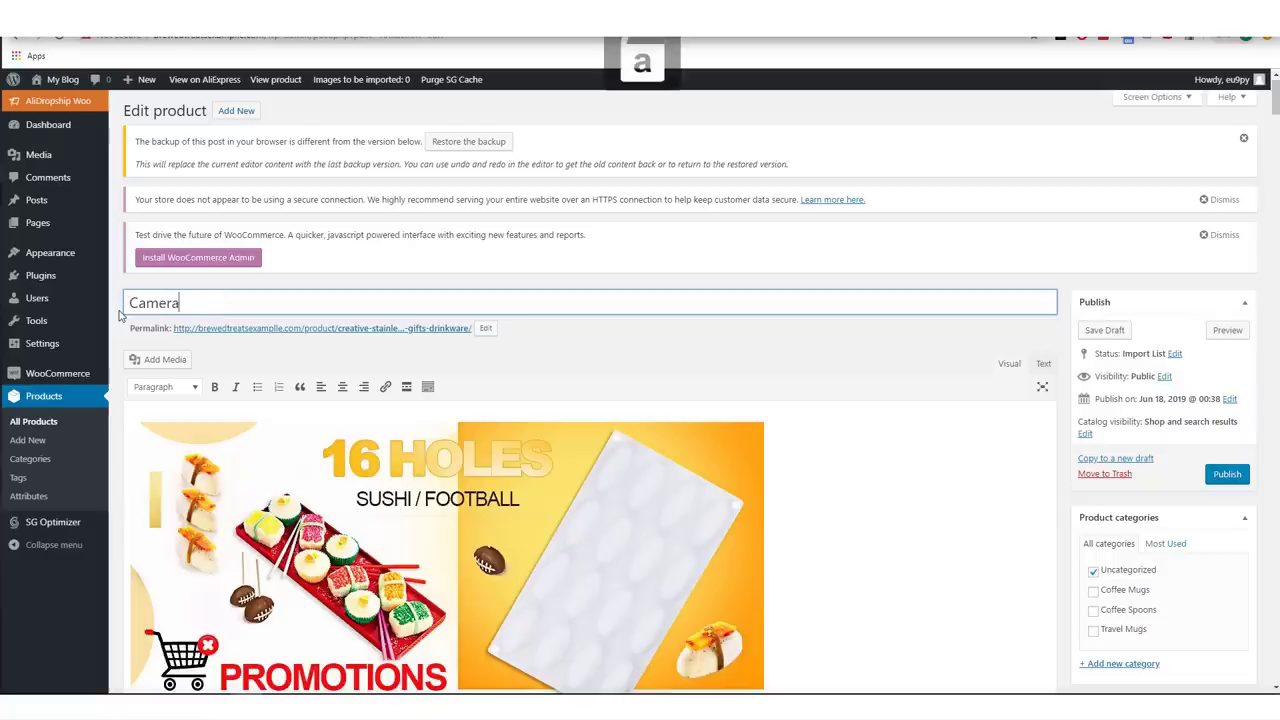
type(" Lens Travel Mug")
left_click(121, 322)
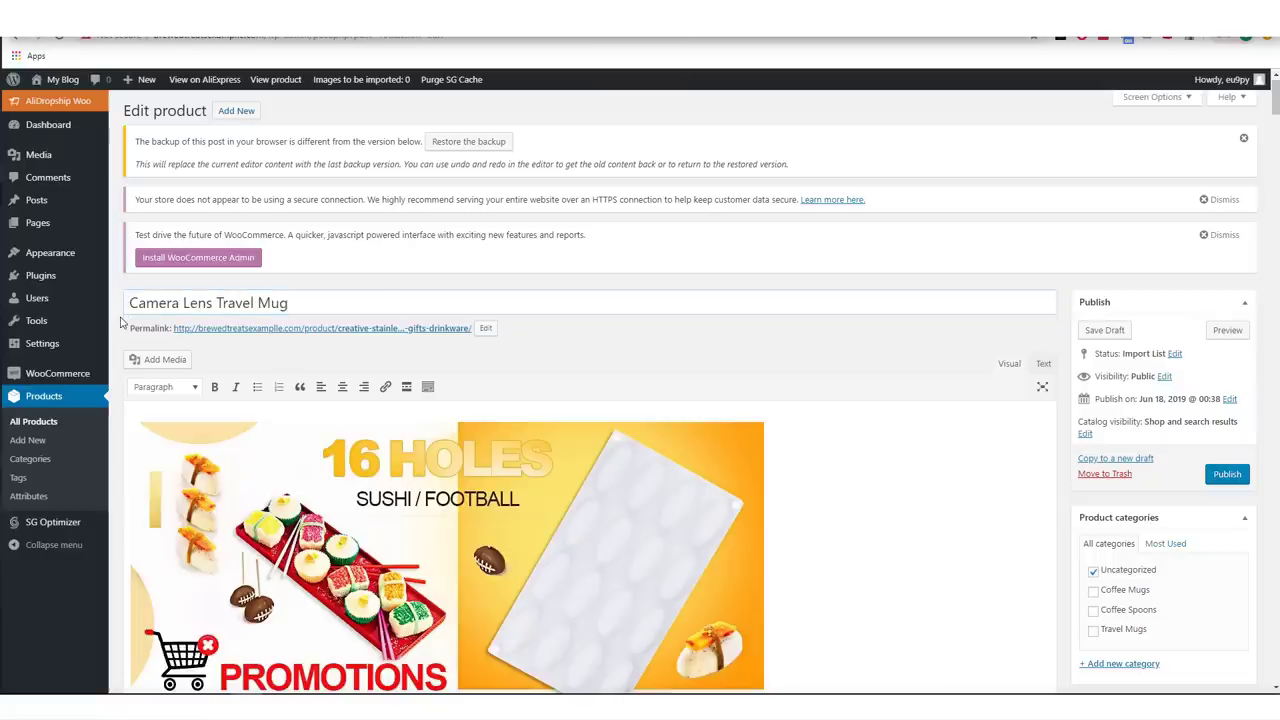
Step: Replace the old imported description with the pasted new sales copy
scroll(119, 325, "down", 2)
scroll(941, 313, "down", 12)
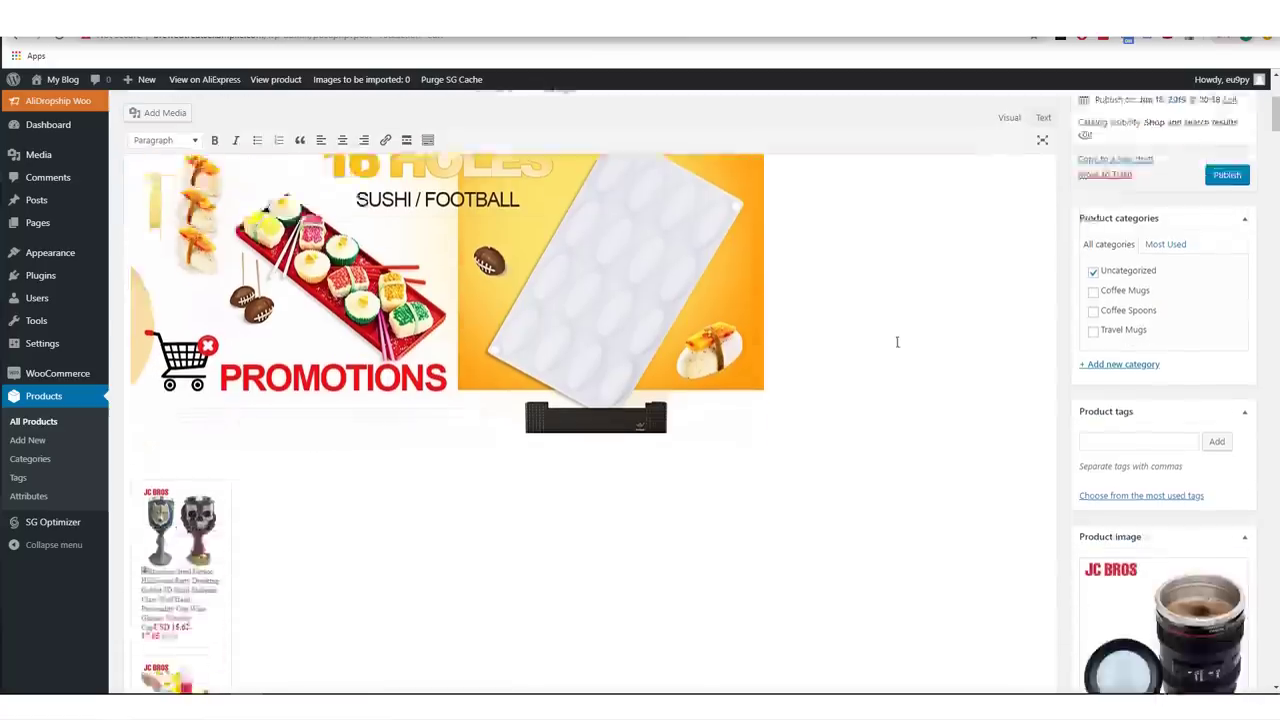
scroll(850, 400, "up", 15)
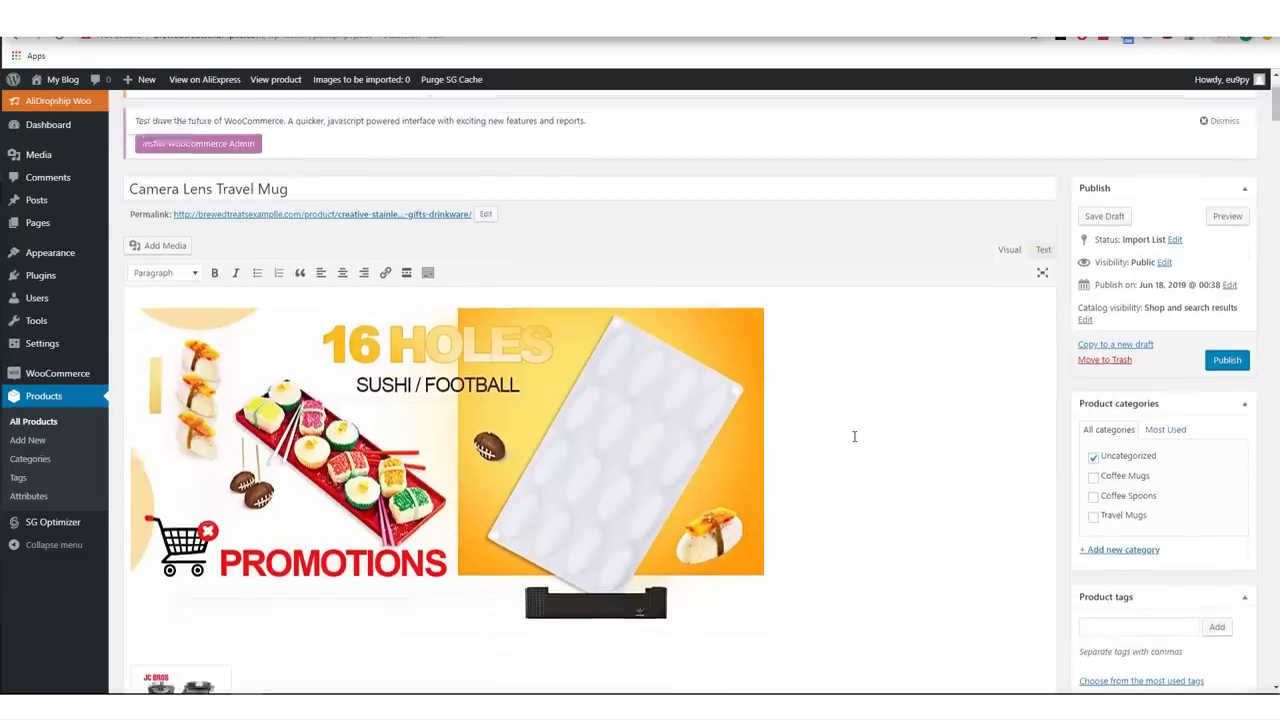
left_click(854, 436)
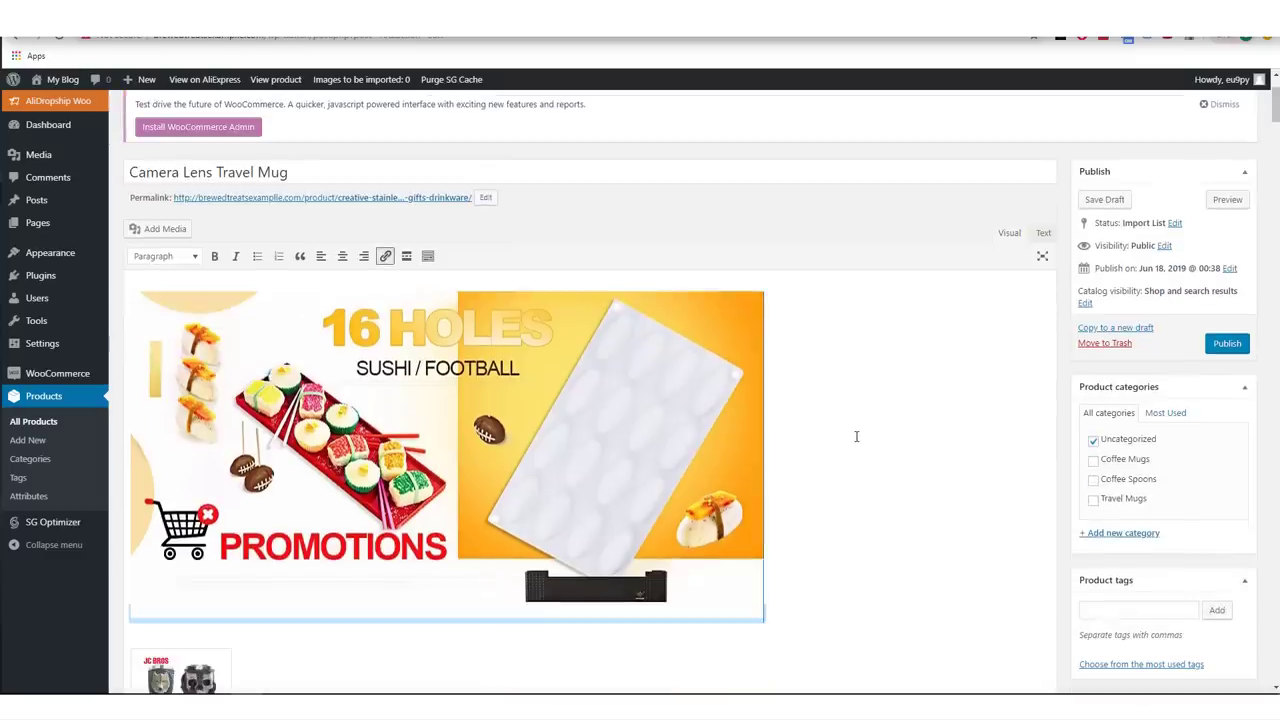
key("ctrl+a")
key("Delete")
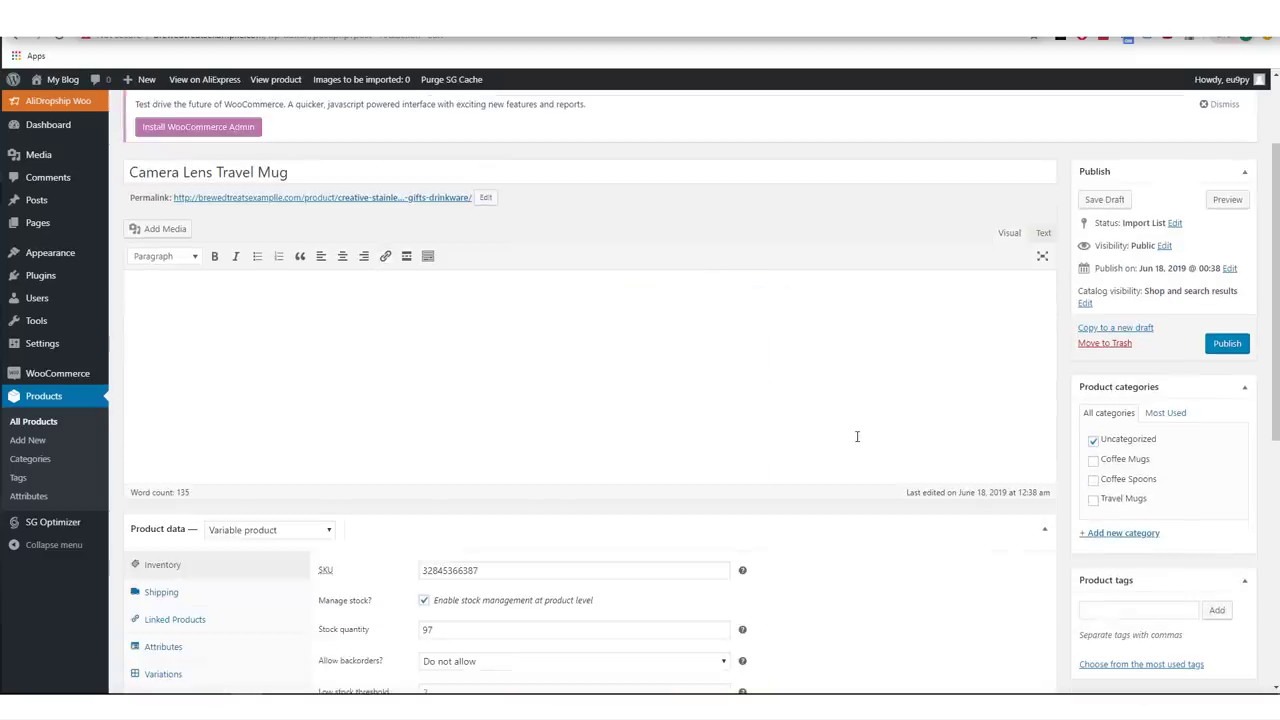
type("Do you - or someone else in your life - love photography AND hot drinks? If so, then our Travel Camera Lens Coffee Mug is the perfect gift for them (or you!). Incredibly realistic, it looks just like a Canon Camera Lens. Watch your friends/families reactions when they see you drinking out of our Travel Camera Lens Coffee Mug! \"There is nothing funnier than the double take people give you when they think you have ruined your expensive lenses over a cup of coffee.\" - 5 Stars LIMITED TIME ONLY. Not sold in stores. Secure Checkout via: Mastercard, Visa & PayPal. FREE SHIPPING! Note, due to very high demand, please allow 2-4 weeks for delivery.")
Step: Make the FREE SHIPPING line of the description bold
left_click_drag(675, 540, 128, 300)
left_click(160, 258)
left_click(149, 287)
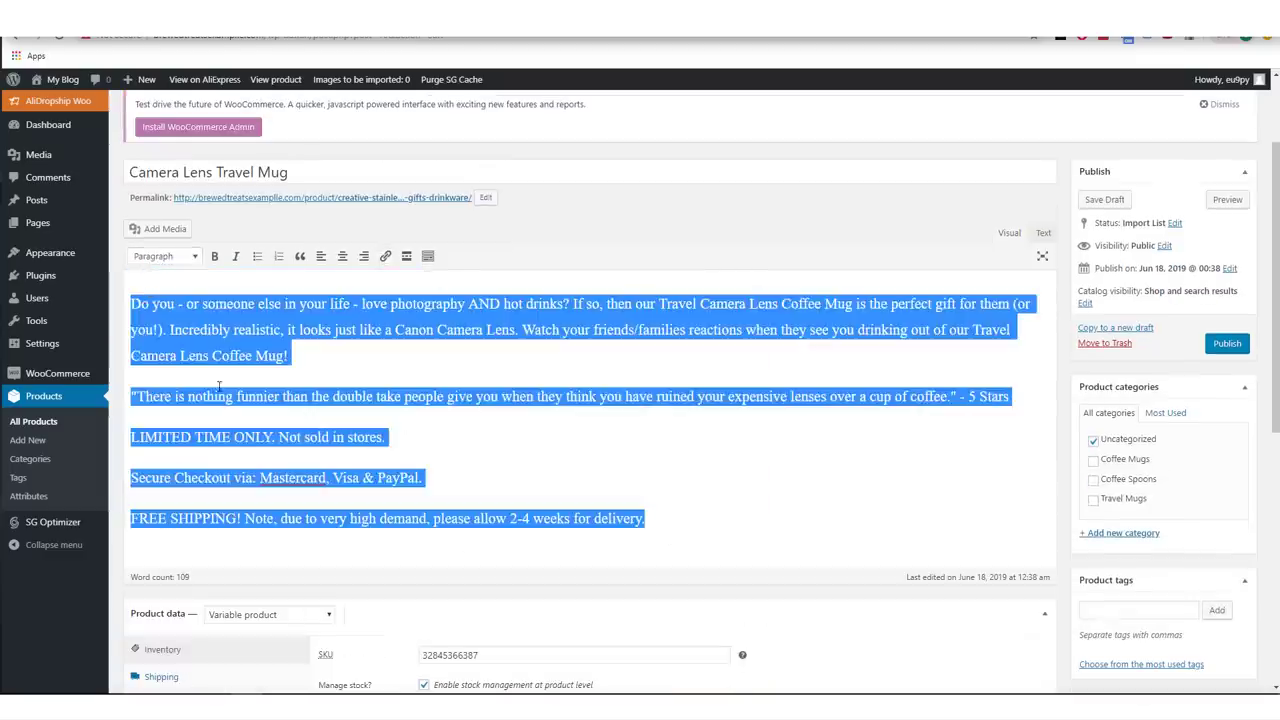
left_click(610, 540)
left_click_drag(610, 540, 141, 505)
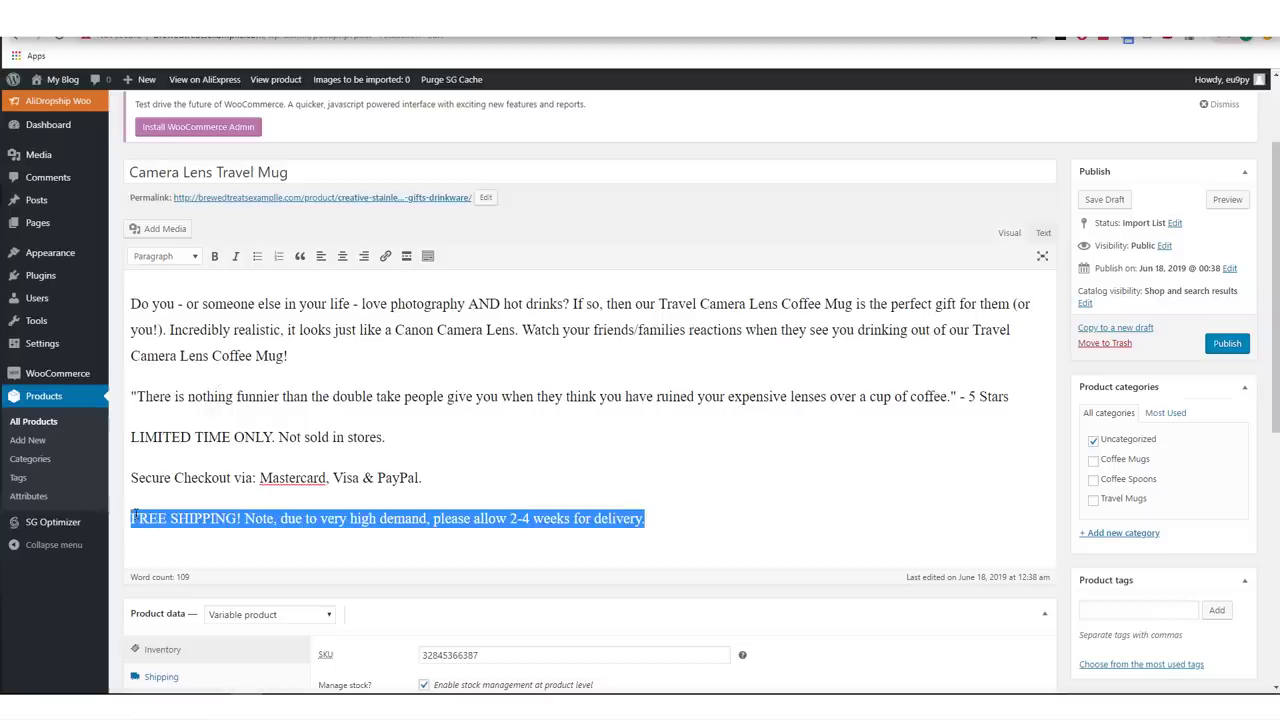
left_click(214, 256)
left_click(364, 420)
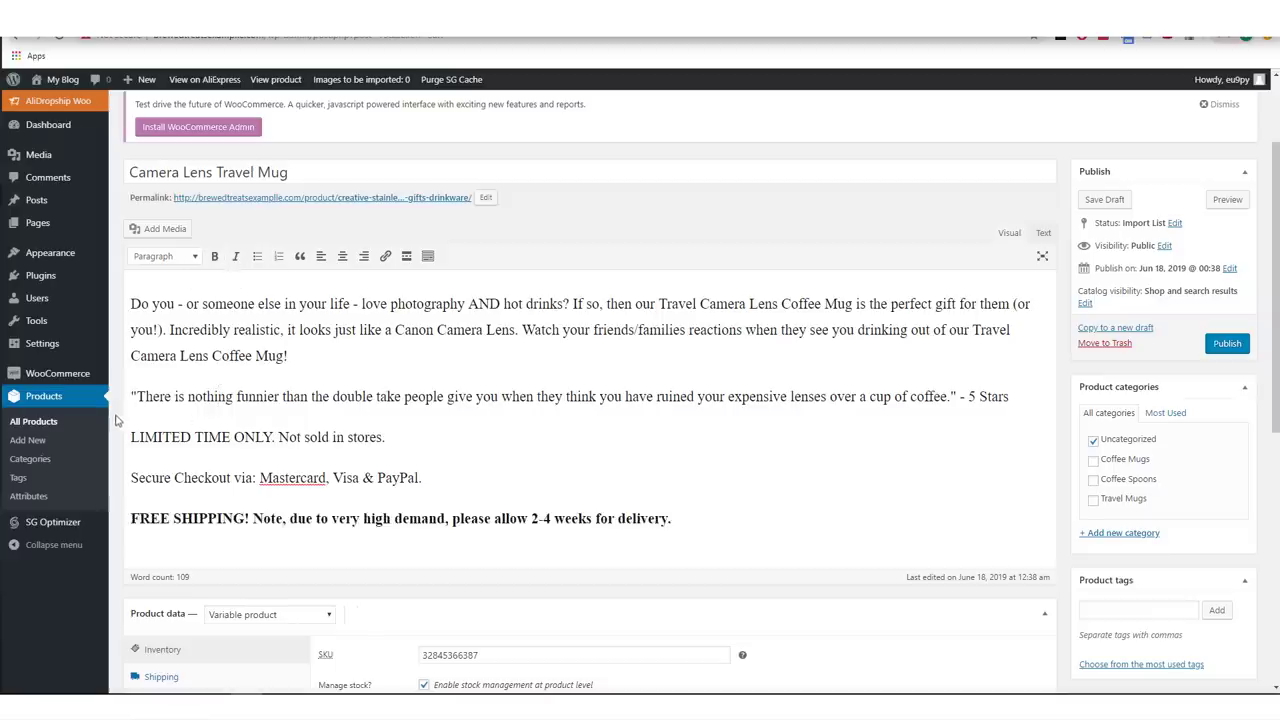
scroll(115, 420, "down", 3)
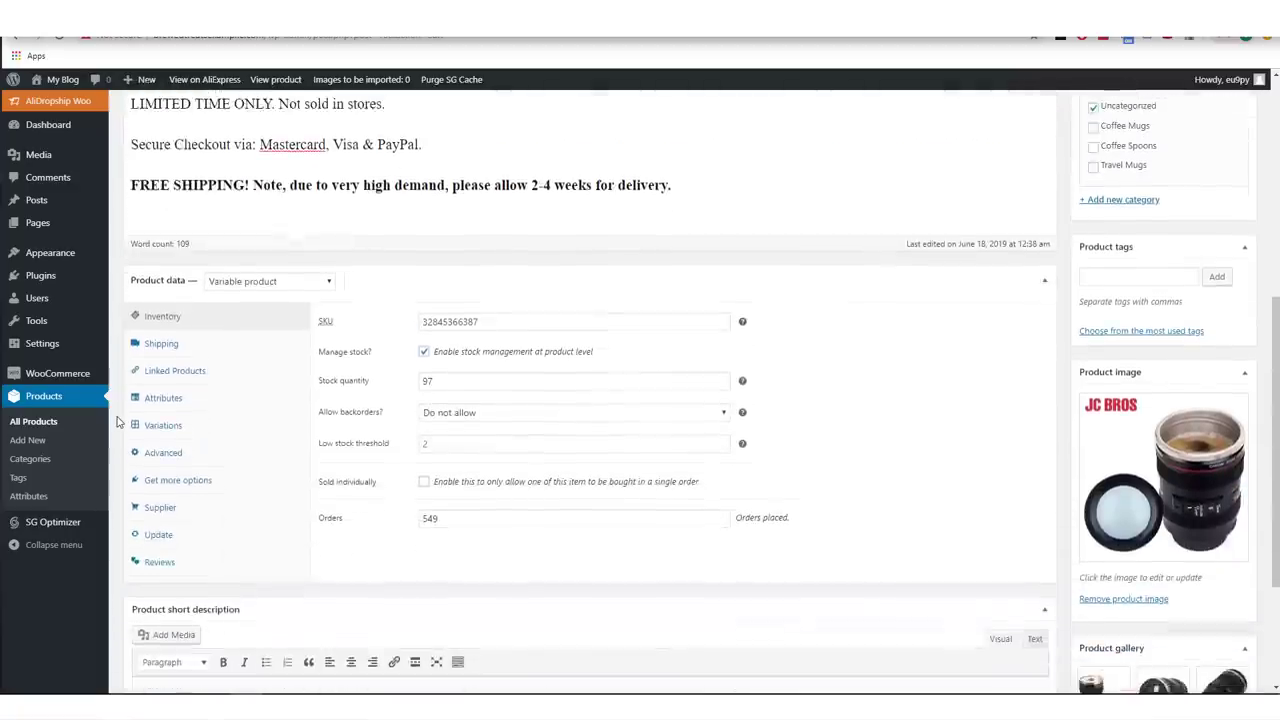
Step: Set the product type to Simple product with a regular price of 19.99
left_click(260, 285)
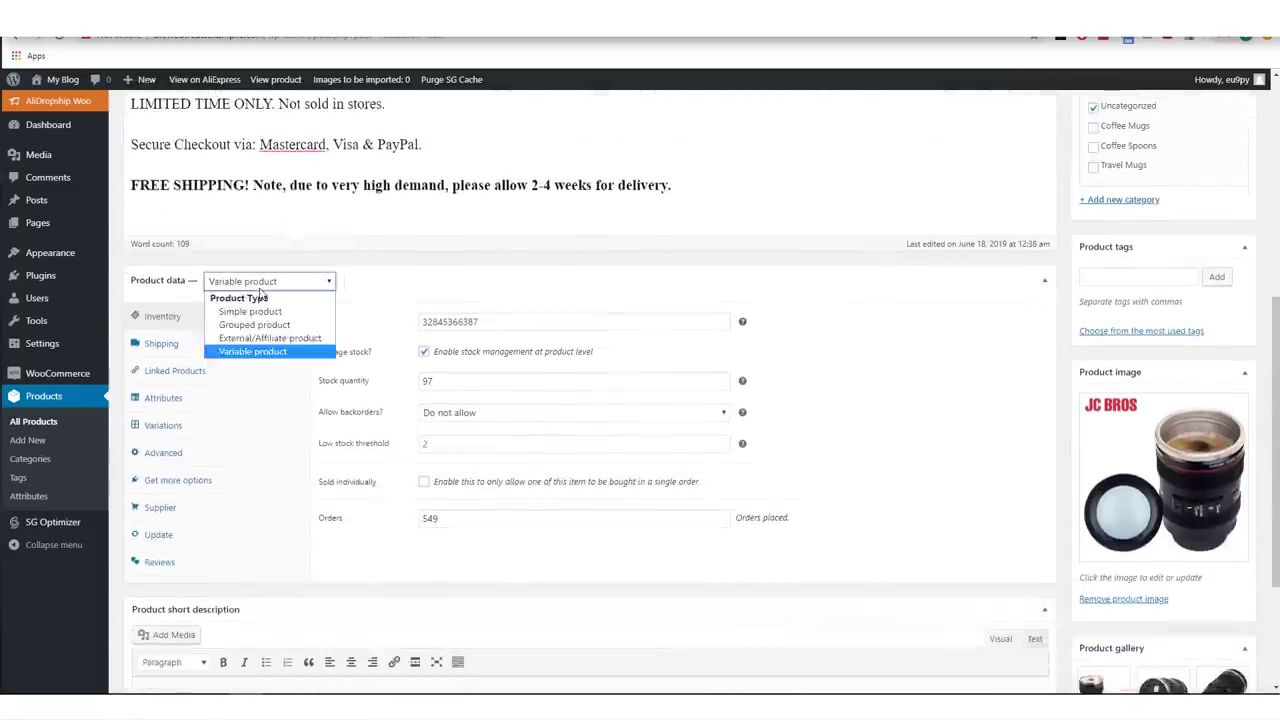
left_click(232, 311)
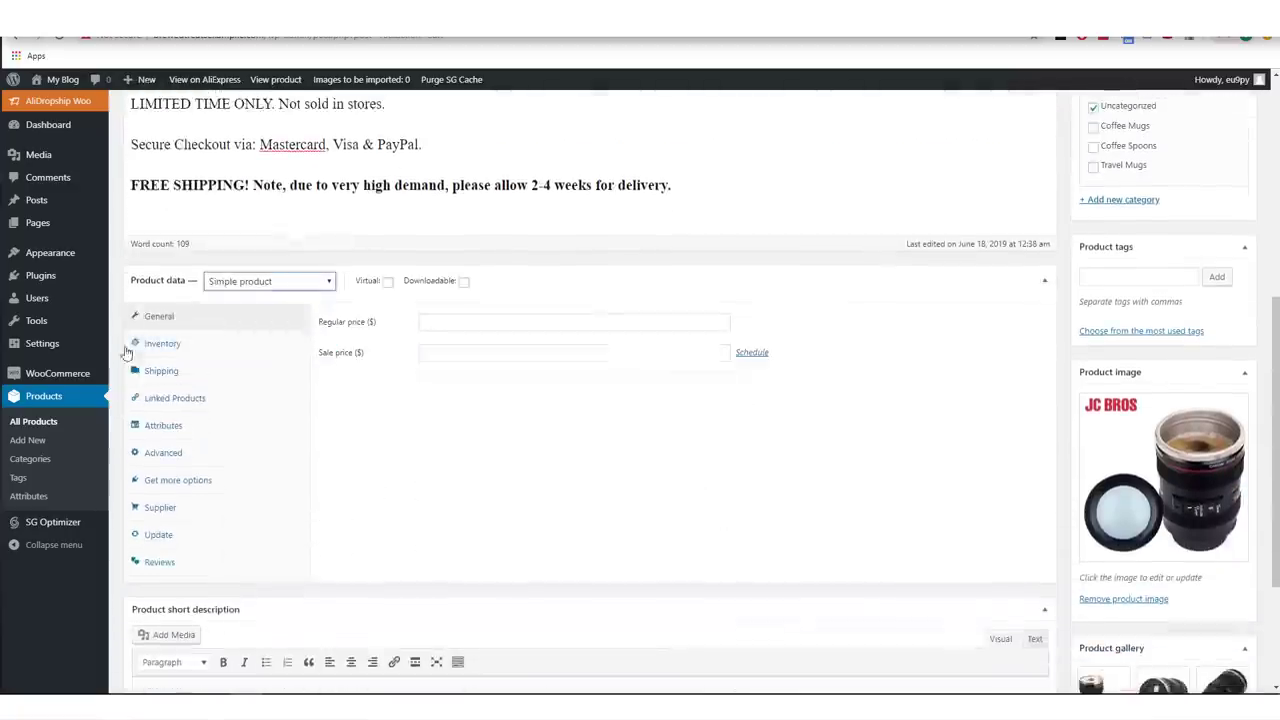
left_click(475, 321)
type("1")
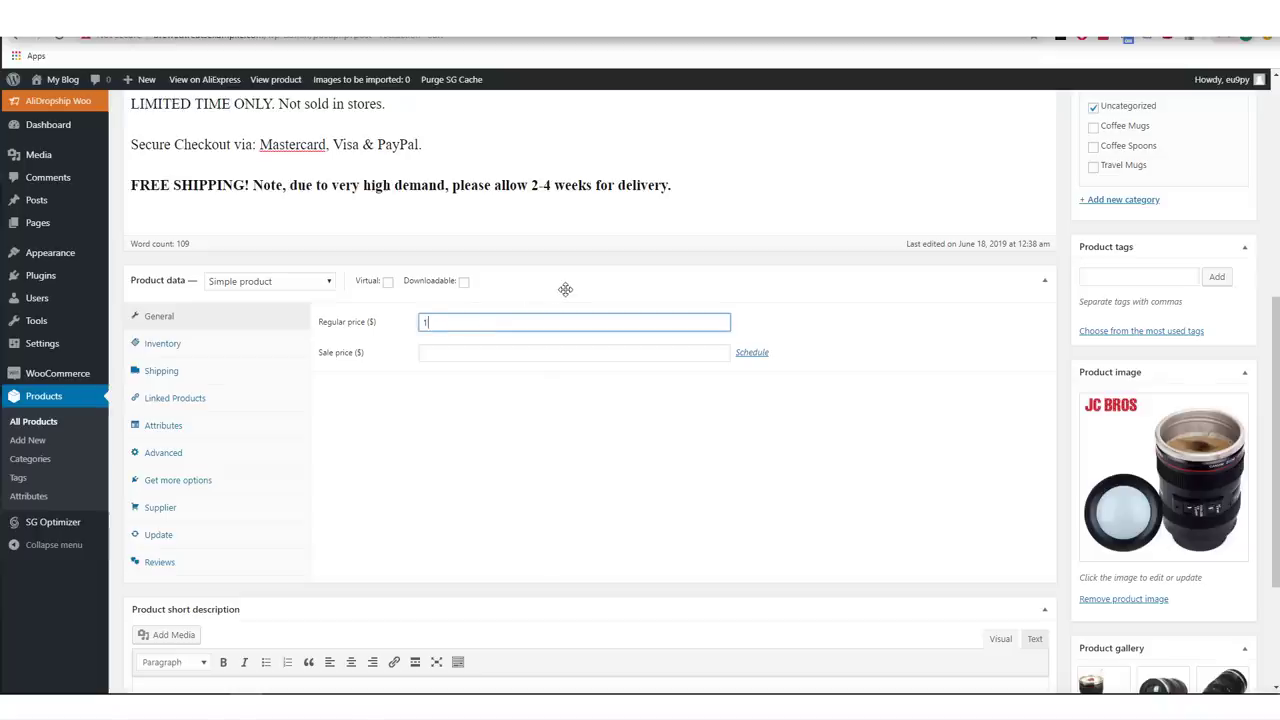
type("9.99")
left_click(762, 322)
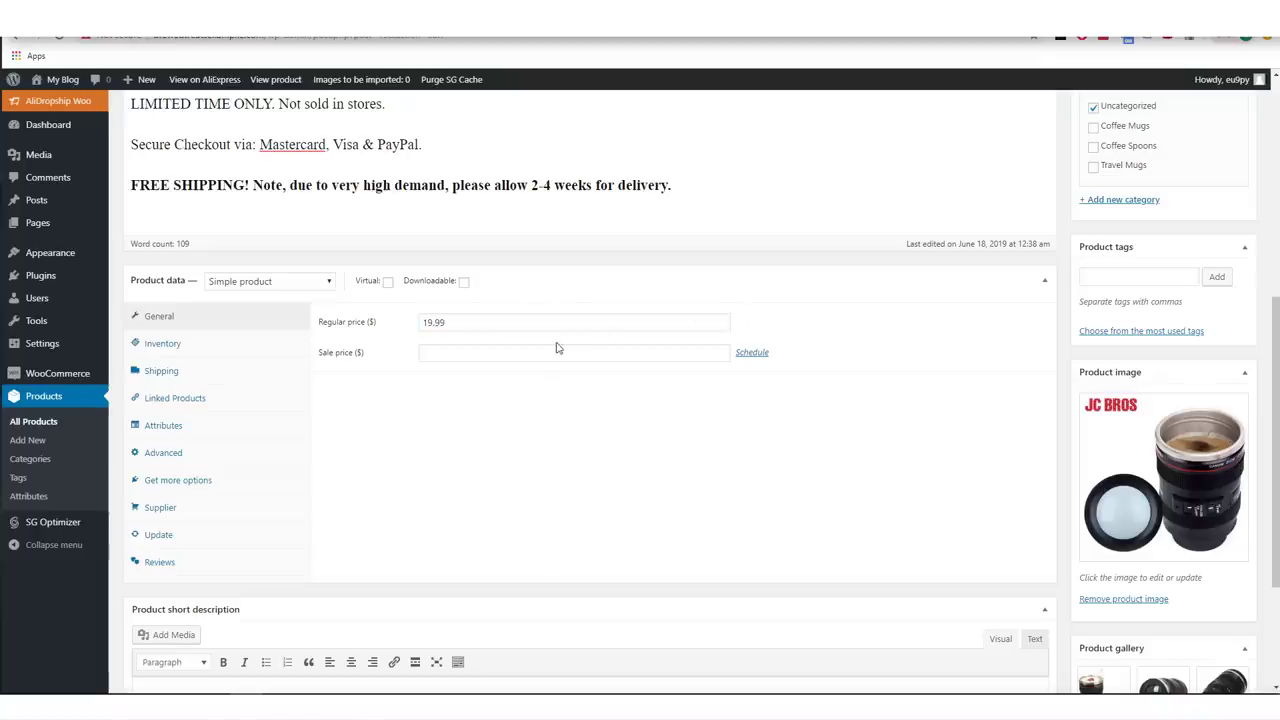
left_click(463, 349)
Step: Rename the Drinkware Type attribute to Mug Type and change its Mugs value to 'Portable Travel Mu'
left_click(158, 425)
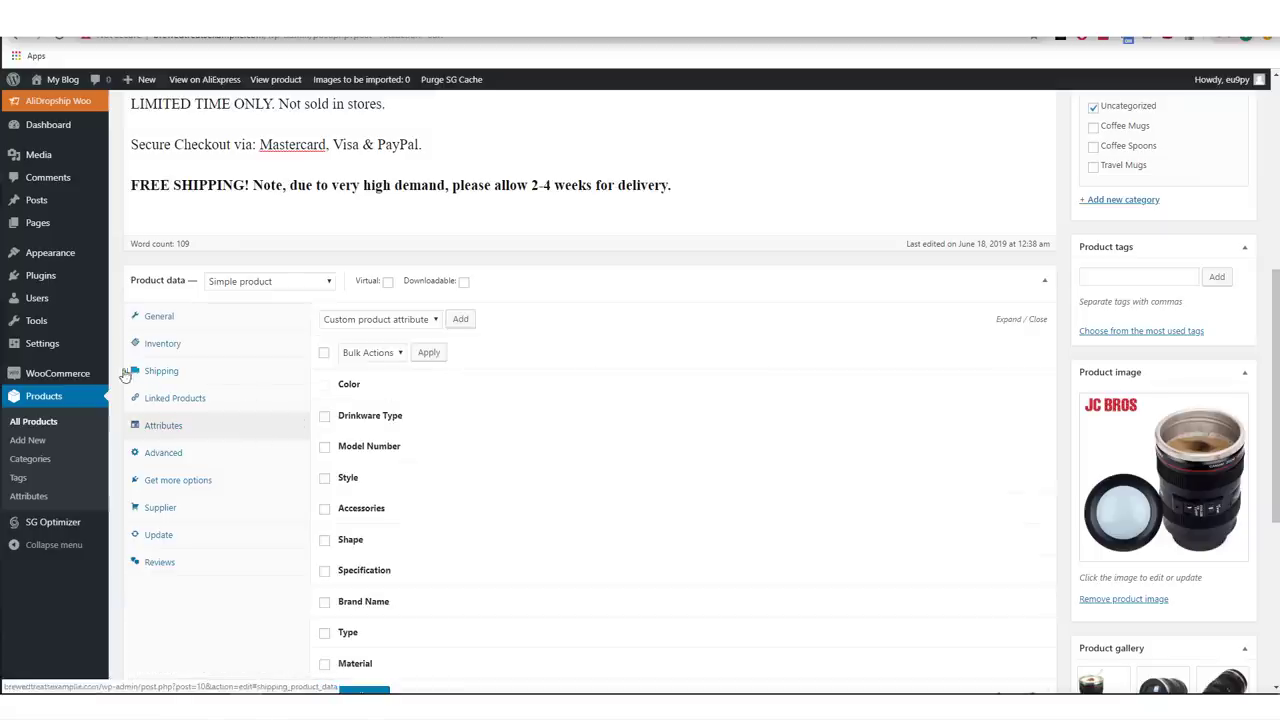
scroll(120, 374, "down", 1)
mouse_move(103, 373)
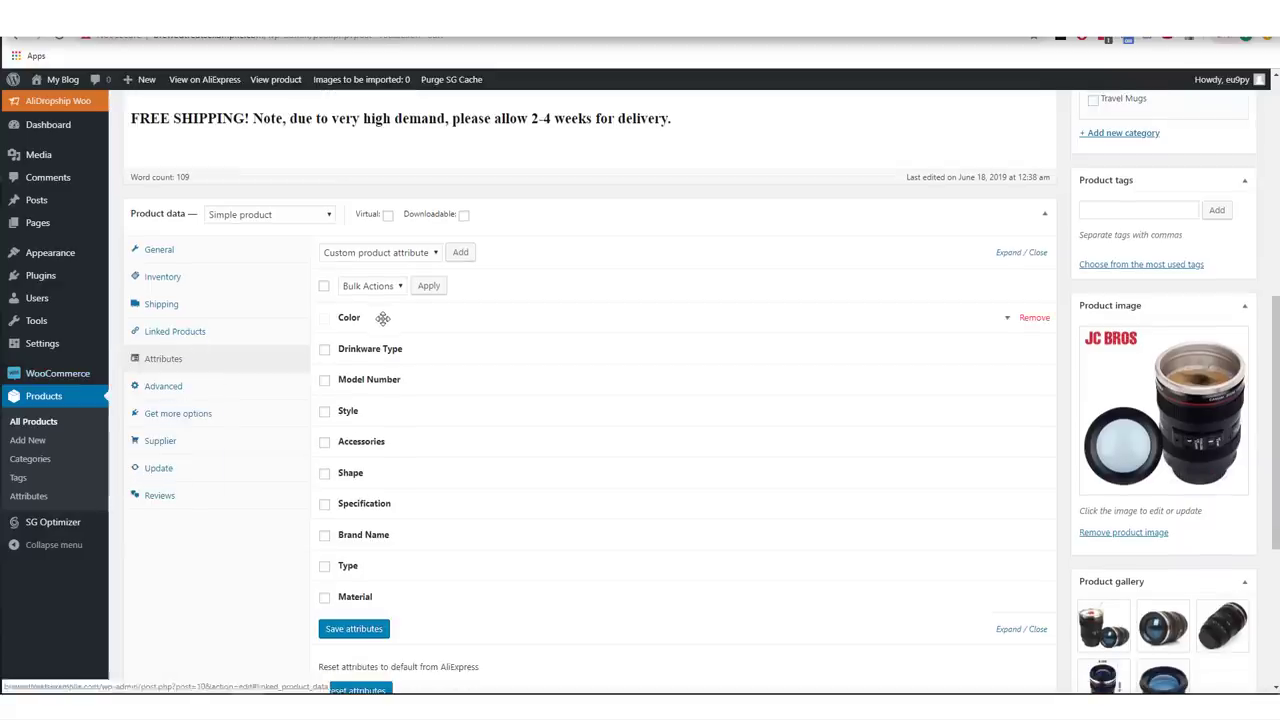
left_click(435, 346)
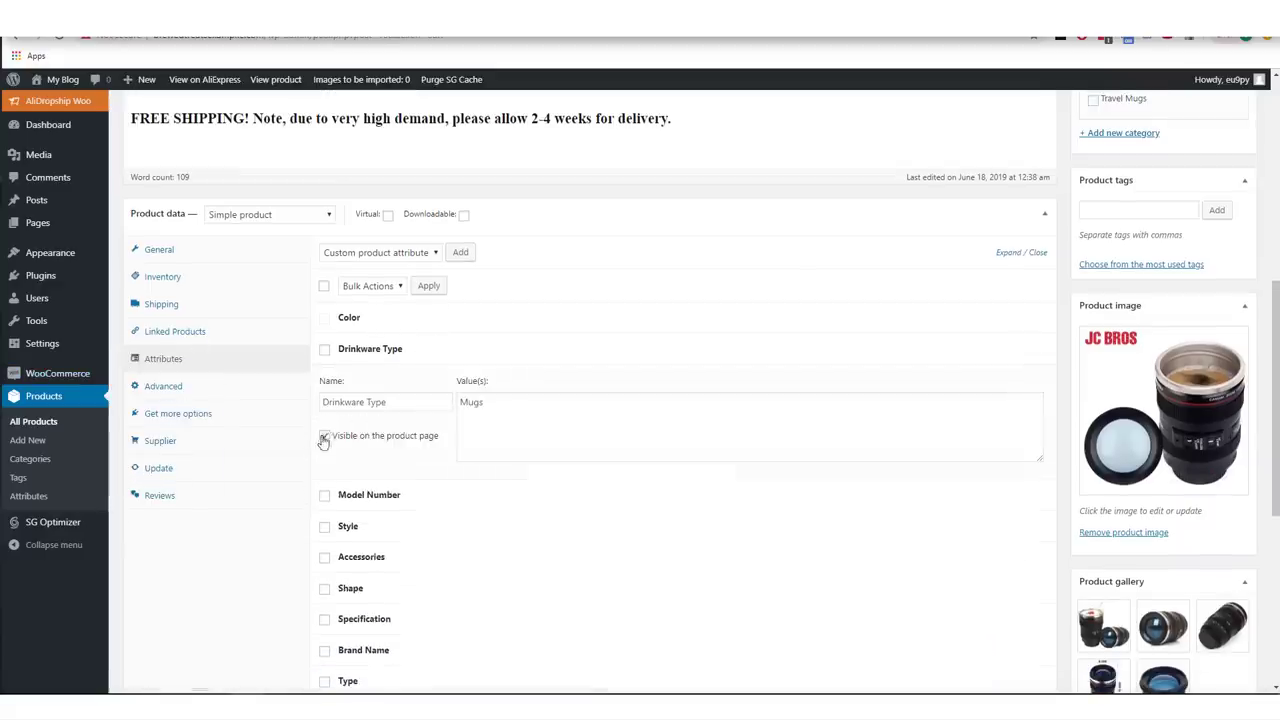
left_click_drag(407, 402, 299, 419)
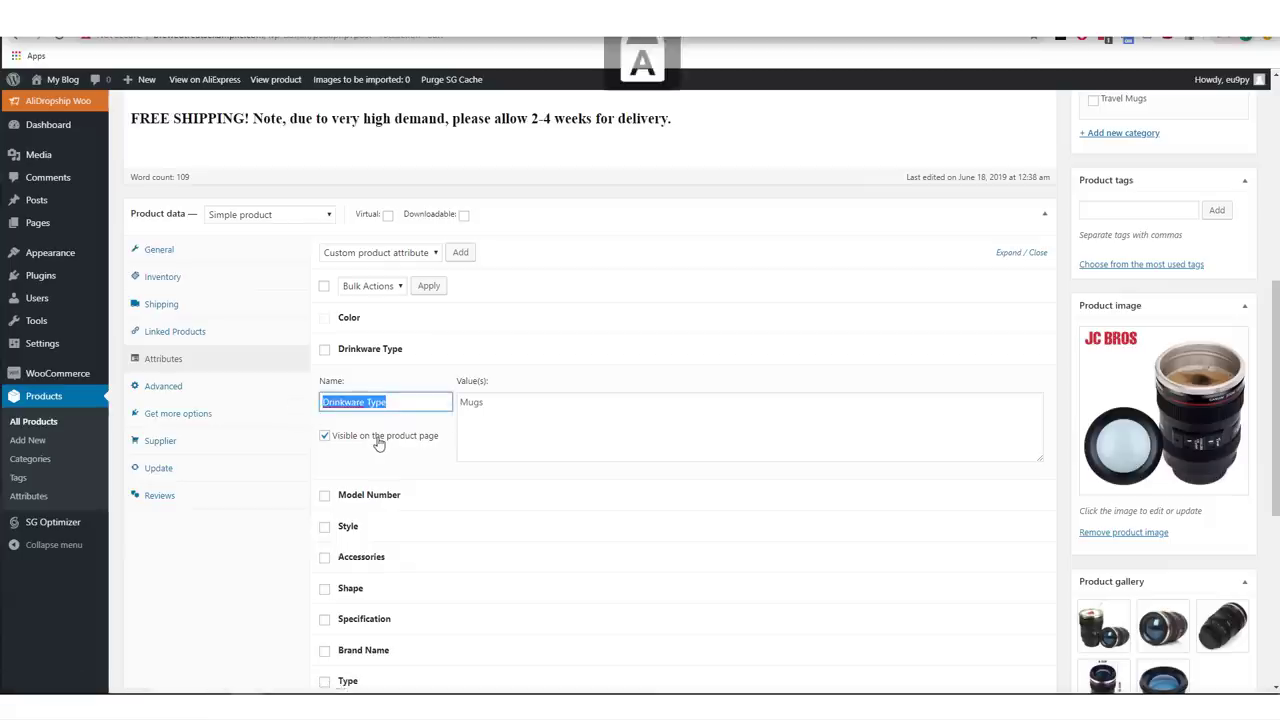
type("Mug")
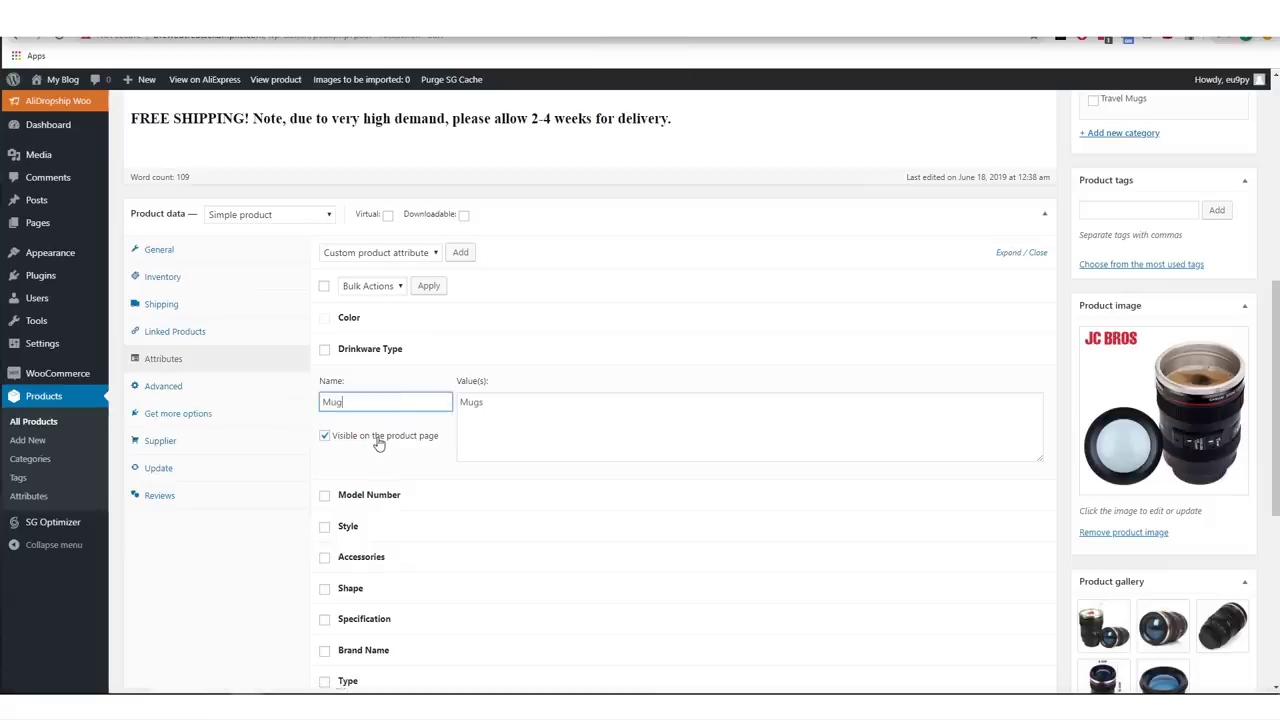
type(" Type")
left_click_drag(534, 407, 403, 409)
type("Tr")
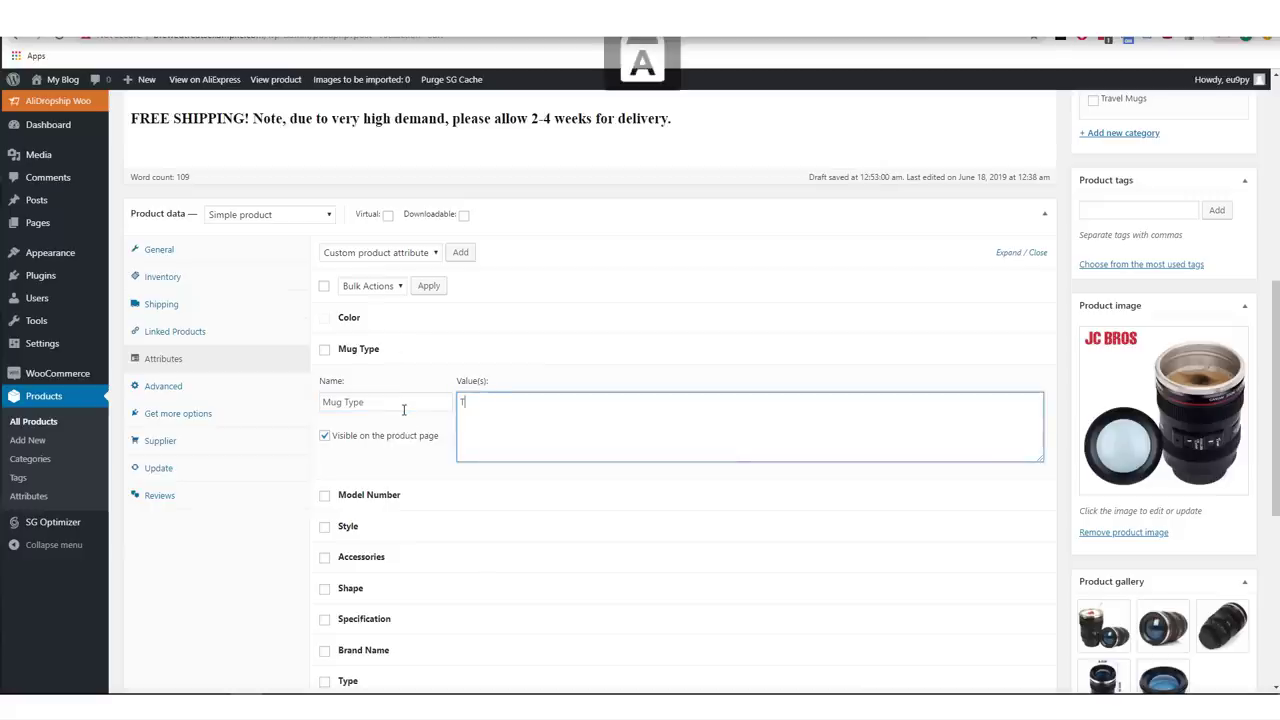
key("BackSpace")
key("BackSpace")
type("Portable Travel Mug")
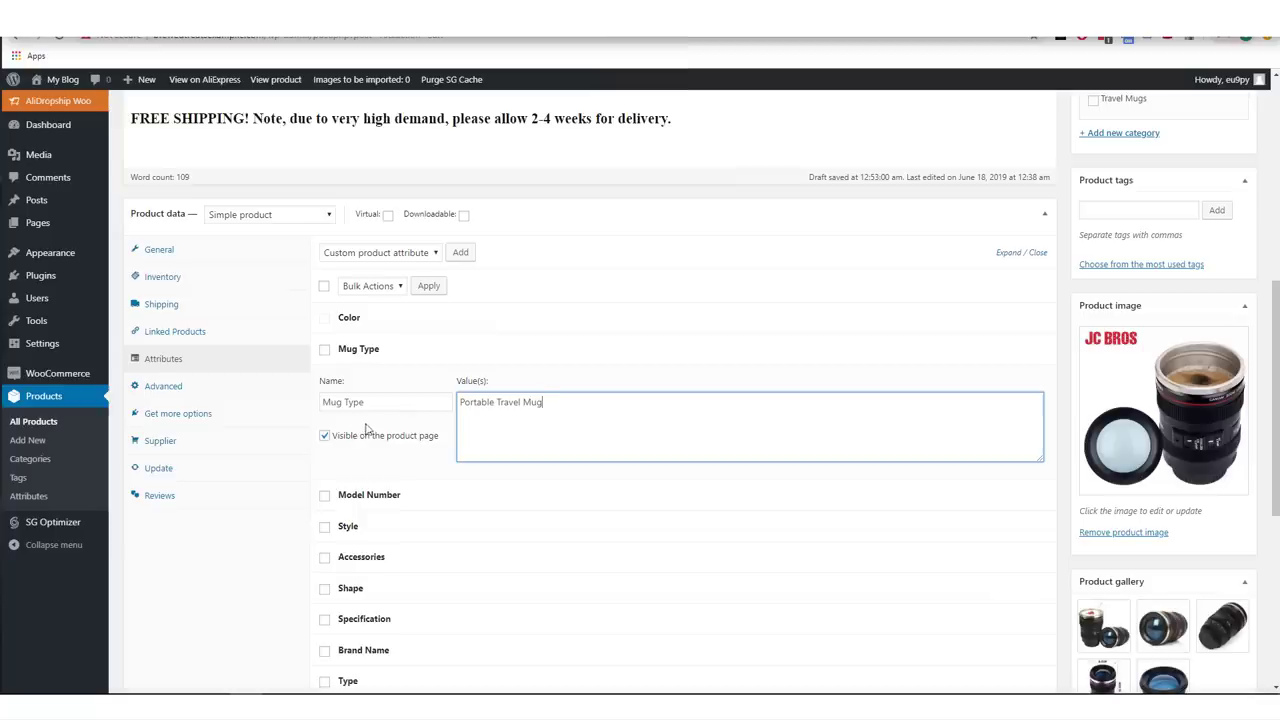
left_click(385, 428)
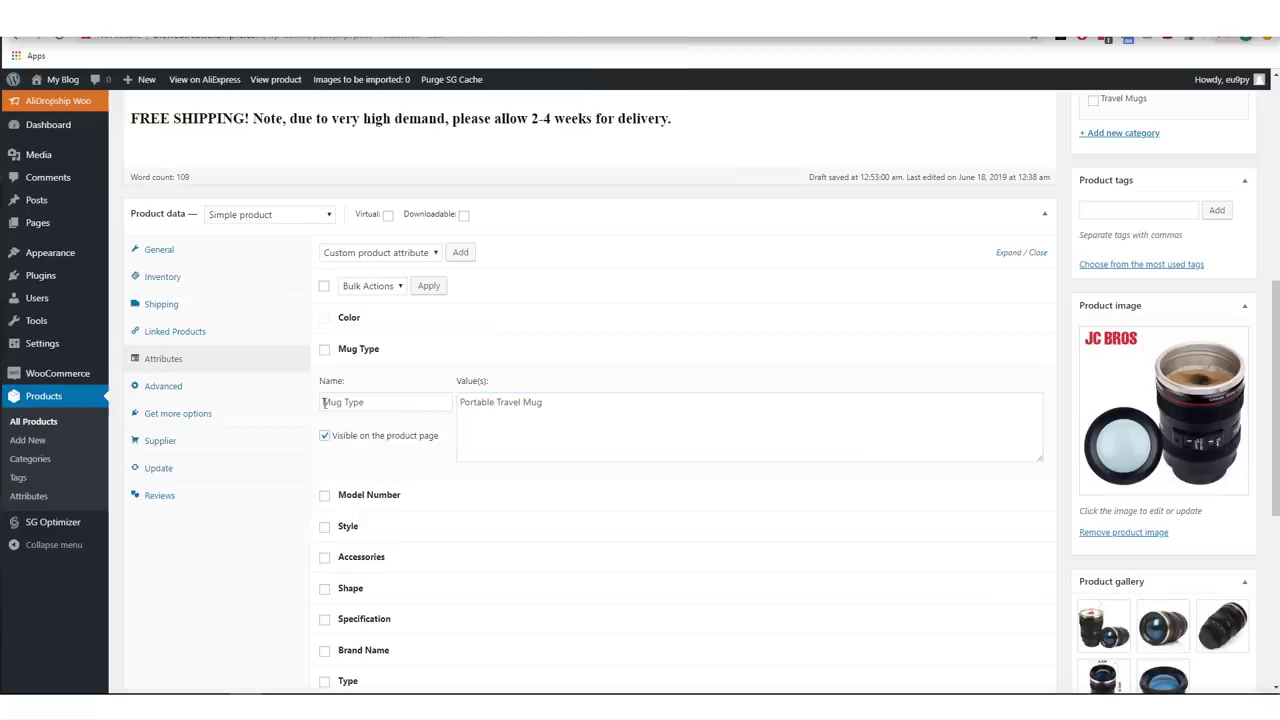
left_click(443, 349)
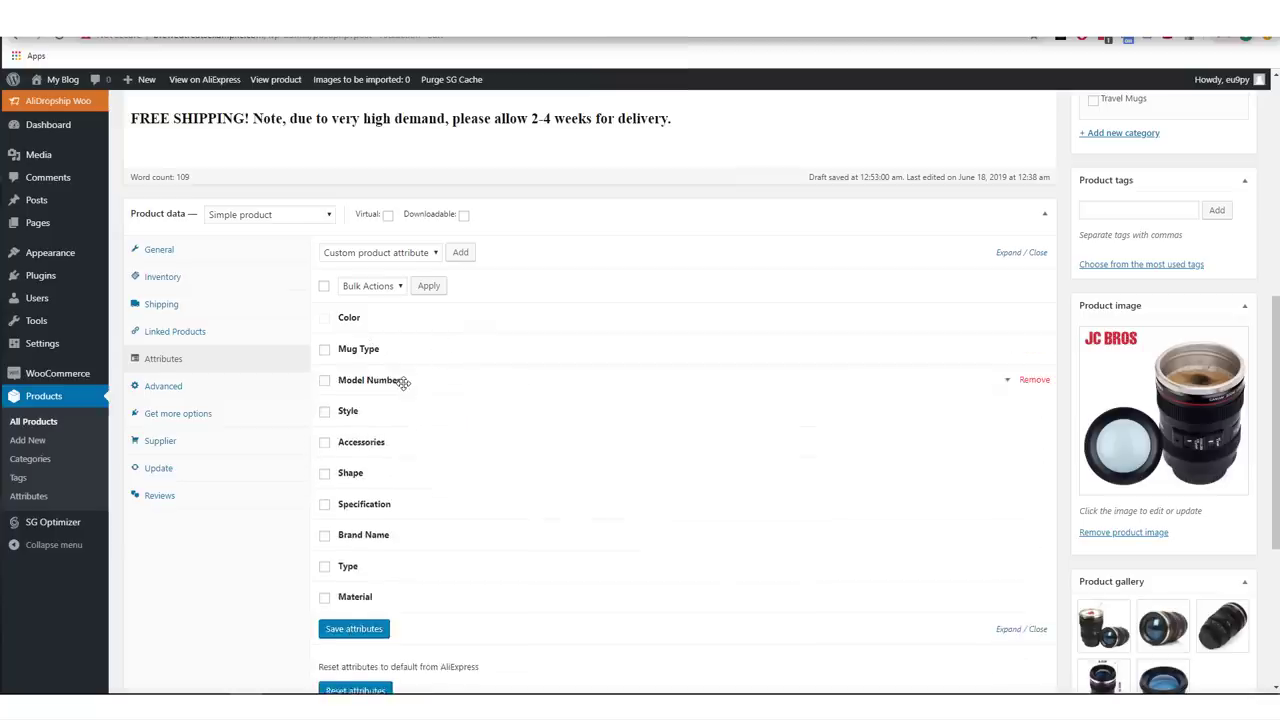
Step: Hide Model Number, Style and Accessories from the product page
left_click(403, 380)
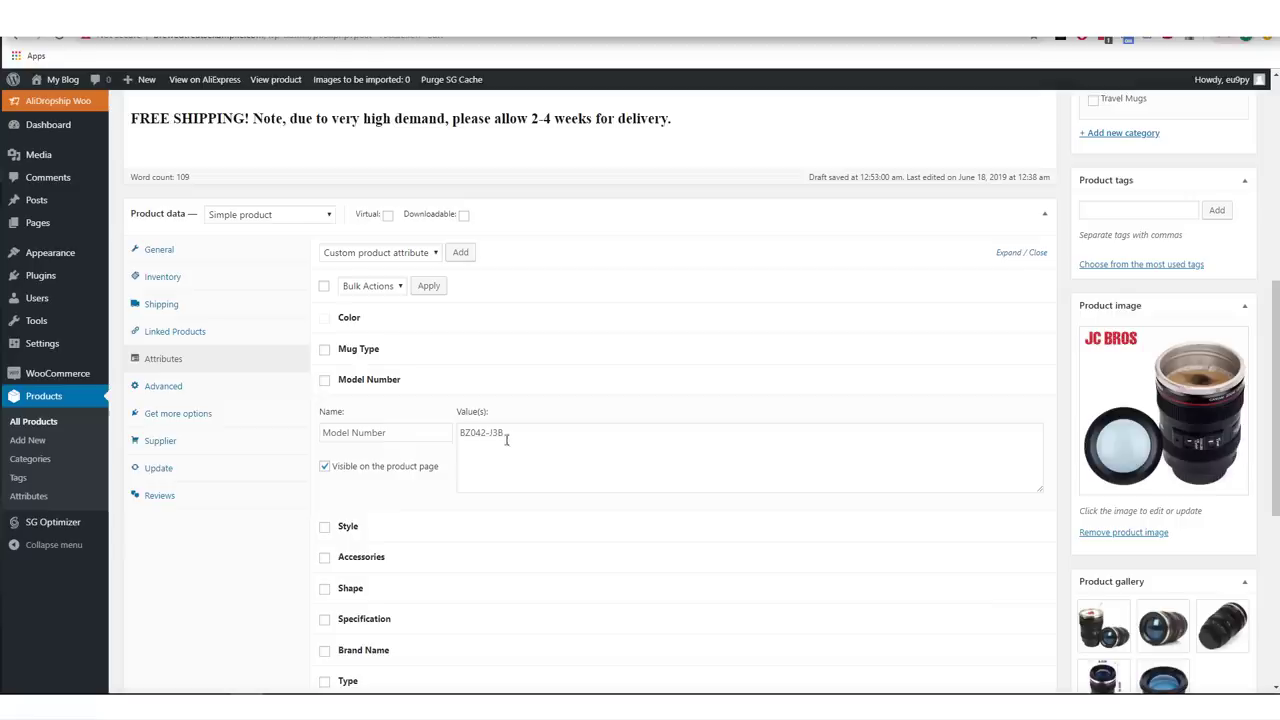
left_click(324, 466)
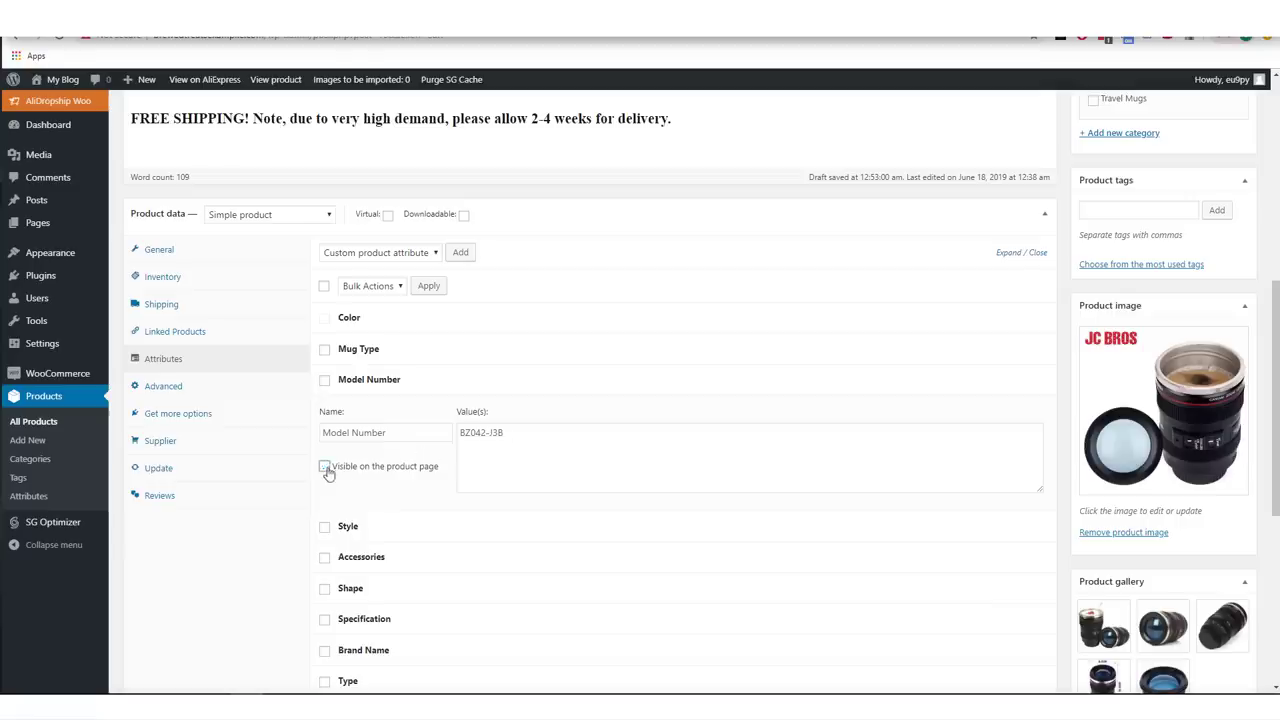
left_click(386, 380)
left_click(377, 410)
scroll(420, 409, "down", 1)
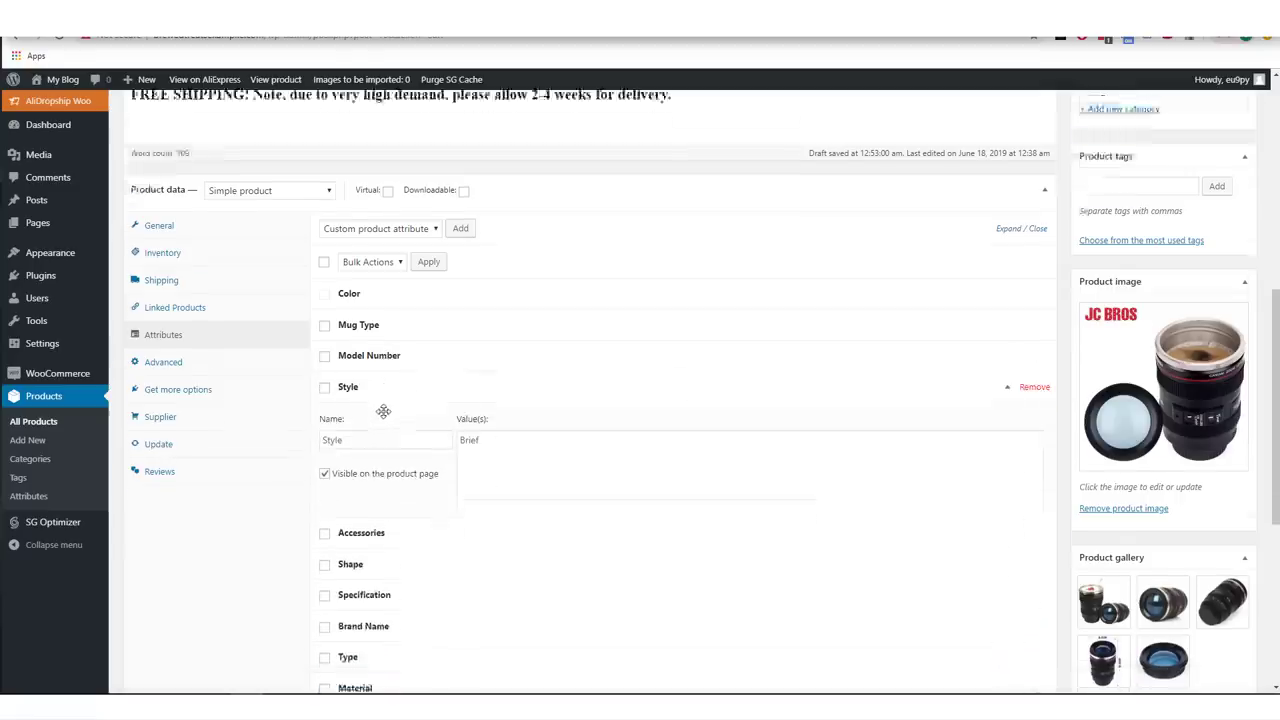
left_click(324, 430)
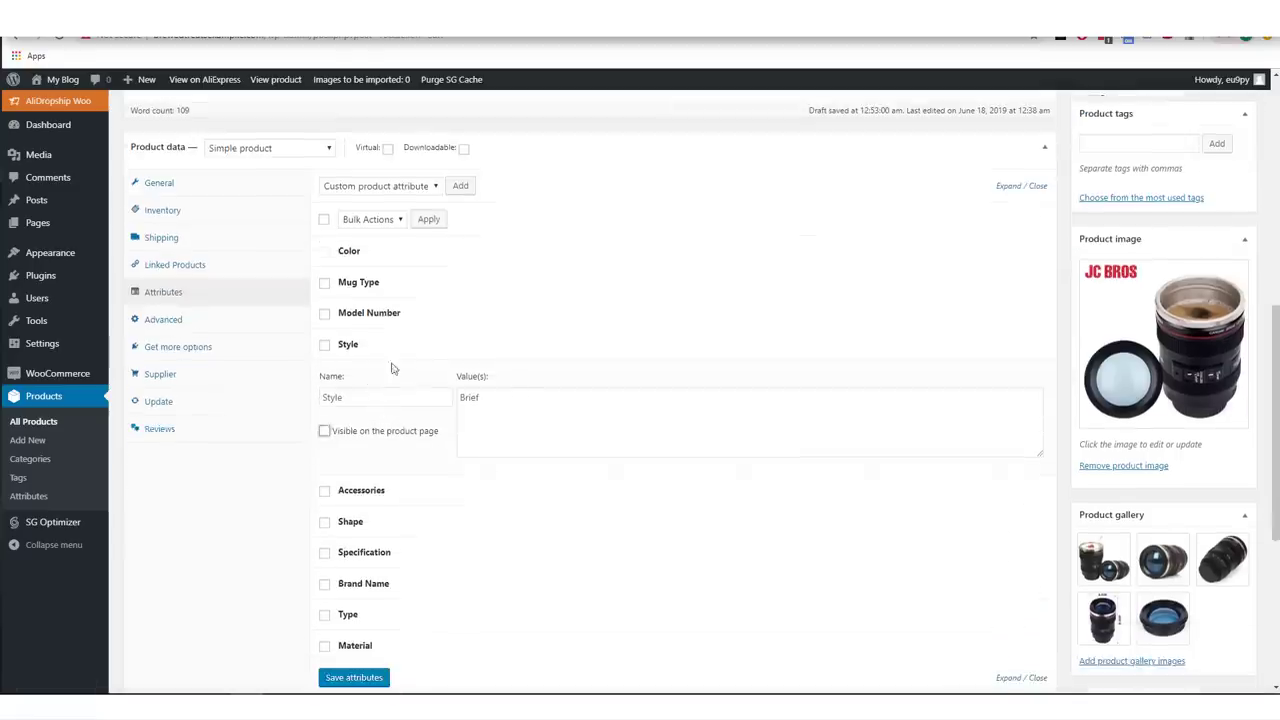
left_click(400, 357)
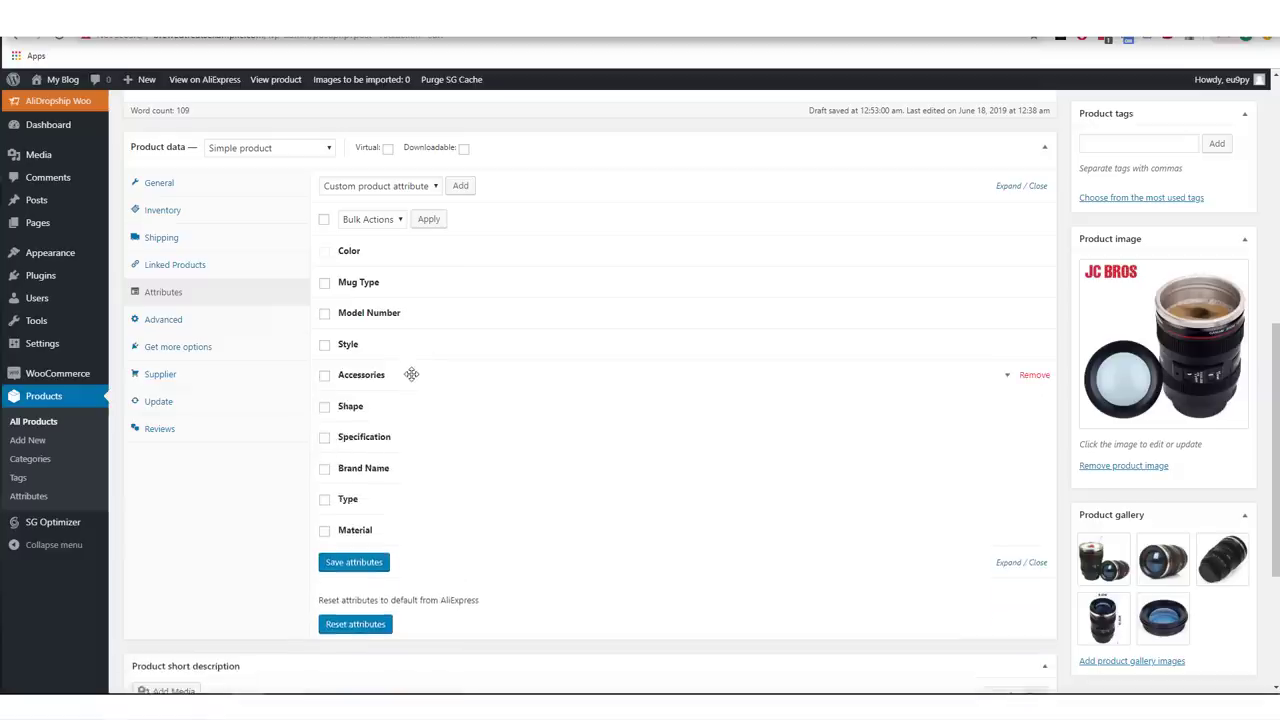
left_click(411, 374)
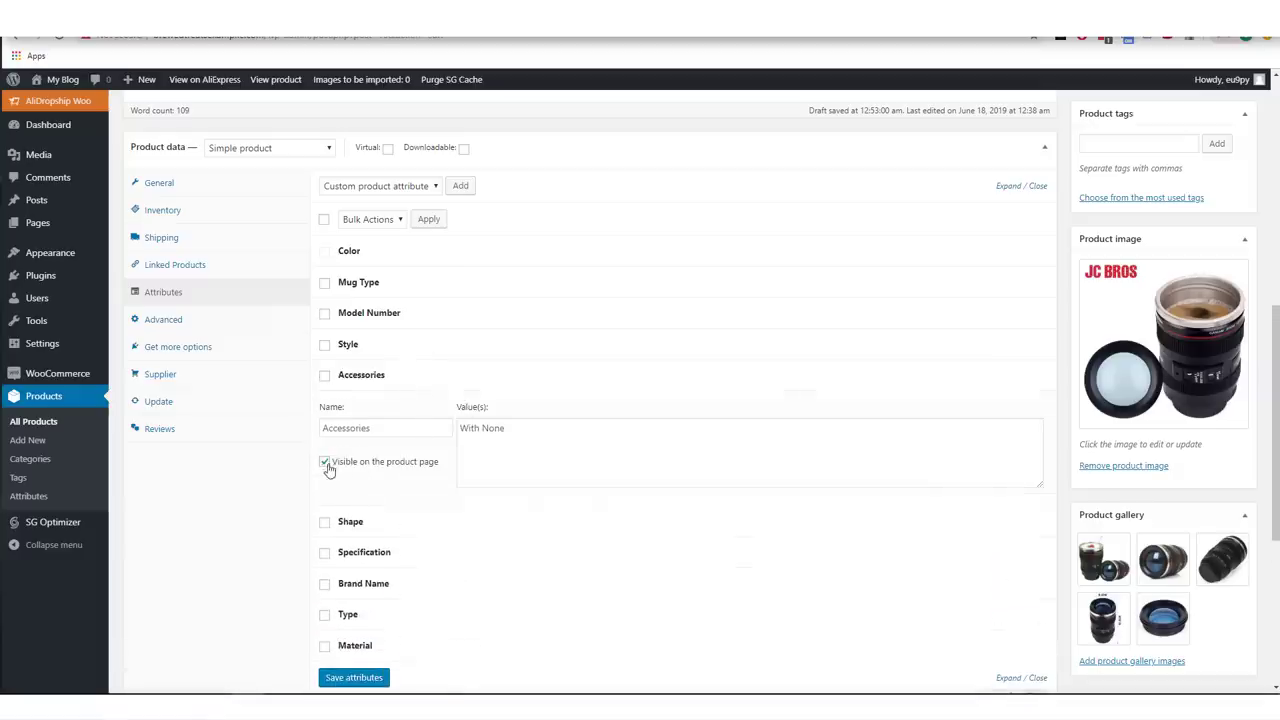
left_click(324, 462)
left_click(387, 372)
scroll(387, 375, "down", 1)
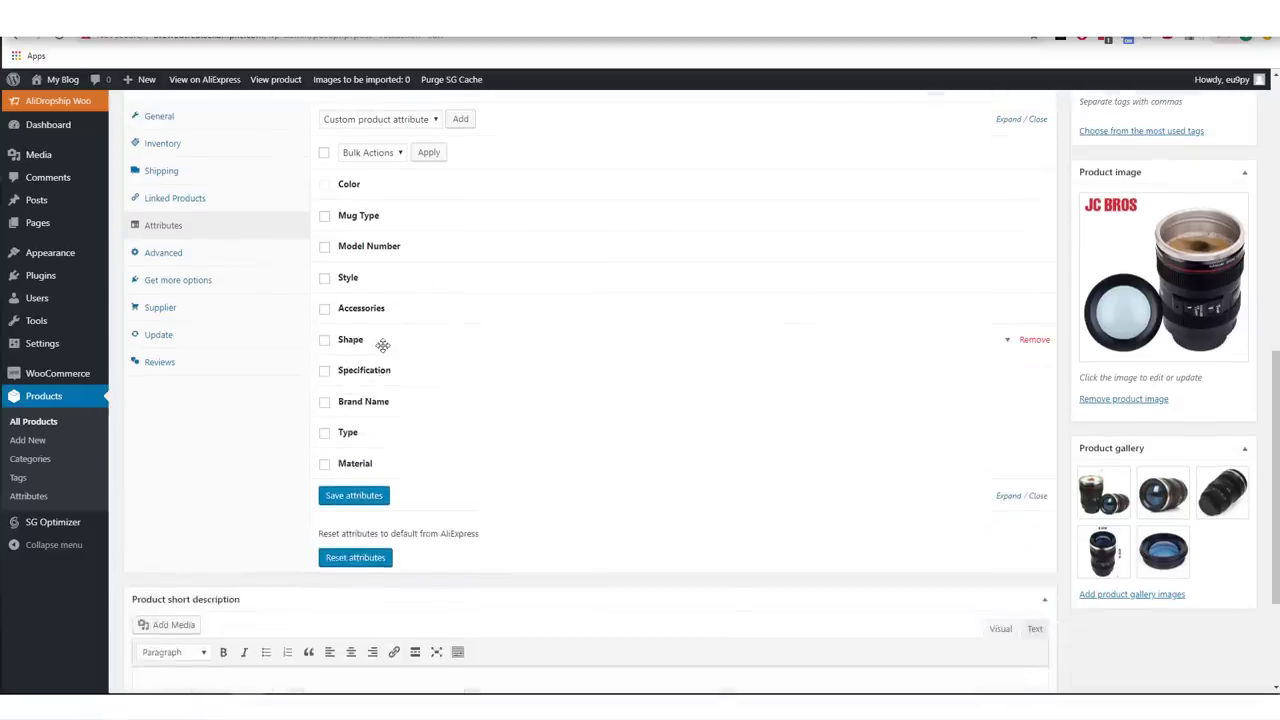
Step: Hide Shape, Brand Name and Type from the product page, leaving Specification visible
left_click(383, 343)
left_click(324, 426)
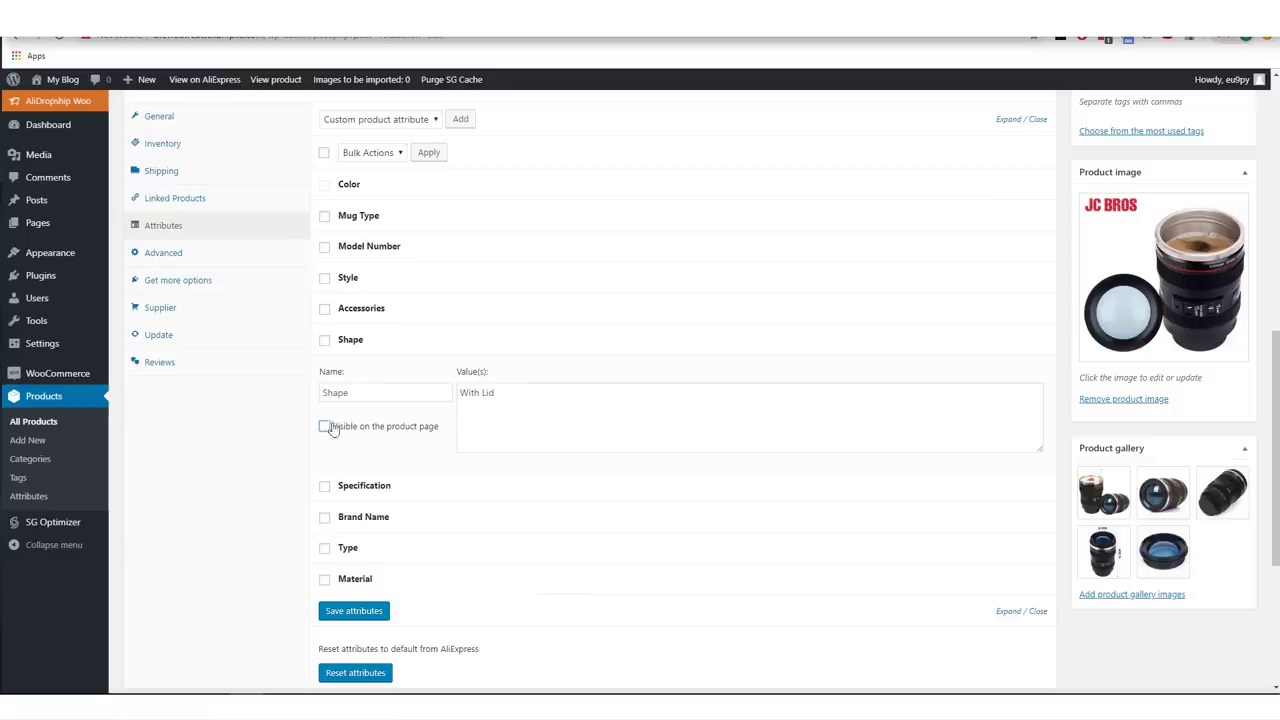
left_click(383, 344)
left_click(388, 372)
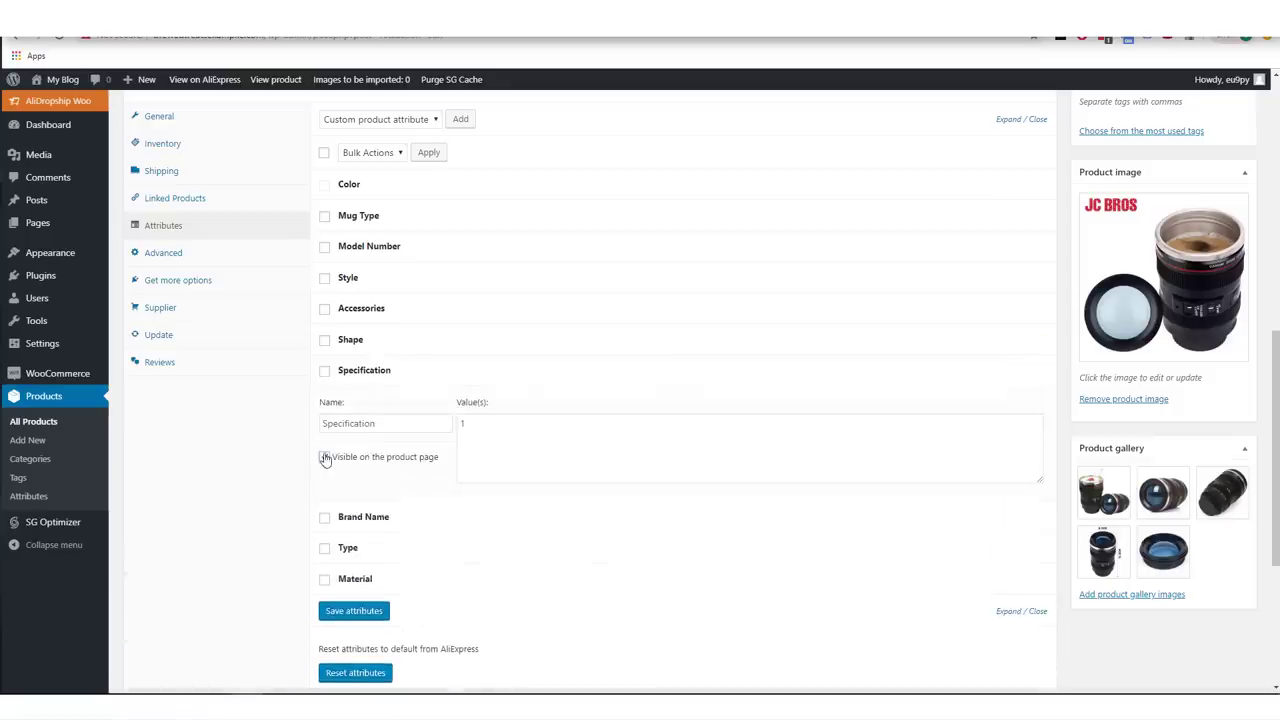
left_click(383, 370)
left_click(380, 401)
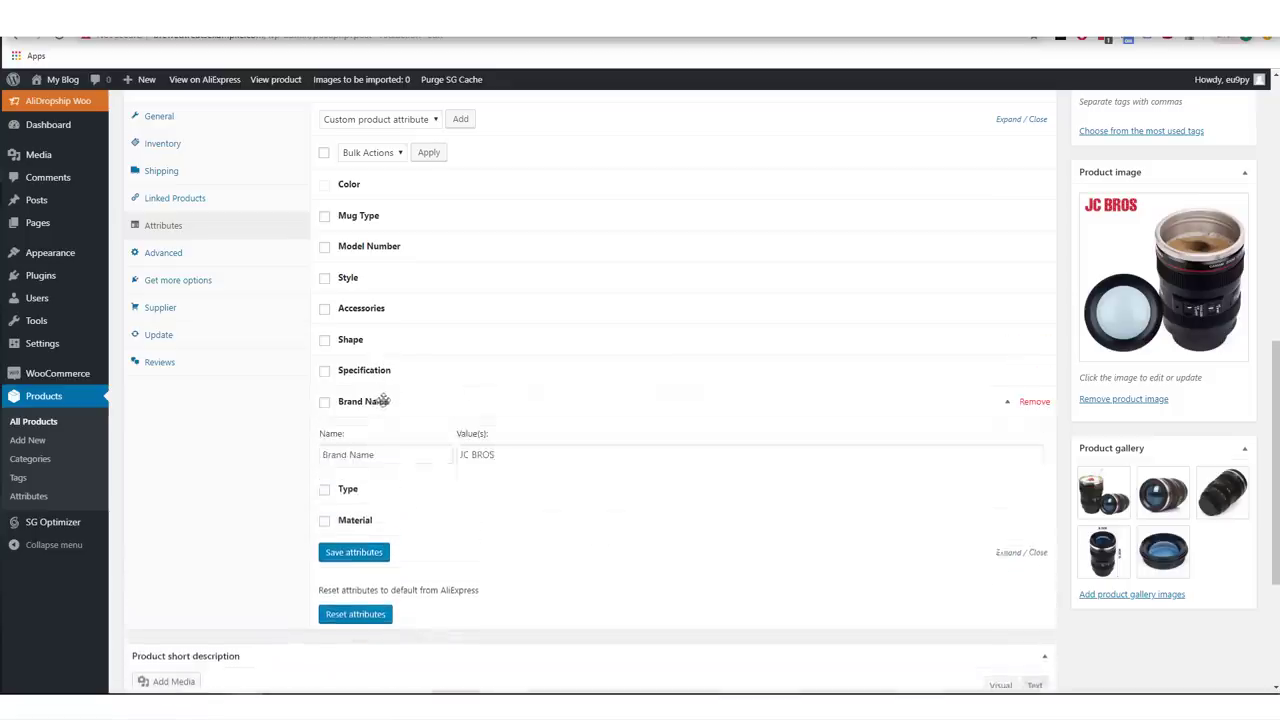
left_click(324, 488)
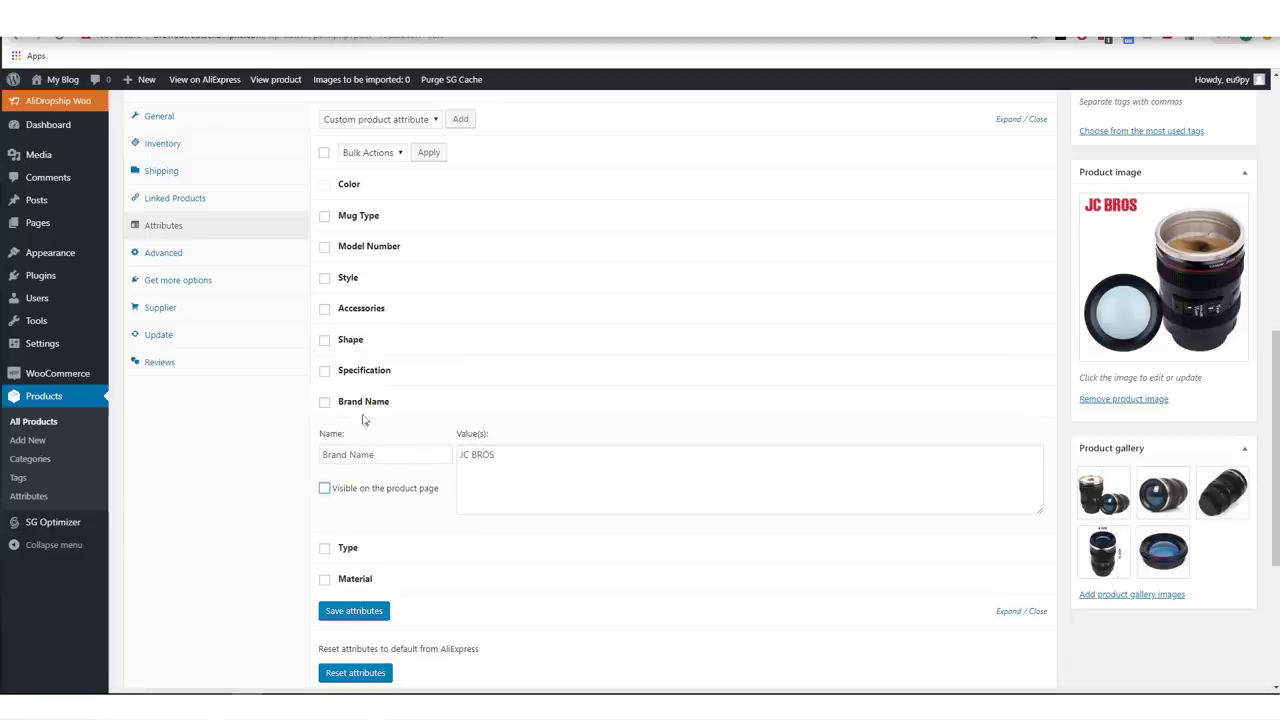
left_click(366, 402)
left_click(376, 431)
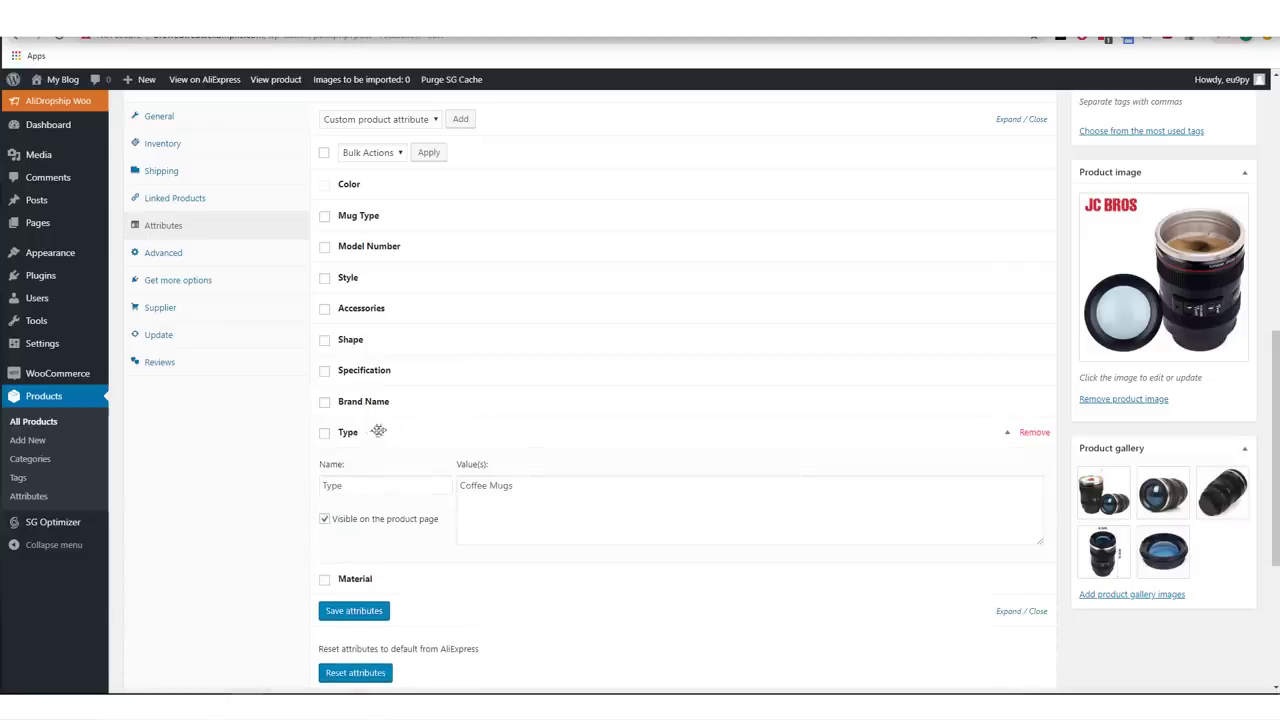
left_click(325, 519)
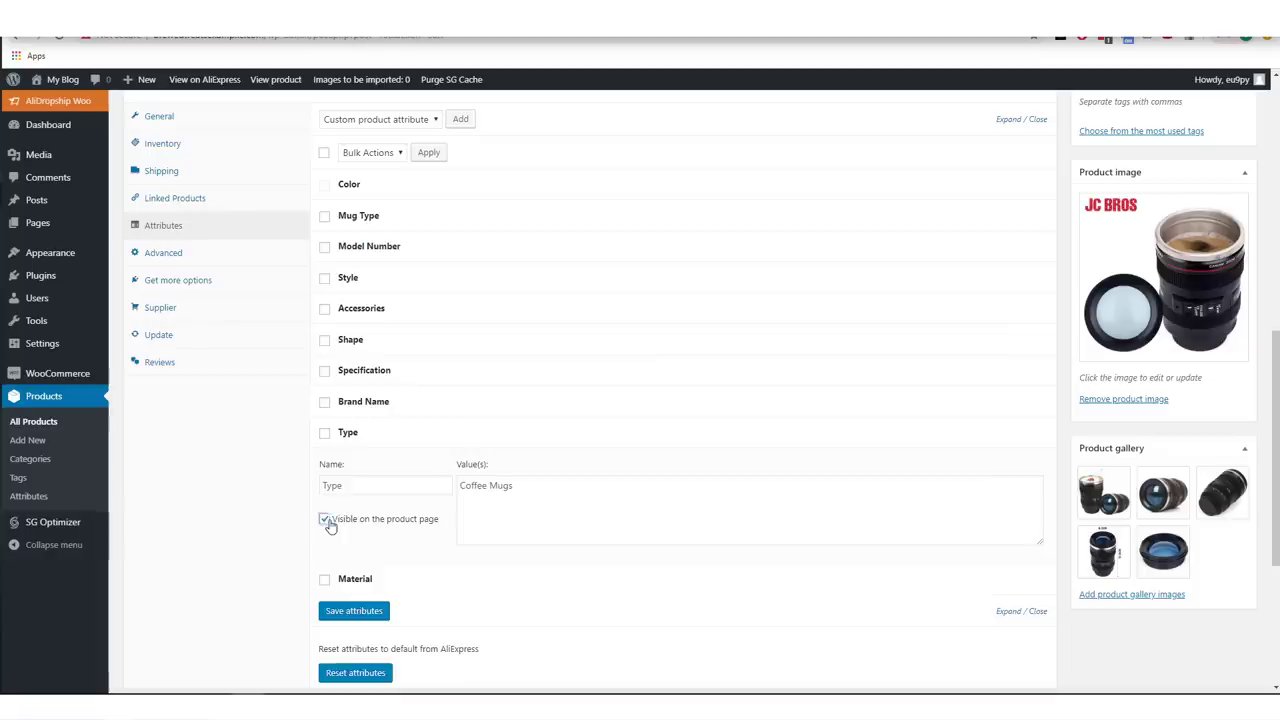
left_click(350, 432)
Step: Change the Material value to 'Stainless Steel & Food Grade Plastic'
left_click(389, 465)
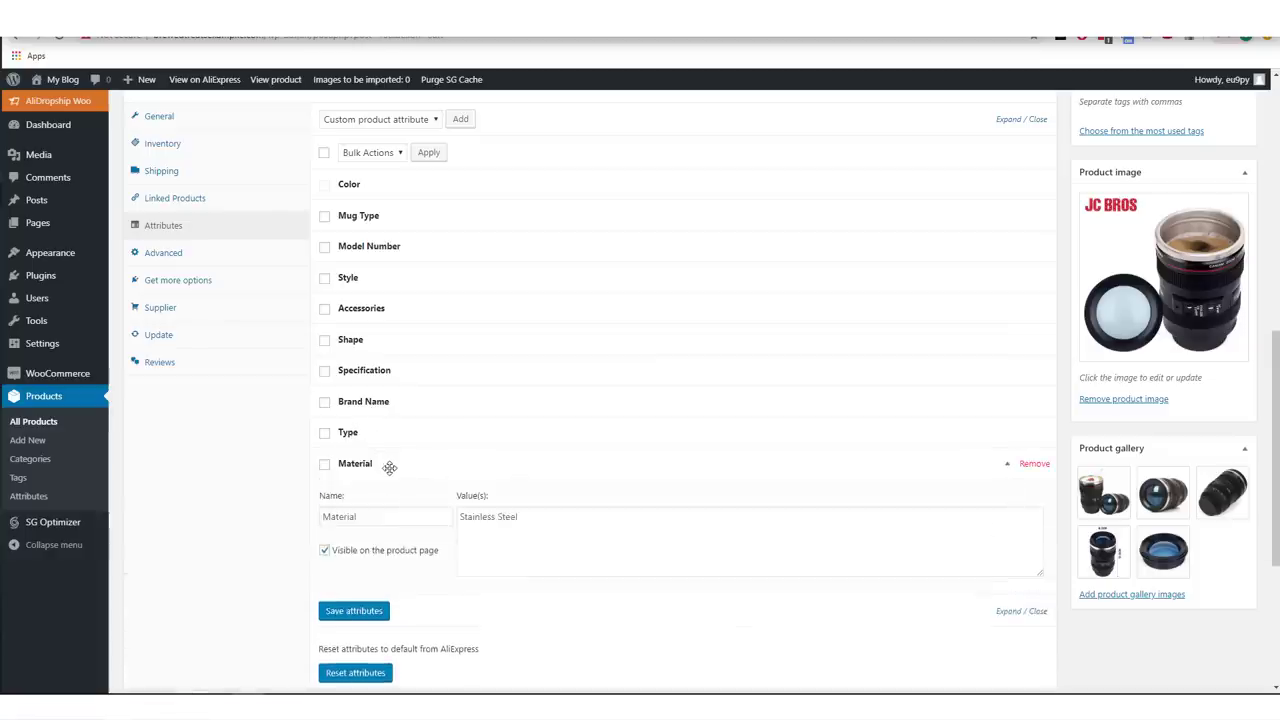
scroll(392, 468, "down", 1)
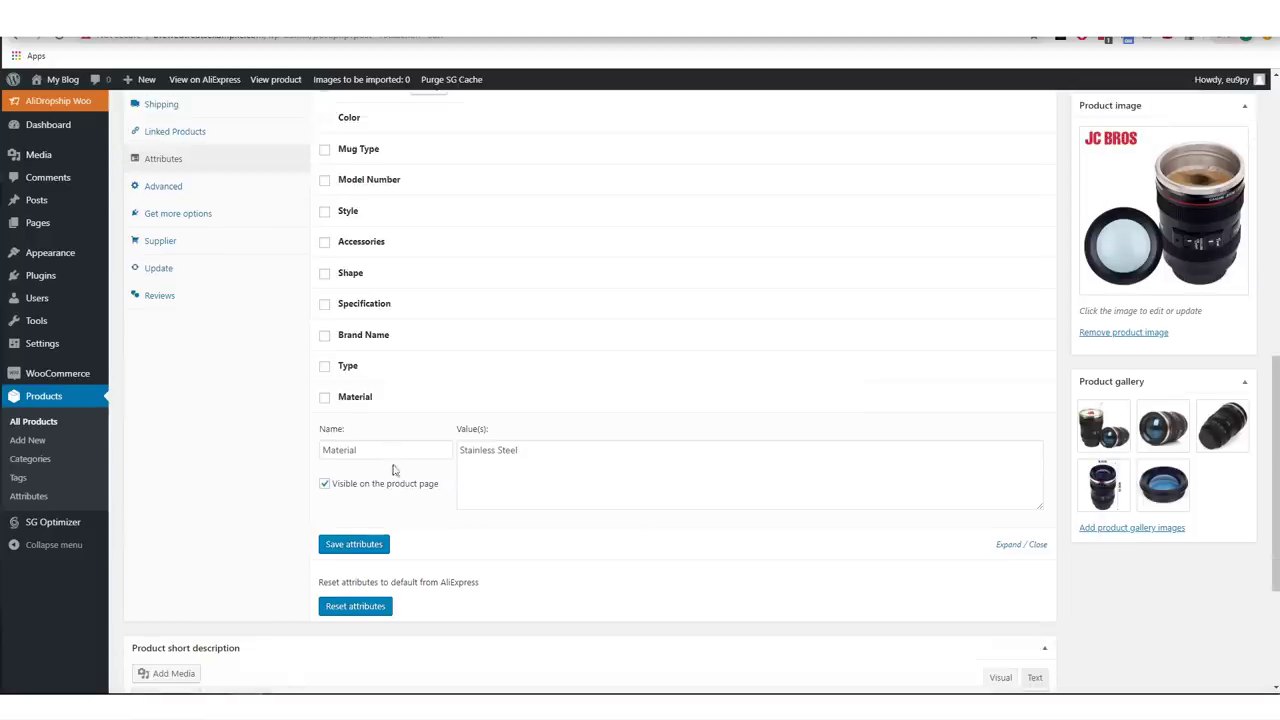
left_click(524, 451)
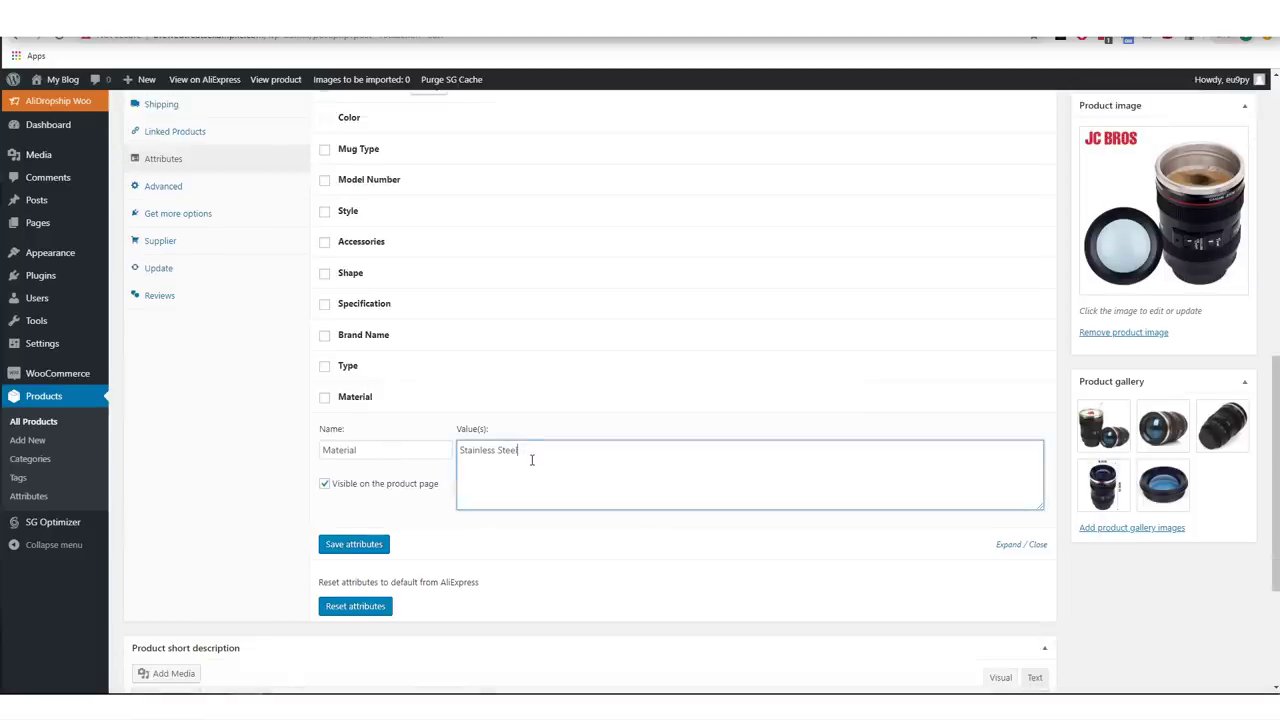
type("& Food Gr")
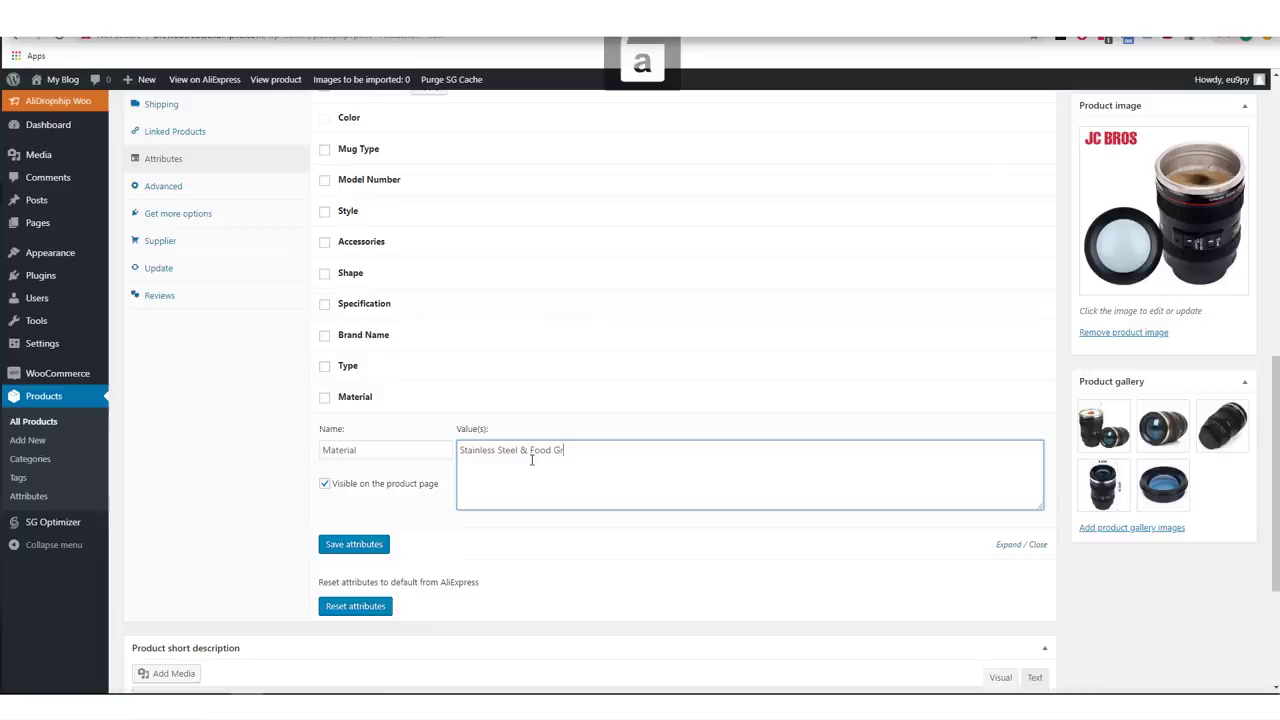
type("ade Plastic")
left_click(427, 510)
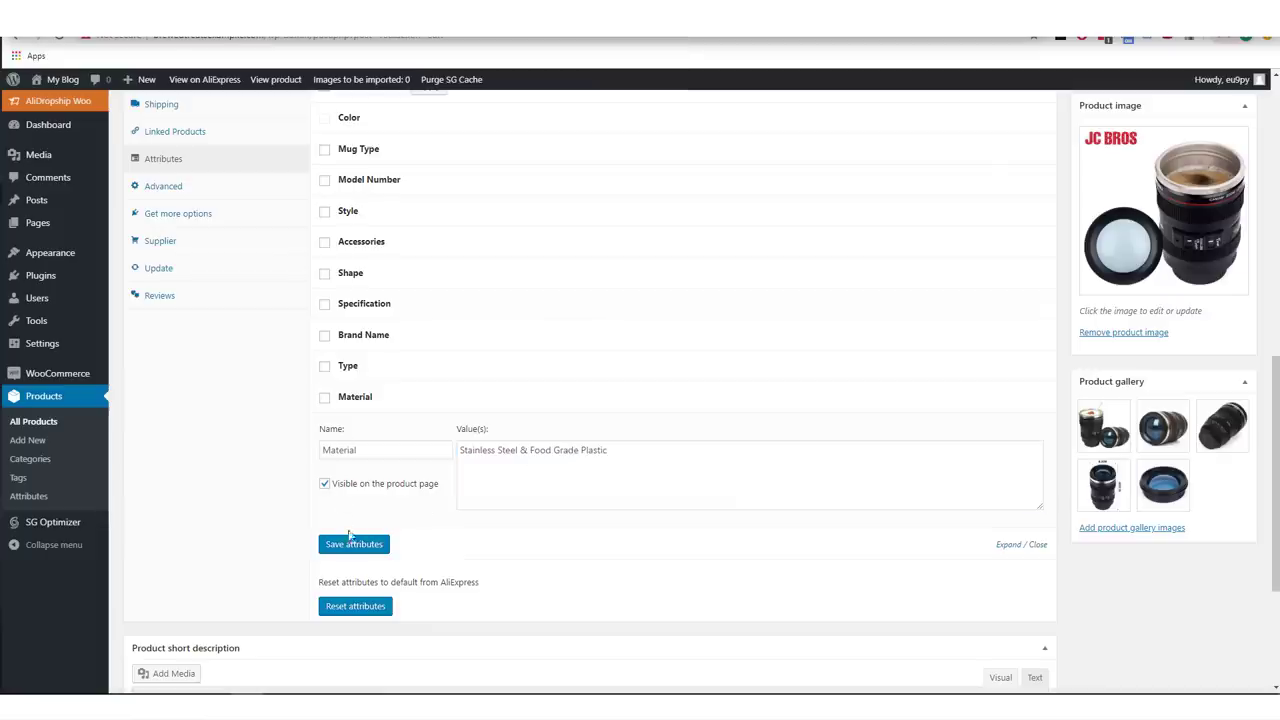
left_click(372, 403)
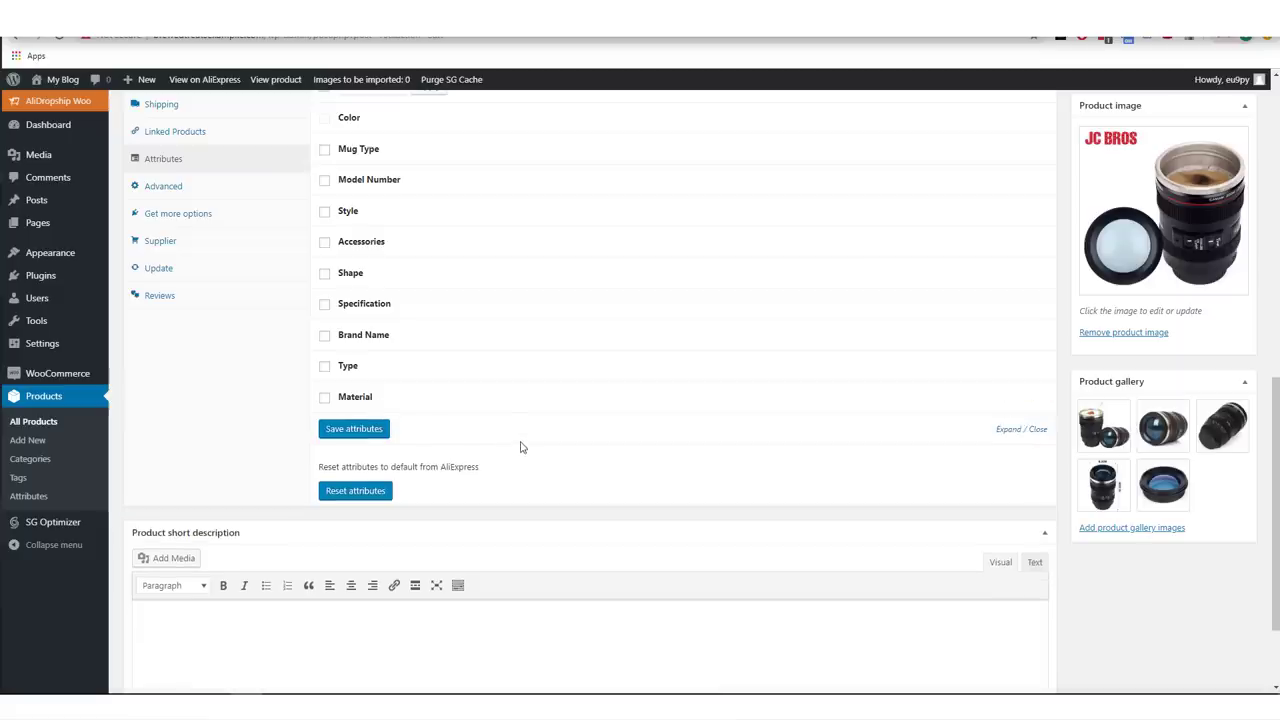
Step: Save the attributes and paste the mug's feature text into the product short description
left_click(360, 432)
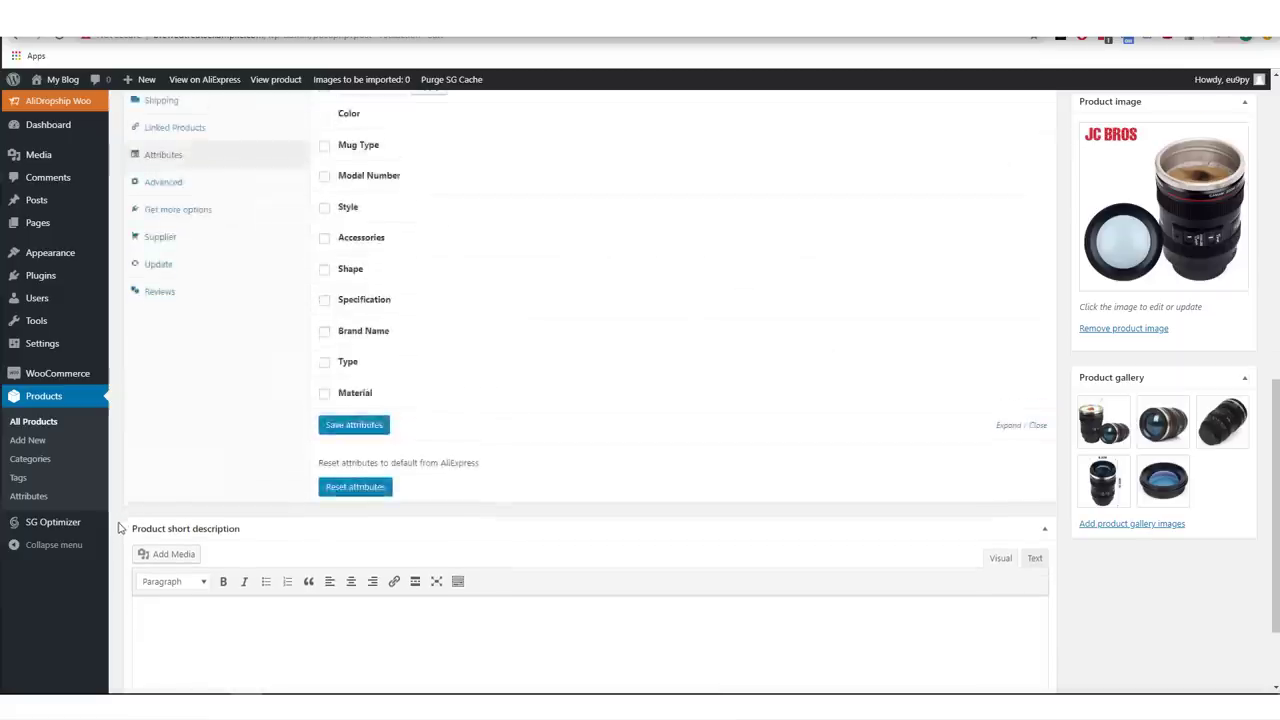
scroll(122, 524, "down", 3)
left_click(221, 512)
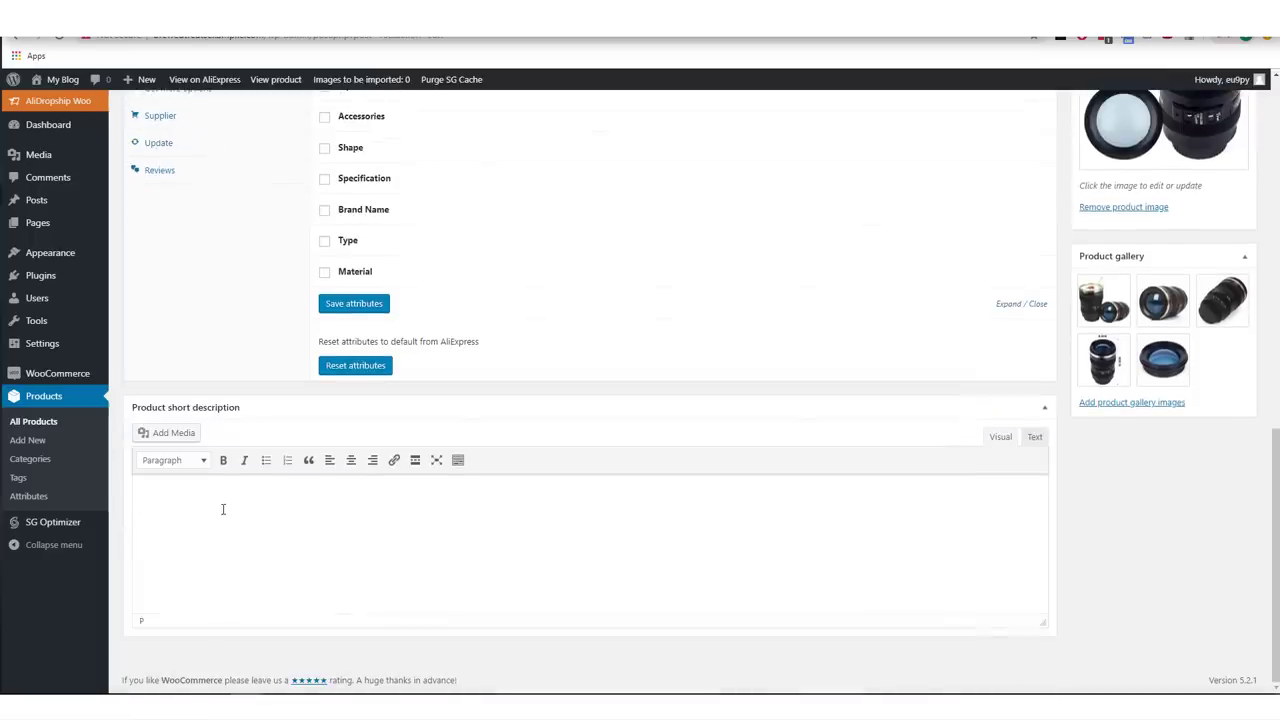
key("ctrl+v")
Step: Format the short description as a bulleted list, giving the Hot, delicious coffee line its own bullet
left_click_drag(865, 601, 136, 445)
left_click(172, 460)
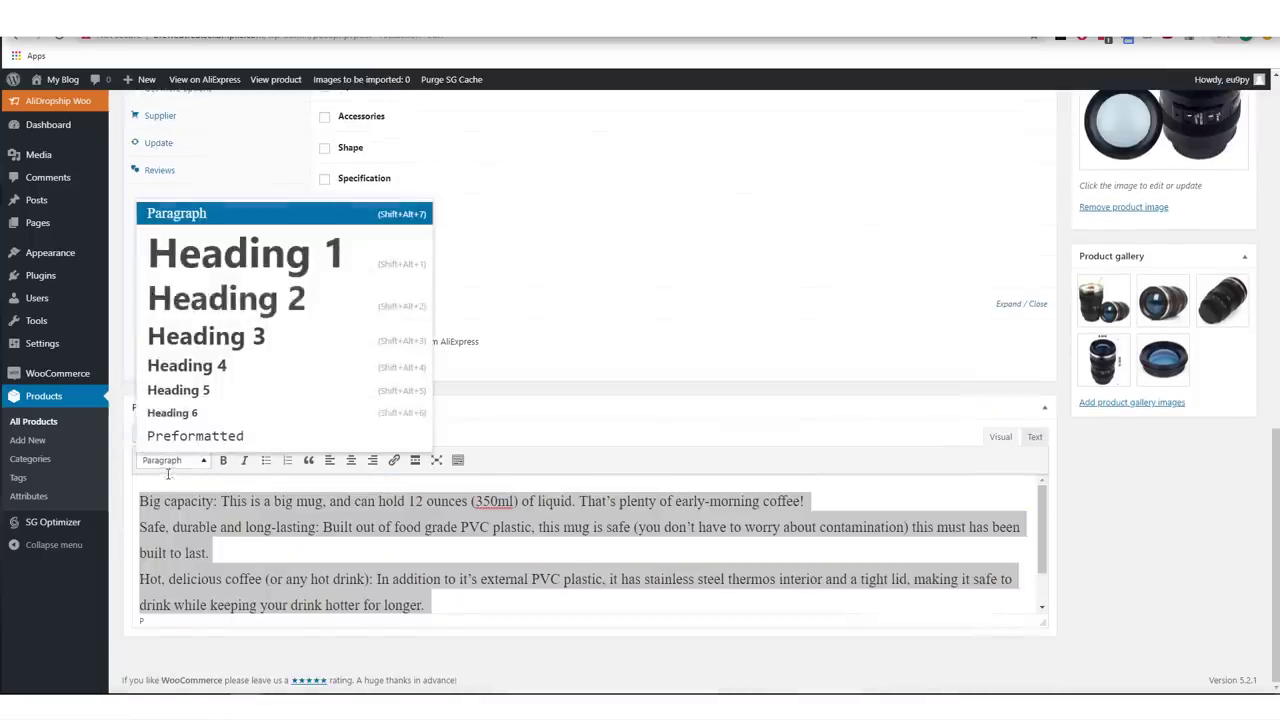
left_click(177, 214)
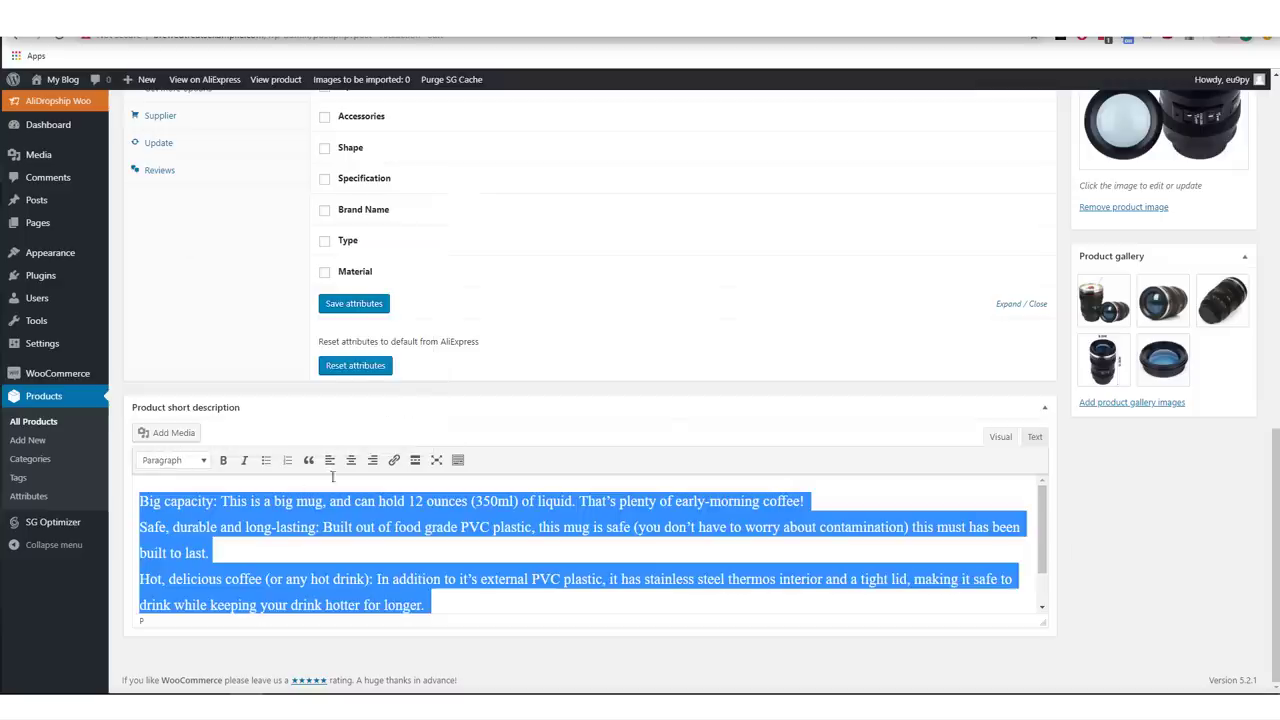
left_click(266, 460)
left_click(290, 532)
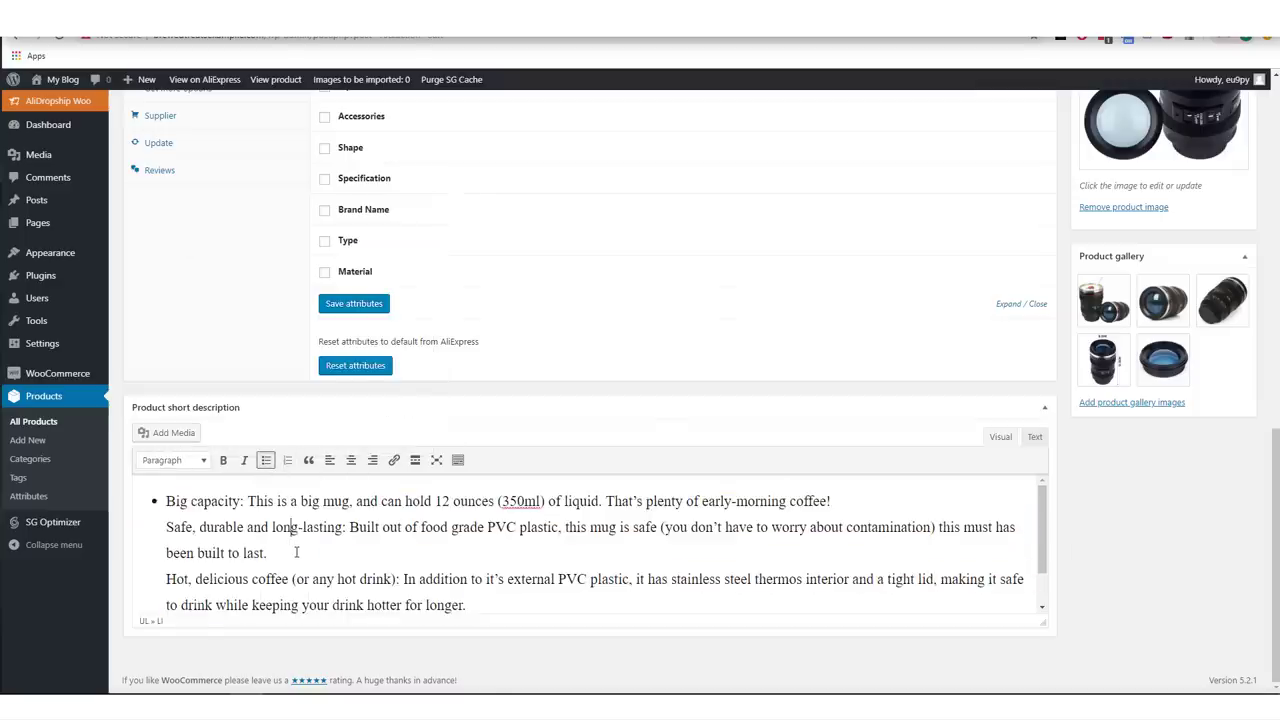
key("Return")
key("Delete")
key("BackSpace")
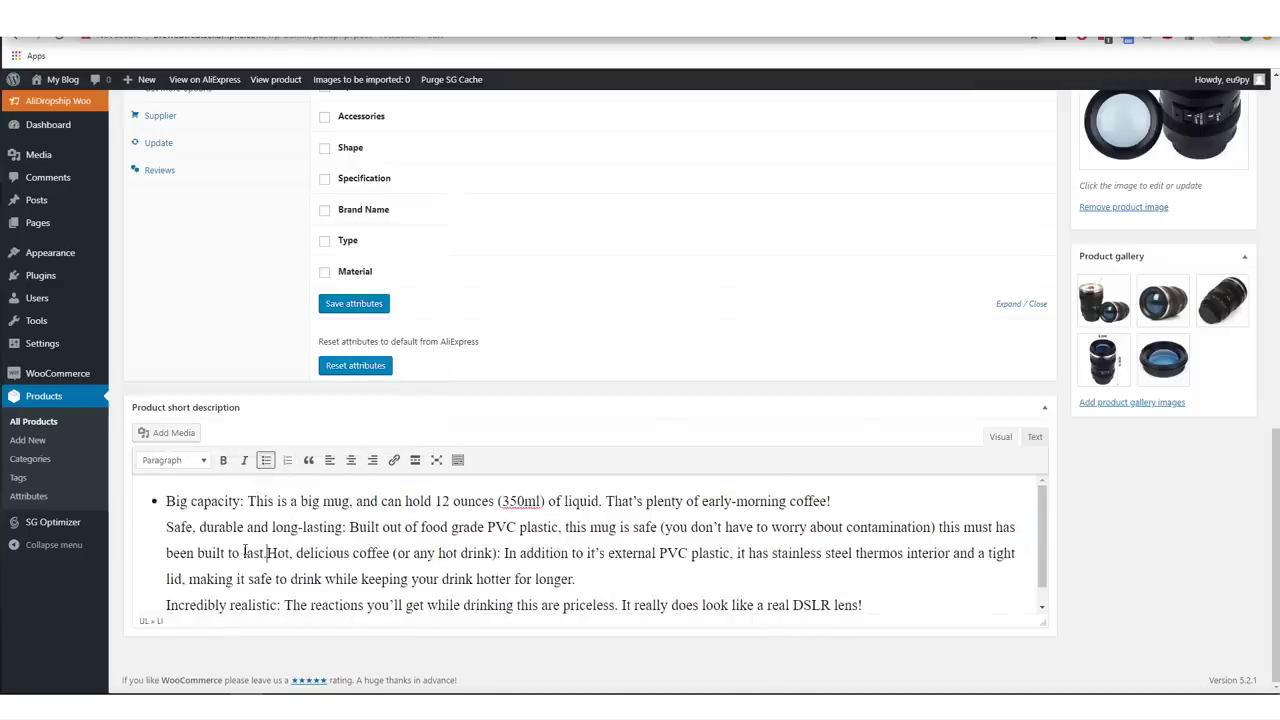
key("Return")
Step: Split the Incredibly realistic line into its own bullet
scroll(400, 545, "down", 1)
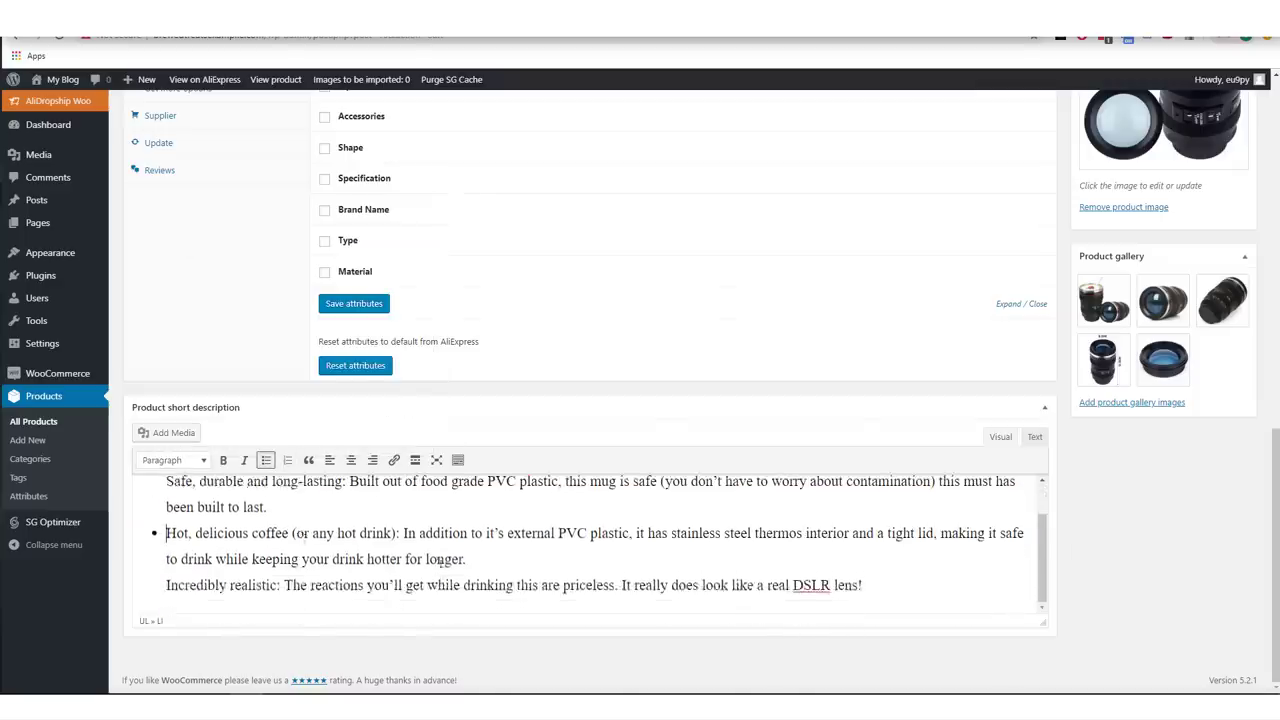
left_click(522, 556)
key("Delete")
key("Return")
scroll(226, 568, "up", 1)
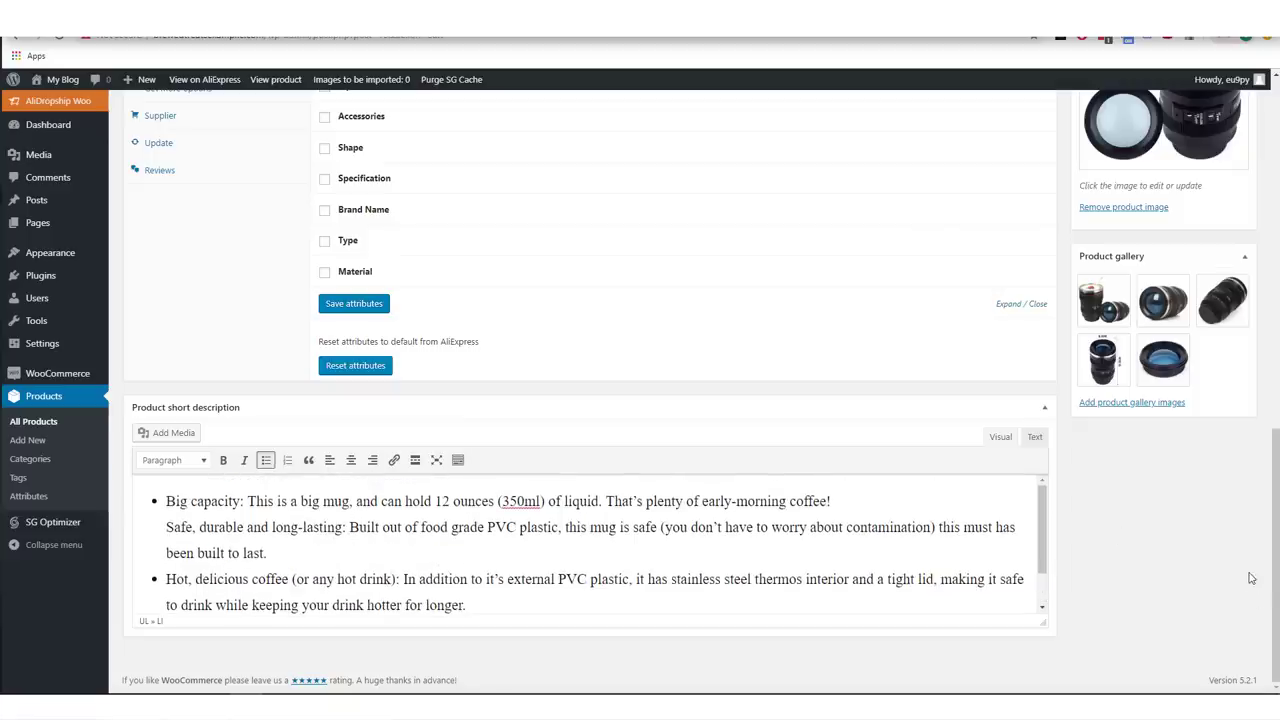
scroll(1256, 588, "up", 1)
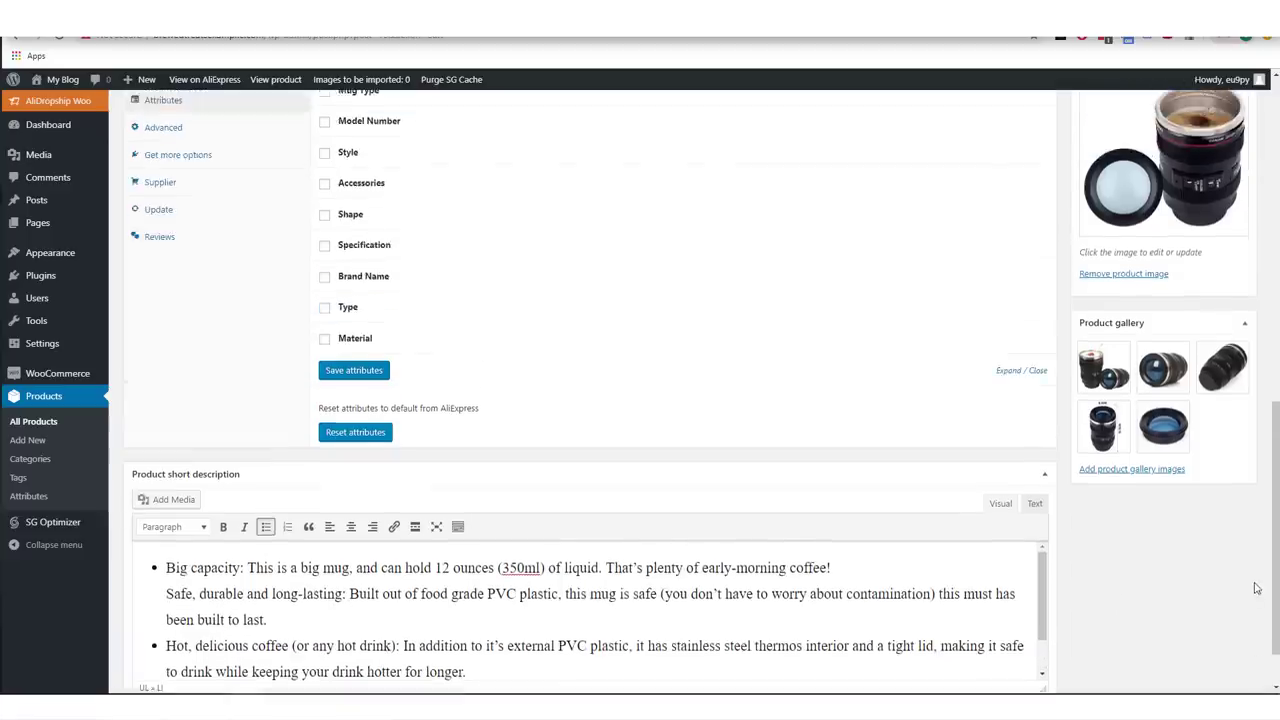
Step: Remove the fourth gallery image and move the two lens images to the first positions
left_click(1123, 408)
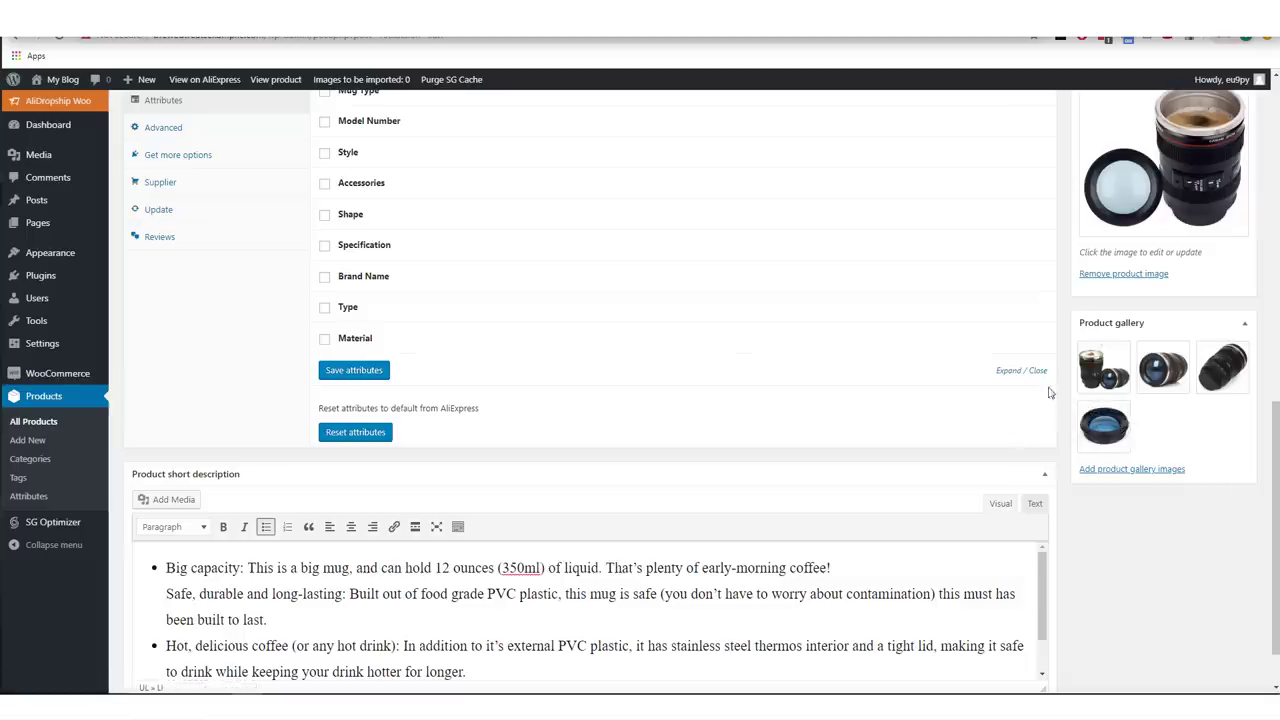
left_click_drag(1140, 366, 1100, 368)
mouse_move(1222, 387)
left_click_drag(1222, 387, 1163, 368)
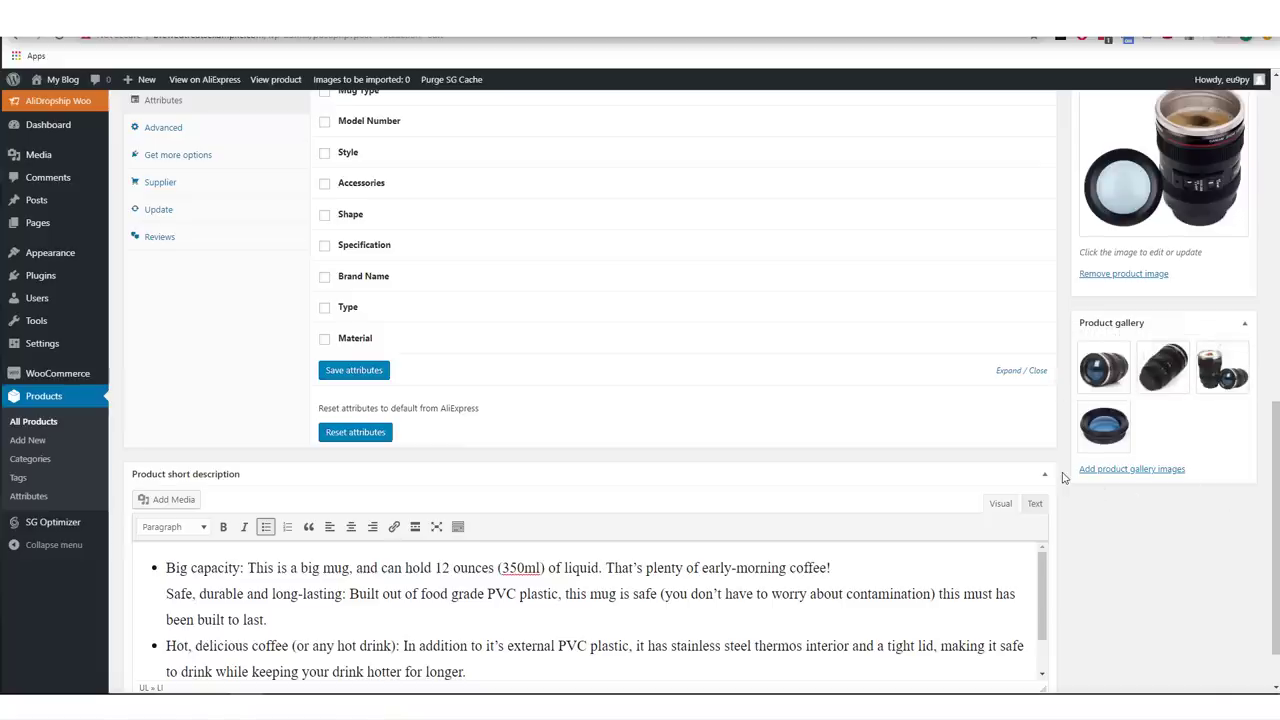
Step: Paint the JC BROS logo out of the main product image with a white size-55 brush and save
scroll(1063, 478, "up", 3)
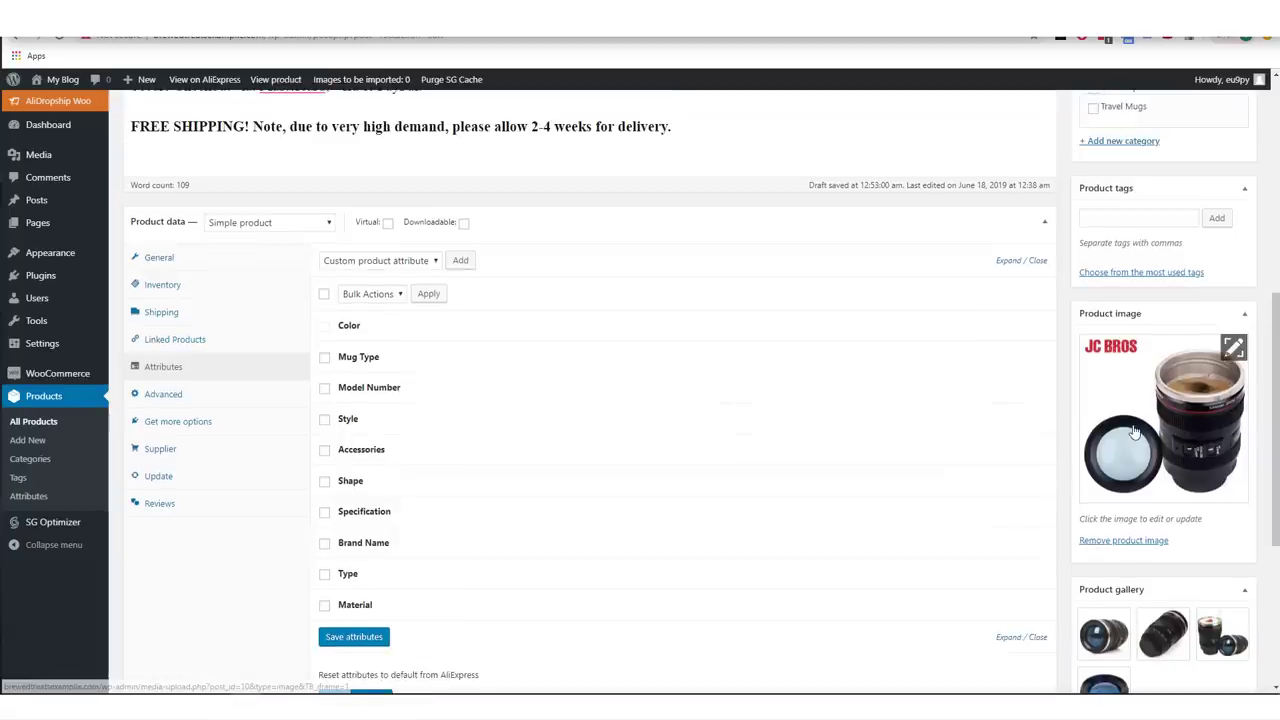
left_click(1234, 349)
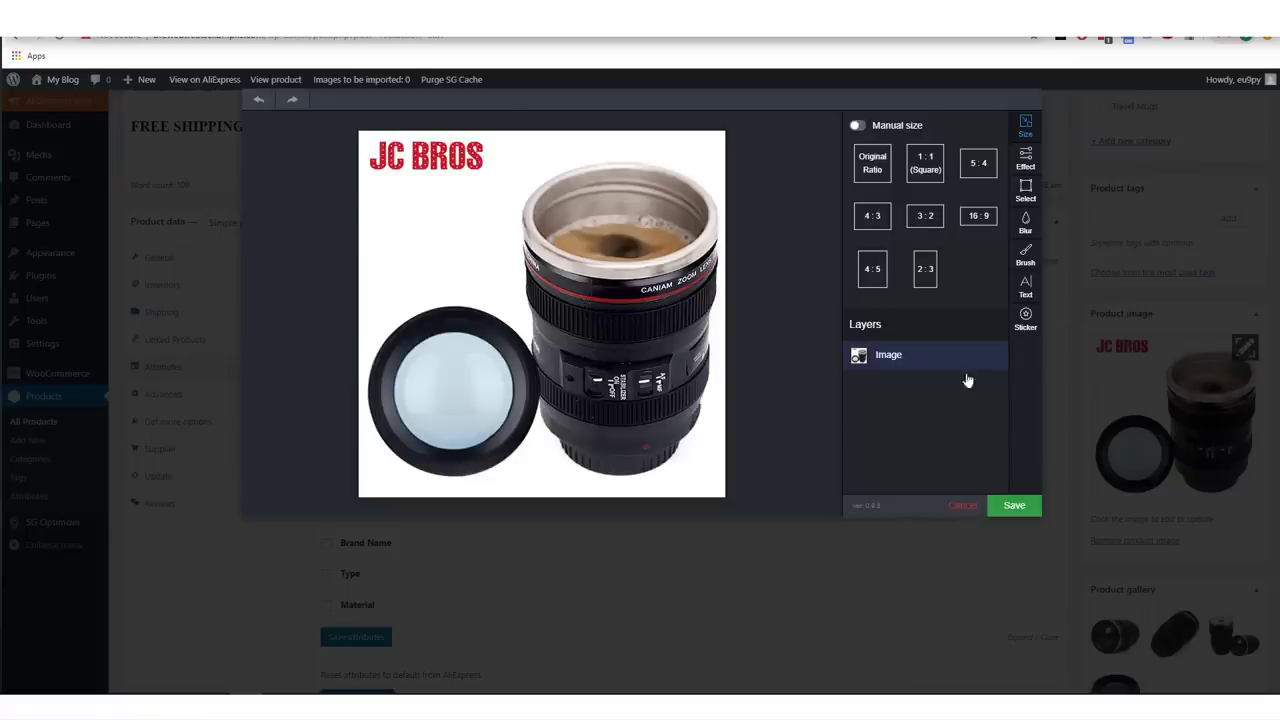
left_click(1025, 255)
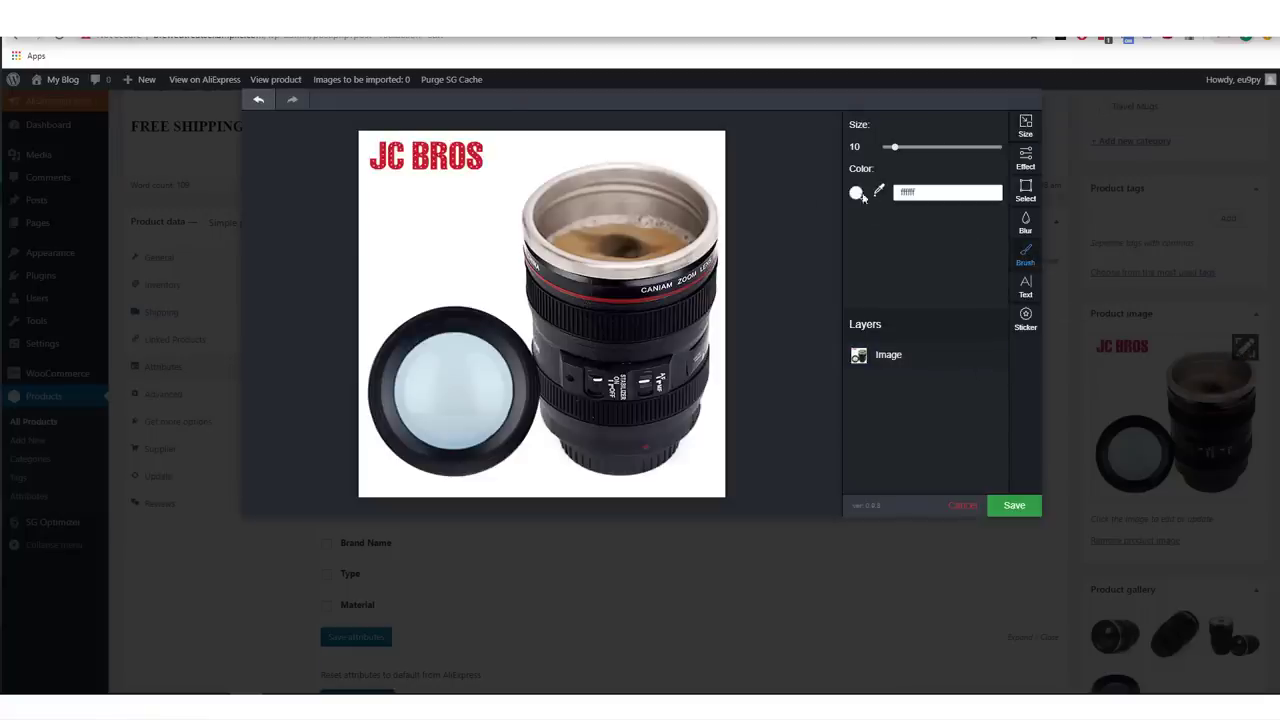
mouse_move(446, 160)
left_mouse_down()
mouse_move(491, 171)
mouse_move(420, 148)
mouse_move(501, 147)
mouse_move(458, 157)
mouse_move(480, 152)
left_mouse_up()
left_click_drag(896, 150, 946, 148)
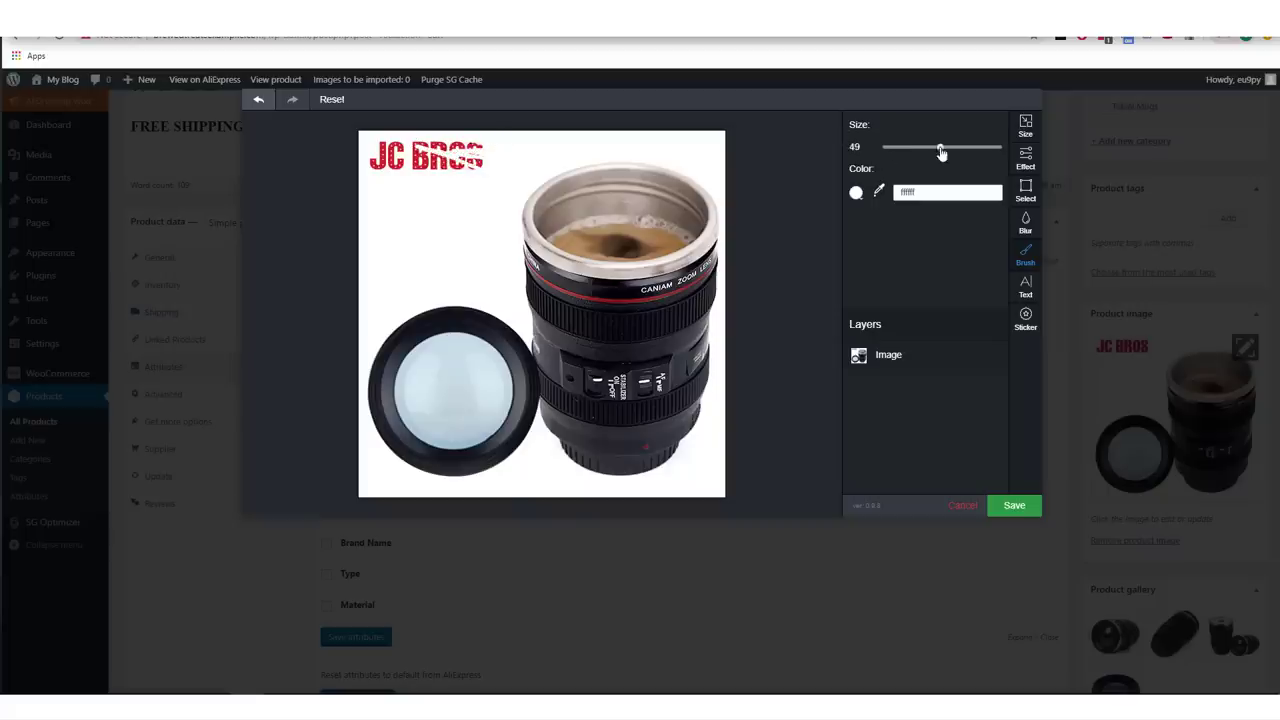
mouse_move(458, 146)
left_mouse_down()
mouse_move(474, 154)
mouse_move(360, 163)
mouse_move(390, 172)
left_mouse_up()
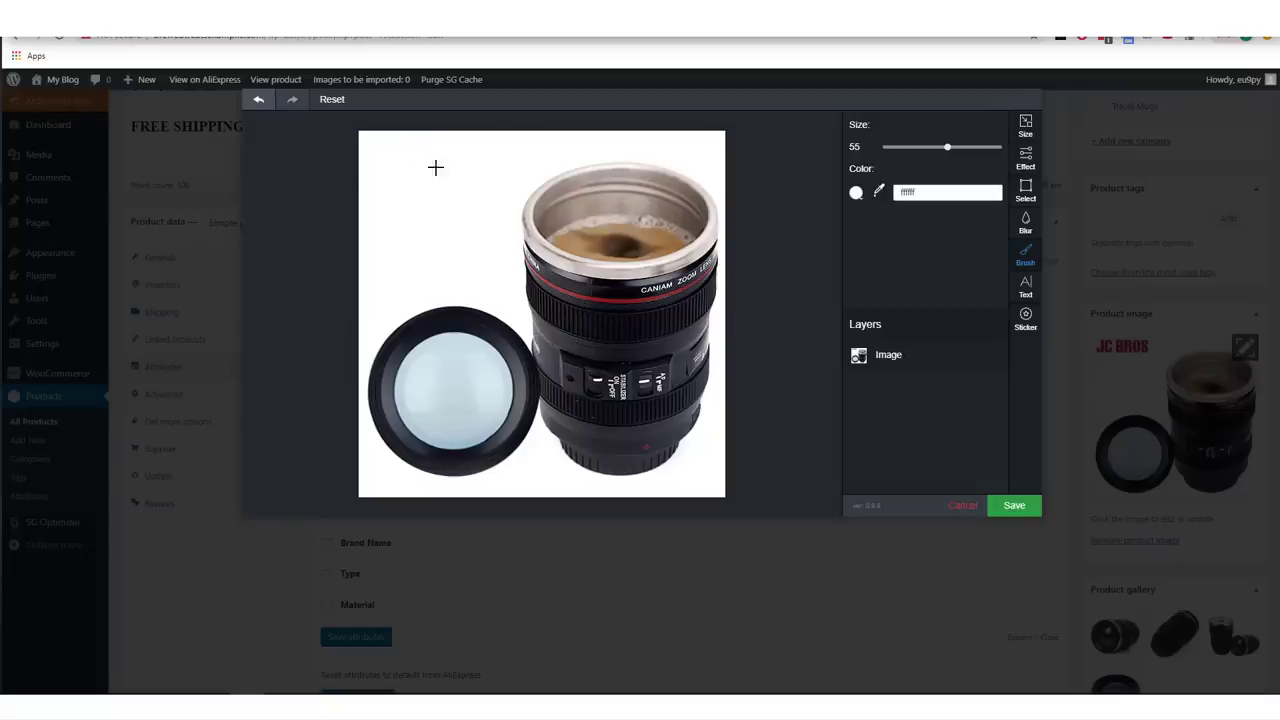
left_click(1015, 507)
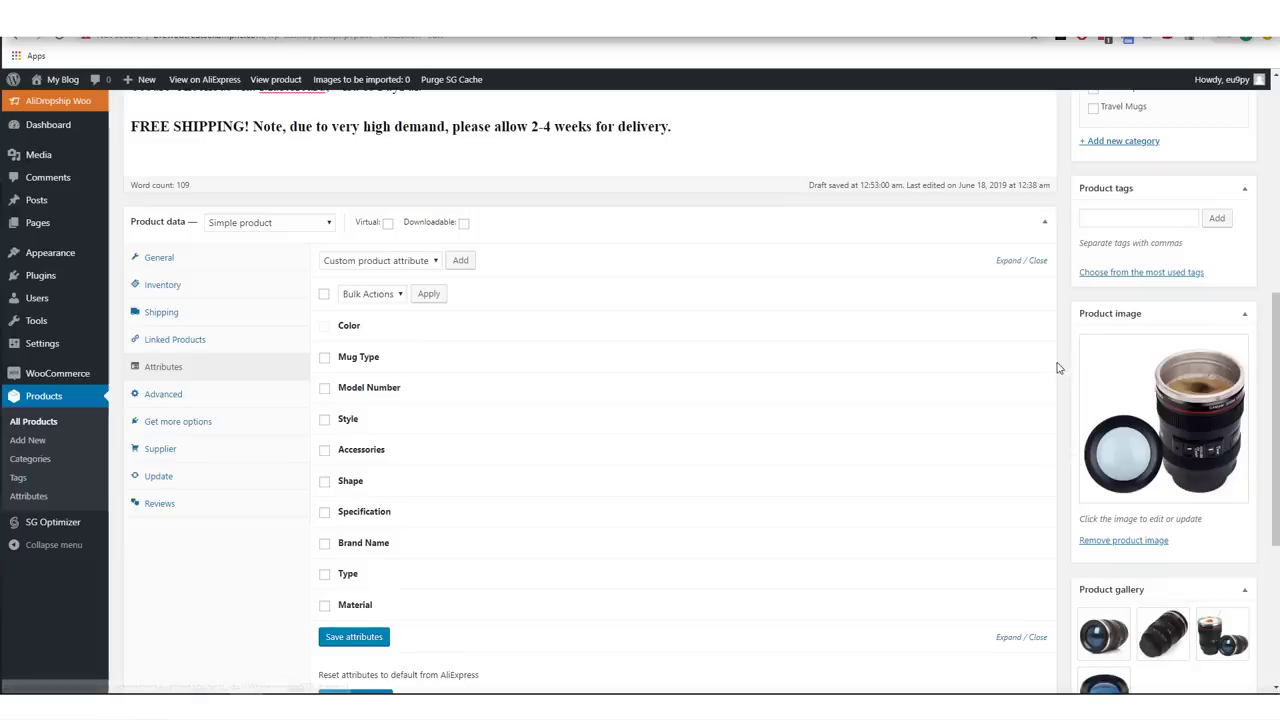
Step: Put the product in the Travel Mugs category, publish it, and go back to All Products
scroll(1062, 370, "up", 3)
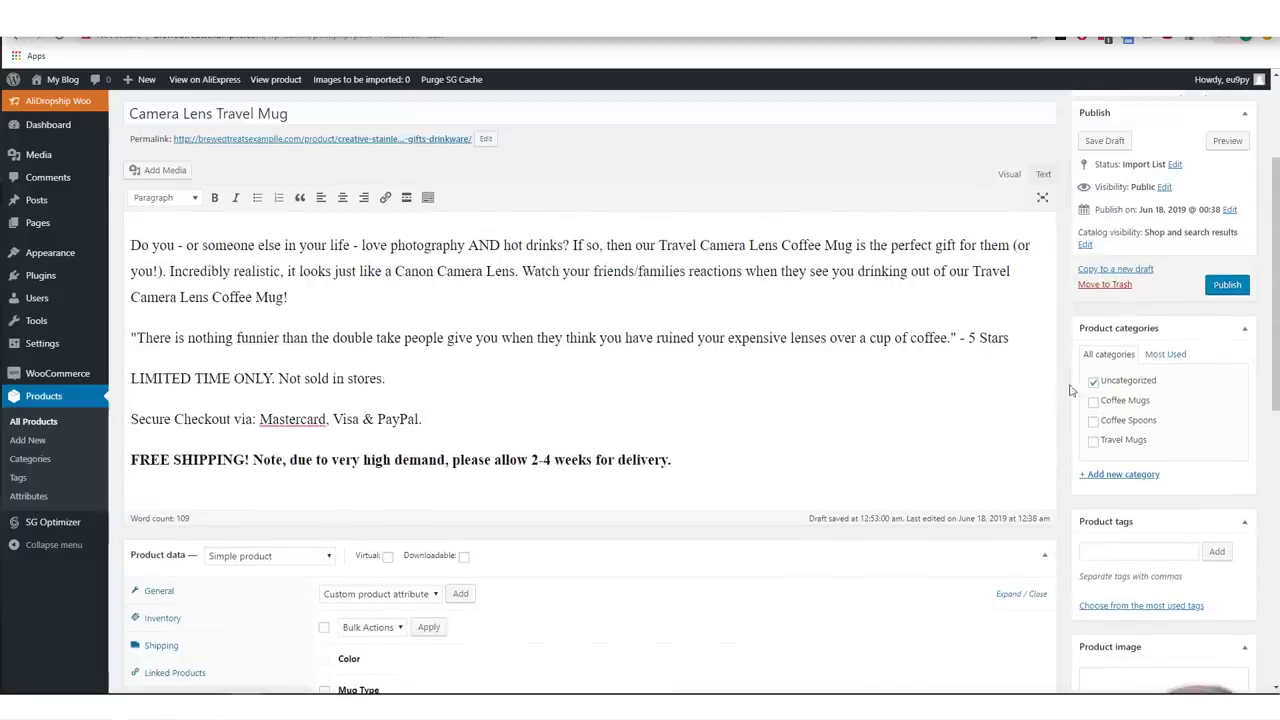
left_click(1094, 441)
scroll(1070, 438, "up", 2)
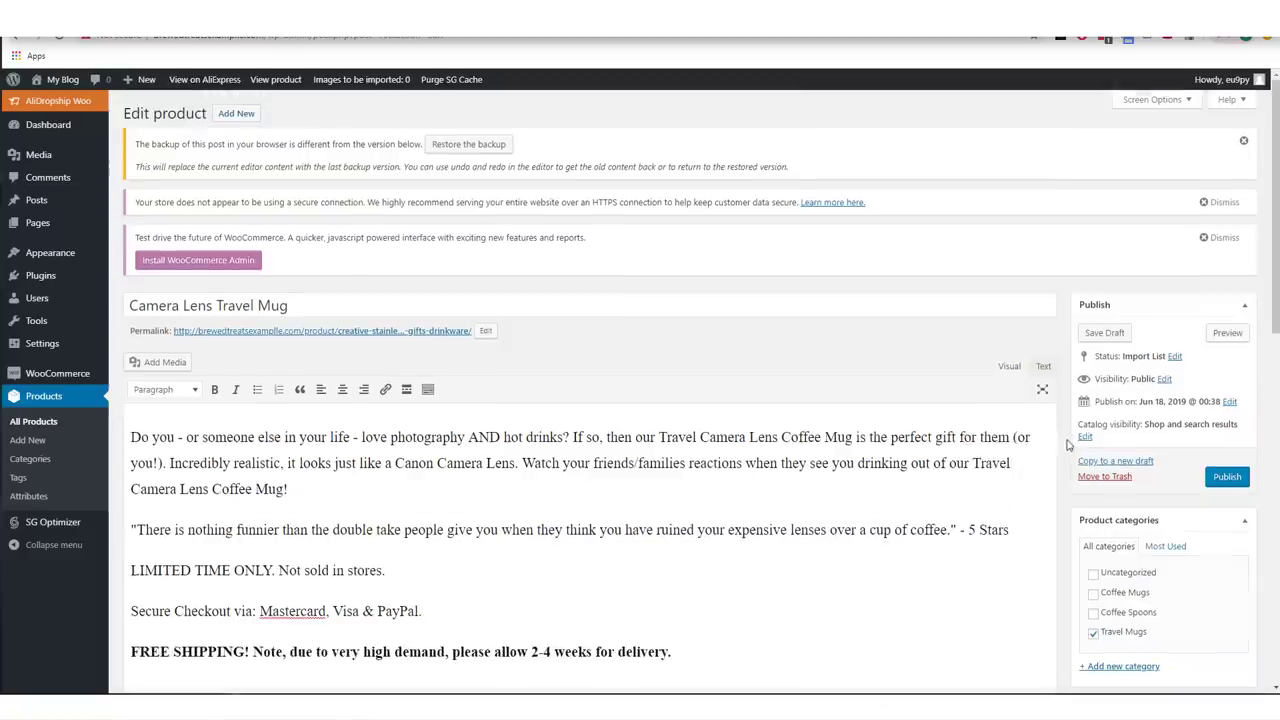
left_click(1227, 478)
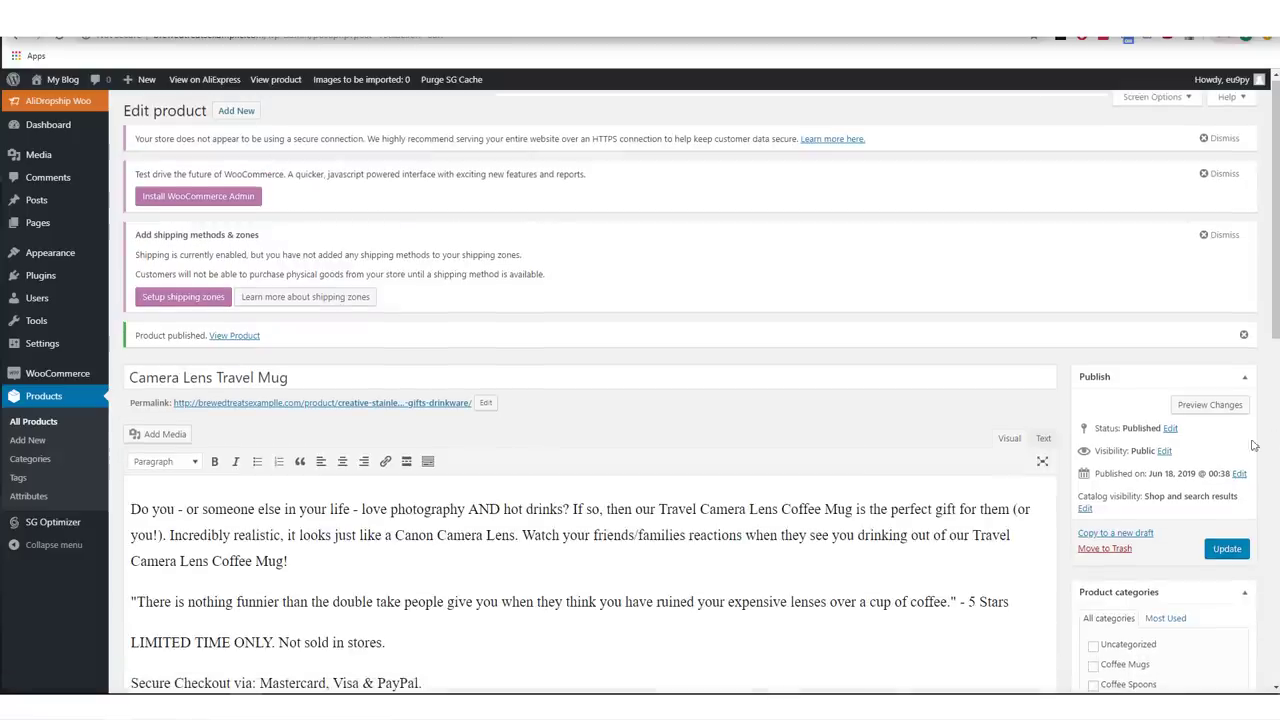
left_click(32, 421)
Step: Open the imported BAISPO mug and retitle it 'Whirlpool Self Stirring Mug'
left_click(303, 428)
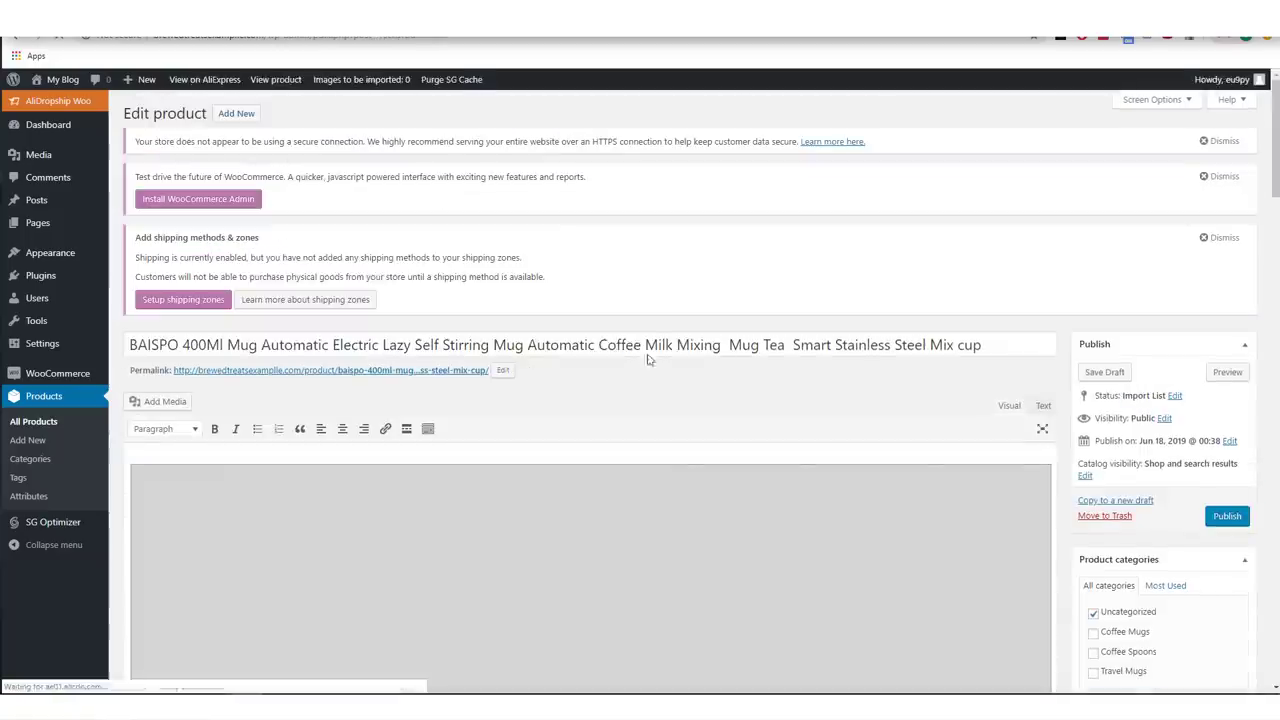
left_click(642, 340)
key("ctrl+a")
key("BackSpace")
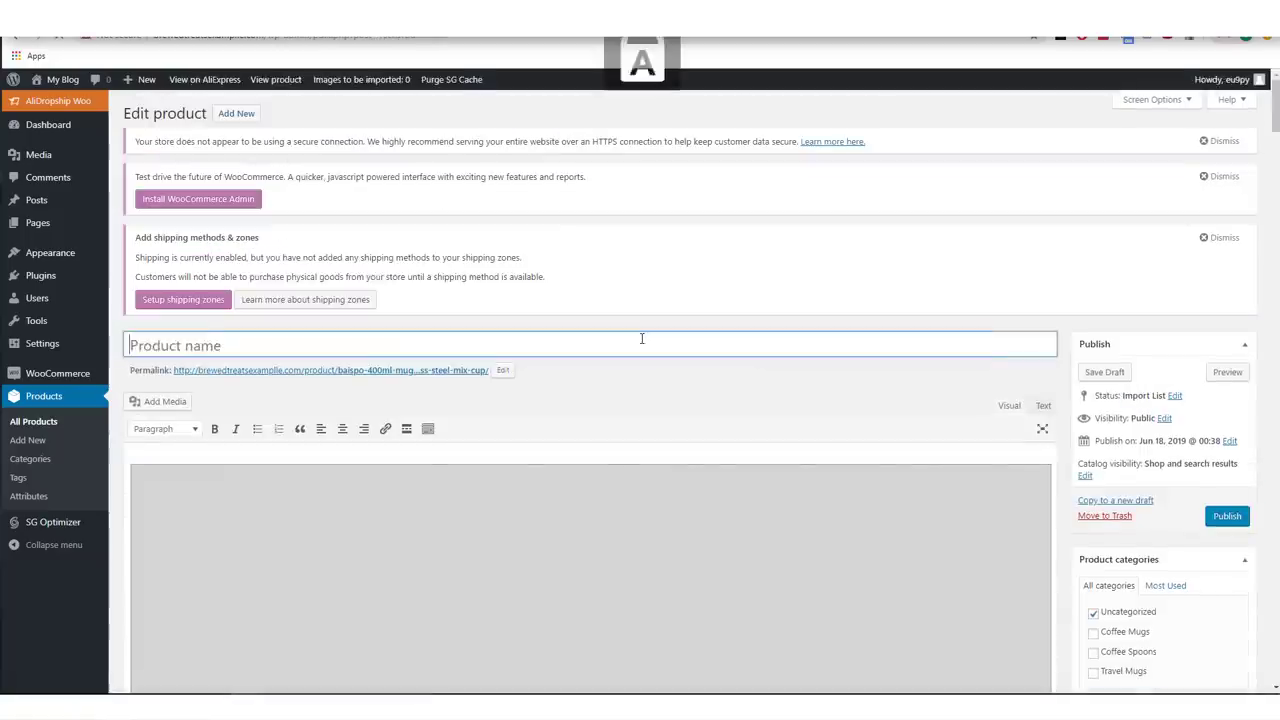
type("Whirlpoo")
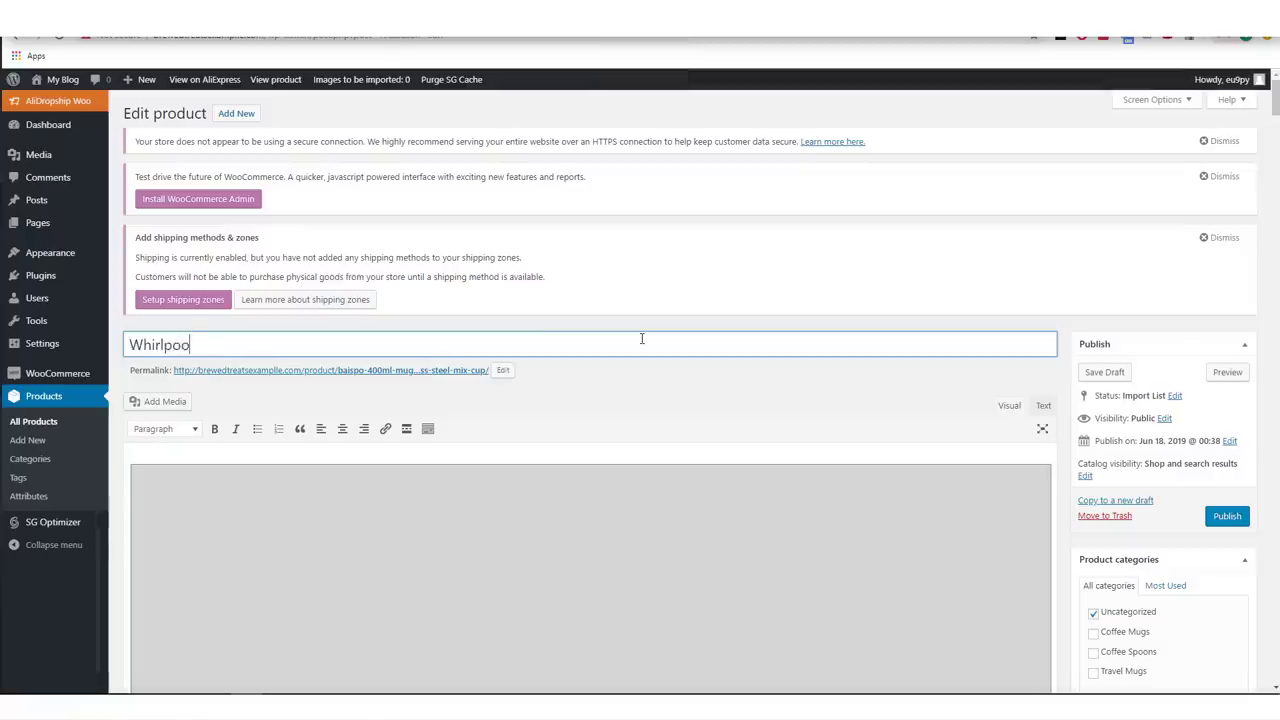
type("l Self Sti")
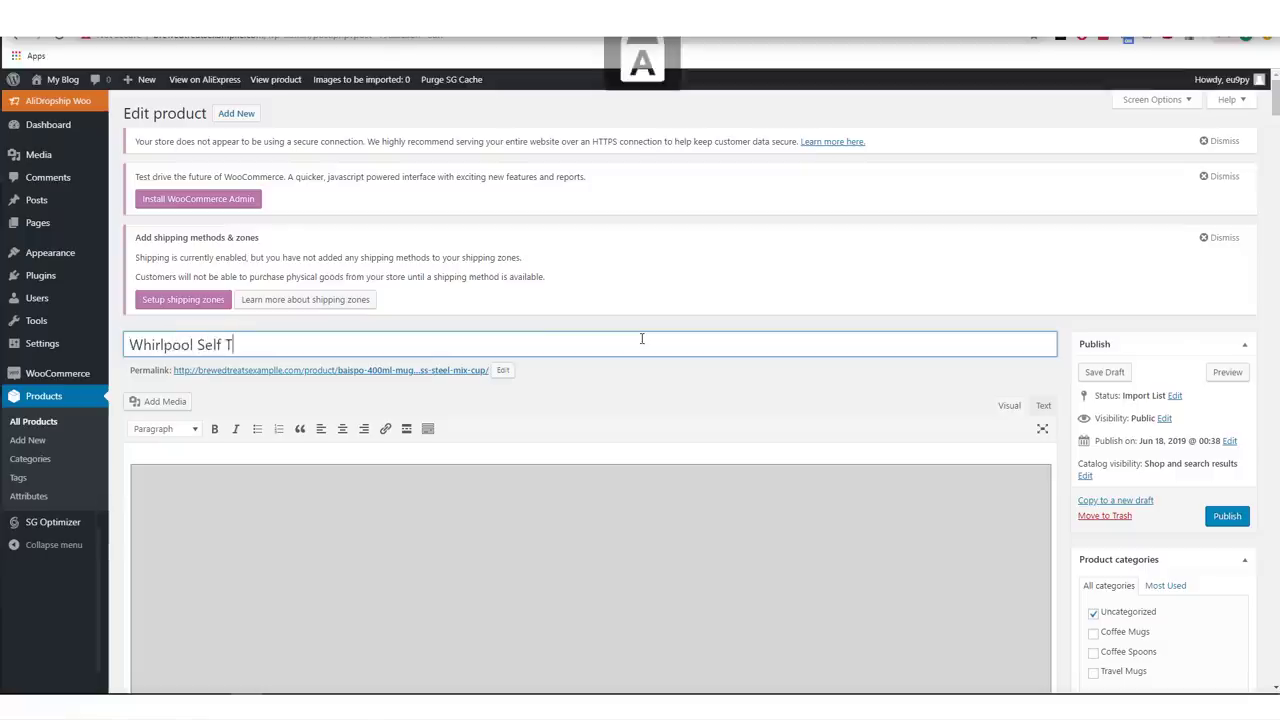
type("rring Mug")
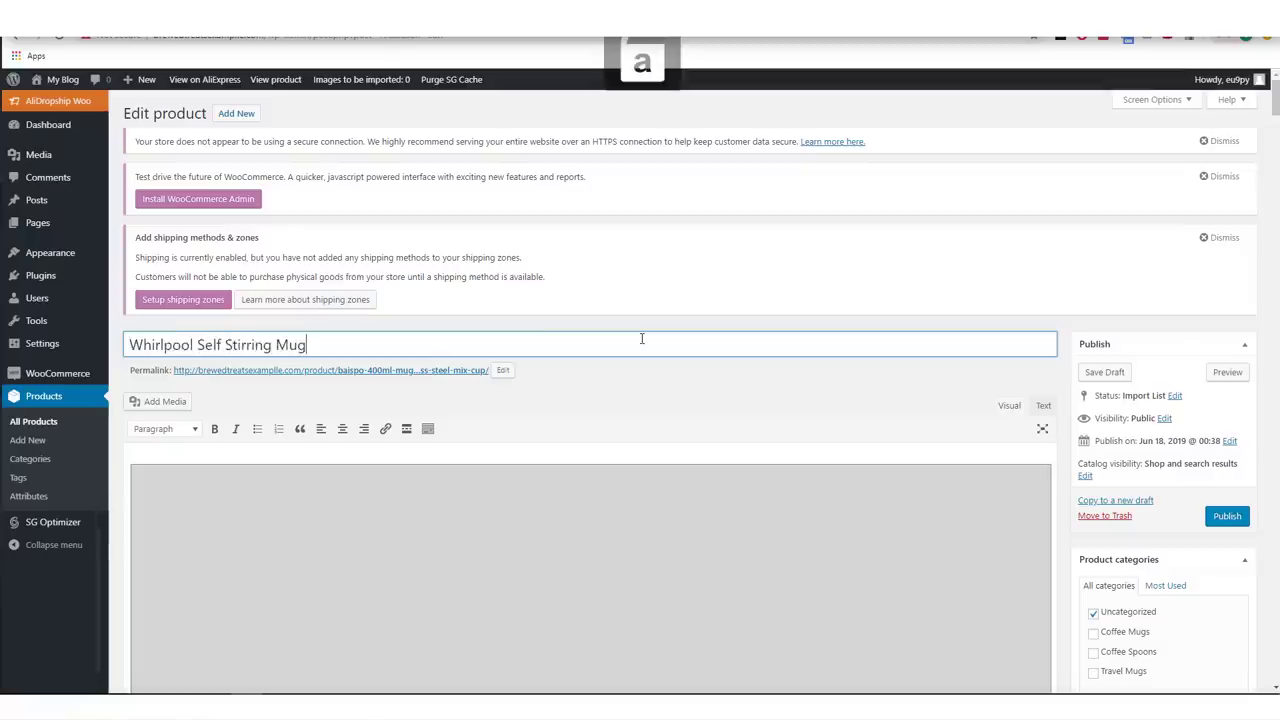
Step: Replace the description's image block with the pasted new sales copy
scroll(637, 368, "down", 3)
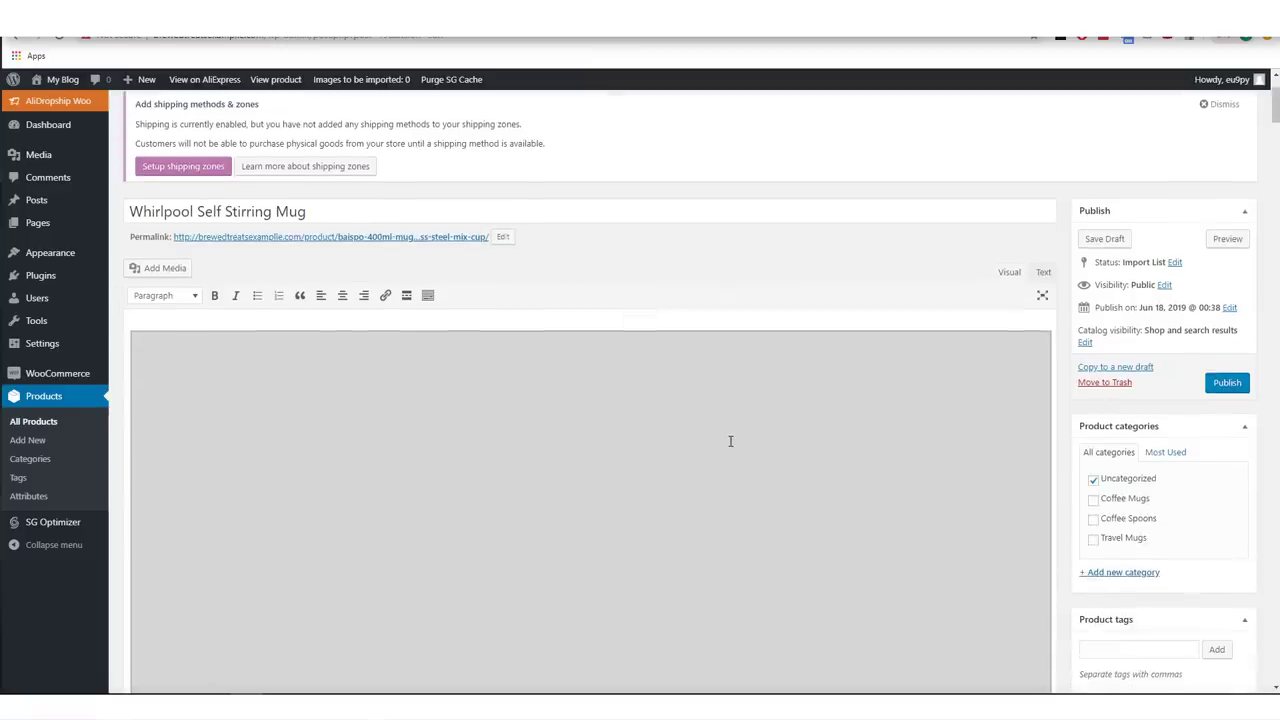
left_click(728, 438)
key("ctrl+a")
key("Delete")
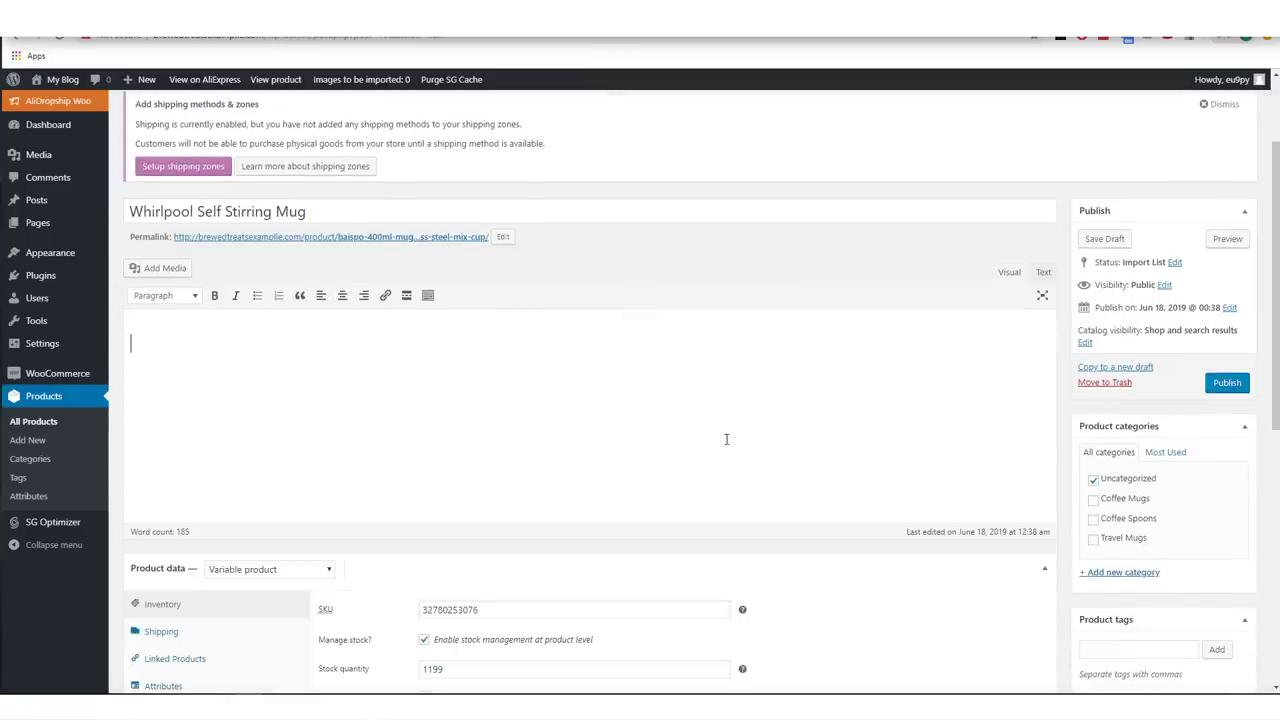
type("Don't you just hate it, when you finish your cup of hot chocolate... only to find a goopy mess of wasted goodness at the bottom of the mug? Imagine how delicious it would have been... but no matter how much you stir, you never seem to be able to get it all. Solution? The self stir mug! This mug whips your hot drink like a whirlpool to create the perfect cup of hot chocolate, coffee and even soup - each and every time. LIMITED TIME ONLY. Not sold in stores. Secure Checkout via: Mastercard, Visa & PayPal. FREE SHIPPING! Note: due to high demand, please allow 2-4 weeks for delivery.")
Step: Bold the FREE SHIPPING line at the end of the description
left_click_drag(650, 595, 130, 335)
left_click(167, 300)
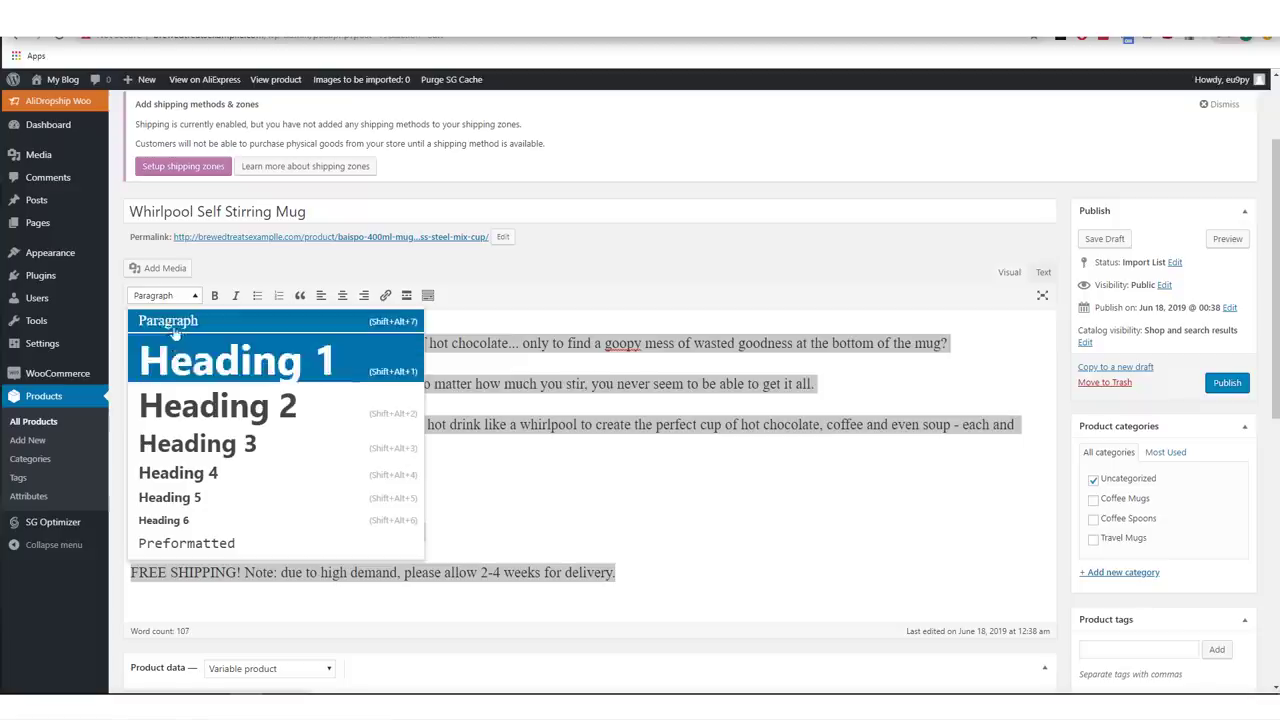
left_click(176, 332)
left_click(430, 596)
left_click_drag(616, 572, 110, 570)
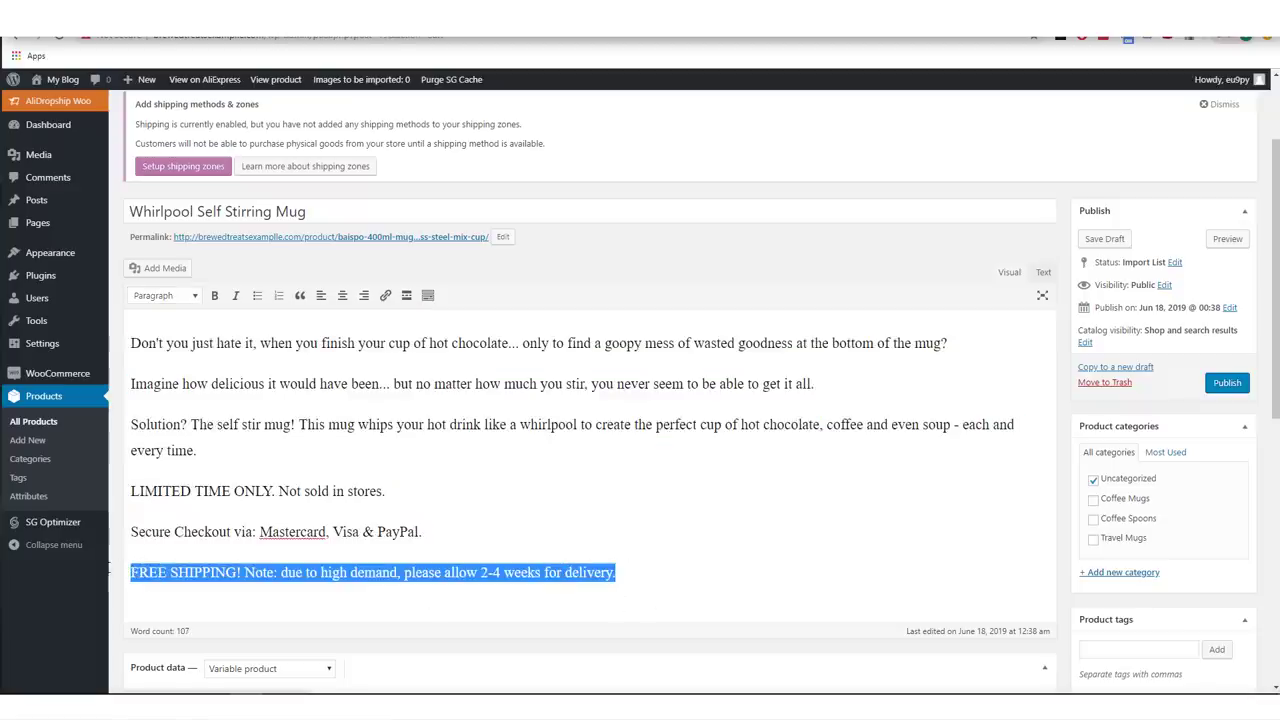
left_click(214, 295)
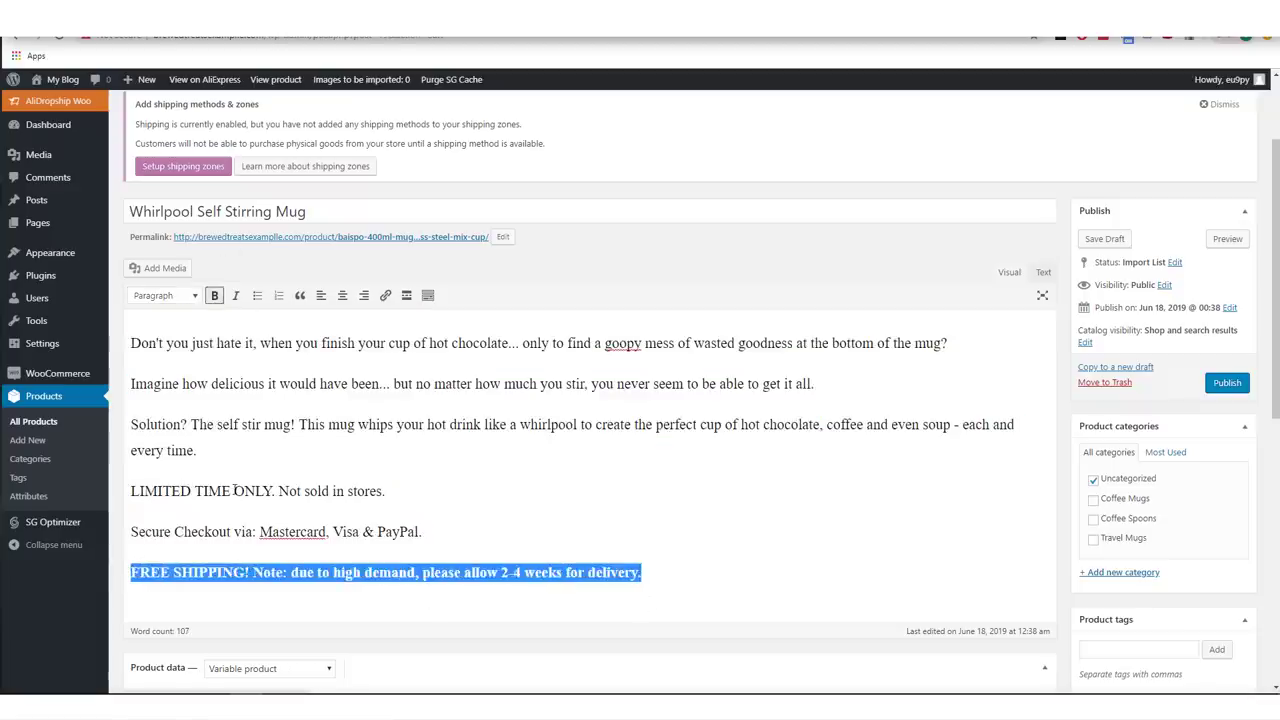
left_click(233, 491)
scroll(120, 443, "down", 4)
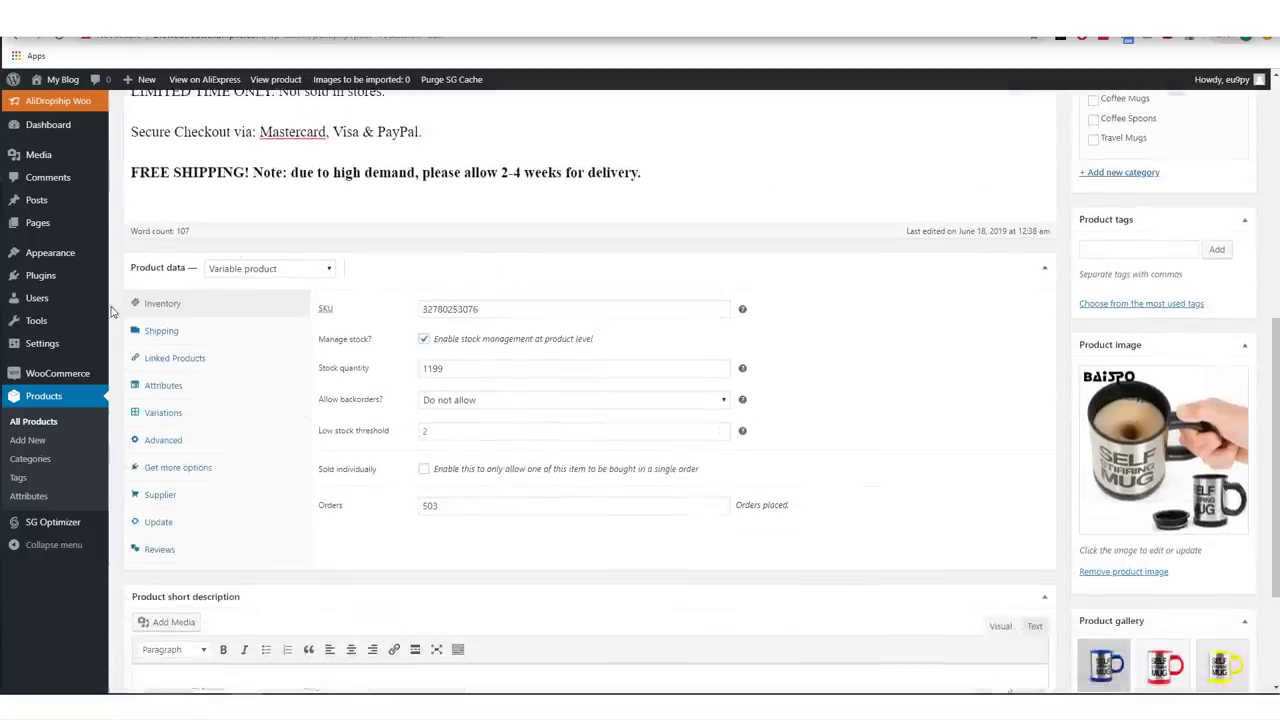
Step: Rename the Drinkware Type attribute to Mug Type and replace its value
left_click(150, 389)
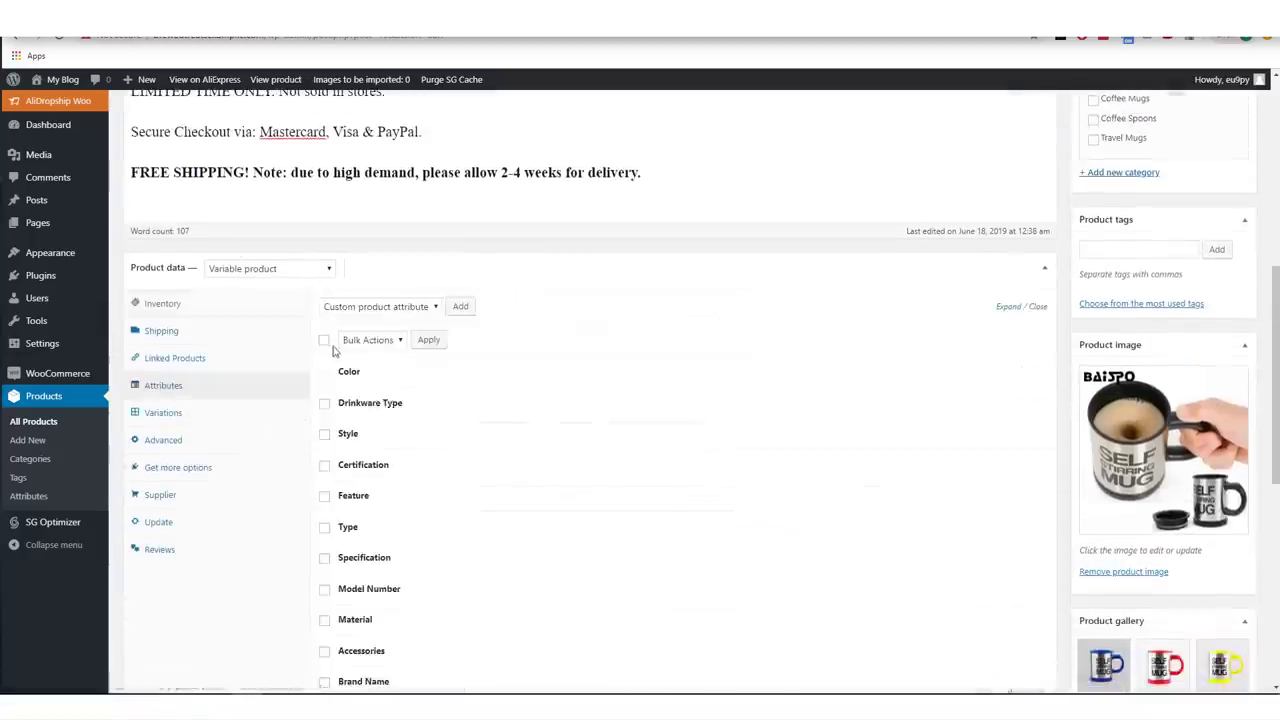
scroll(336, 312, "down", 2)
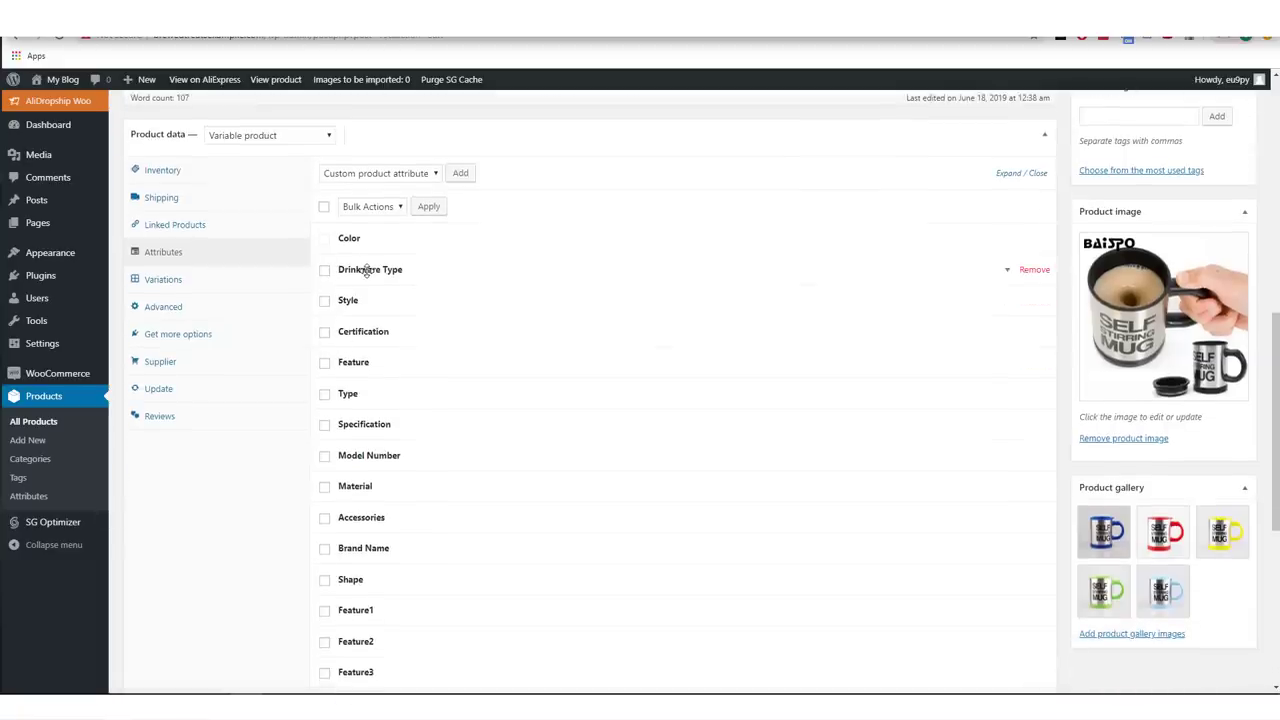
left_click(367, 270)
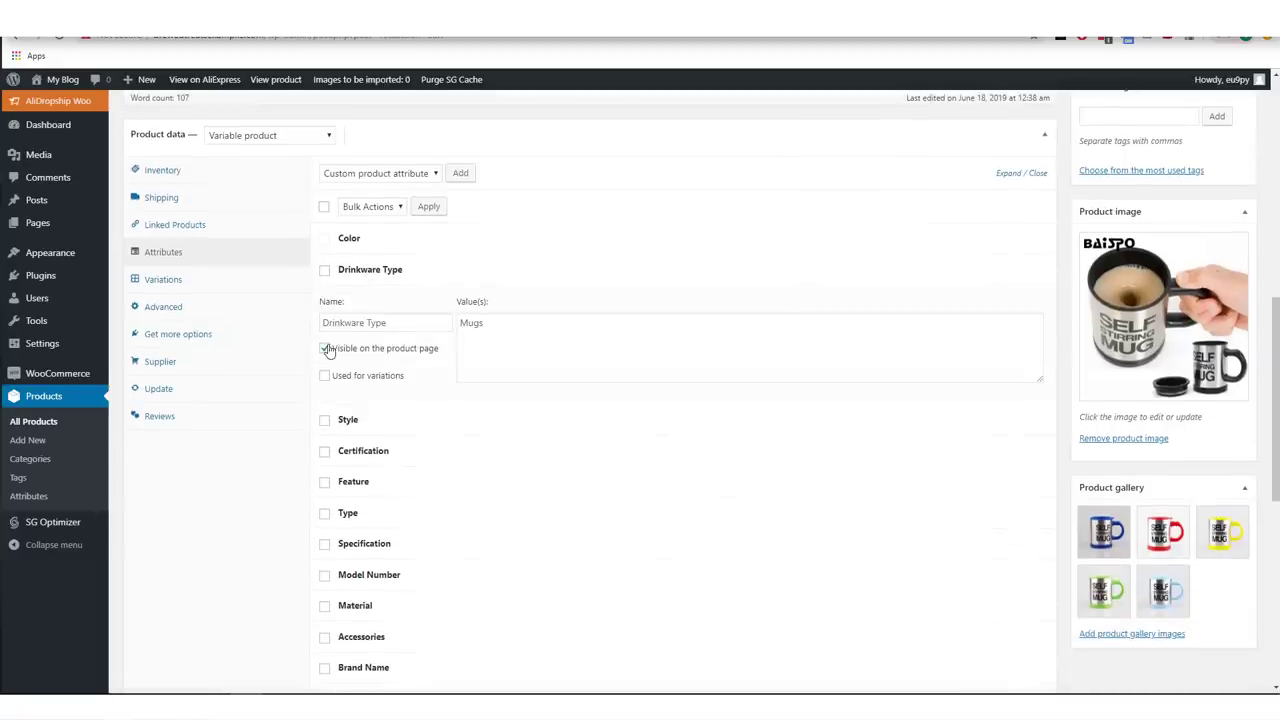
triple_click(400, 326)
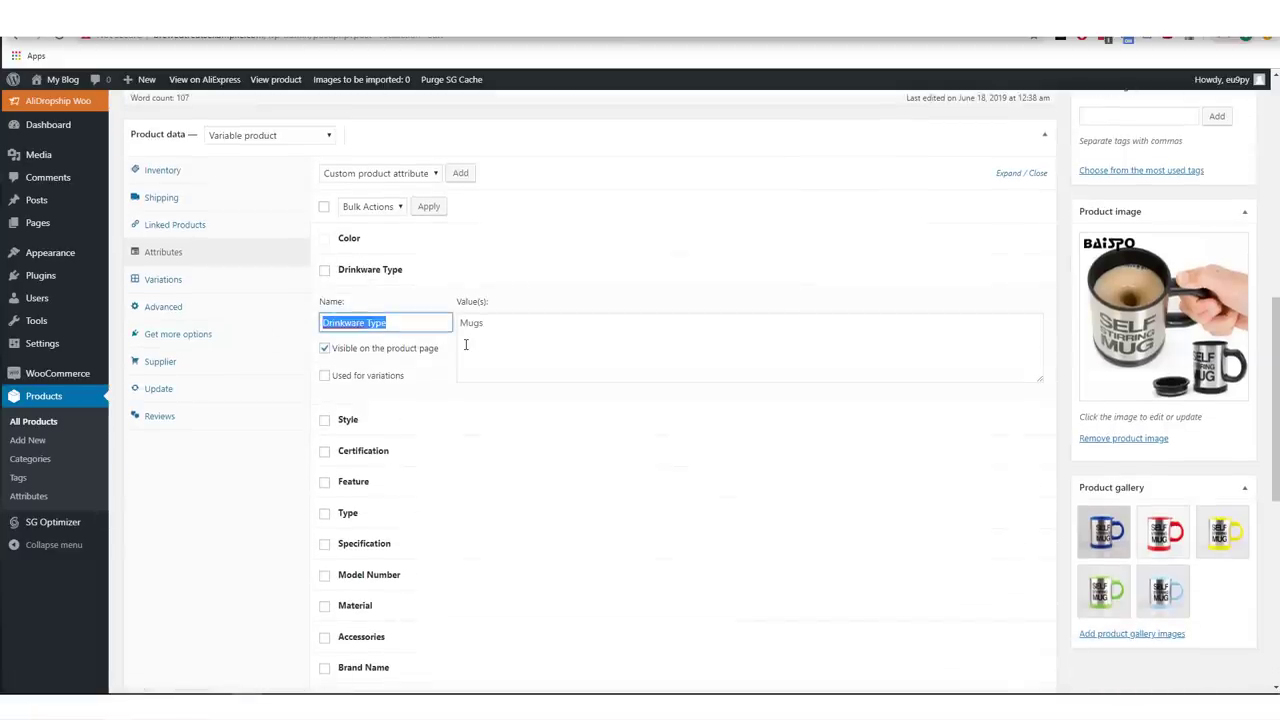
type("Mug T")
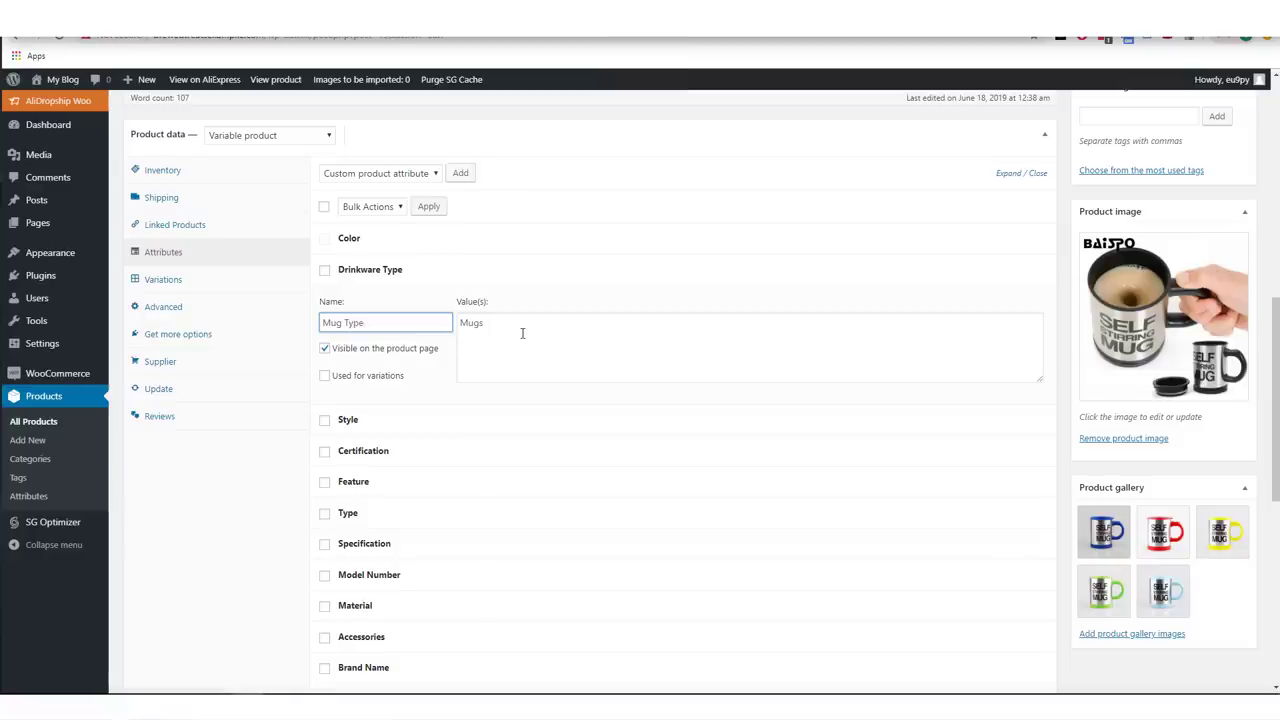
key("Tab")
key("ctrl+a")
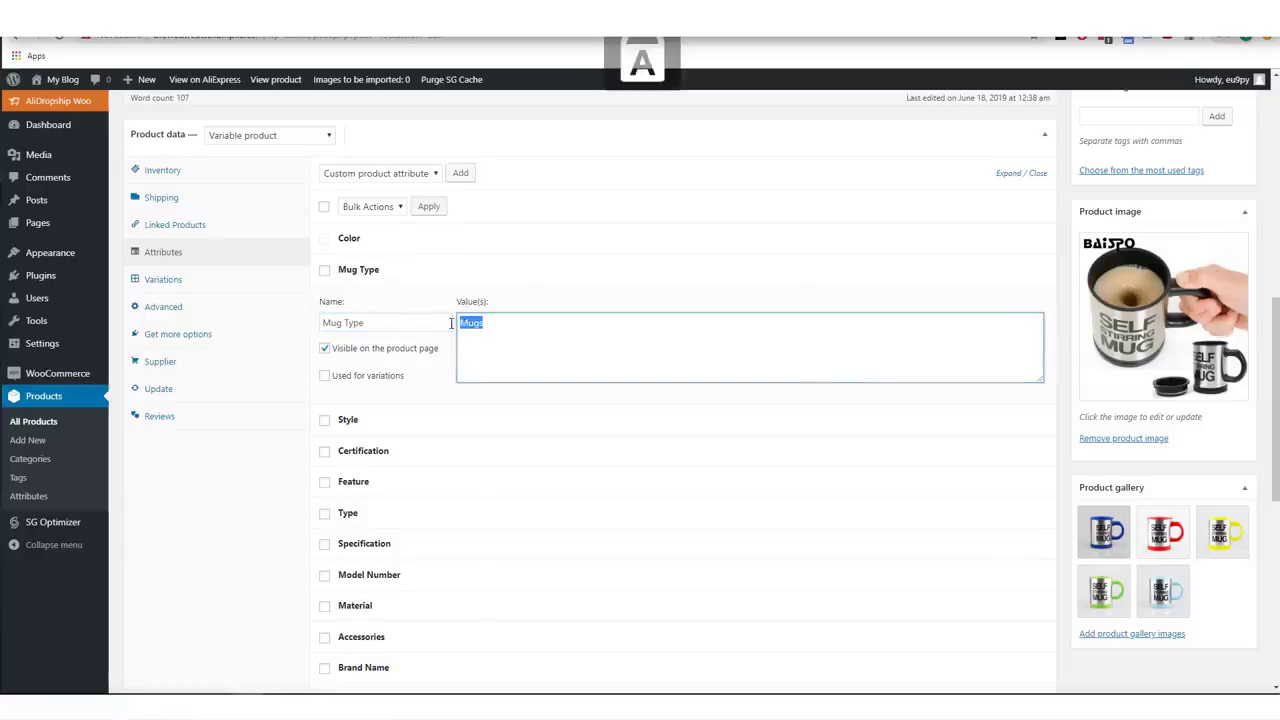
key("ctrl+a")
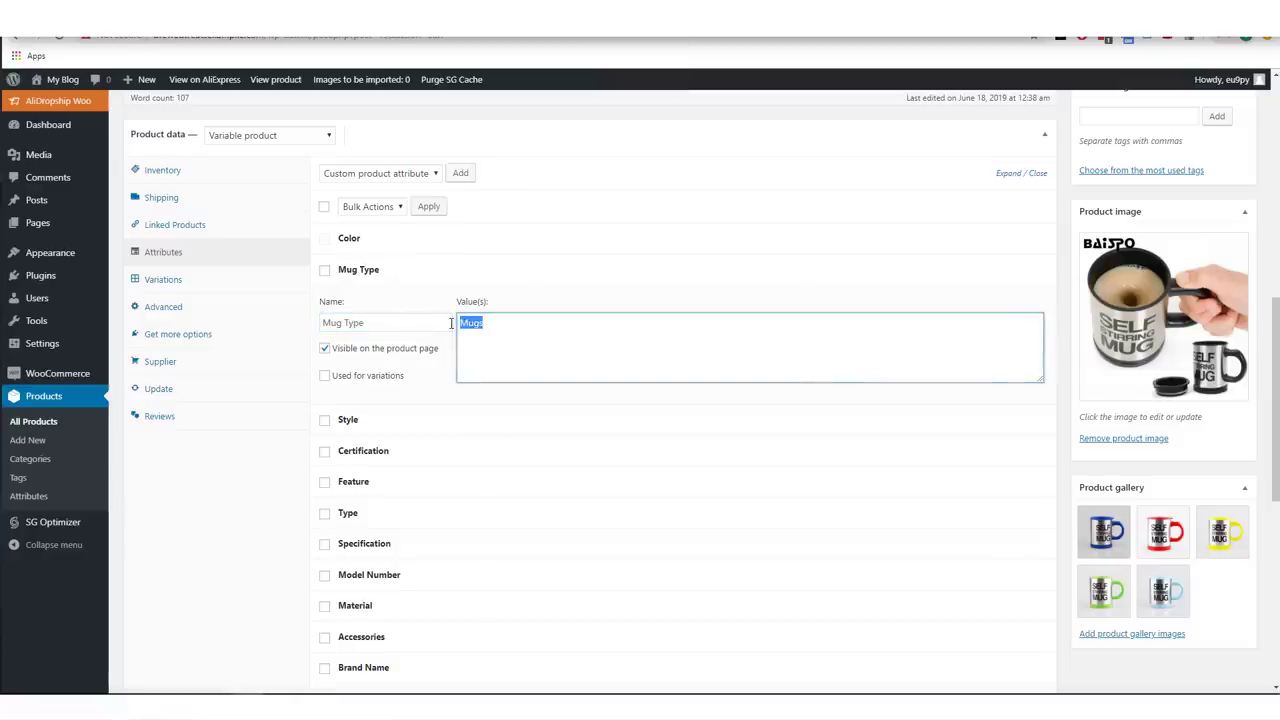
type("Mug ")
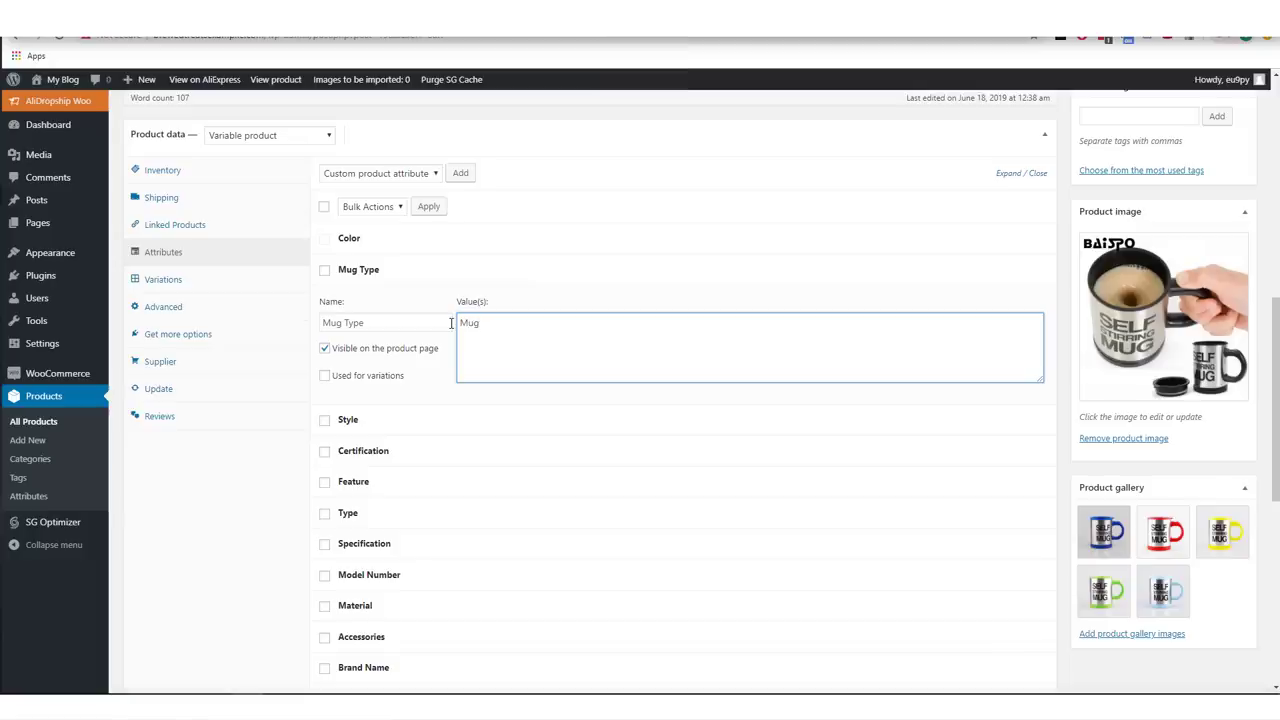
type("w/ Lid")
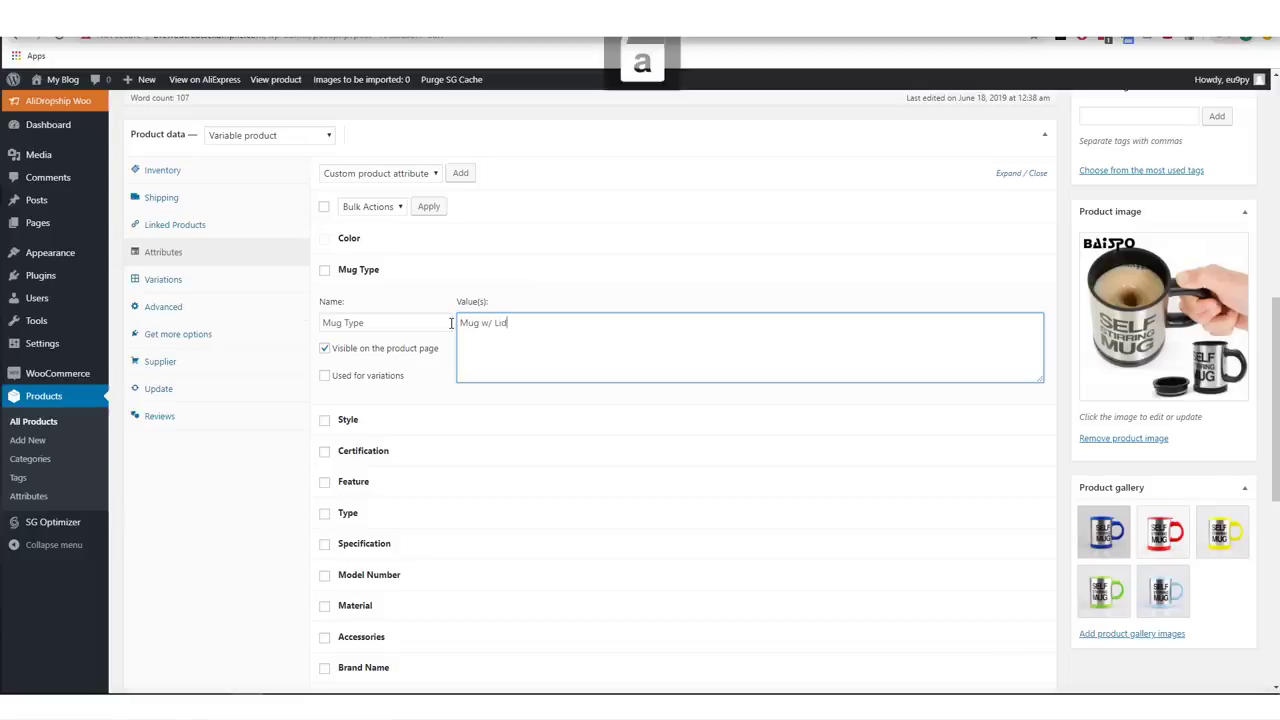
left_click(363, 270)
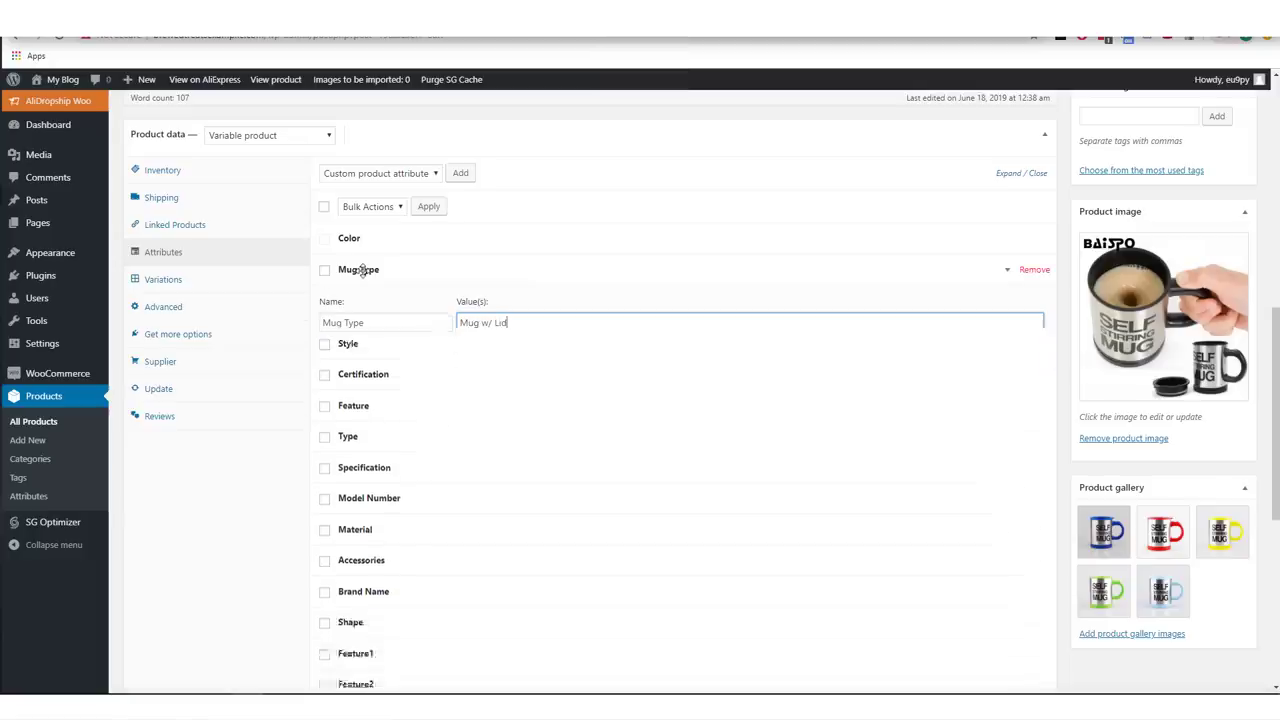
Step: Review the Style, Certification, Feature, Type, Specification and Model Number attributes
left_click(375, 300)
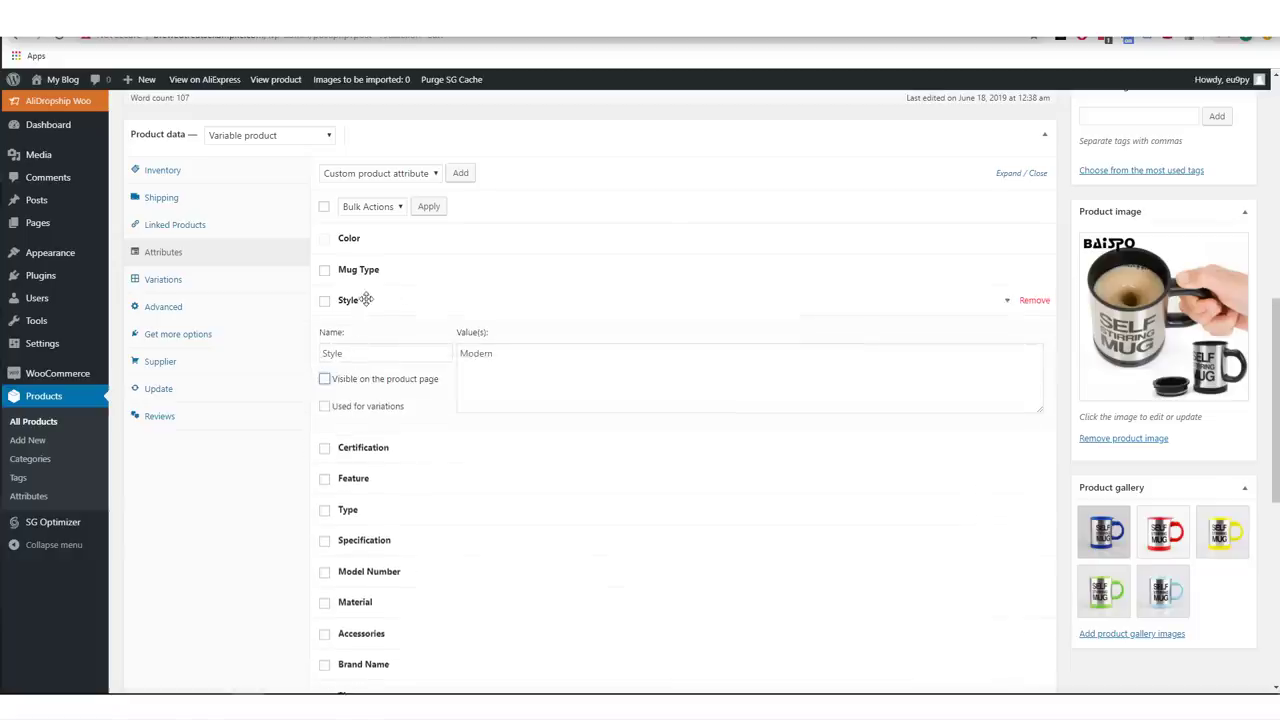
left_click(363, 300)
left_click(361, 339)
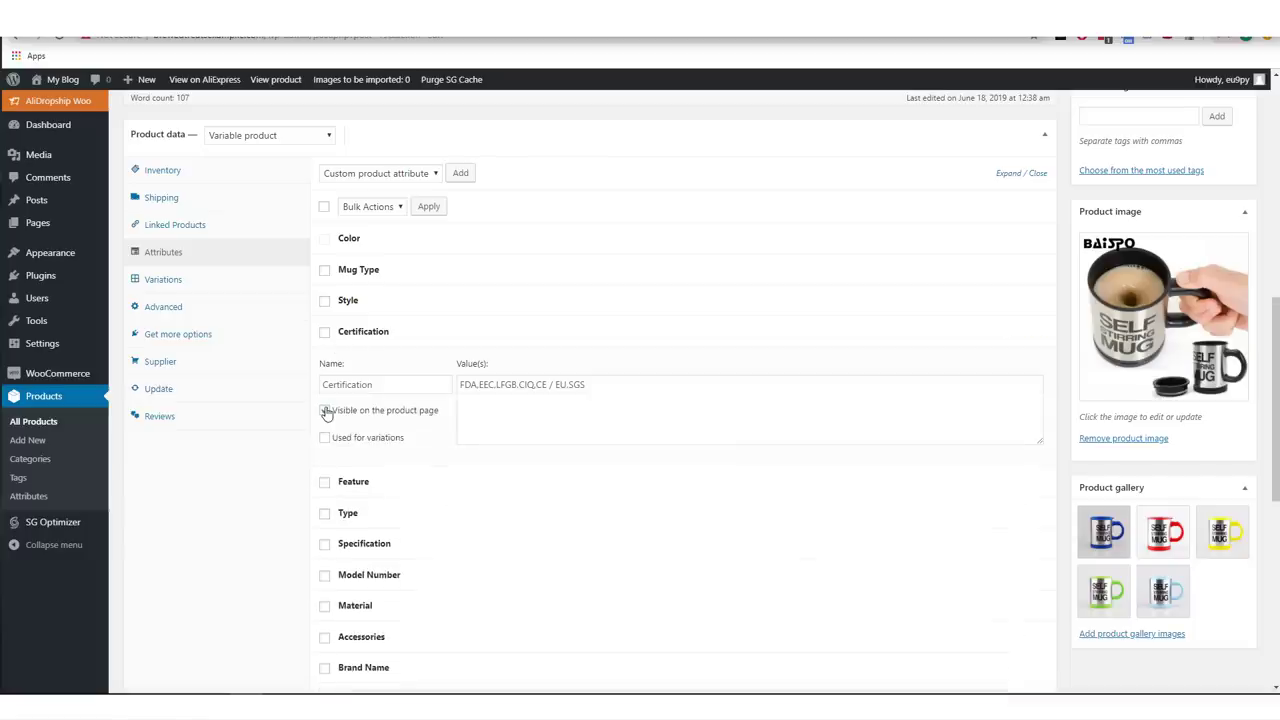
left_click(357, 331)
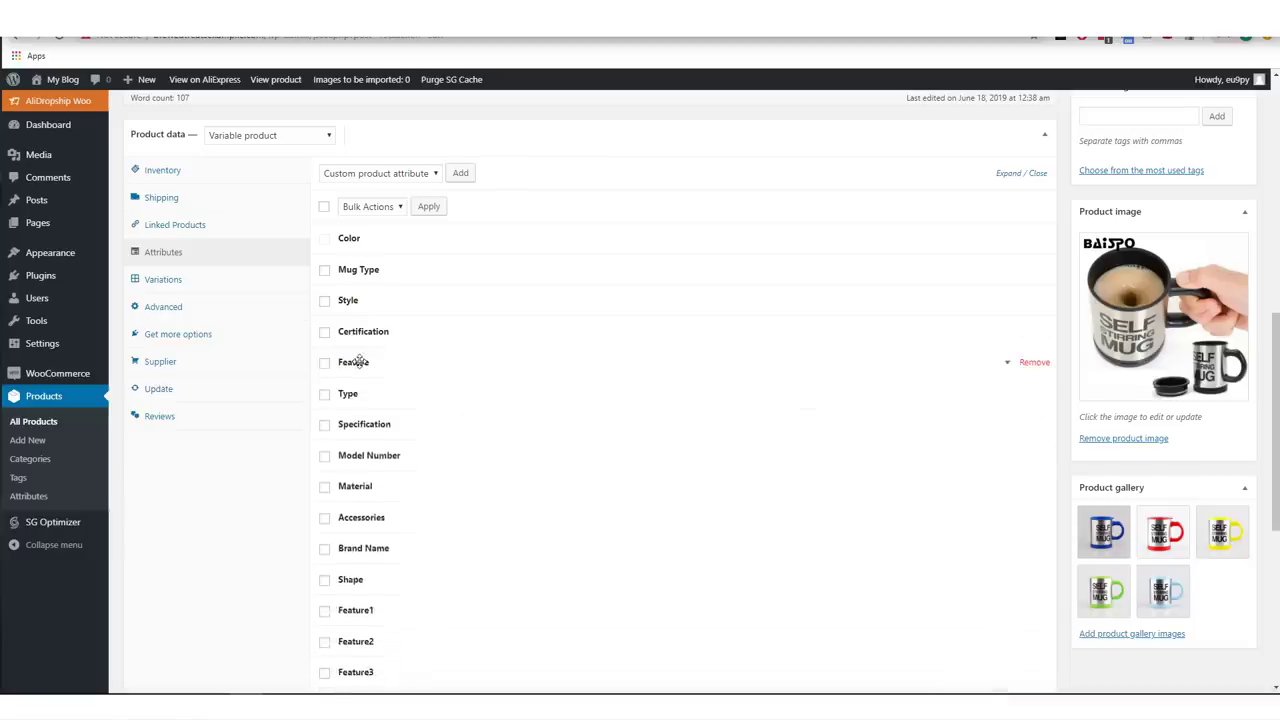
left_click(357, 363)
scroll(361, 371, "down", 1)
scroll(361, 371, "down", 1)
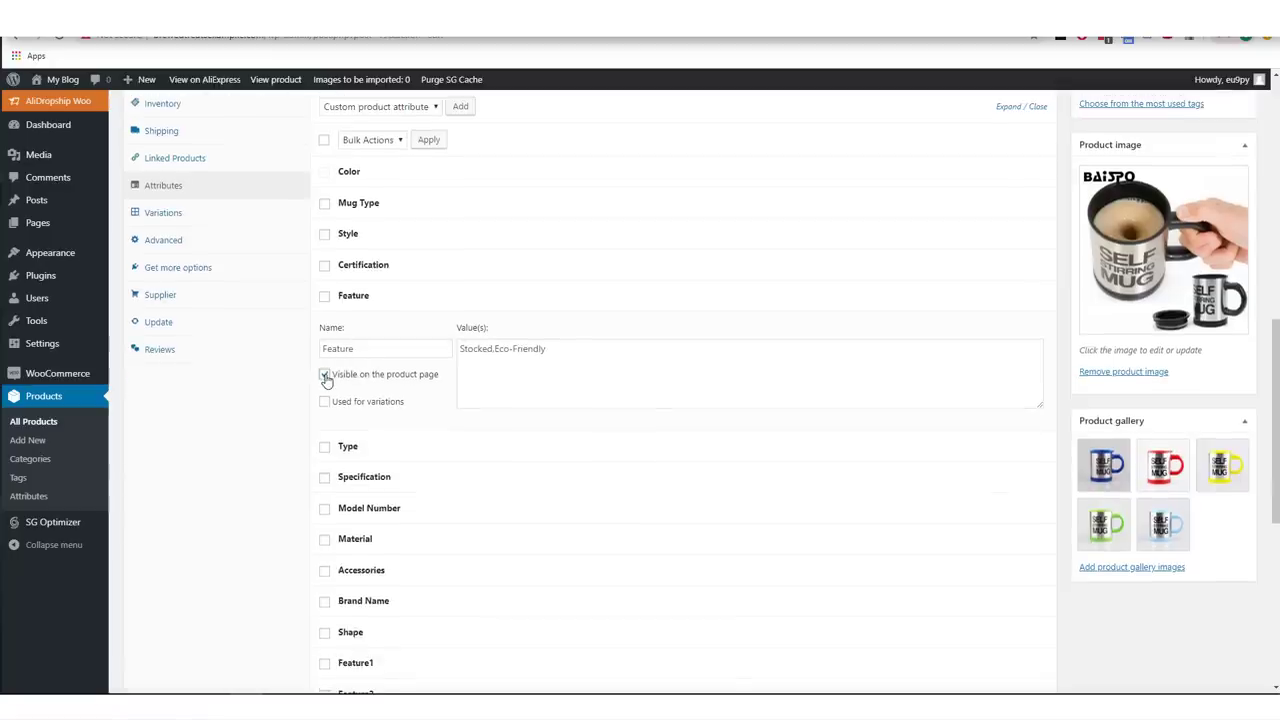
left_click(362, 296)
left_click(365, 330)
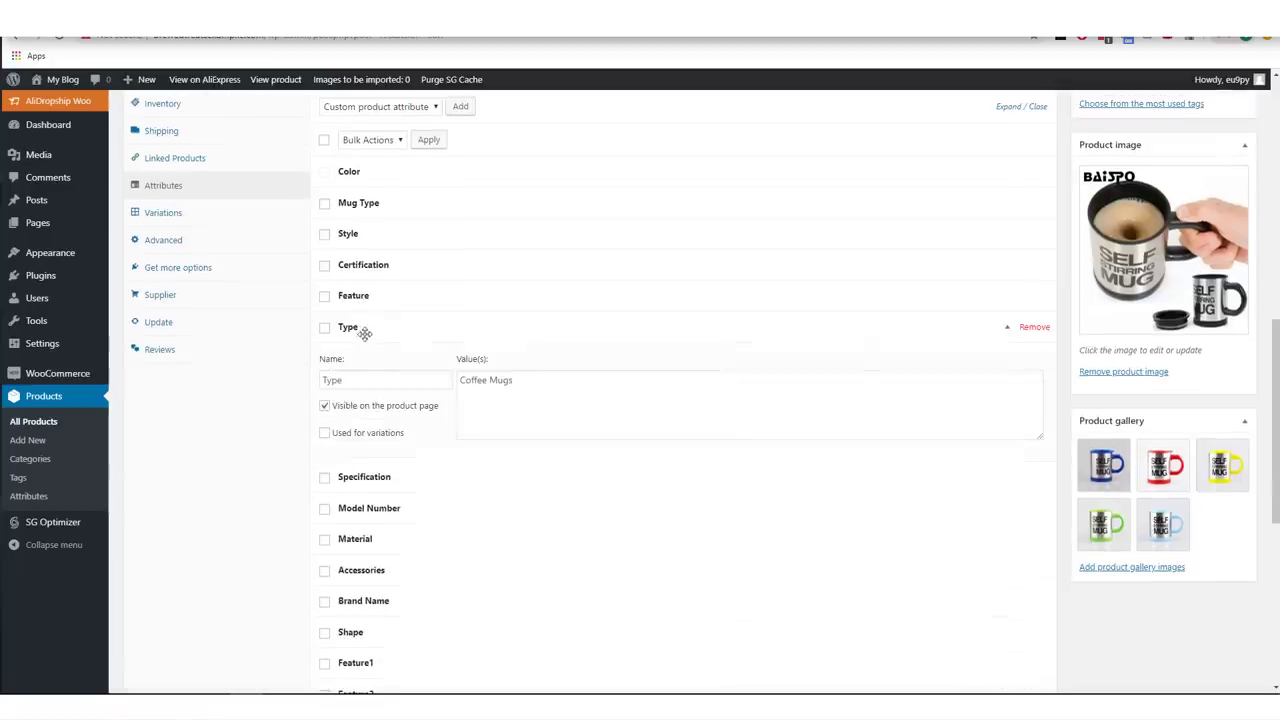
left_click(347, 327)
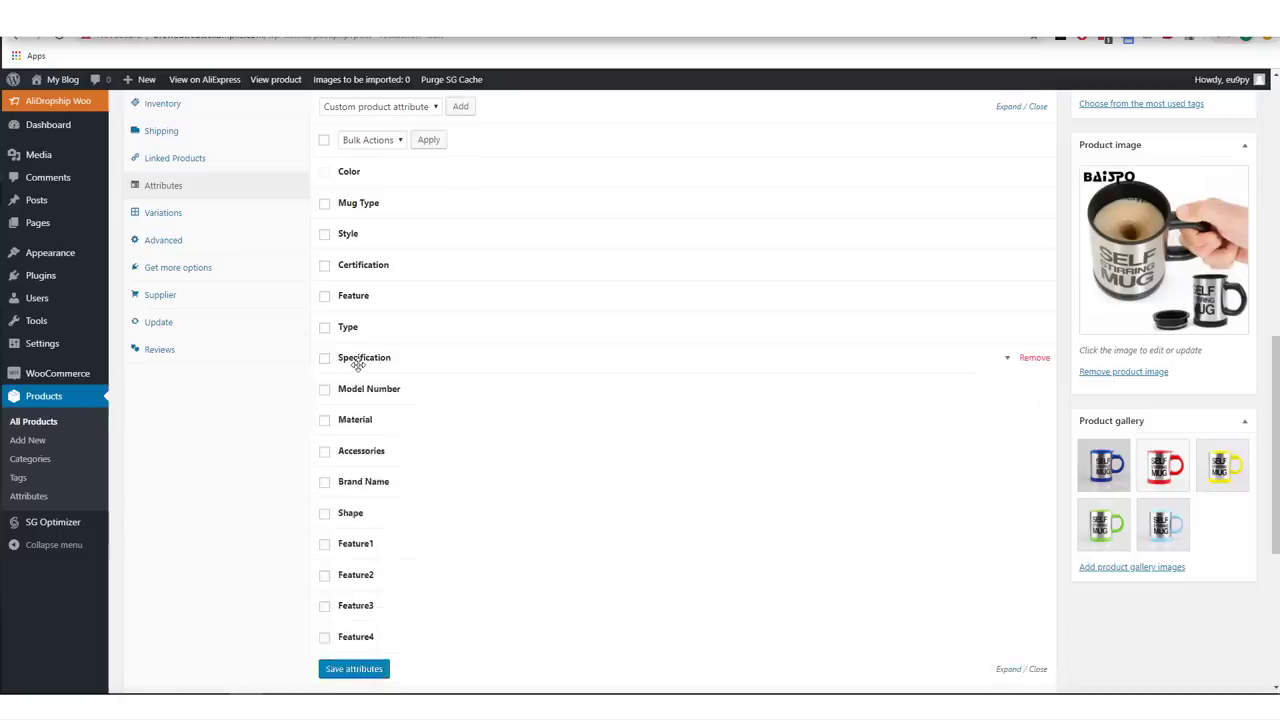
left_click(358, 360)
left_click(357, 358)
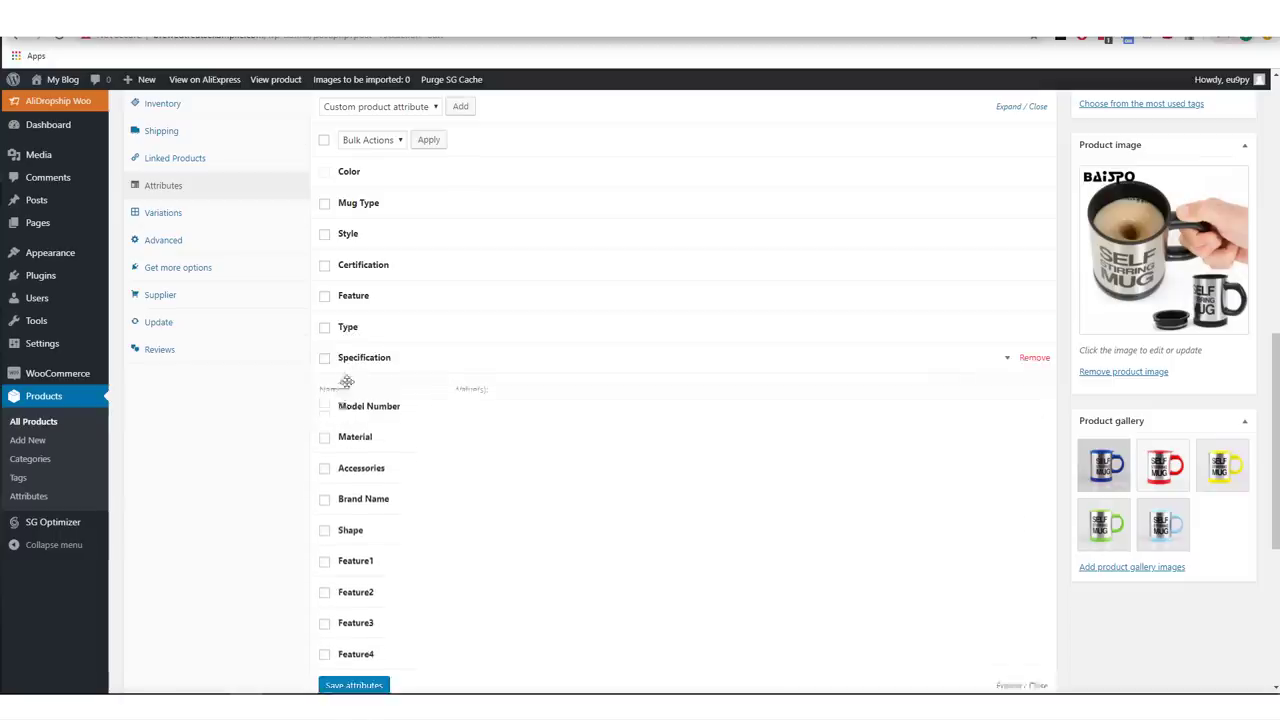
left_click(346, 389)
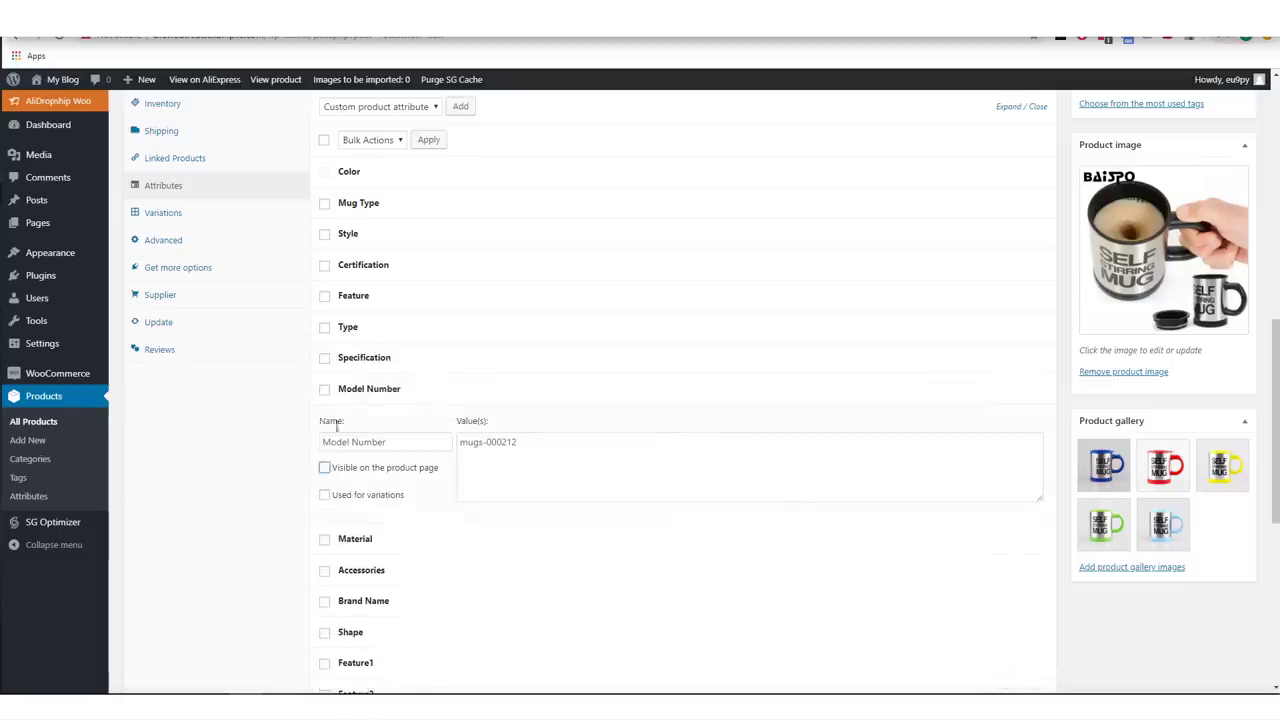
left_click(337, 390)
Step: Review the Material, Accessories, Brand Name and Shape attributes
scroll(343, 420, "down", 1)
left_click(343, 353)
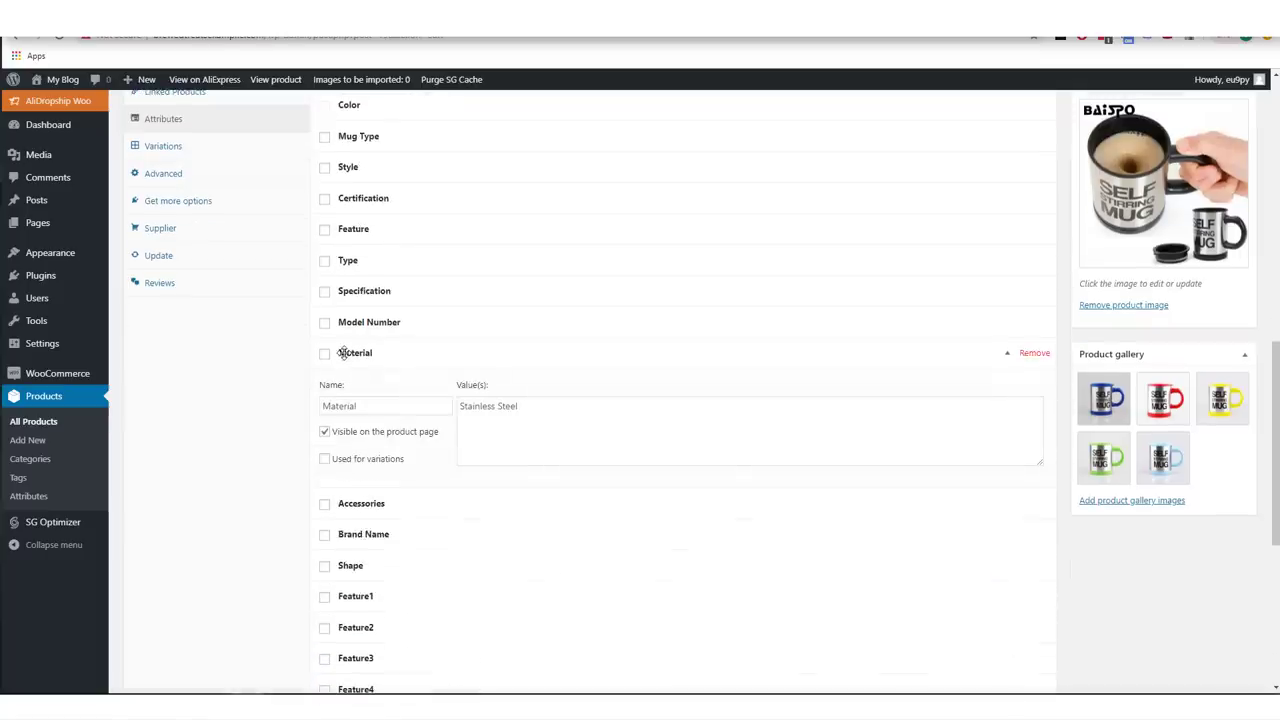
left_click(345, 356)
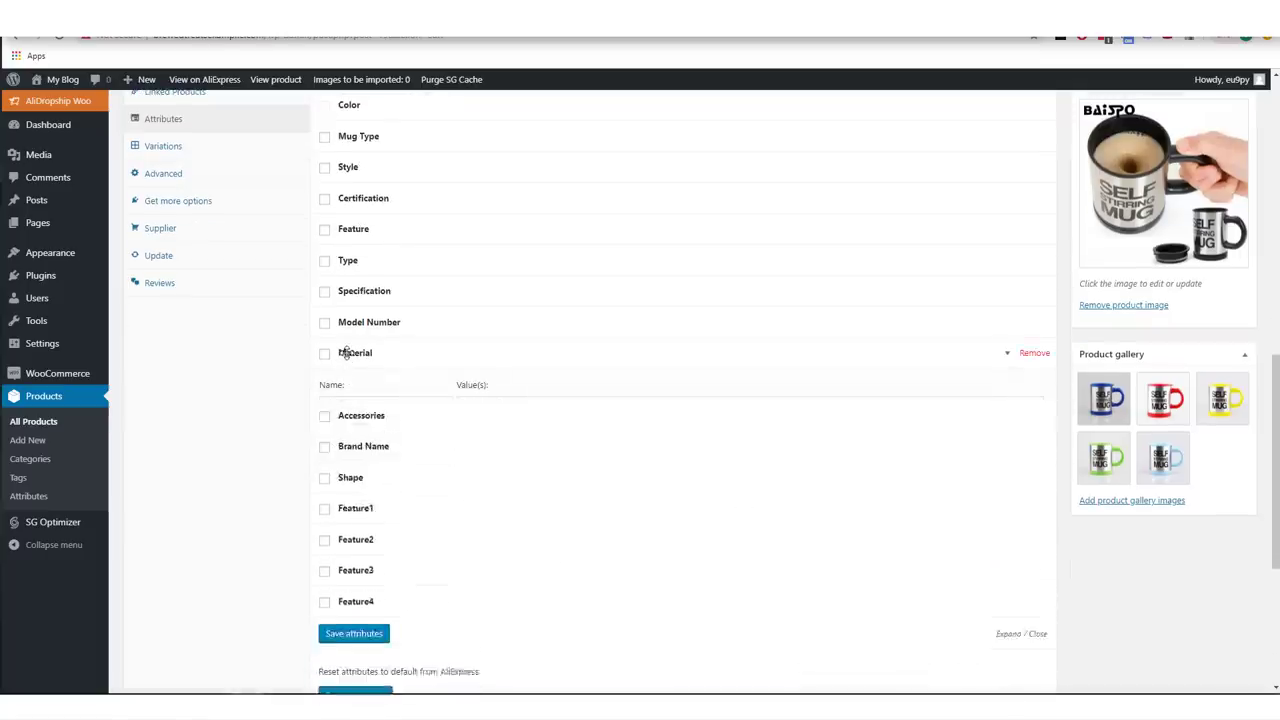
left_click(350, 382)
scroll(343, 390, "down", 1)
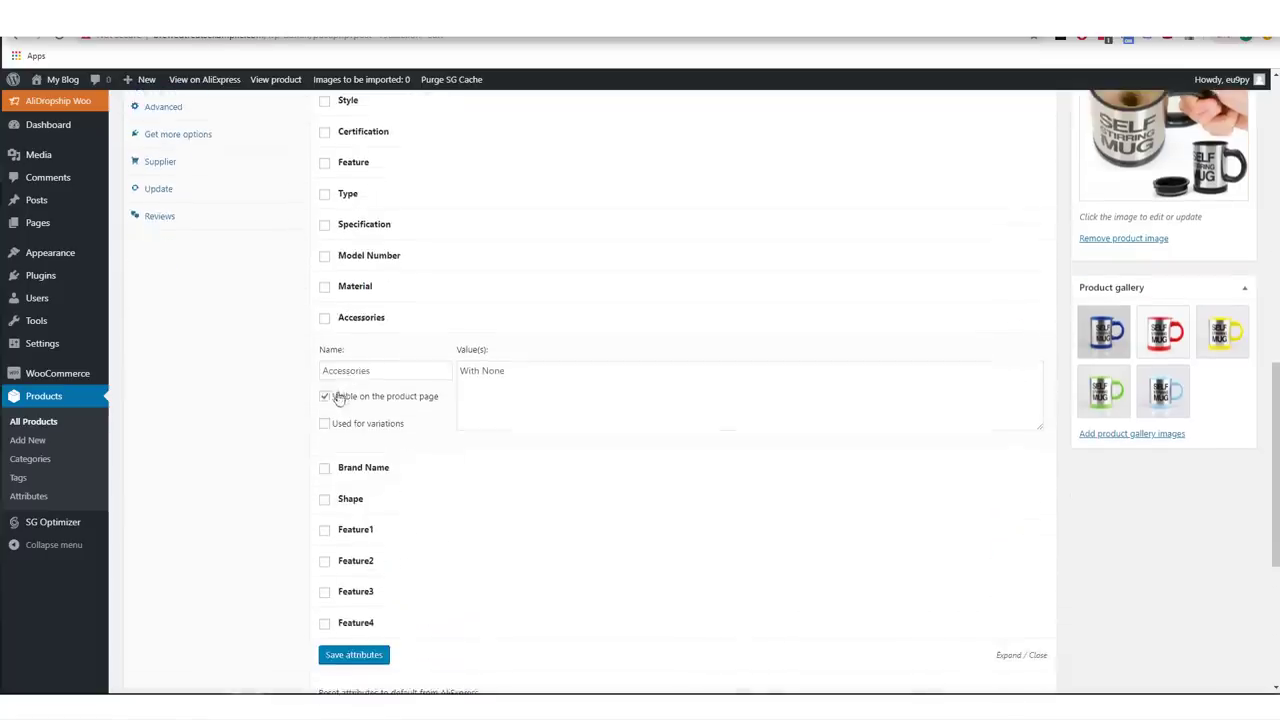
left_click(352, 320)
left_click(351, 347)
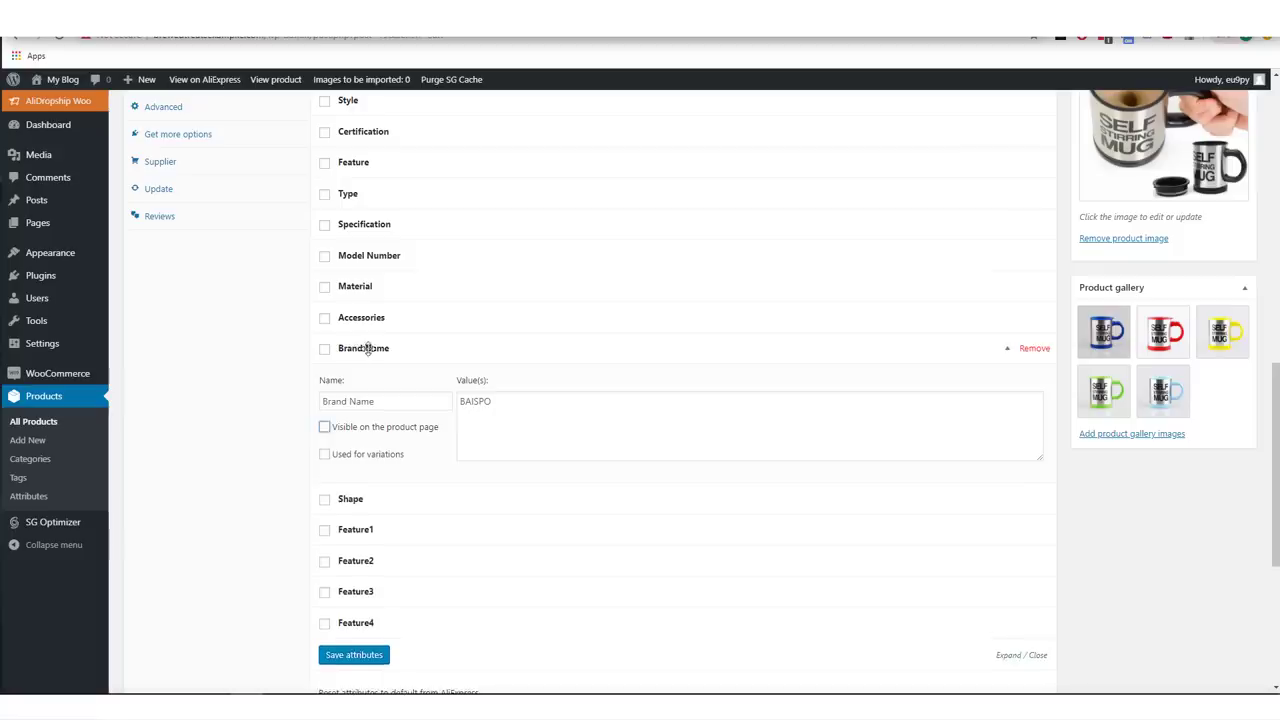
left_click(367, 352)
scroll(363, 351, "down", 1)
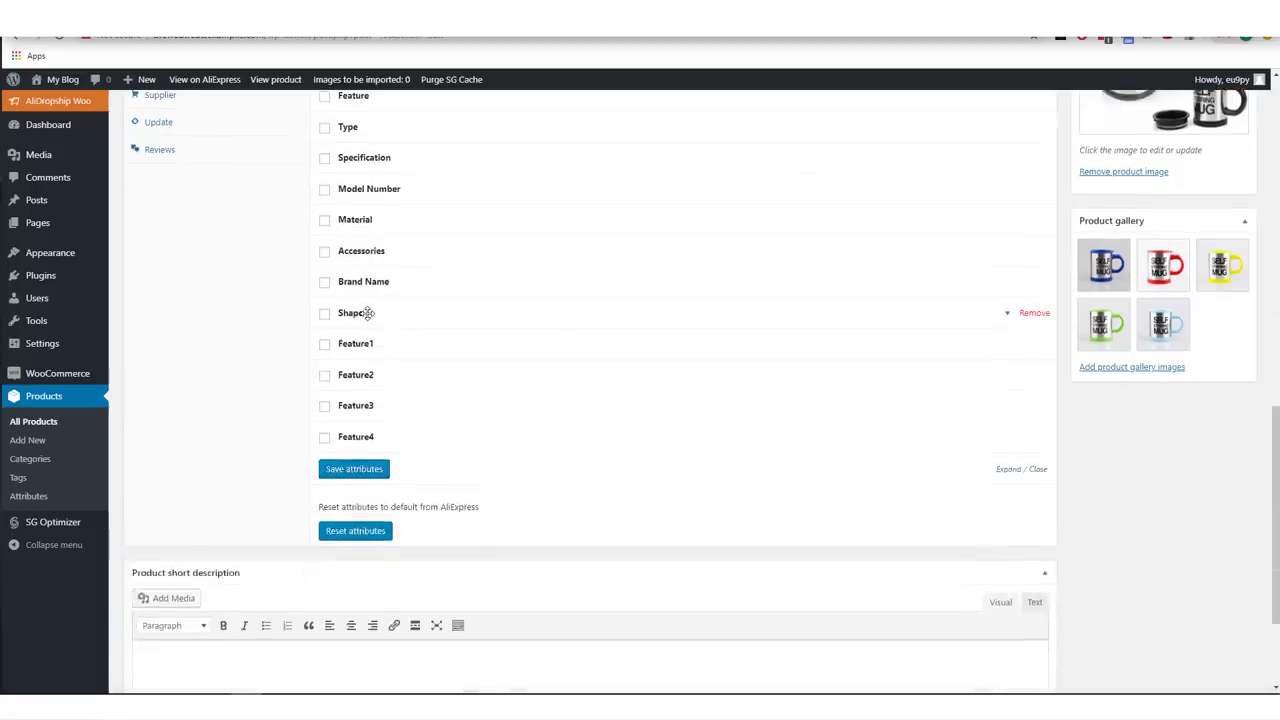
left_click(368, 313)
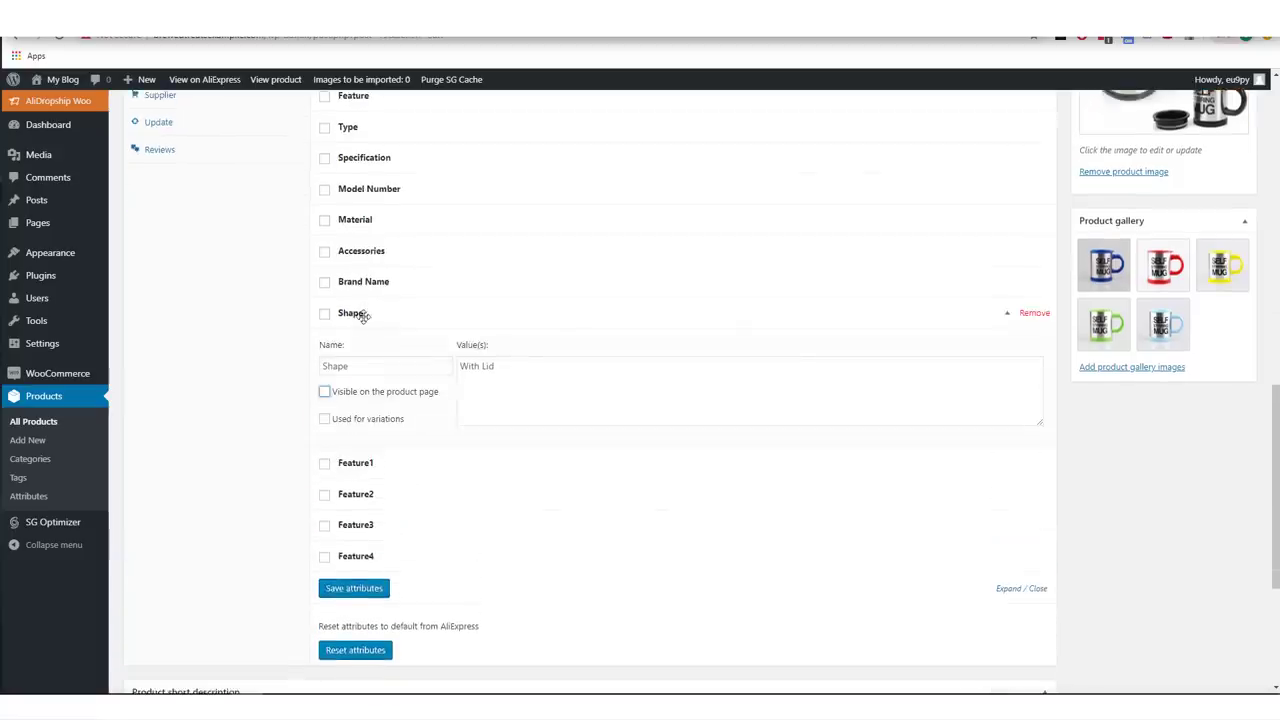
left_click(364, 318)
Step: Rename Feature1 to Features with the value Electric Mixing
left_click(367, 343)
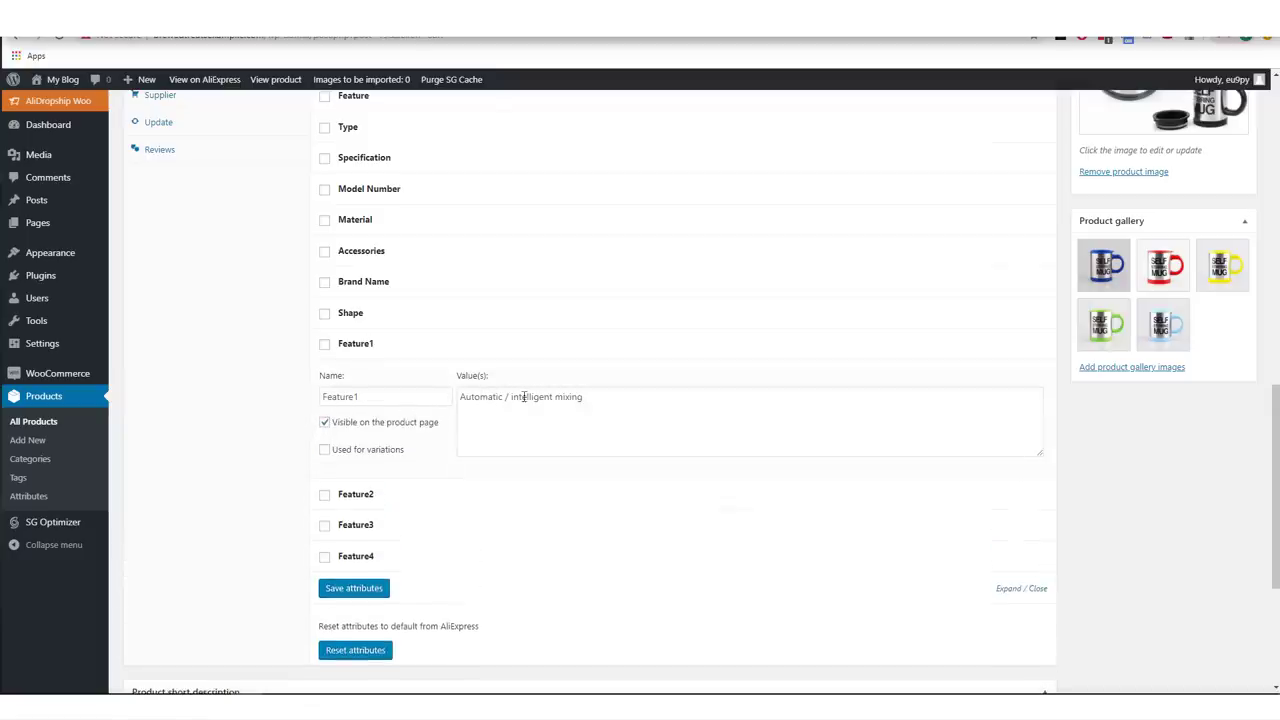
left_click_drag(606, 398, 460, 400)
type("E")
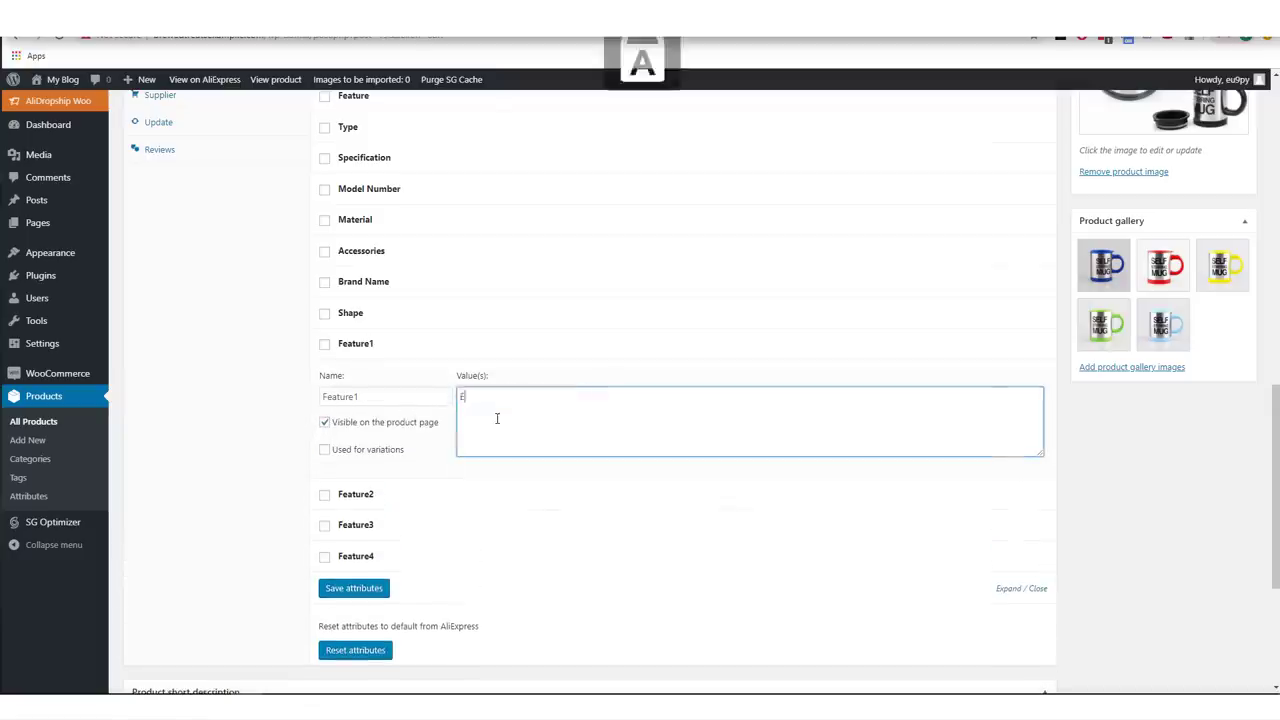
type("lectric")
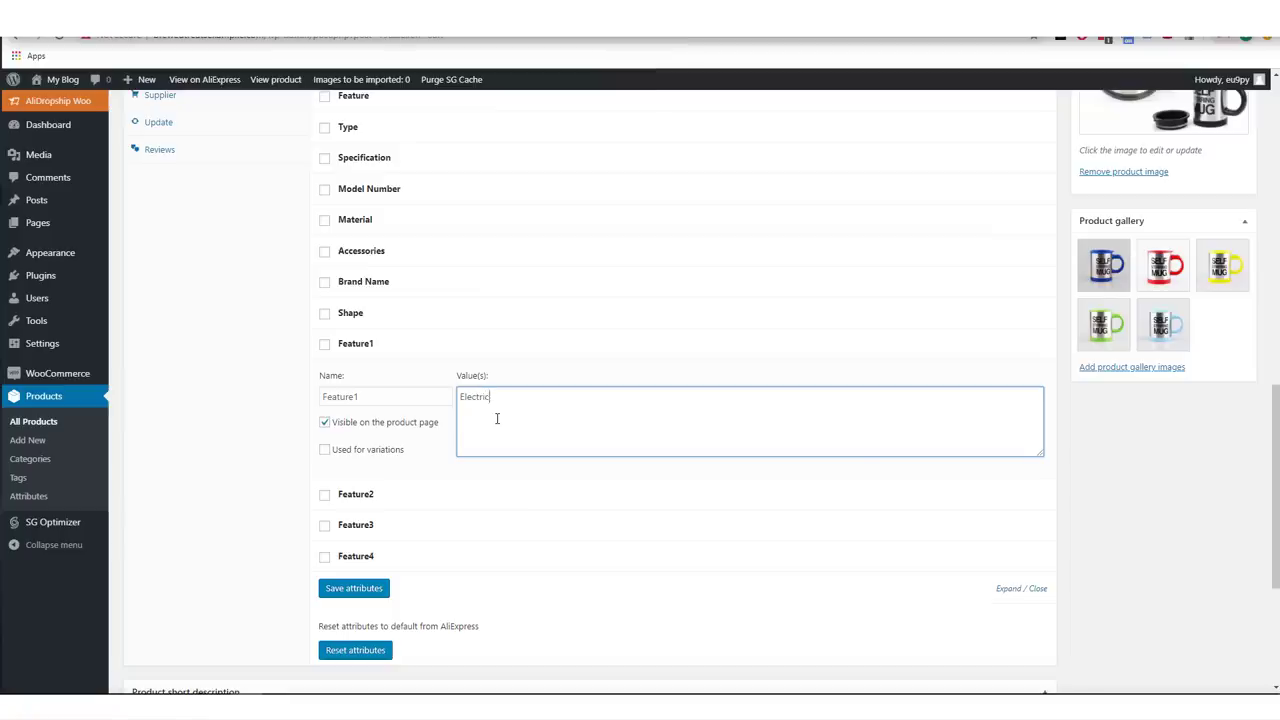
type(" Mixing")
left_click_drag(399, 397, 315, 399)
type("Fe")
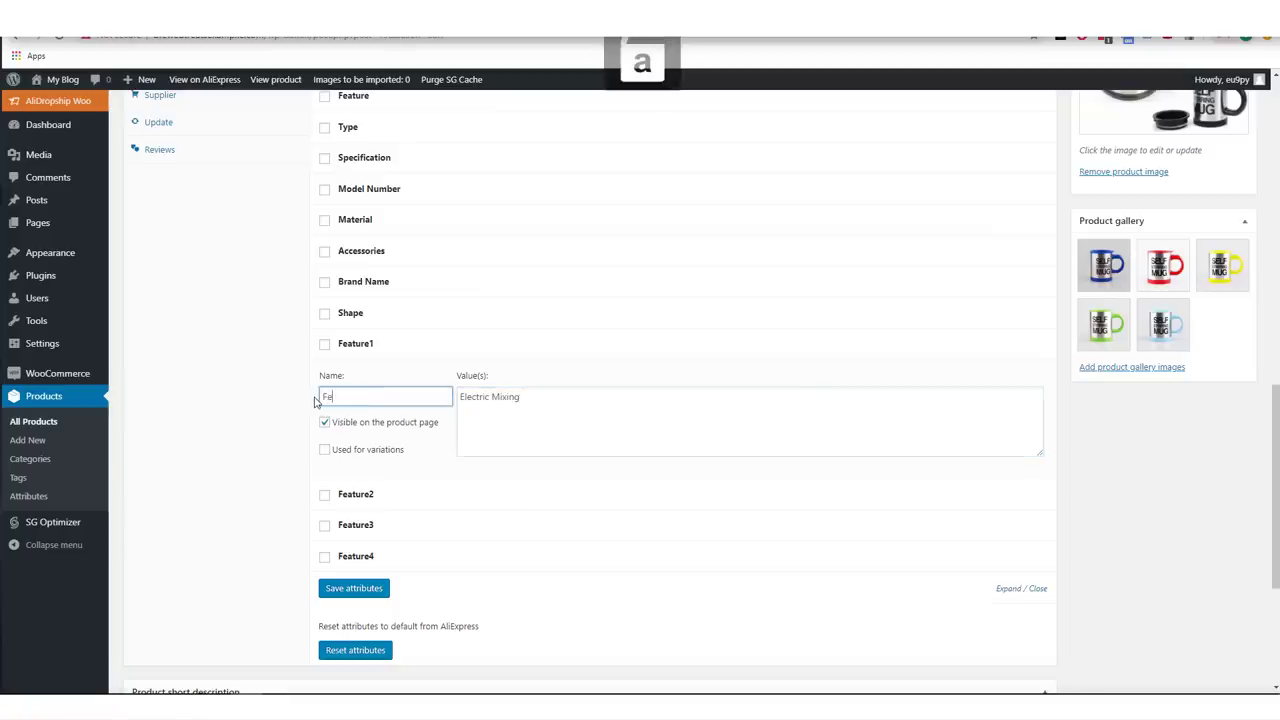
type("atures")
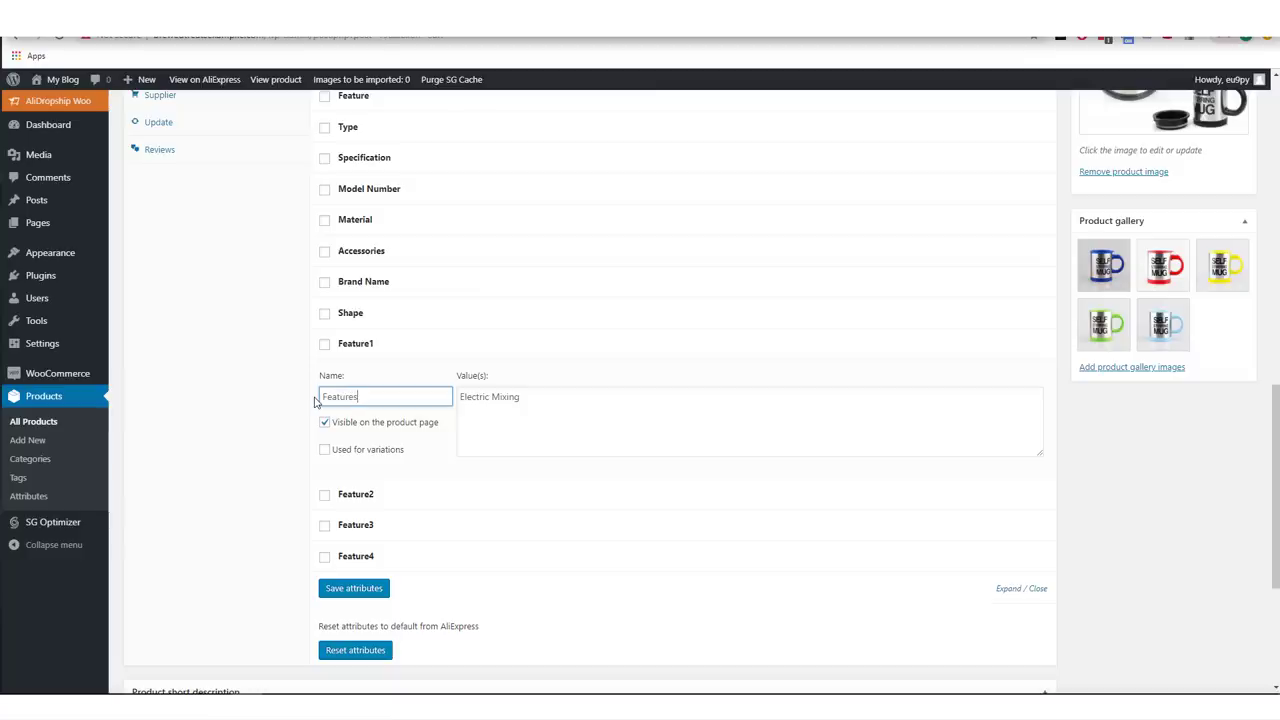
left_click(315, 400)
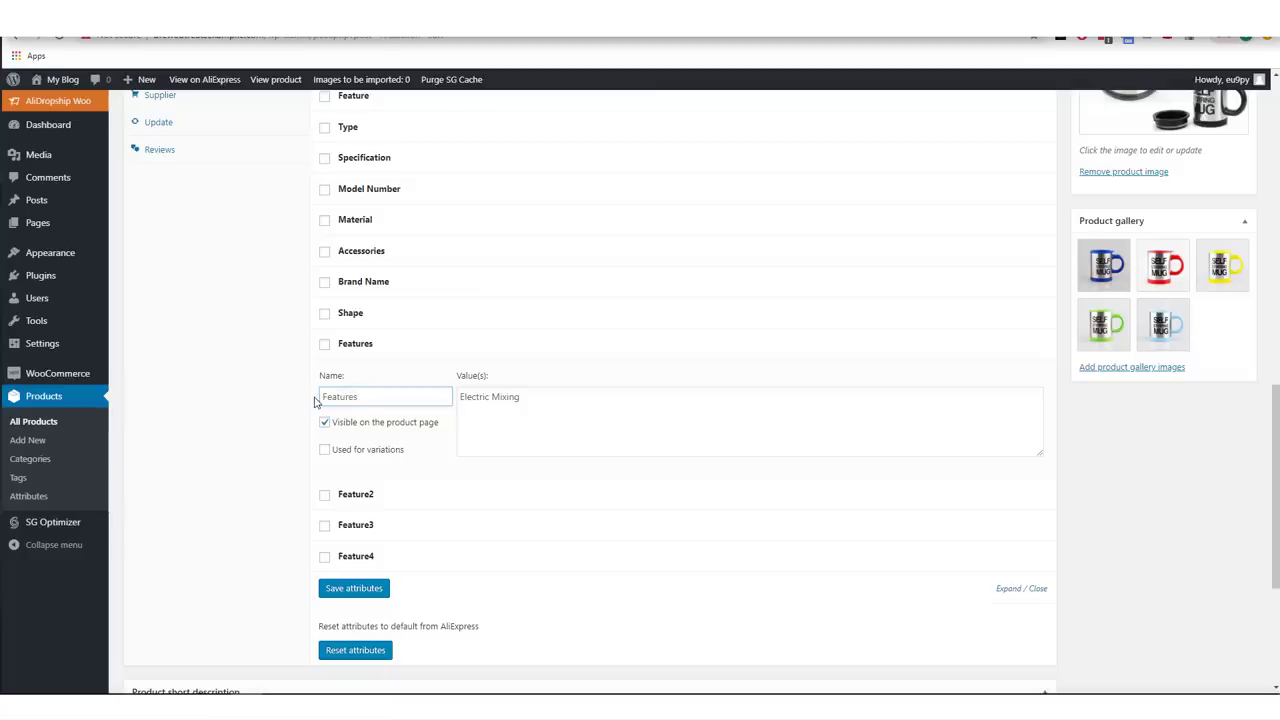
left_click(389, 346)
Step: Rename Feature3 to Mug Capacity with the value 400ml
left_click(368, 374)
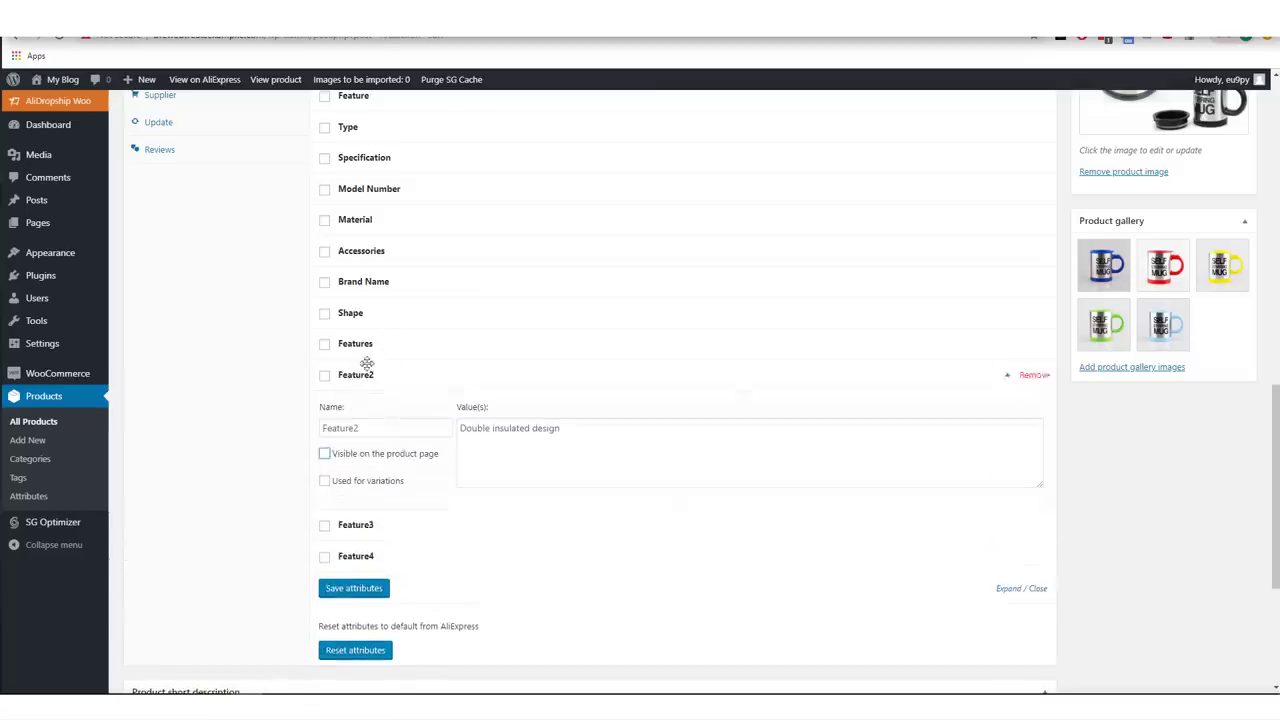
left_click(362, 374)
left_click(362, 406)
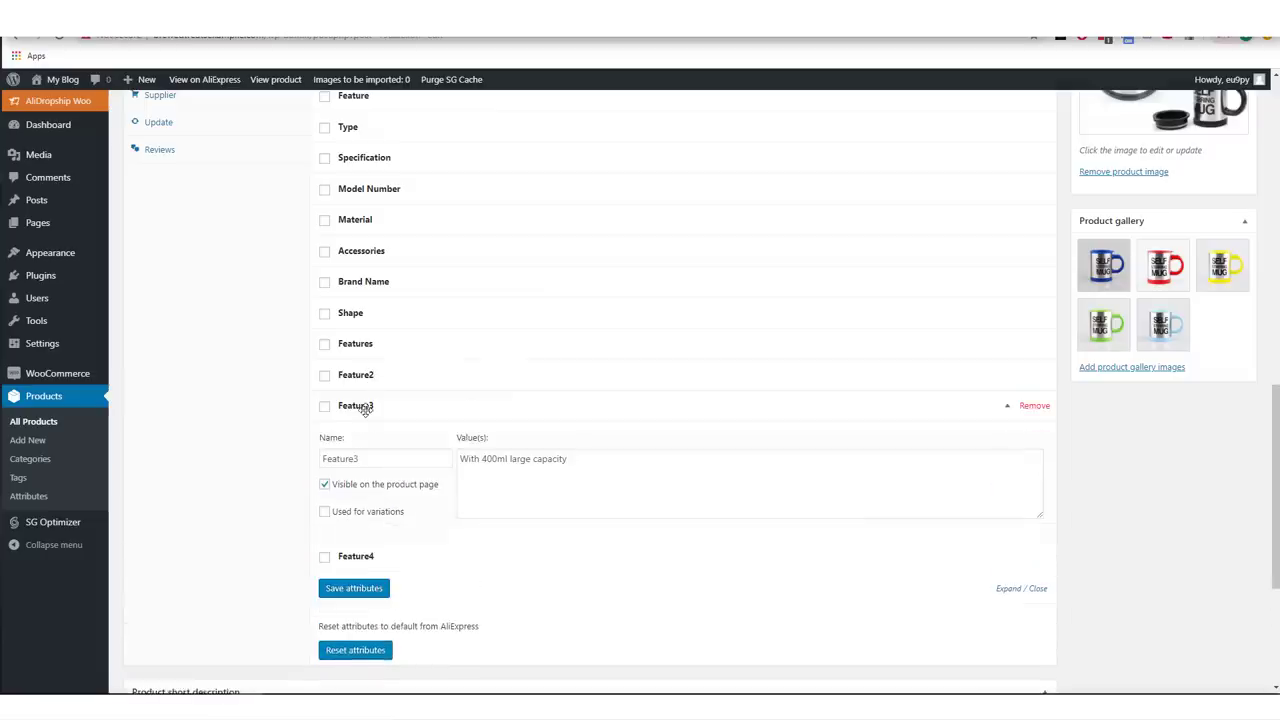
left_click_drag(383, 458, 300, 468)
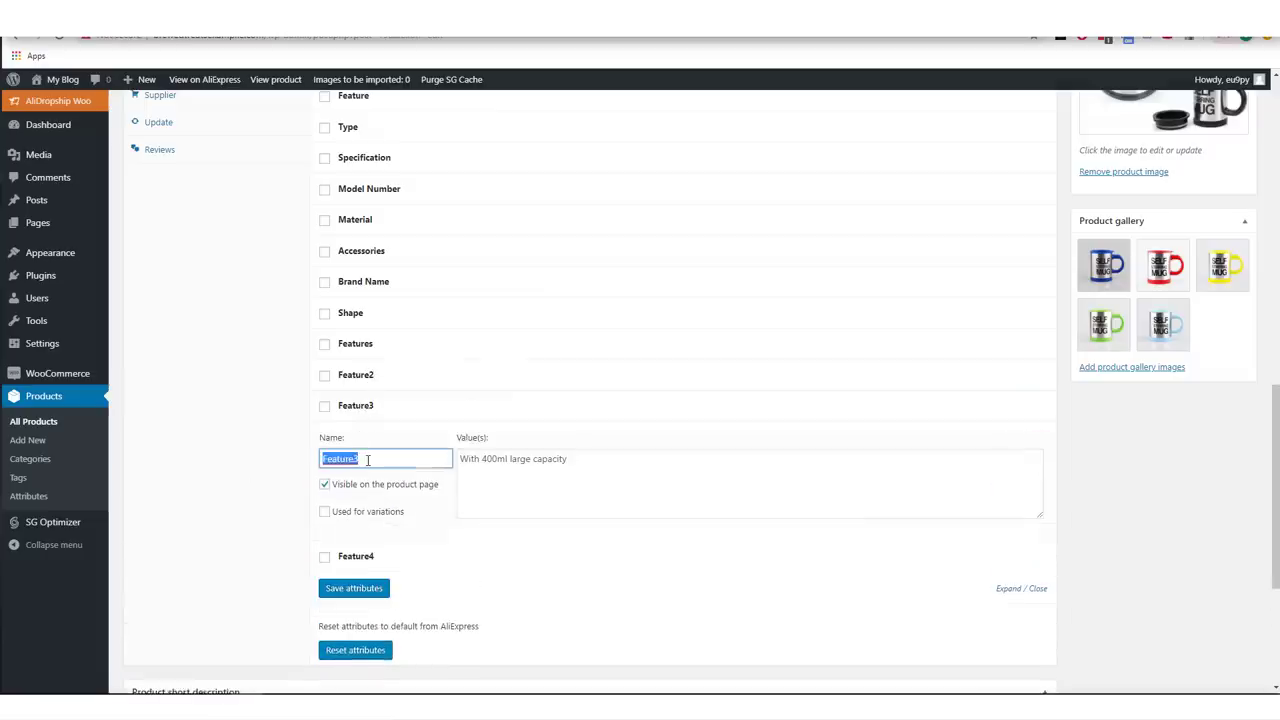
type("Mug ")
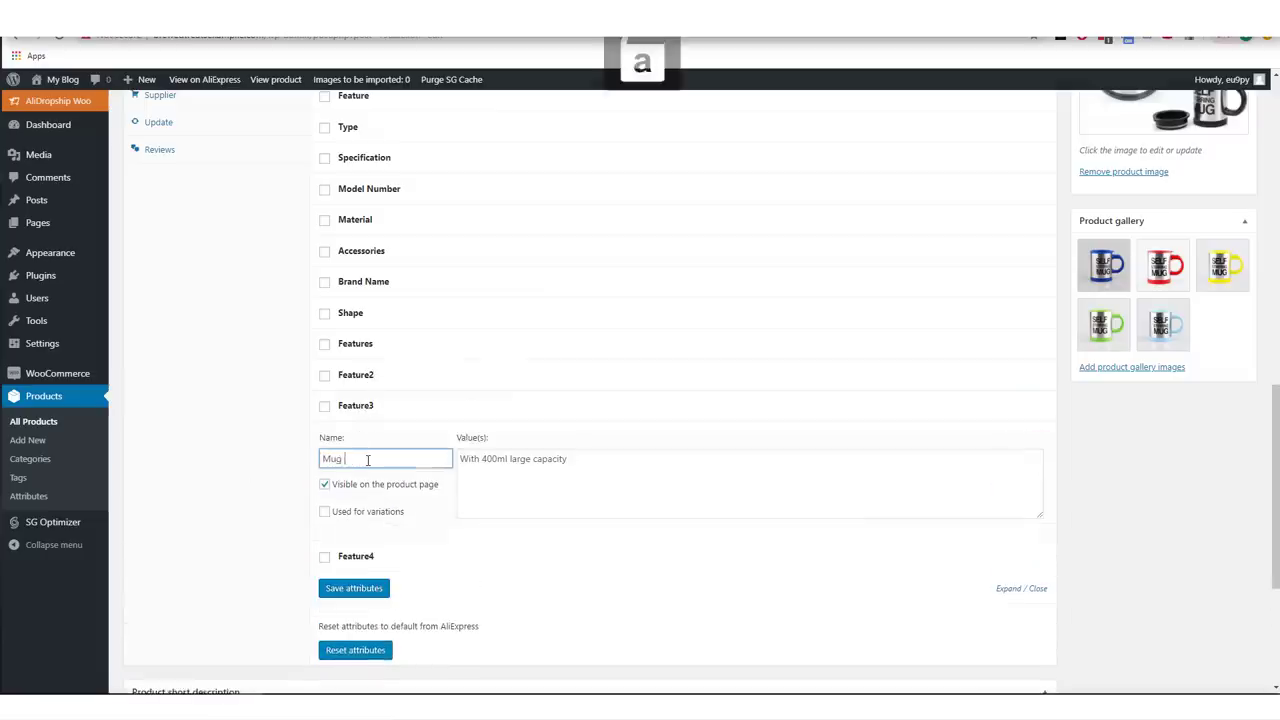
type("Capacity")
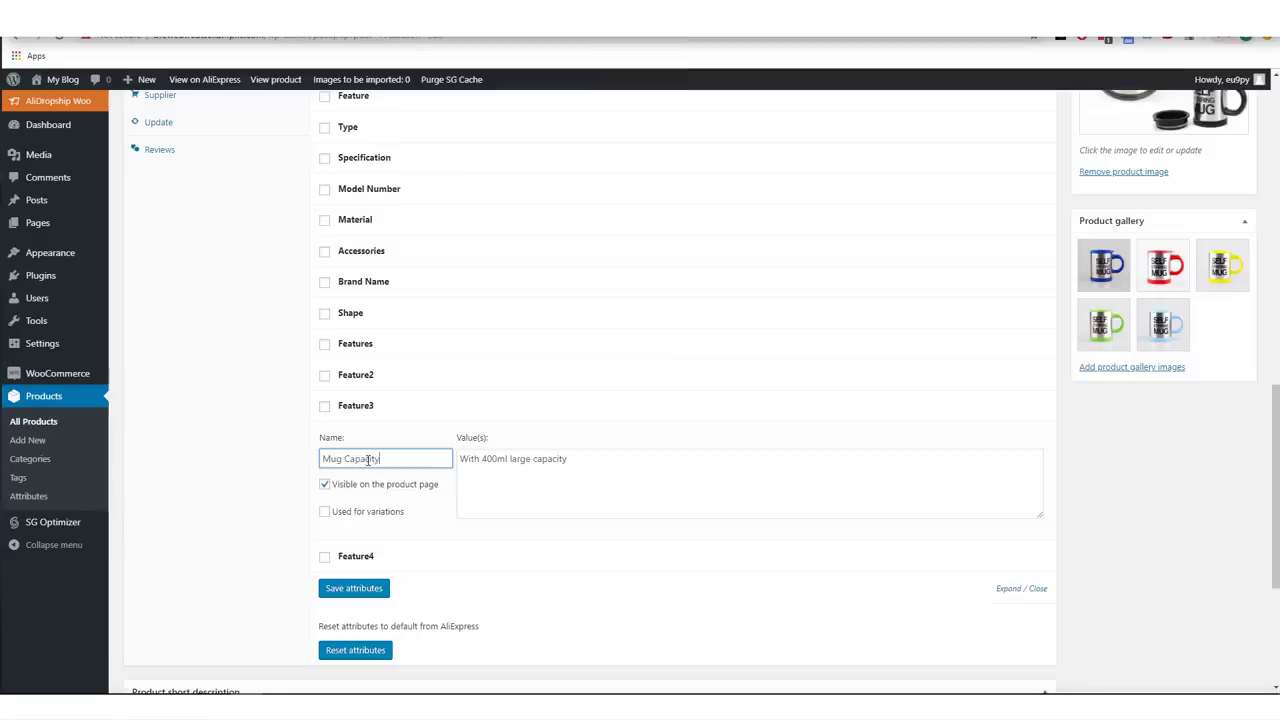
left_click_drag(575, 463, 455, 462)
type("4")
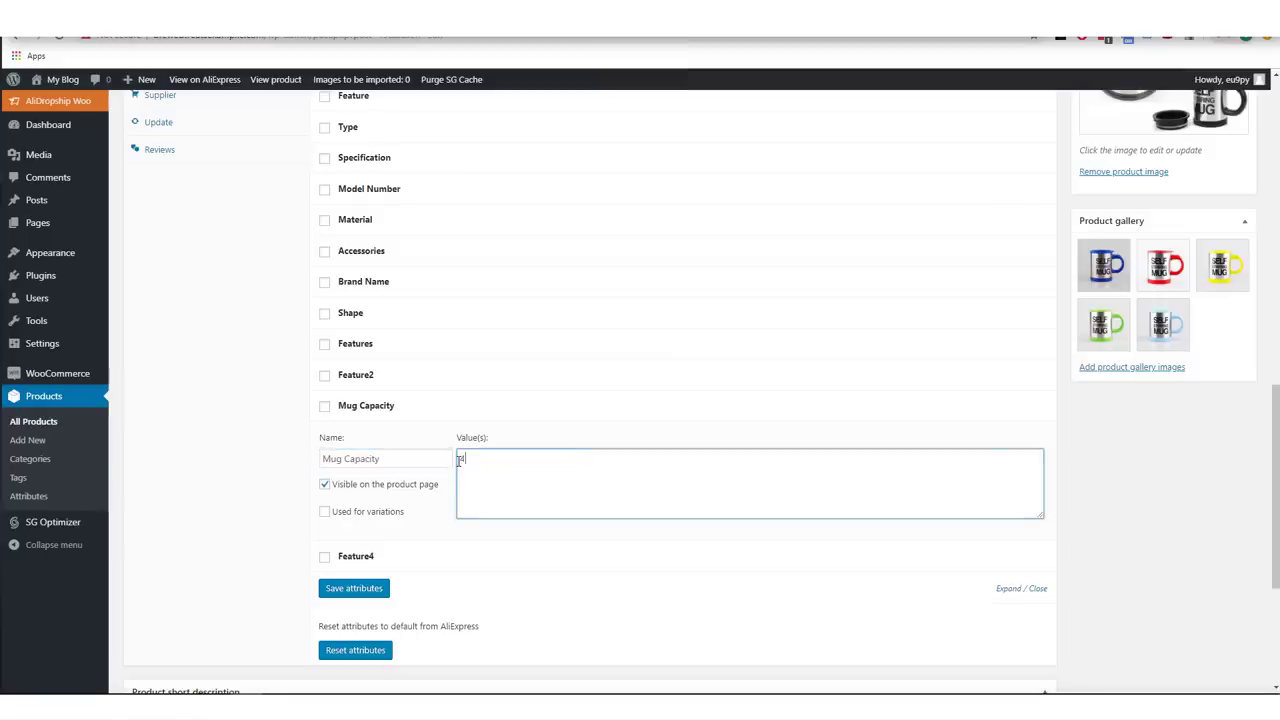
type("00Mlml")
left_click(380, 405)
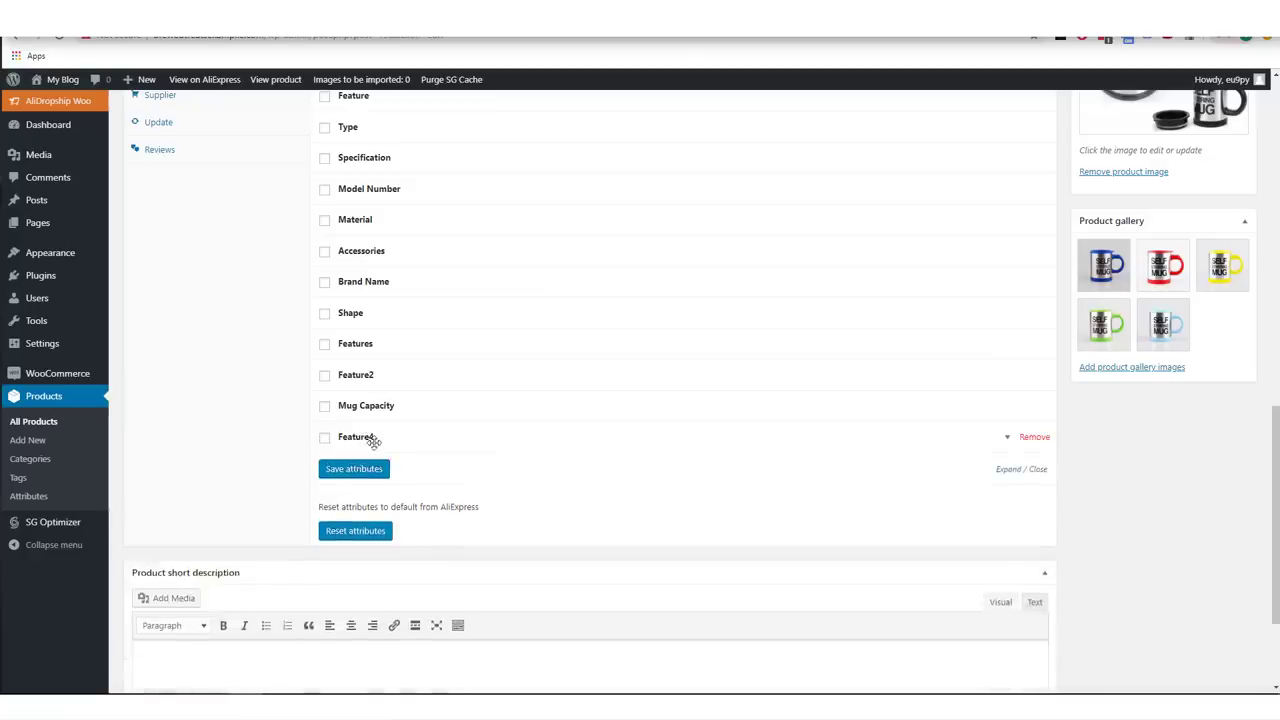
Step: Check Feature4, then save the product attributes
left_click(372, 441)
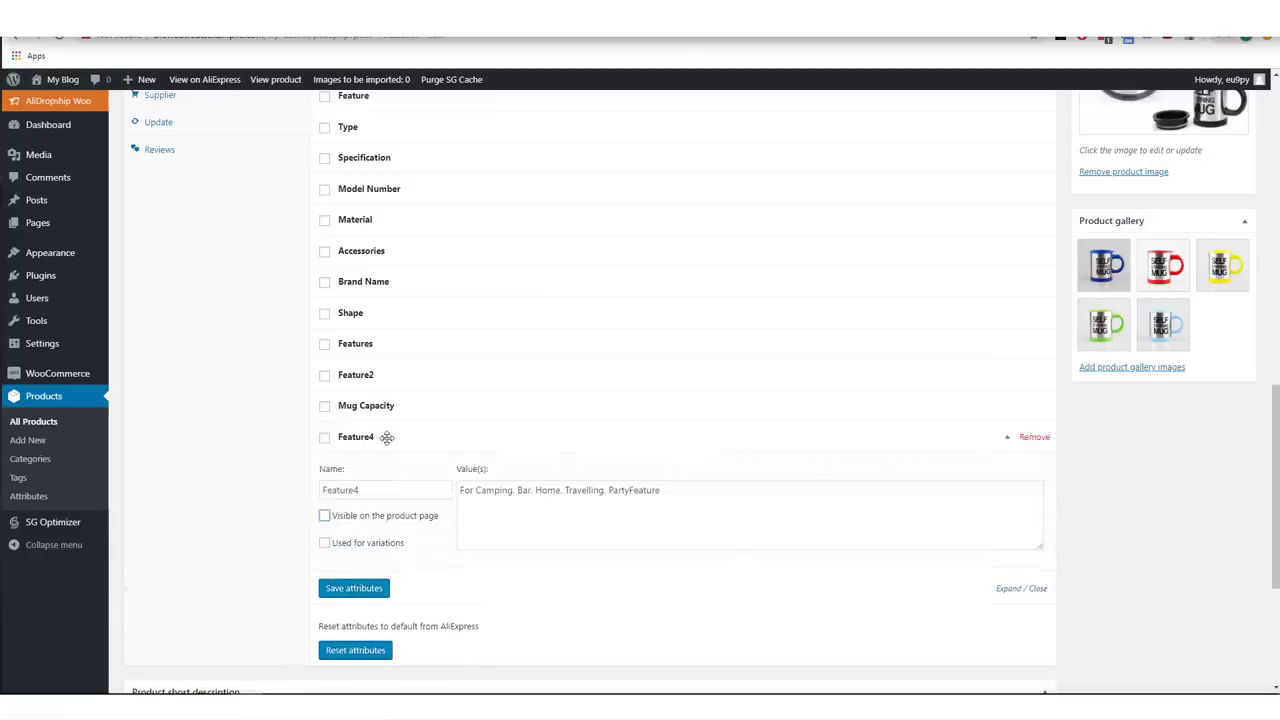
left_click(385, 437)
left_click(331, 471)
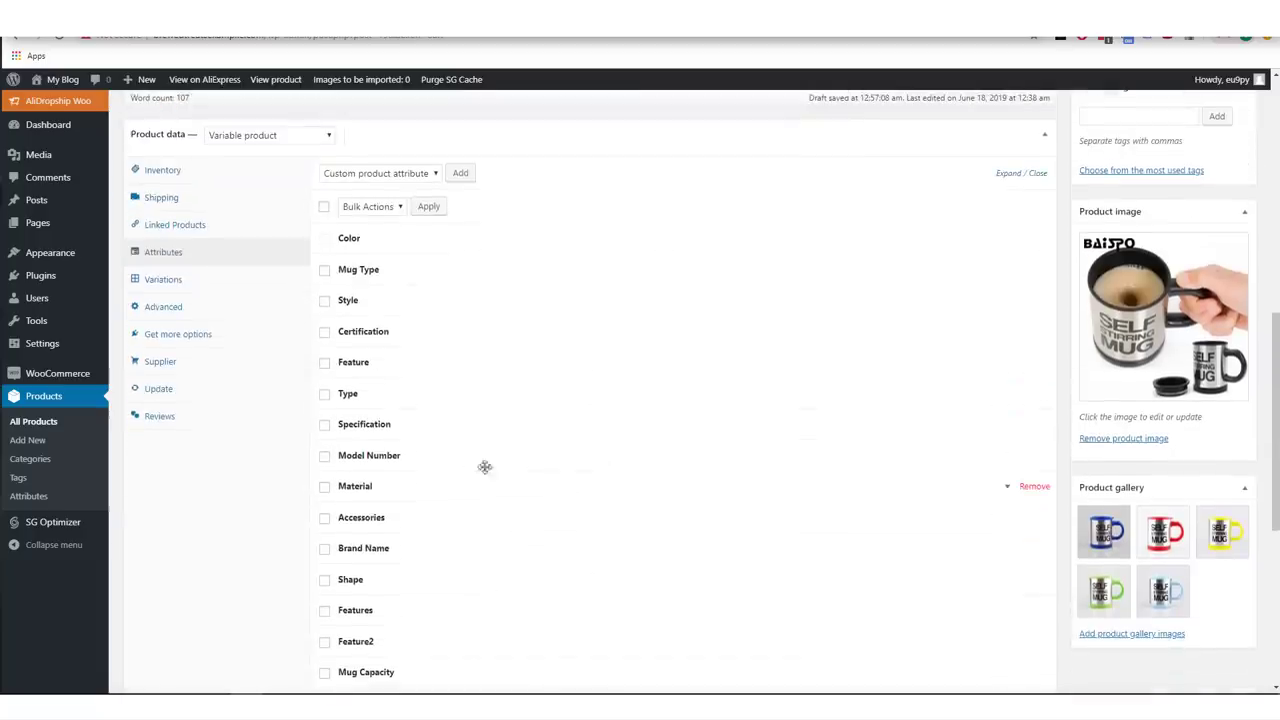
Step: Delete the Purple, Orange, Clear and Brown variations
left_click(158, 280)
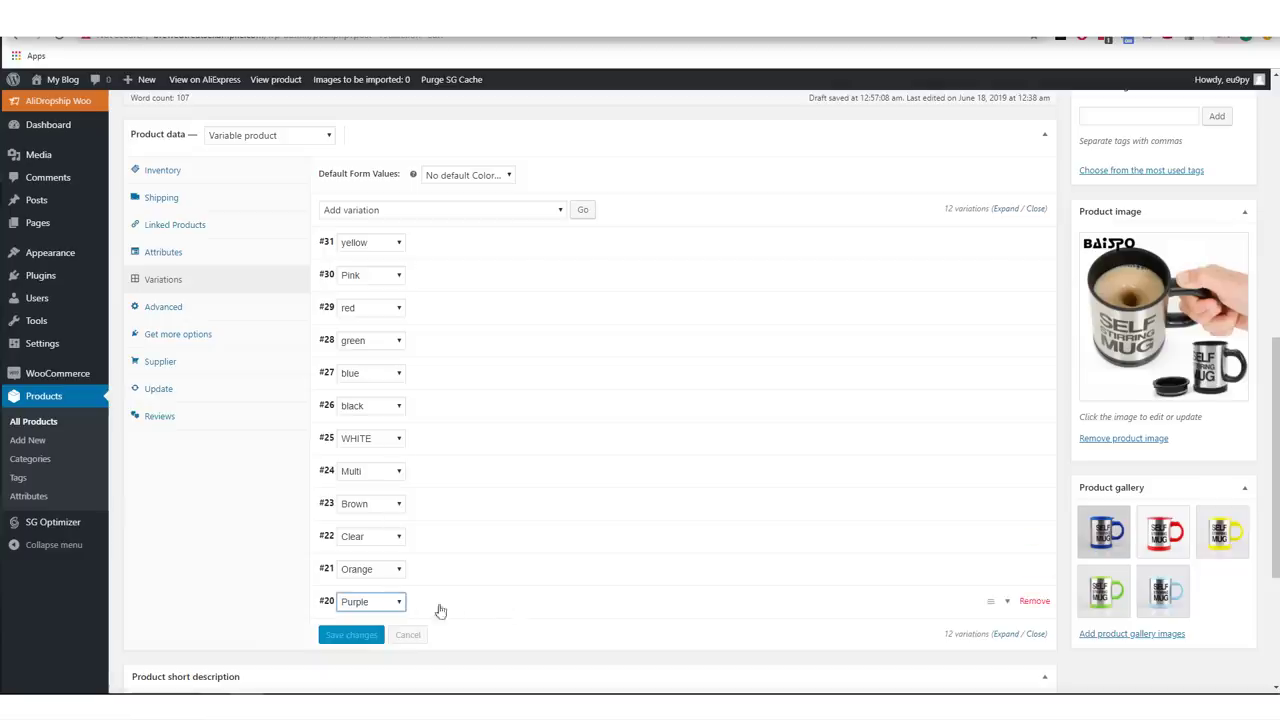
left_click(1034, 601)
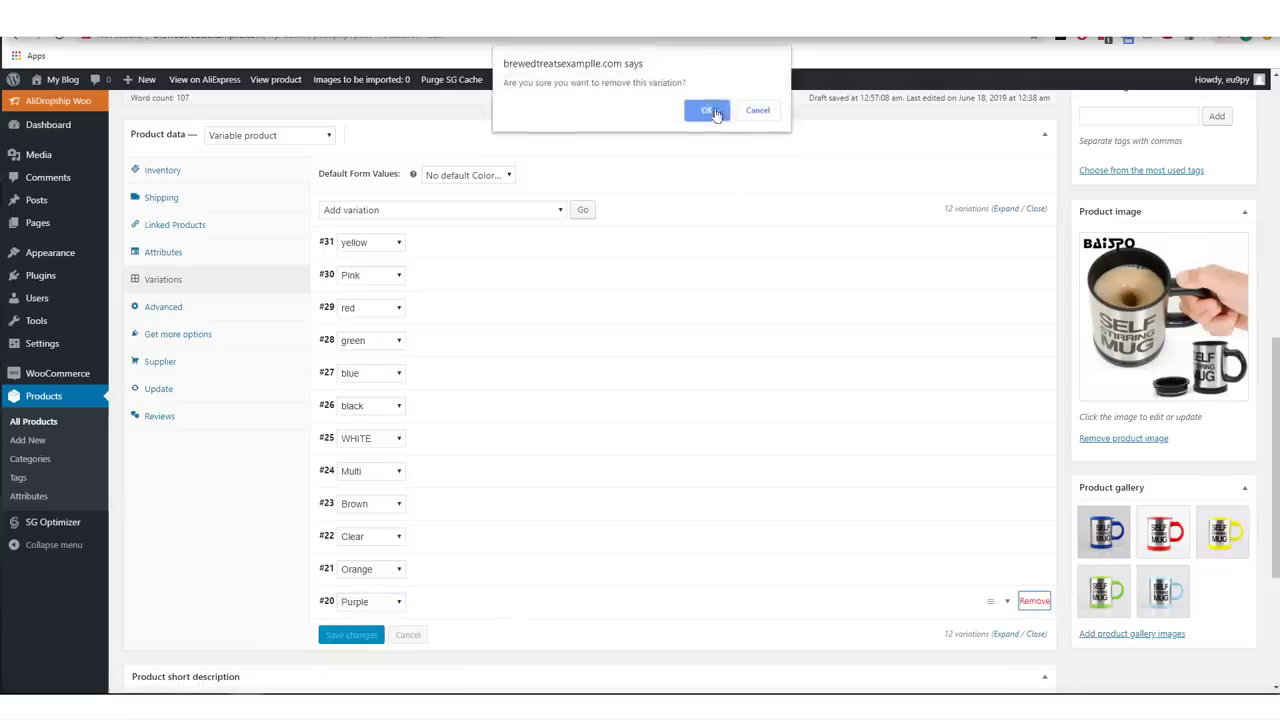
left_click(709, 111)
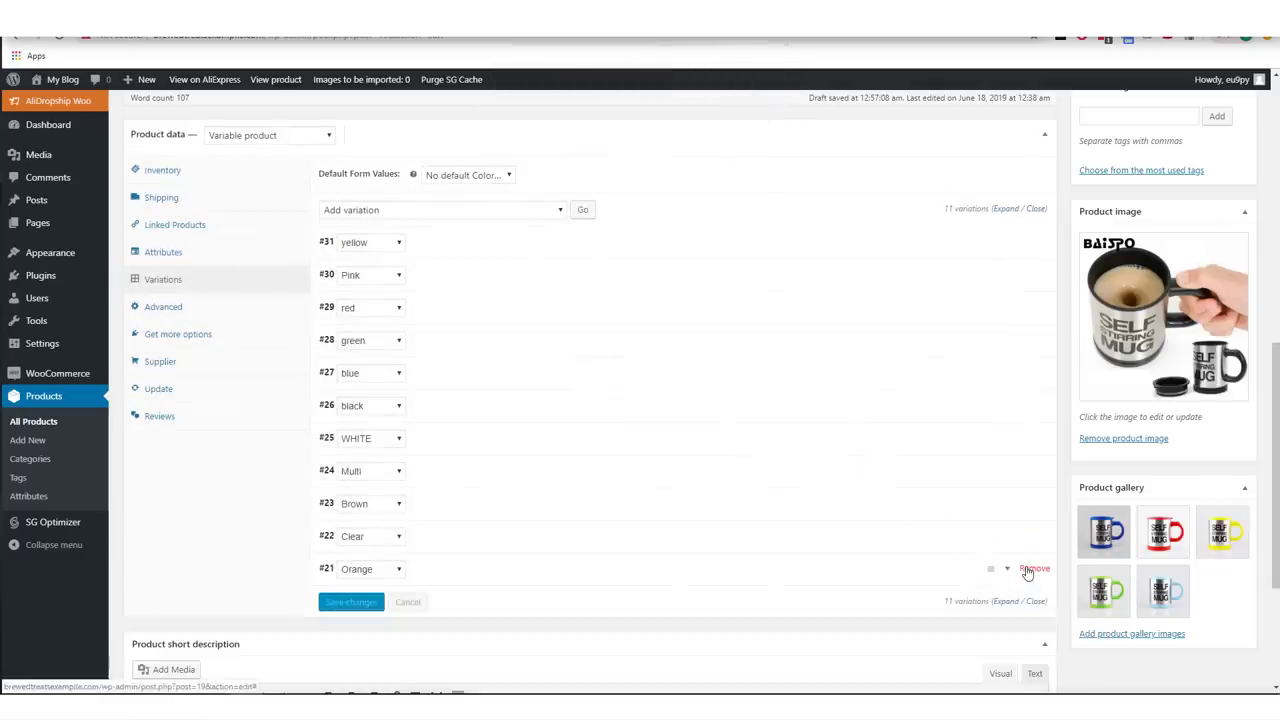
left_click(1030, 570)
left_click(707, 110)
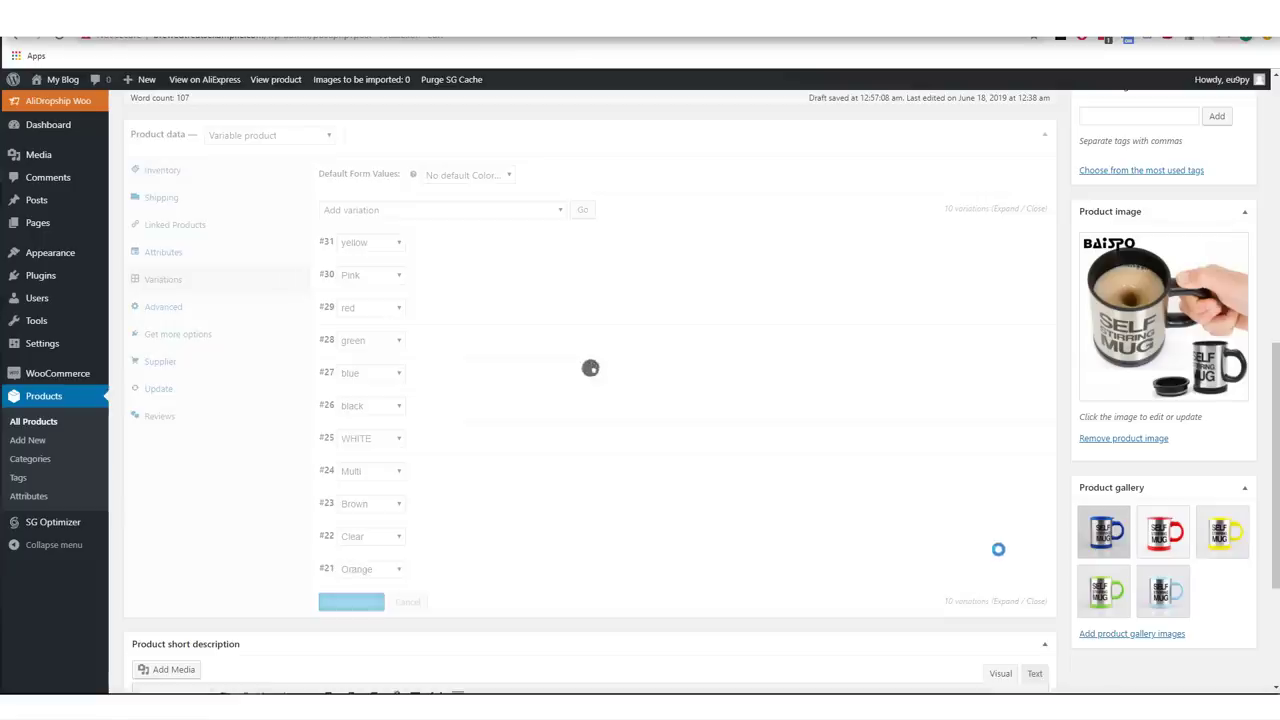
left_click(1031, 536)
left_click(707, 103)
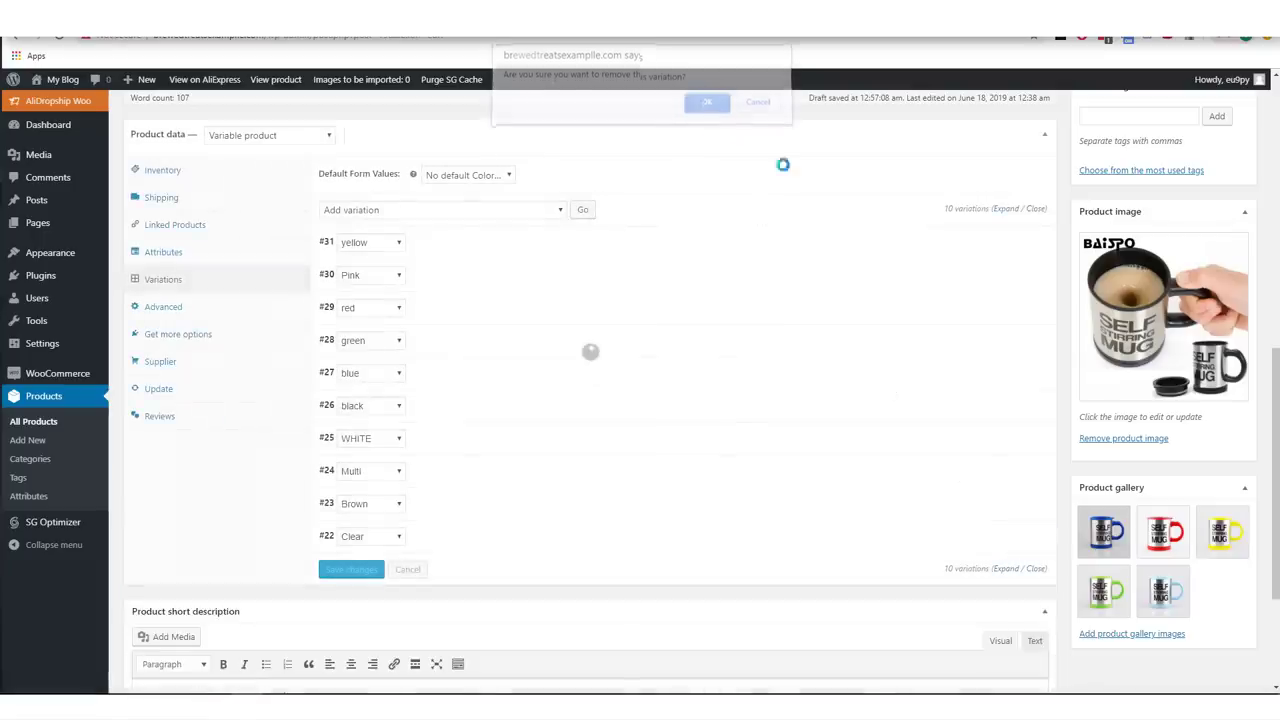
left_click(1033, 503)
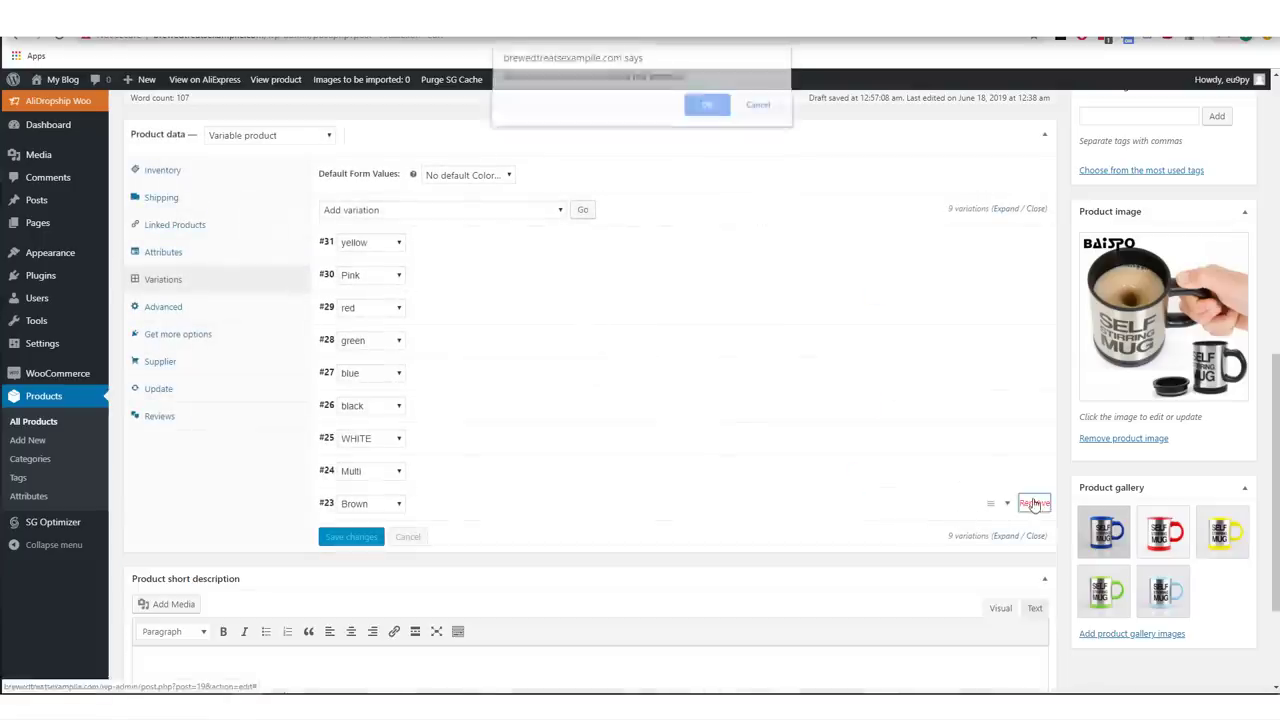
left_click(707, 105)
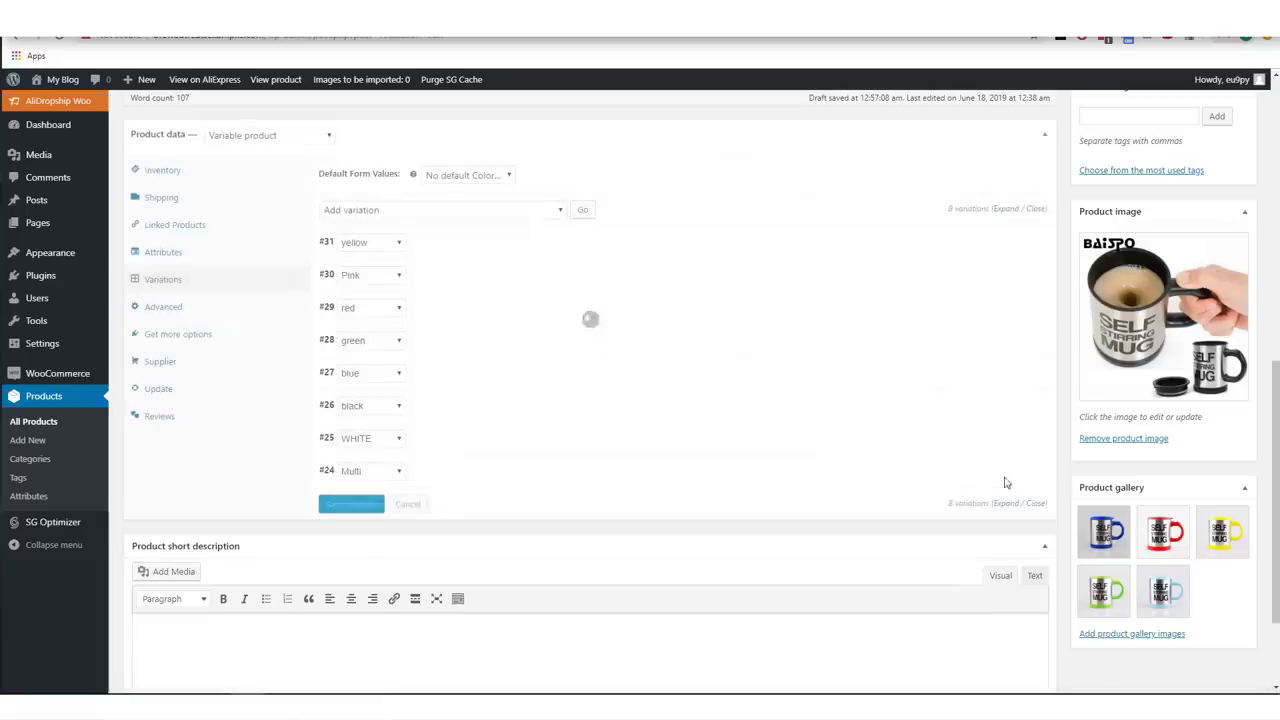
Step: Delete the Multi, WHITE, Pink and yellow variations, leaving red, green, blue and black
left_click(1031, 470)
left_click(707, 105)
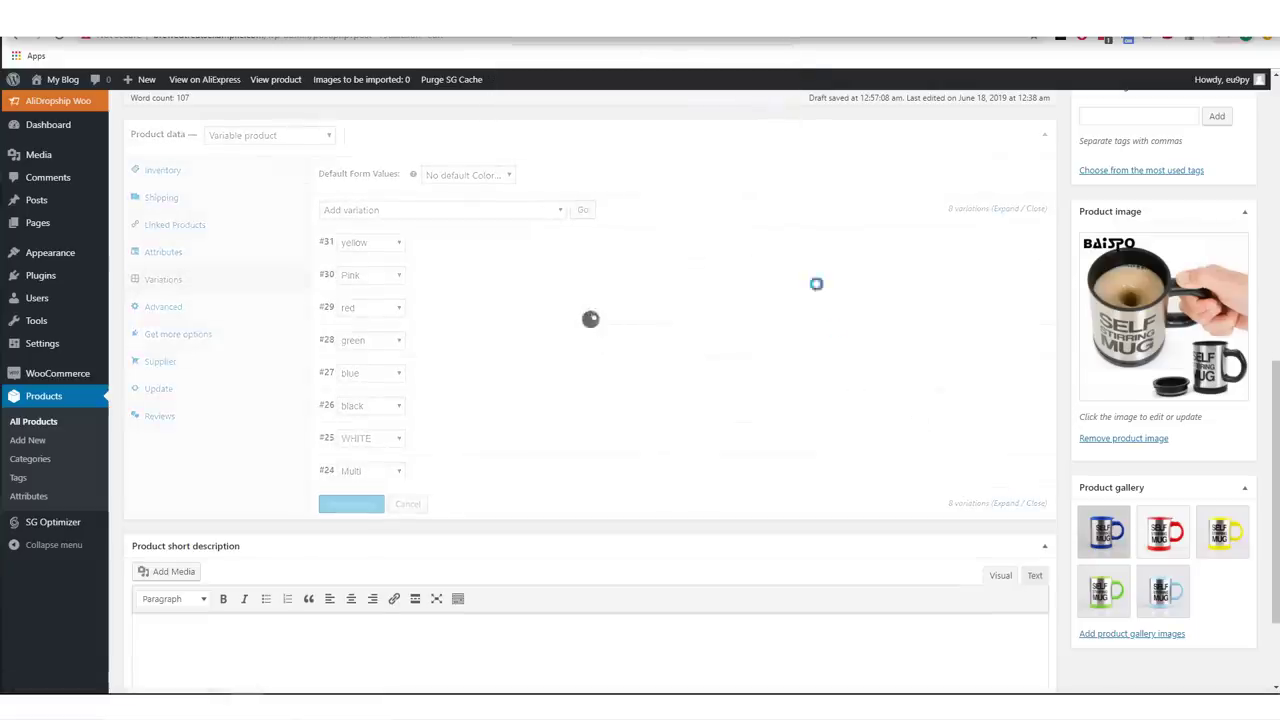
left_click(1034, 438)
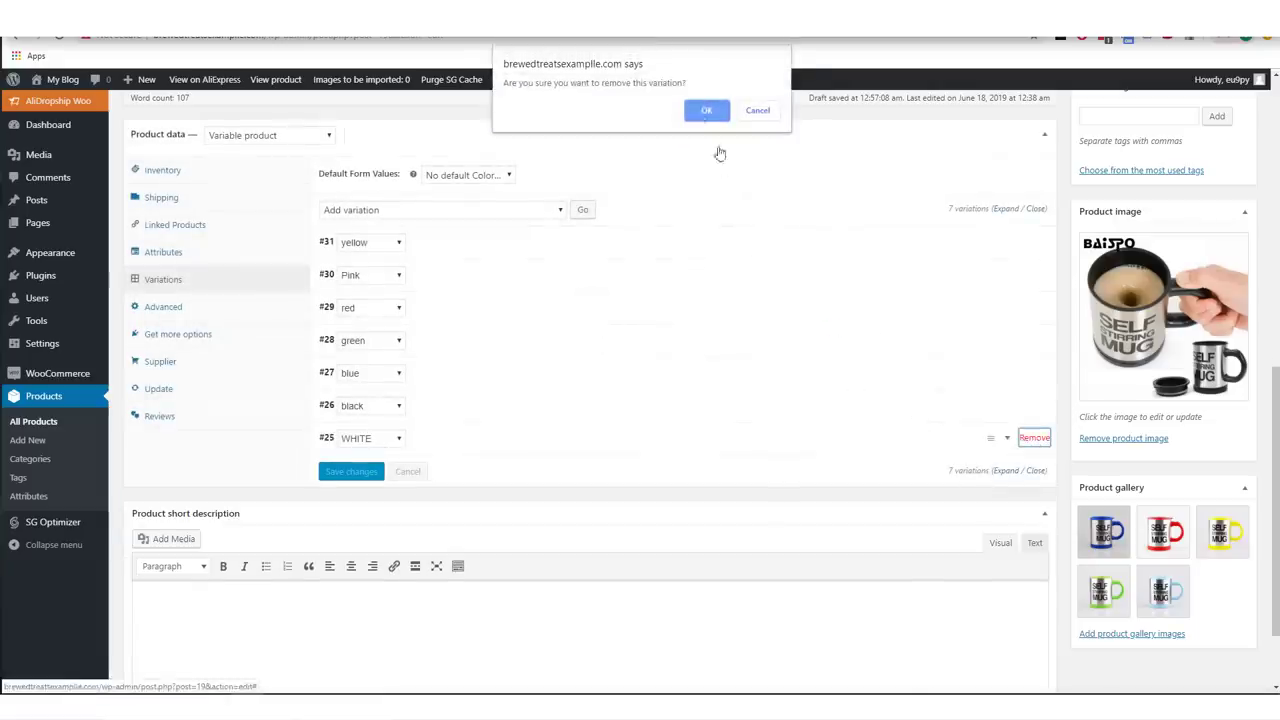
left_click(707, 110)
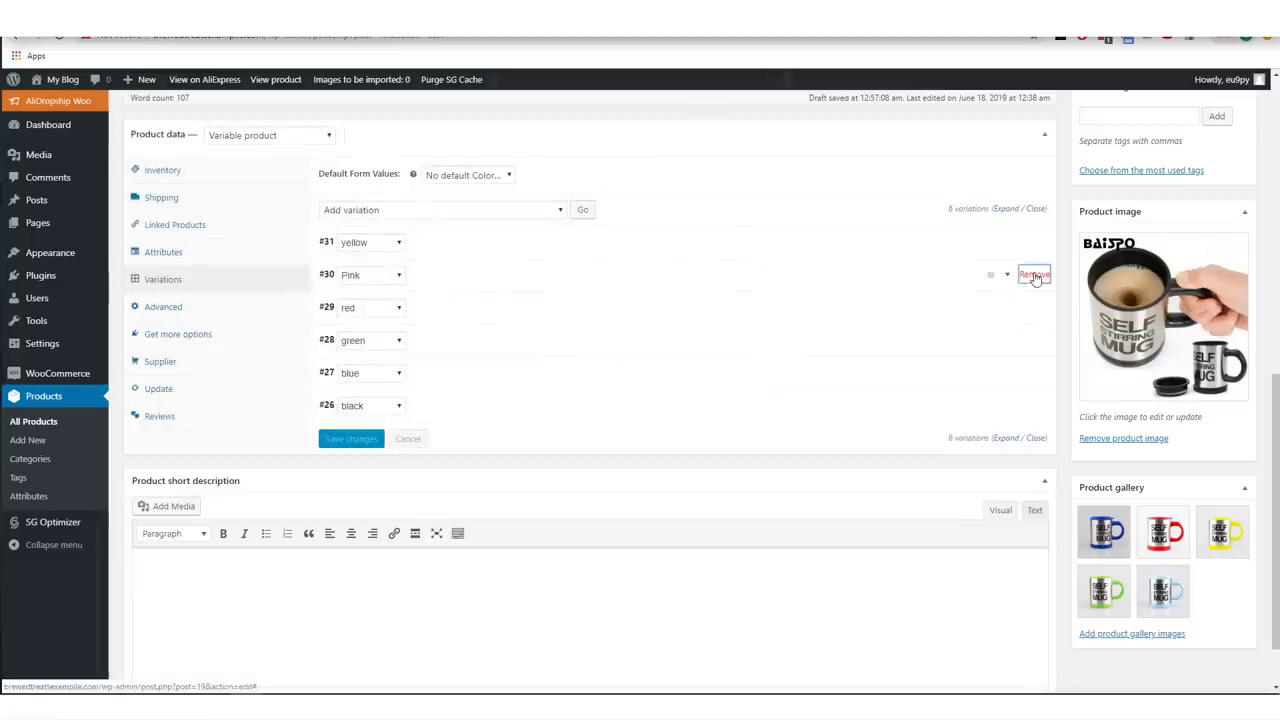
left_click(1034, 274)
left_click(707, 110)
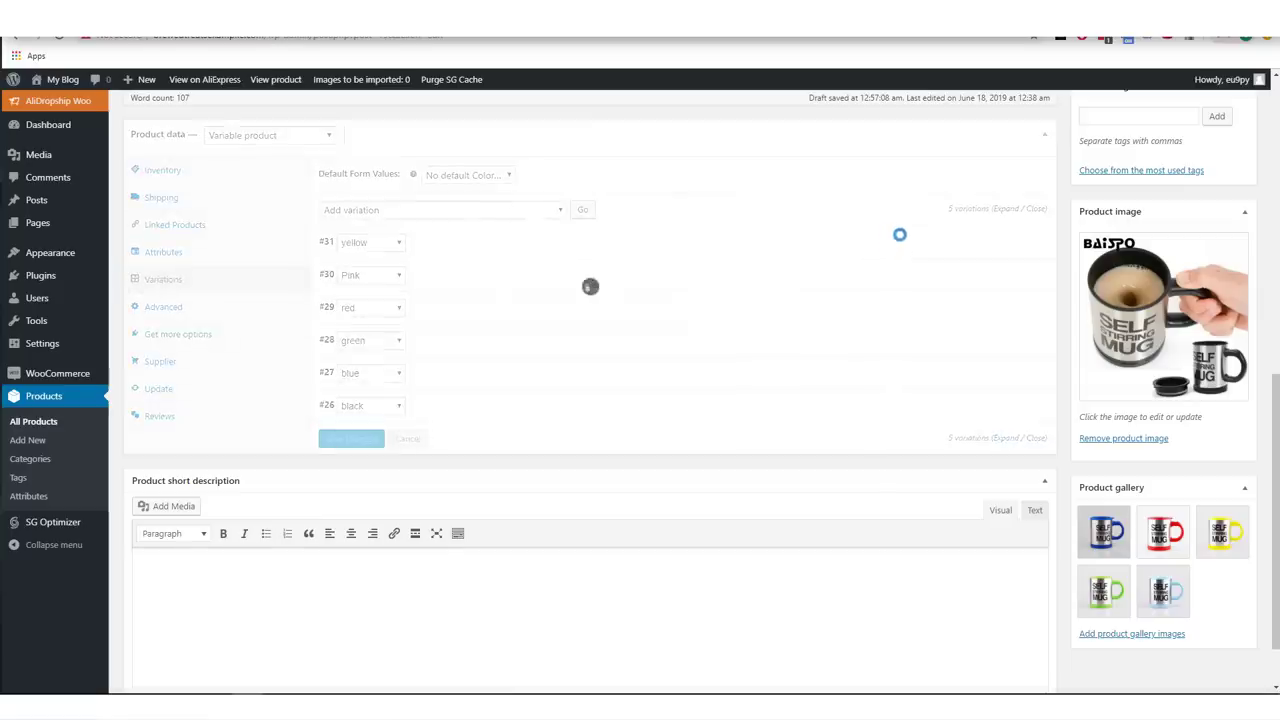
left_click(1033, 243)
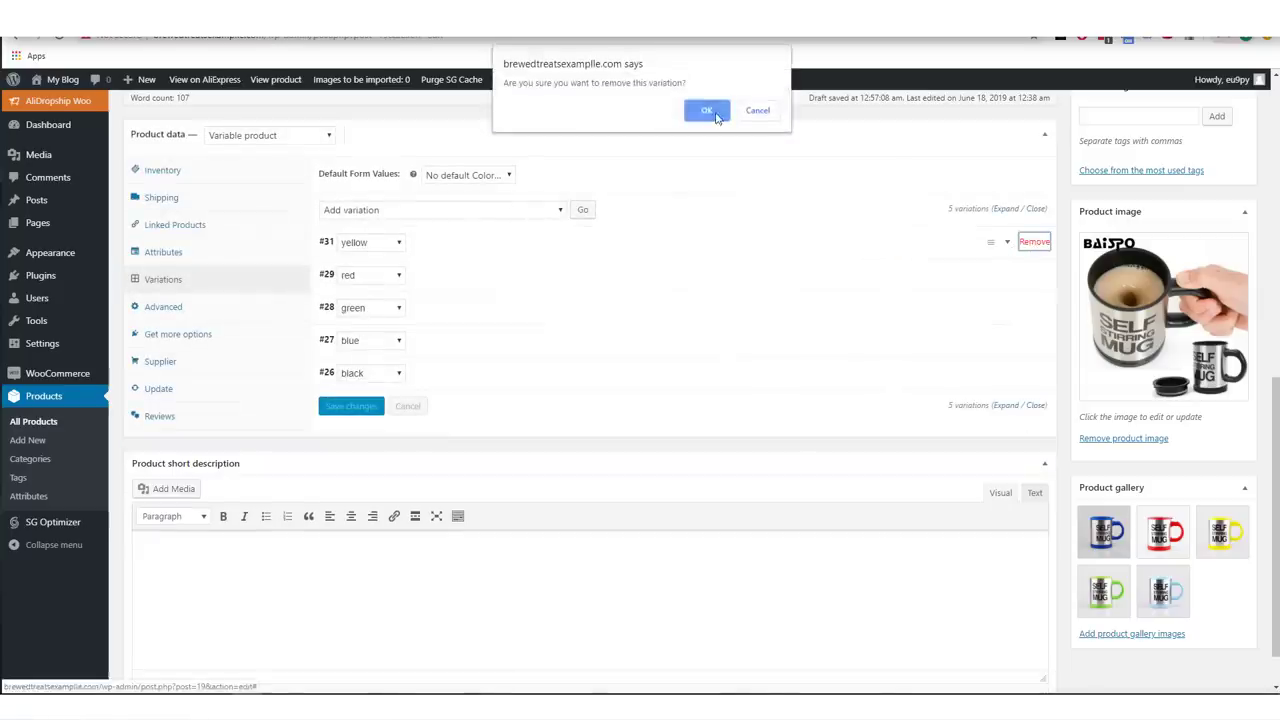
left_click(710, 110)
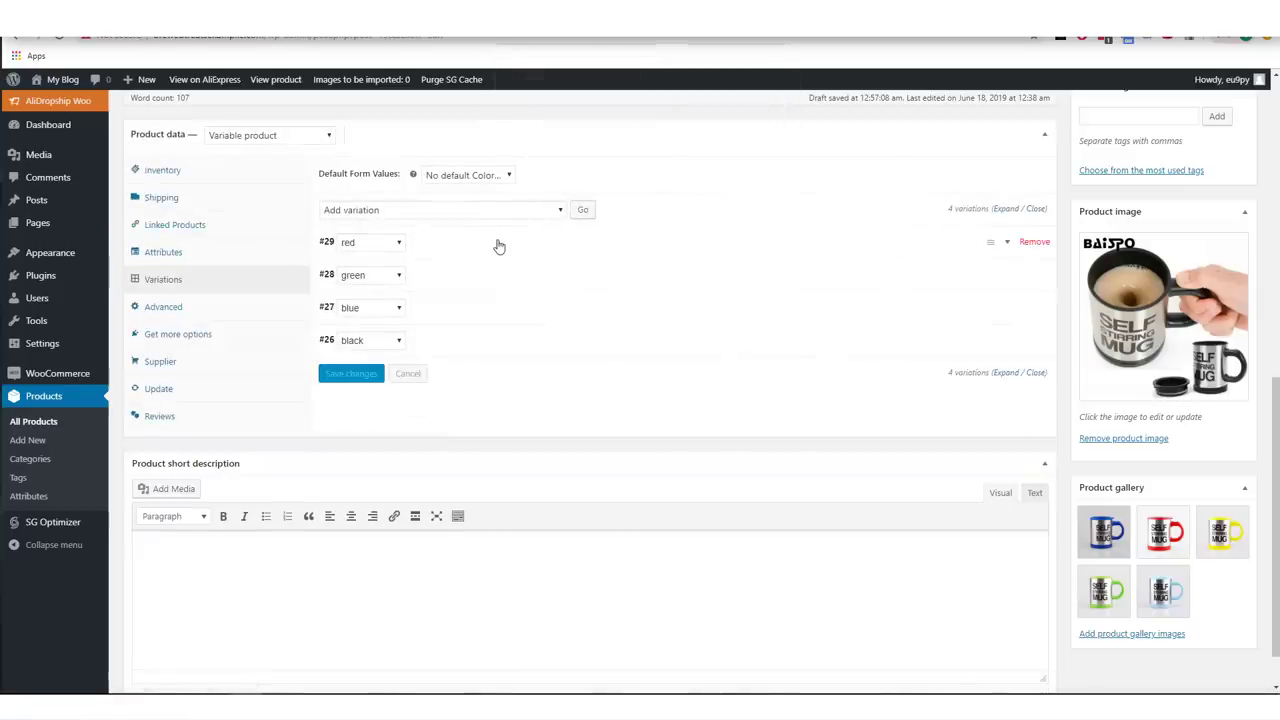
left_click(499, 246)
Step: Price the red and green variations at 19.99 regular and 14.99 sale
scroll(512, 320, "down", 2)
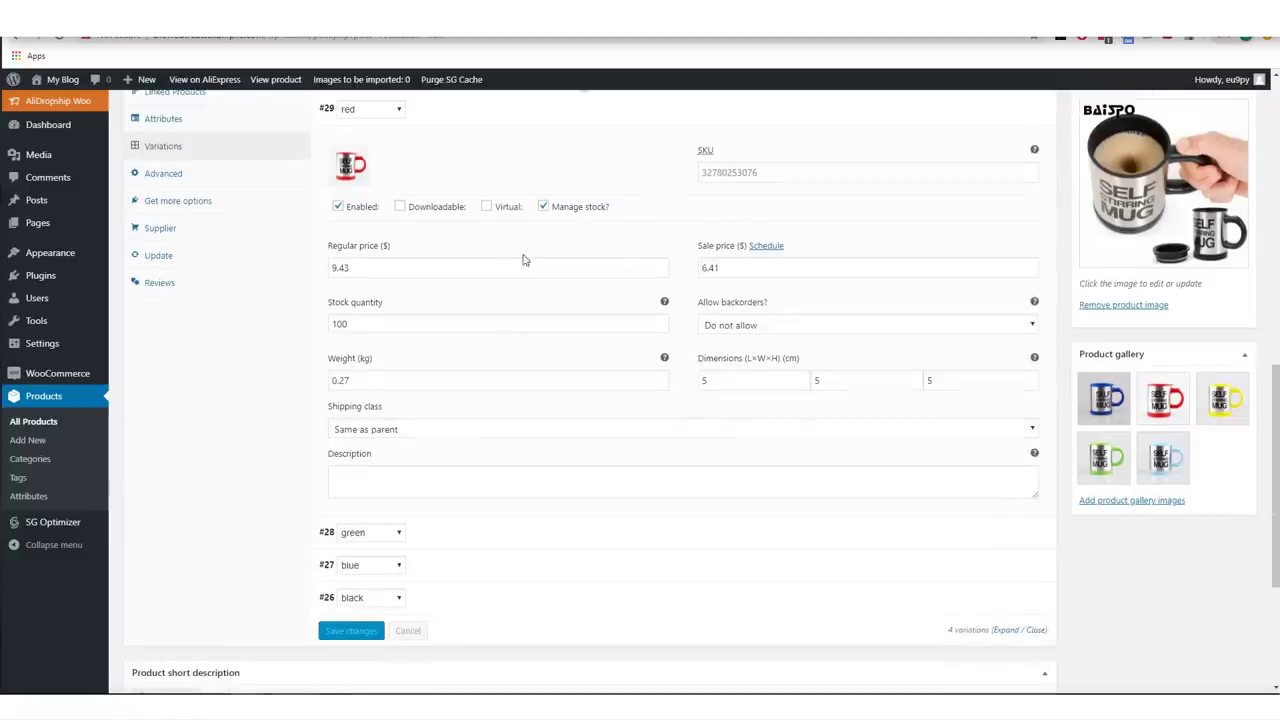
left_click_drag(494, 270, 322, 273)
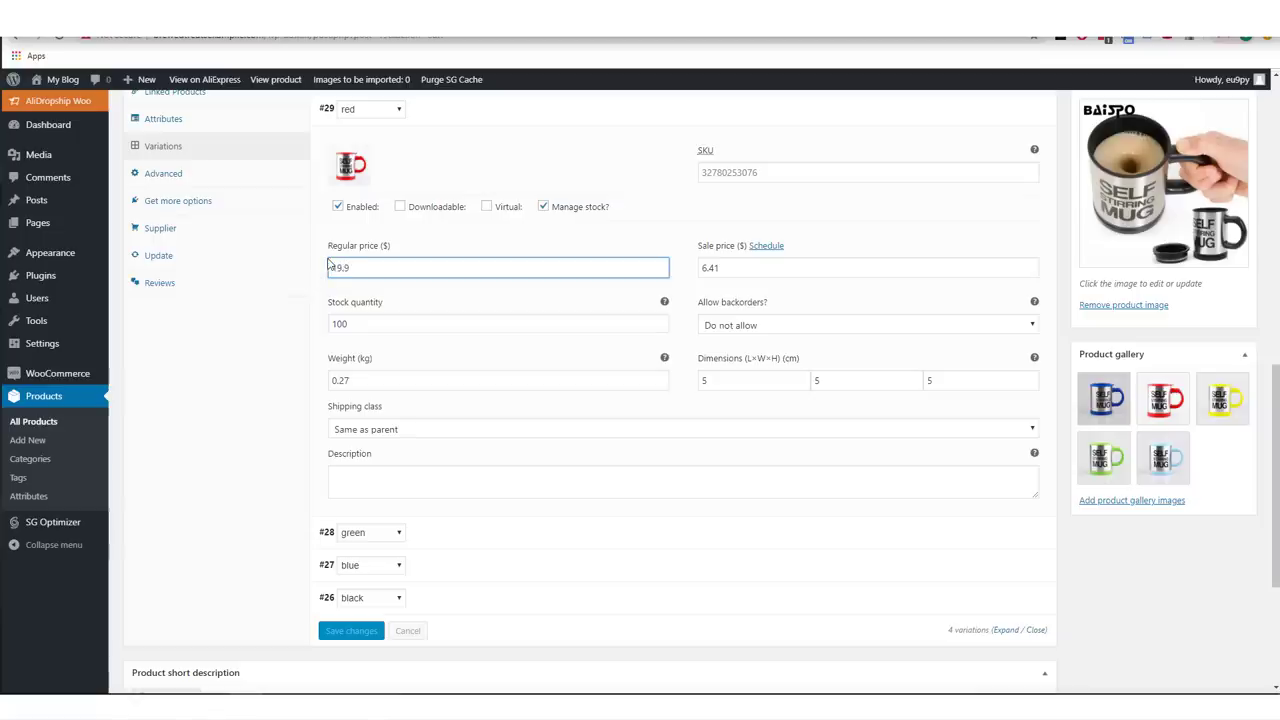
key("Tab")
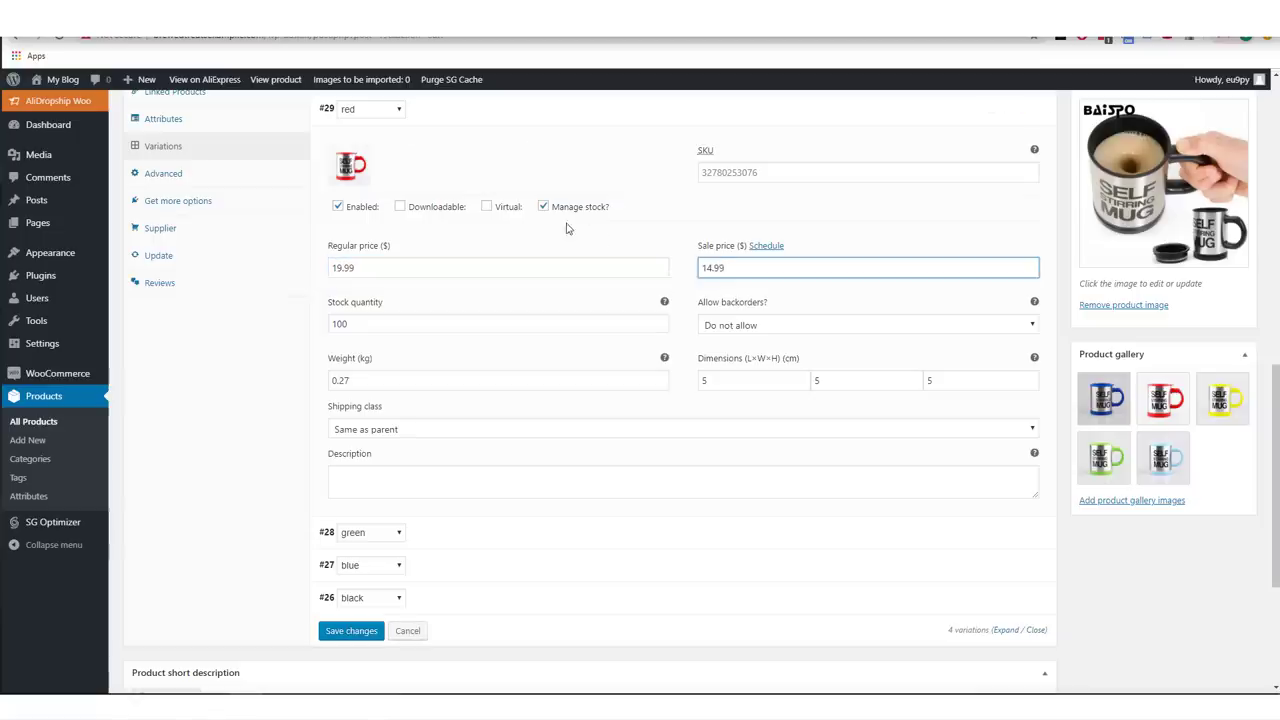
type("14.99")
scroll(513, 184, "up", 1)
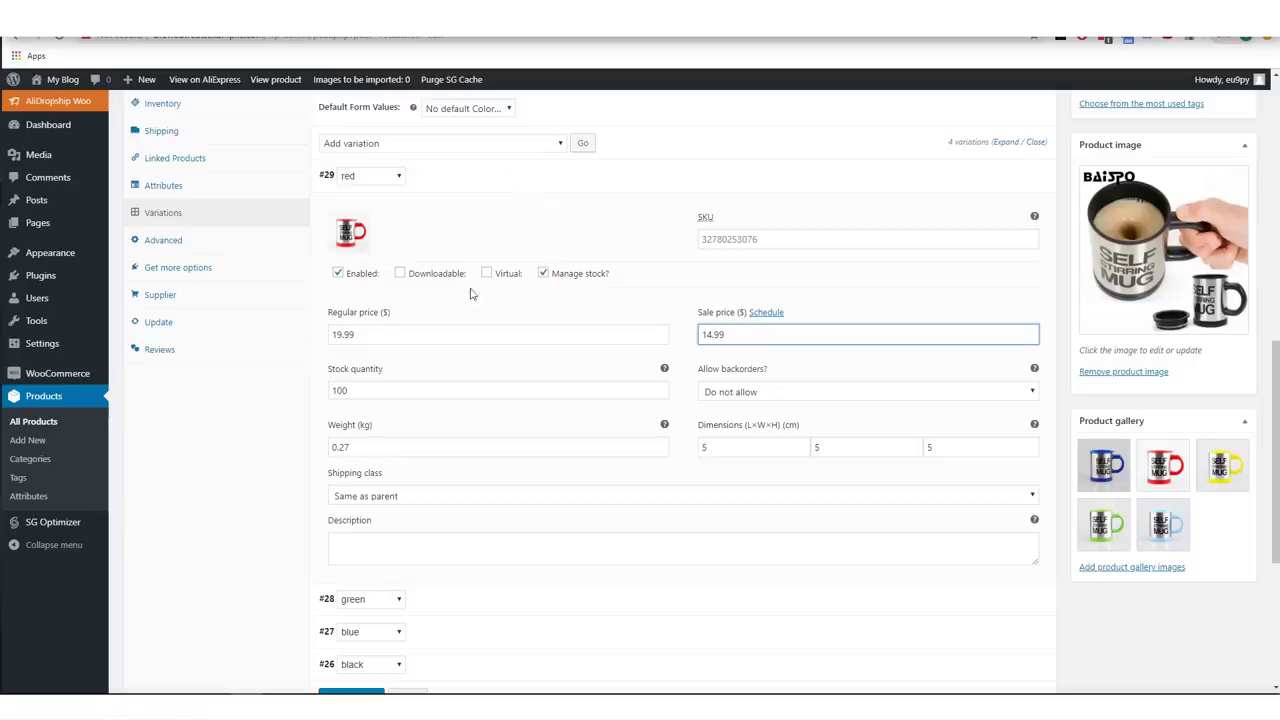
scroll(457, 337, "down", 2)
scroll(377, 358, "up", 1)
scroll(377, 358, "up", 1)
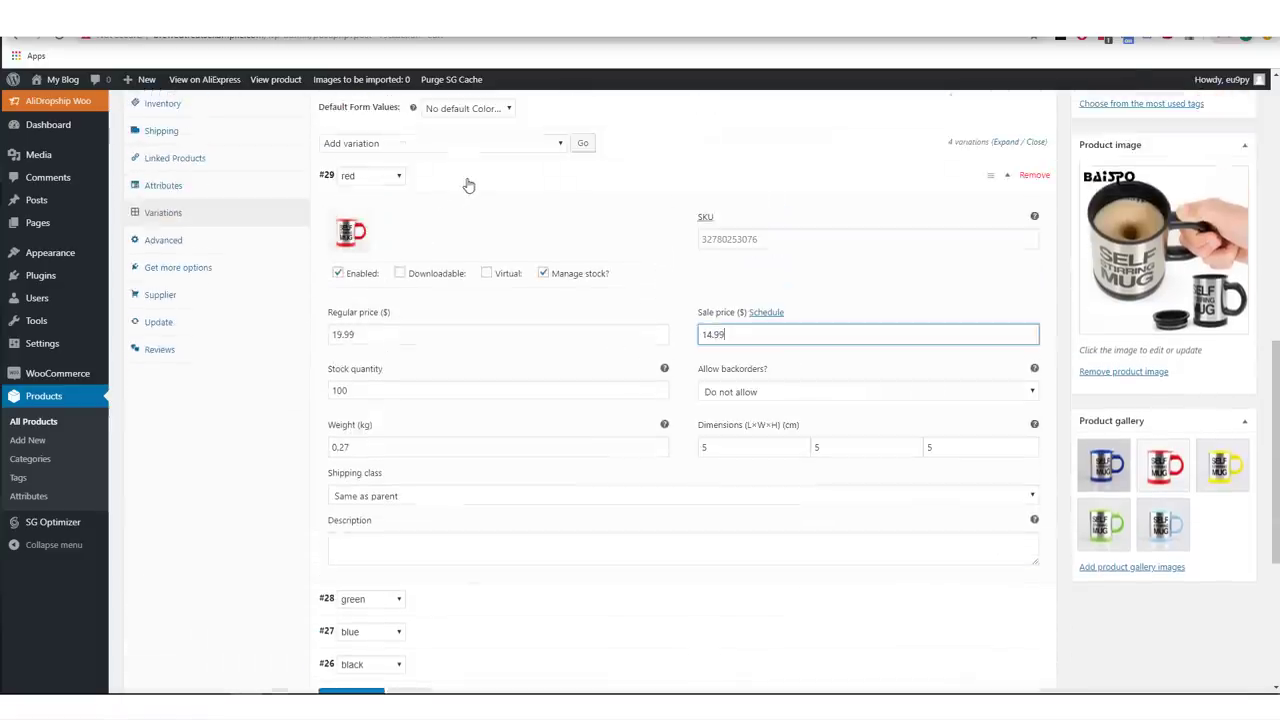
left_click(466, 180)
left_click(452, 225)
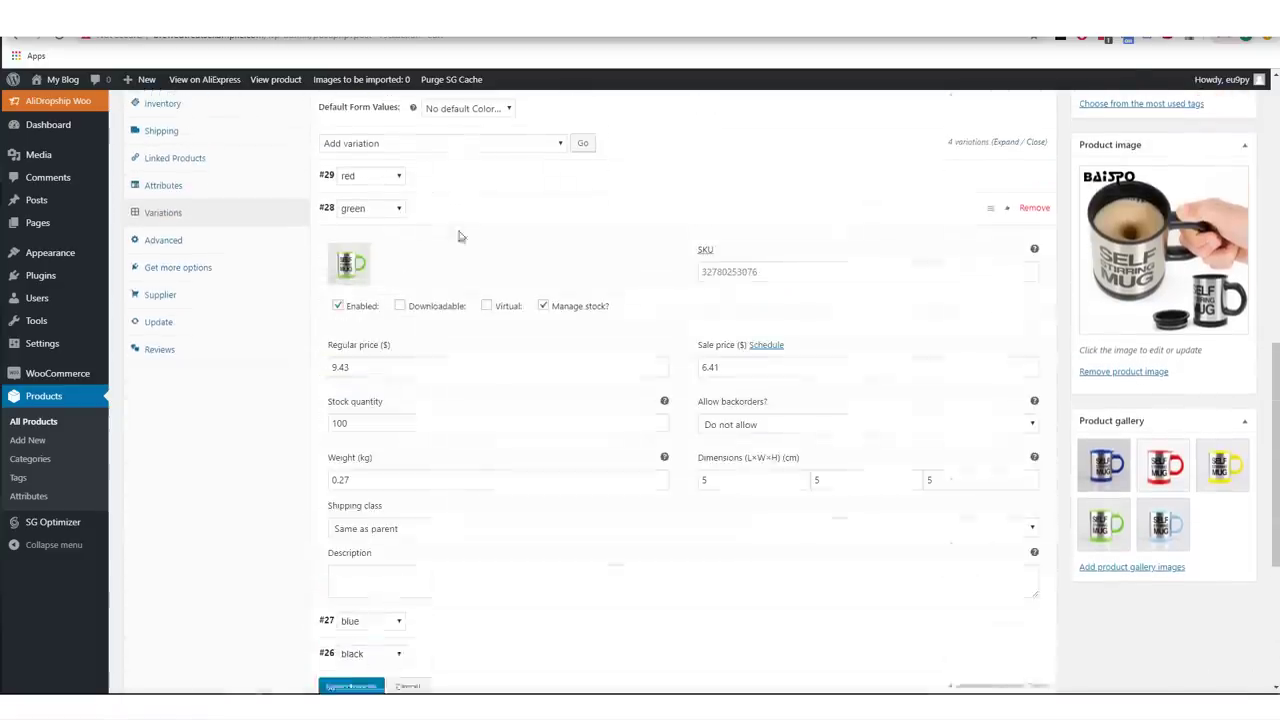
left_click_drag(450, 367, 297, 374)
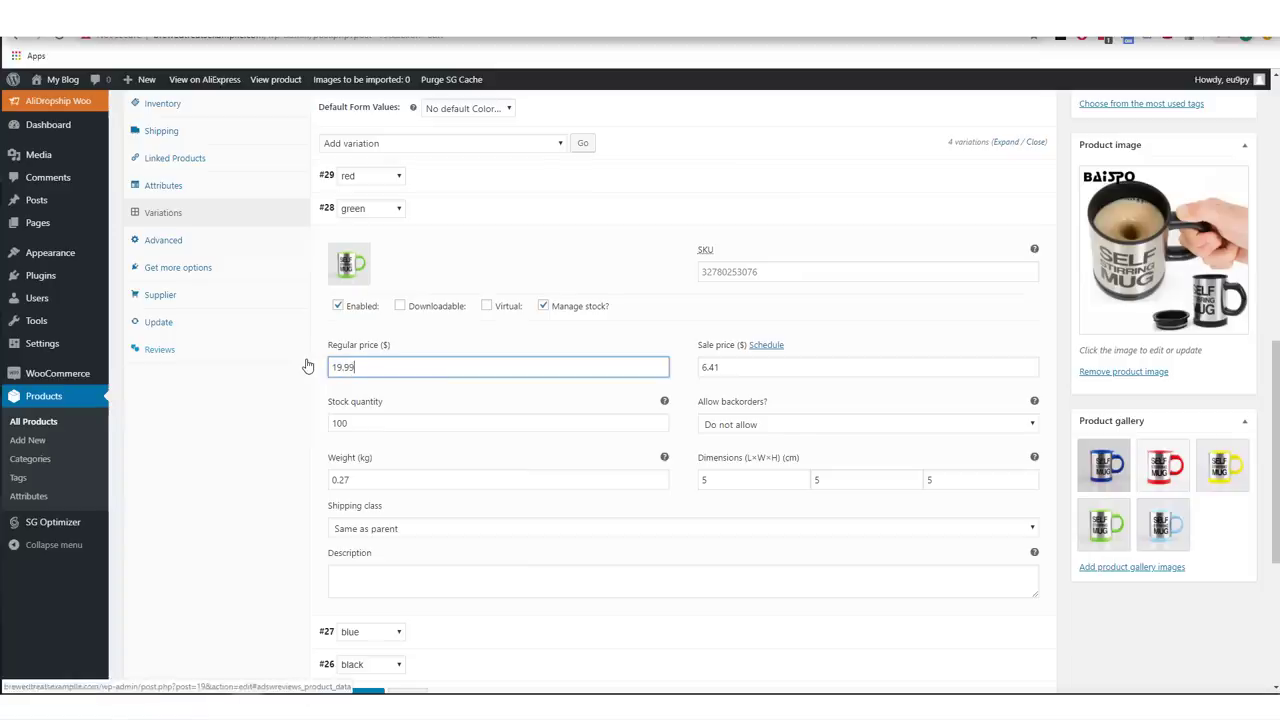
key("Tab")
type("1")
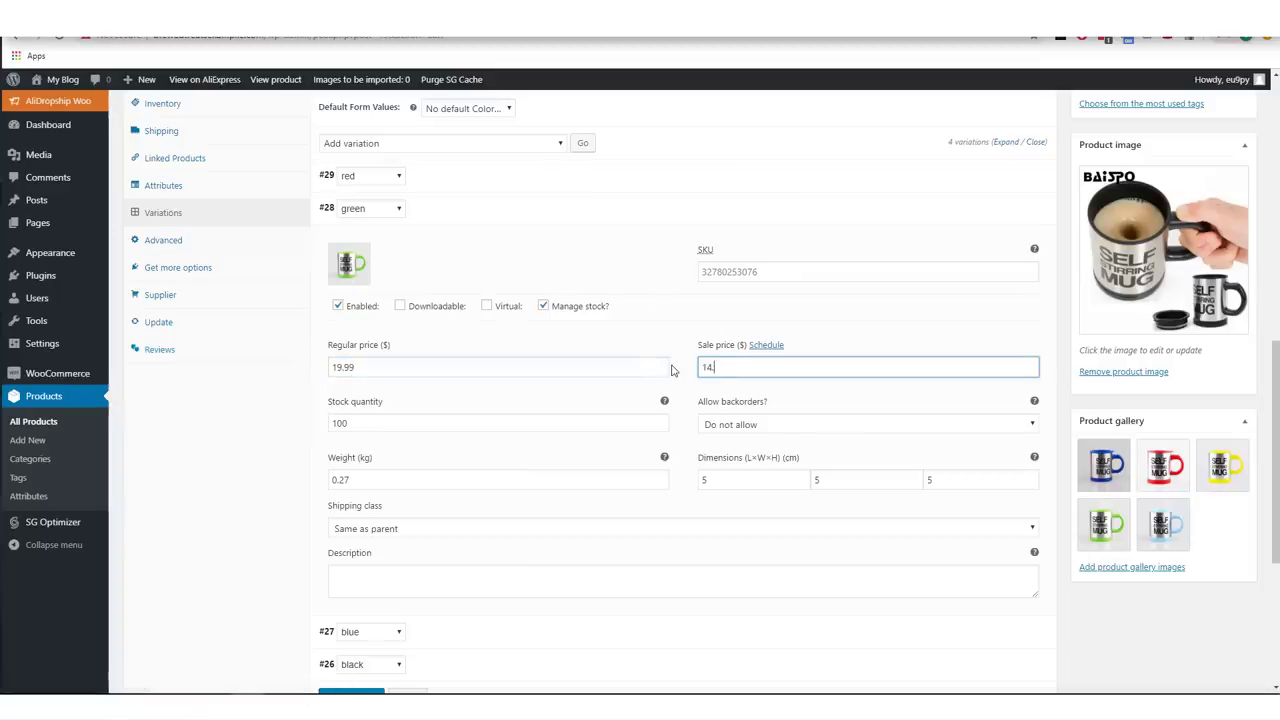
left_click(483, 214)
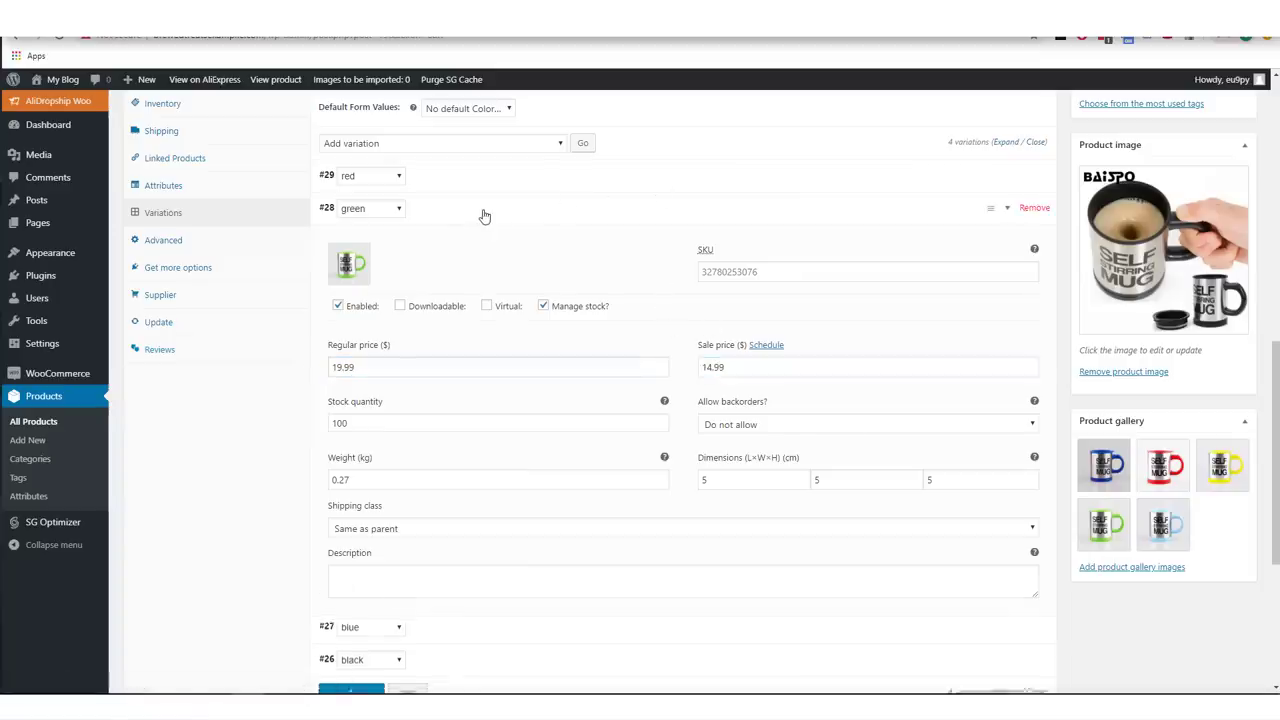
Step: Price the blue and black variations at 19.99 regular and 14.99 sale
left_click(455, 252)
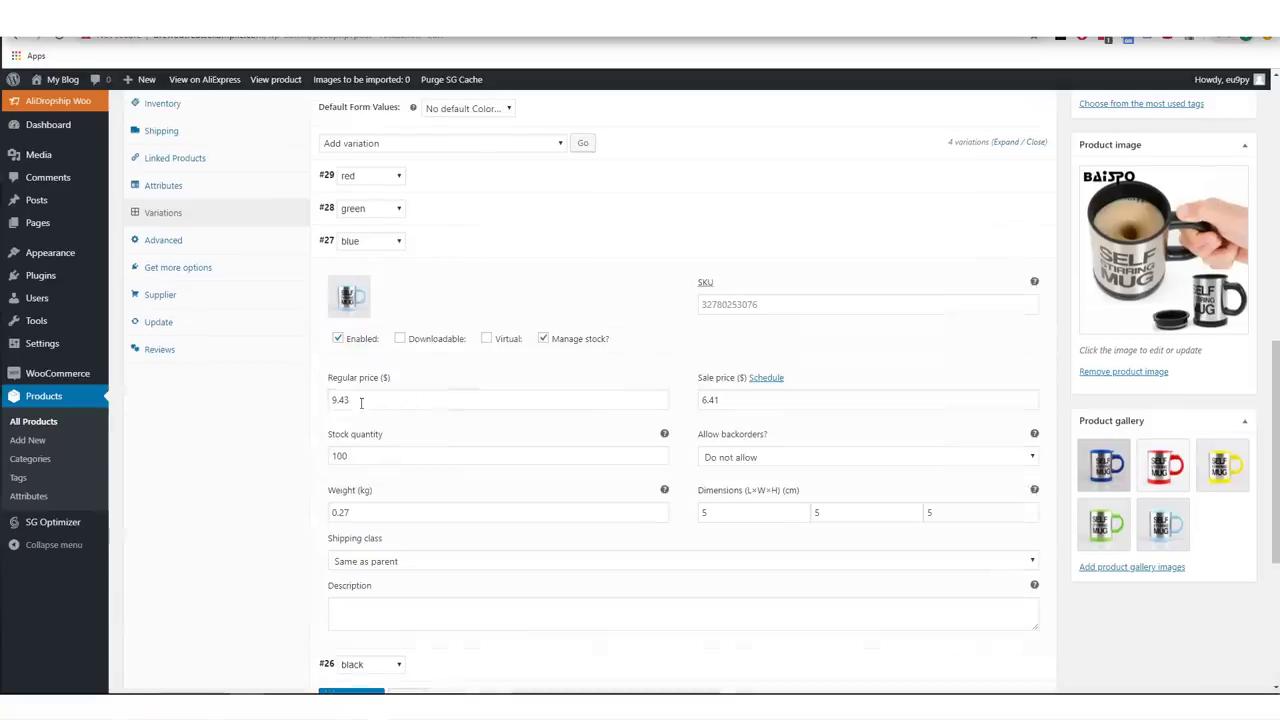
left_click_drag(361, 401, 313, 396)
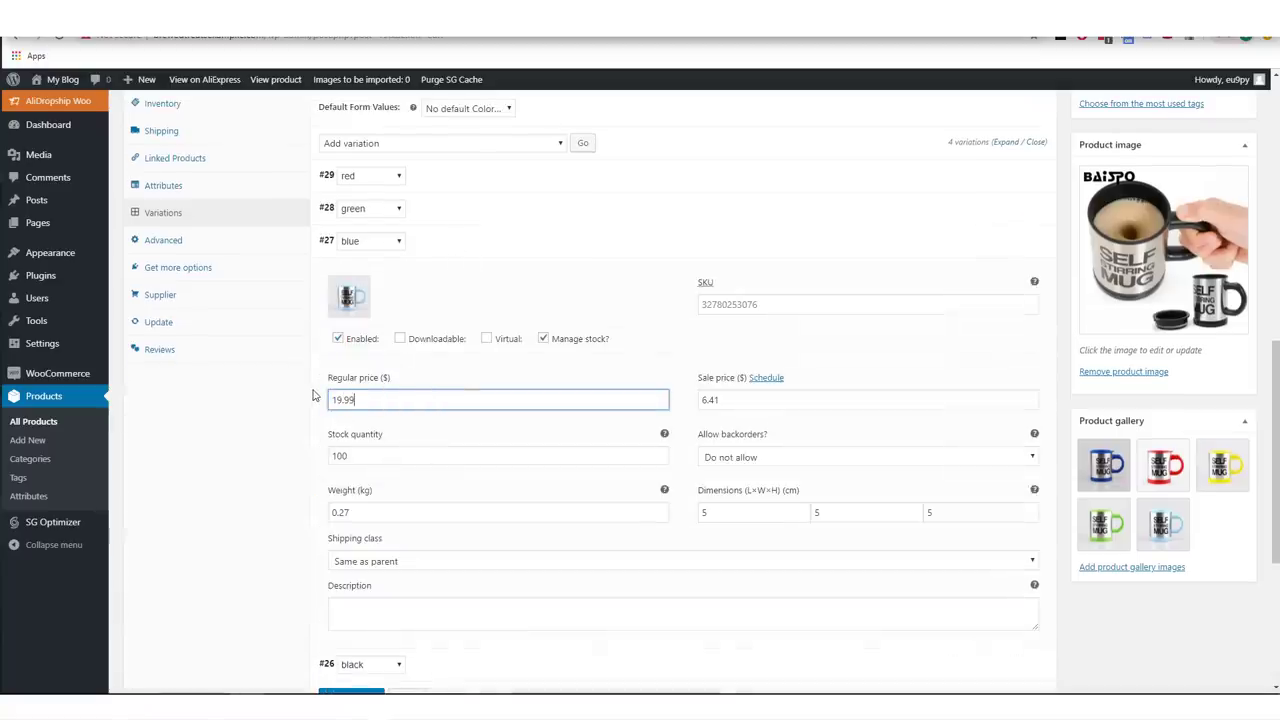
left_click_drag(706, 398, 589, 418)
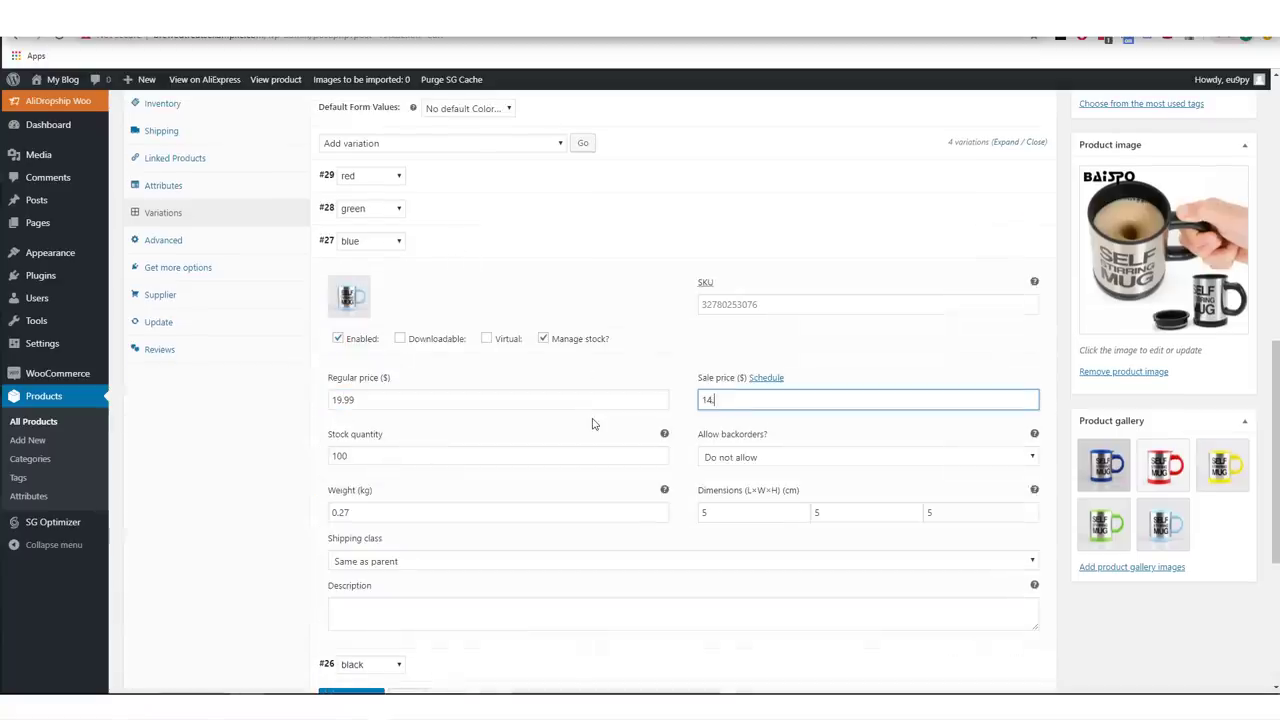
left_click(449, 247)
left_click(444, 296)
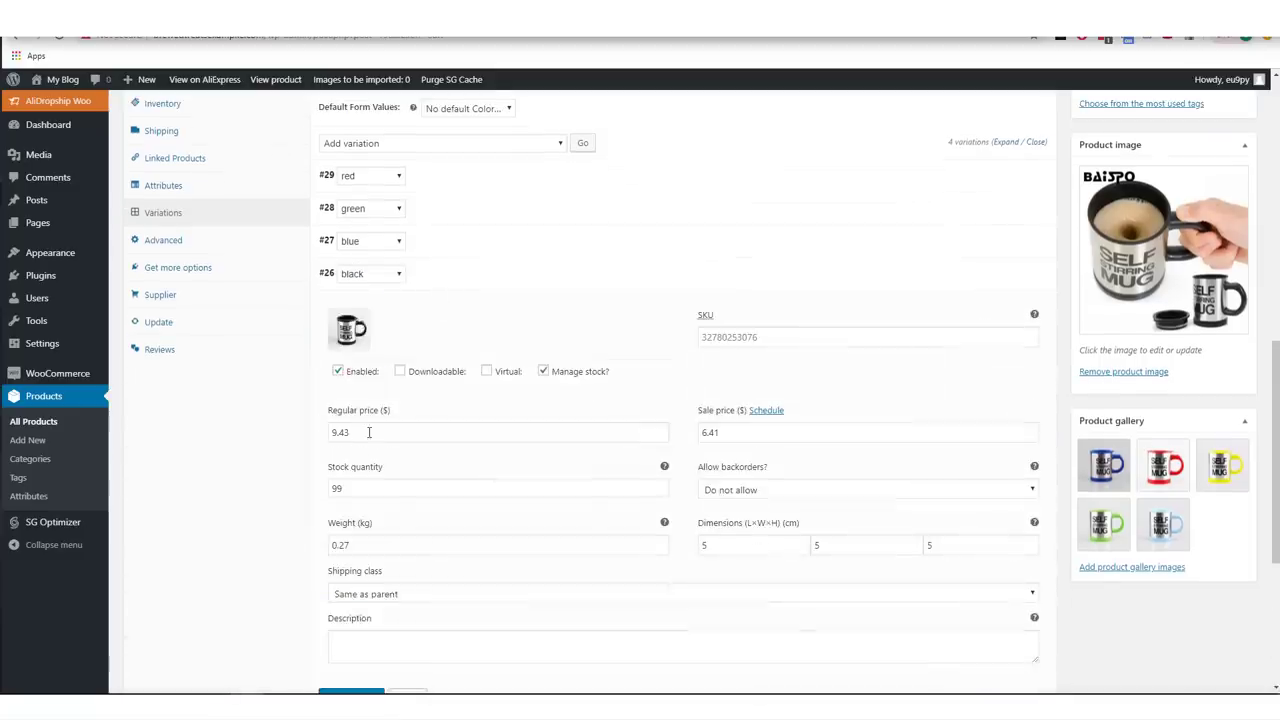
left_click_drag(369, 432, 308, 450)
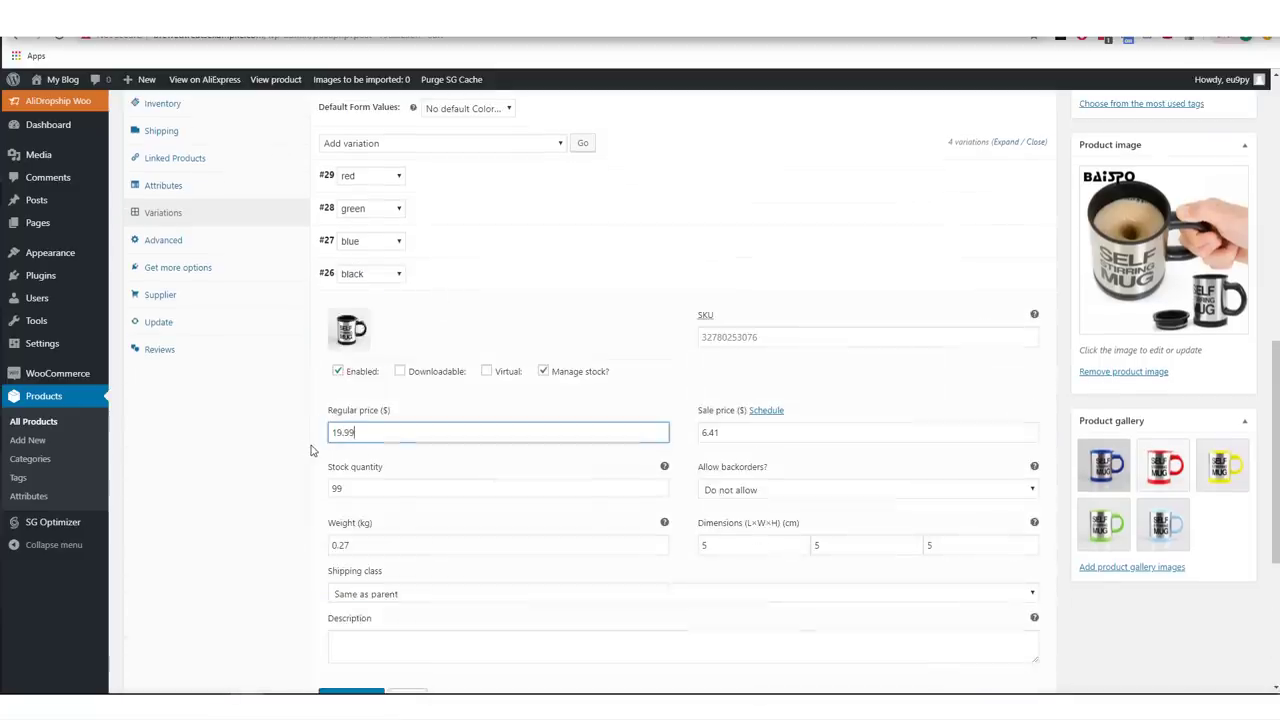
left_click_drag(739, 431, 578, 453)
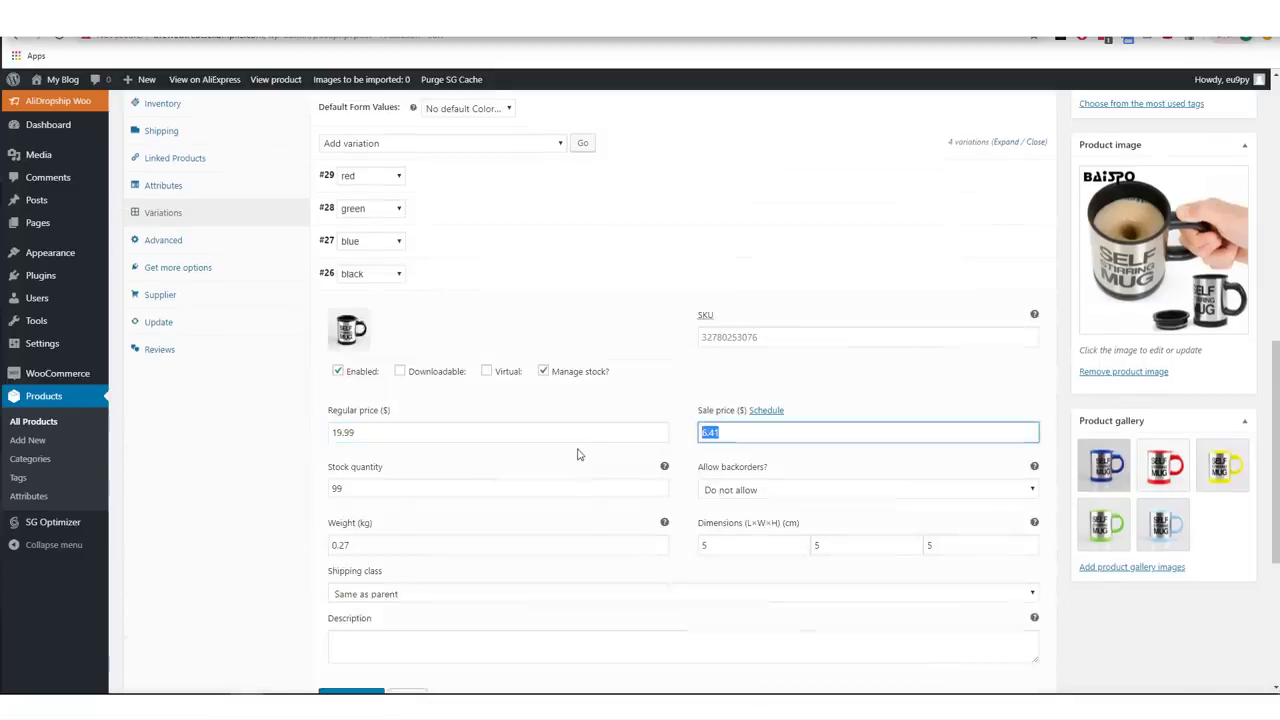
type("14.99")
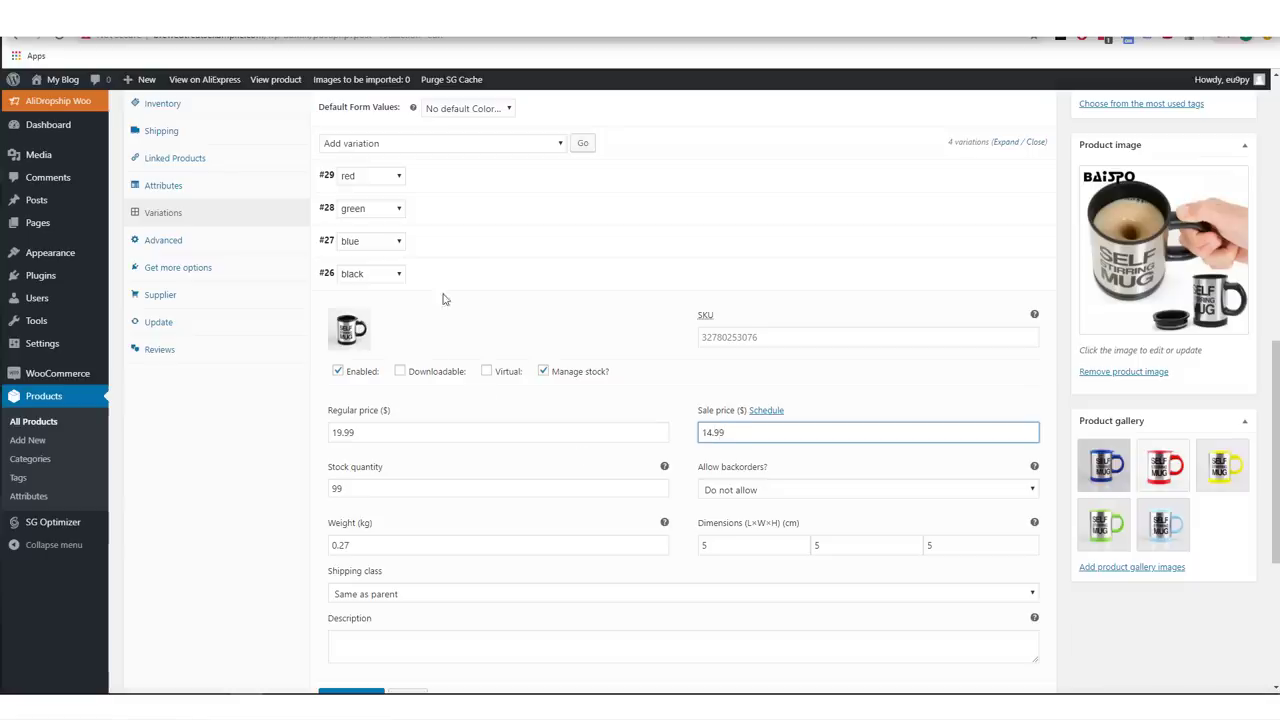
left_click(451, 284)
Step: Save the variation prices and paste the mug's features as a bulleted short description
left_click(345, 318)
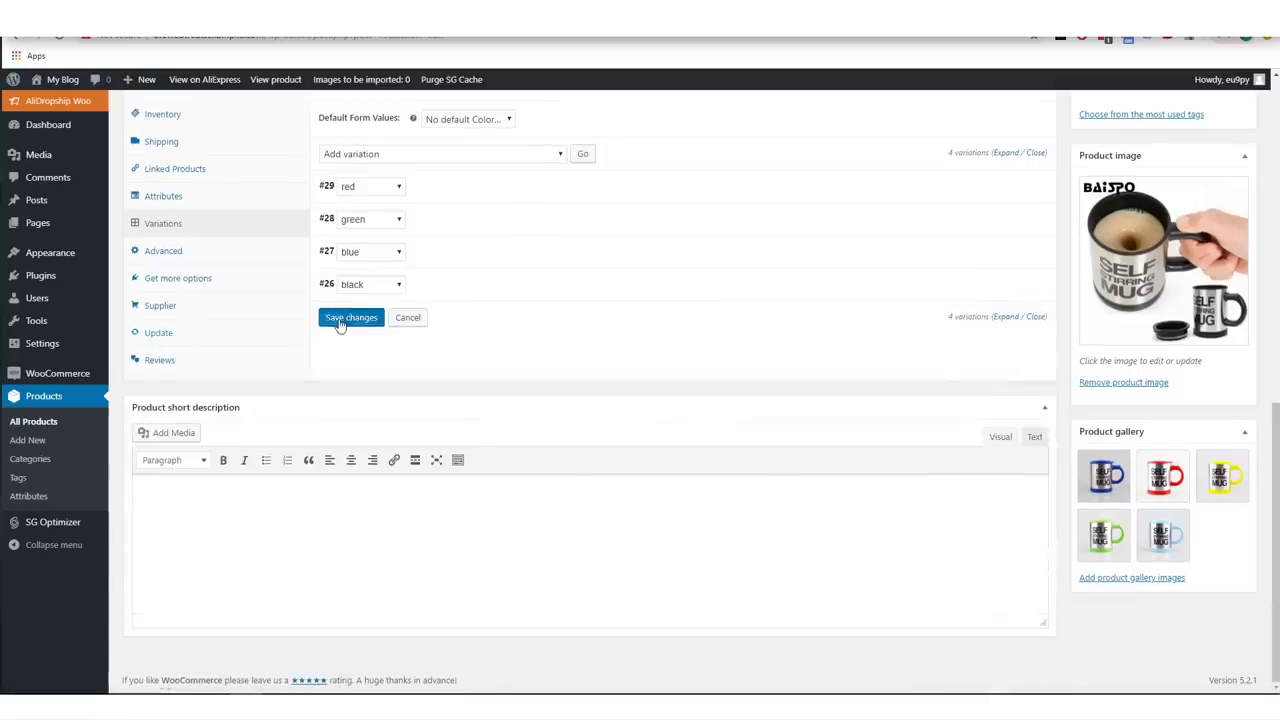
left_click(247, 514)
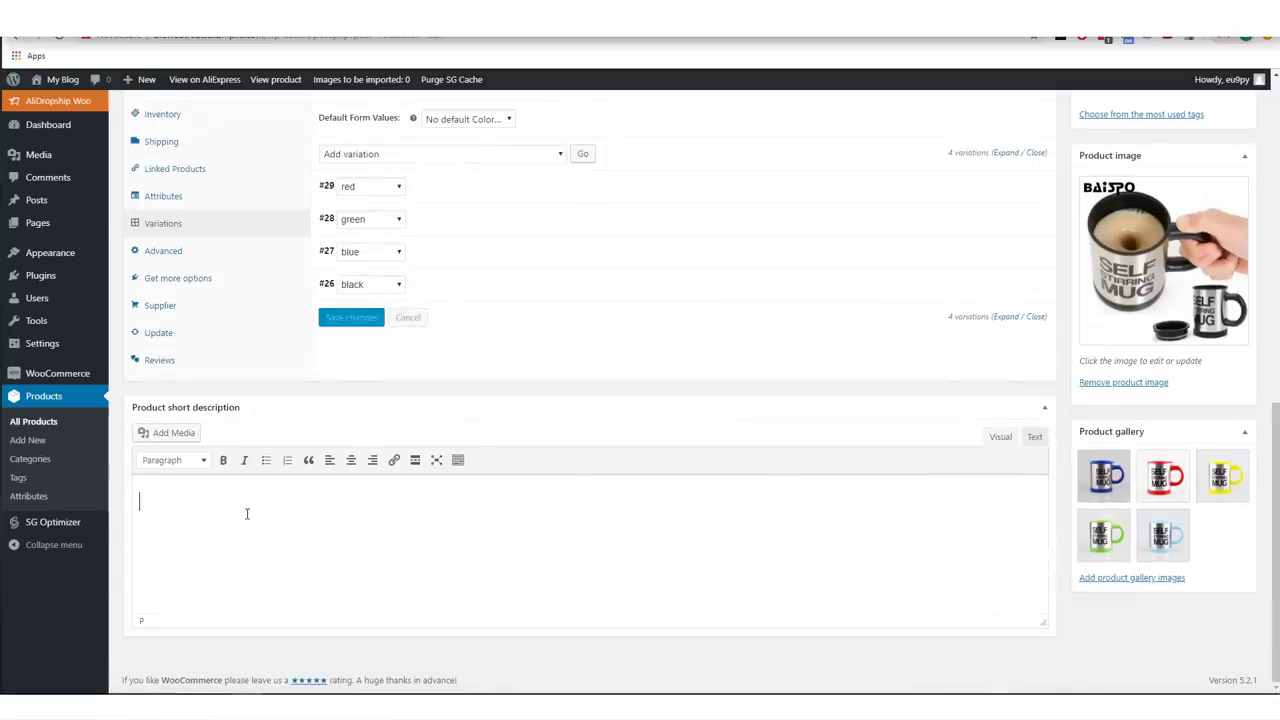
key("ctrl+v")
key("ctrl+a")
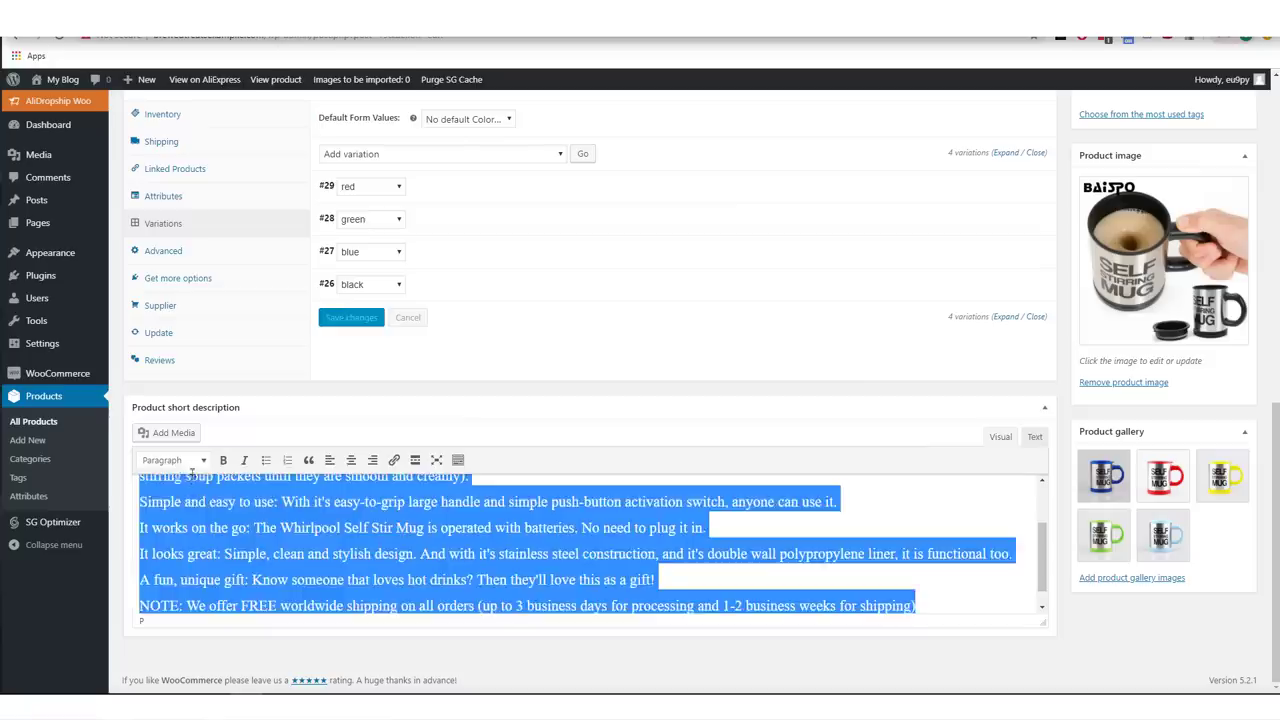
left_click(175, 460)
left_click(179, 213)
left_click(265, 460)
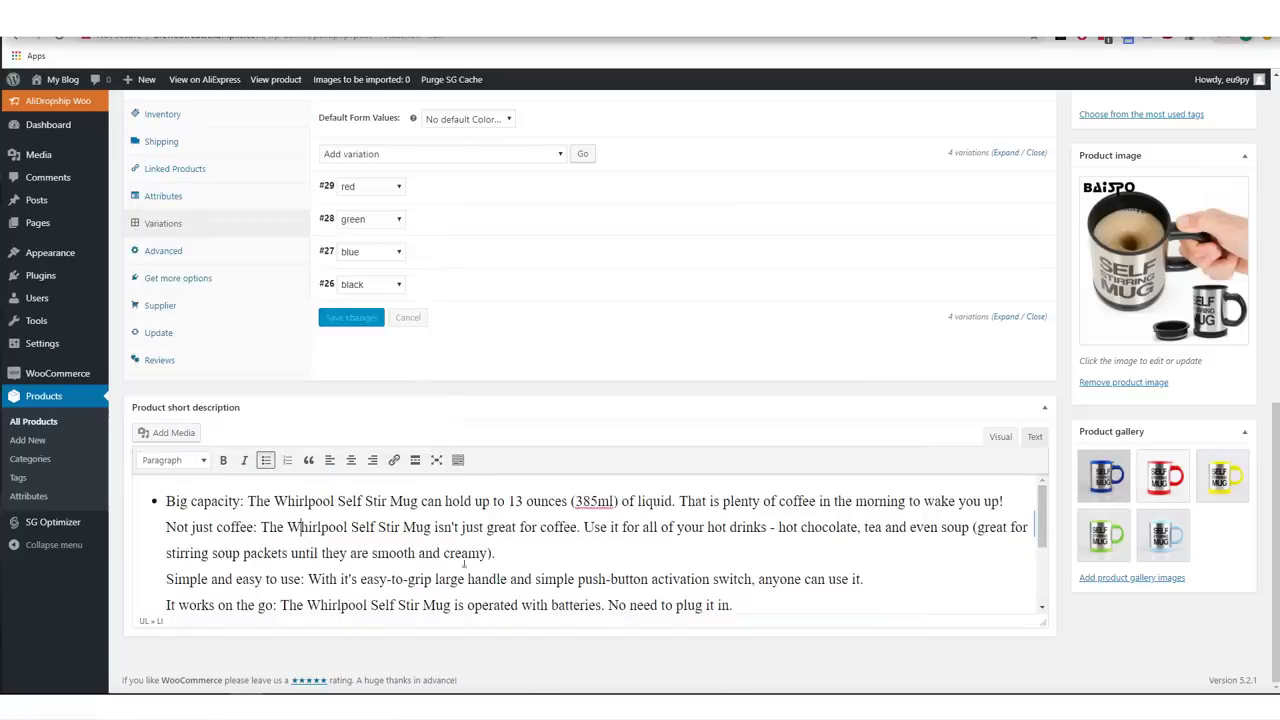
Step: Remove the yellow mug image from the product gallery
scroll(190, 560, "down", 1)
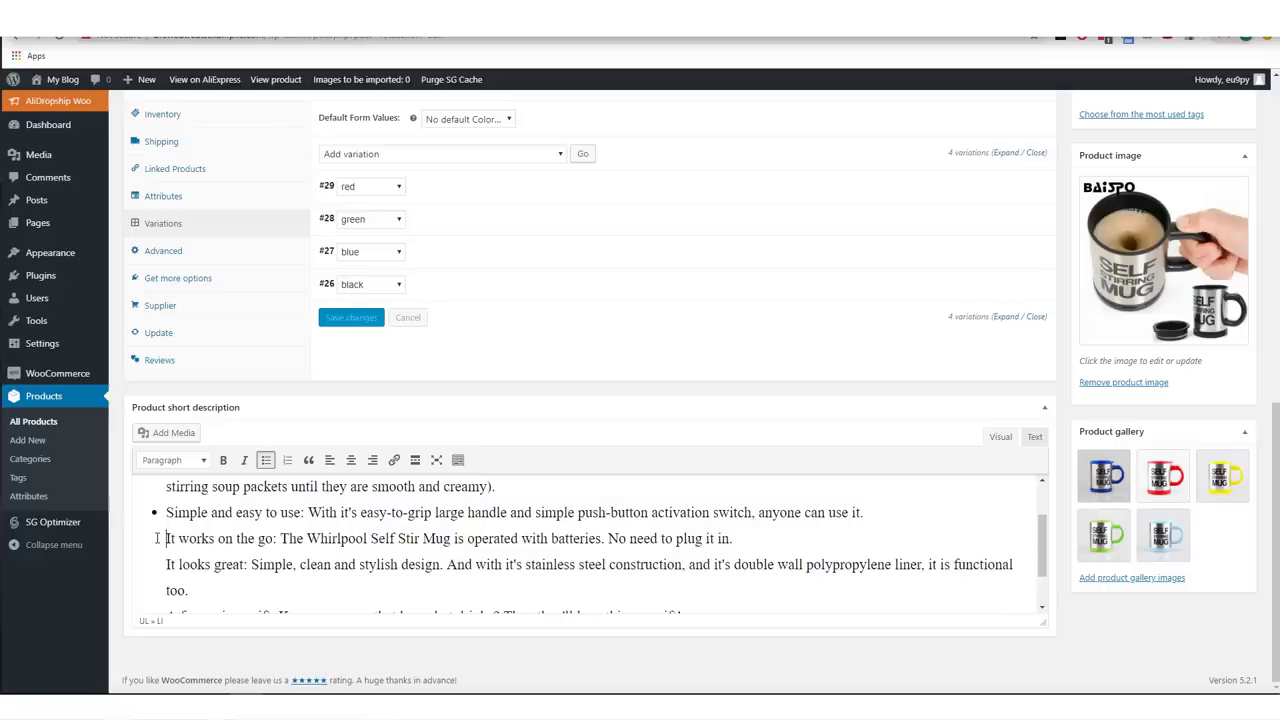
scroll(158, 569, "down", 1)
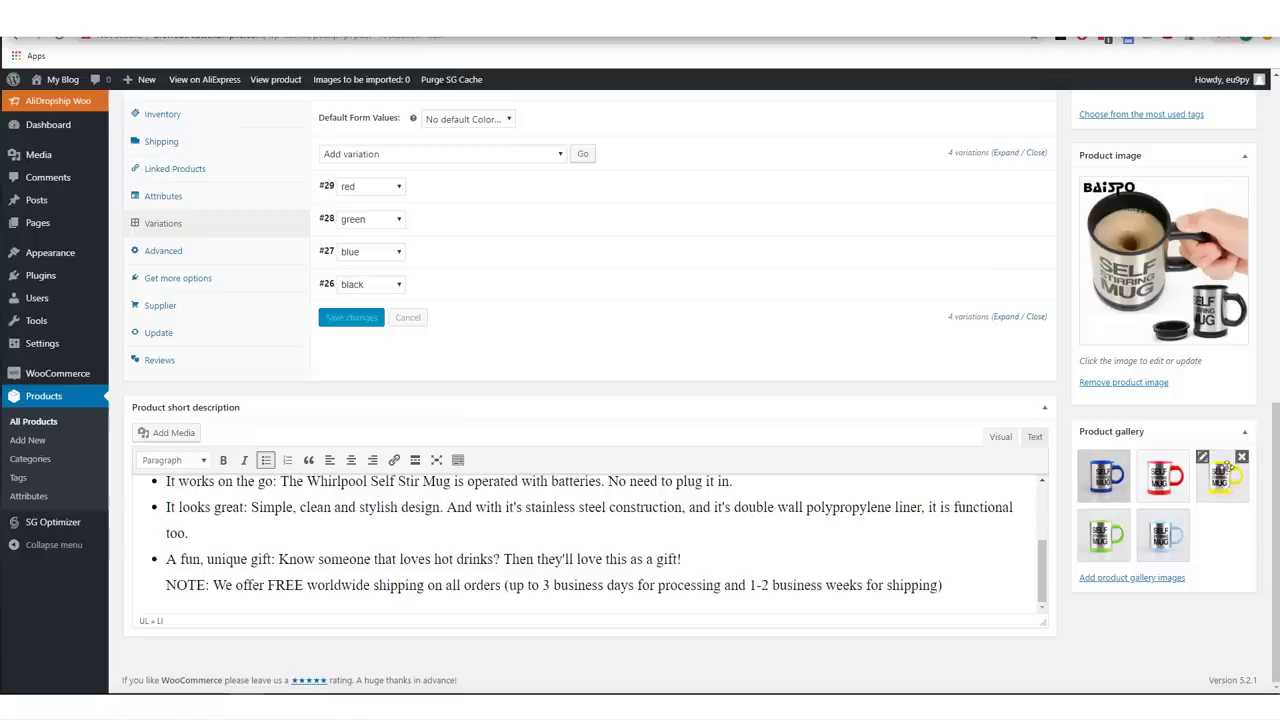
left_click(1244, 458)
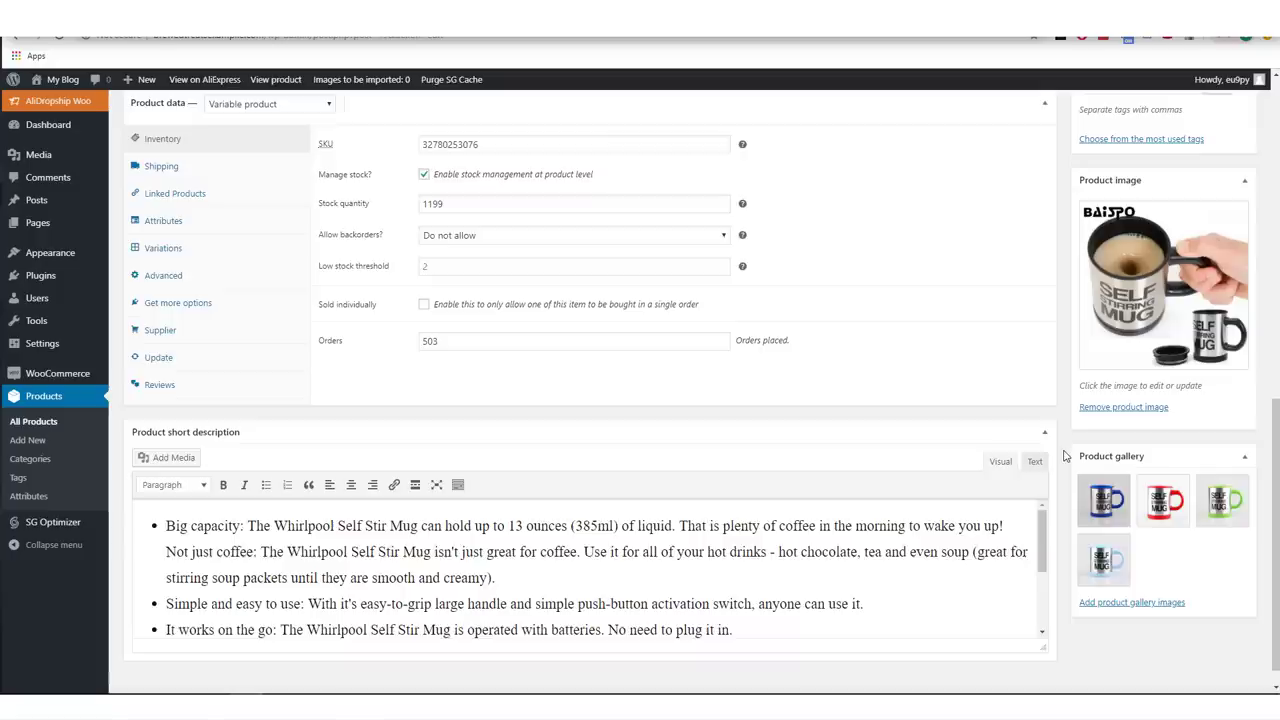
scroll(1066, 456, "up", 2)
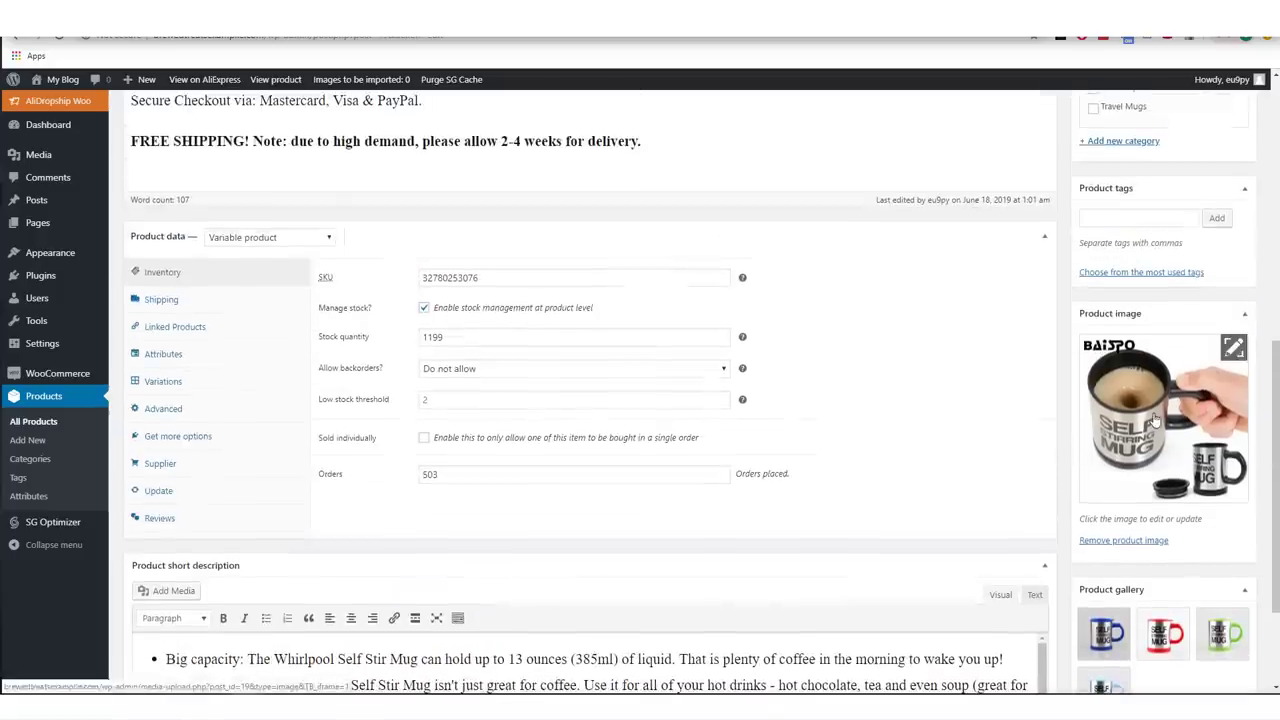
Step: Set the black mug picture from the Media Library as the product image
left_click(1157, 420)
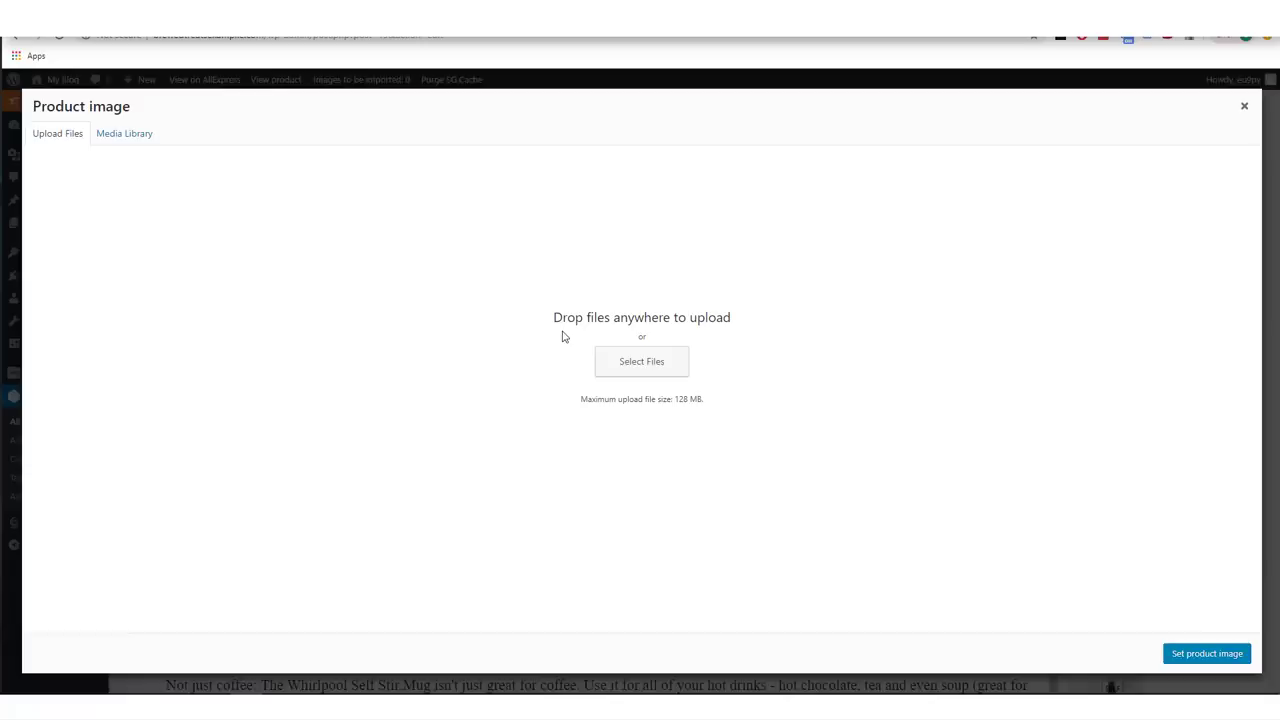
left_click(140, 136)
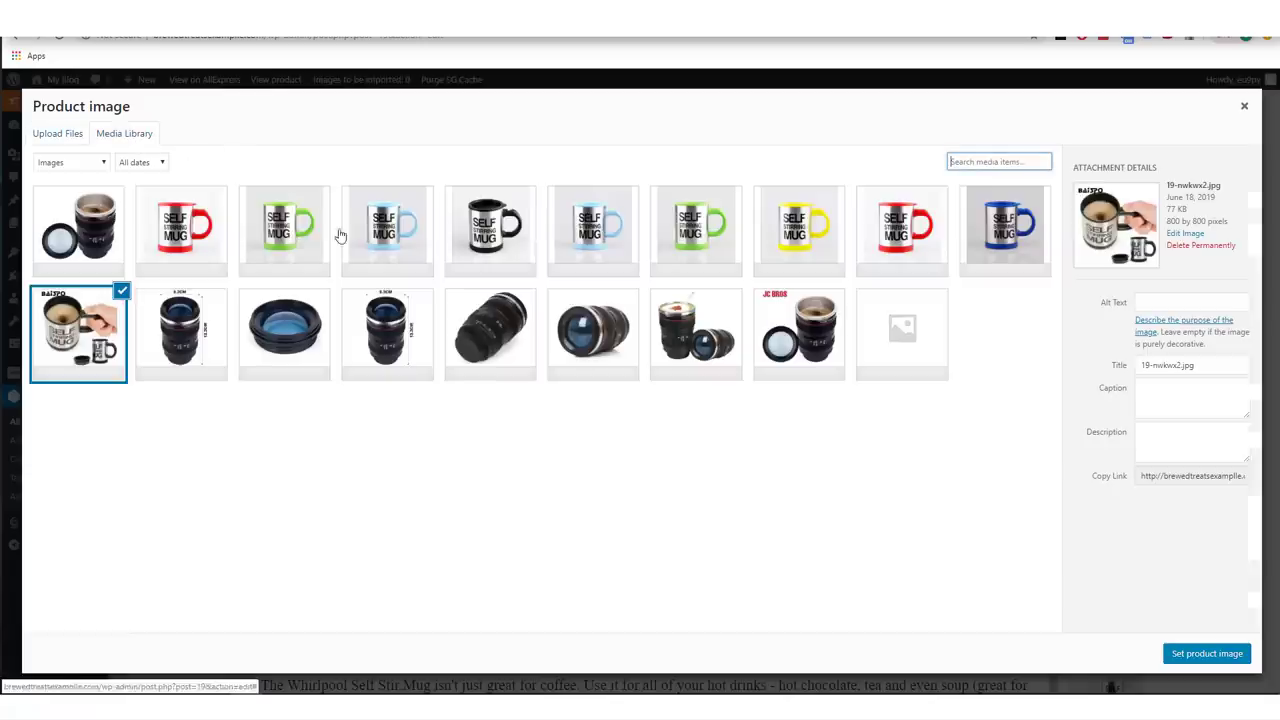
left_click(506, 244)
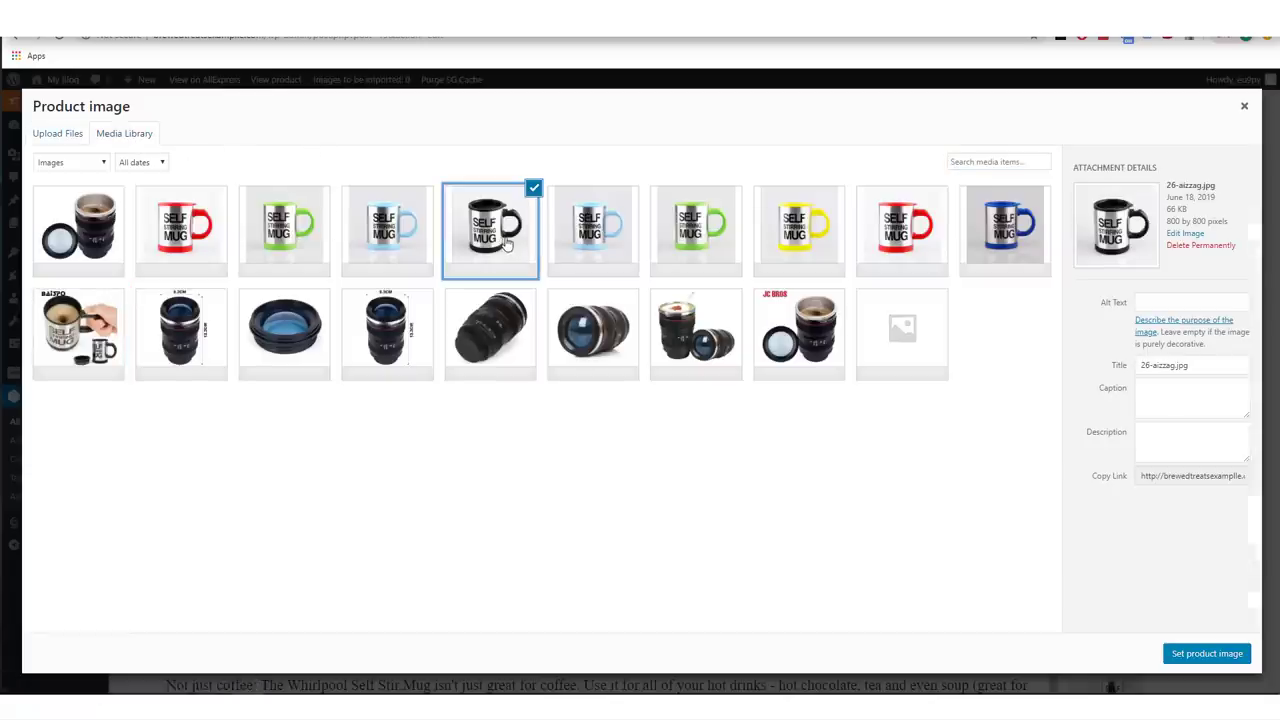
left_click(1220, 655)
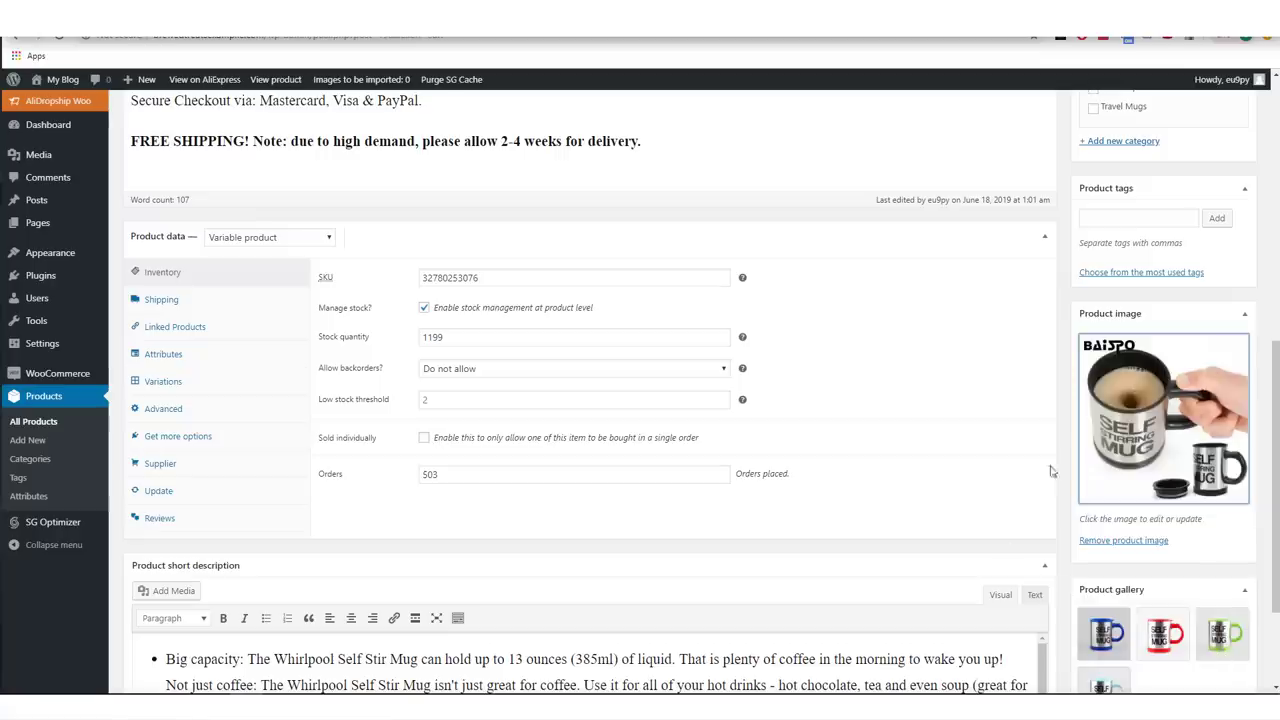
Step: Move the product from Uncategorized to Coffee Mugs and publish it
scroll(1067, 461, "down", 1)
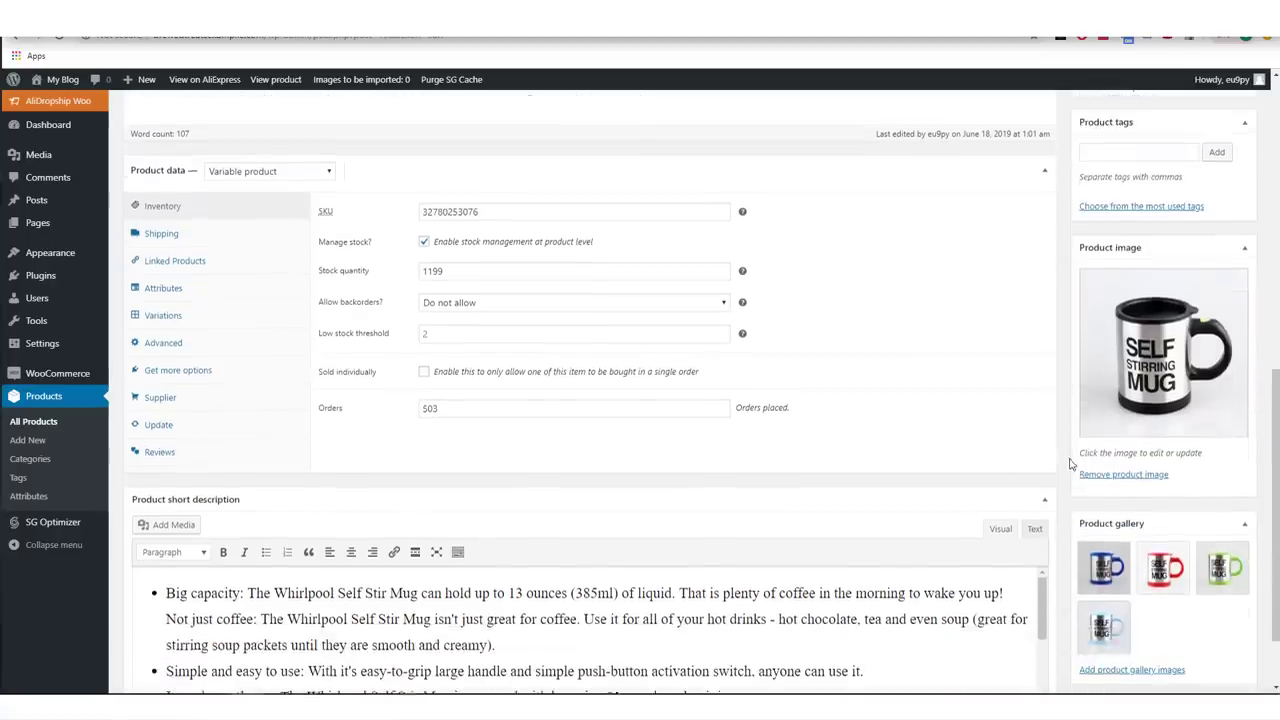
scroll(1068, 462, "up", 3)
scroll(1069, 462, "up", 3)
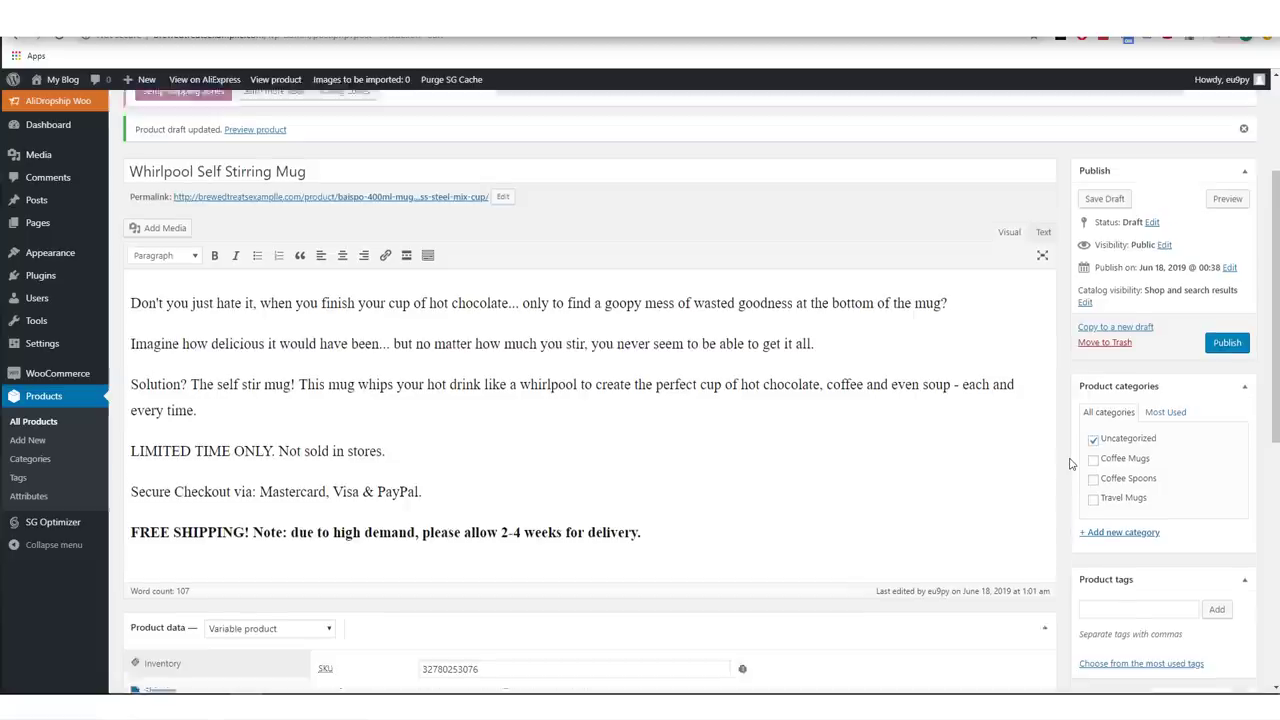
left_click(1093, 448)
left_click(1094, 469)
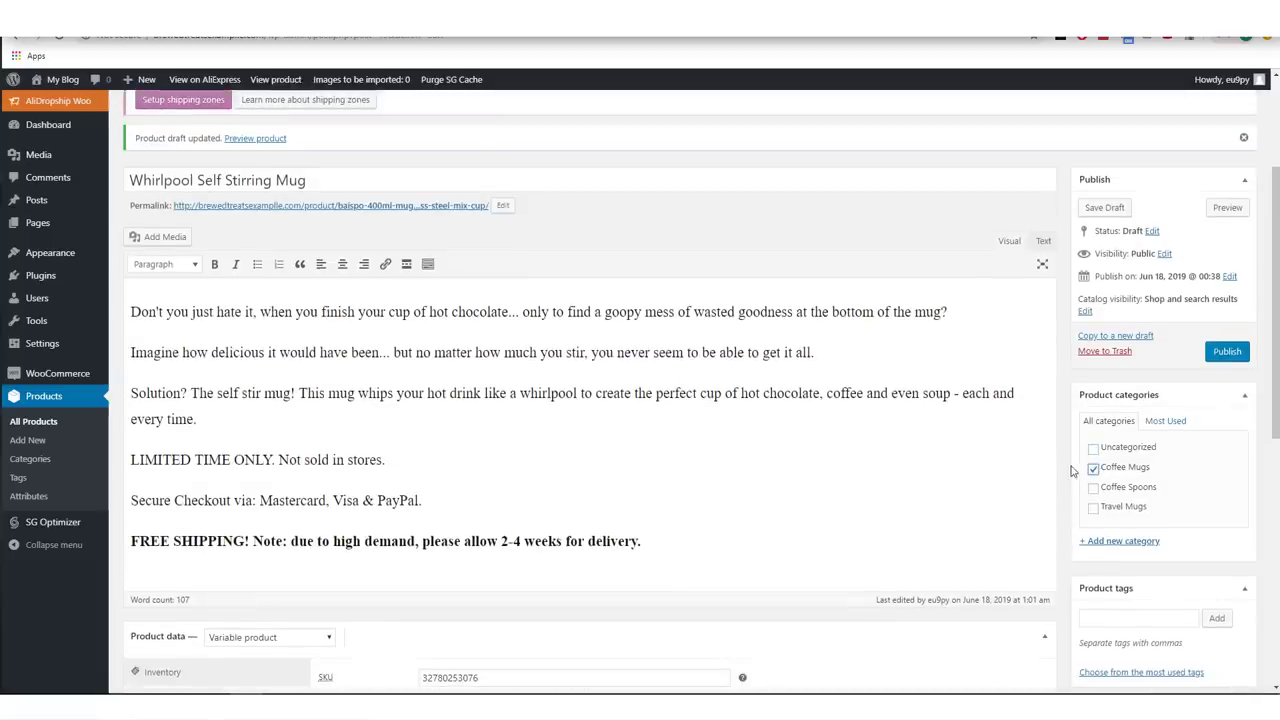
scroll(1068, 471, "up", 3)
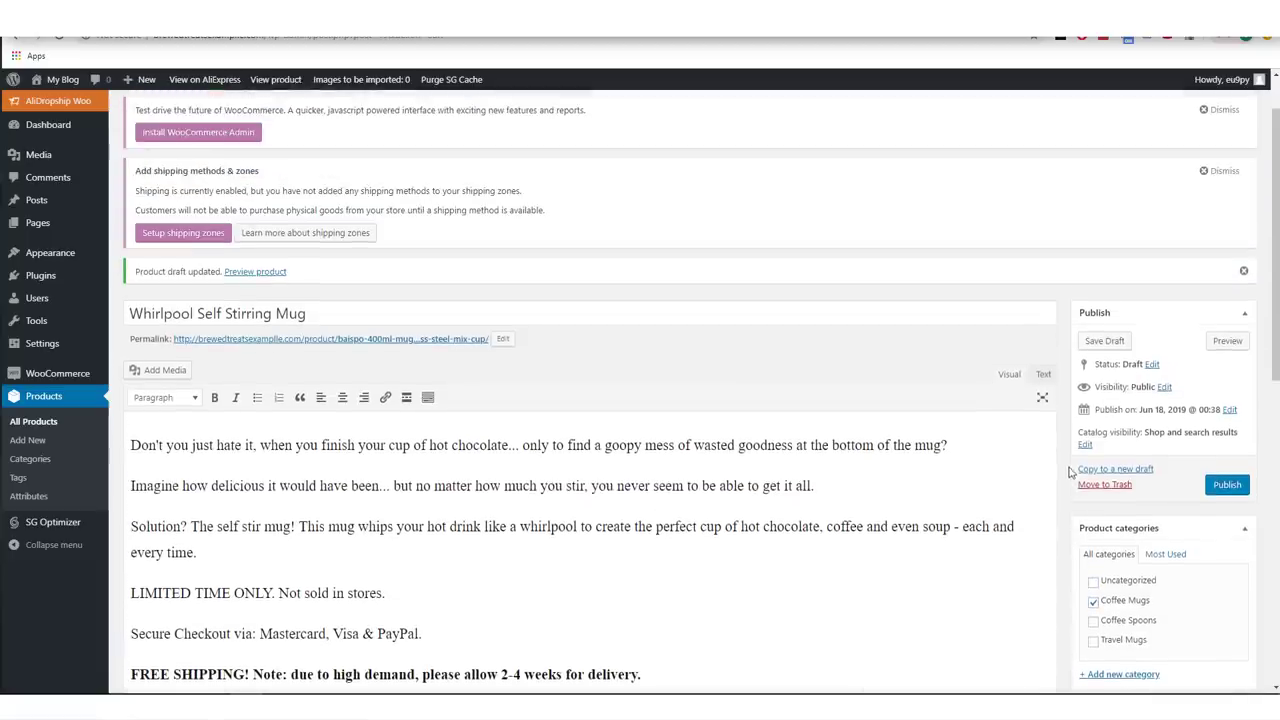
left_click(1224, 486)
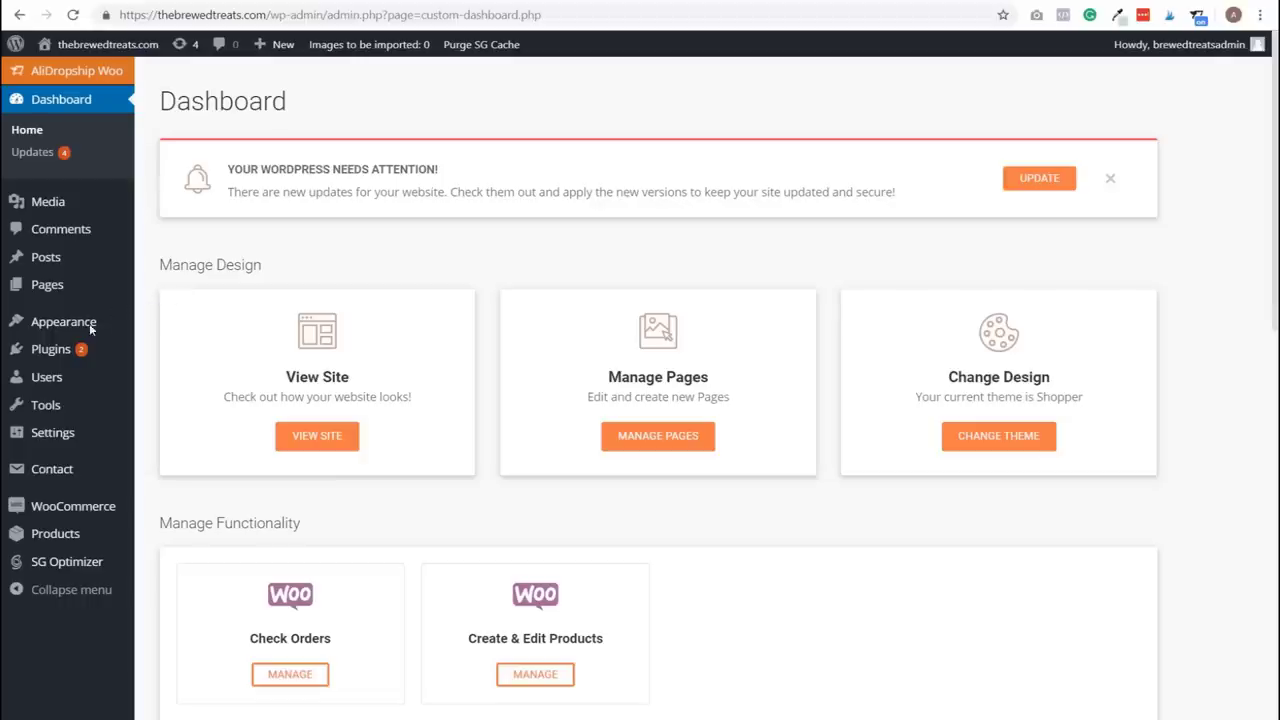
Step: Go to Appearance > Menus in the admin sidebar
mouse_move(87, 328)
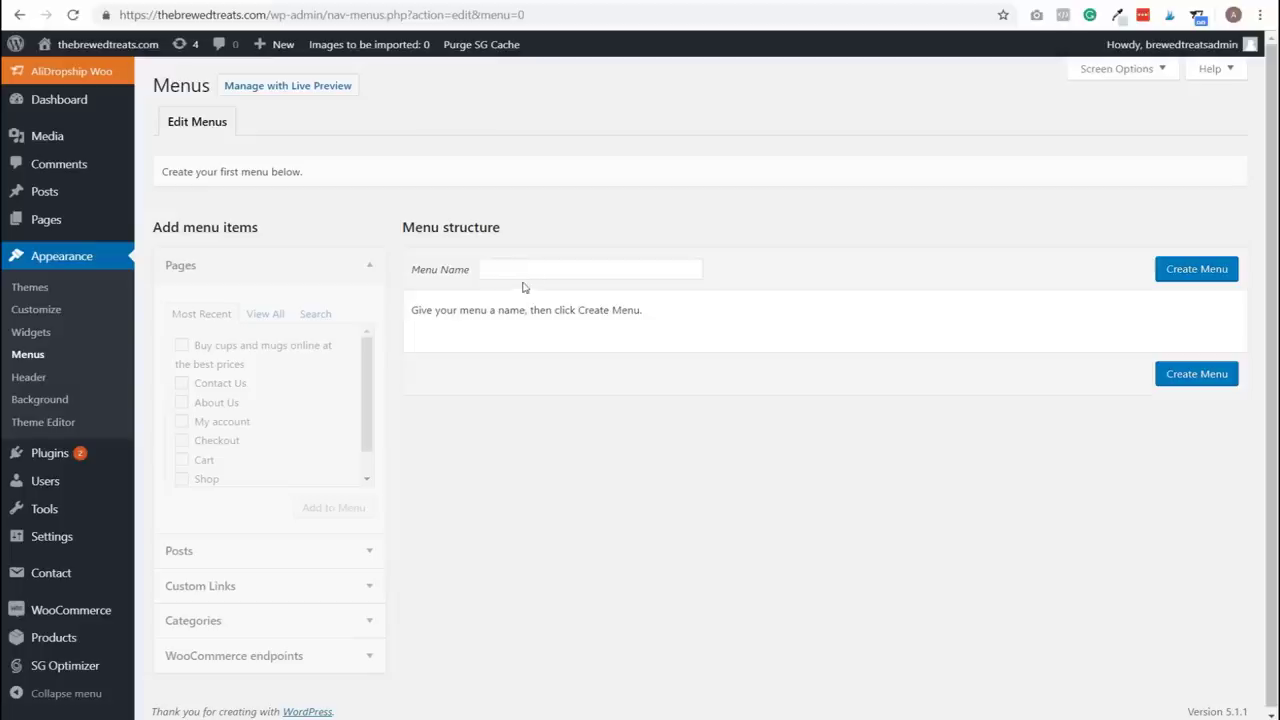
Step: Create a menu named Primary Menu assigned to the Primary Menu location
left_click(519, 274)
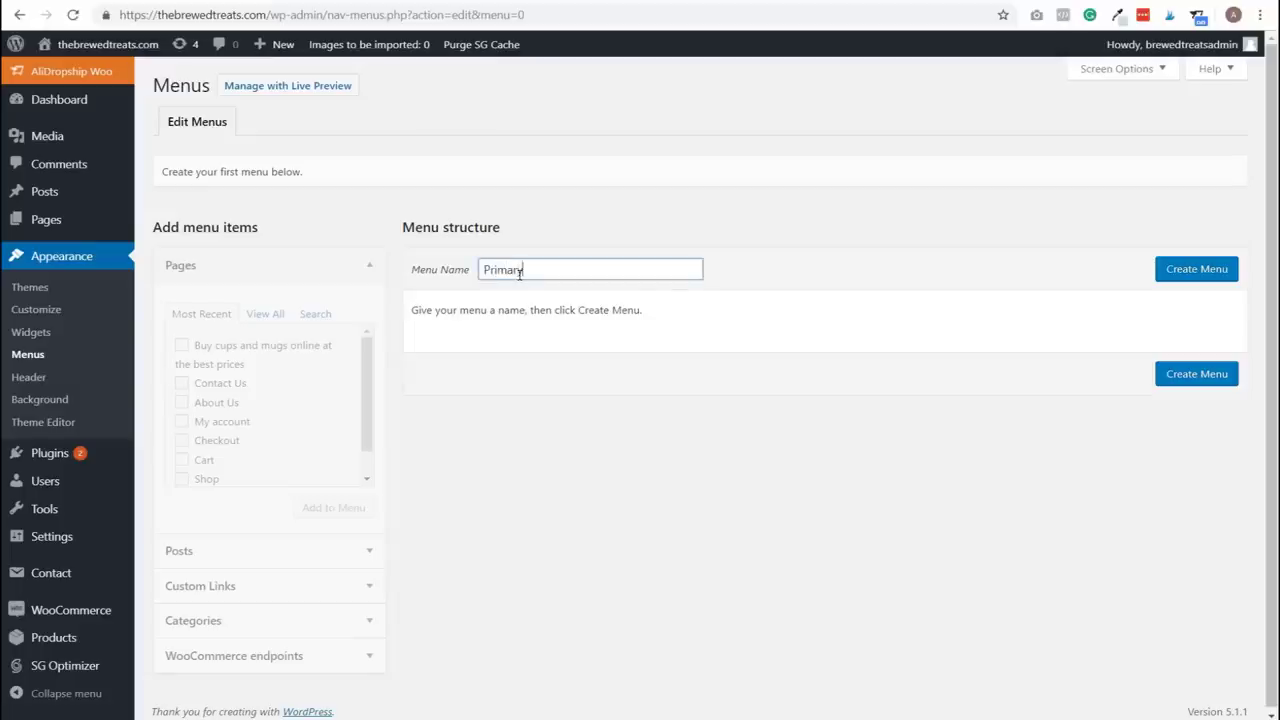
left_click(1188, 270)
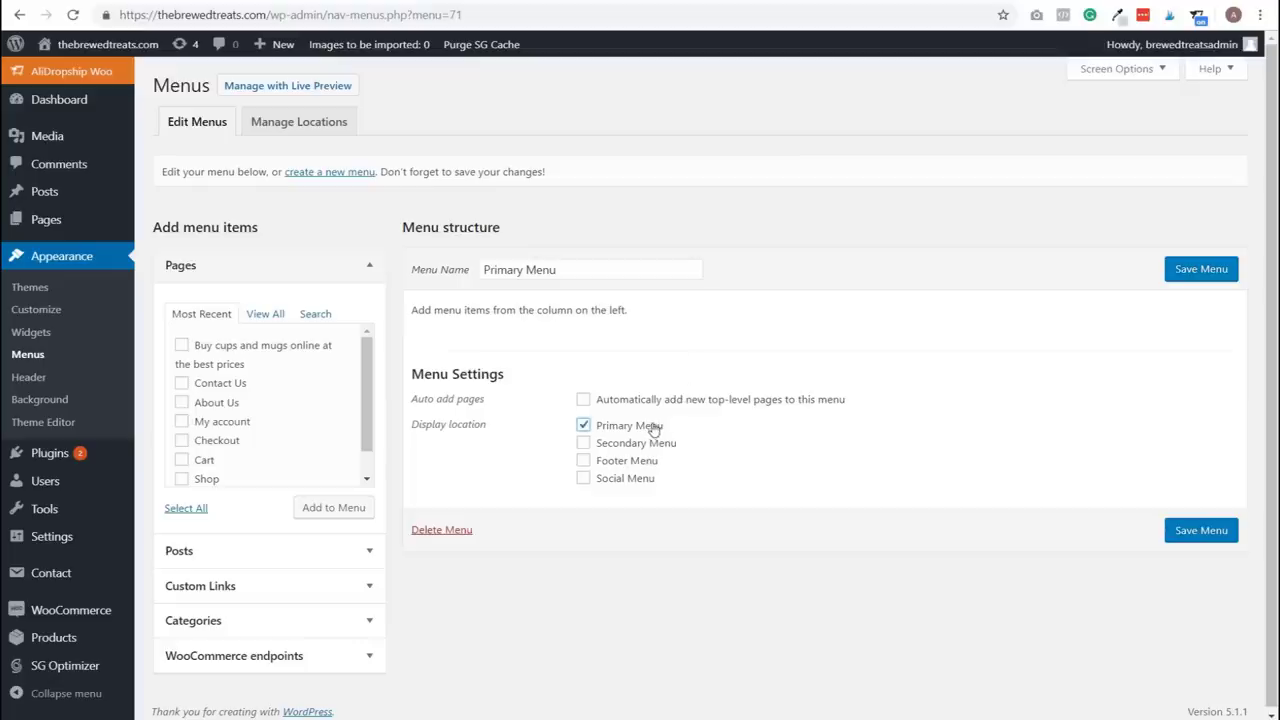
left_click(1174, 277)
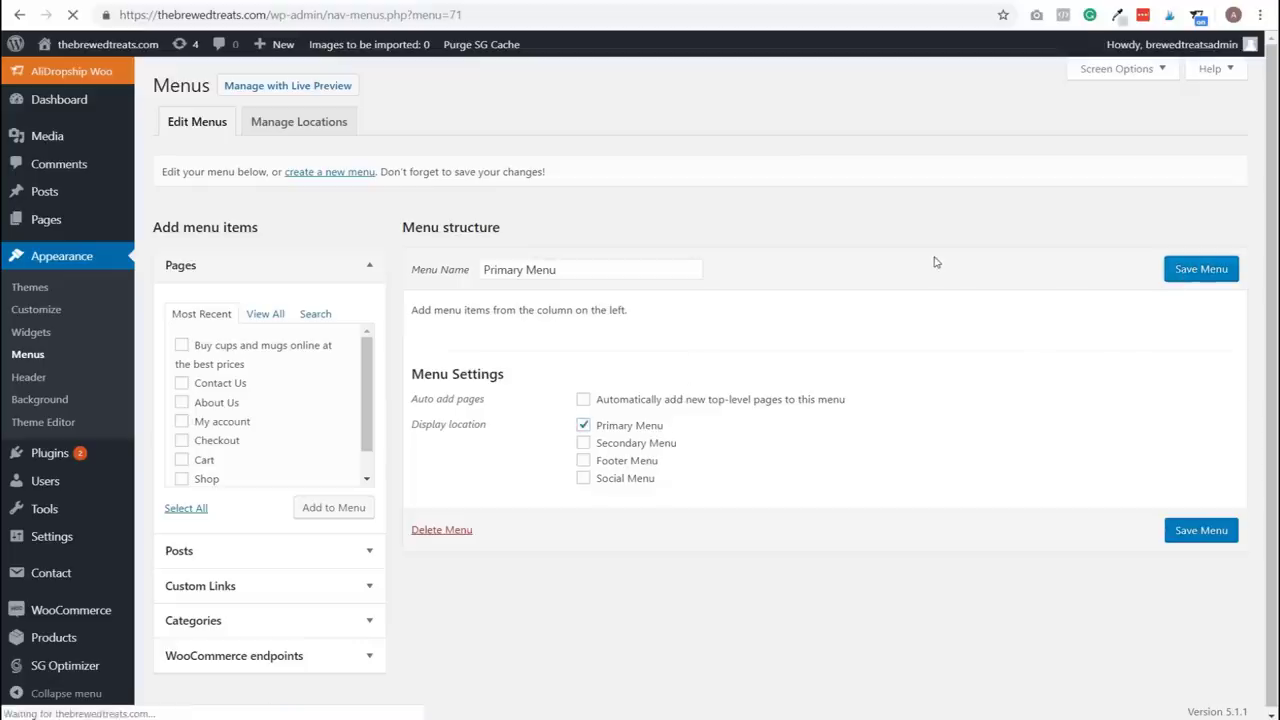
Step: Add the front page, Contact Us, About Us and Shop pages, moving Shop to second
left_click(181, 392)
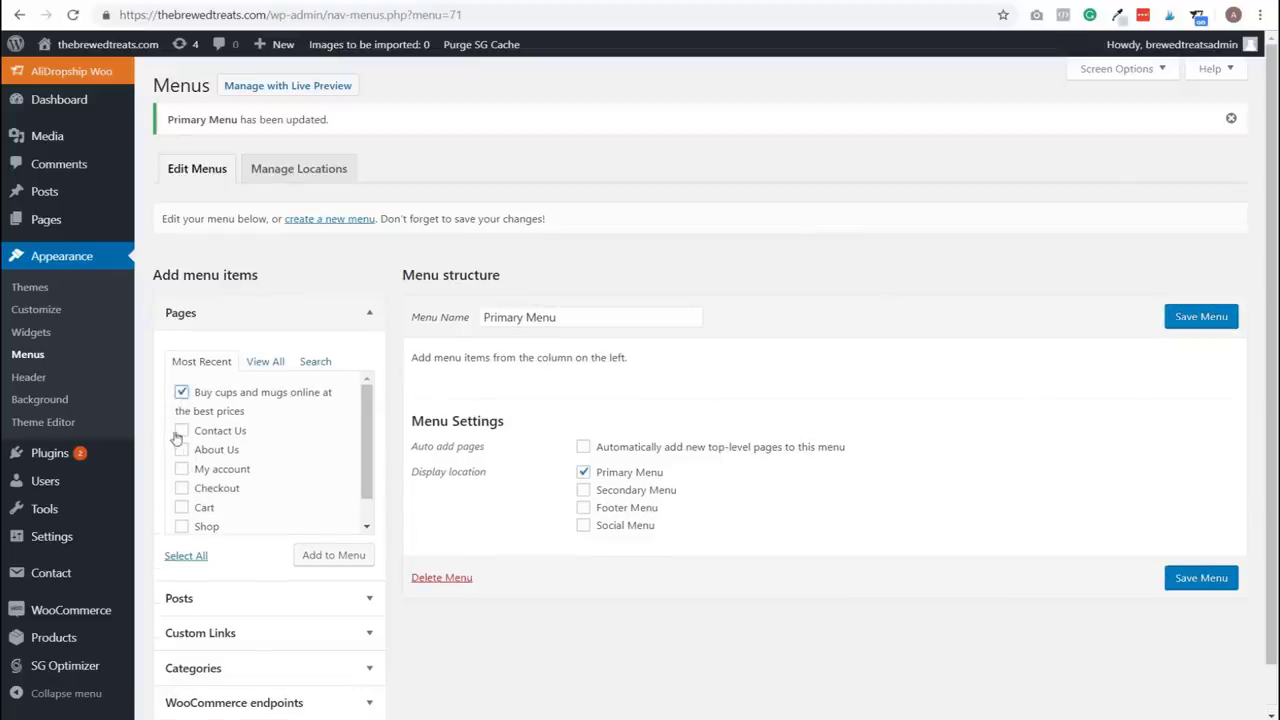
left_click(181, 430)
left_click(181, 449)
scroll(180, 465, "down", 1)
left_click(181, 500)
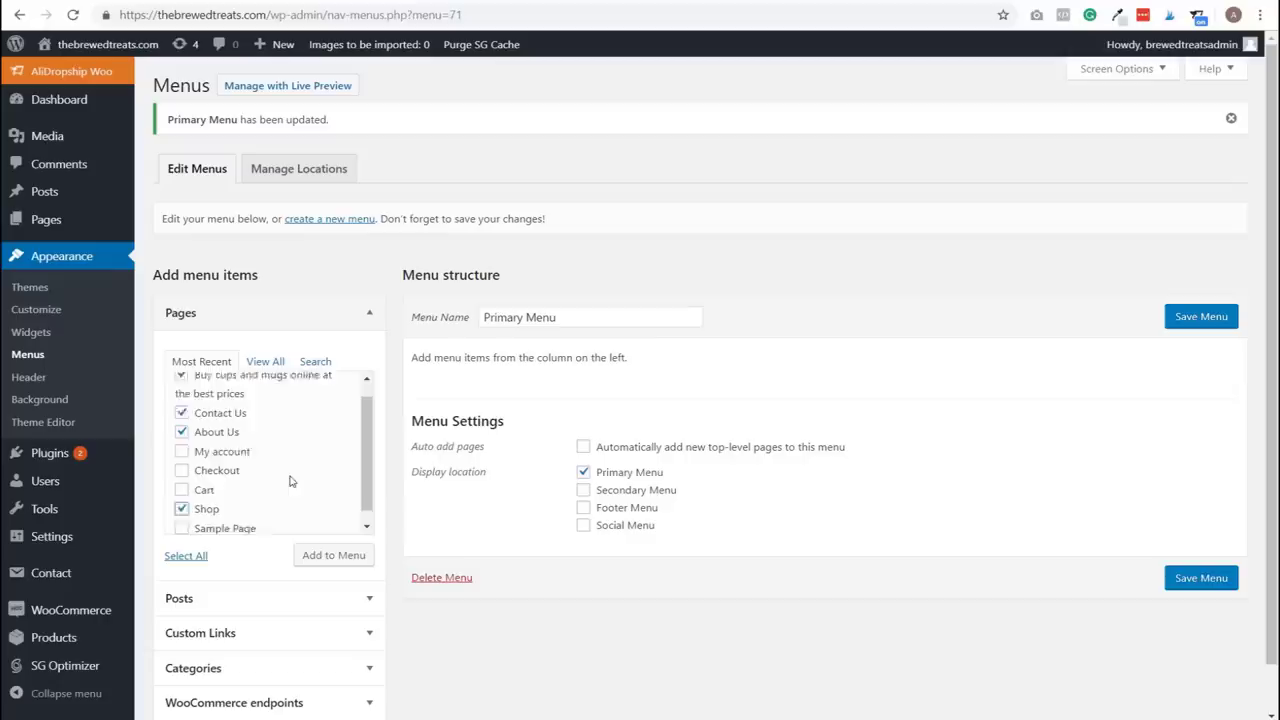
scroll(290, 481, "up", 1)
left_click(330, 555)
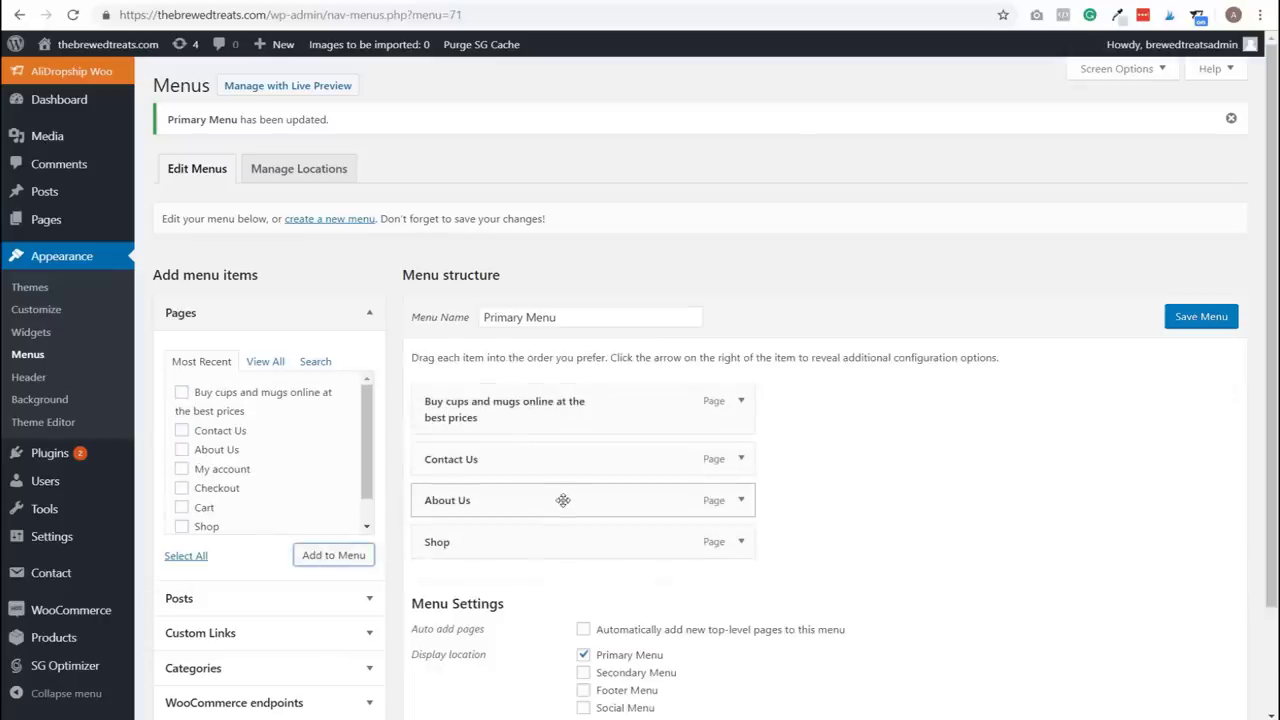
left_click_drag(524, 540, 445, 458)
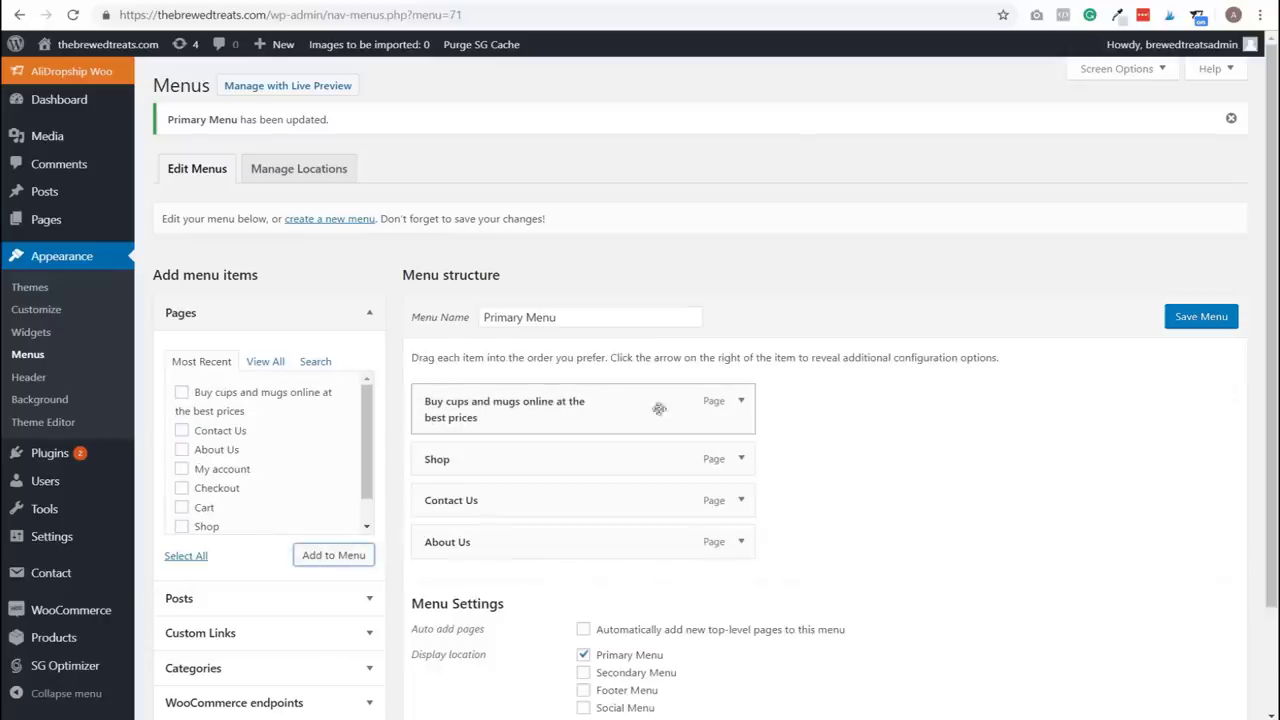
Step: Relabel the front page as Home and Shop as Products, then move About Us above Contact Us
left_click(740, 400)
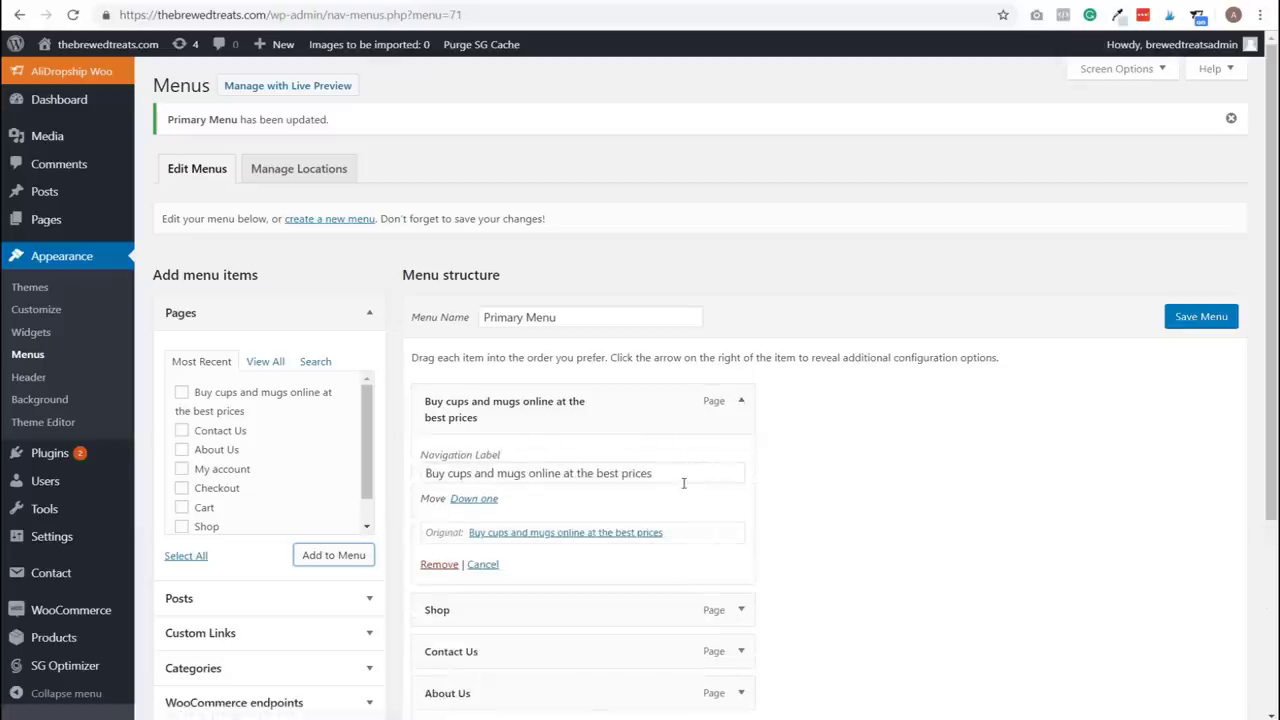
left_click_drag(665, 474, 398, 471)
type("Home")
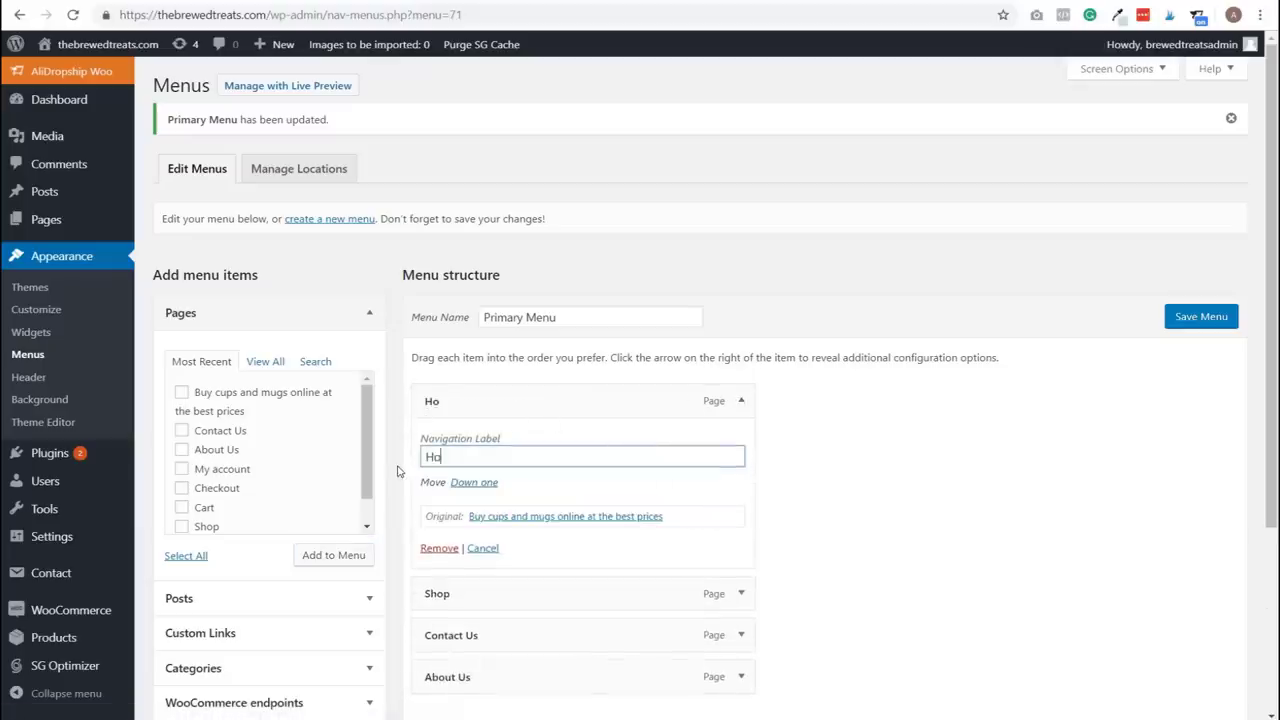
left_click(740, 401)
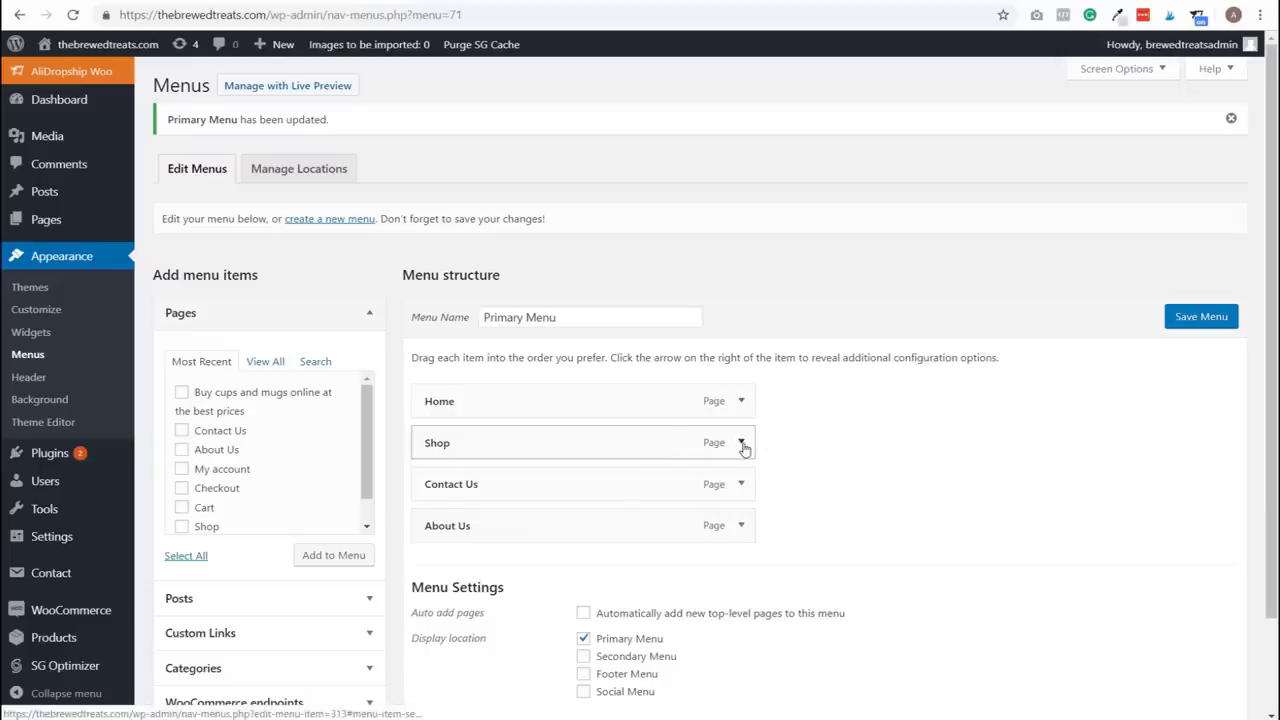
left_click(741, 442)
left_click_drag(517, 500, 392, 487)
type("Products")
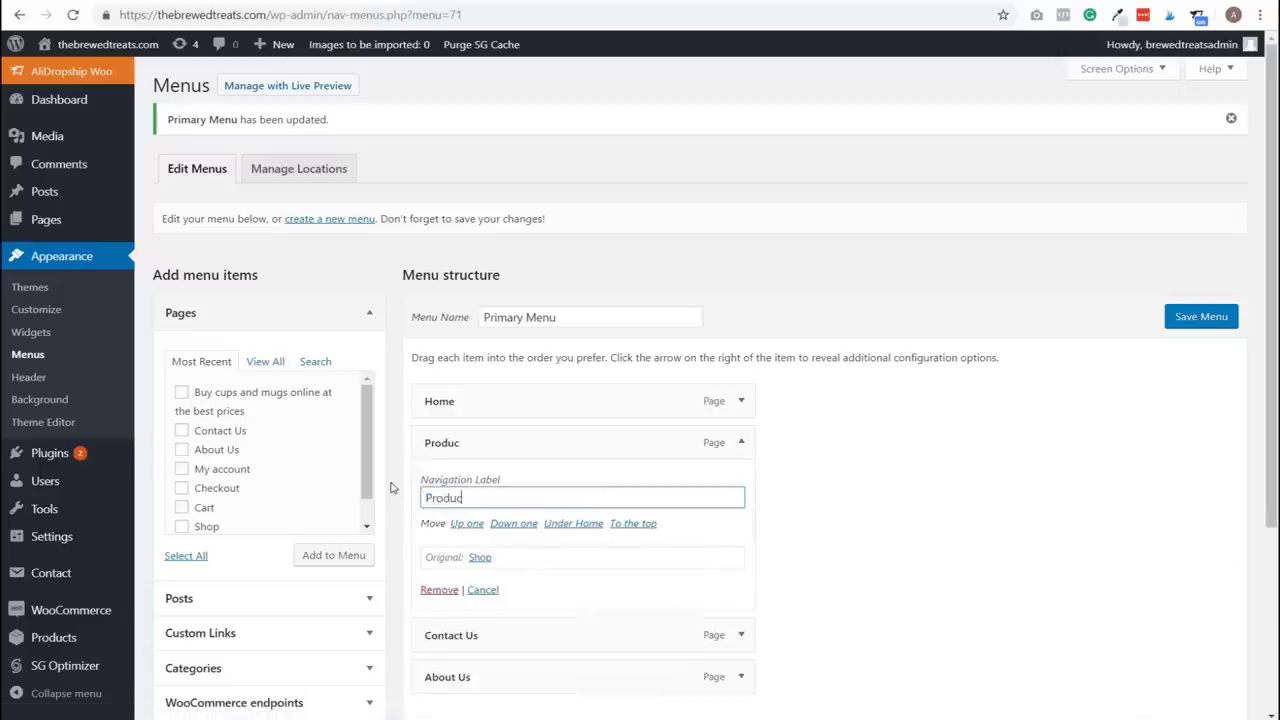
left_click(741, 442)
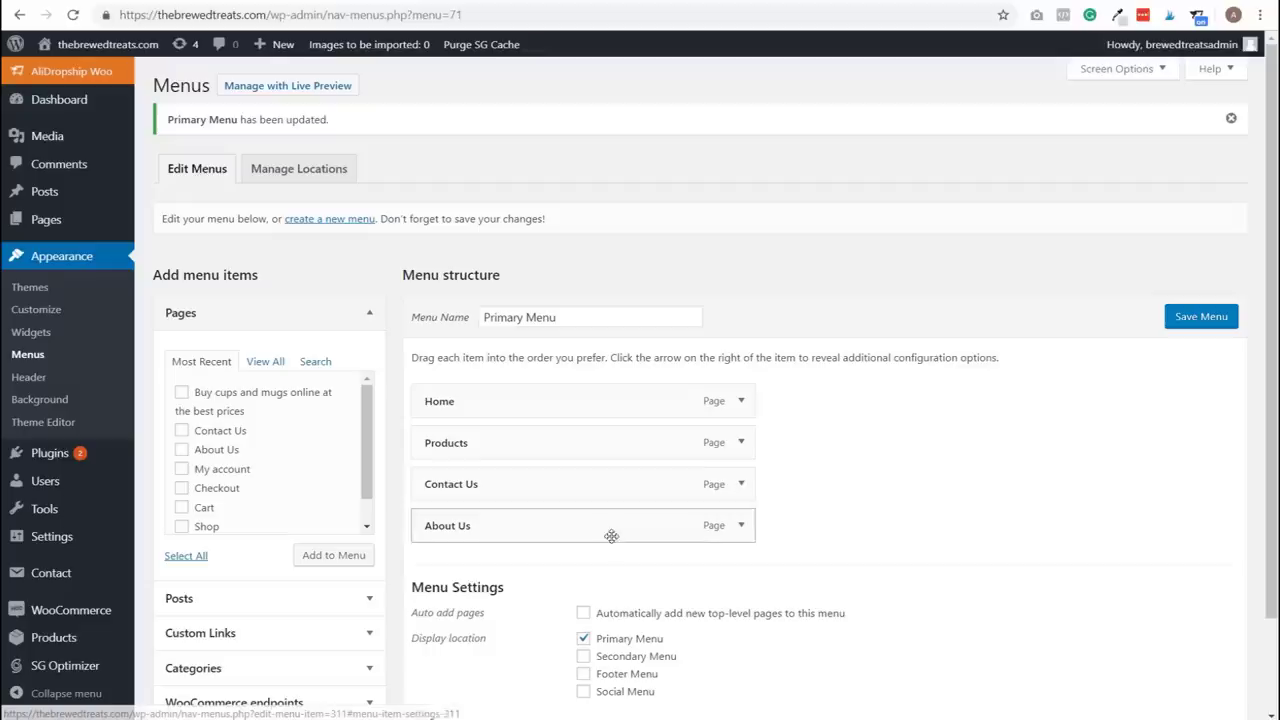
left_click_drag(609, 534, 607, 500)
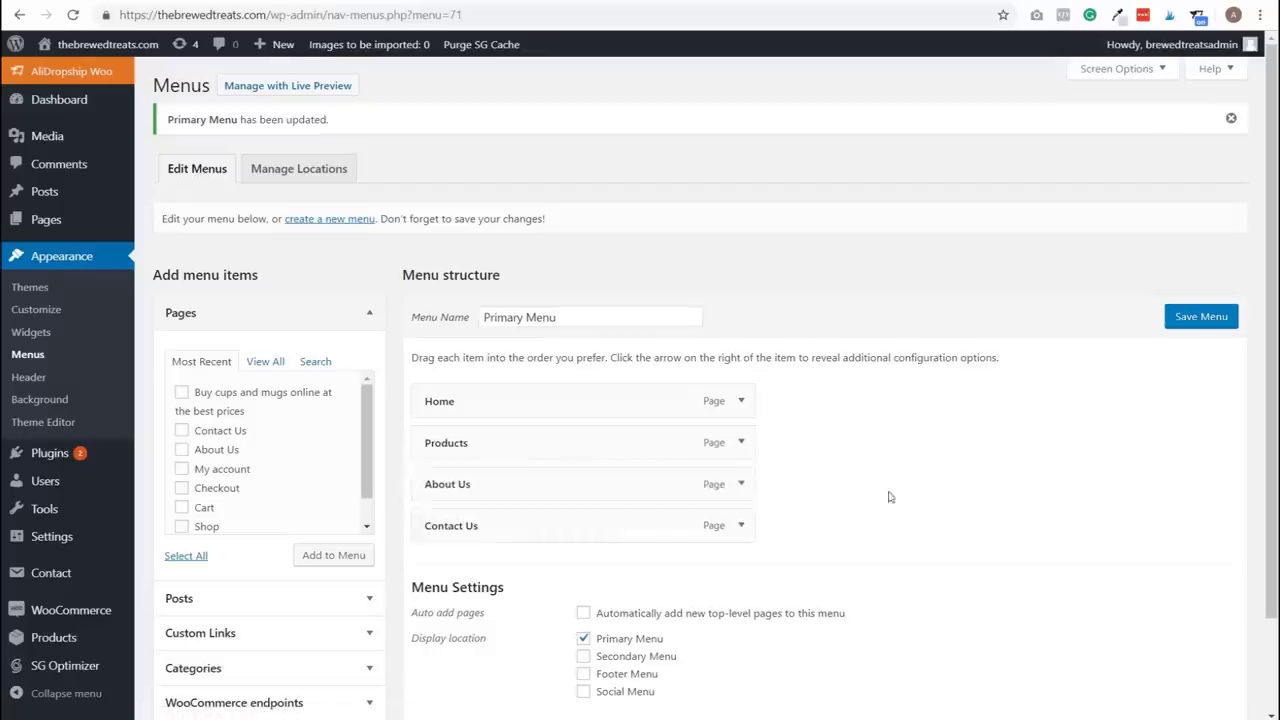
scroll(889, 494, "down", 2)
Step: Add a Coffee Mugs custom link from its category URL and nest it under Products
left_click(254, 552)
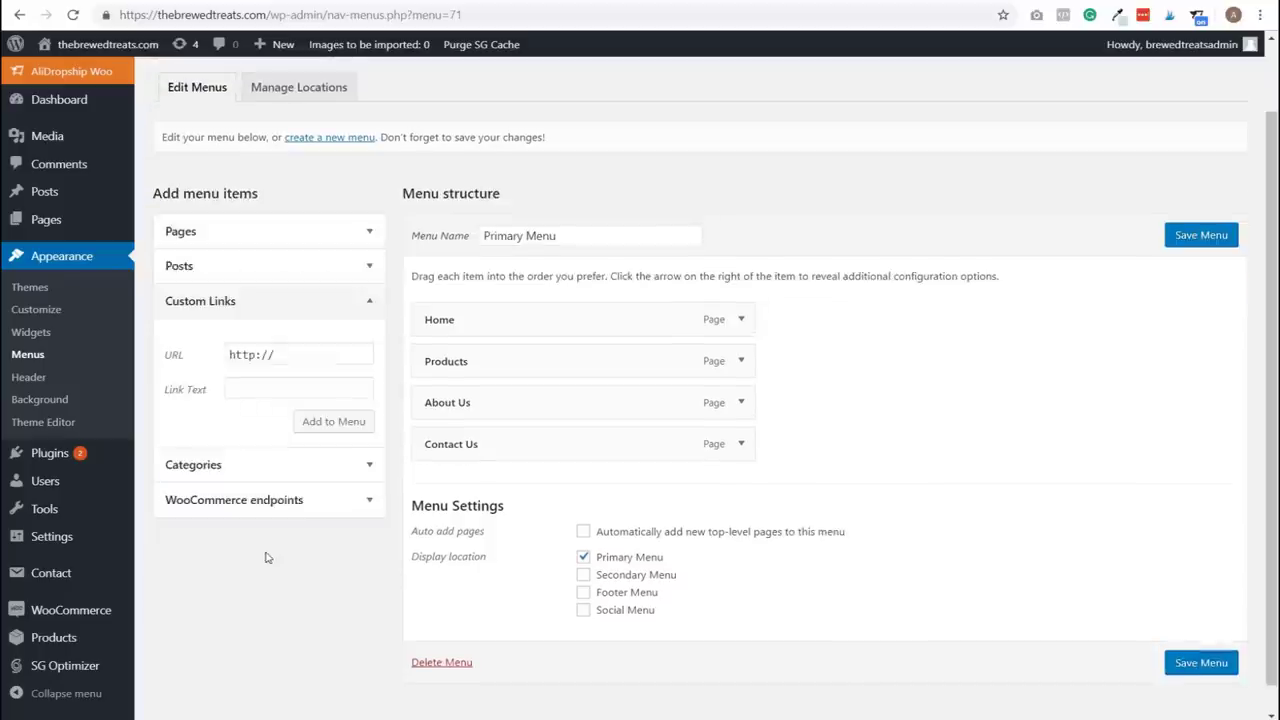
left_click_drag(276, 355, 201, 348)
key("ctrl+v")
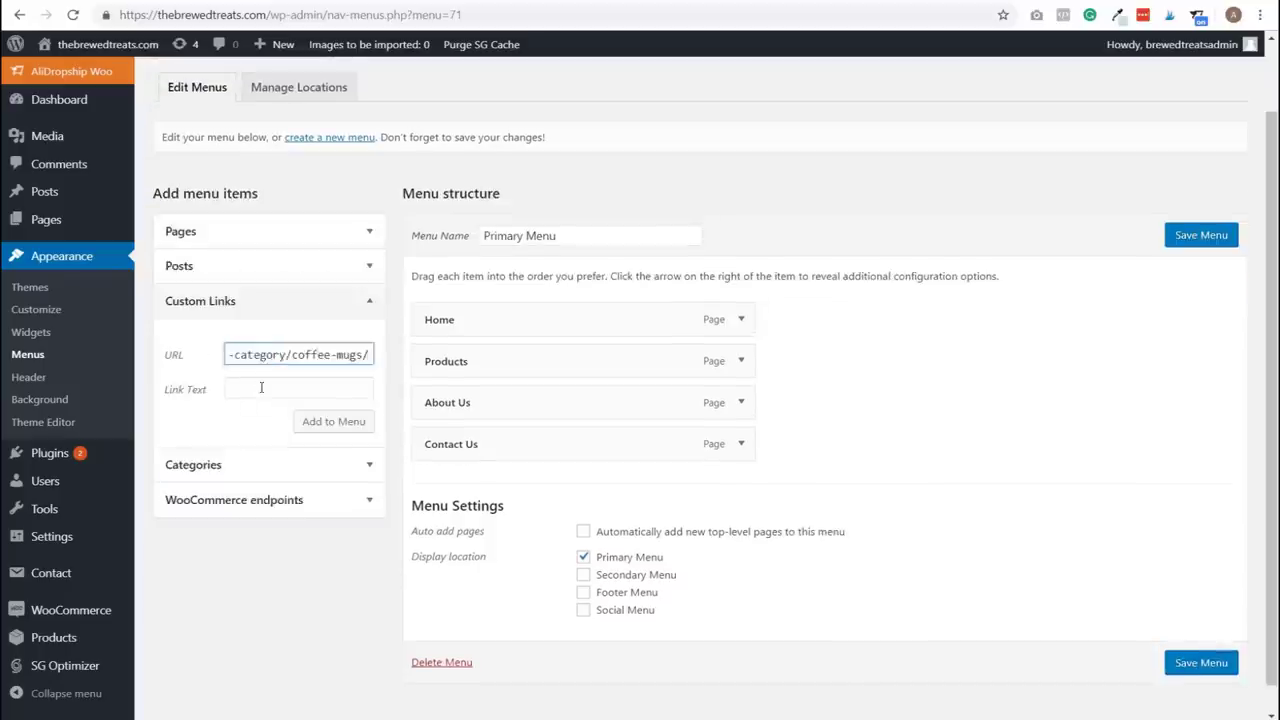
left_click(261, 387)
type("Coffee Mugs")
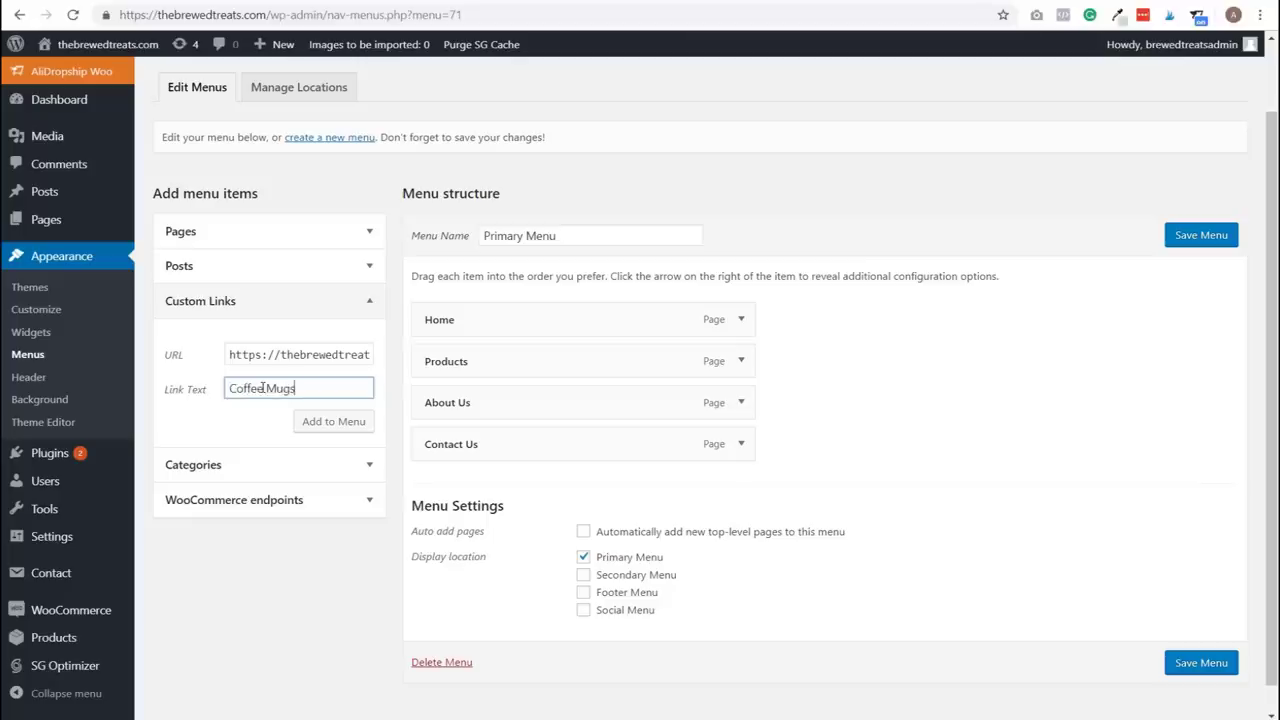
left_click(332, 423)
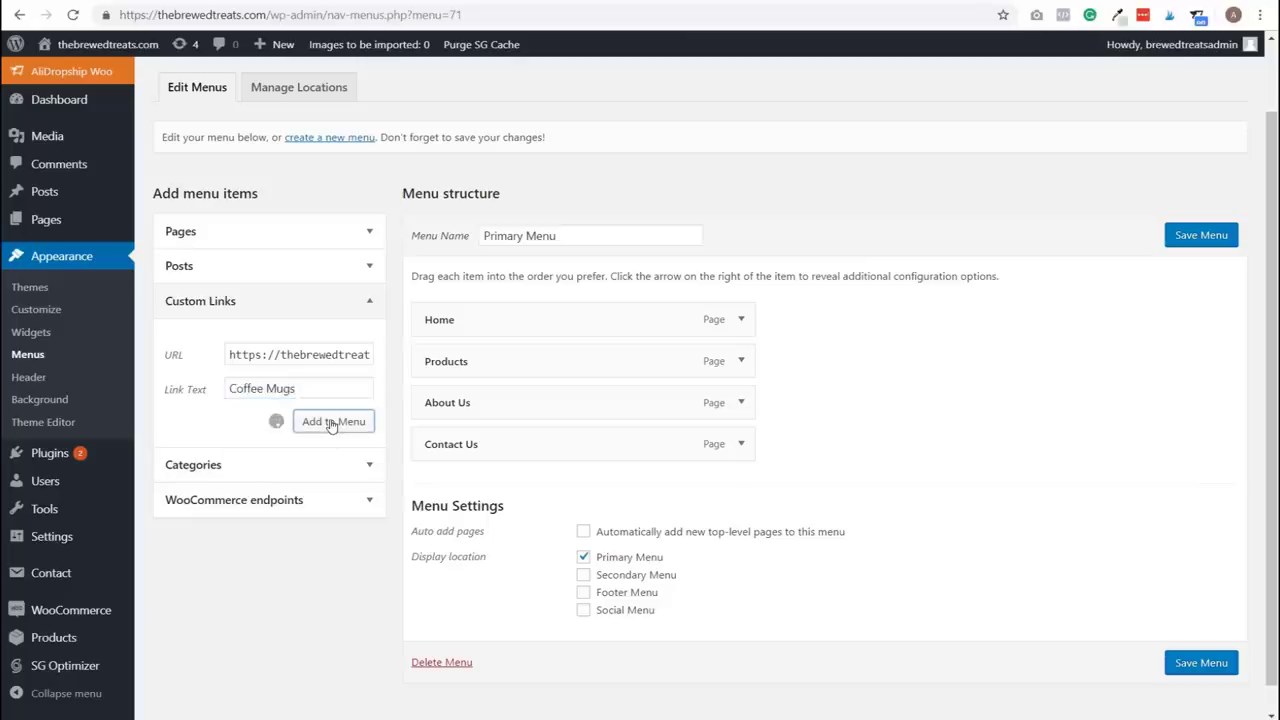
left_click_drag(586, 486, 536, 393)
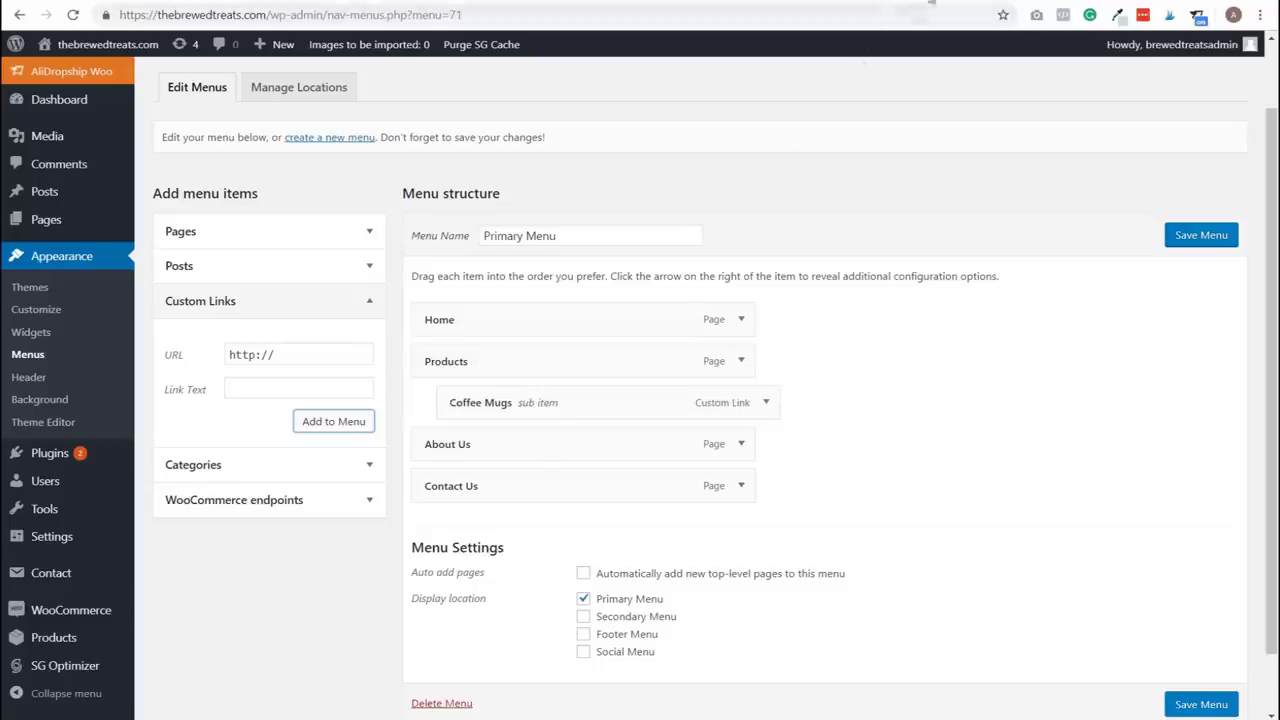
Step: Add a Coffee Spoons custom link and nest it under Products below Coffee Mugs
left_click_drag(303, 348, 166, 330)
key("ctrl+v")
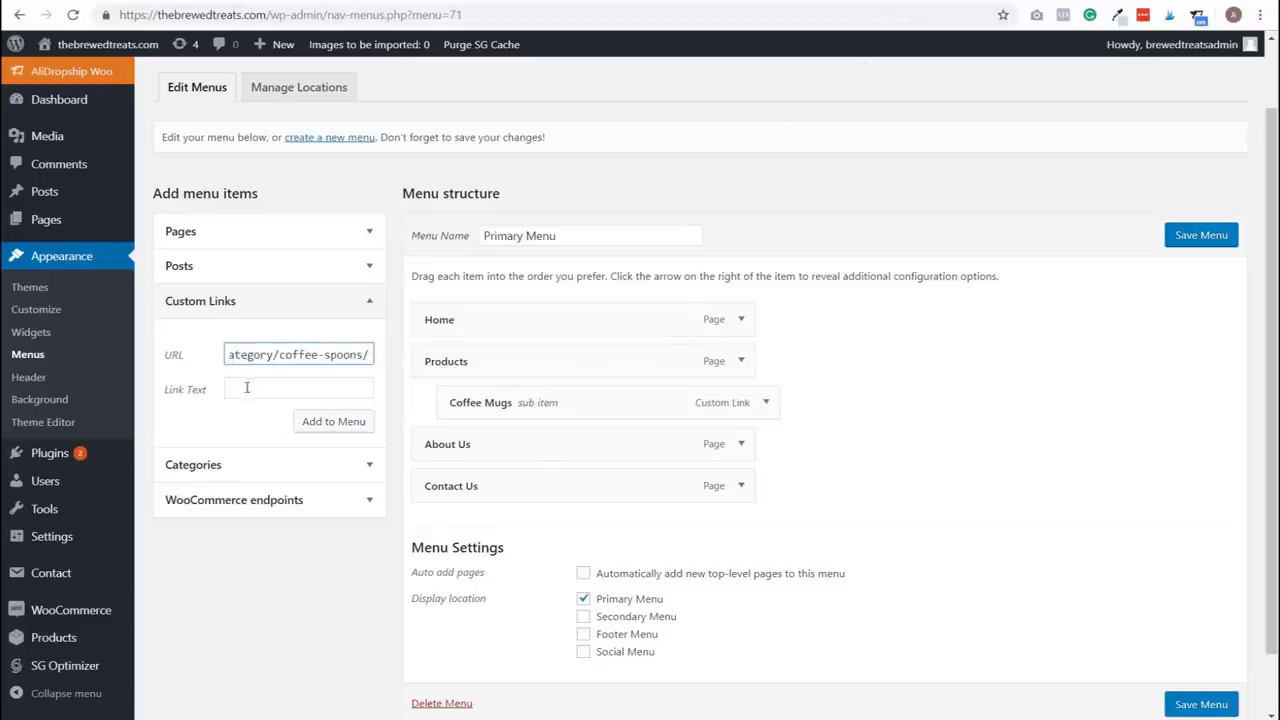
left_click(246, 387)
type("Cof")
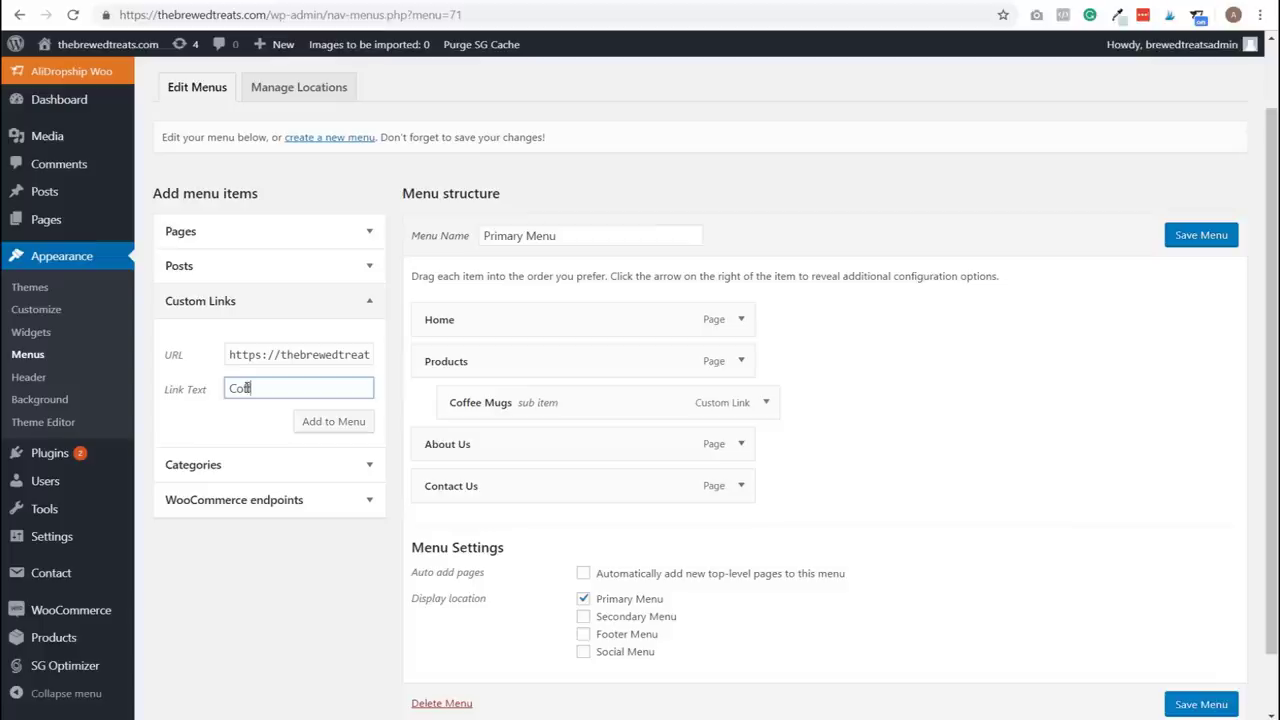
type("fee Spoons")
left_click(325, 424)
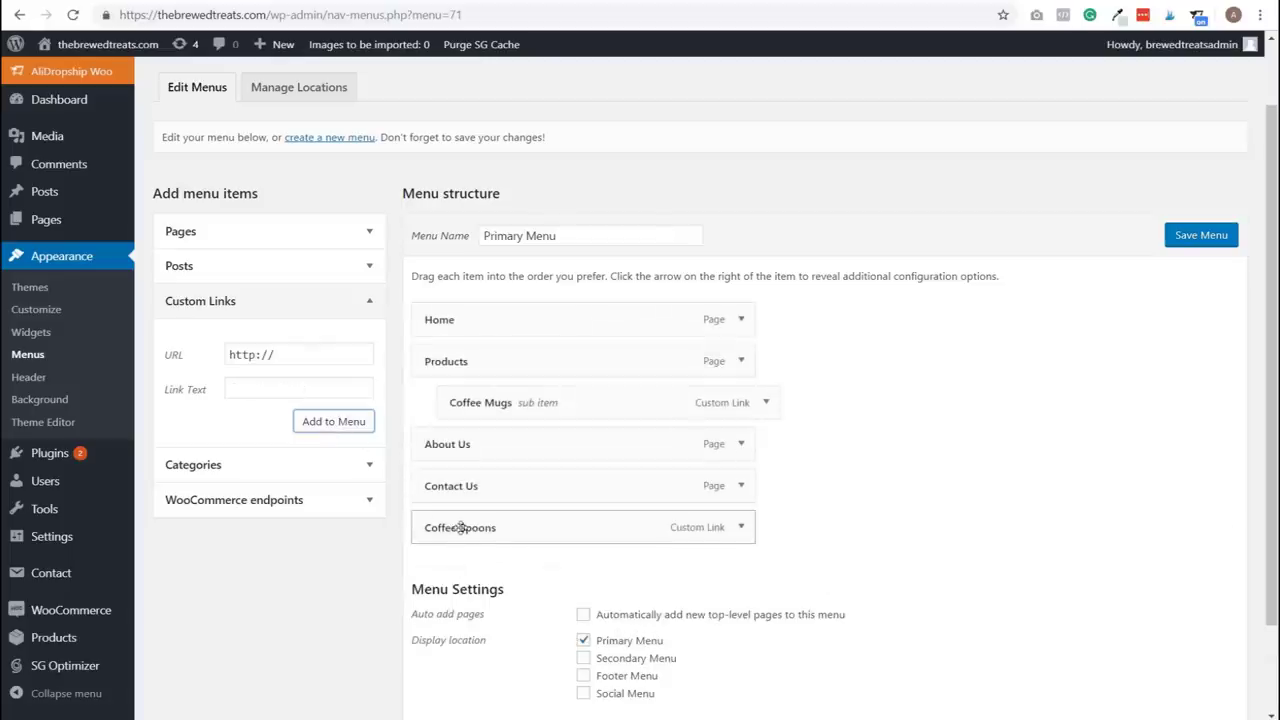
left_click_drag(458, 527, 466, 440)
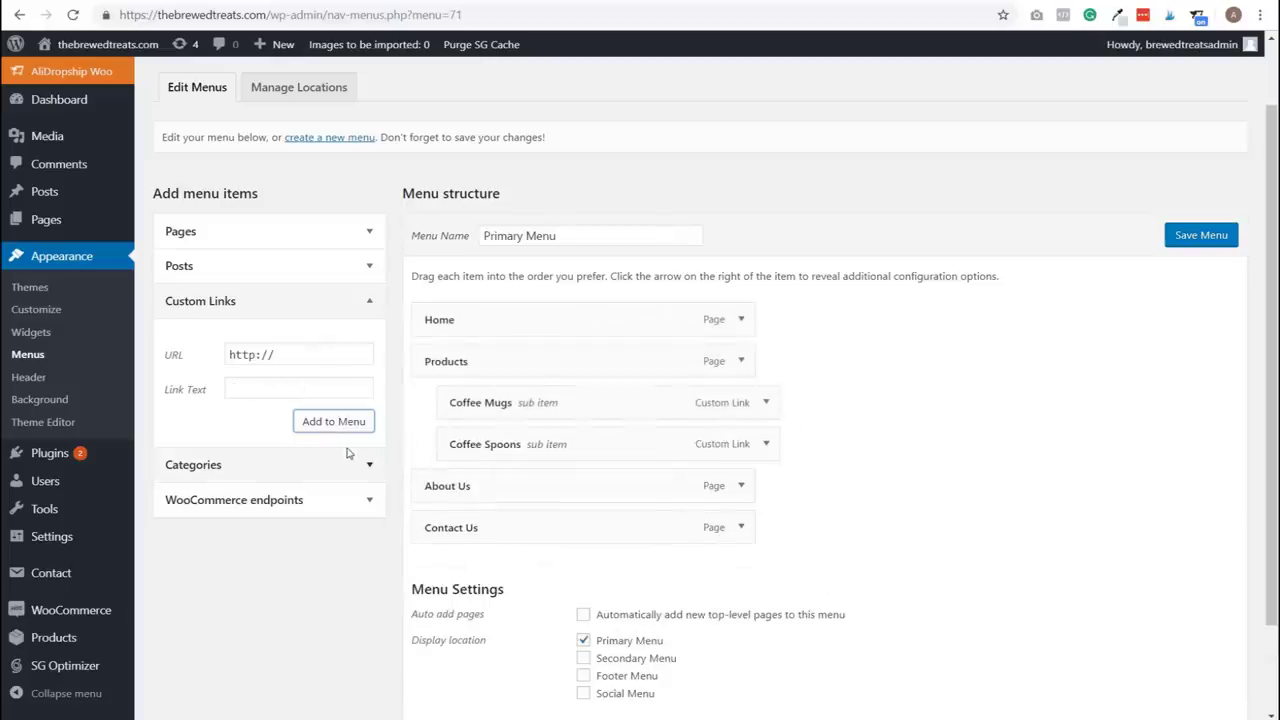
Step: Add a Travel Mugs custom link and nest it under Products below Coffee Spoons
triple_click(240, 355)
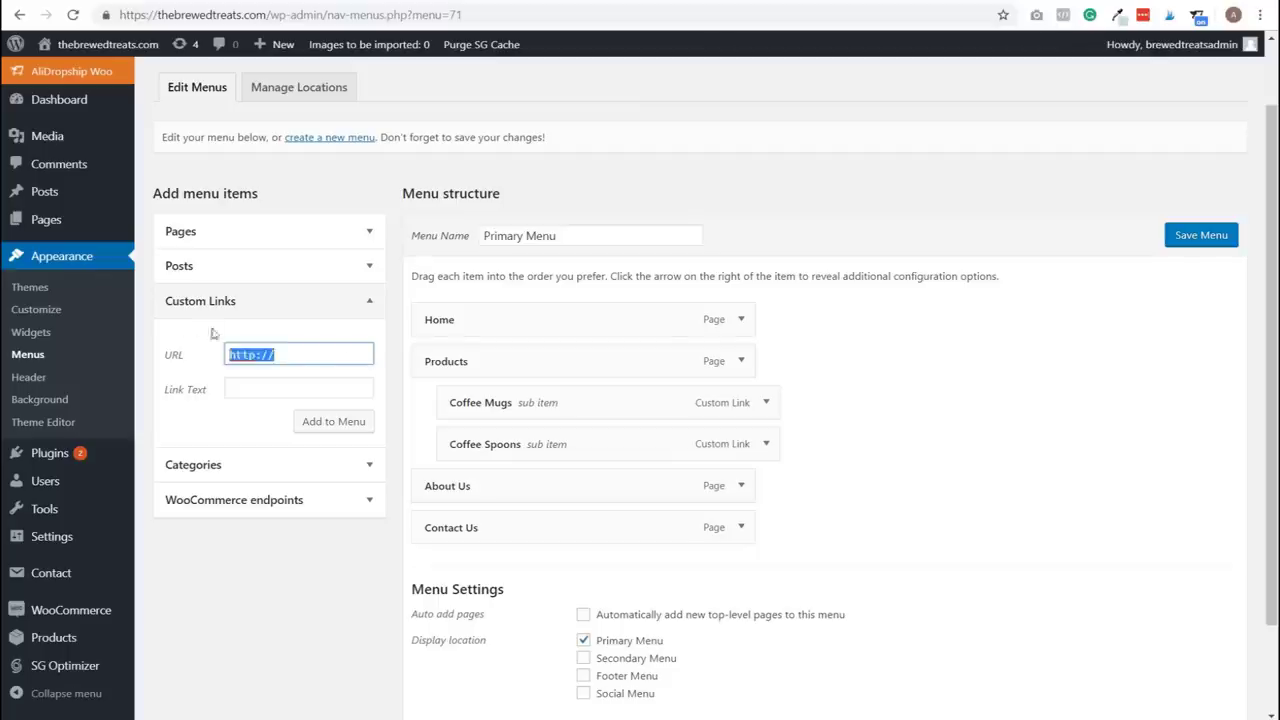
key("ctrl+v")
left_click(279, 388)
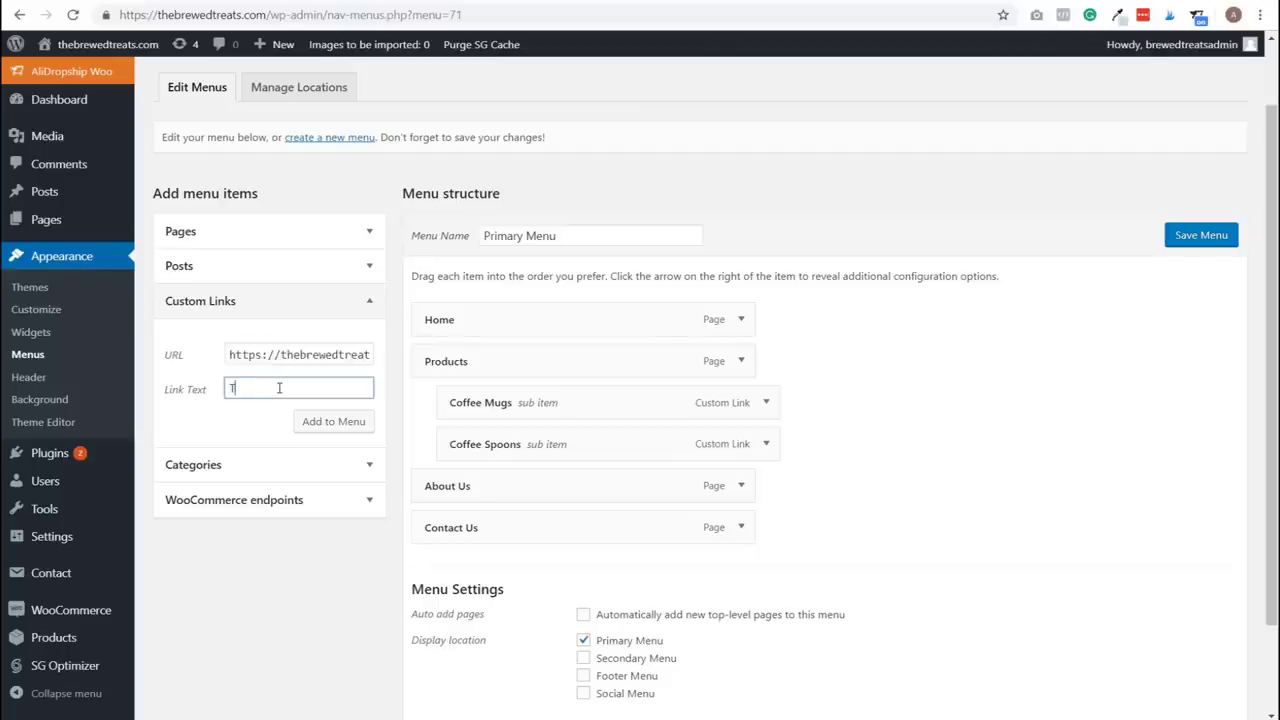
left_click(318, 422)
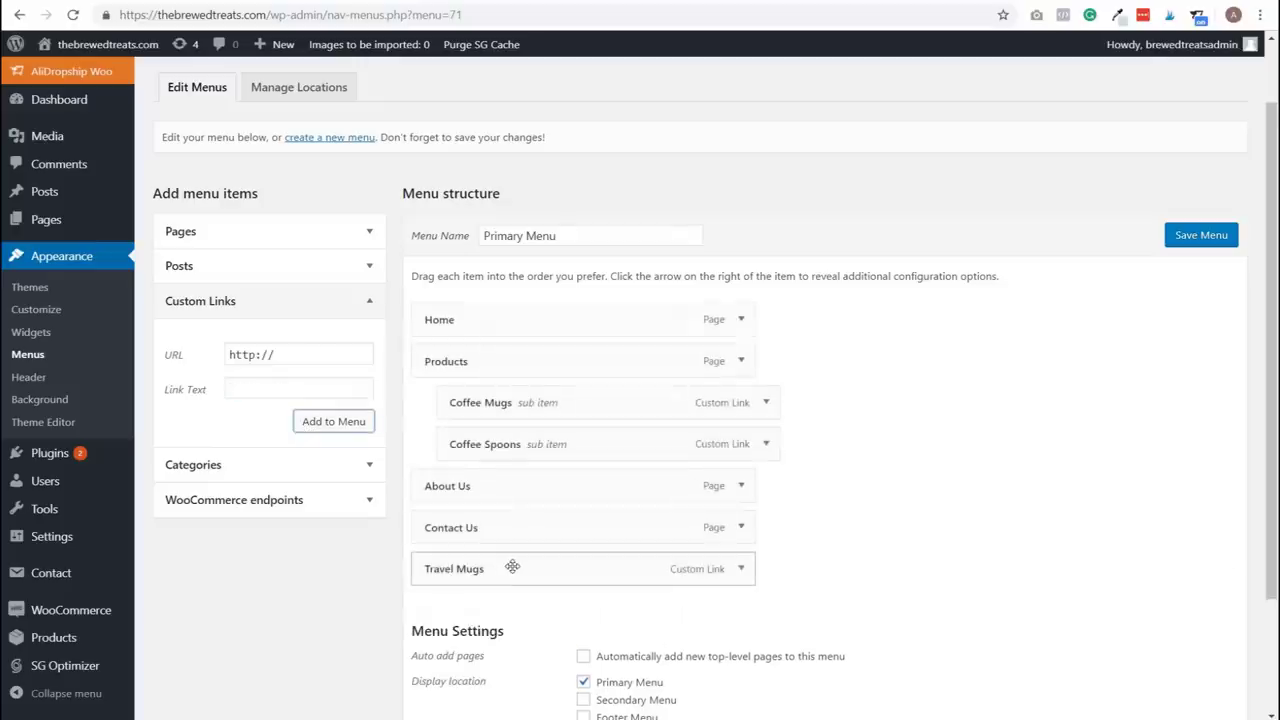
left_click_drag(510, 570, 537, 491)
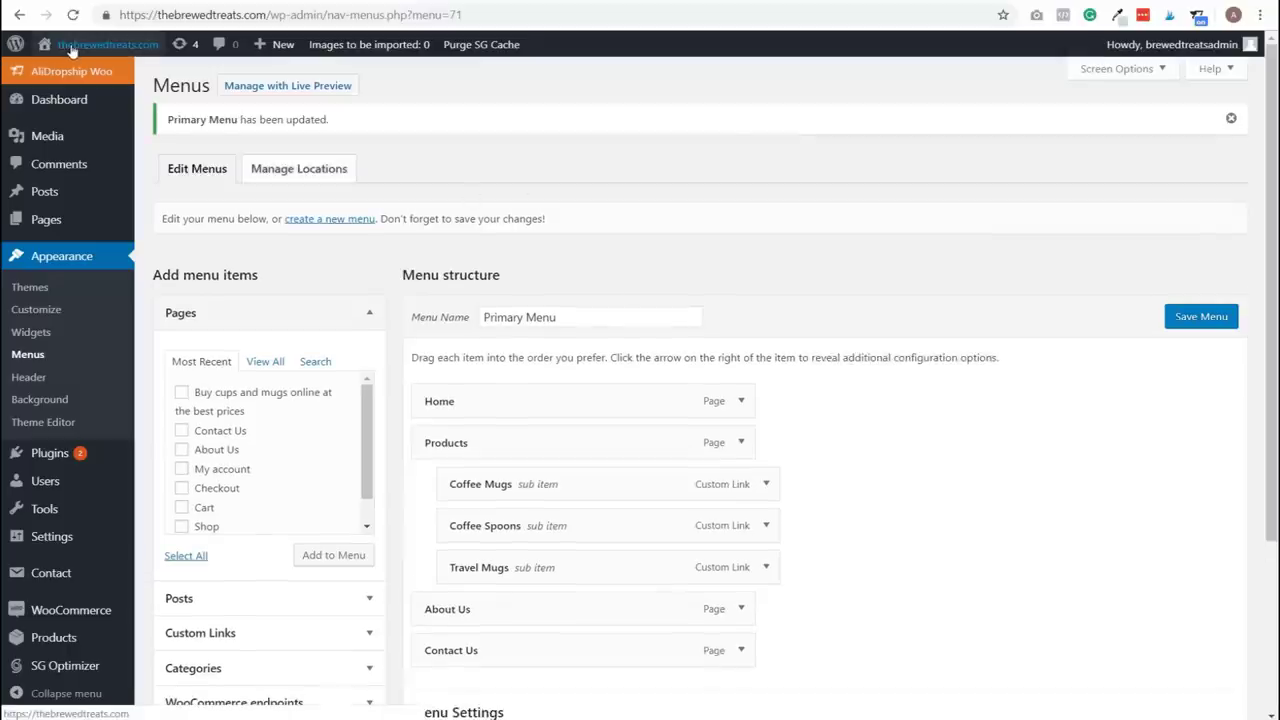
Step: Visit the live store from the admin bar and reveal the Products dropdown with its three mug categories
mouse_move(71, 52)
left_click(66, 94)
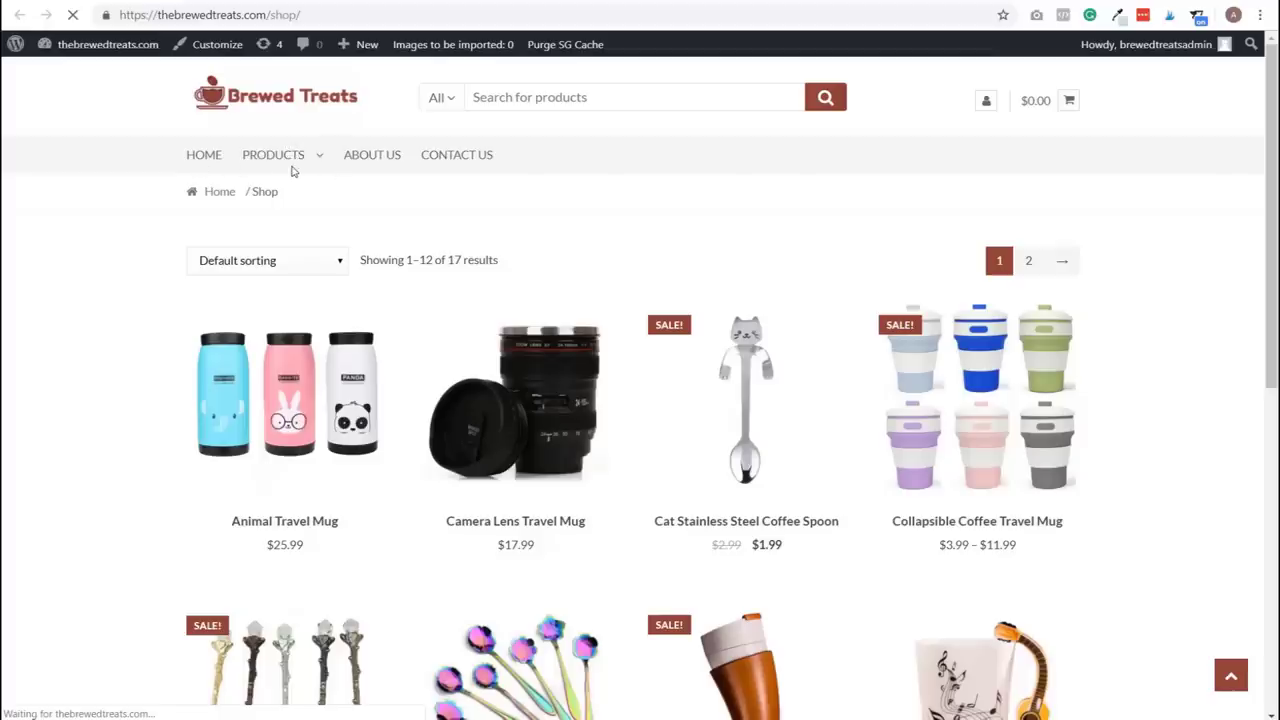
mouse_move(297, 165)
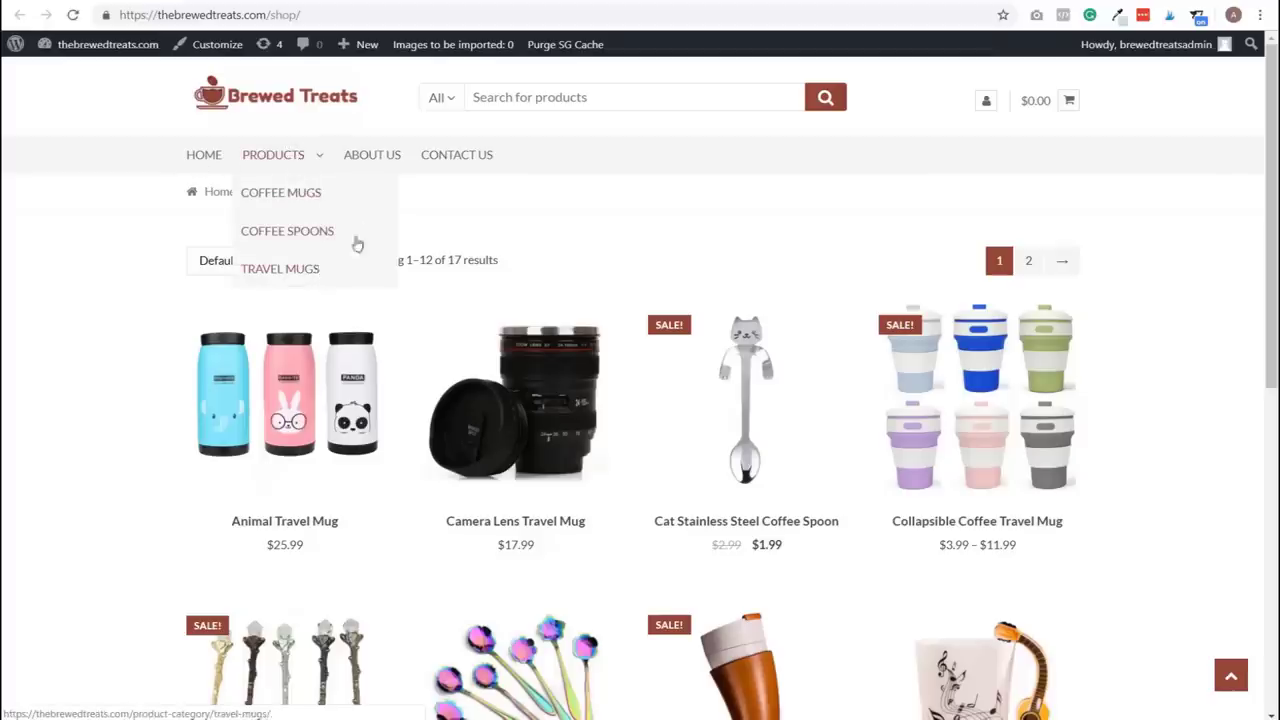